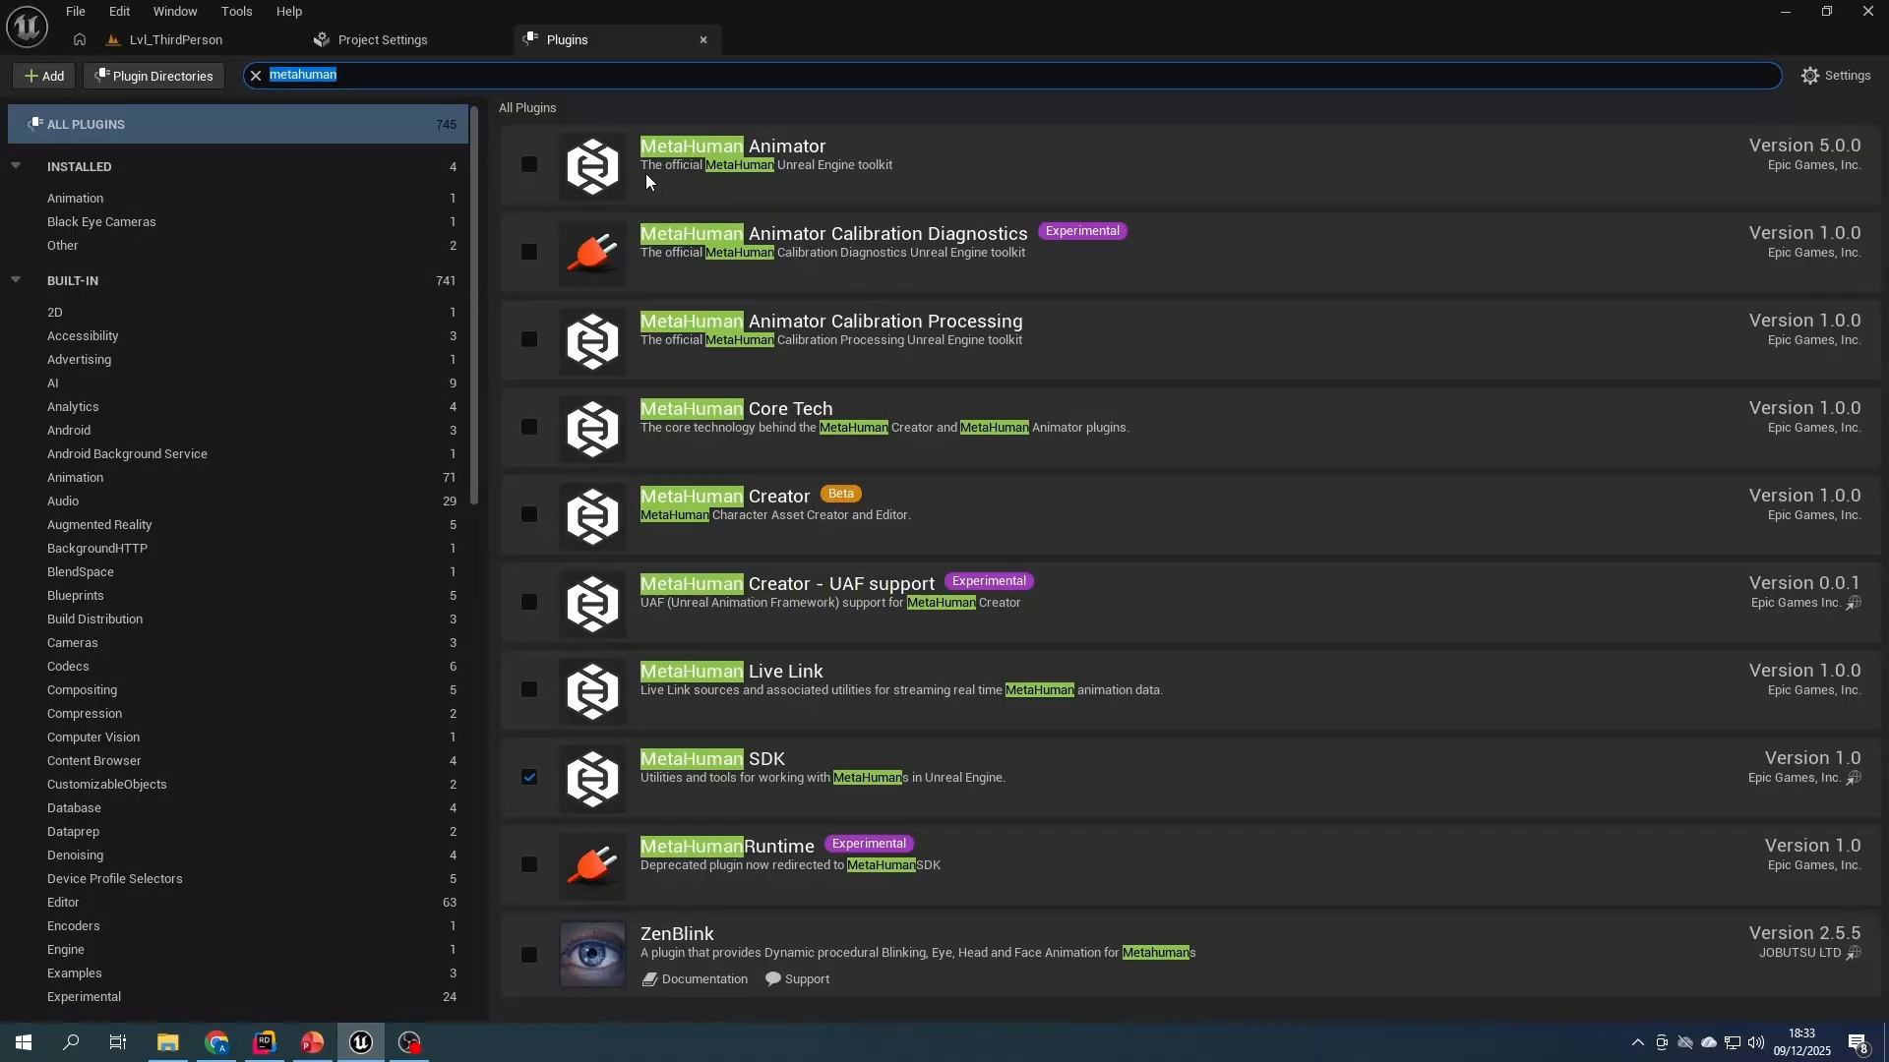
# - Enable the MetaHuman Animator, Core Tech, Creator and Live Link plugins, accepting the beta version, and restart the editor
pyautogui.click(528, 165)
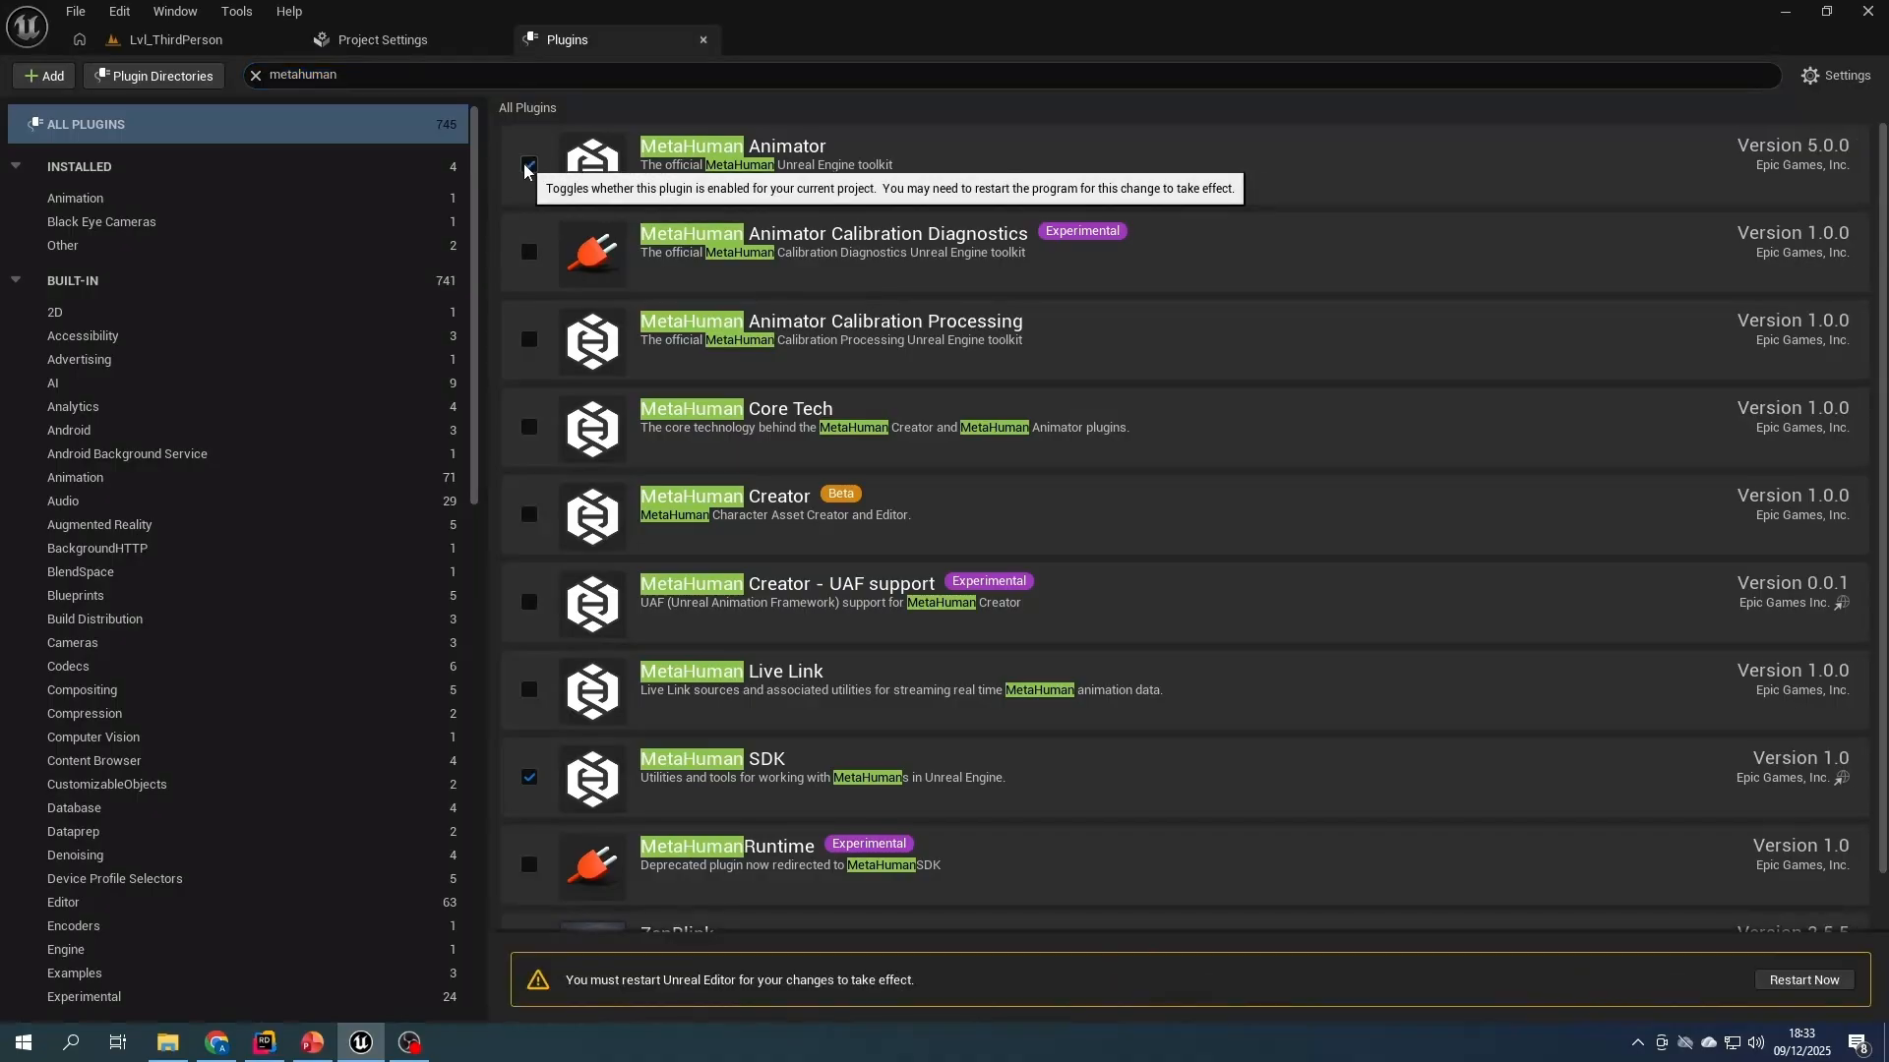
pyautogui.click(529, 426)
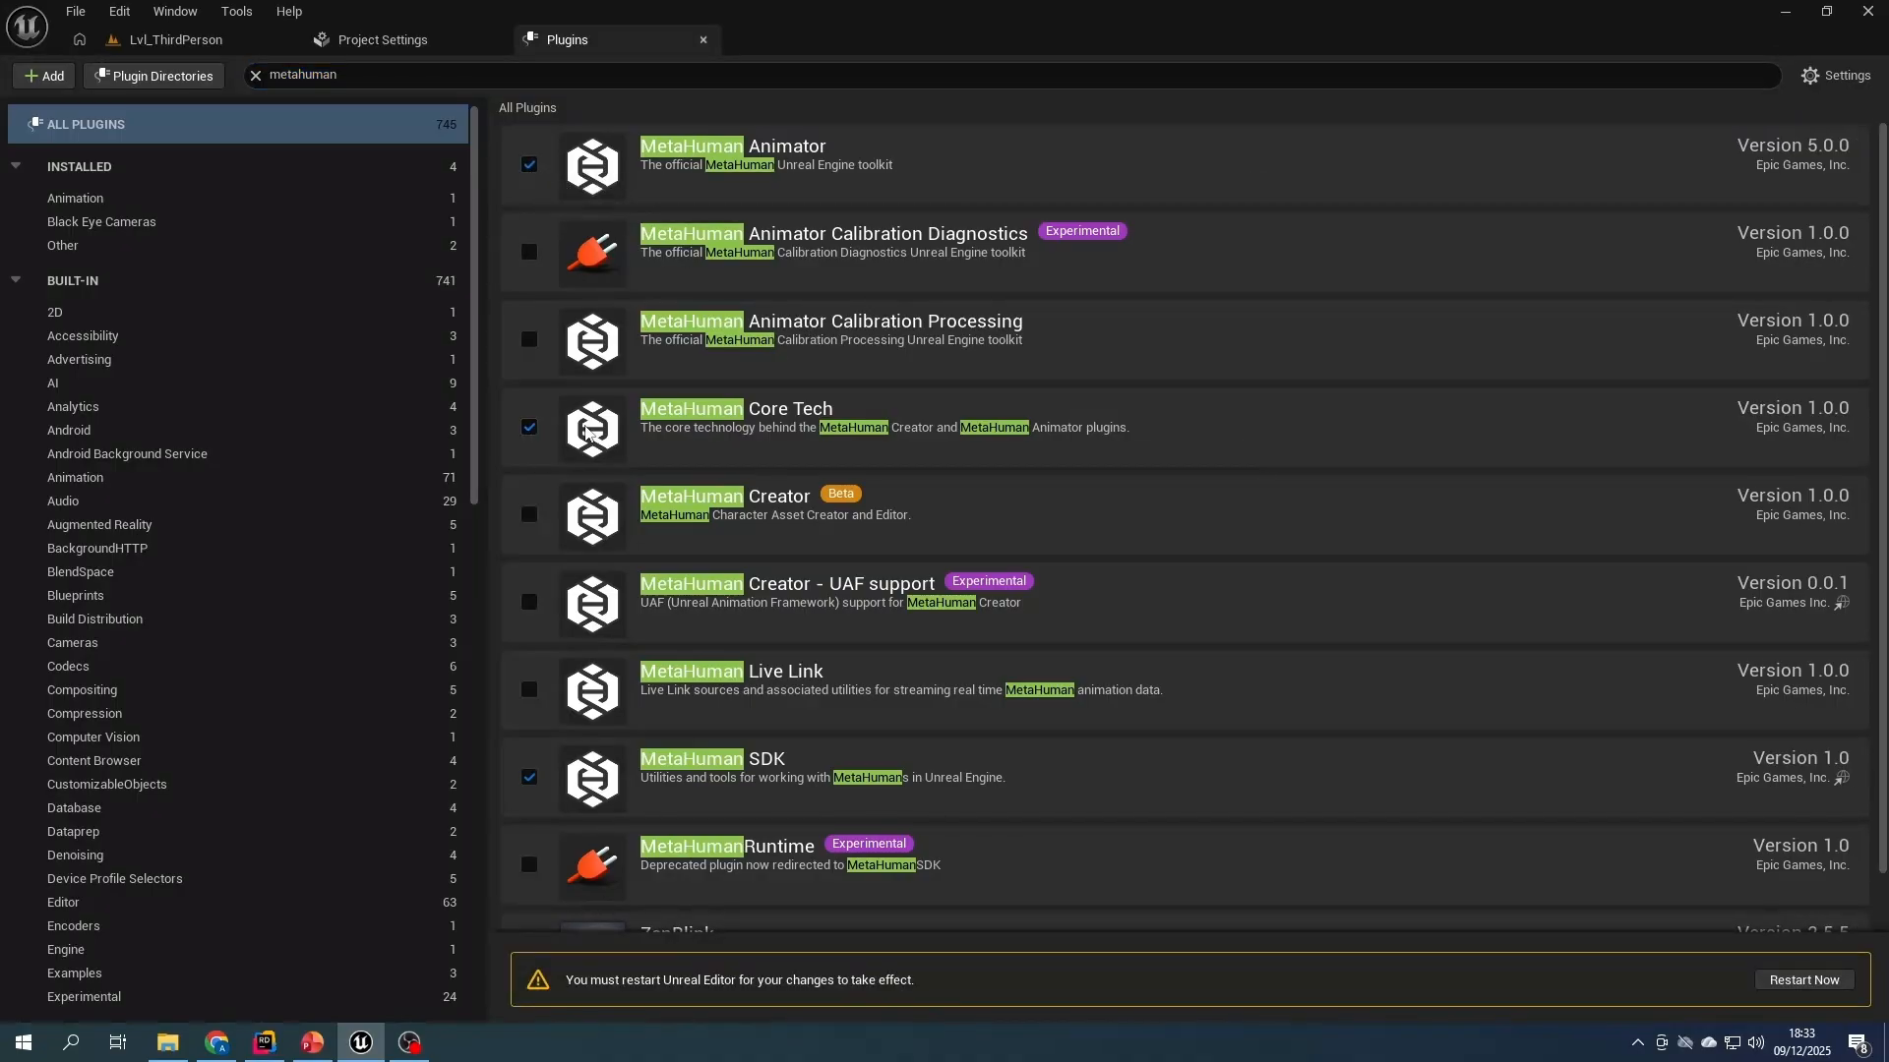
pyautogui.click(528, 524)
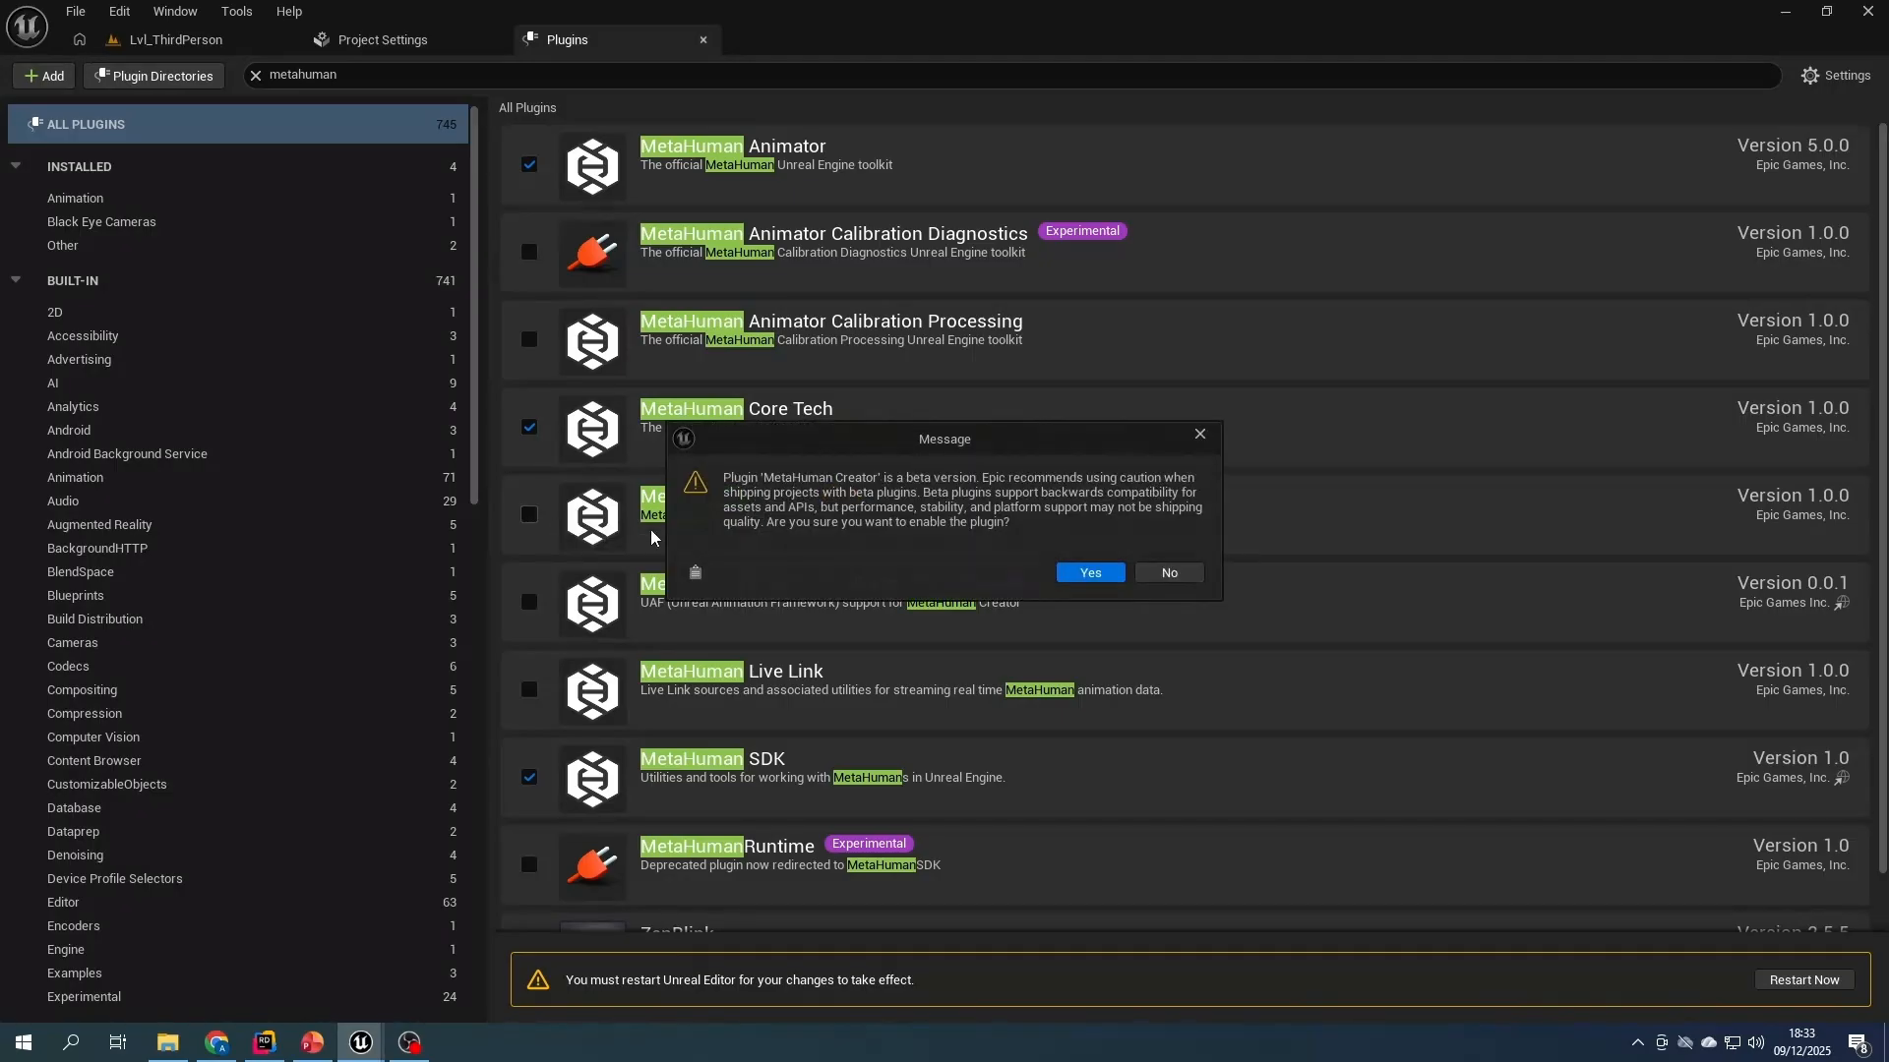
pyautogui.click(1086, 575)
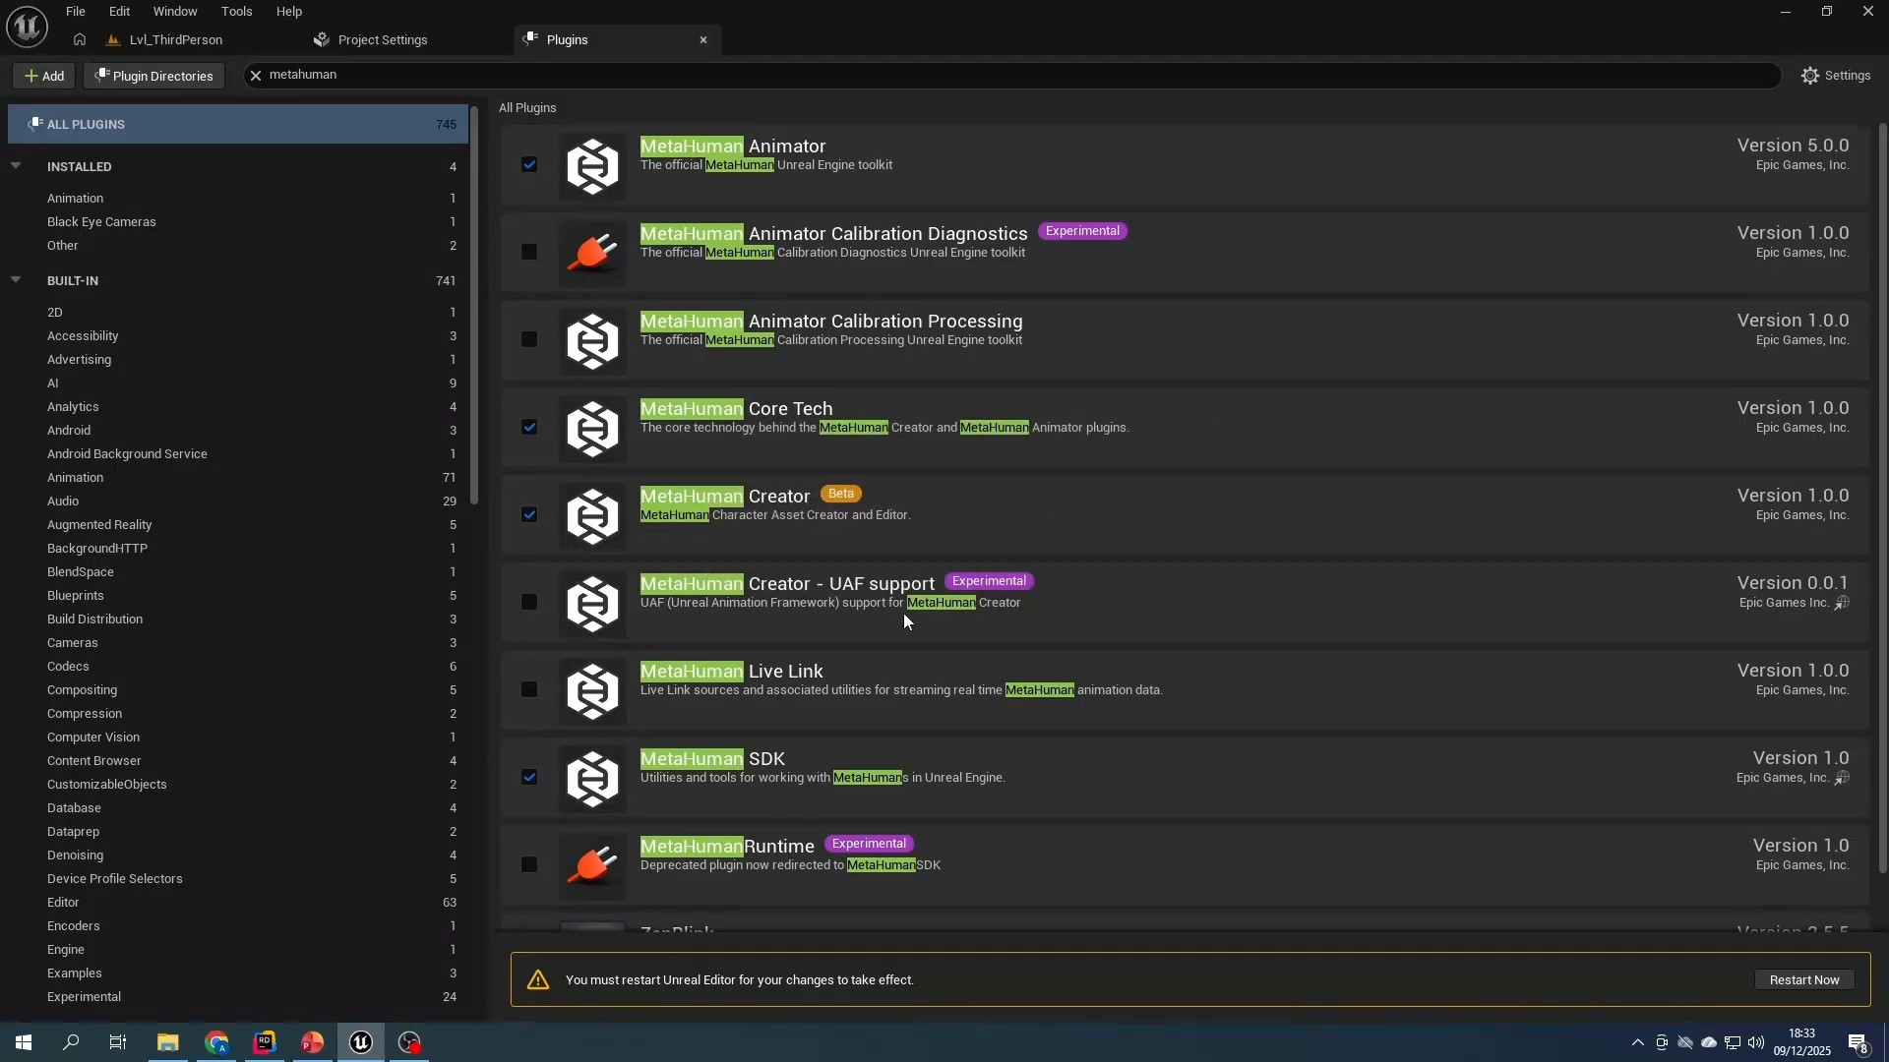
pyautogui.click(529, 690)
pyautogui.scroll(-1, 911, 721)
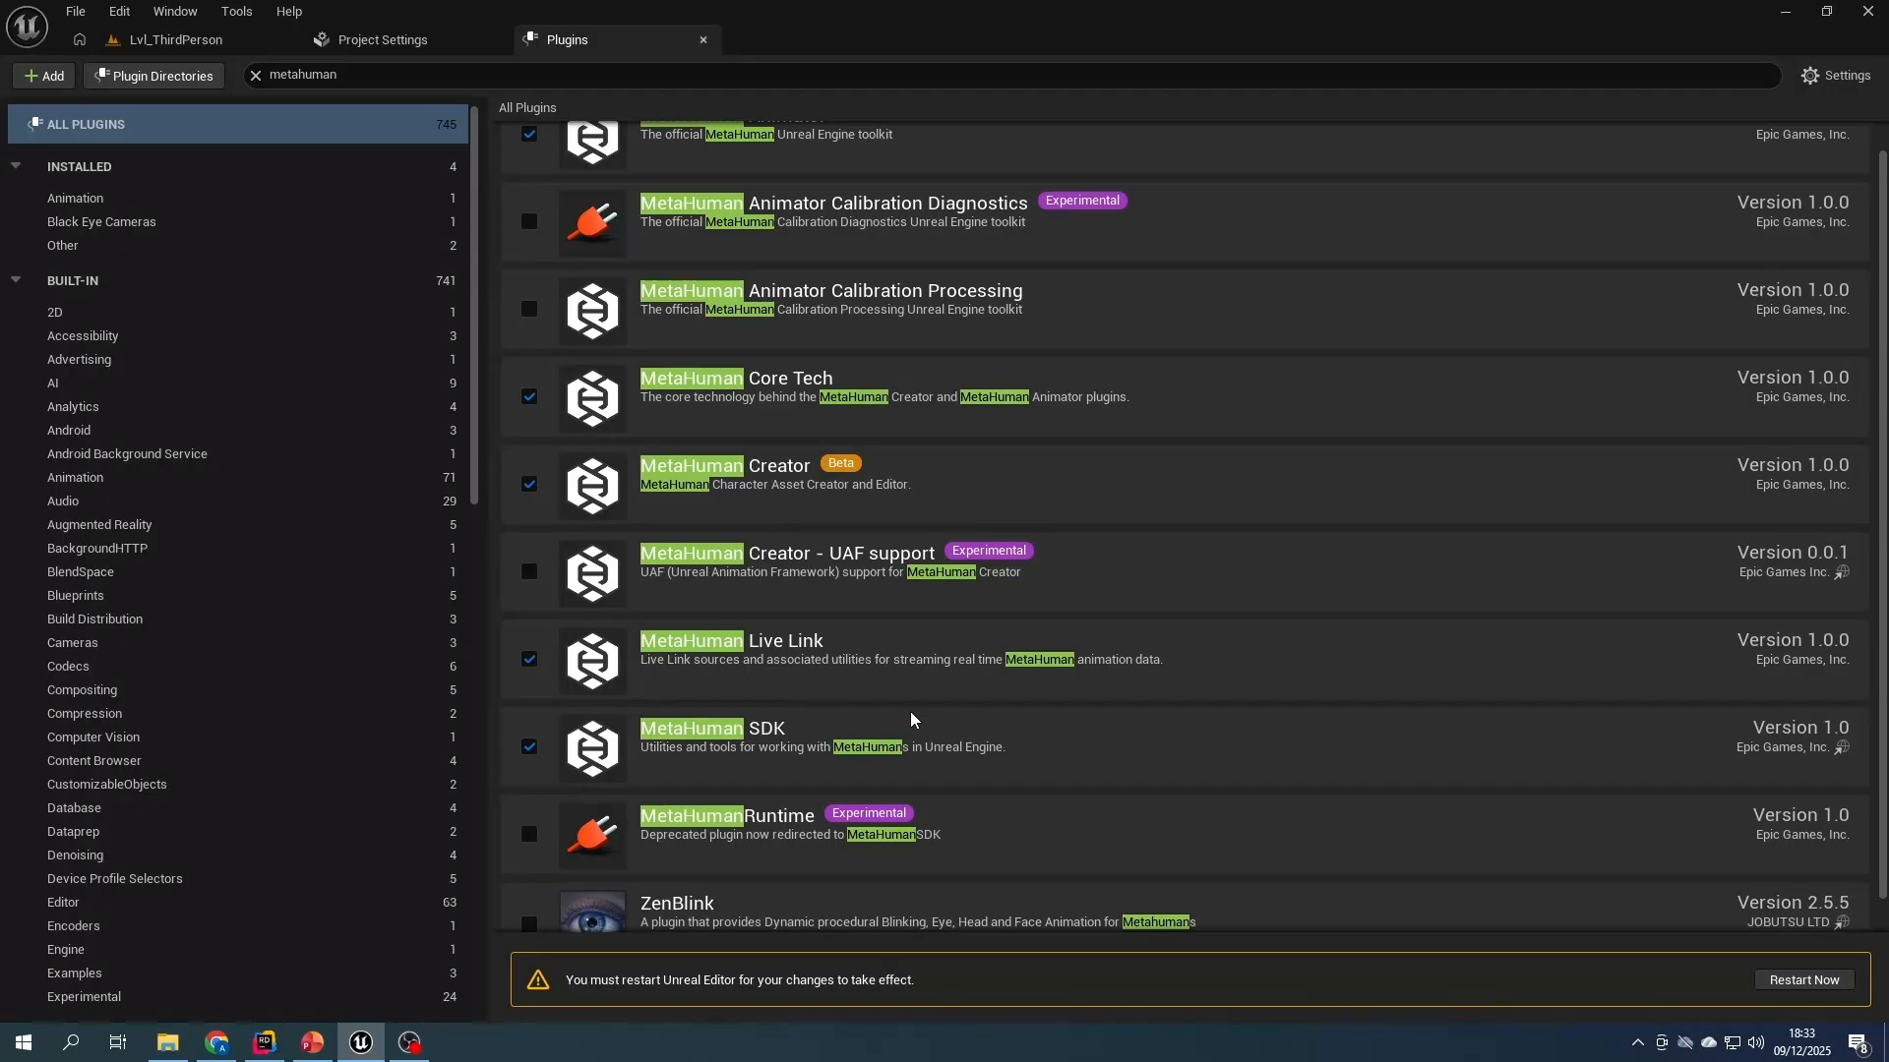
pyautogui.scroll(1, 911, 721)
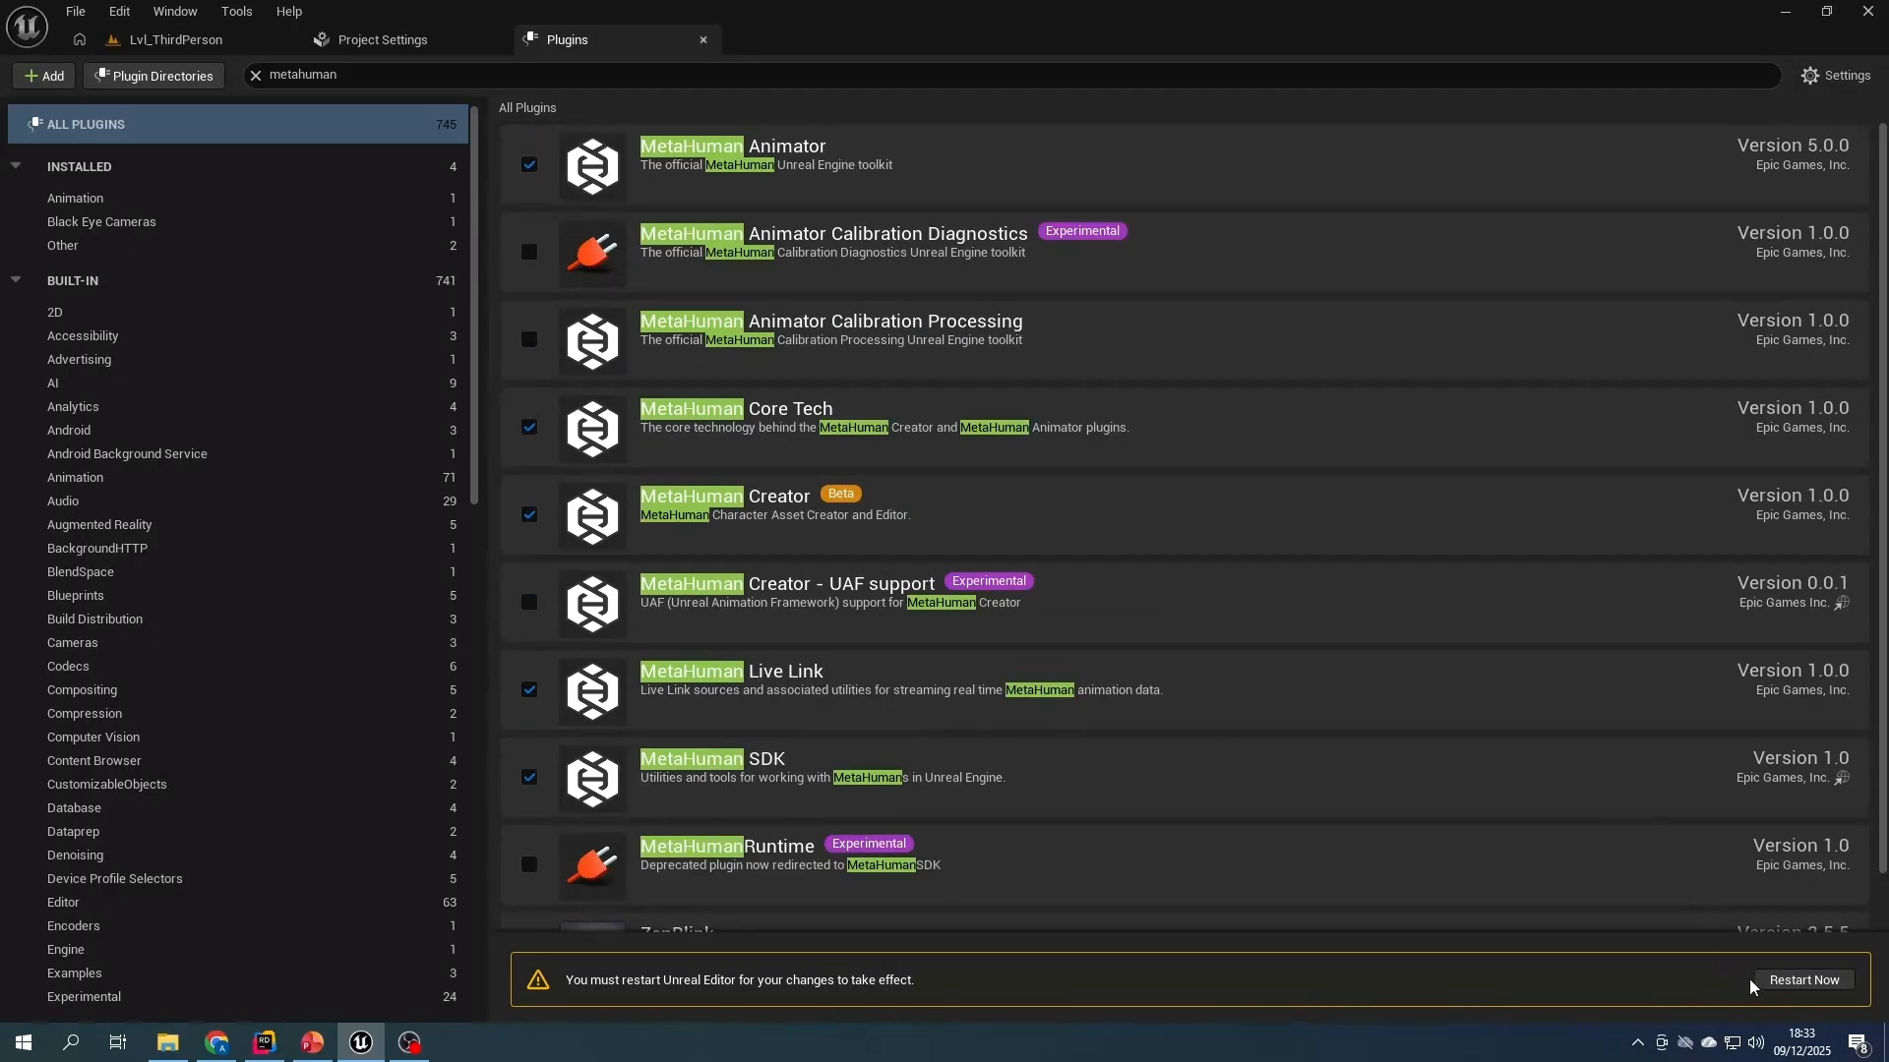
pyautogui.click(1805, 981)
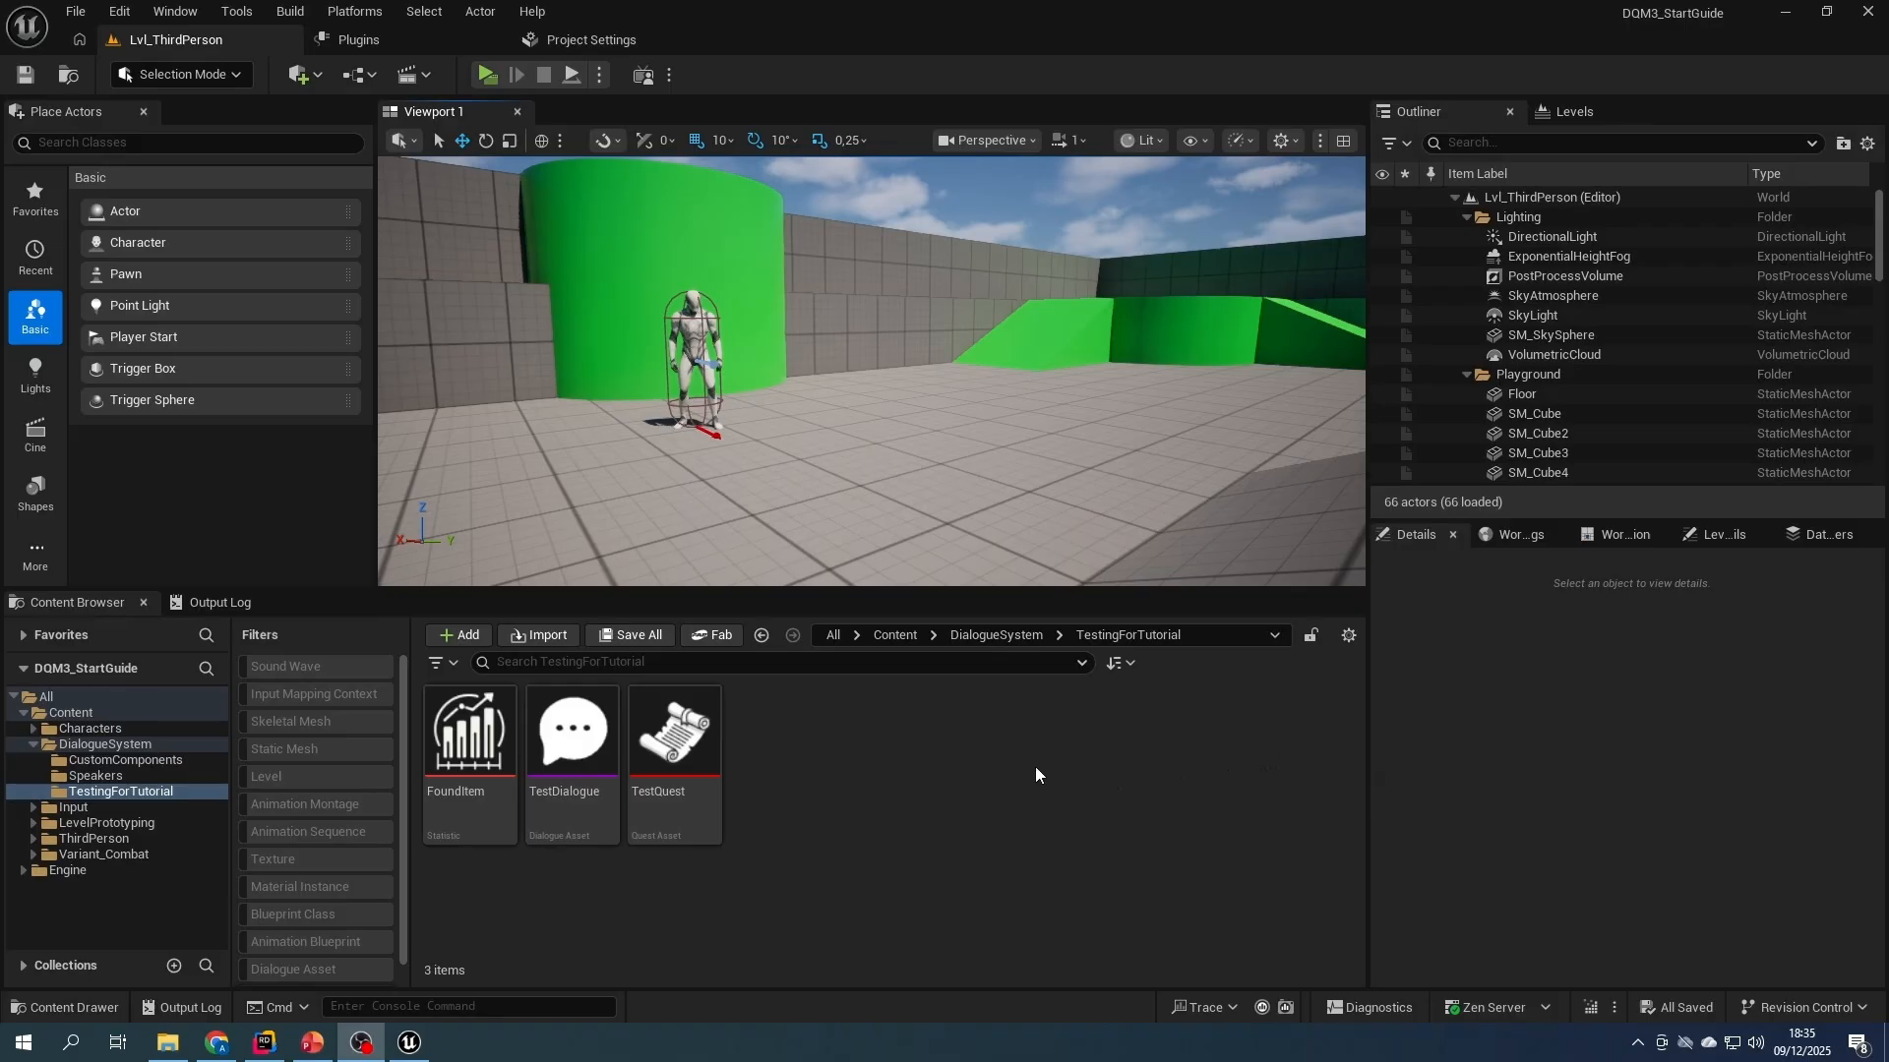
# - Create a new folder named MH directly inside the project's Content folder
pyautogui.click(976, 636)
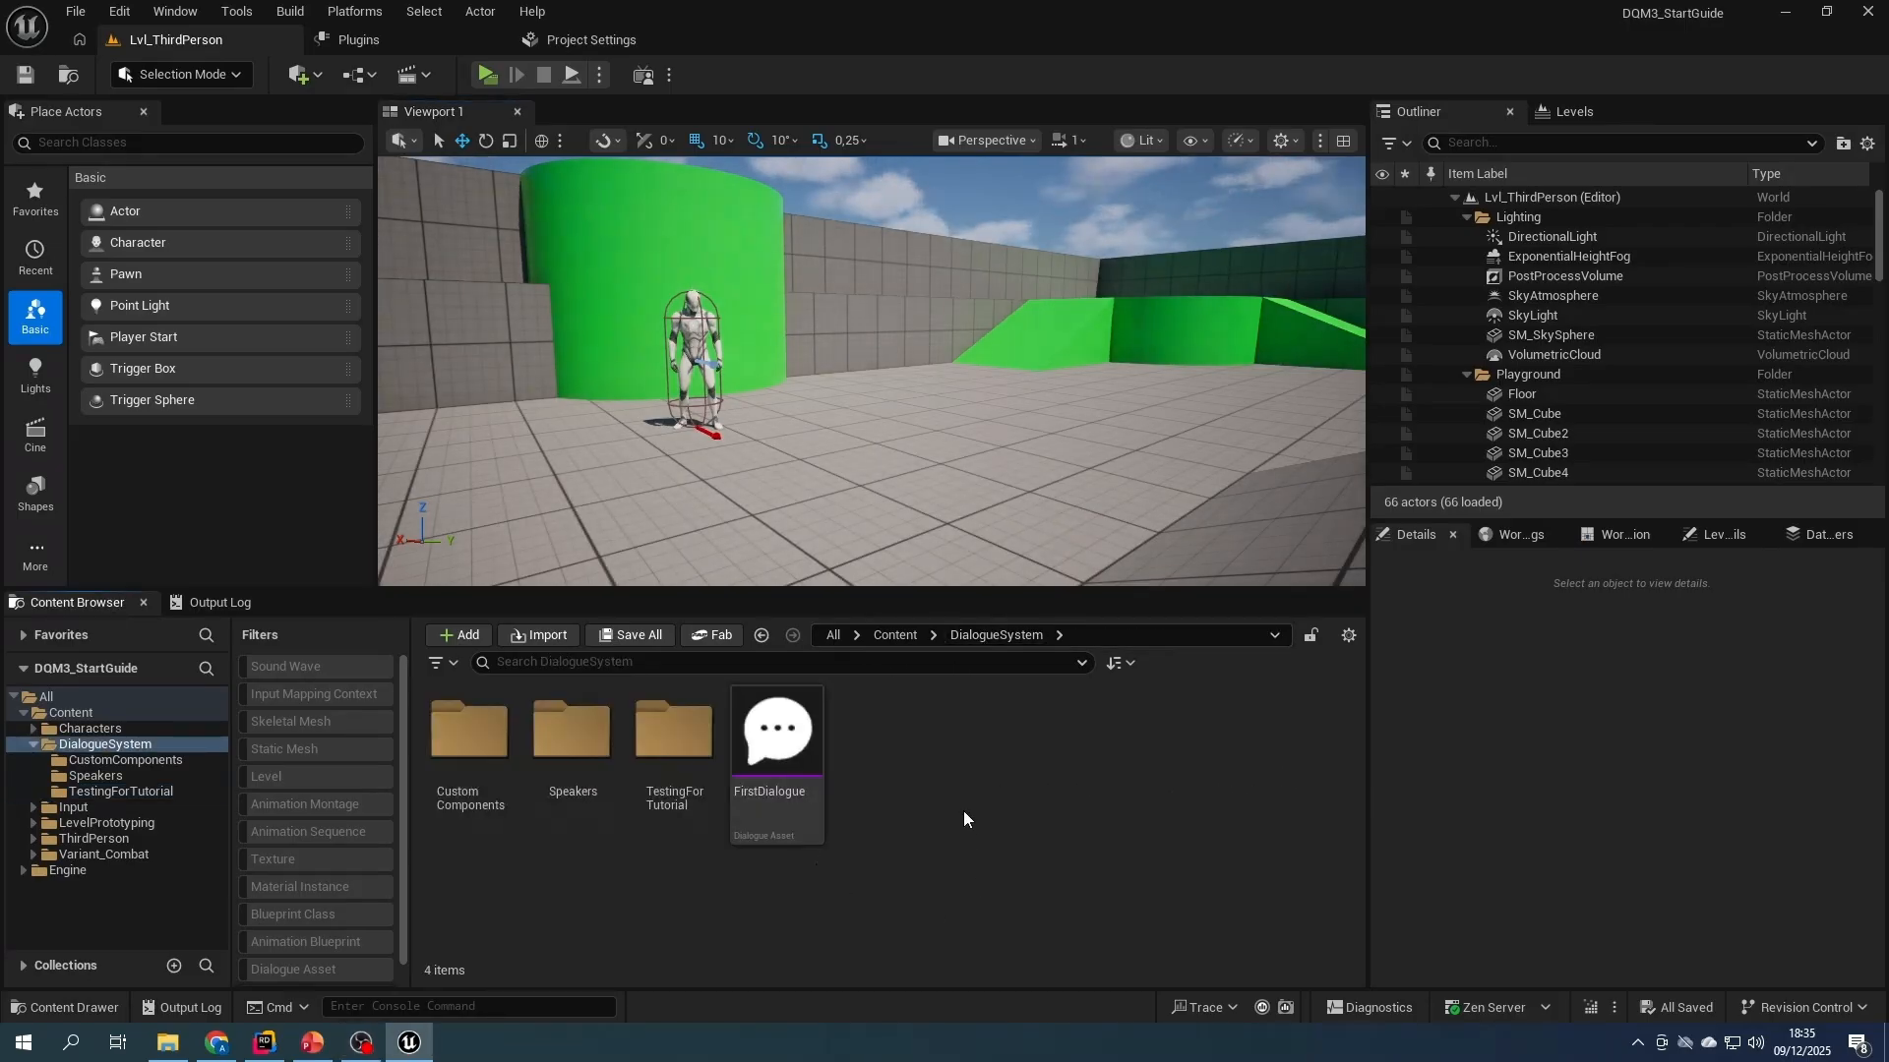
pyautogui.rightClick(919, 740)
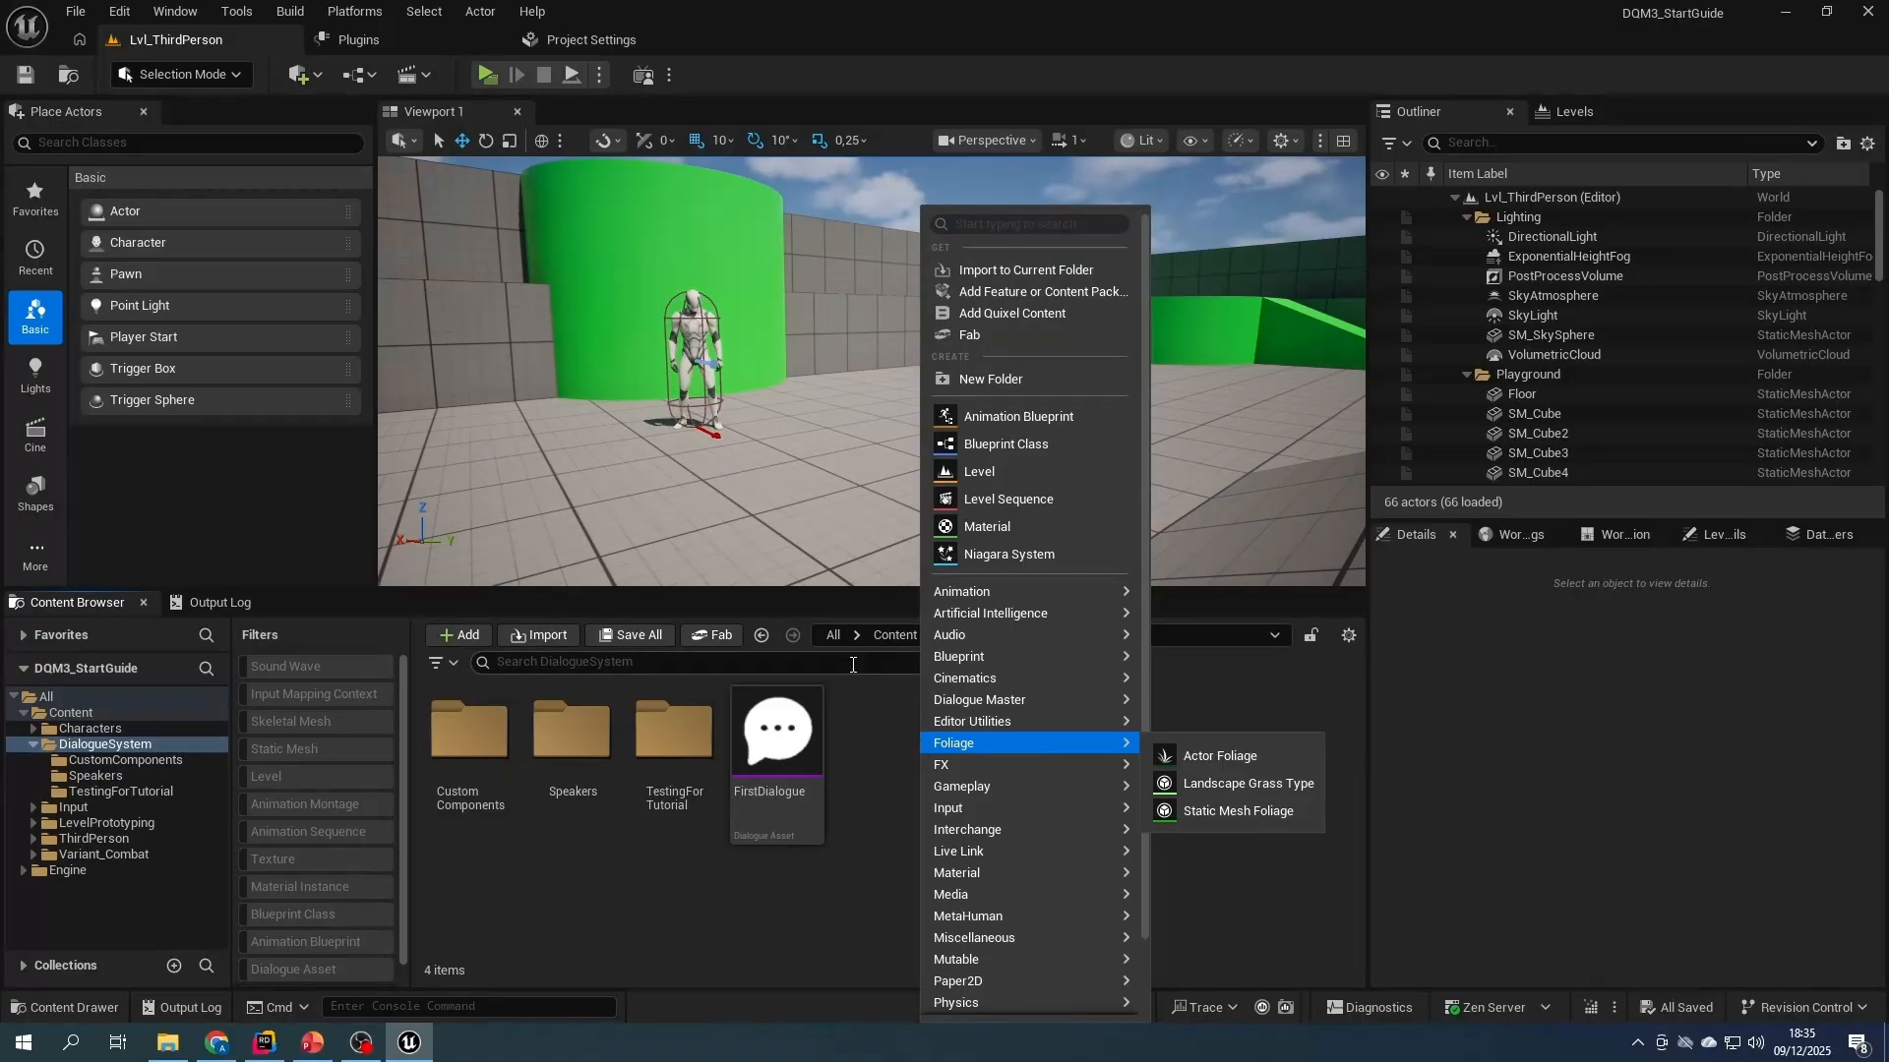
pyautogui.click(887, 635)
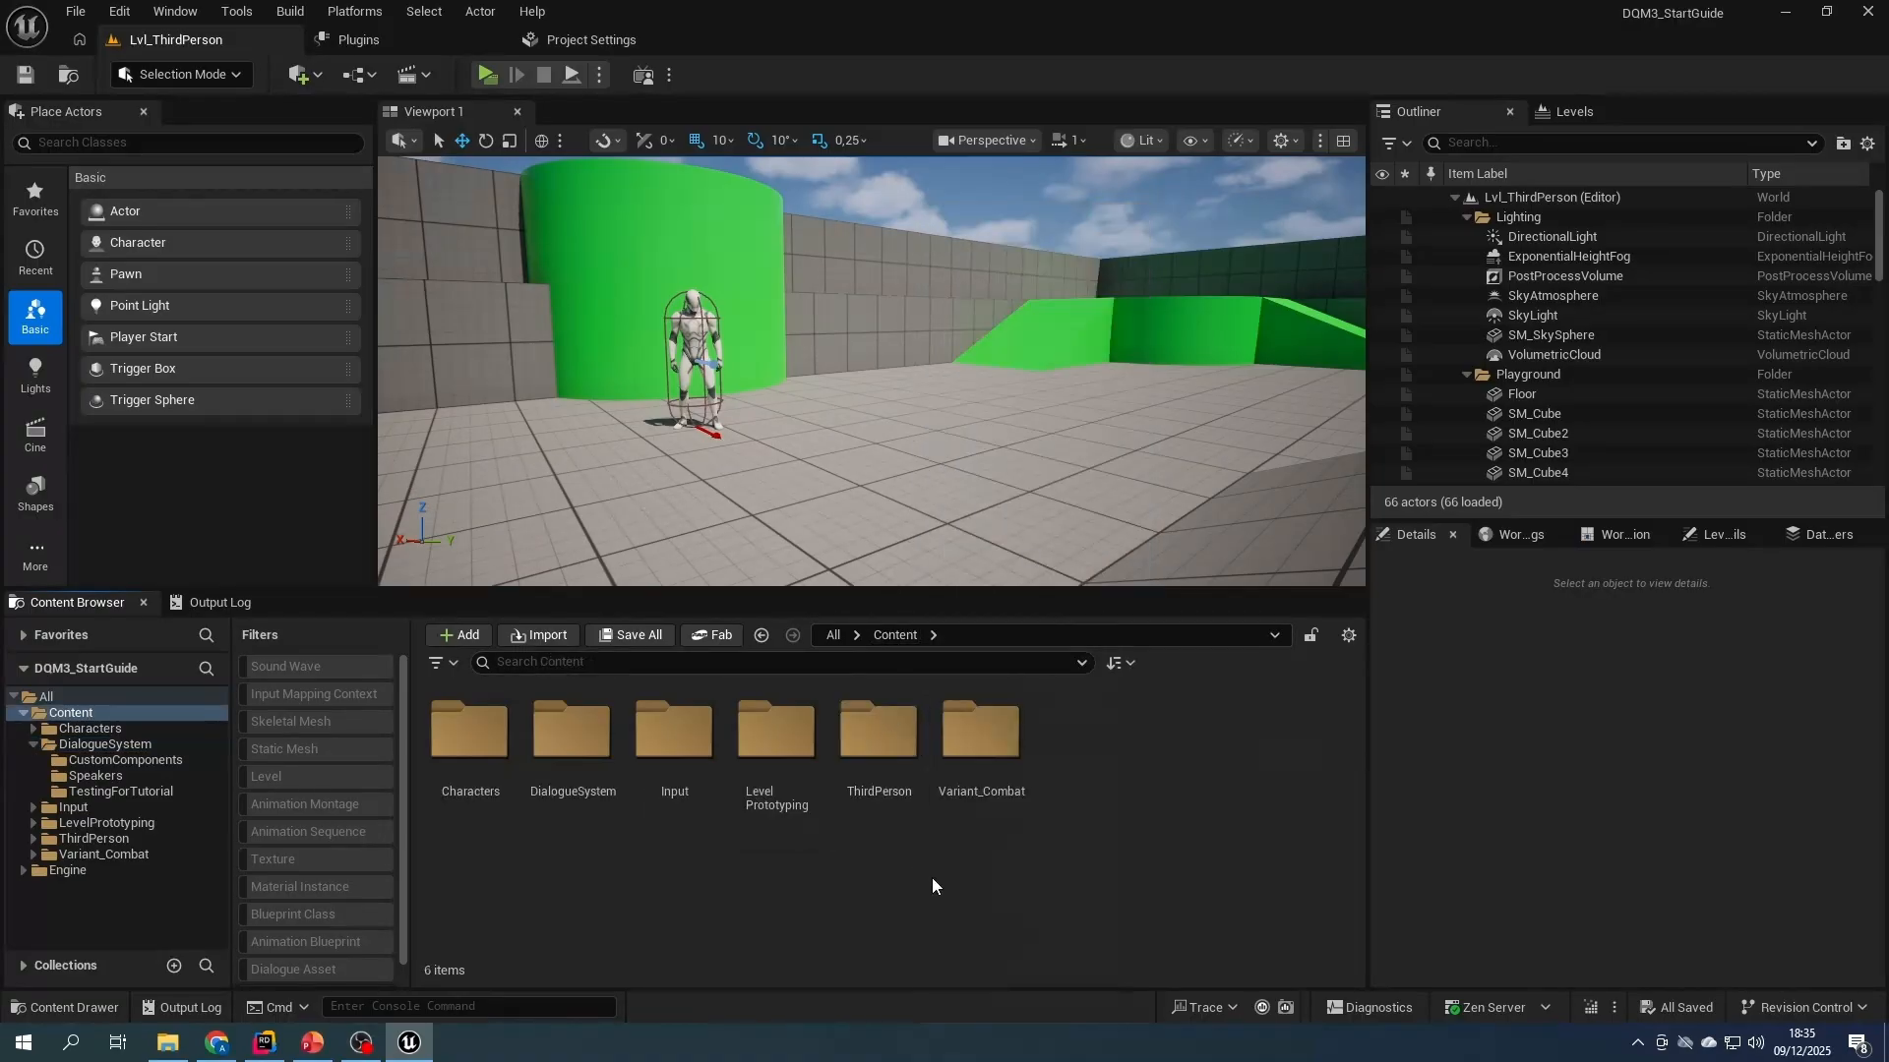
pyautogui.rightClick(1062, 800)
pyautogui.click(1153, 380)
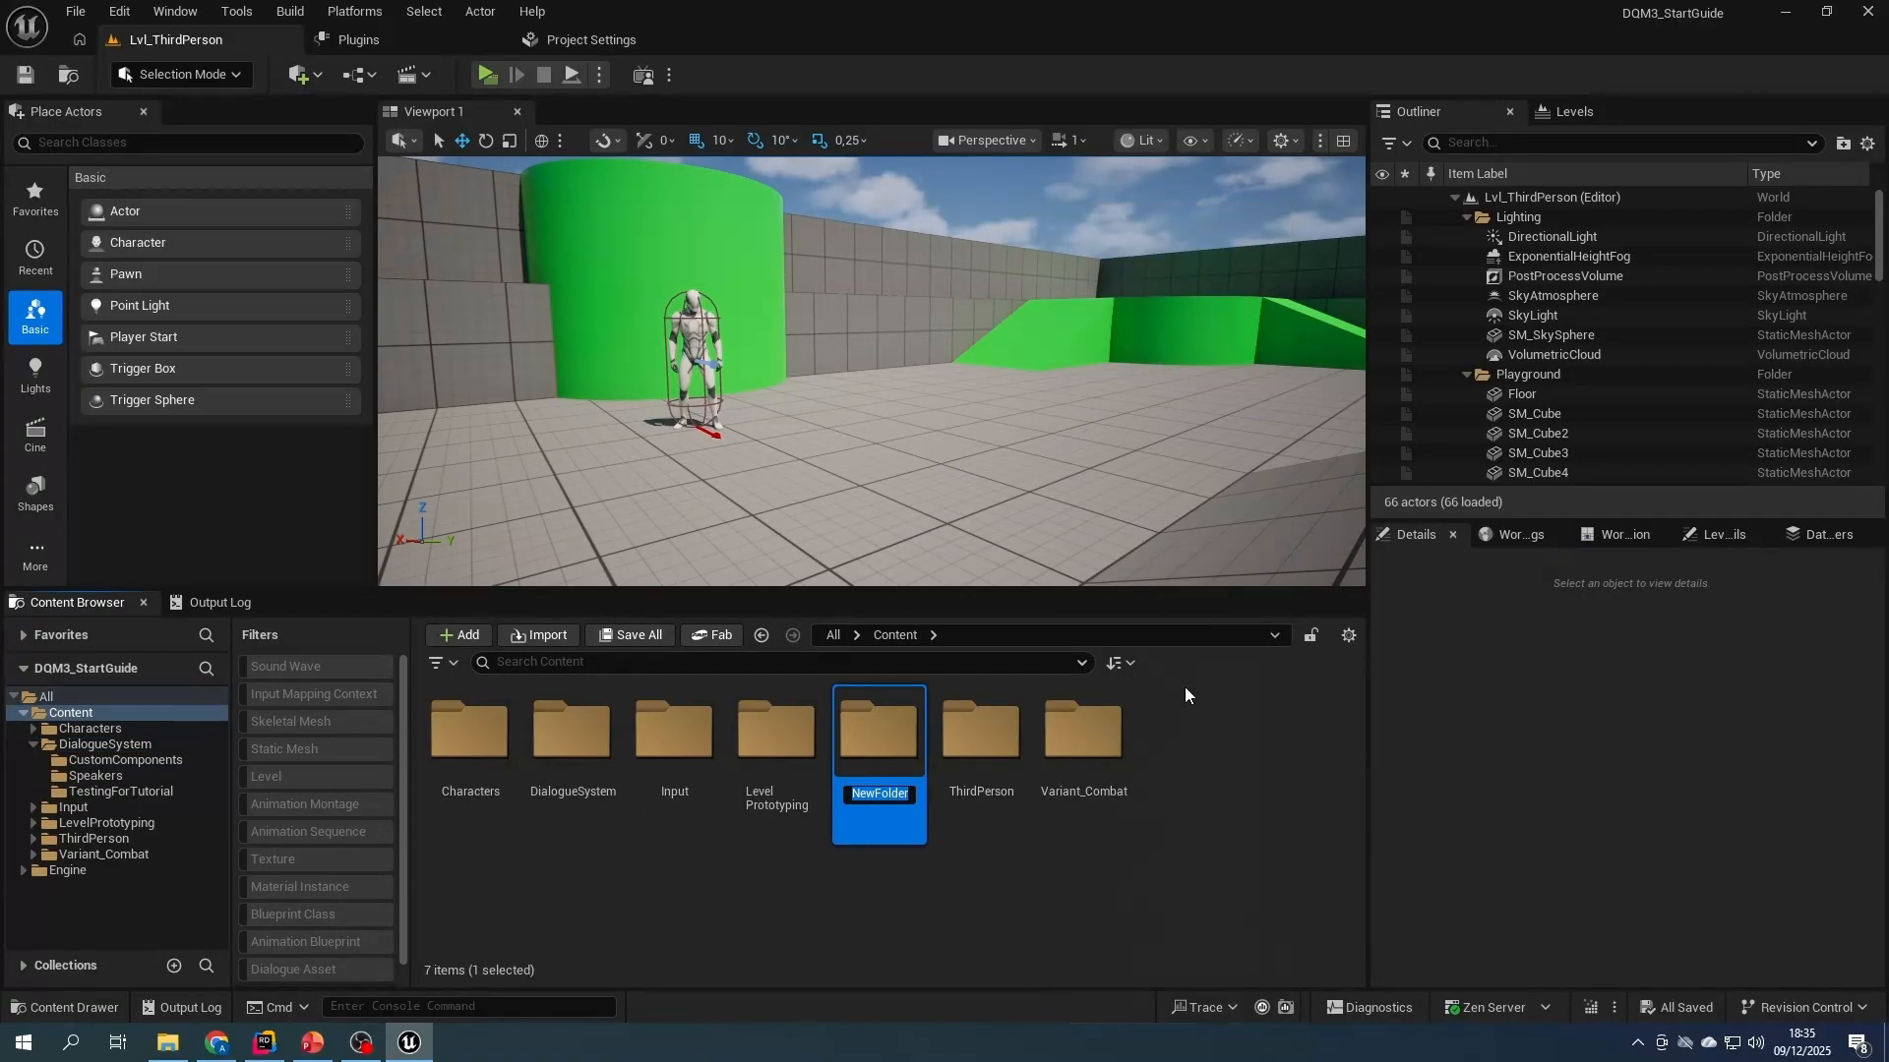
pyautogui.write('Me')
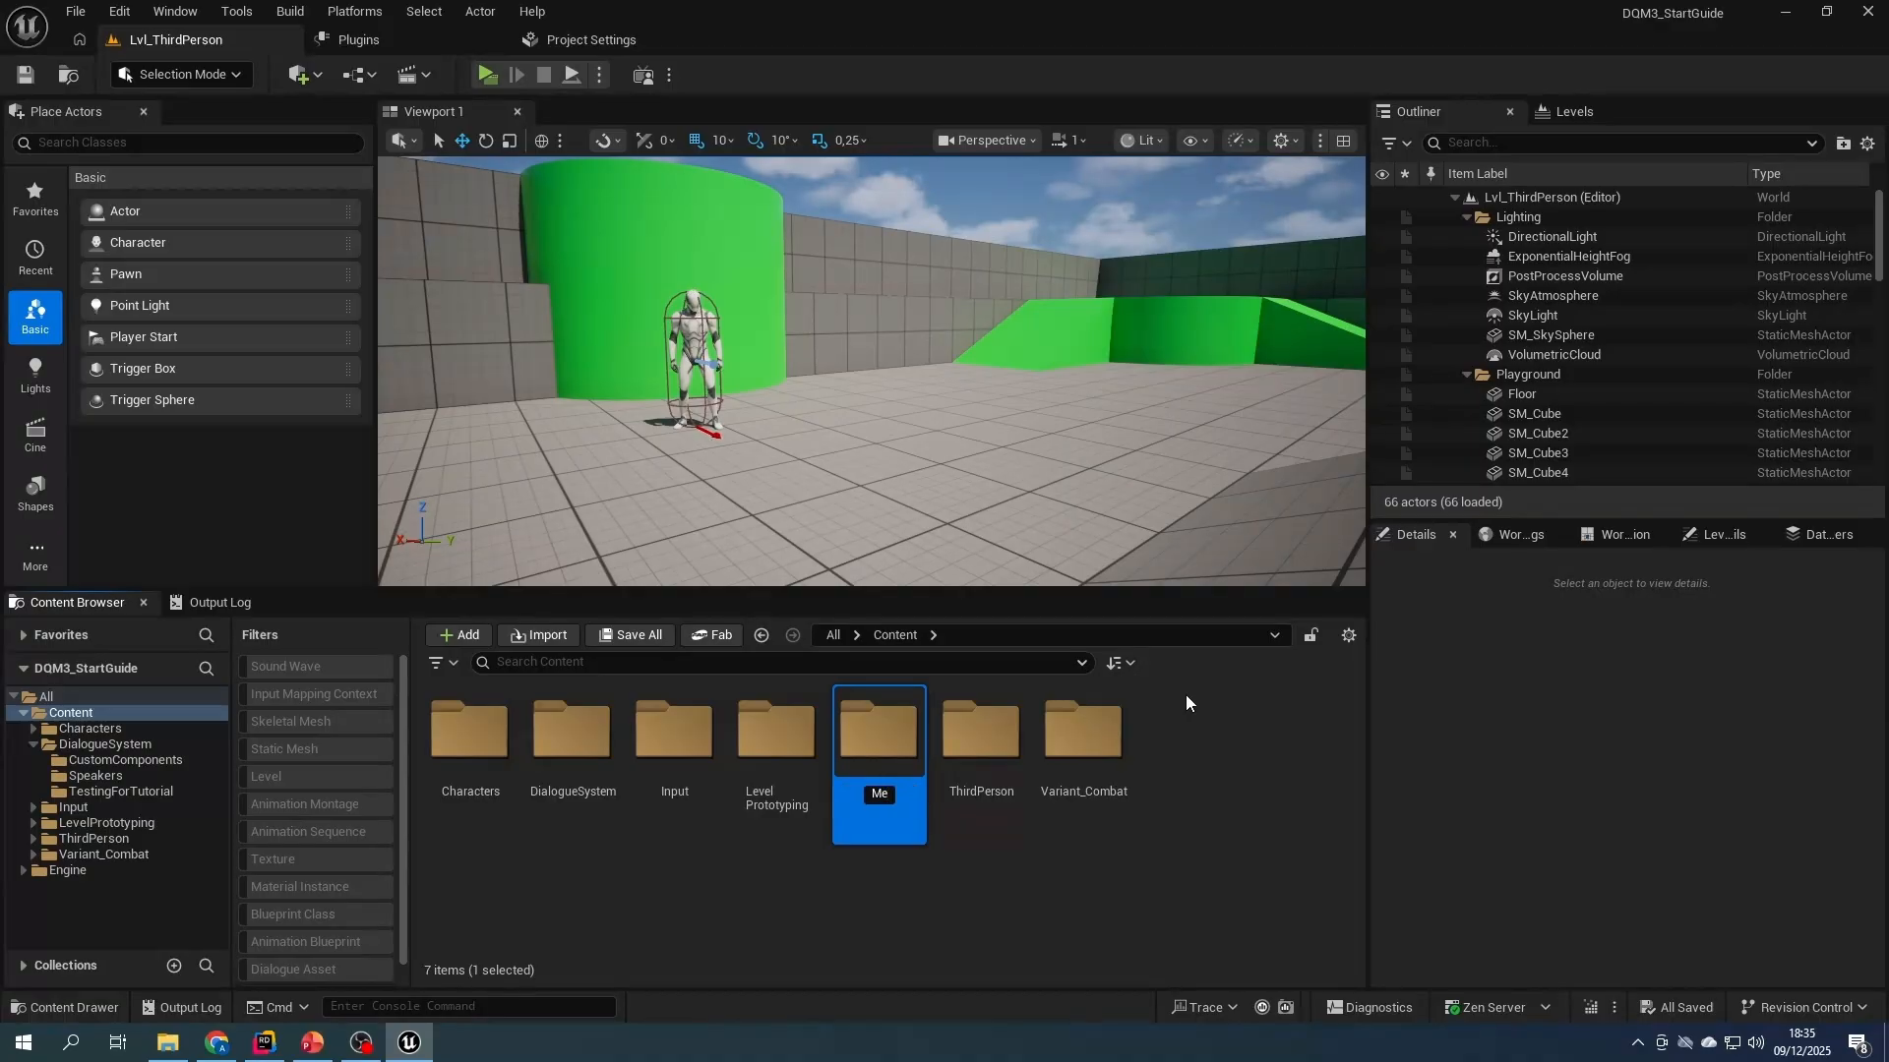
pyautogui.press('BackSpace')
pyautogui.write('H')
pyautogui.press('Return')
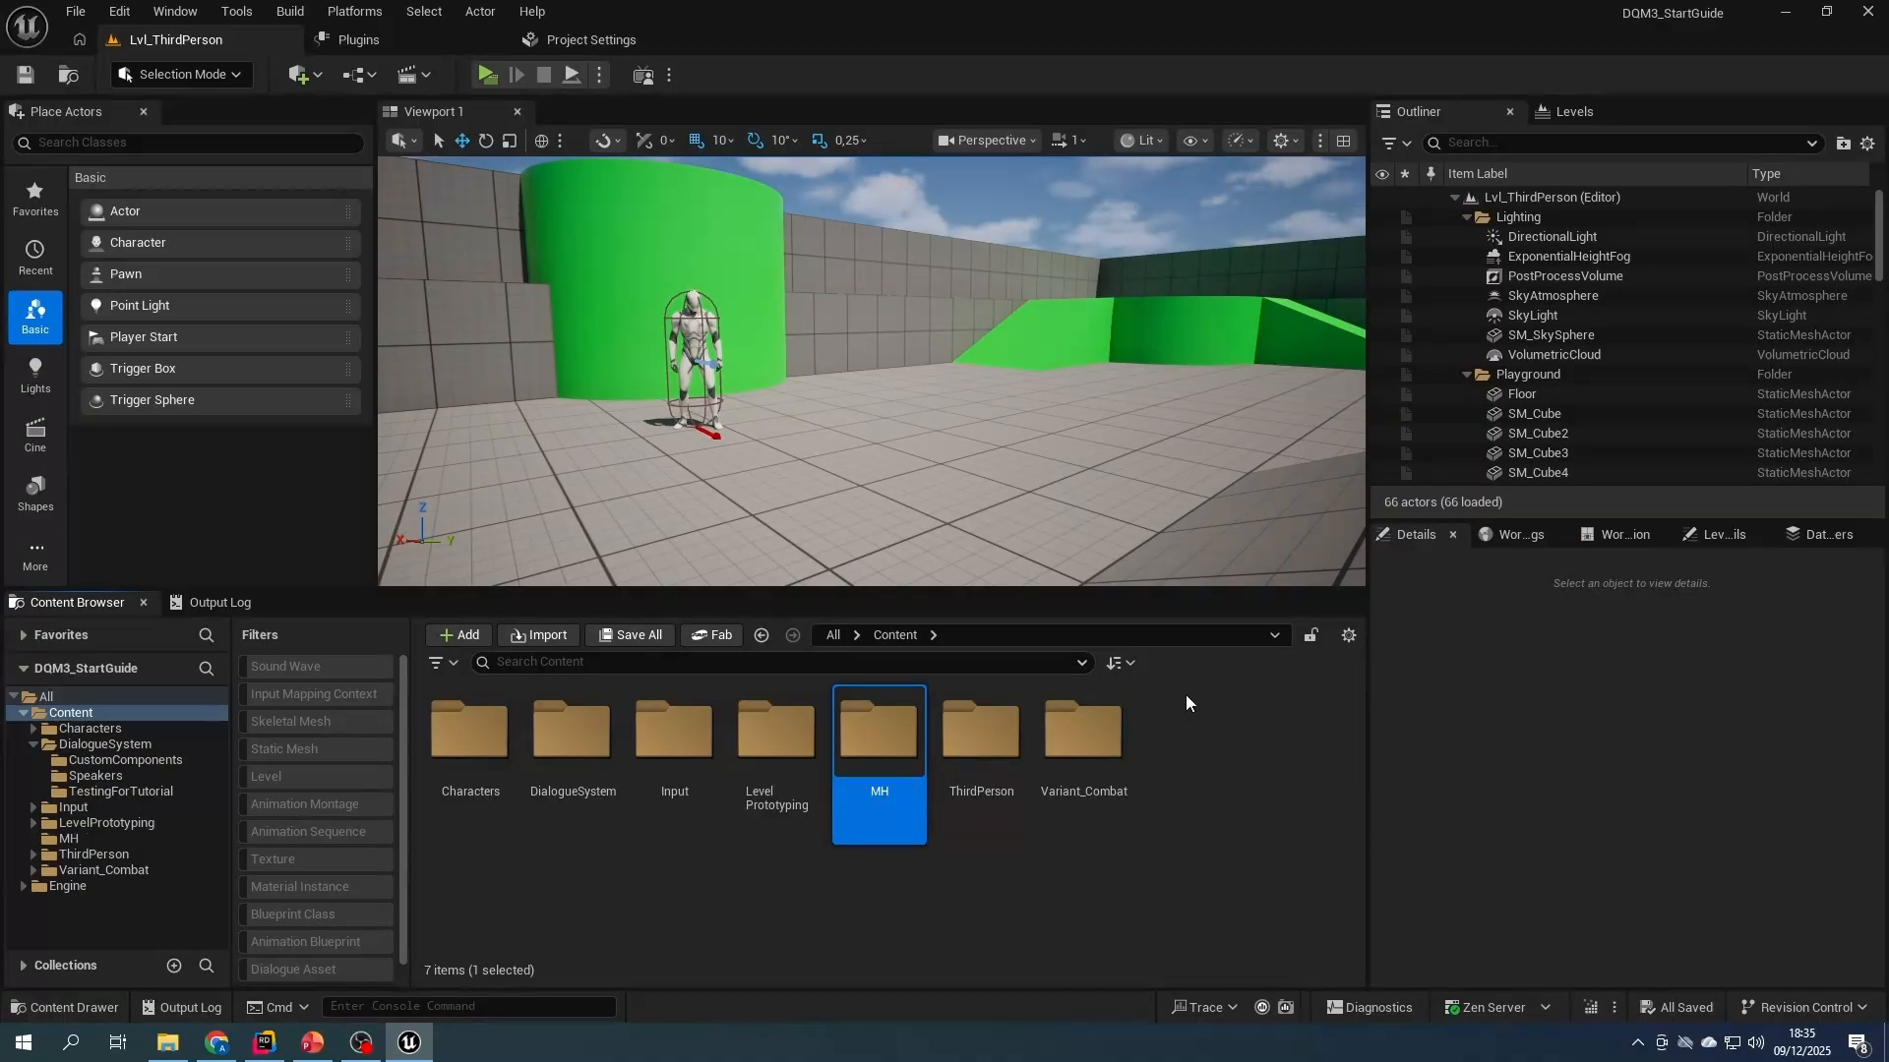
# - Create a MetaHuman Character asset named MH_PlayerCharacter inside the MH folder
pyautogui.doubleClick(874, 730)
pyautogui.rightClick(587, 731)
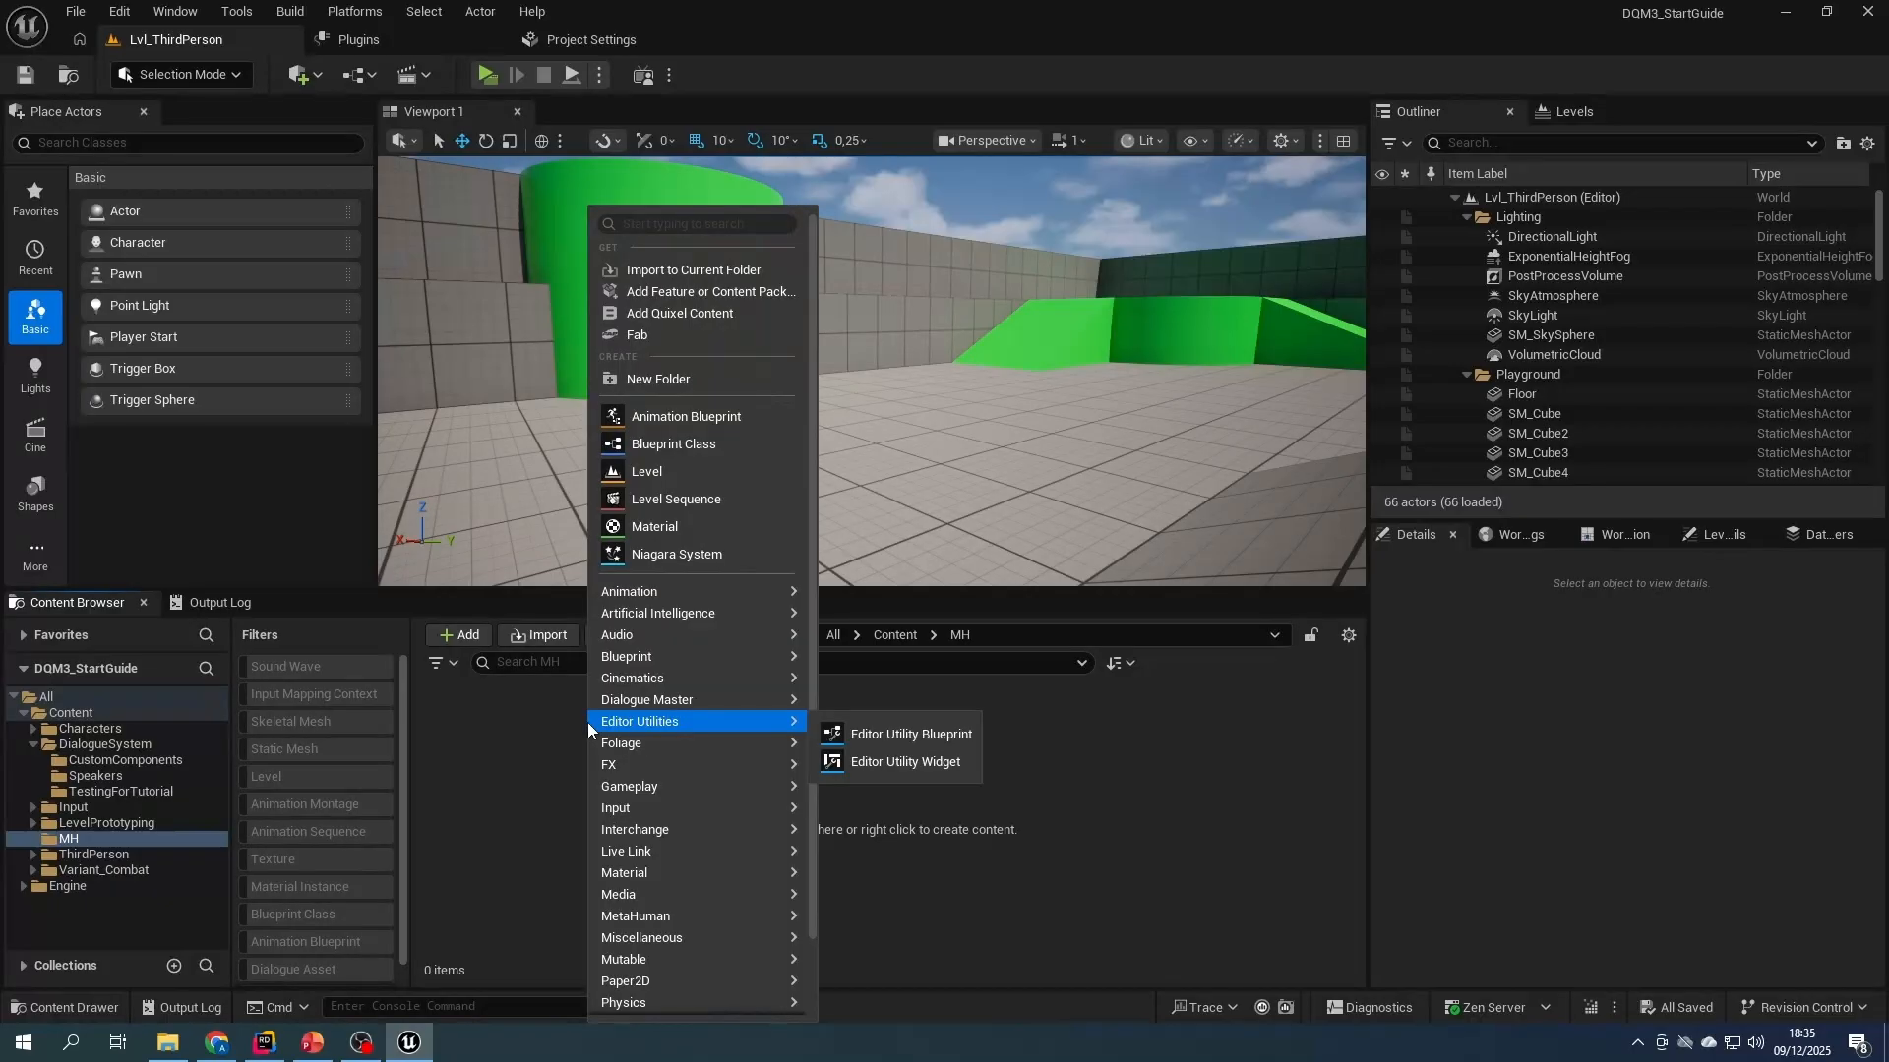
pyautogui.moveTo(711, 917)
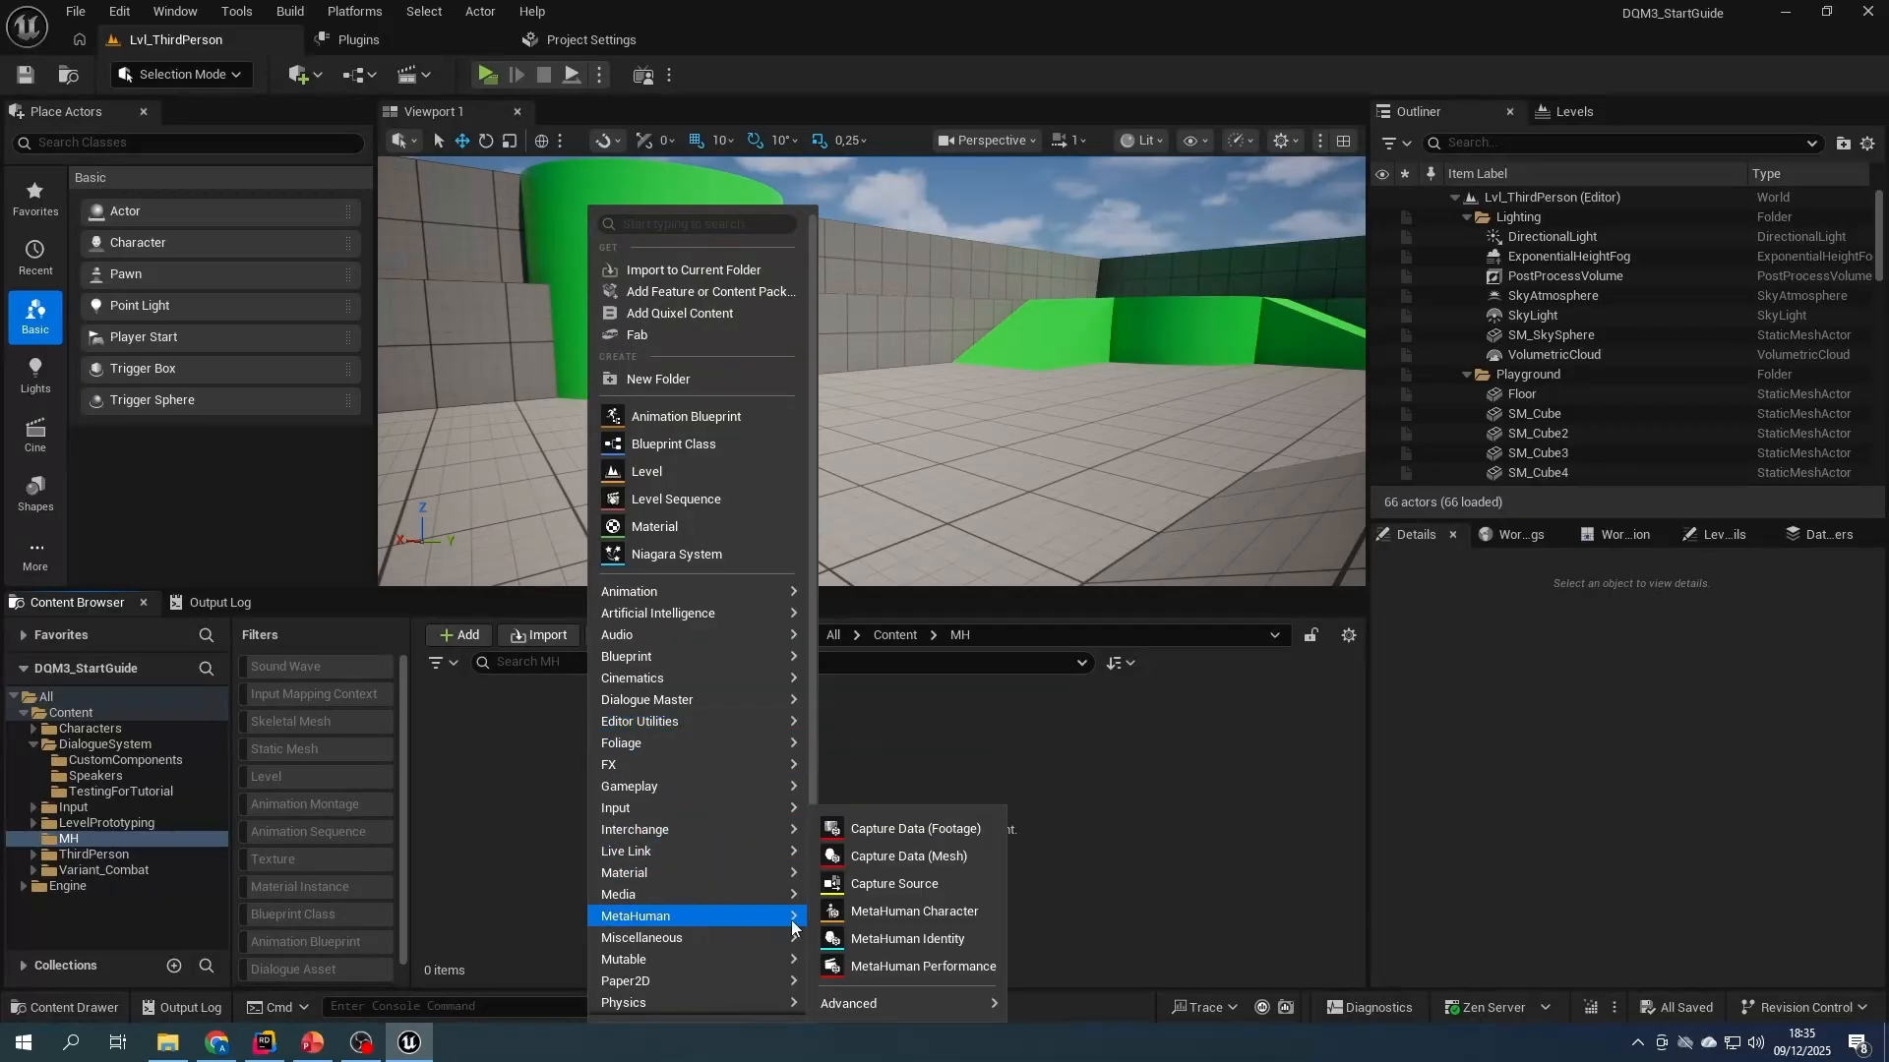
pyautogui.click(933, 913)
pyautogui.write('TestPlayerCharacter')
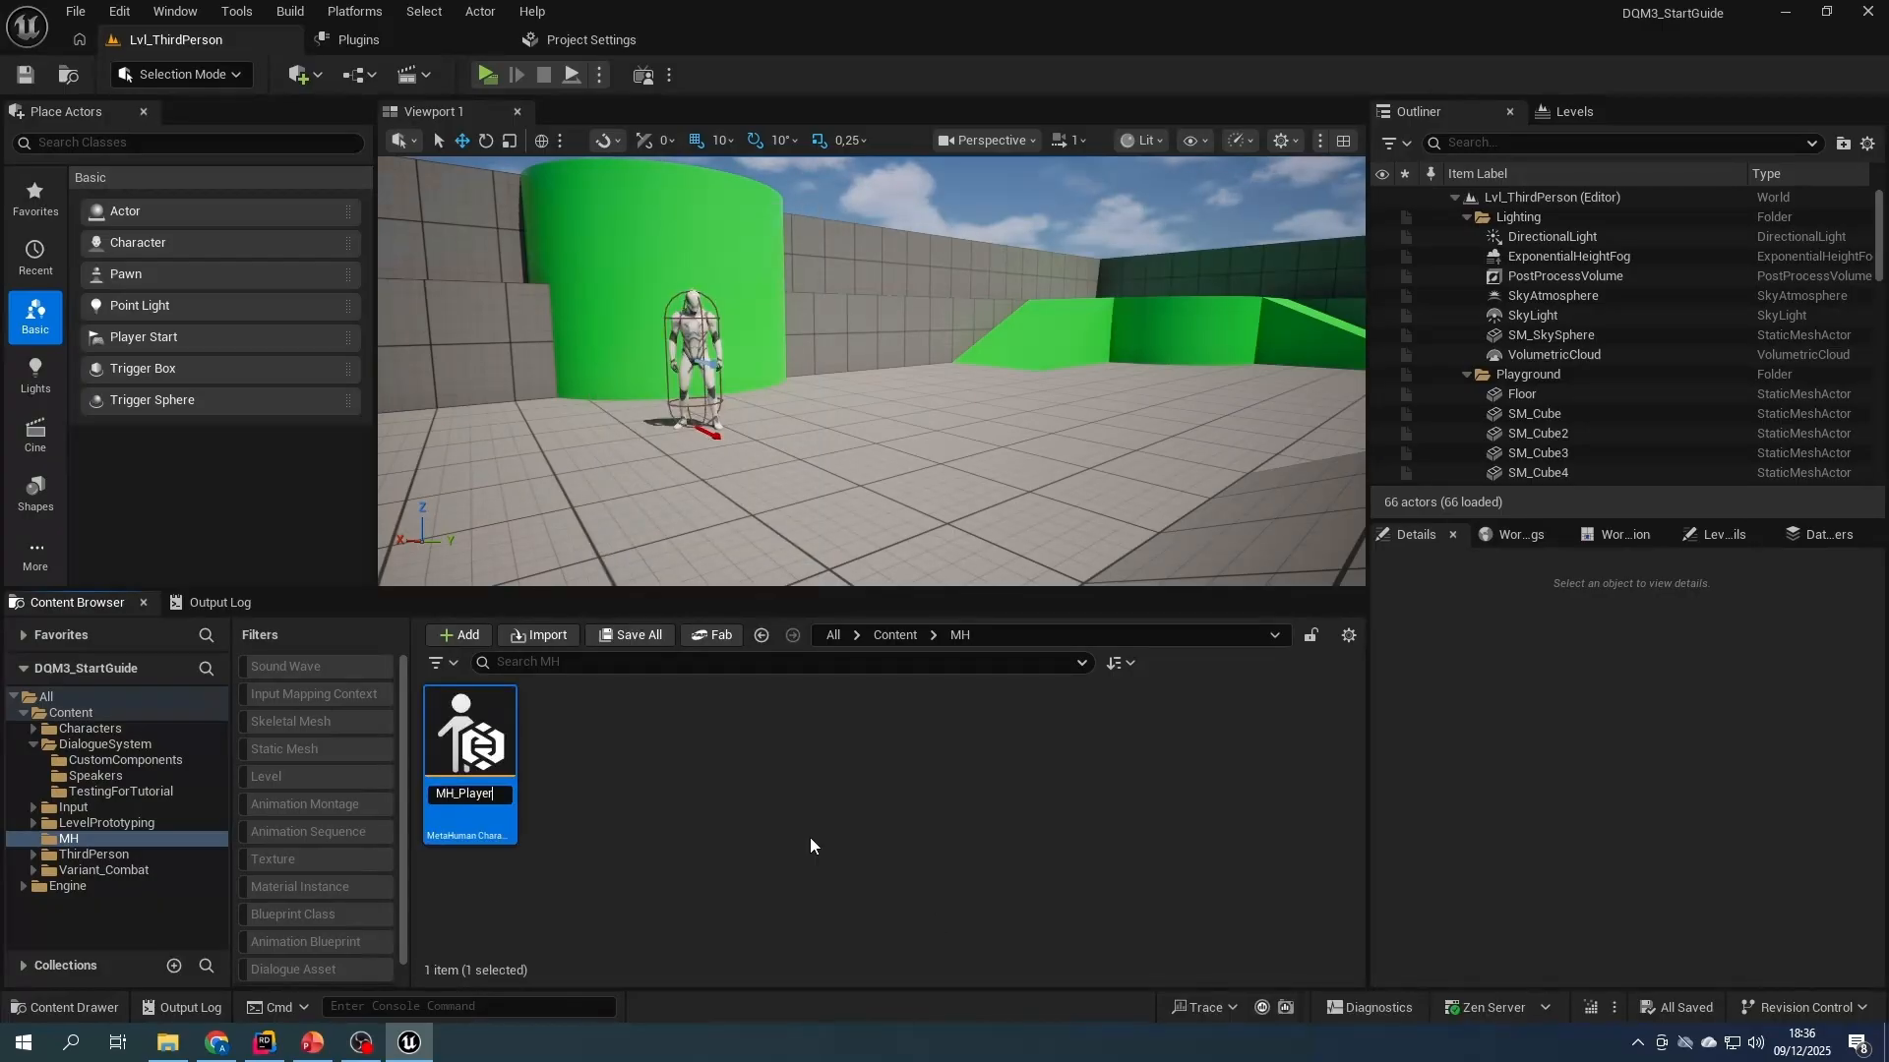
pyautogui.press('Return')
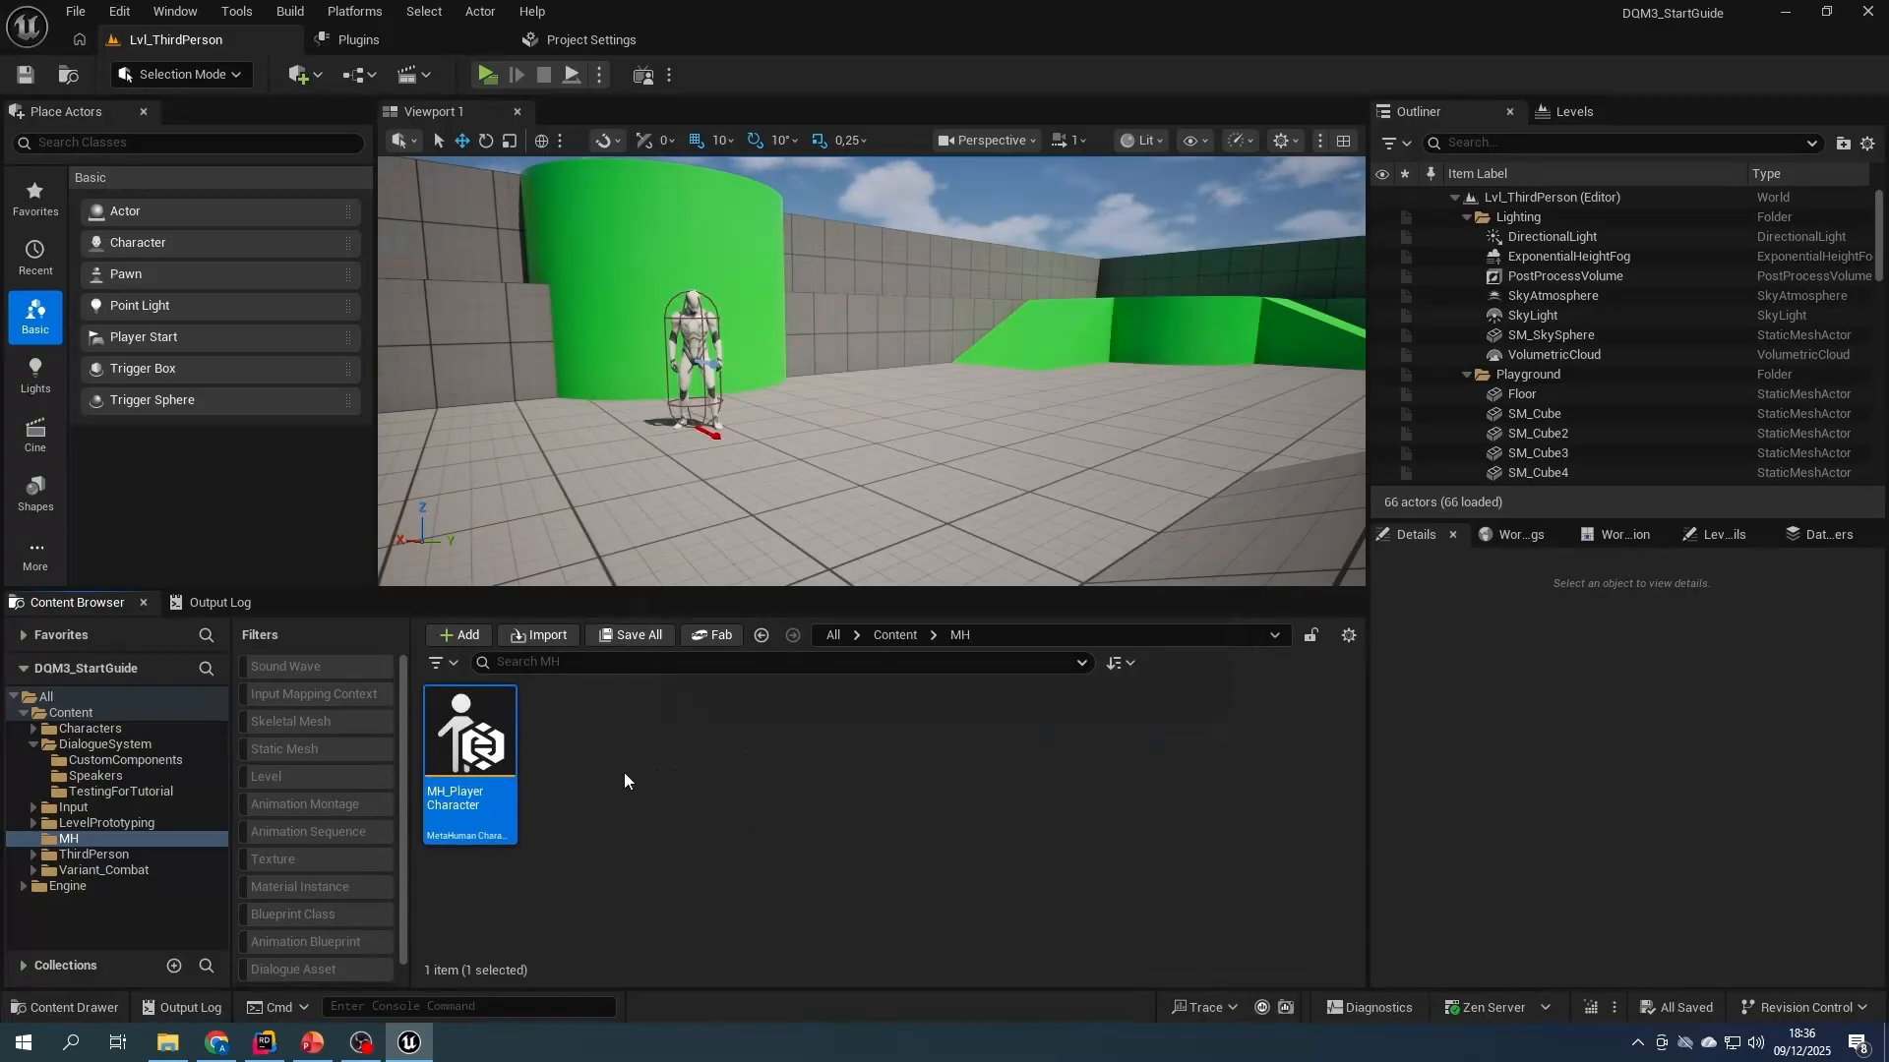
# - Open MH_PlayerCharacter, enable the missing project settings it needs and restart the editor
pyautogui.doubleClick(478, 801)
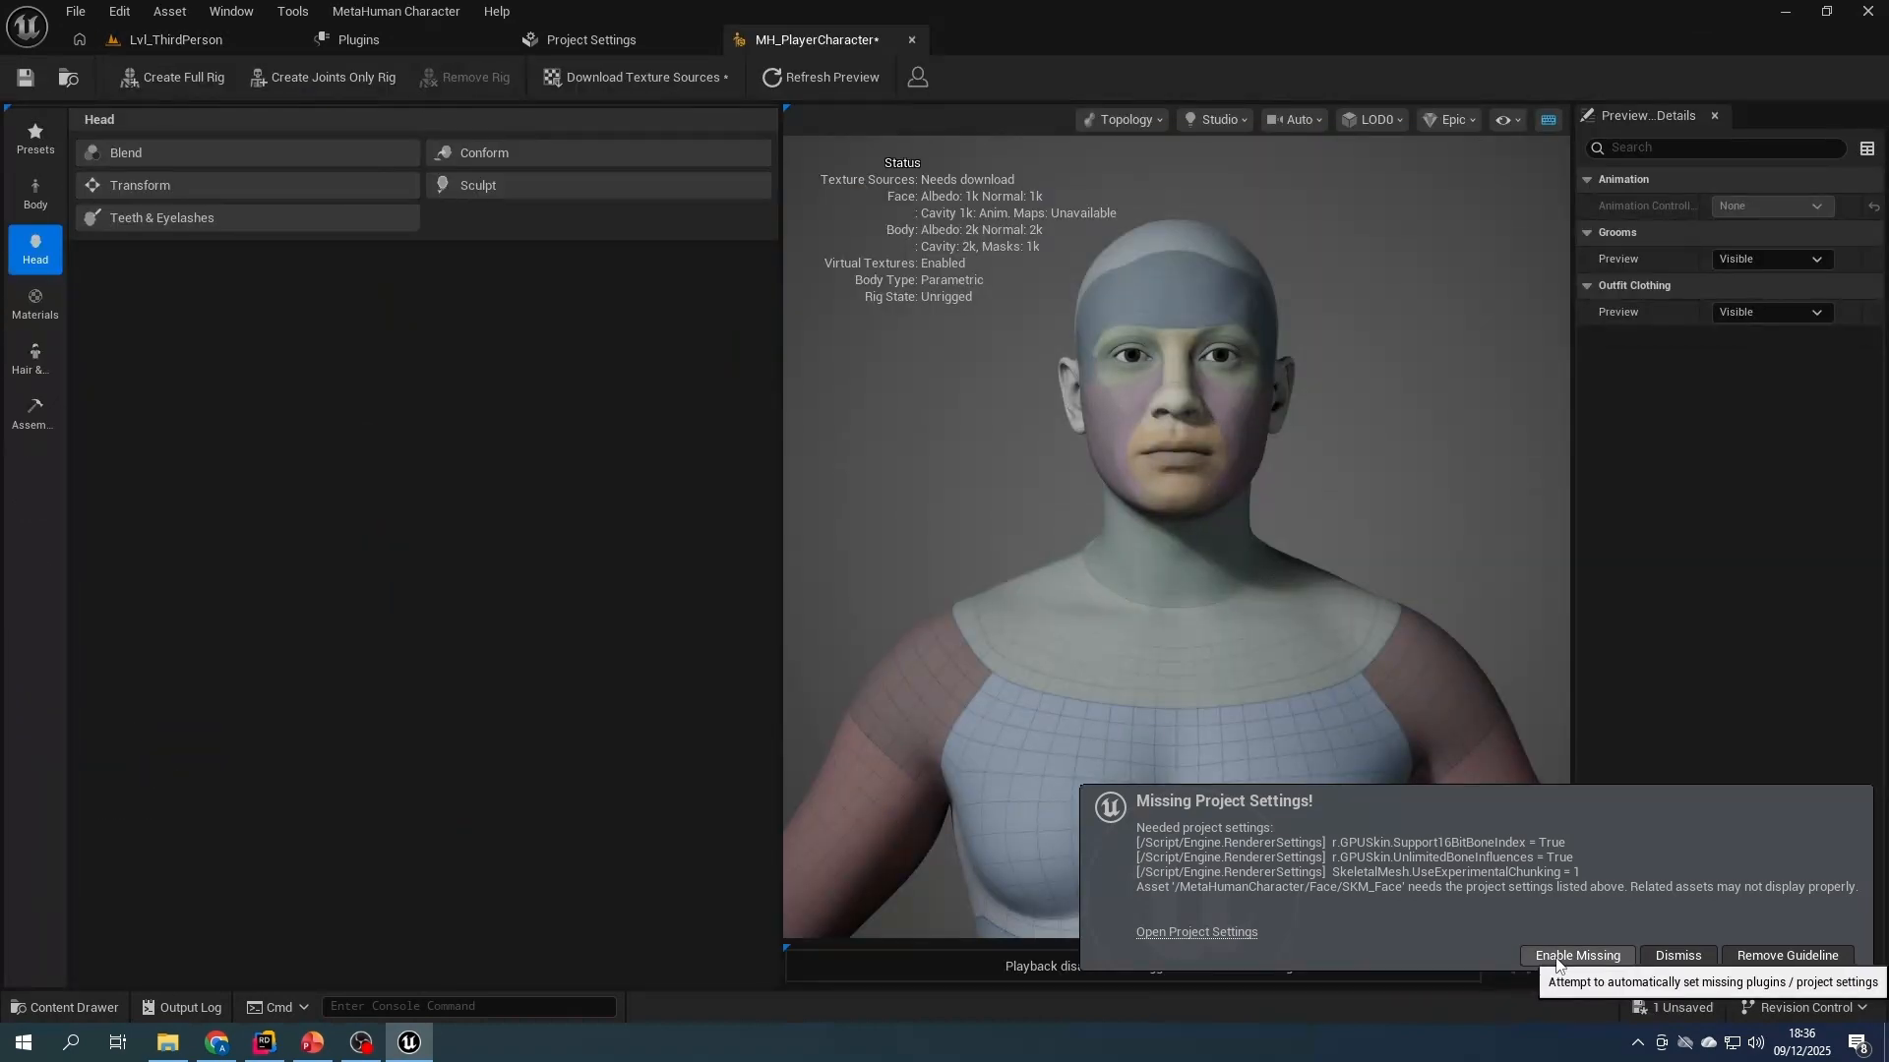
pyautogui.click(1555, 956)
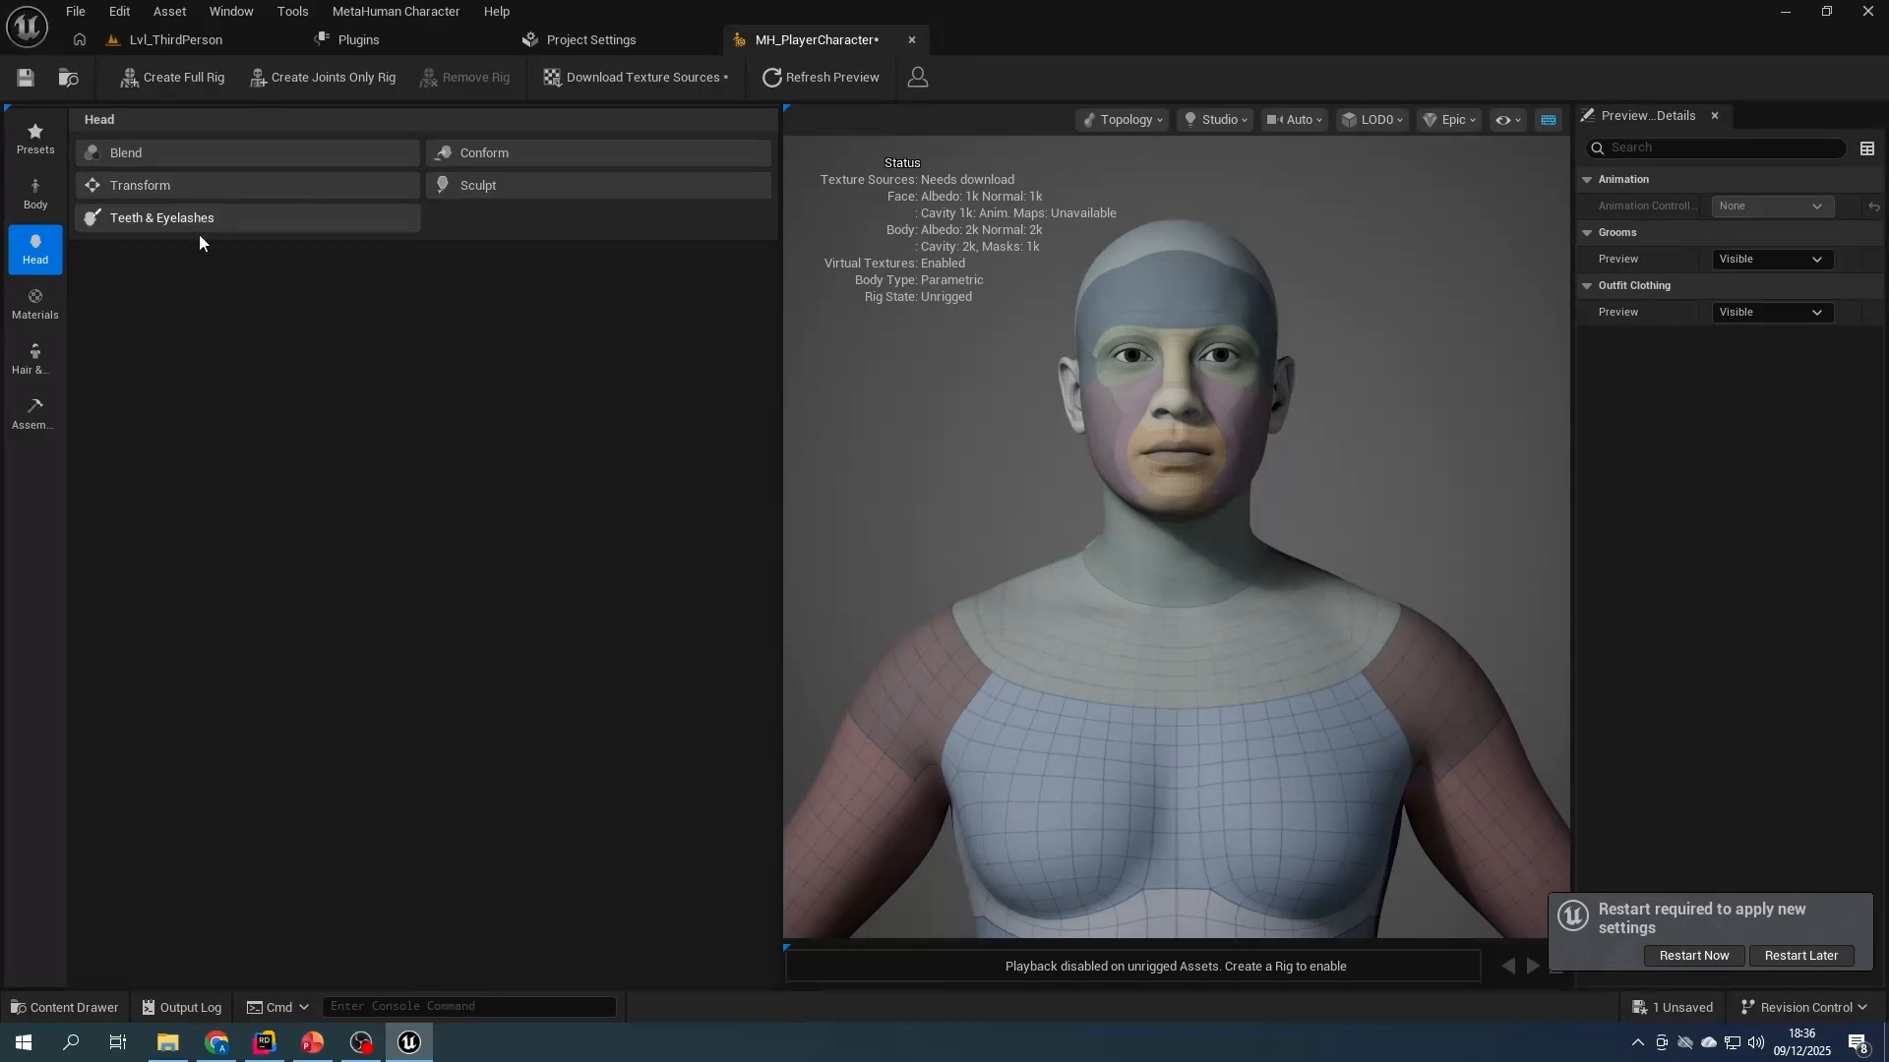
pyautogui.click(1694, 956)
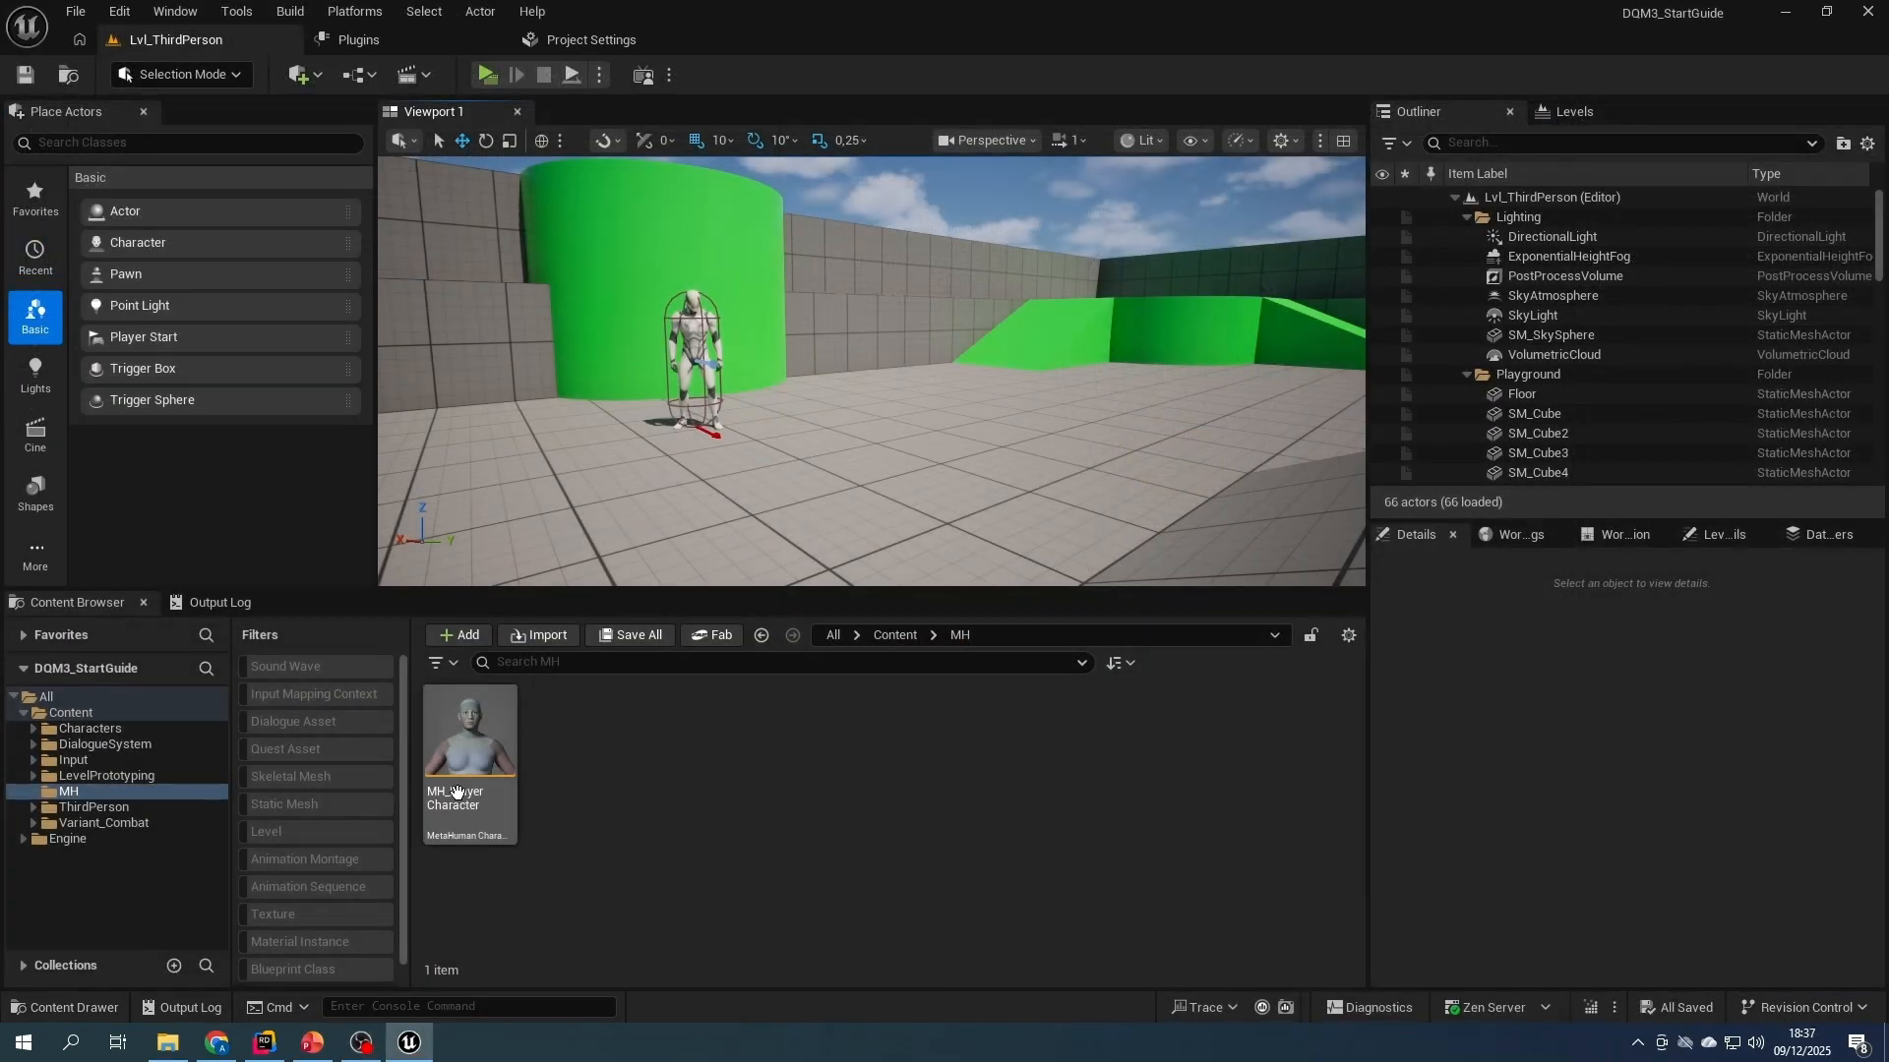
# - Reopen MH_PlayerCharacter and apply the Bruce preset to the character
pyautogui.doubleClick(456, 791)
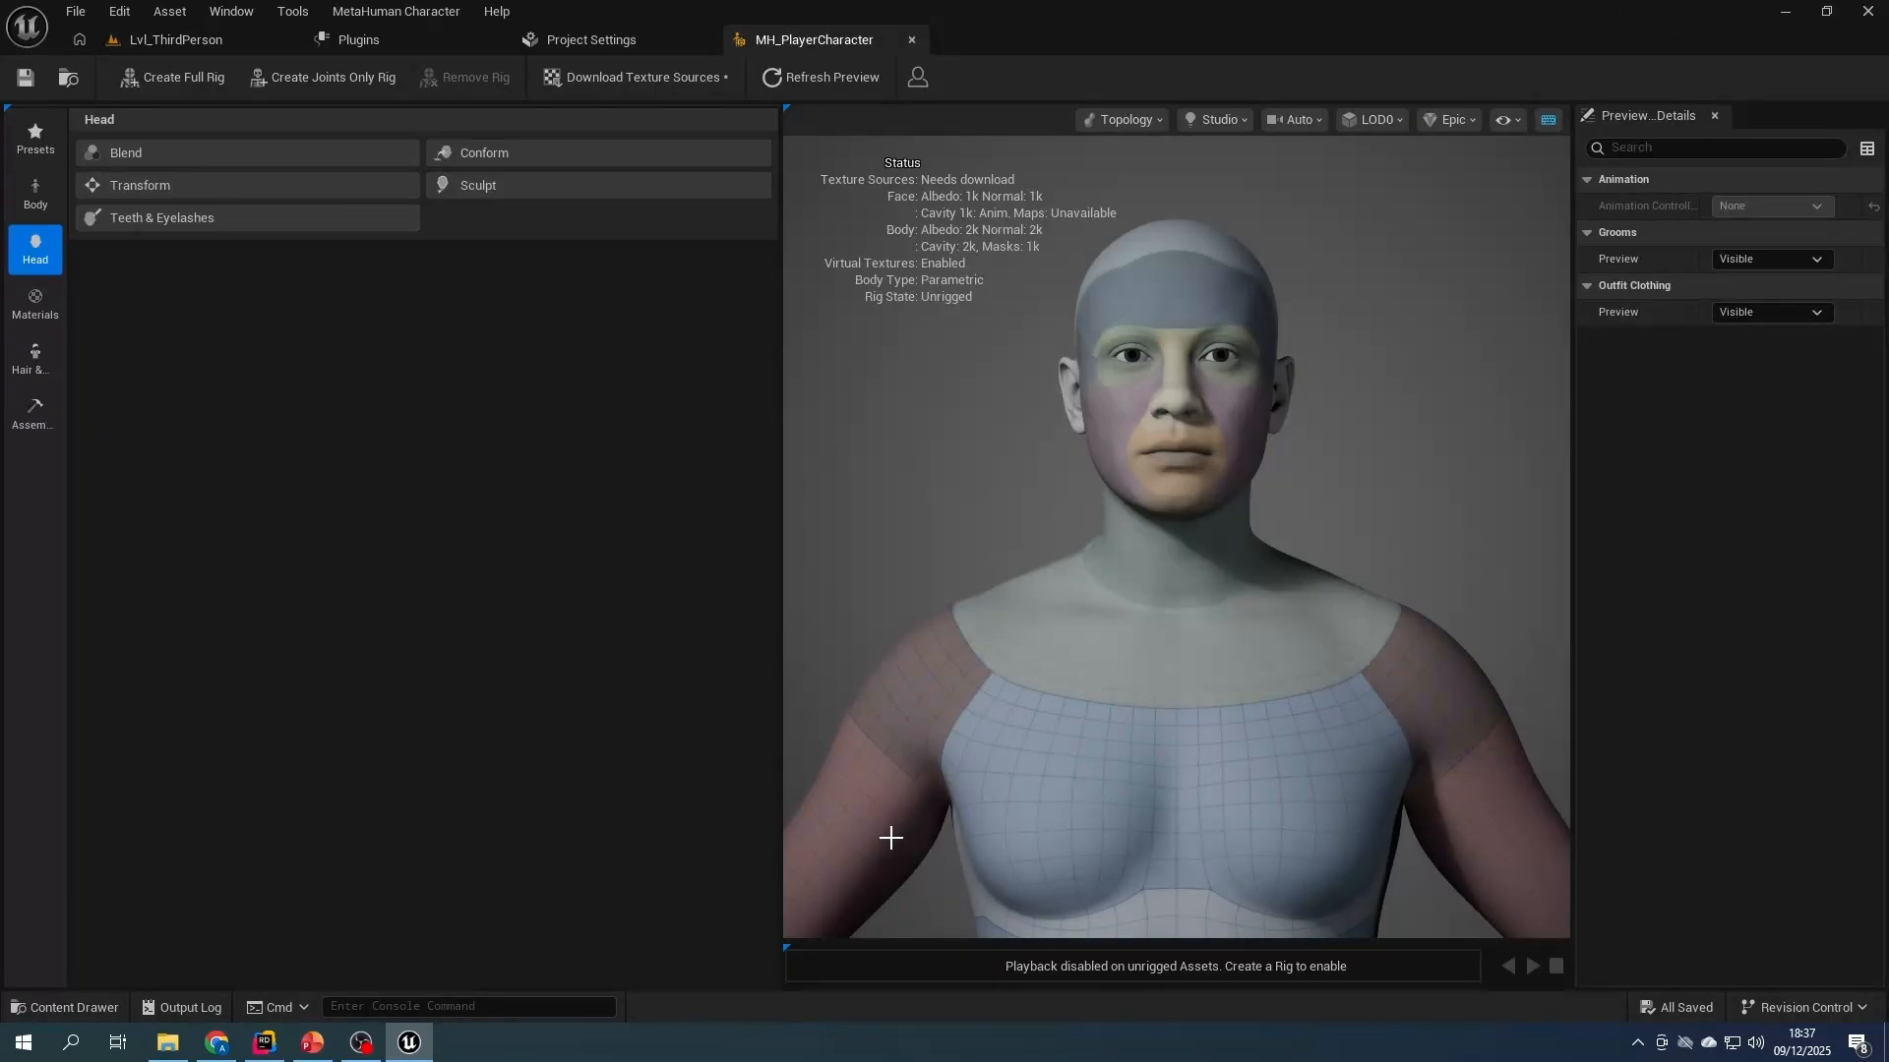
pyautogui.click(36, 138)
pyautogui.scroll(3, 442, 659)
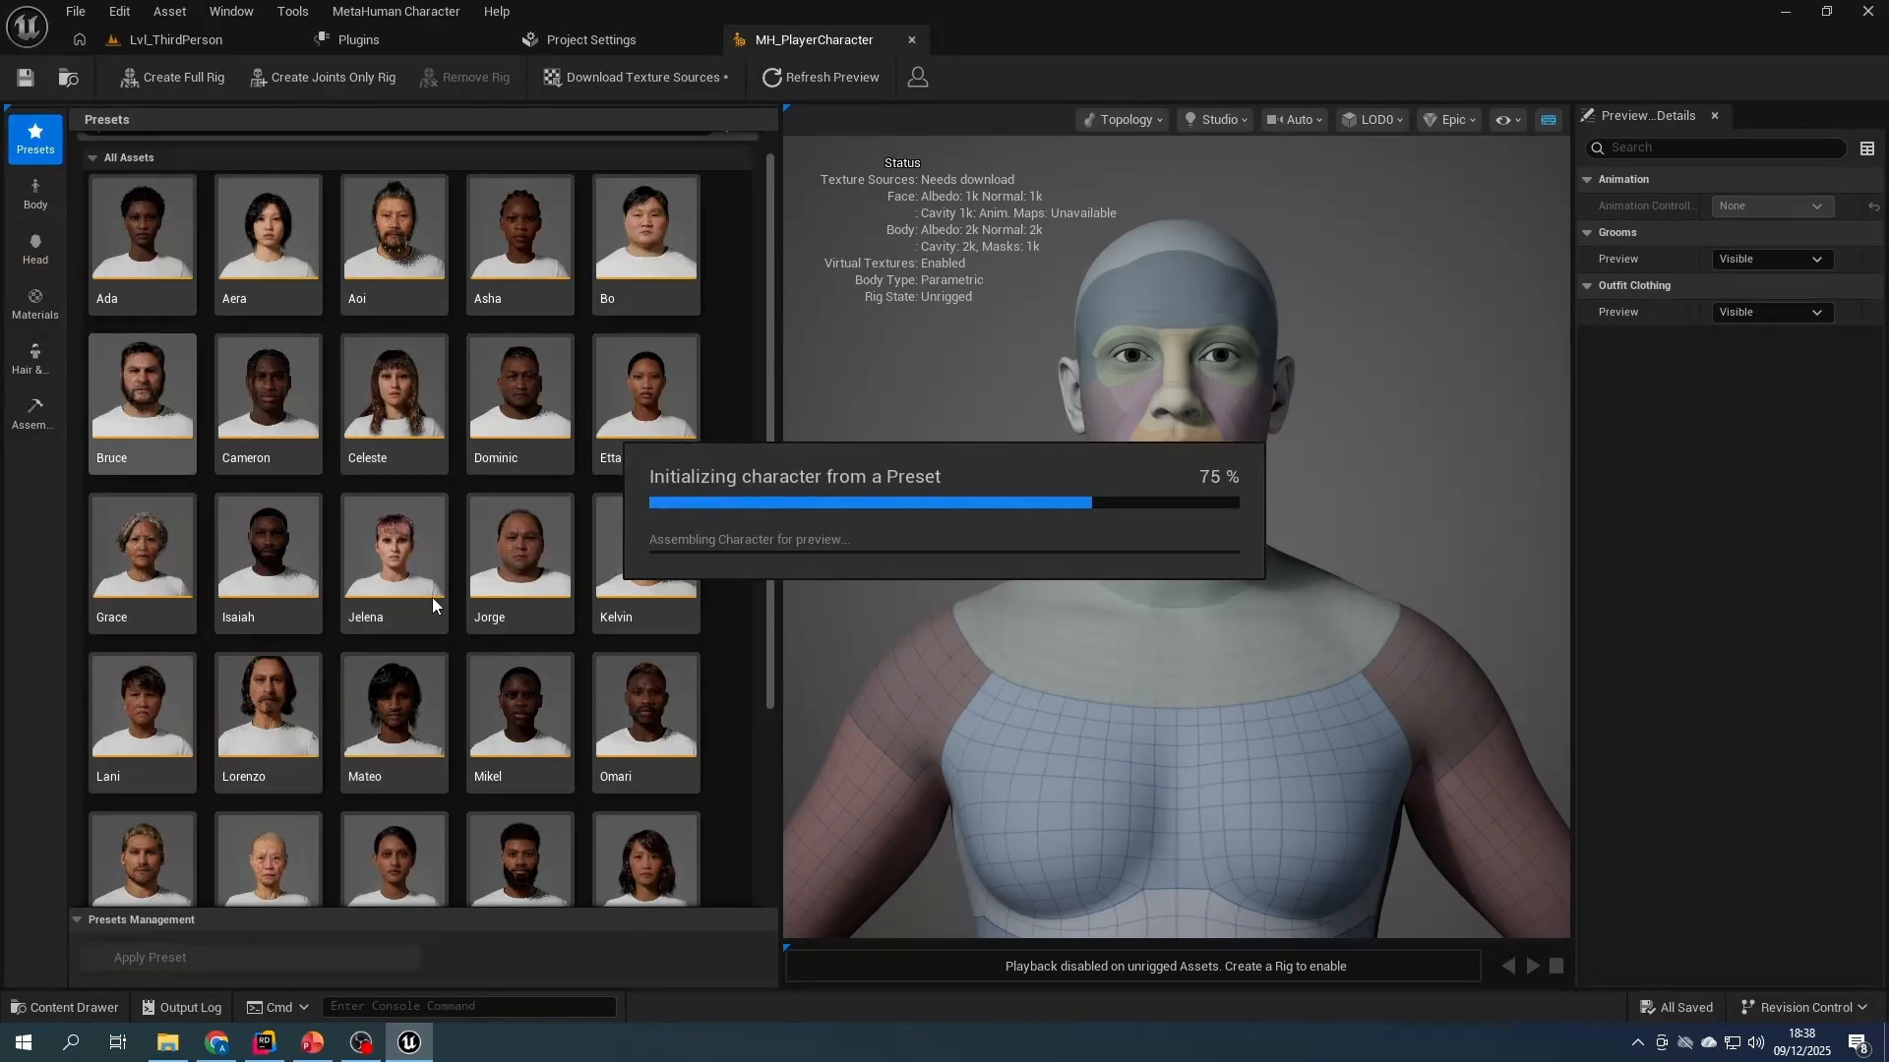
# - Fill the three body blend slots with the Aoi, Dominic and Cameron presets
pyautogui.click(36, 192)
pyautogui.moveTo(403, 758); pyautogui.dragTo(413, 384)
pyautogui.scroll(-4, 514, 871)
pyautogui.moveTo(519, 787); pyautogui.dragTo(501, 516)
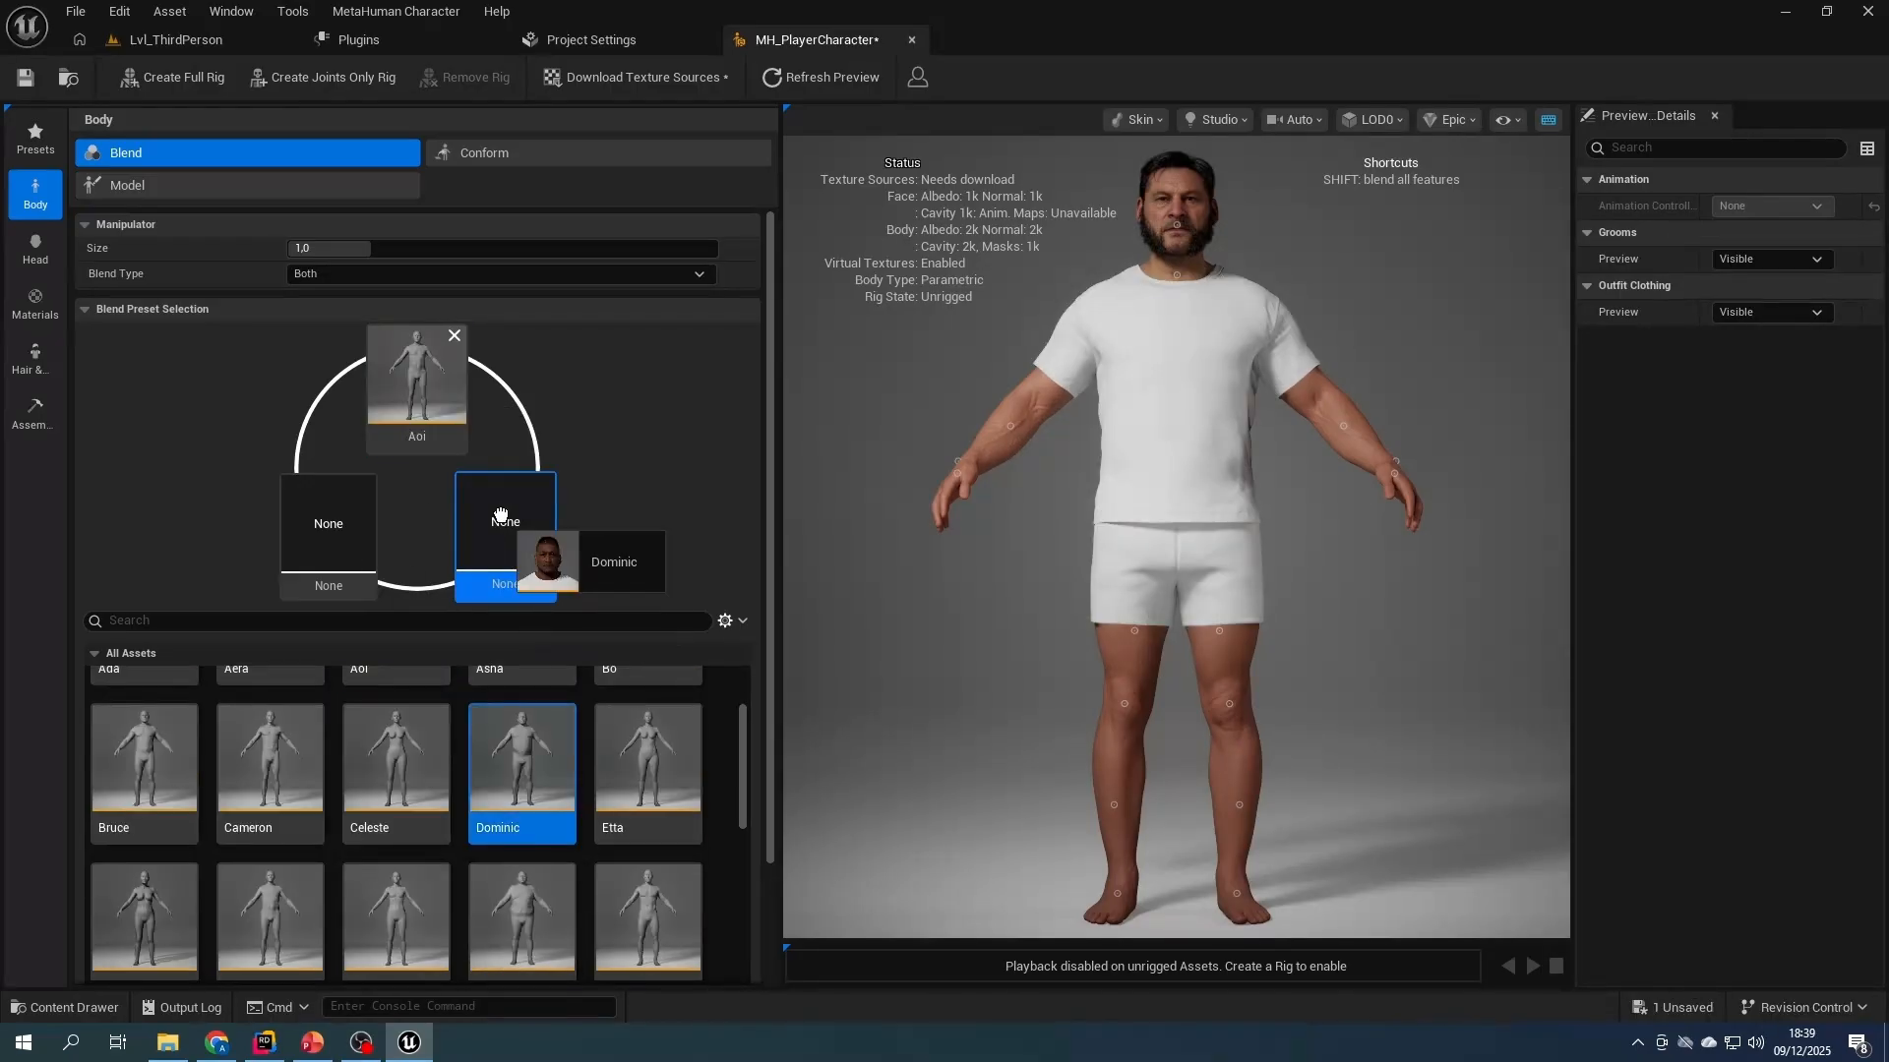
pyautogui.moveTo(270, 762); pyautogui.dragTo(328, 526)
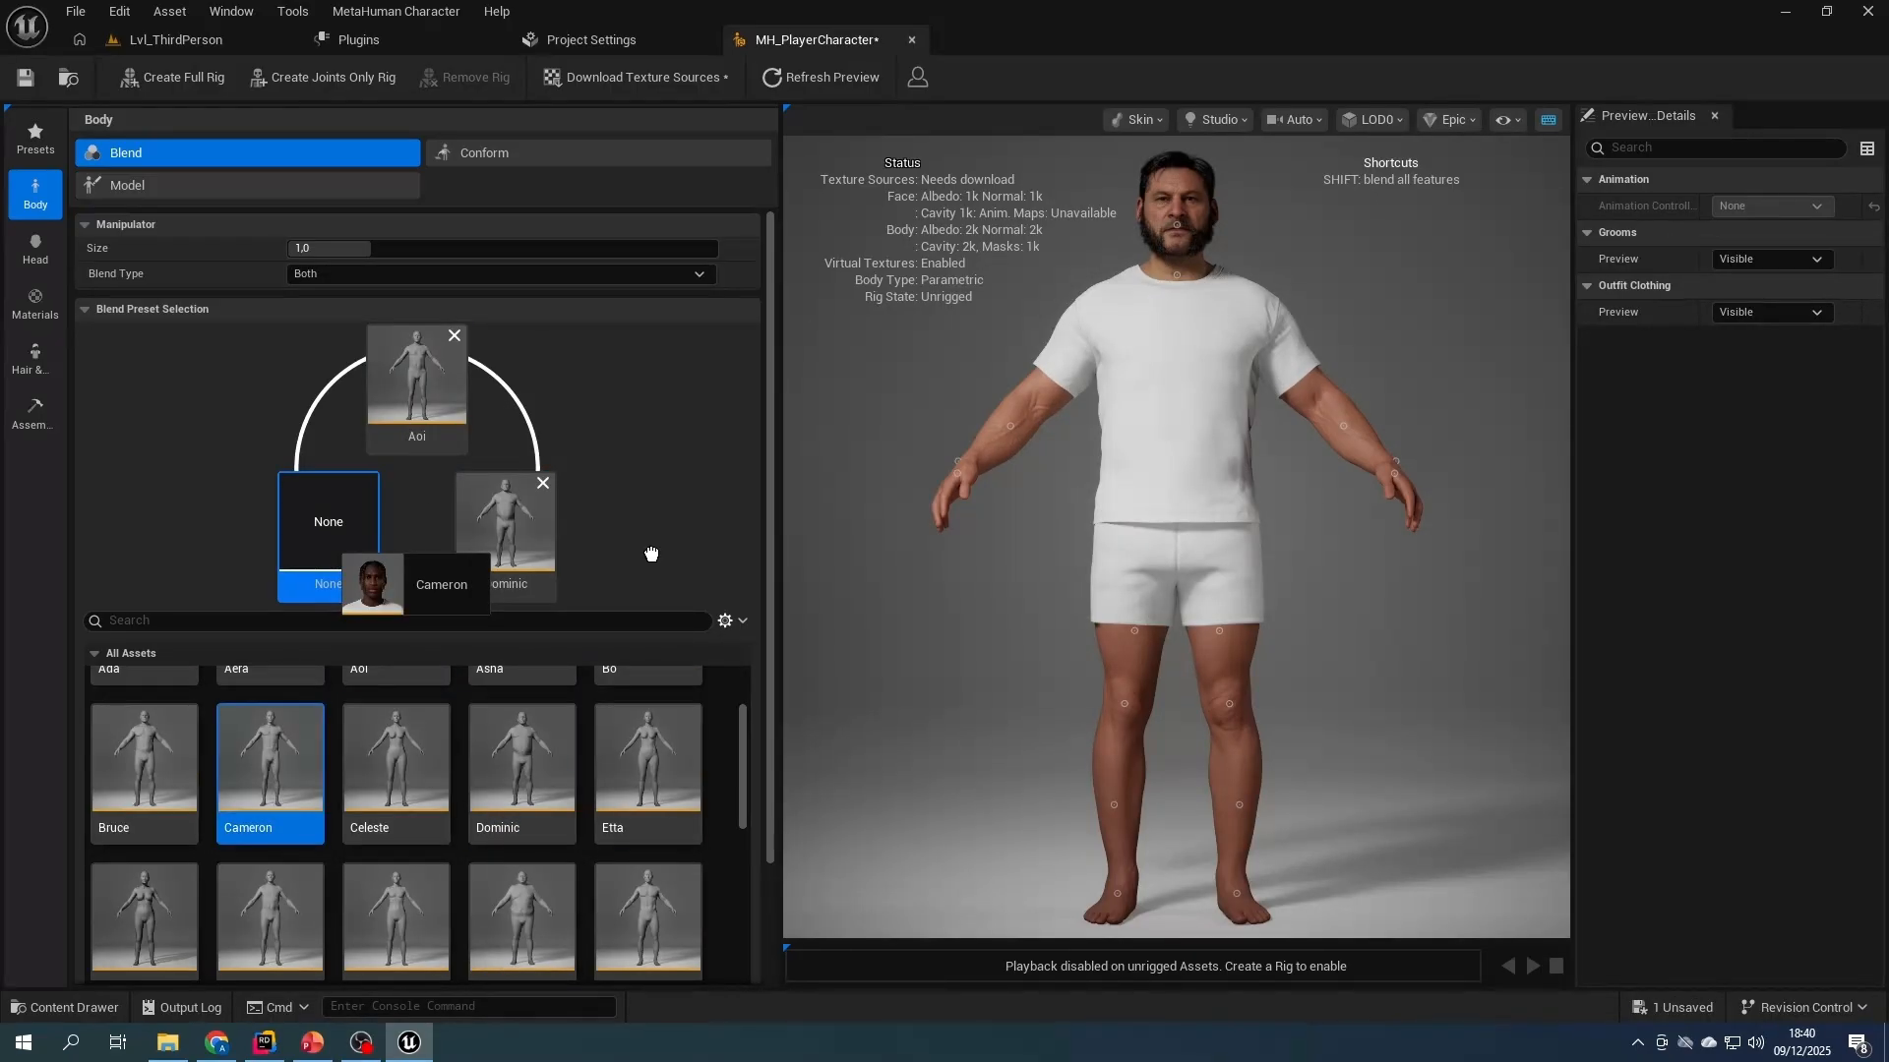
pyautogui.moveTo(651, 553); pyautogui.dragTo(669, 541)
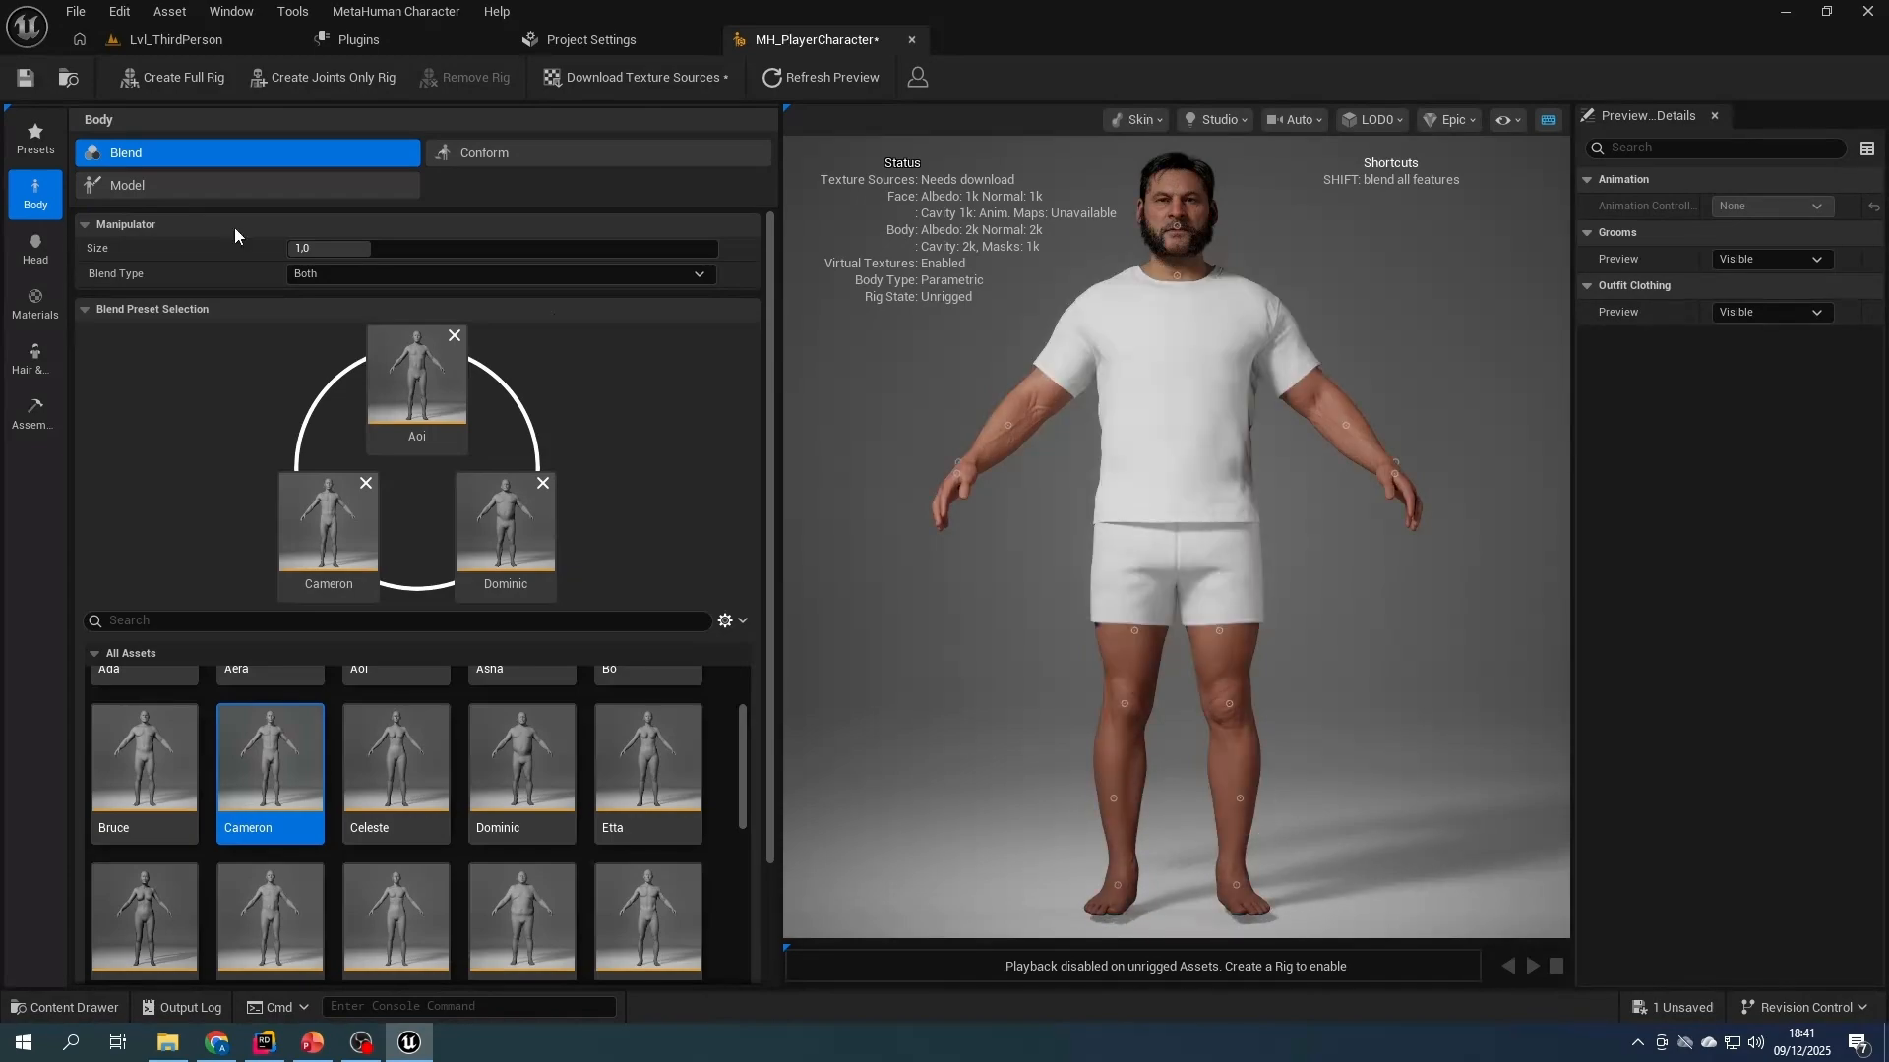
pyautogui.click(35, 251)
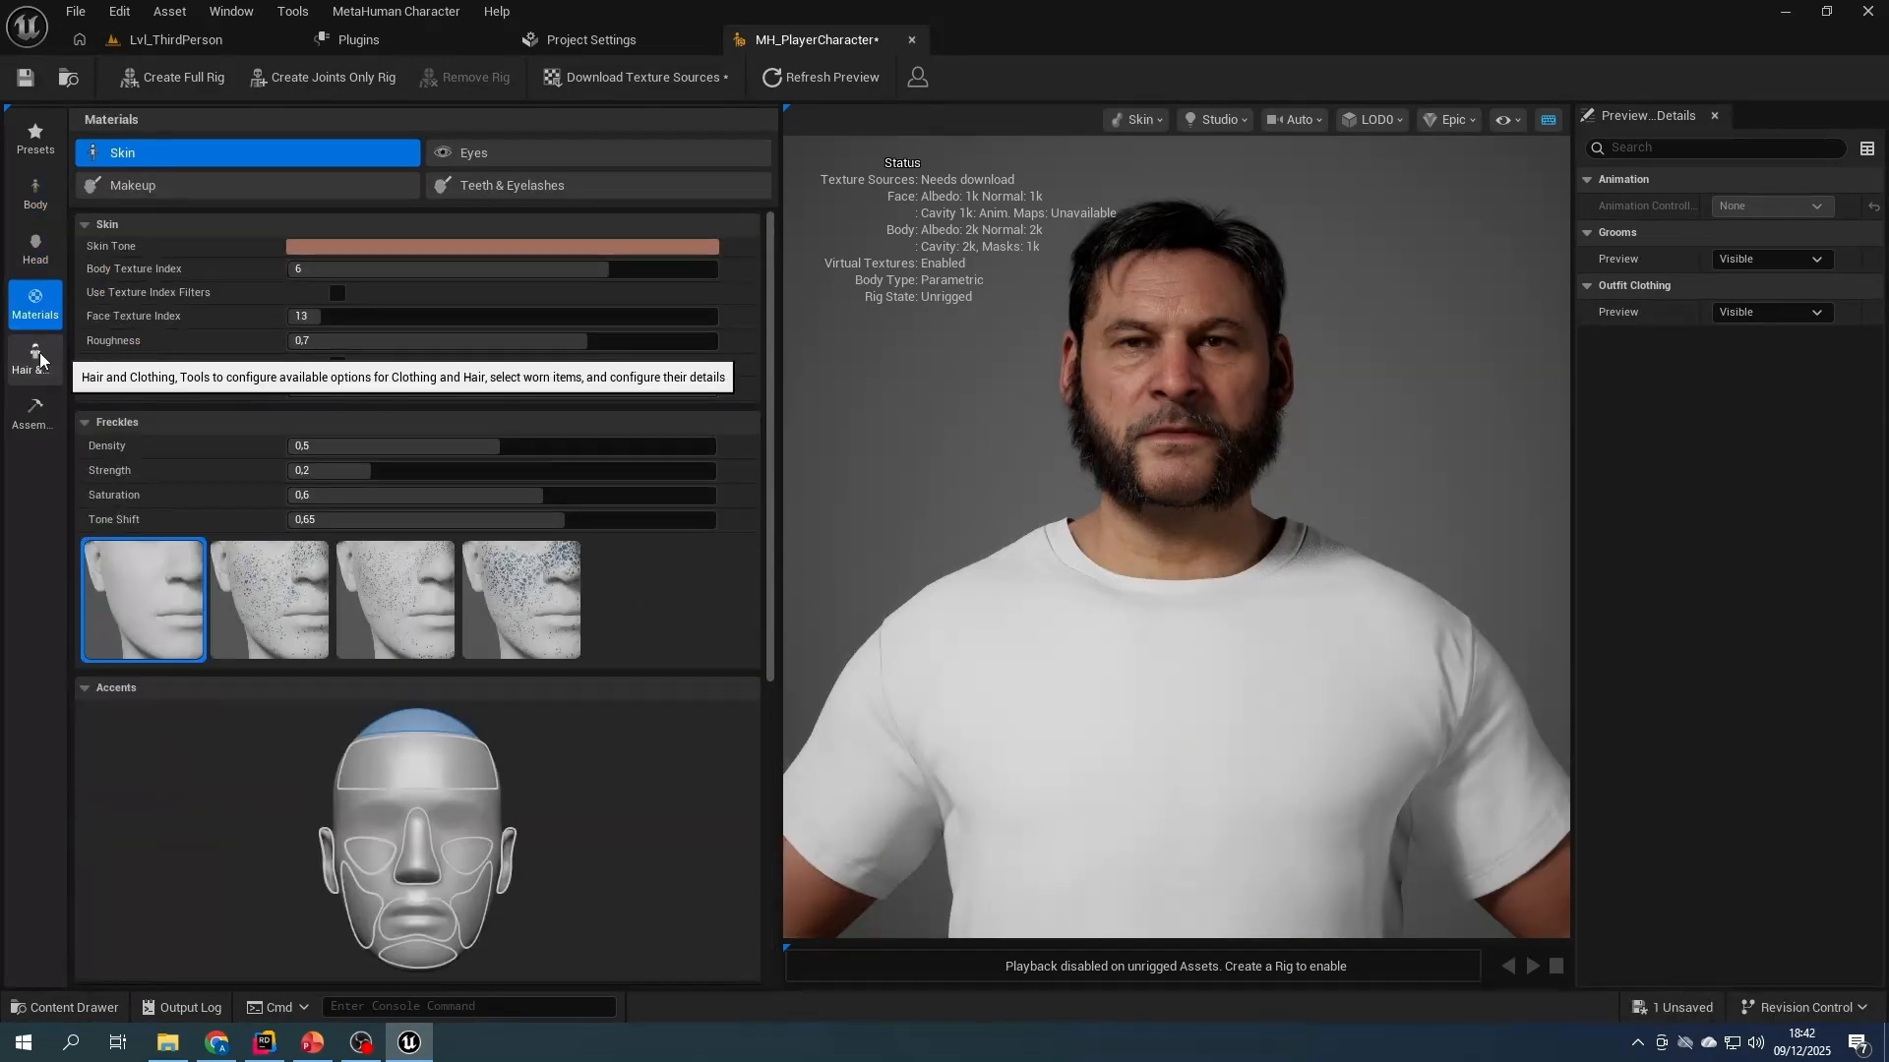
pyautogui.click(35, 359)
pyautogui.scroll(-5, 413, 591)
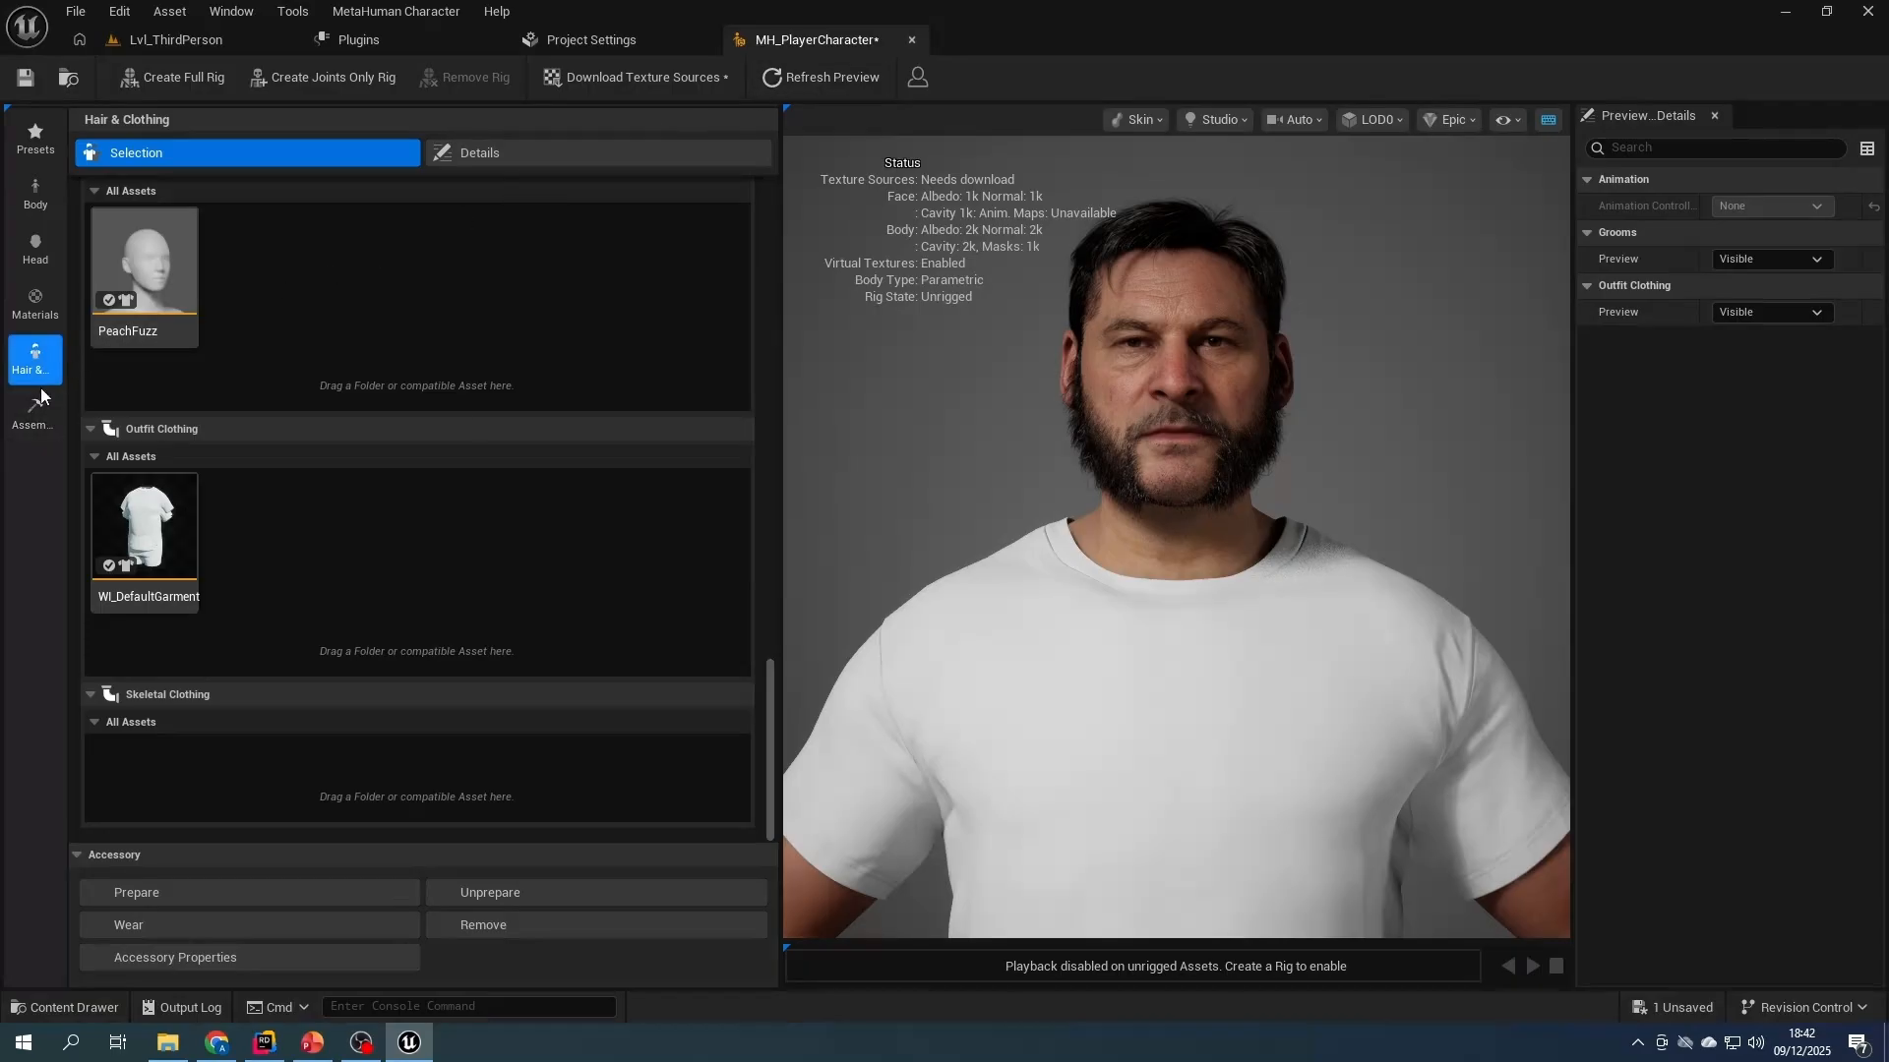
# - Download the character's 2k texture sources and create its full rig
pyautogui.click(30, 413)
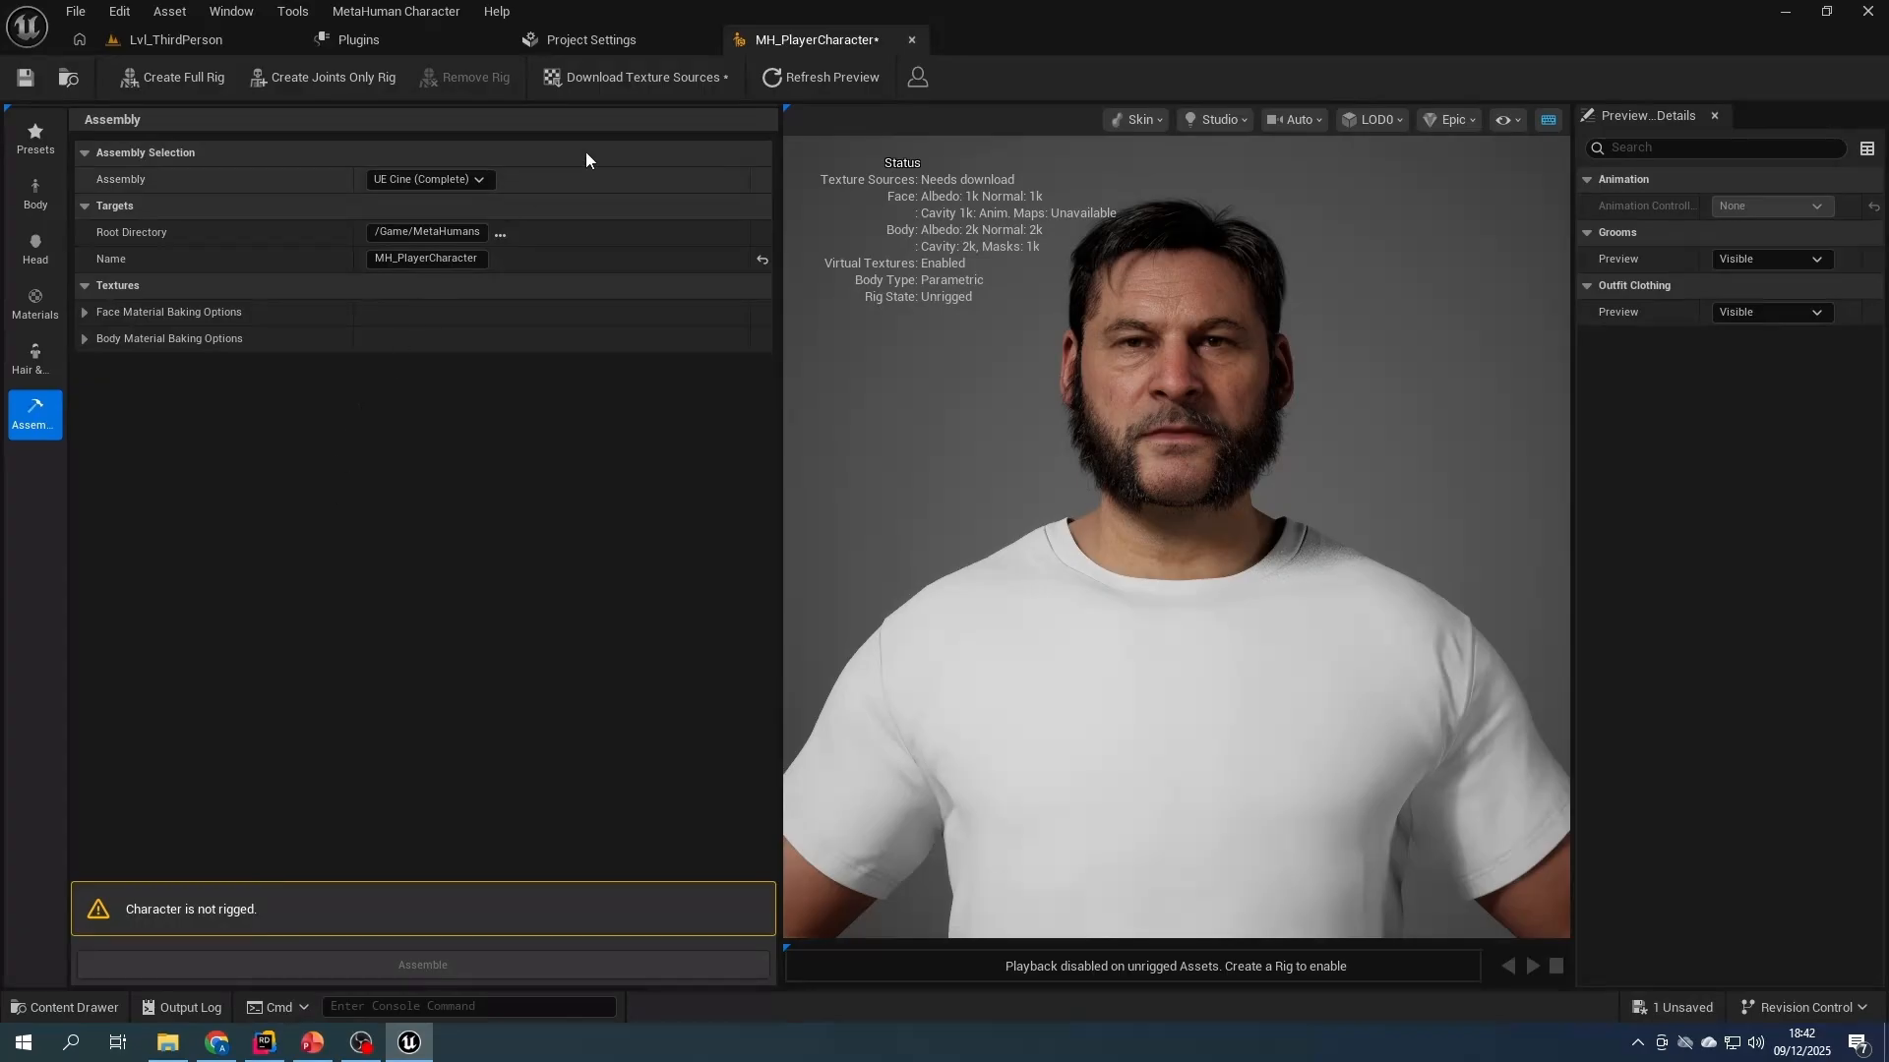
pyautogui.click(646, 76)
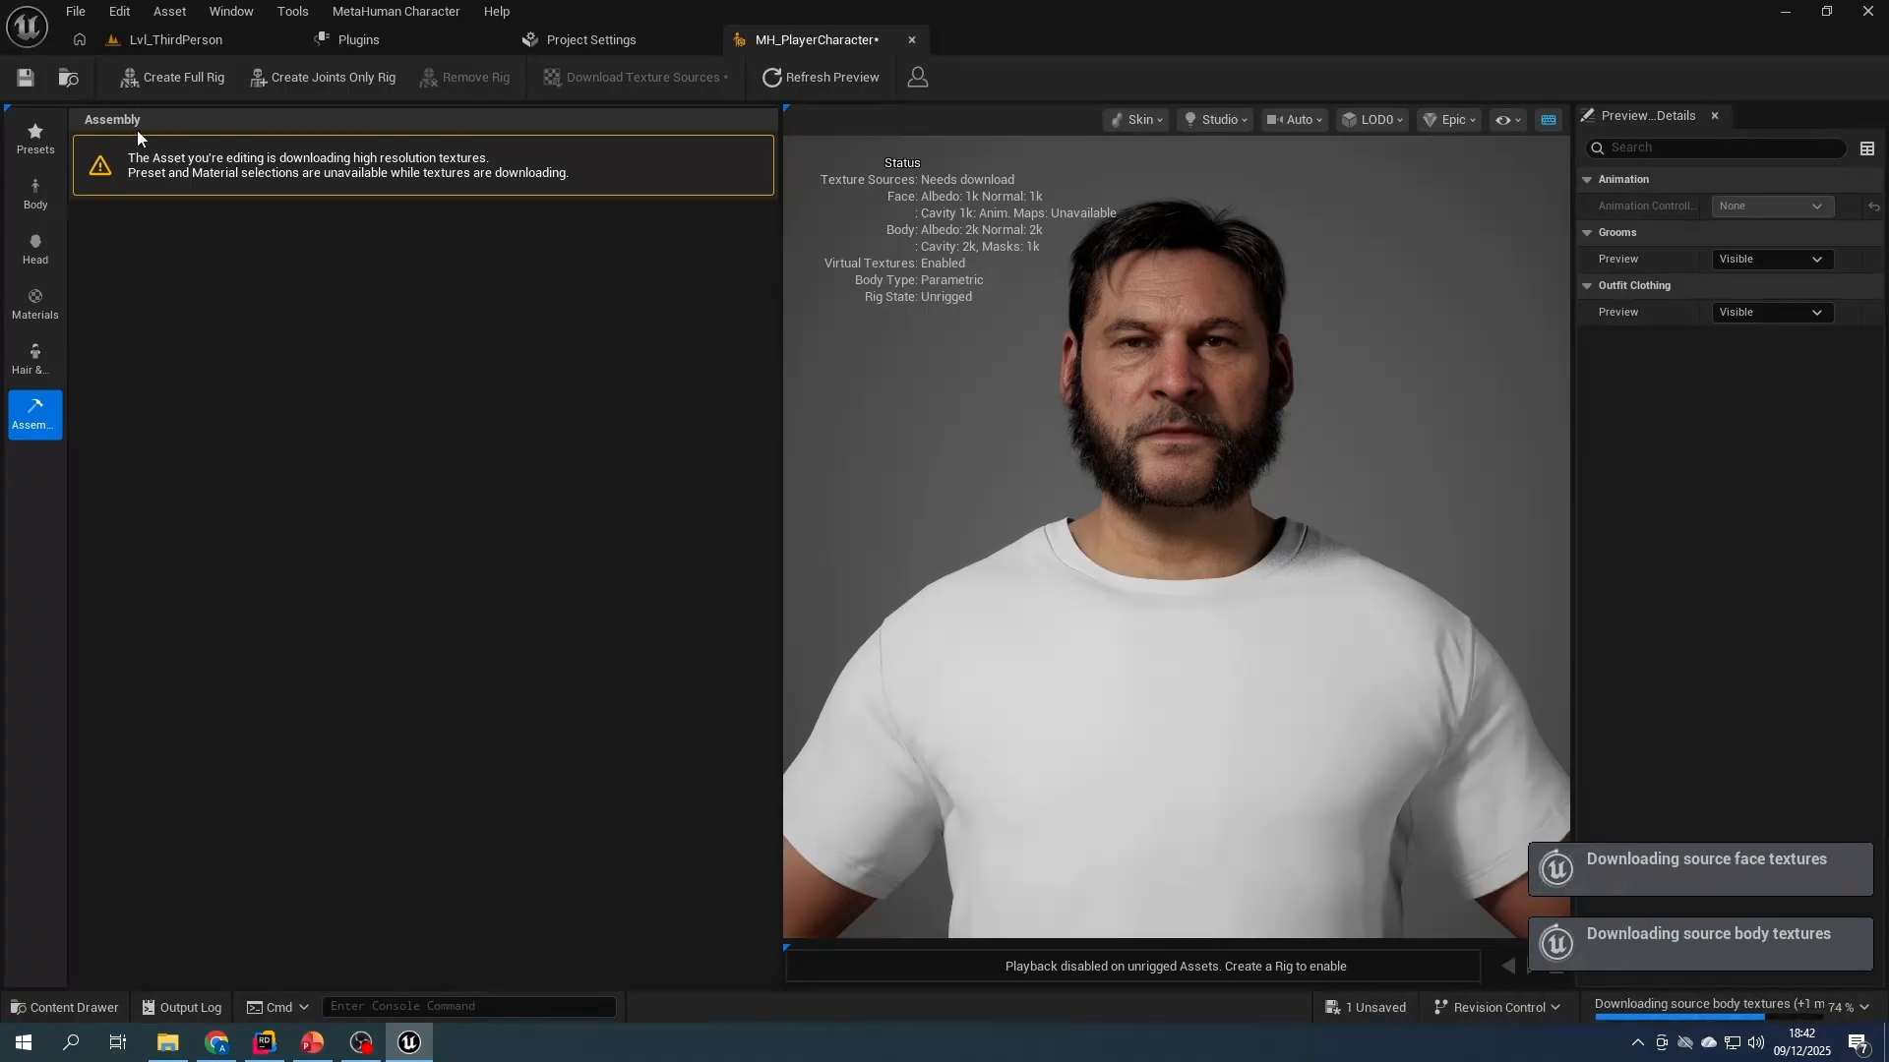
pyautogui.click(181, 76)
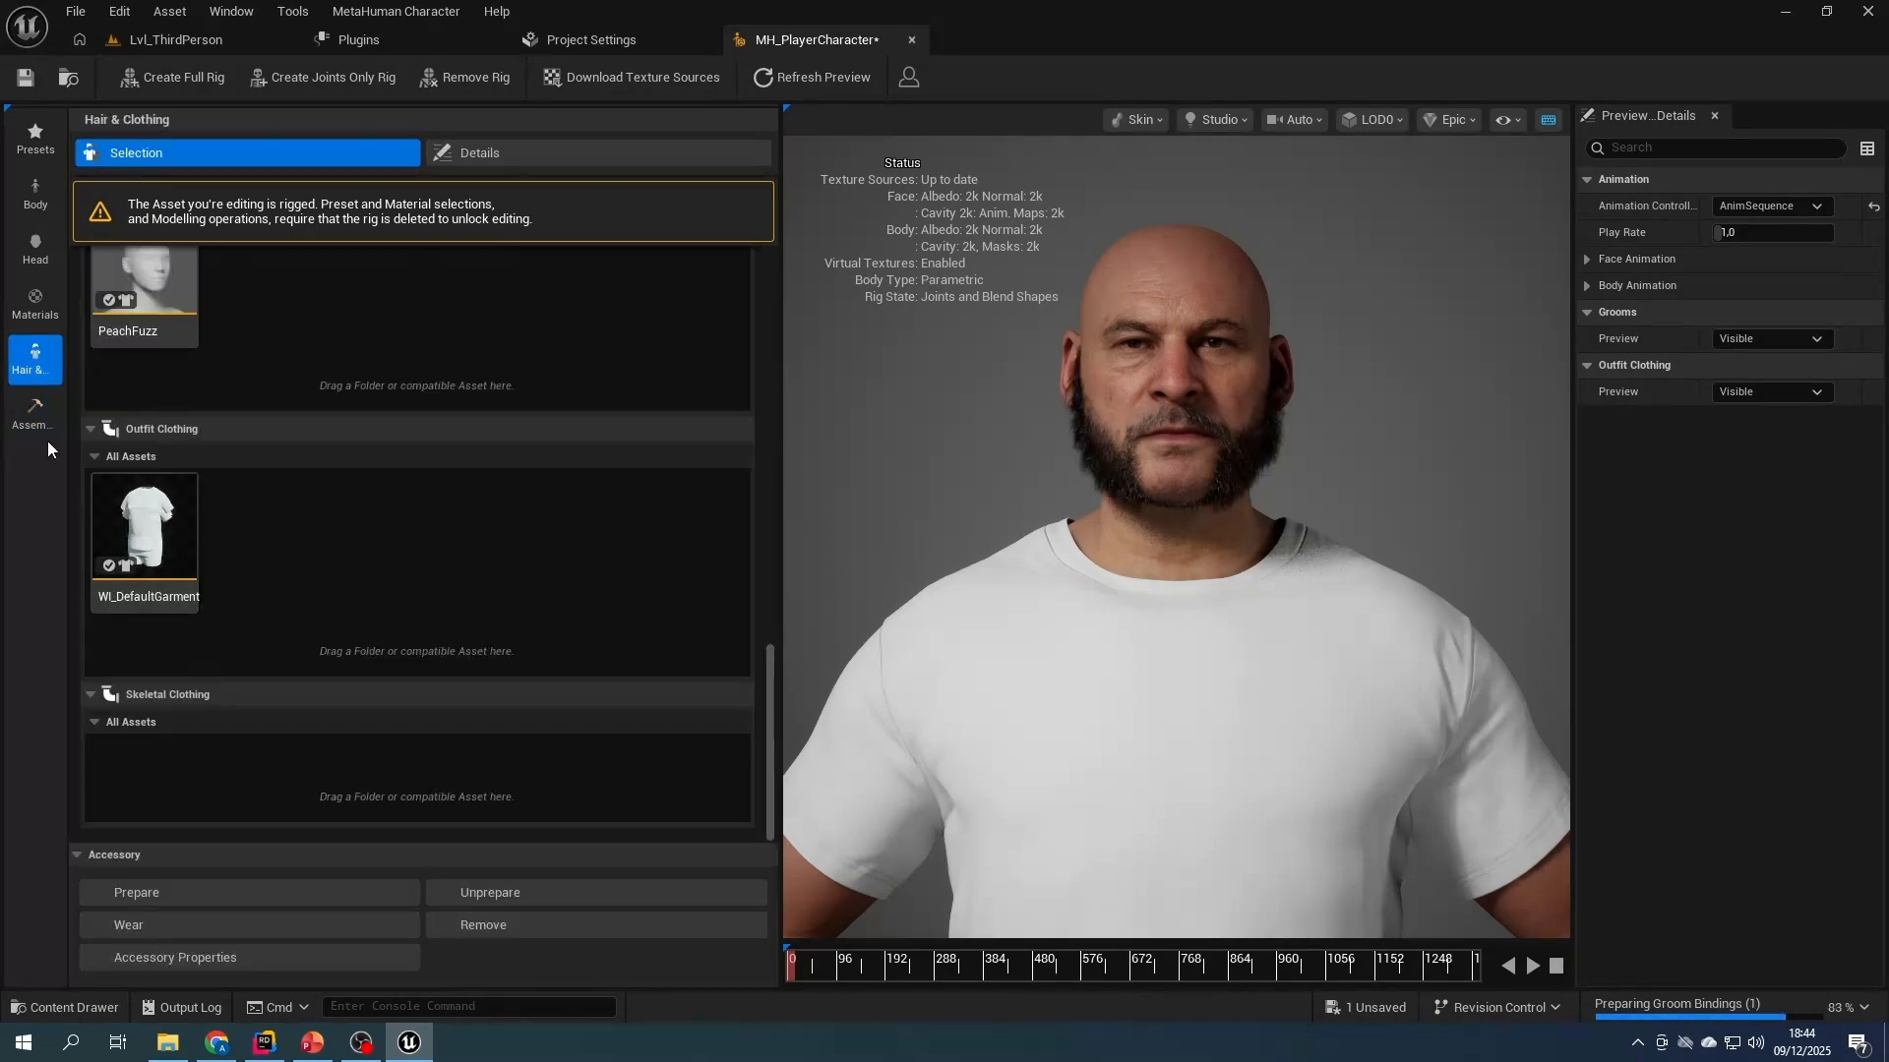
# - Assemble the MetaHuman with the UE Optimized assembly type at High quality
pyautogui.click(34, 411)
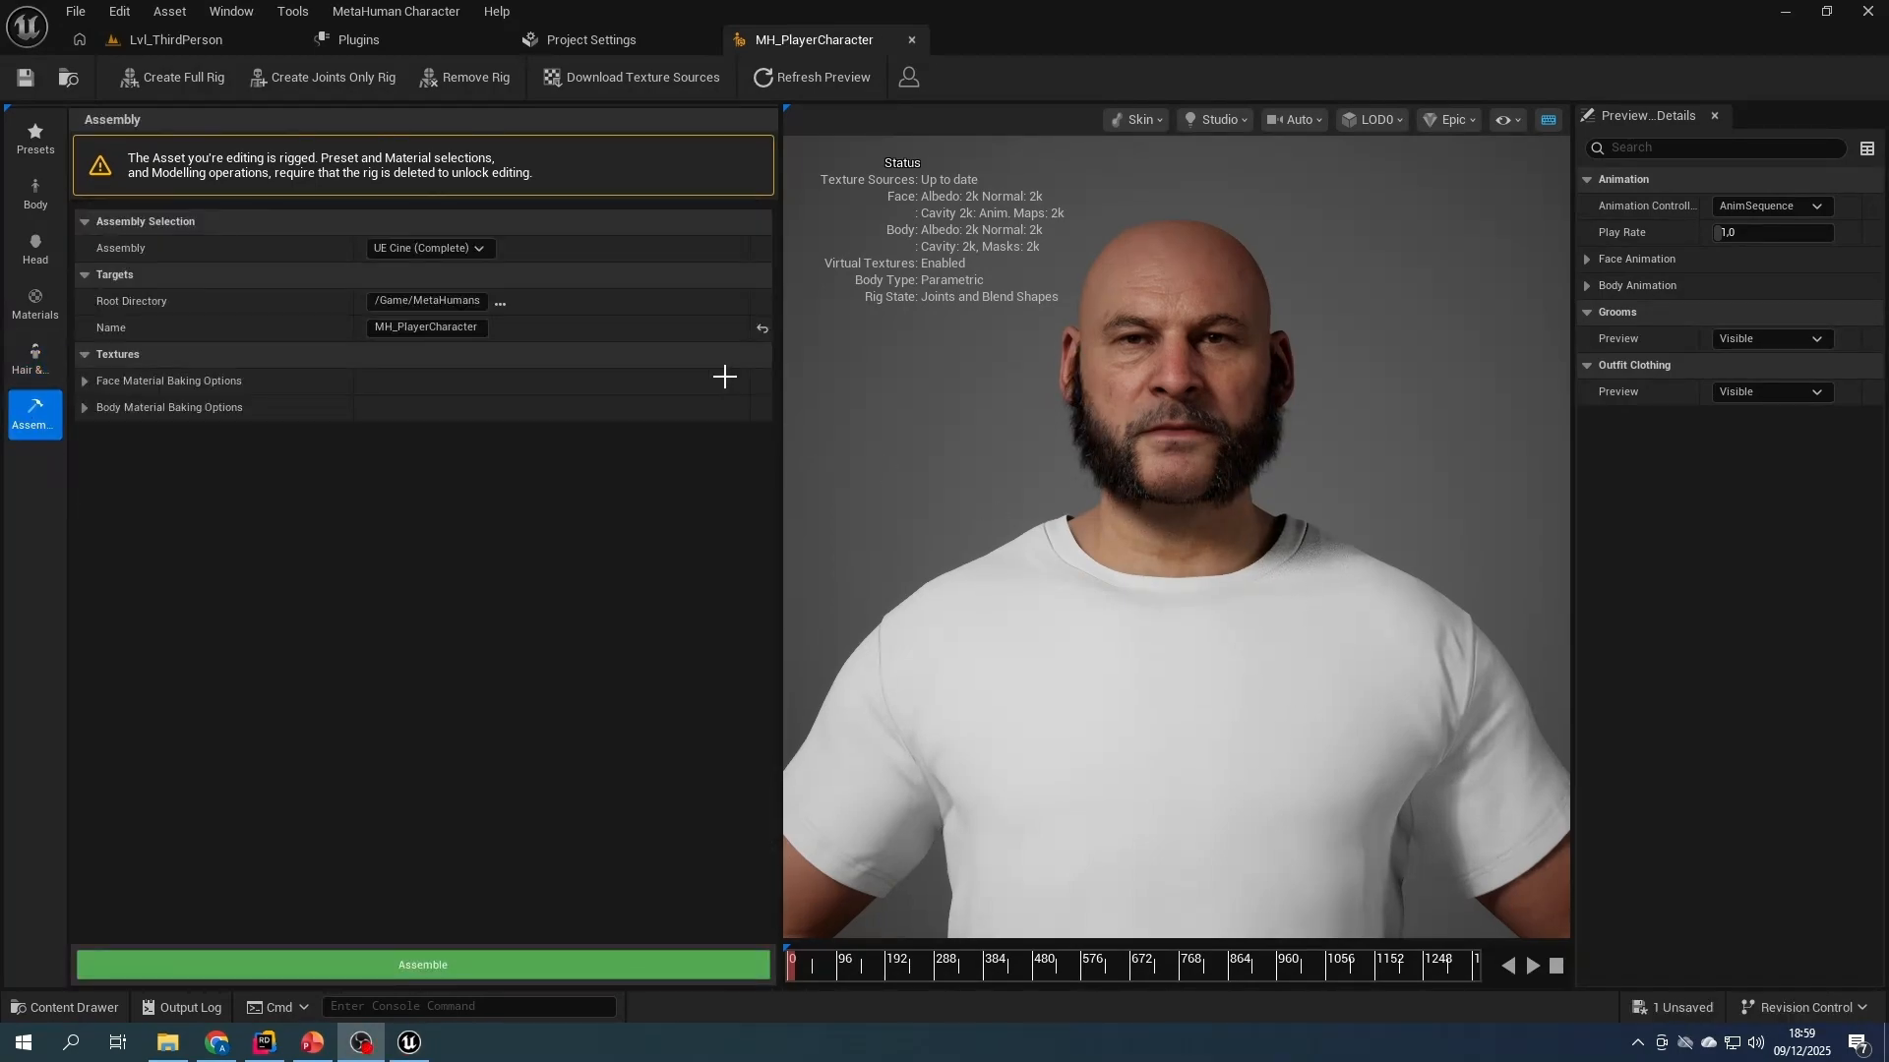
pyautogui.click(430, 250)
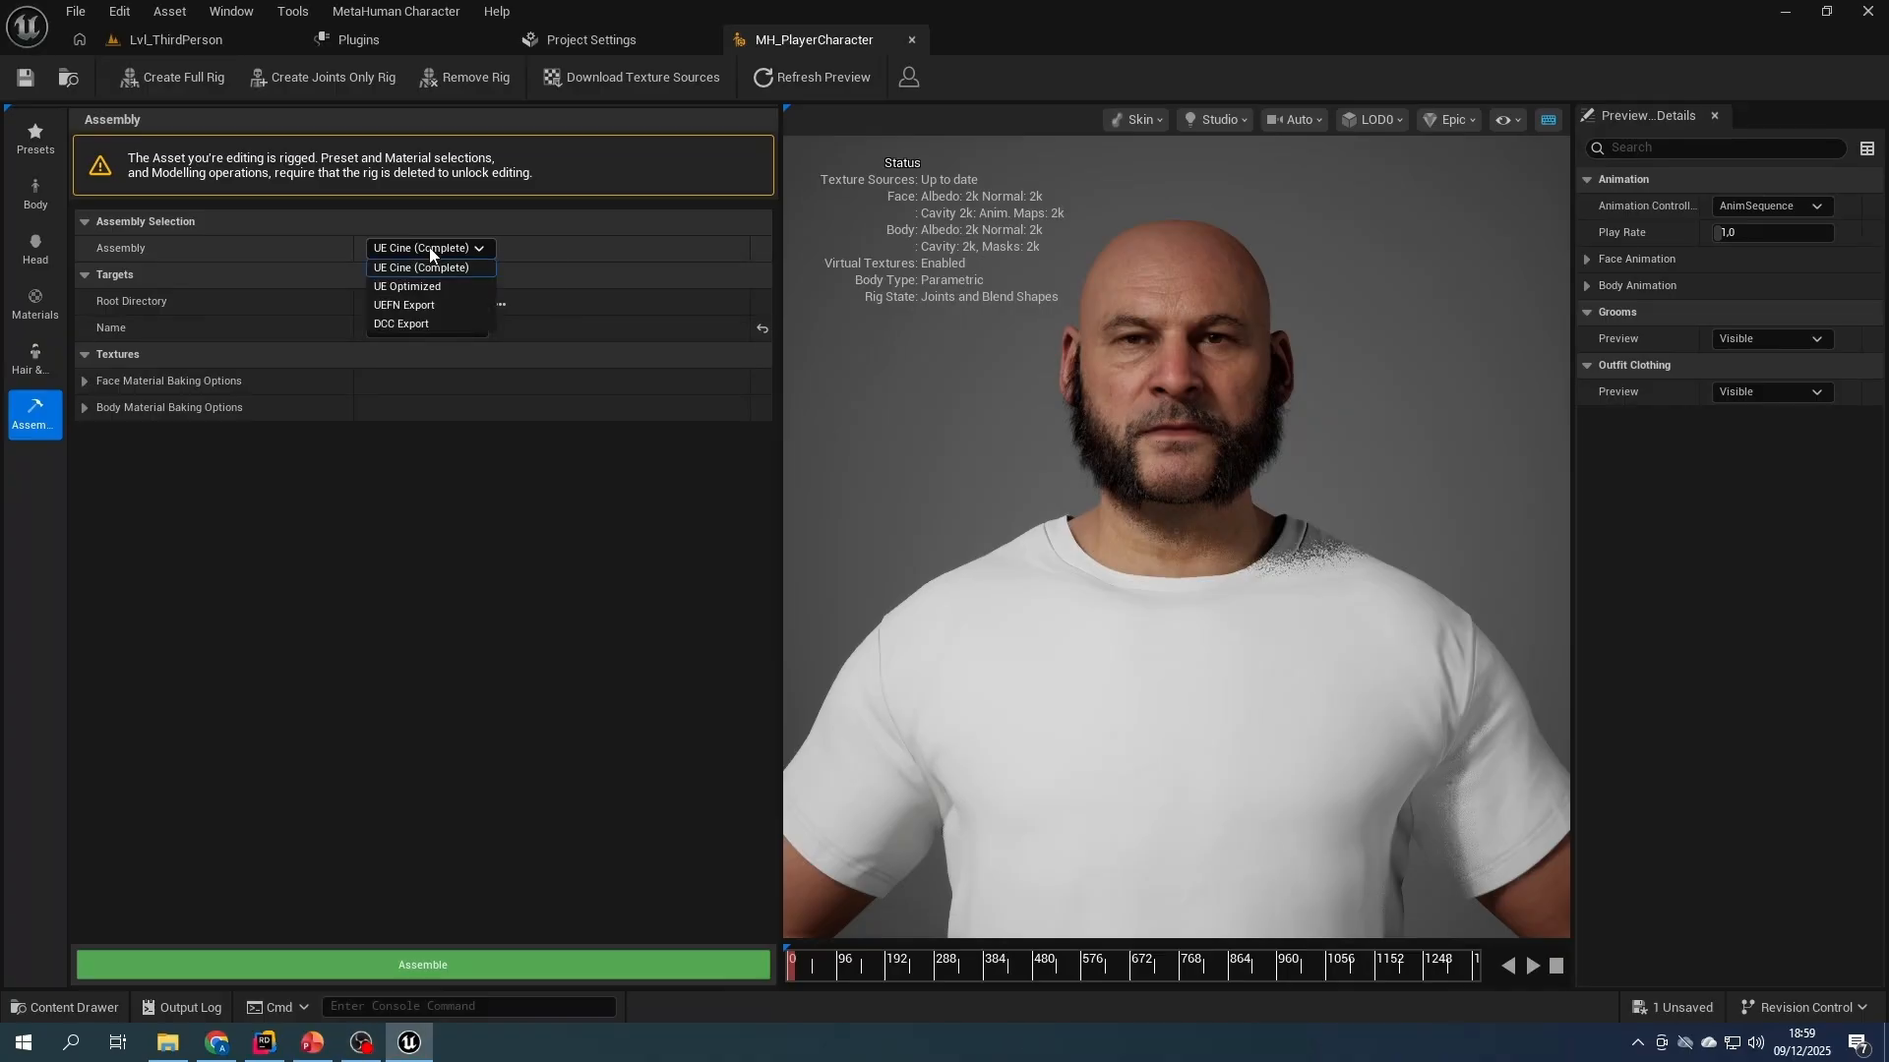
pyautogui.click(409, 285)
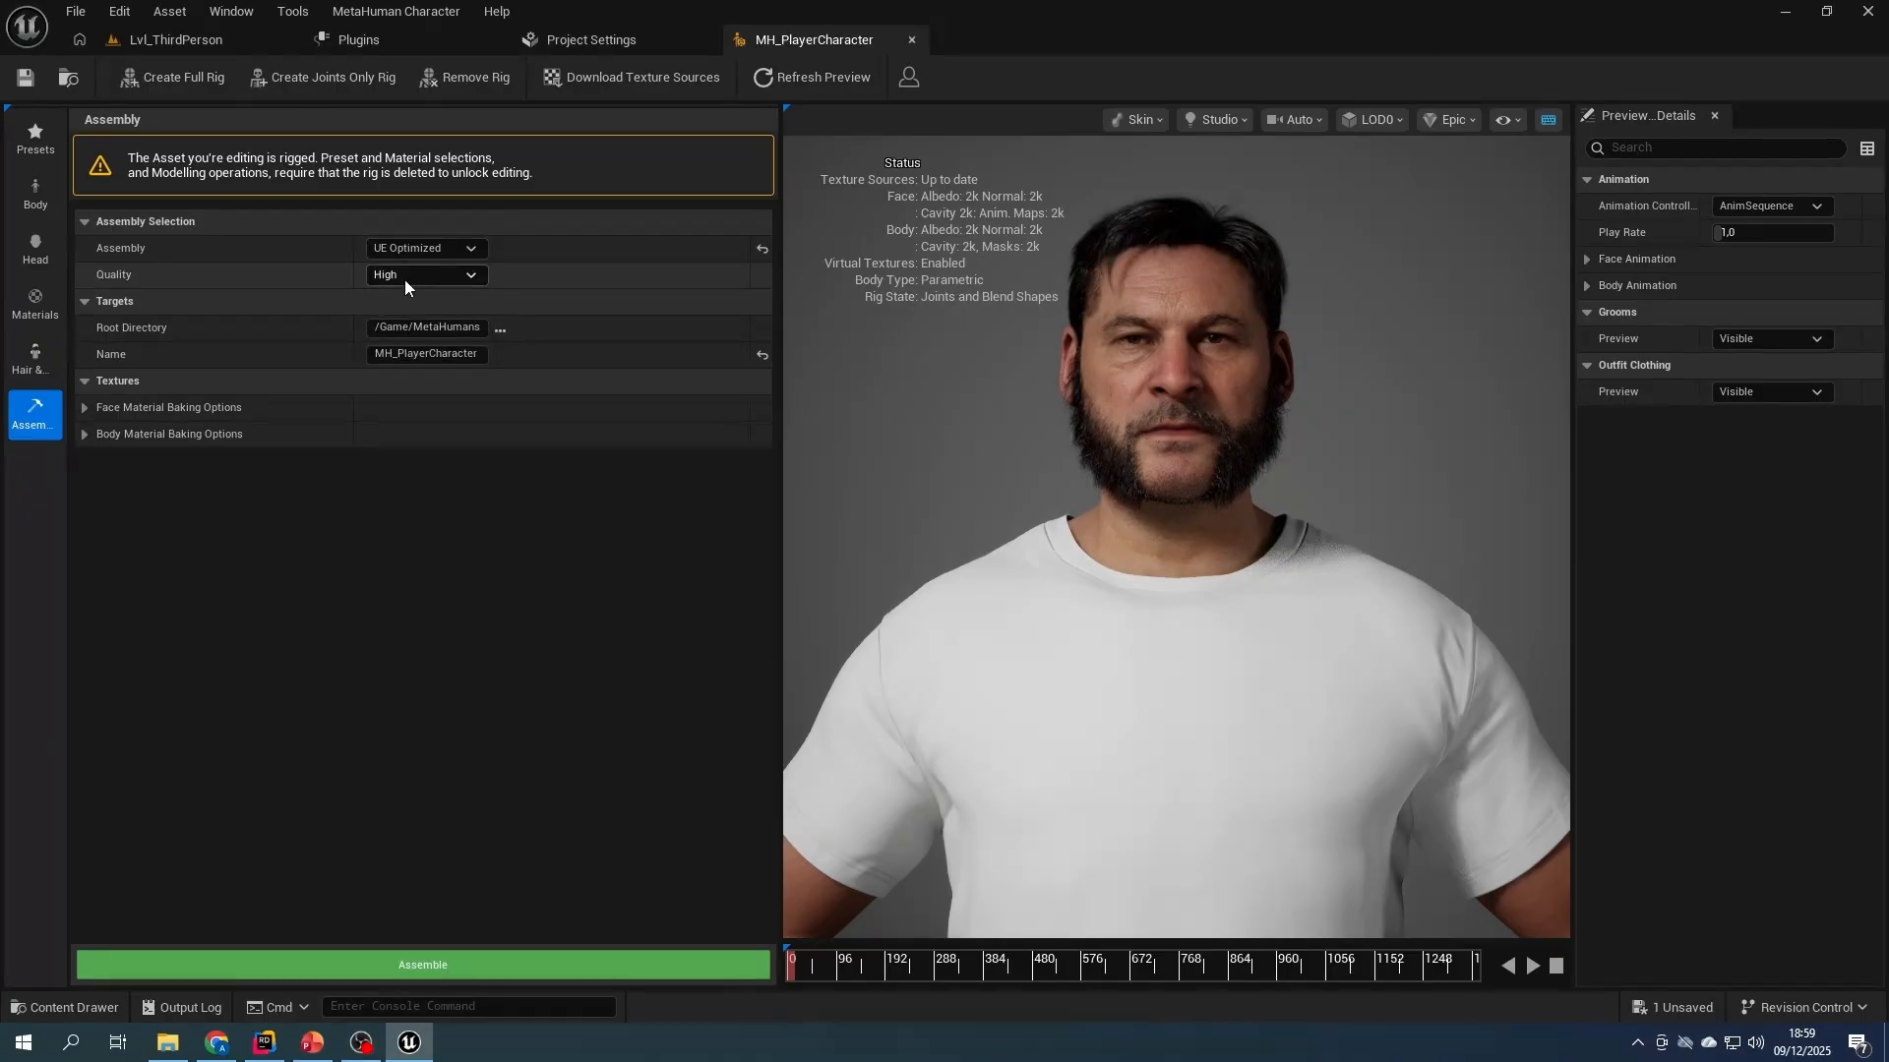
pyautogui.click(404, 279)
pyautogui.click(396, 334)
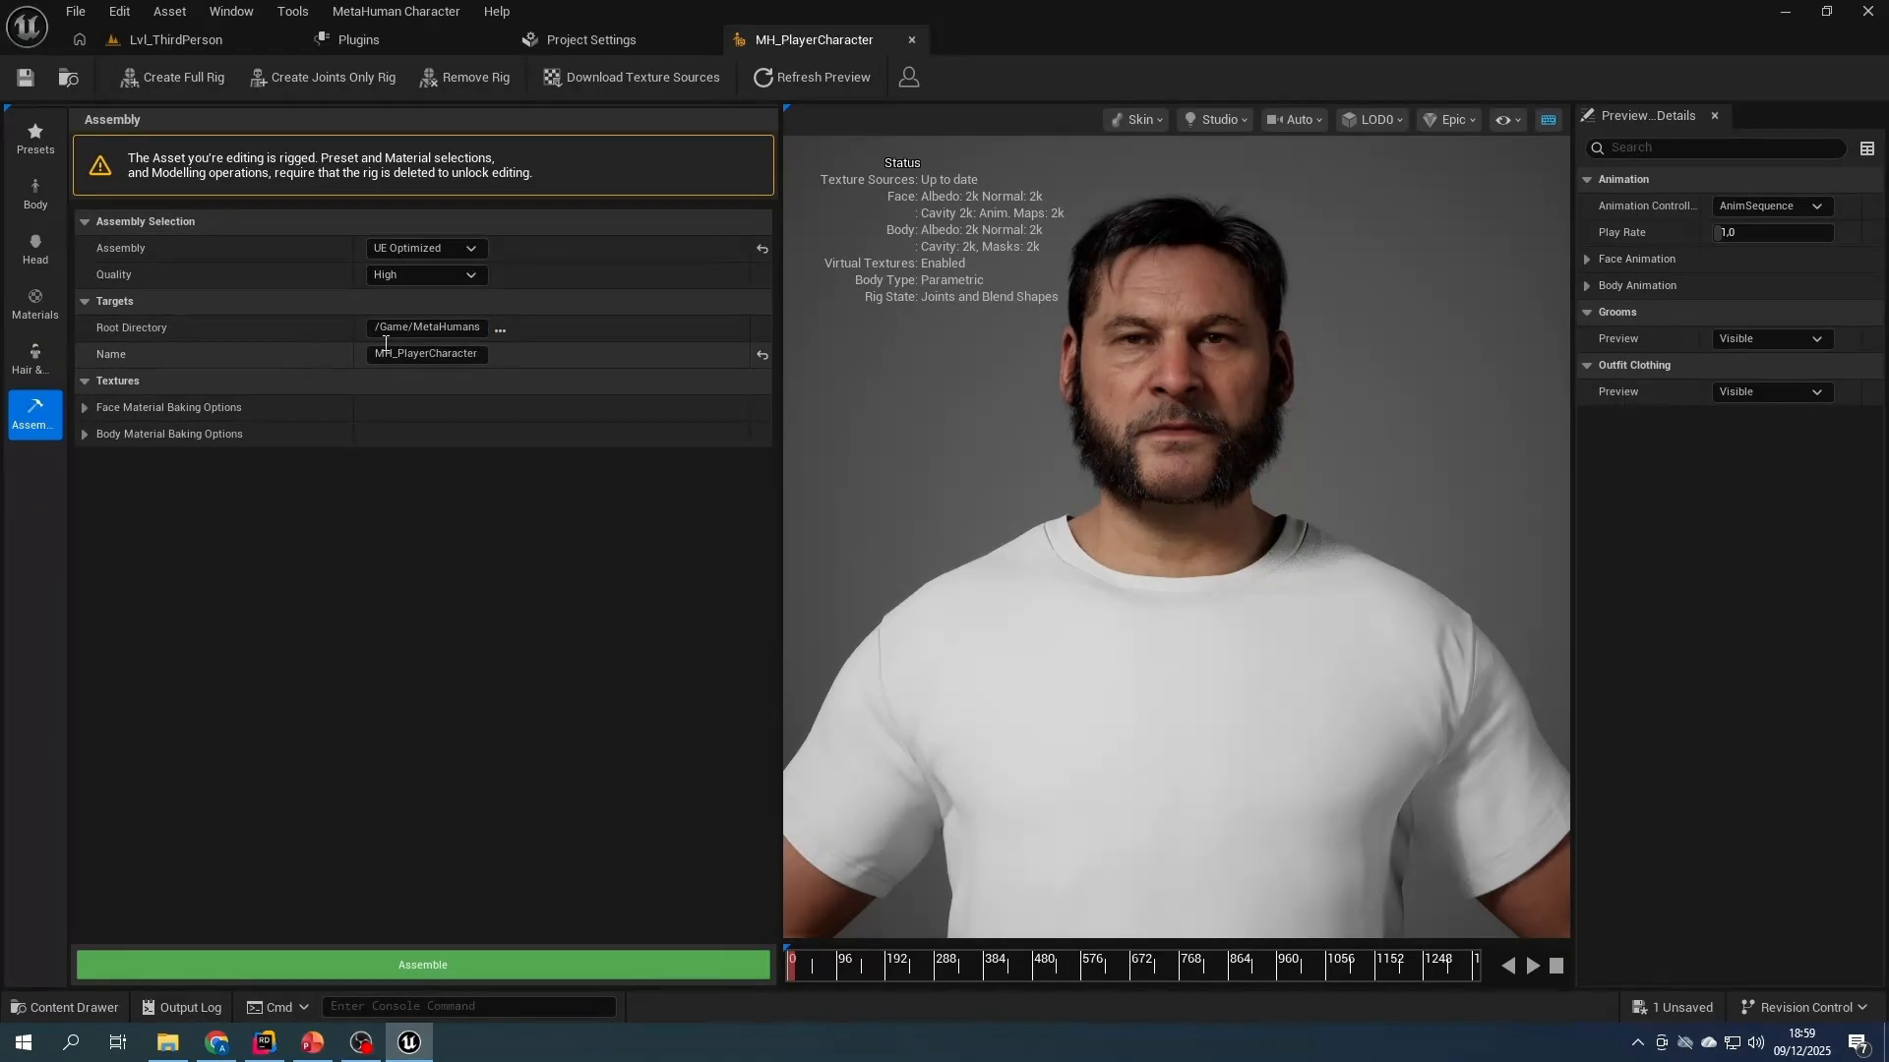
pyautogui.click(429, 973)
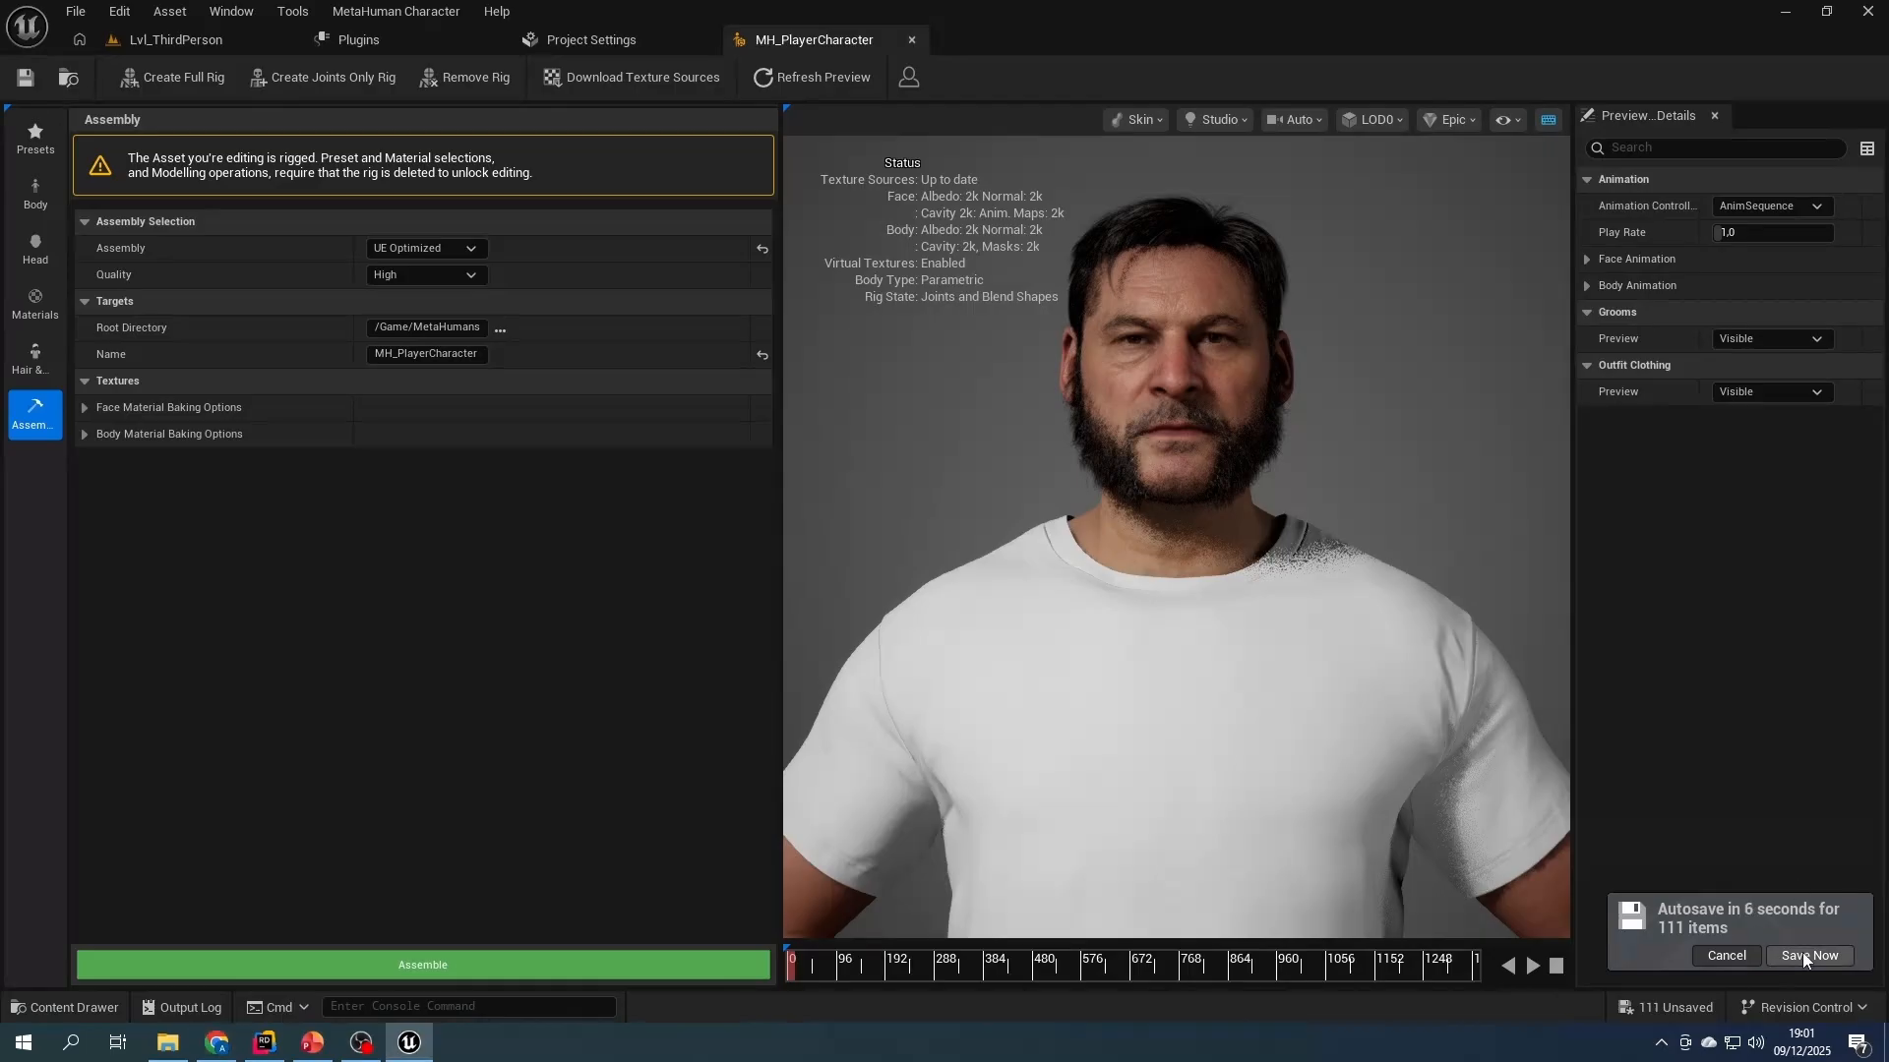
# - Open the MetaHumans/MH_PlayerCharacter content folder from the Lvl_ThirdPerson level editor and save all unsaved content
pyautogui.click(1809, 956)
pyautogui.click(172, 40)
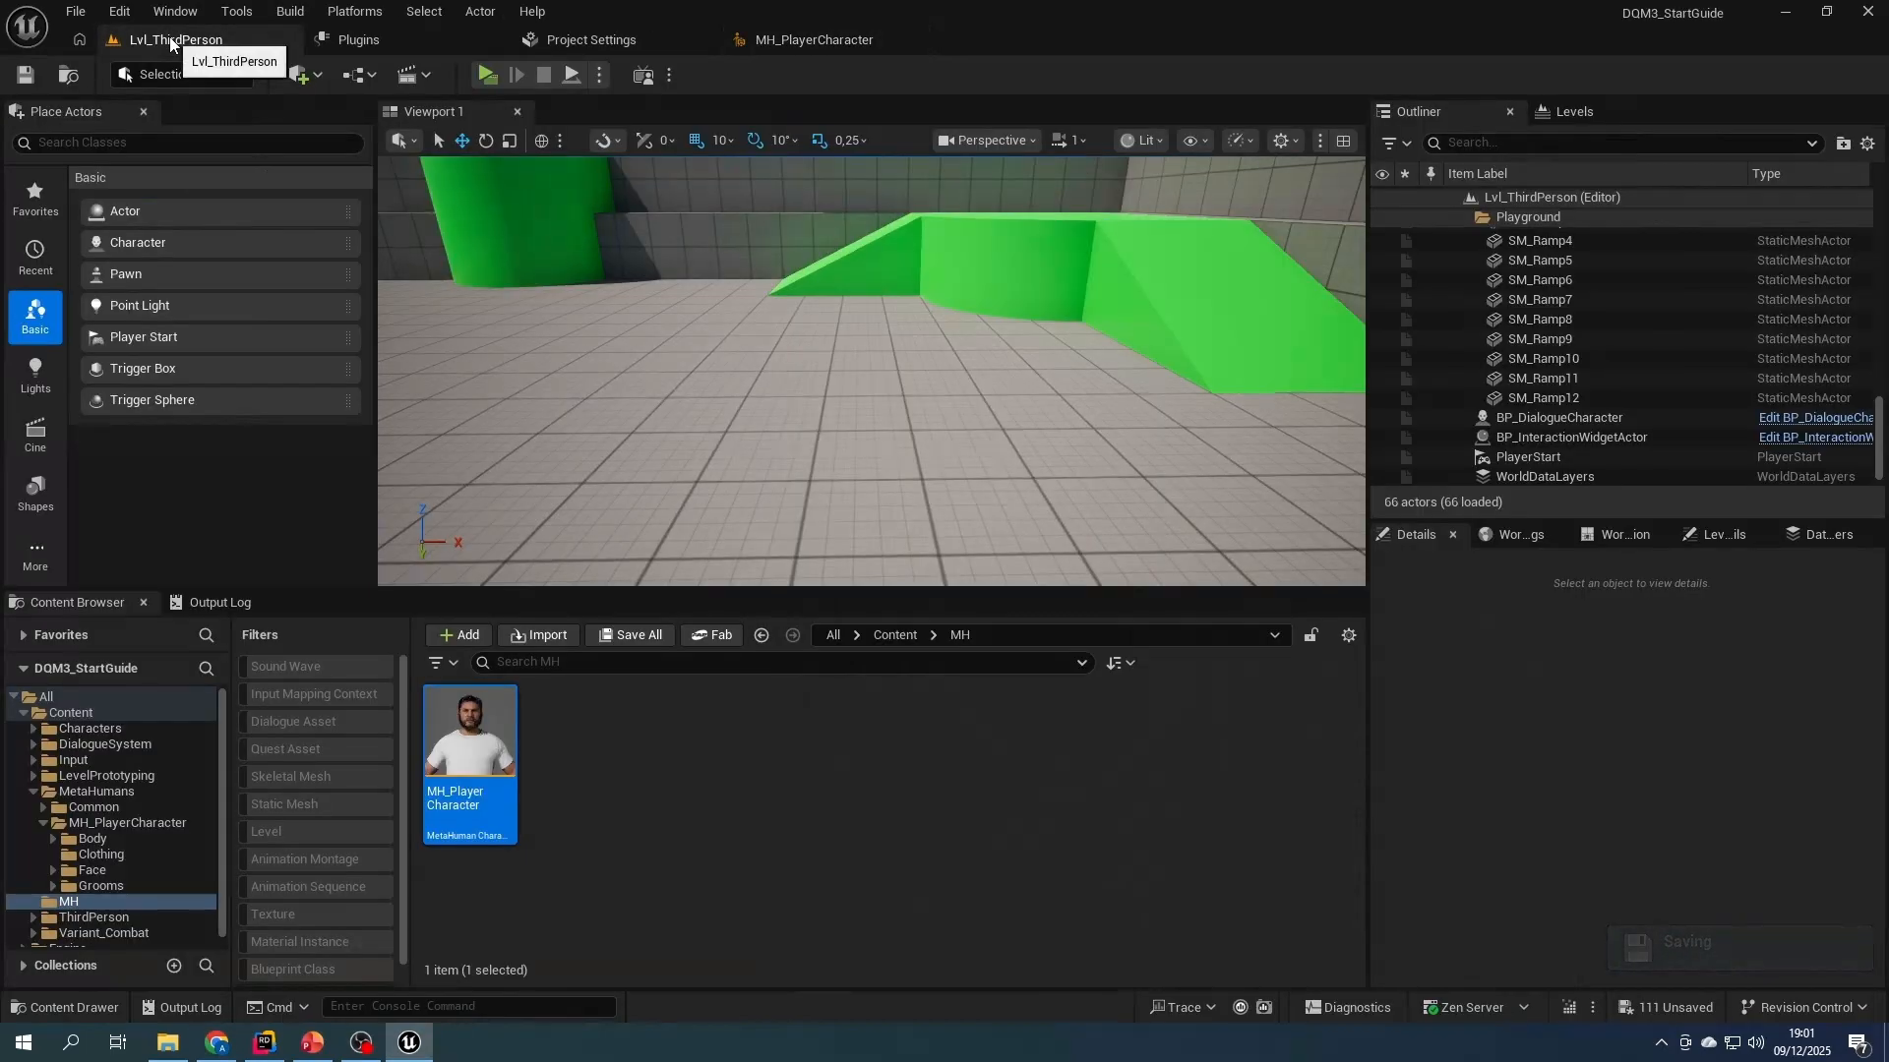
pyautogui.click(895, 634)
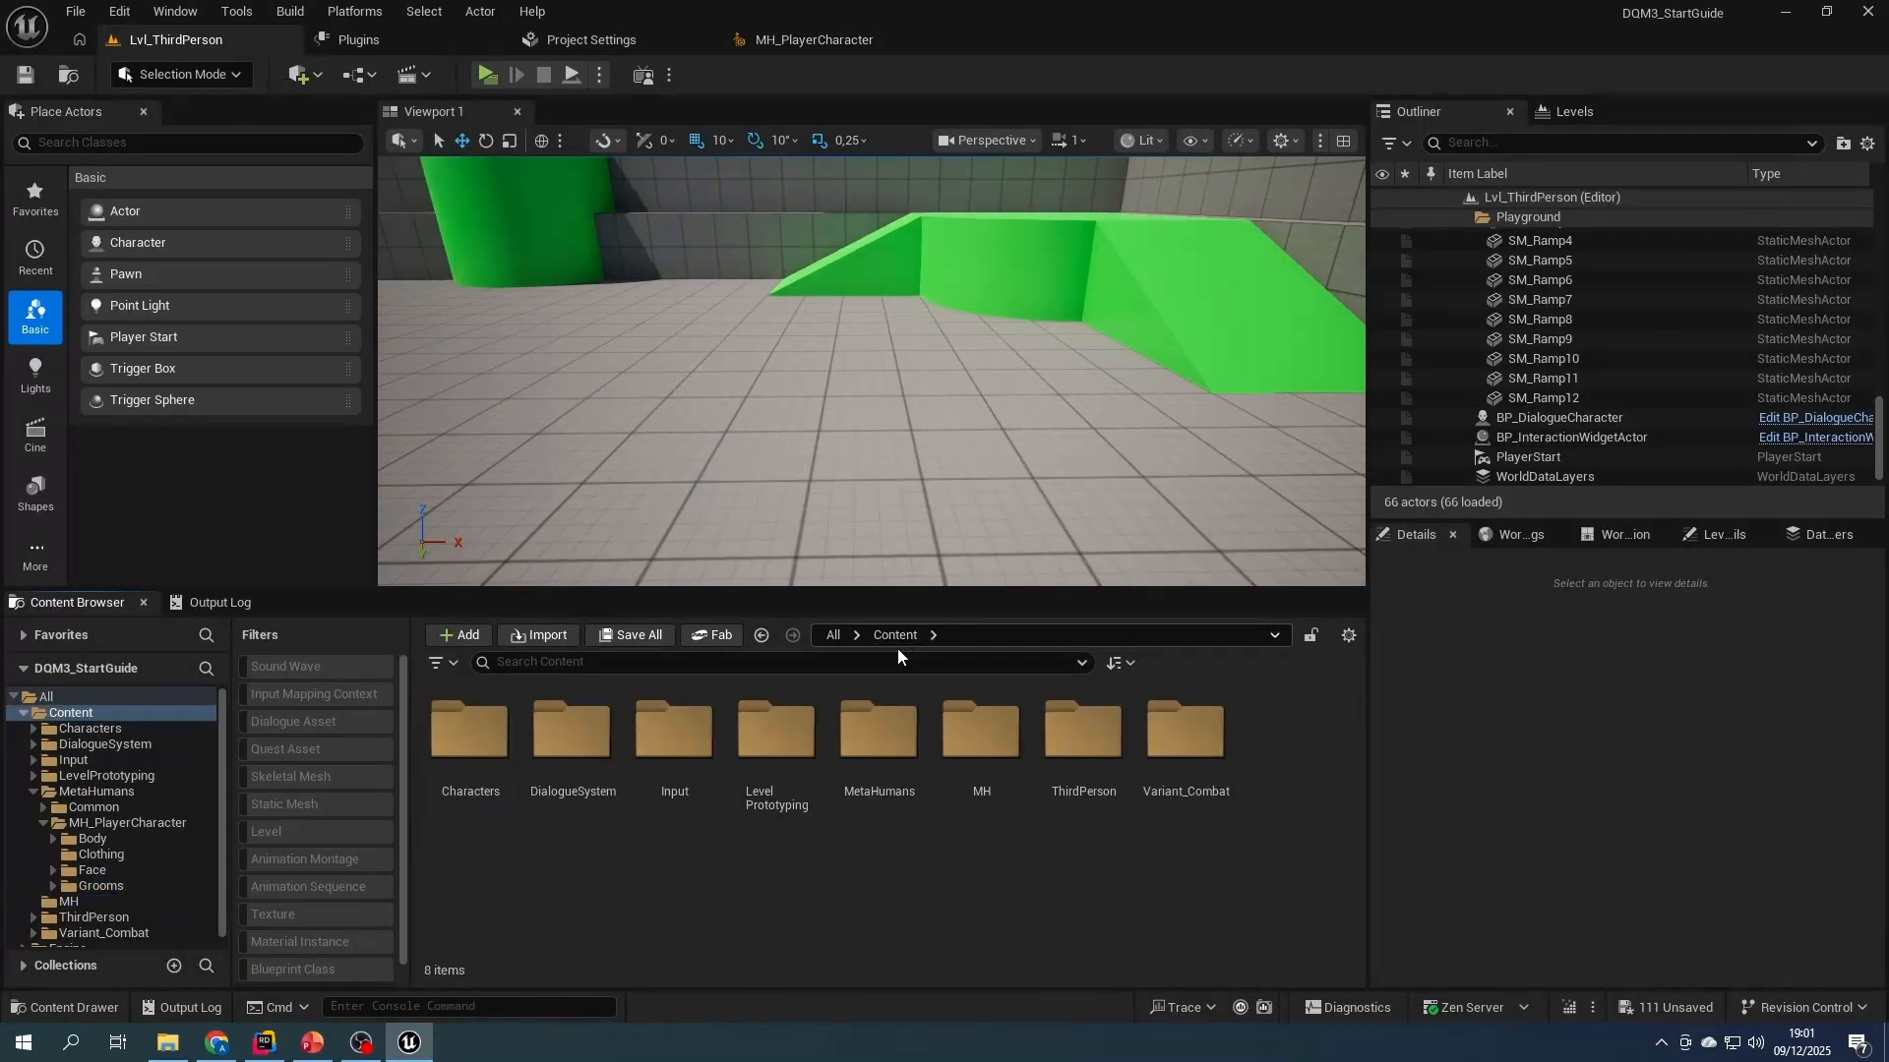
pyautogui.doubleClick(894, 737)
pyautogui.doubleClick(581, 736)
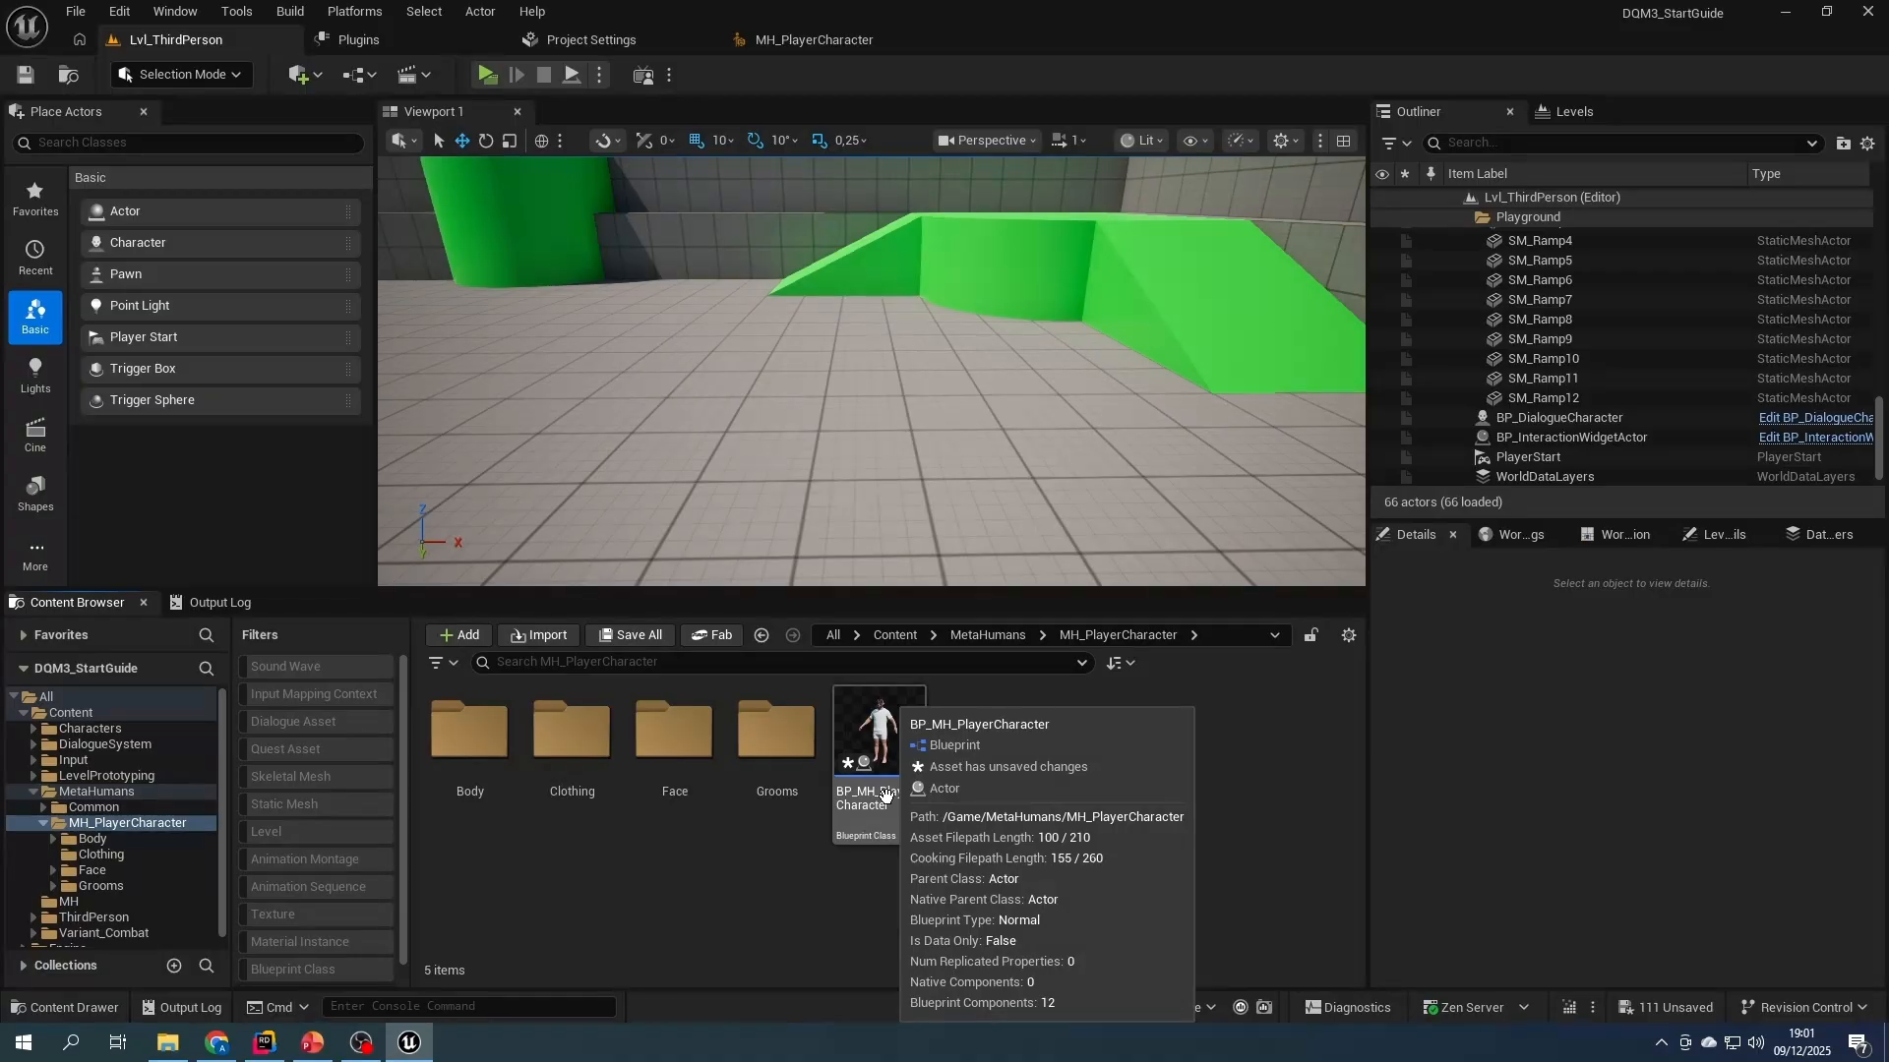
pyautogui.click(646, 639)
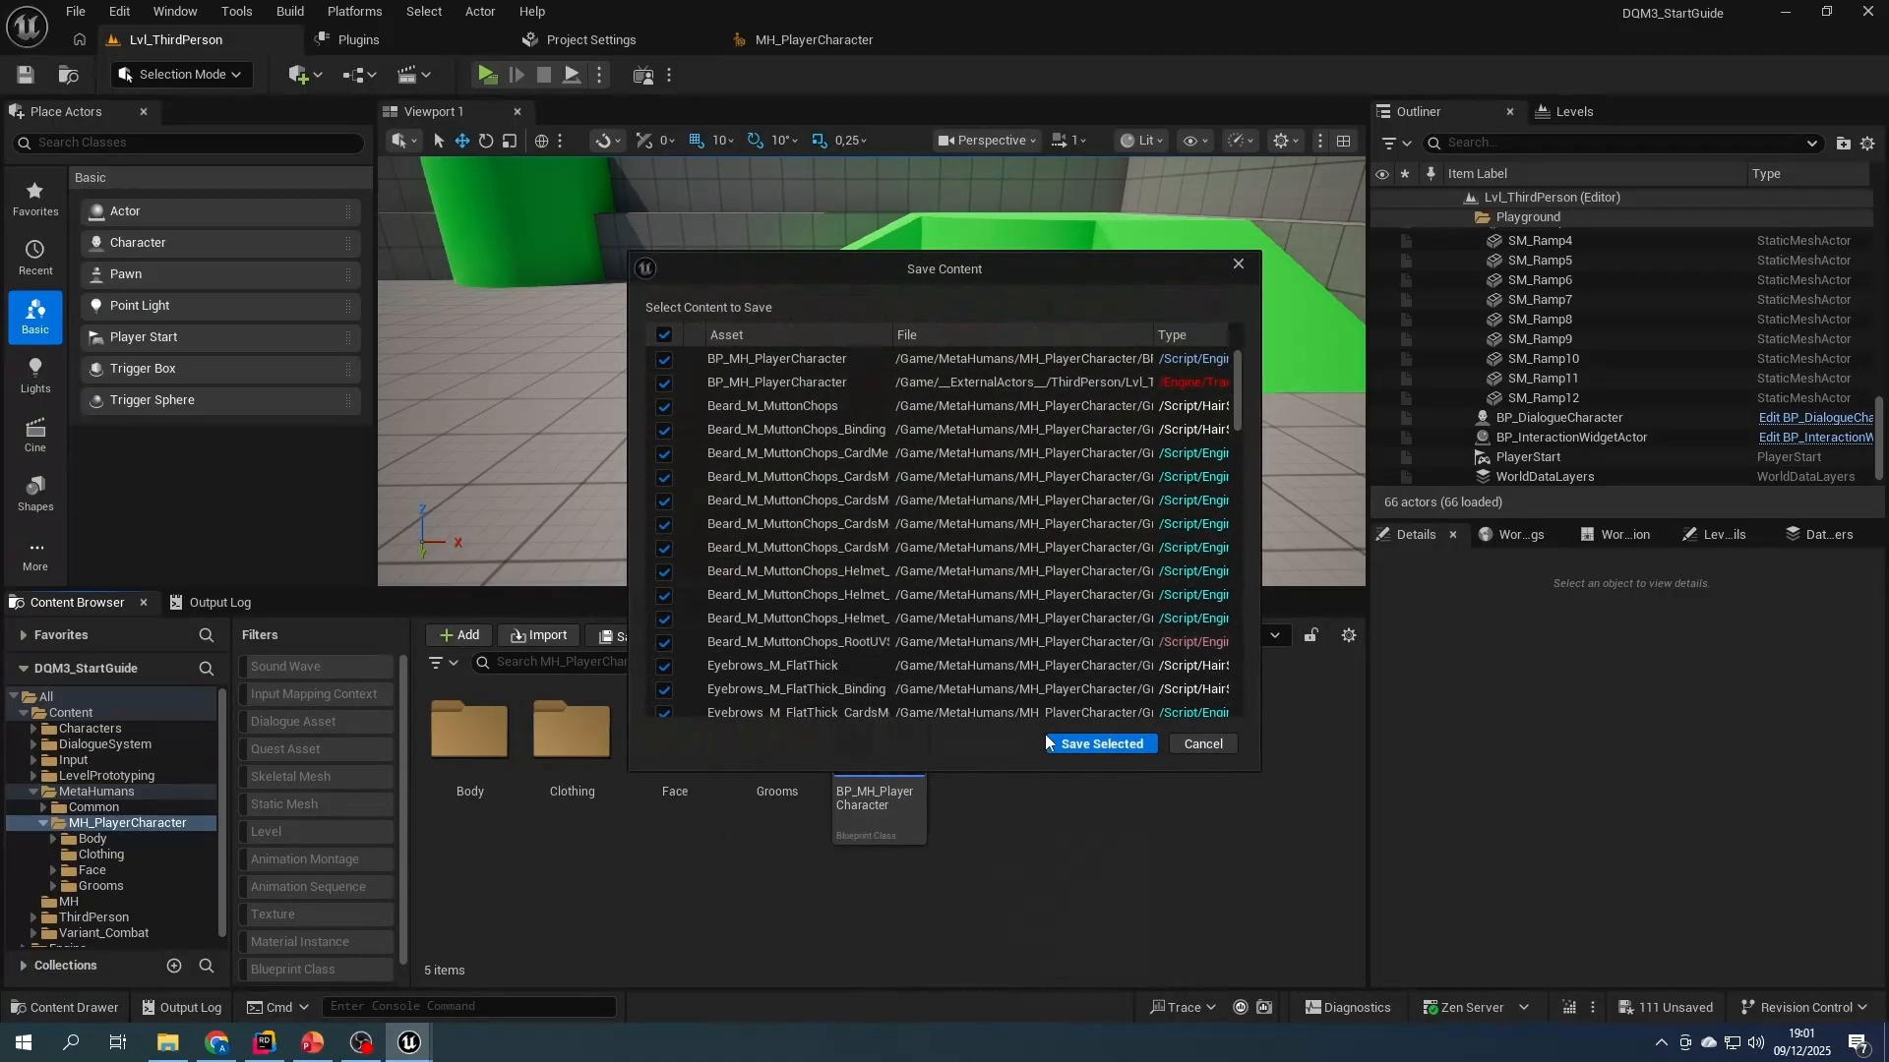
pyautogui.click(1082, 745)
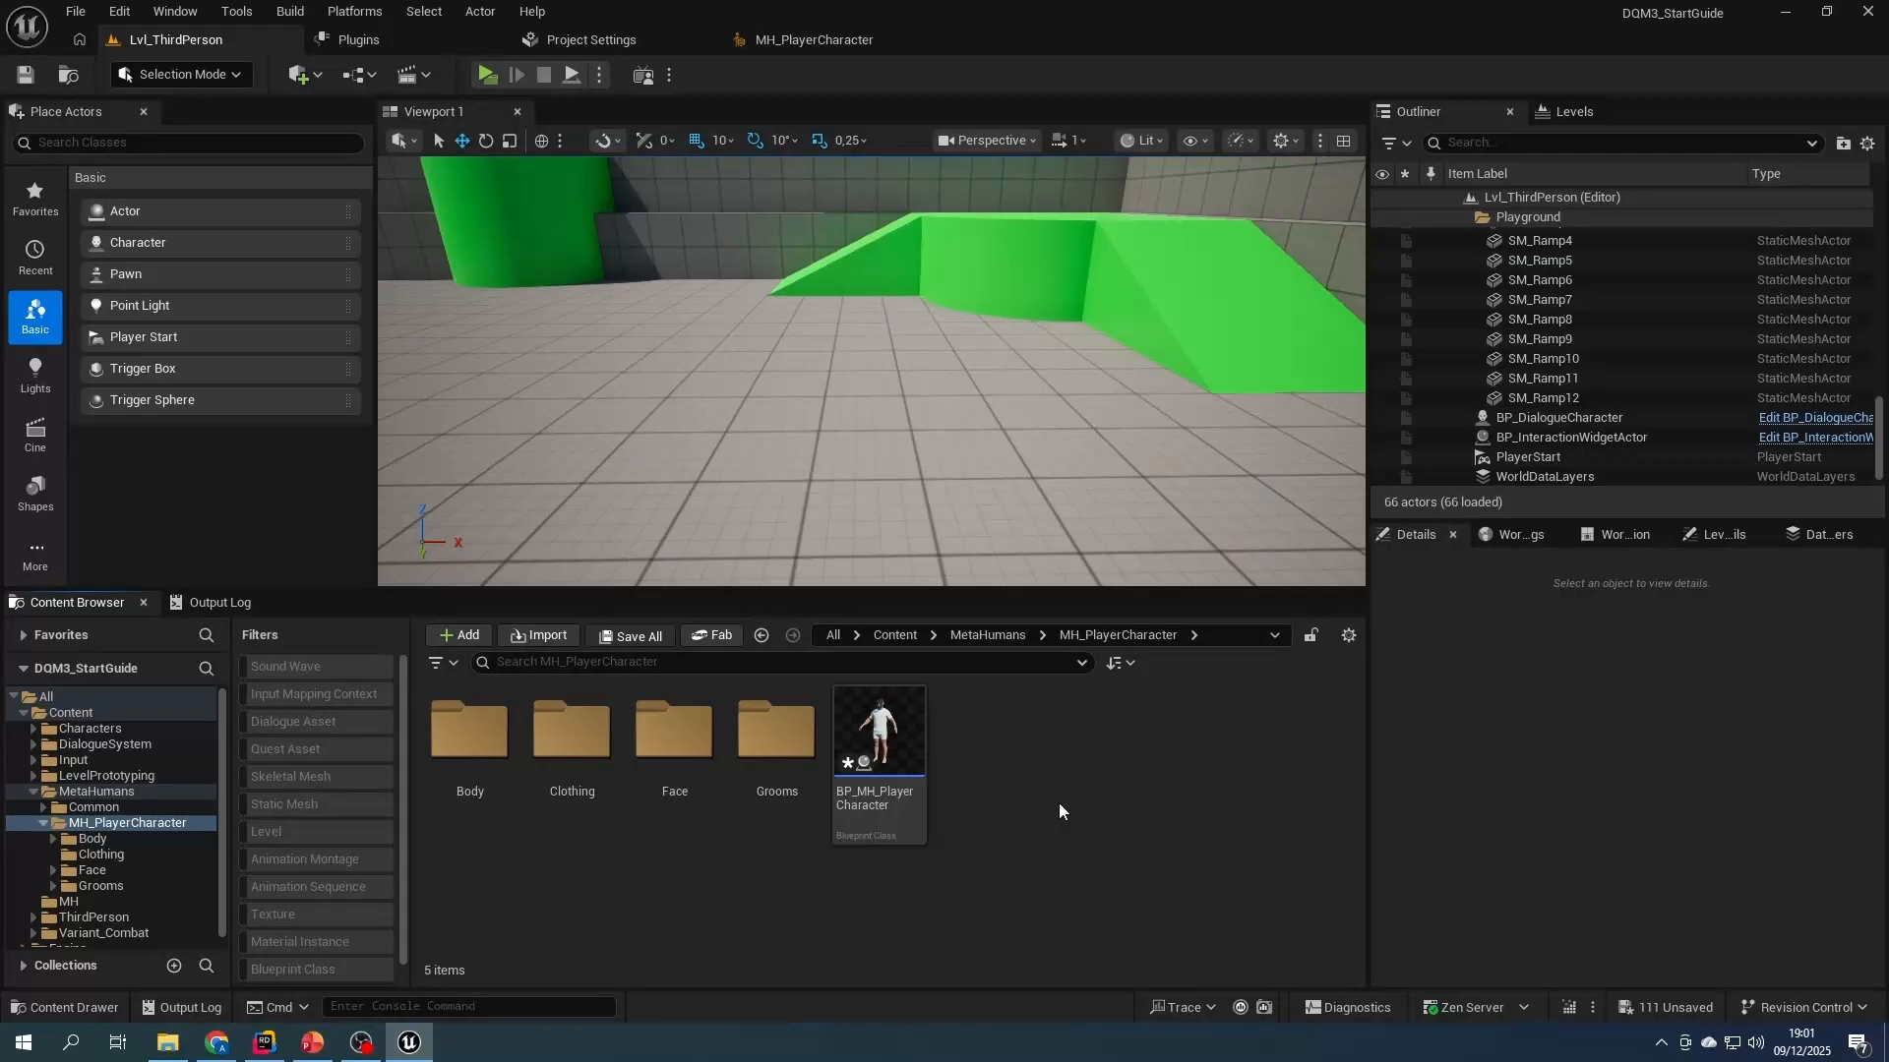
# - Place BP_MH_PlayerCharacter on the level floor in front of the green ramp, inspect it, and delete it from the level
pyautogui.moveTo(870, 814); pyautogui.dragTo(843, 465)
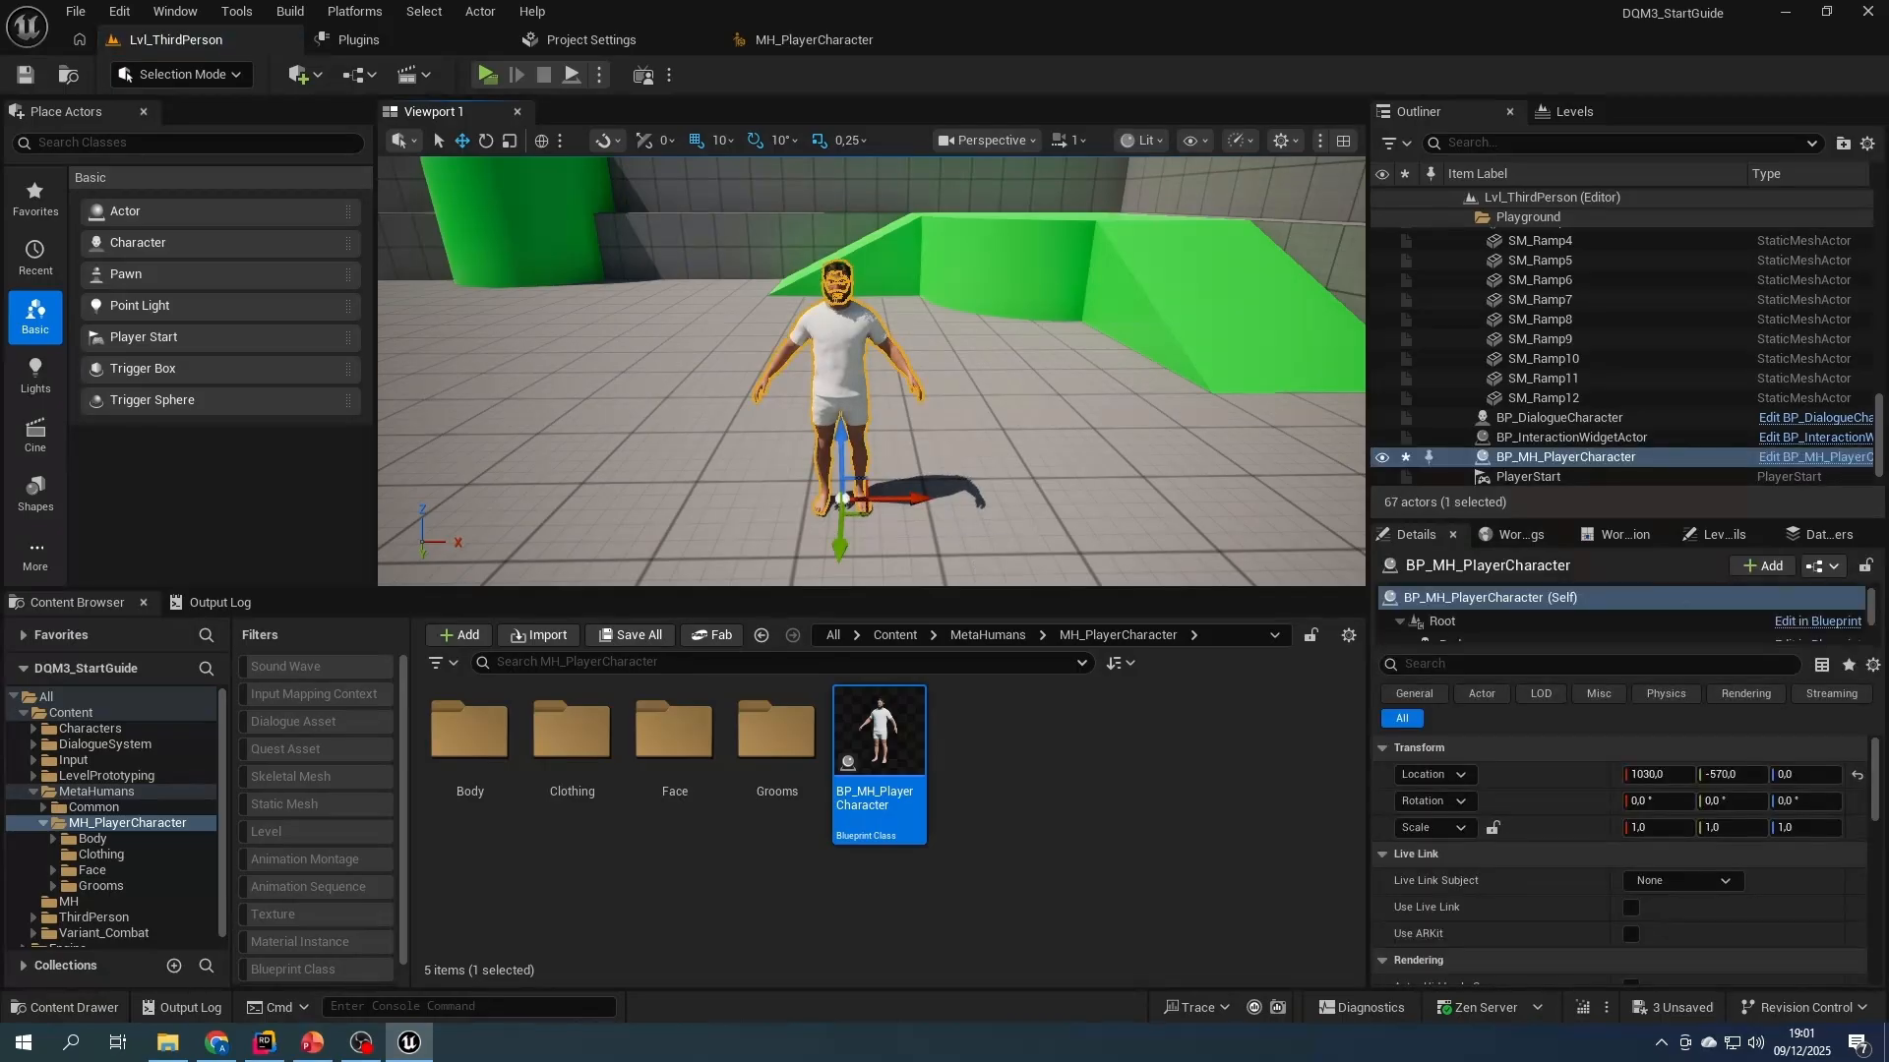
pyautogui.click(969, 451)
pyautogui.press('w')
pyautogui.moveTo(969, 452); pyautogui.dragTo(891, 389, button='right')
pyautogui.press('s')
pyautogui.click(866, 373)
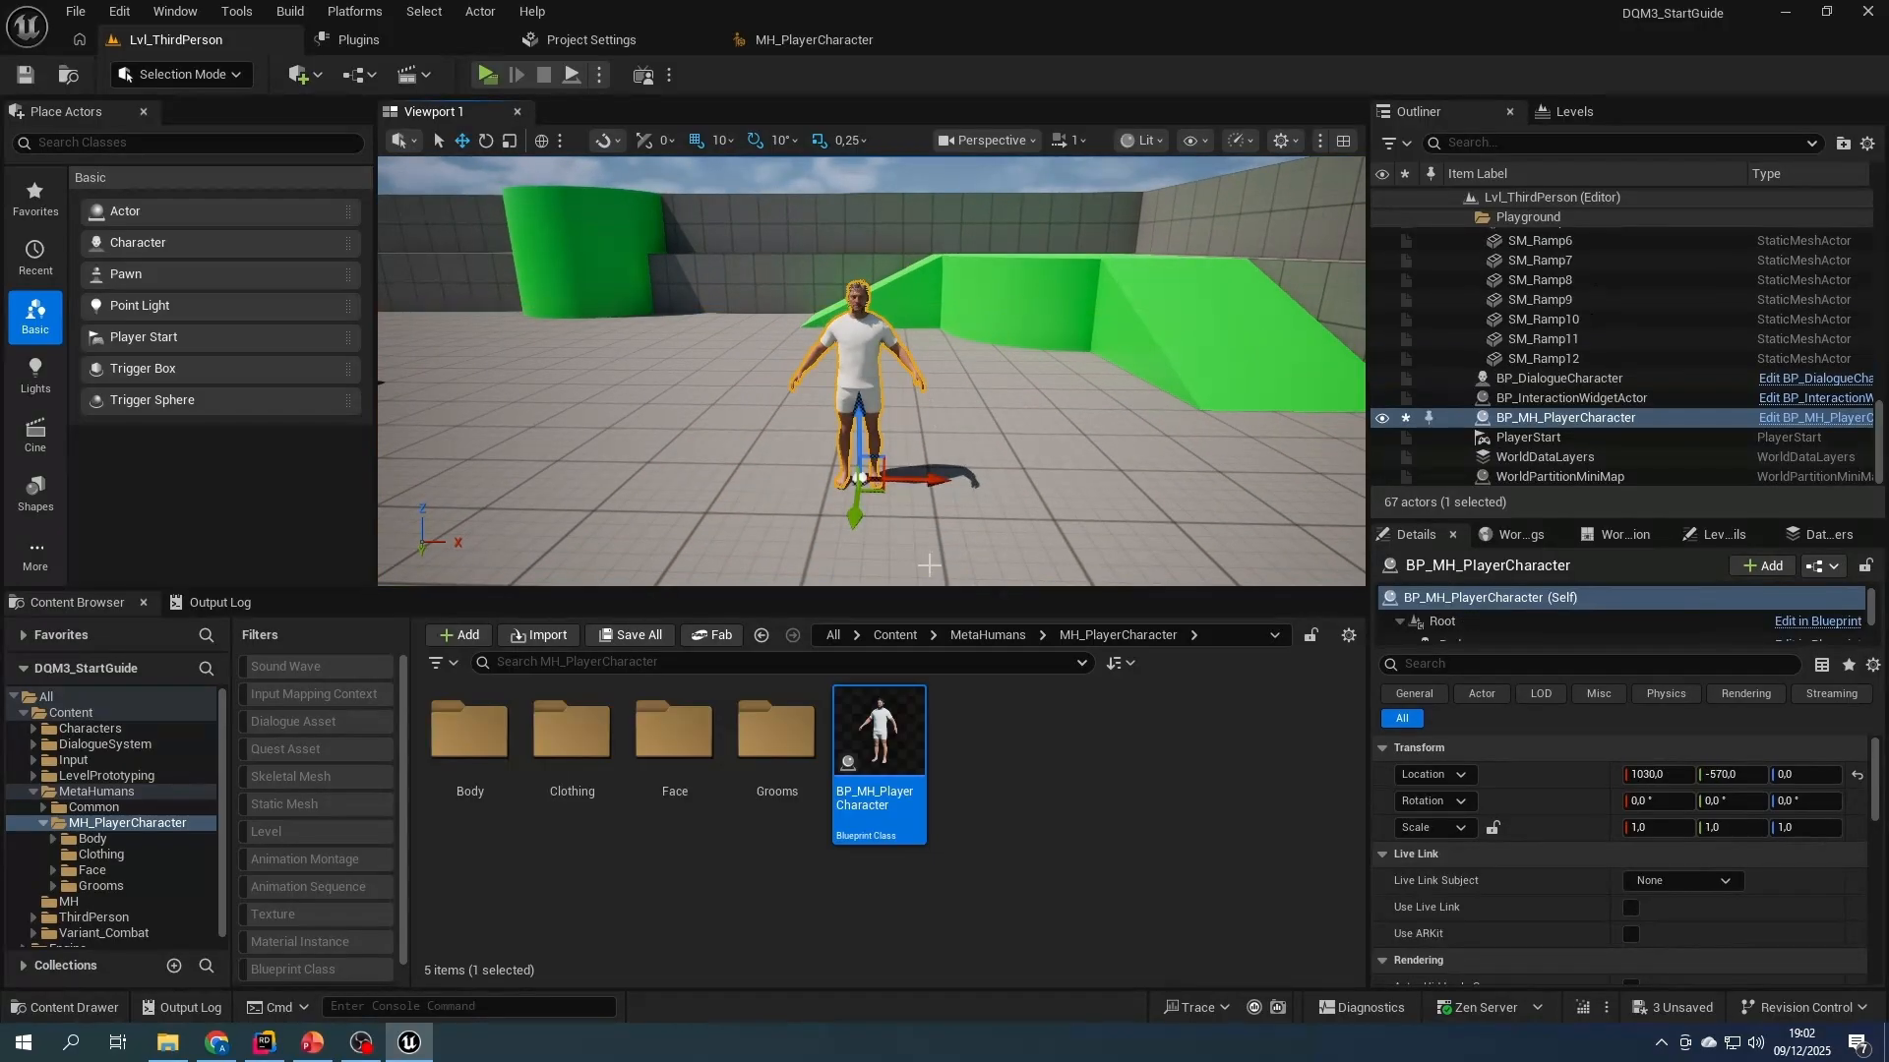
pyautogui.click(959, 838)
pyautogui.click(853, 376)
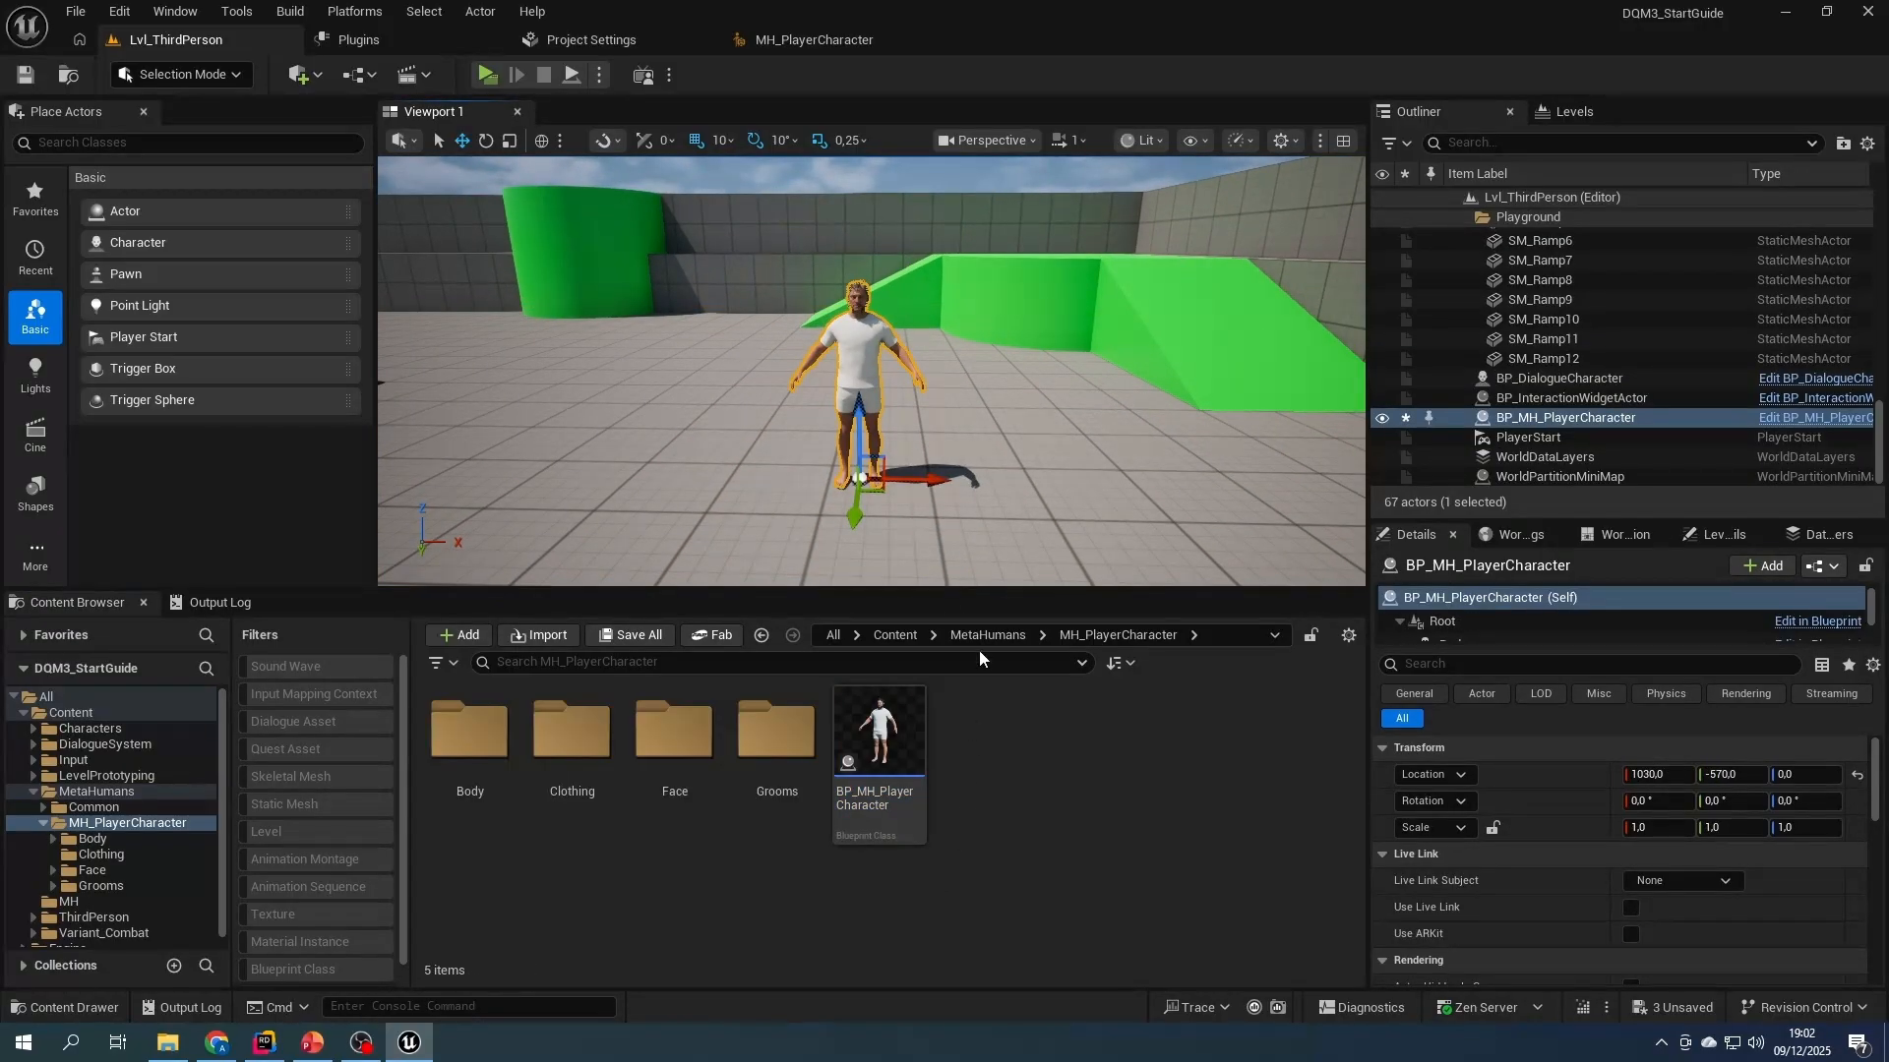
pyautogui.press('Delete')
pyautogui.click(1057, 889)
# - Duplicate the BP_MH_PlayerCharacter blueprint as BP_MH_PlayableMHCharacter and save all content
pyautogui.click(881, 817)
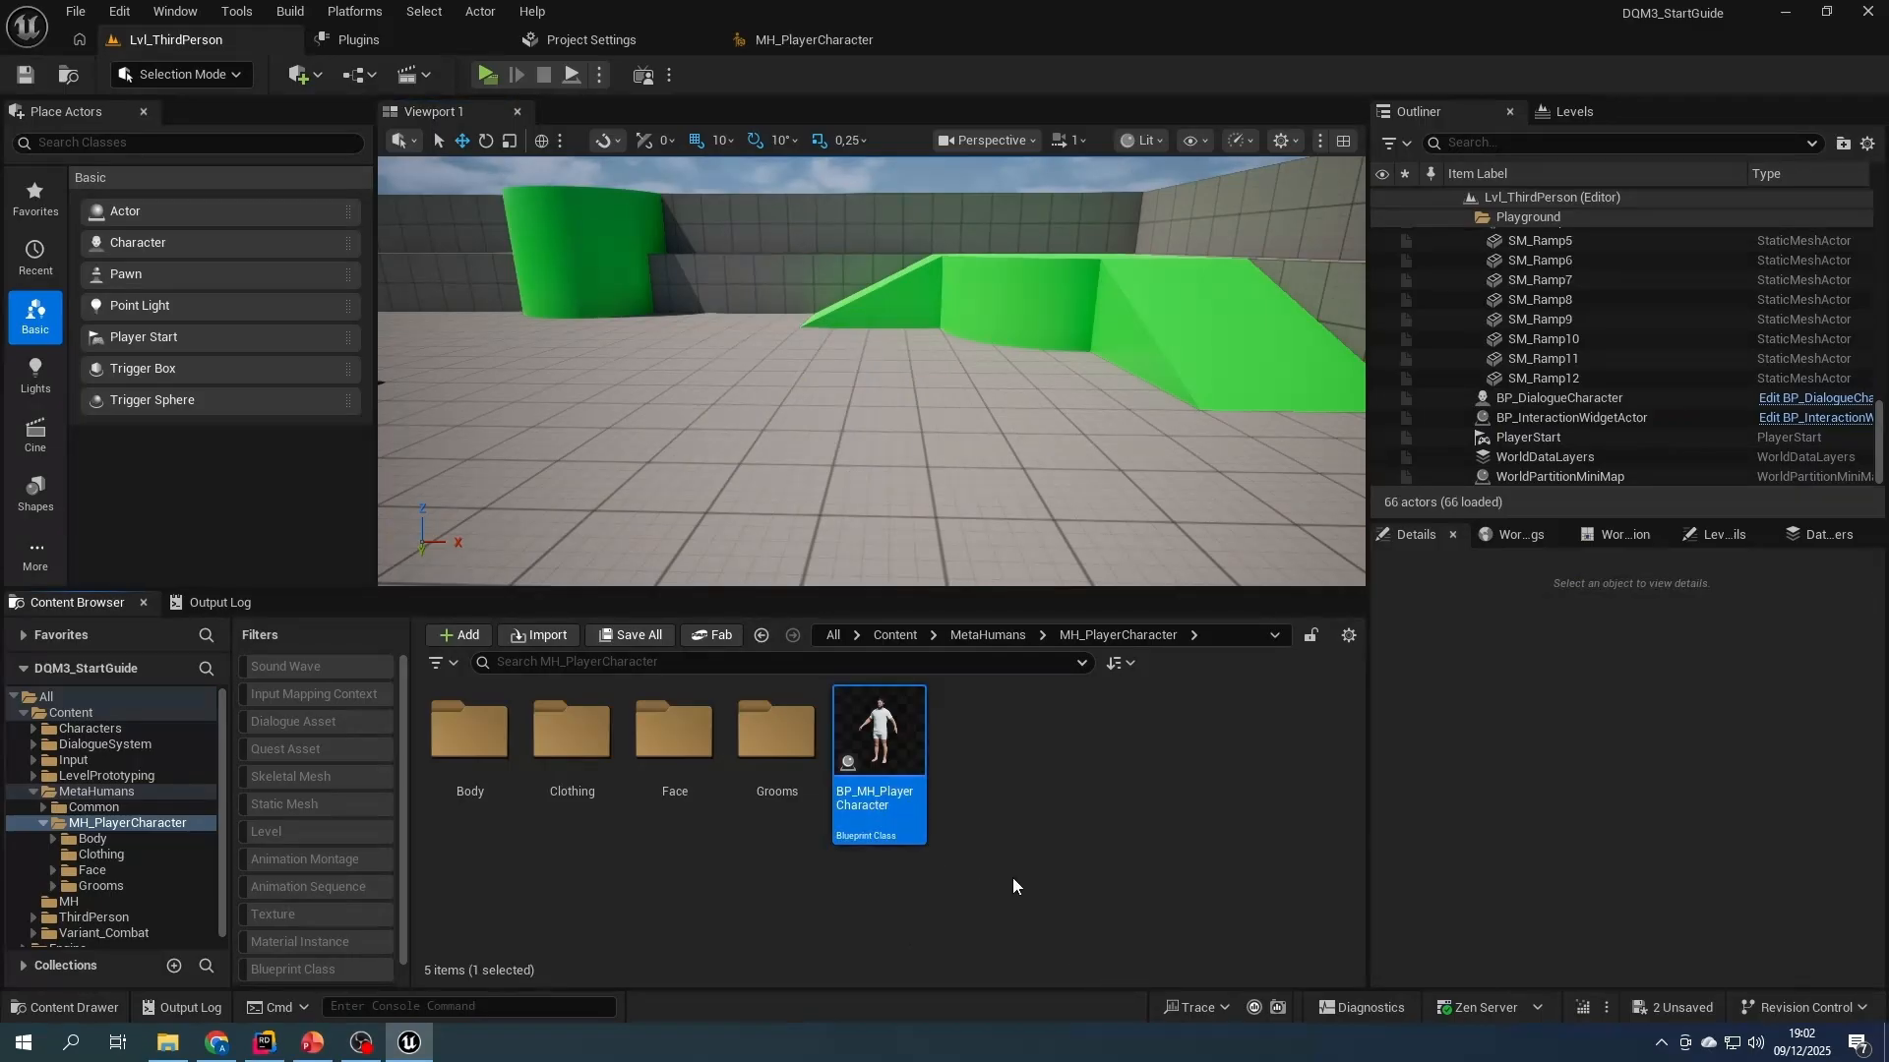
pyautogui.hotkey('ctrl', 'd')
pyautogui.write('BP_MH_Play')
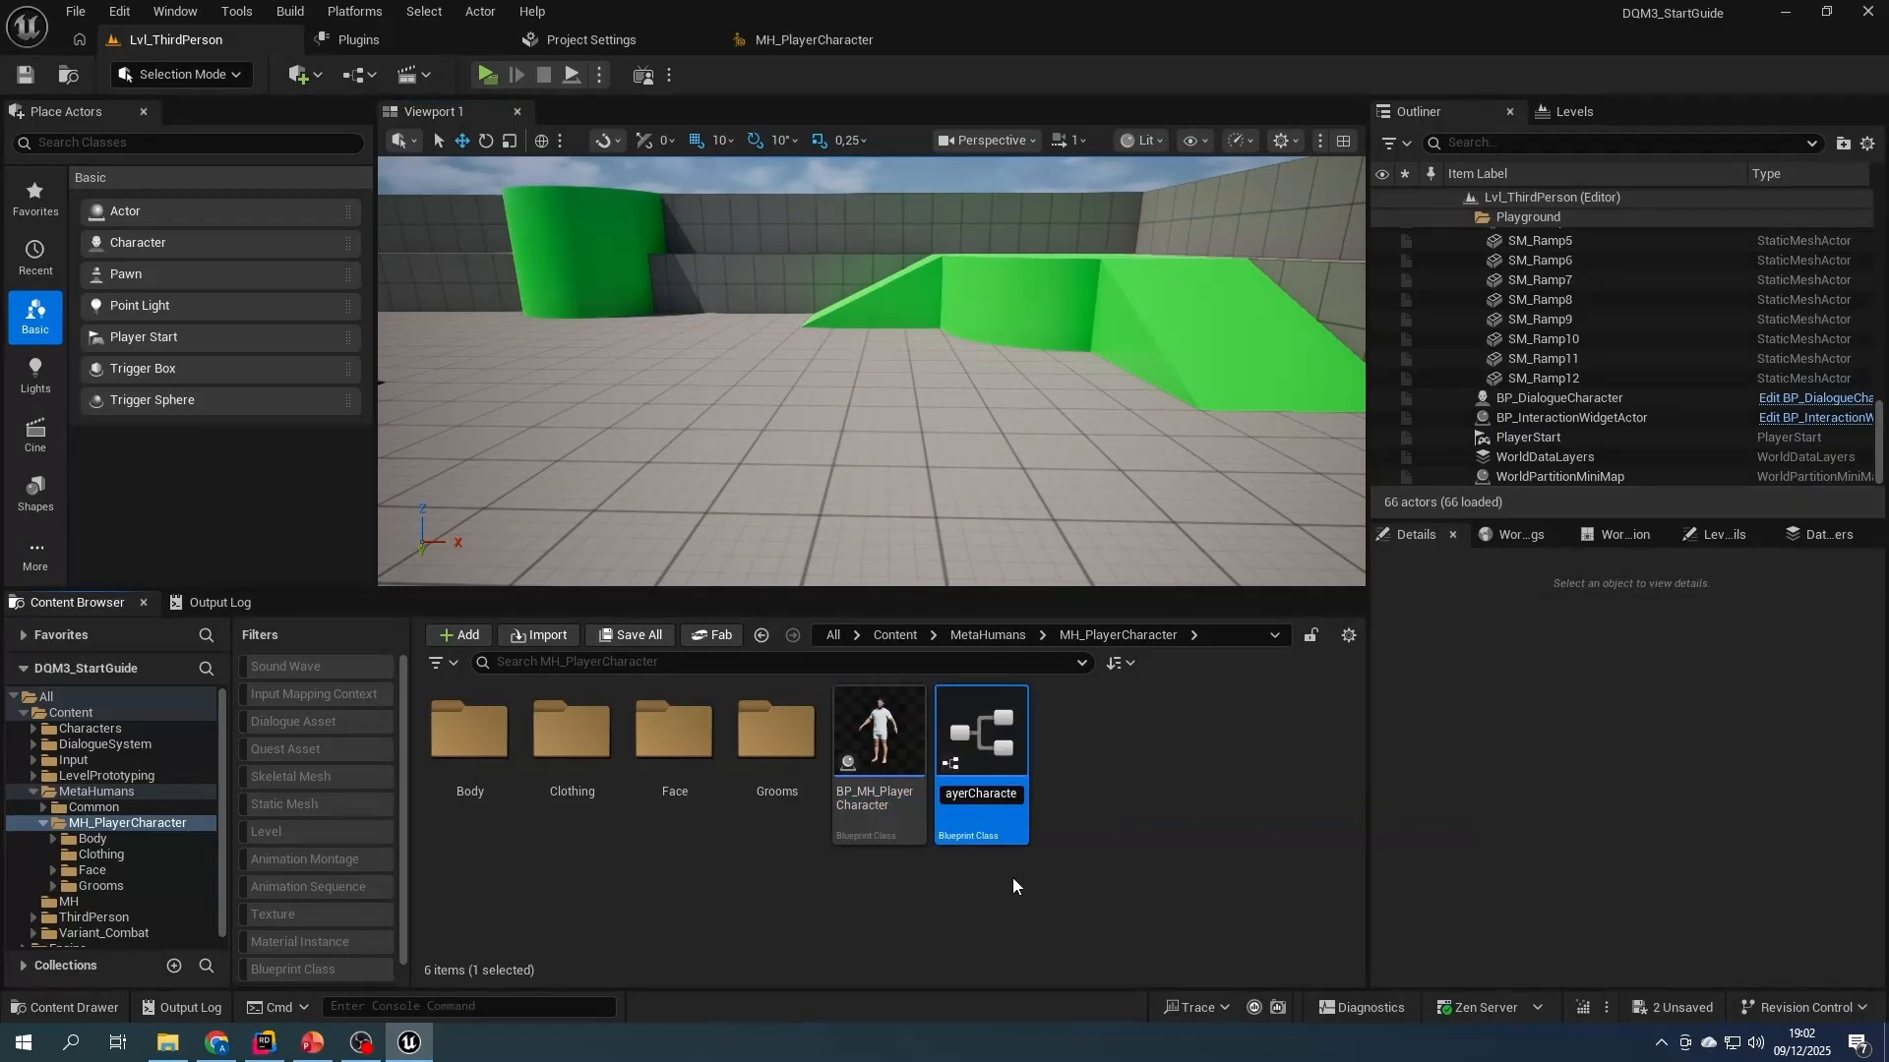
pyautogui.write('able')
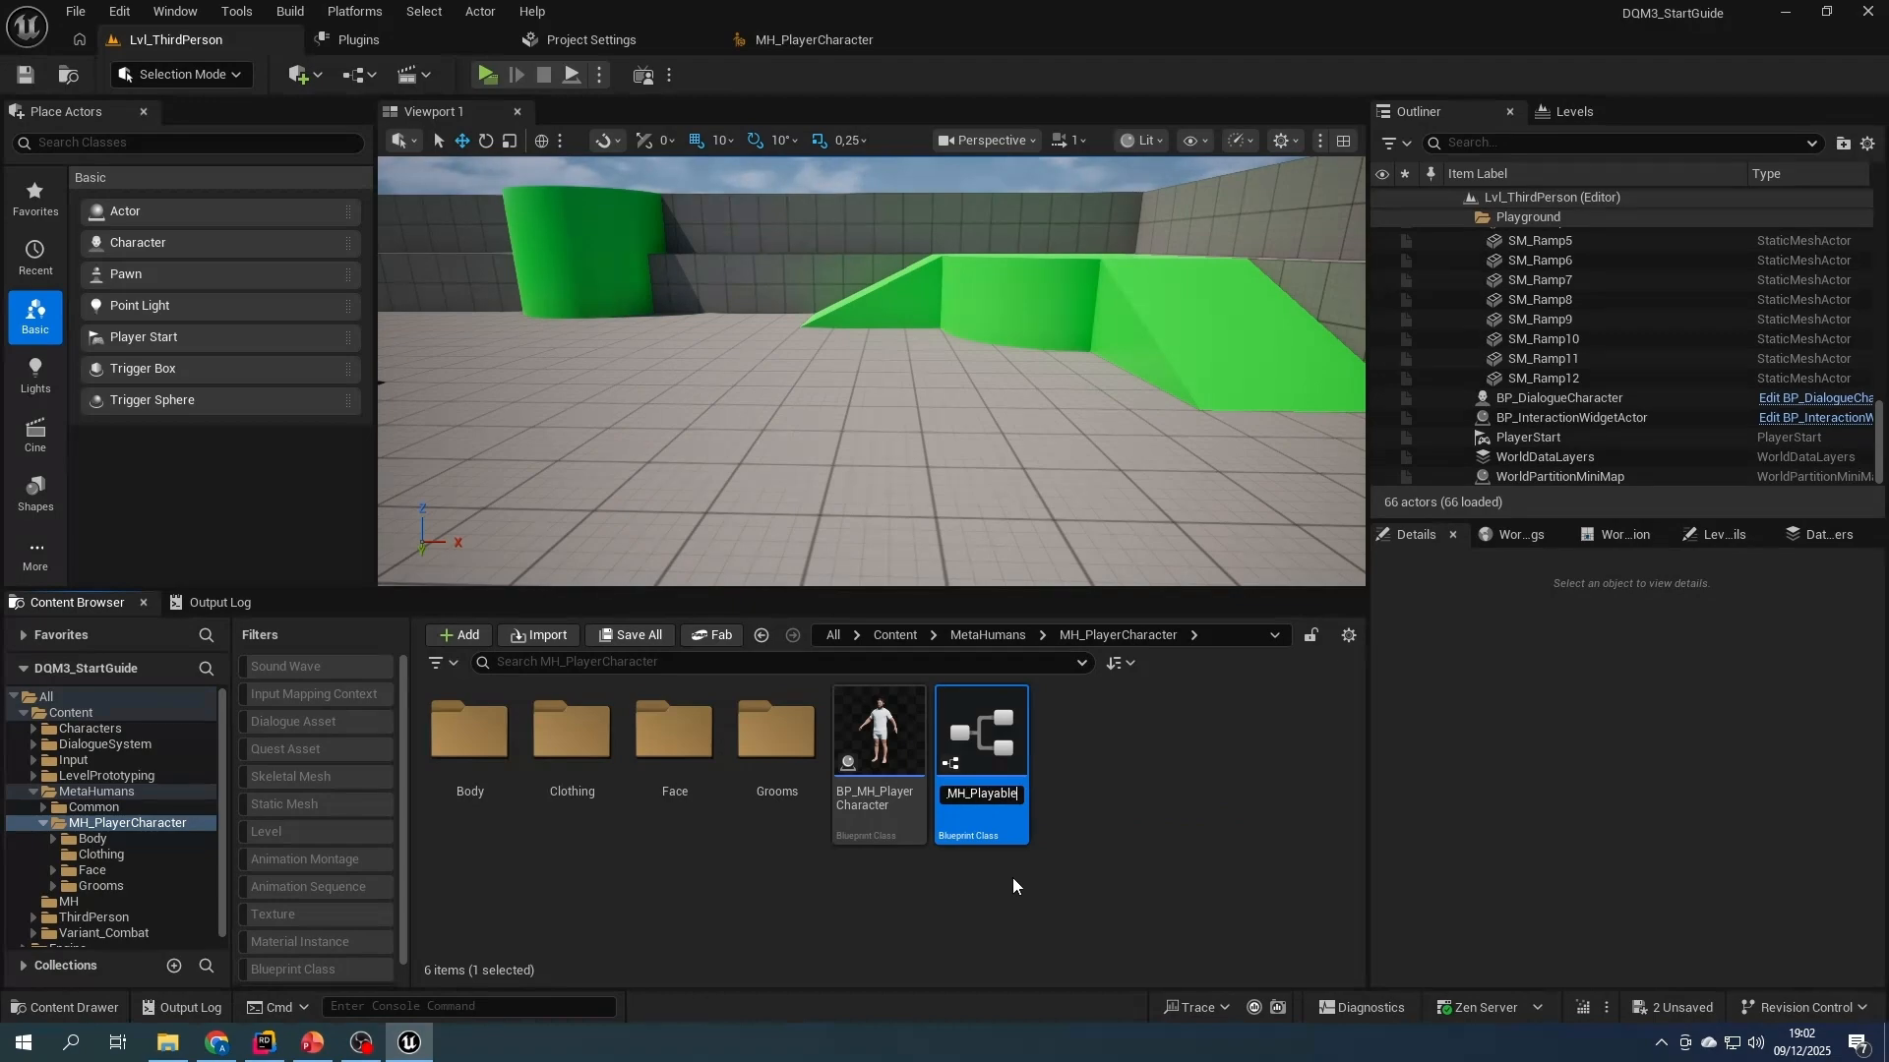
pyautogui.write('MHCharacter')
pyautogui.press('Return')
pyautogui.click(633, 636)
pyautogui.click(1096, 739)
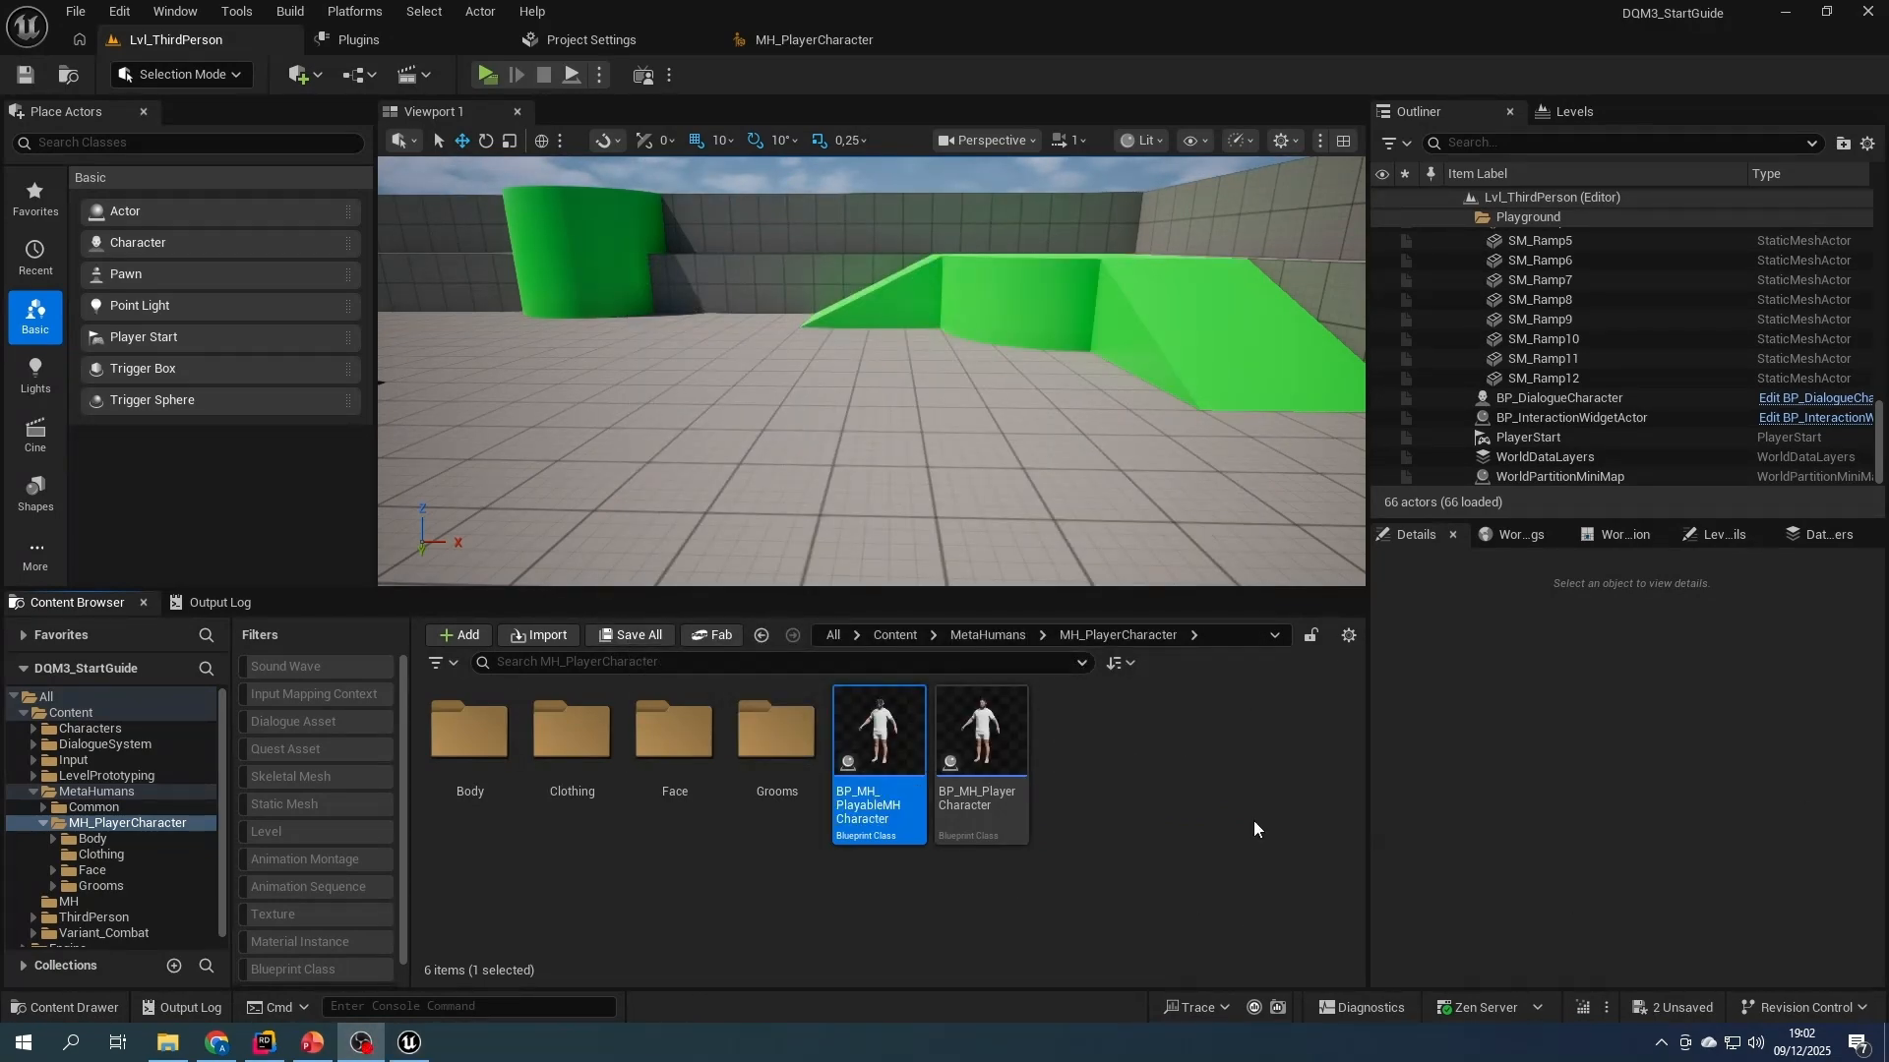
# - Open BP_MH_PlayableMHCharacter and change its parent class to BP_ThirdPersonCharacter
pyautogui.doubleClick(865, 801)
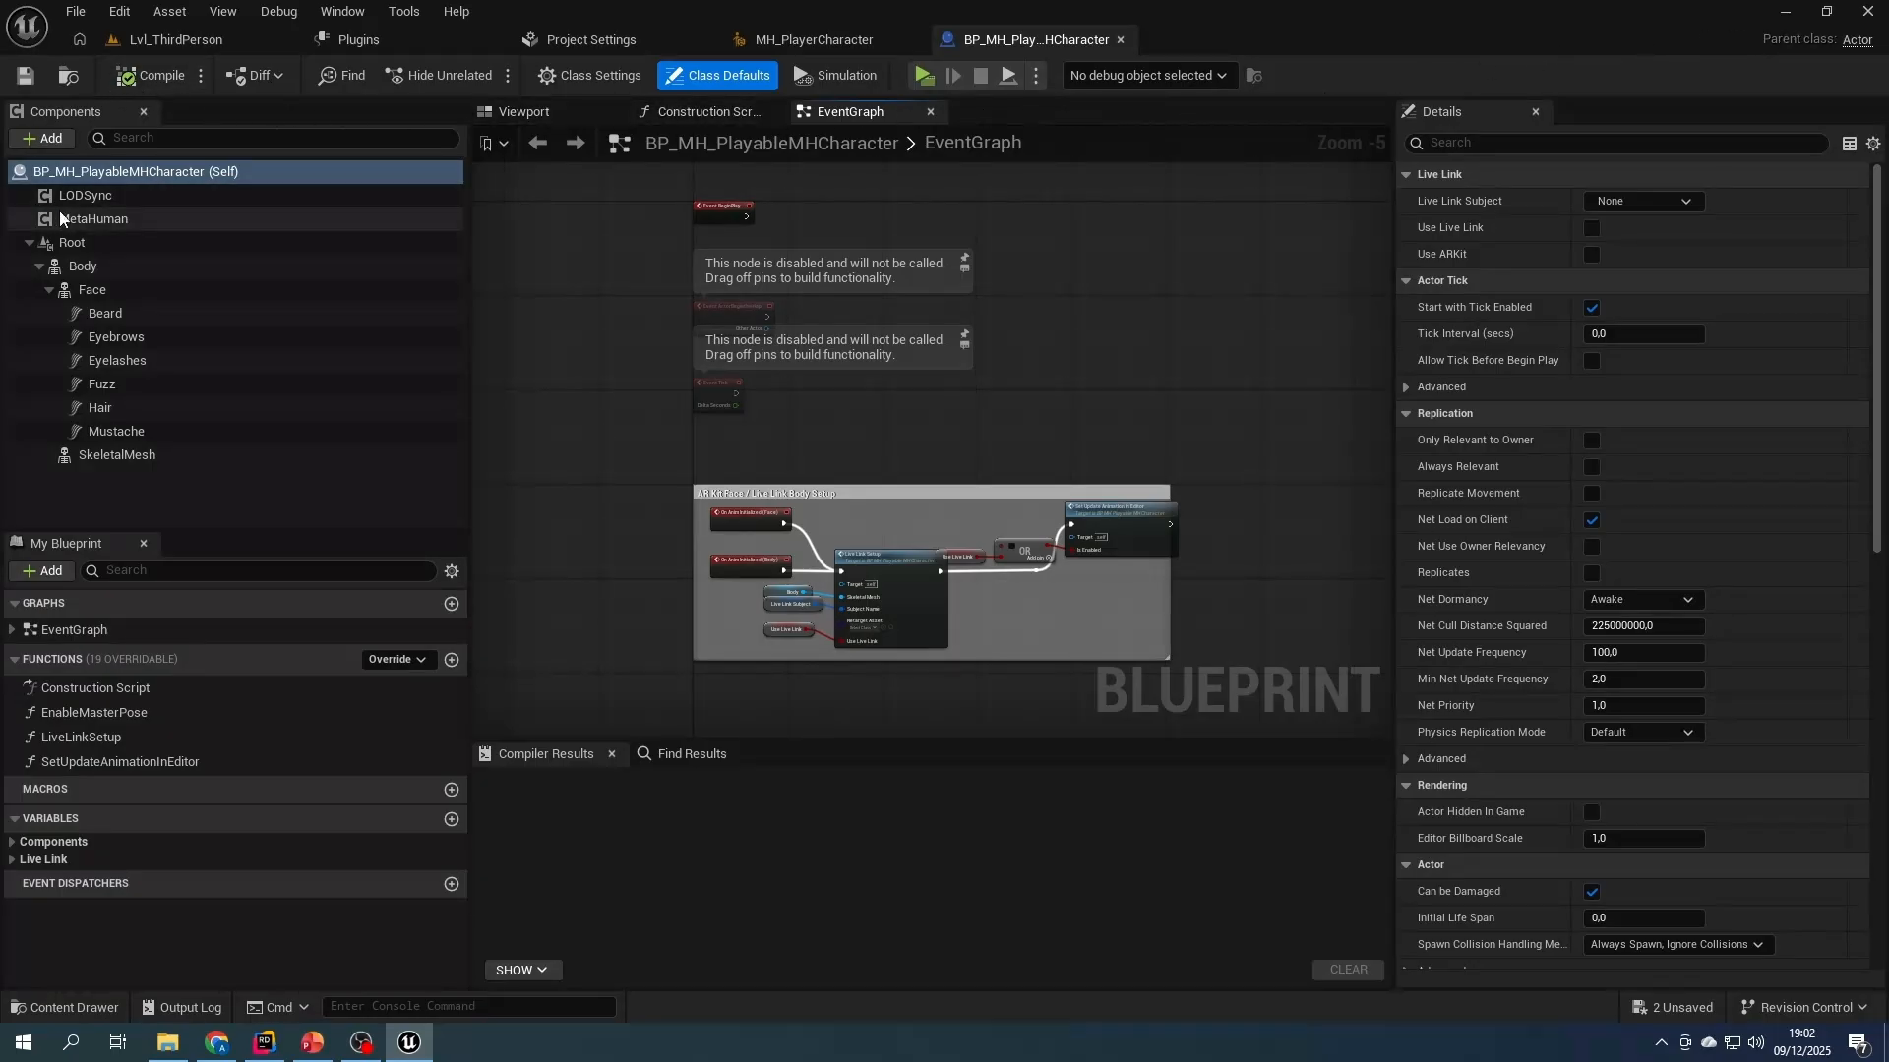
pyautogui.click(505, 115)
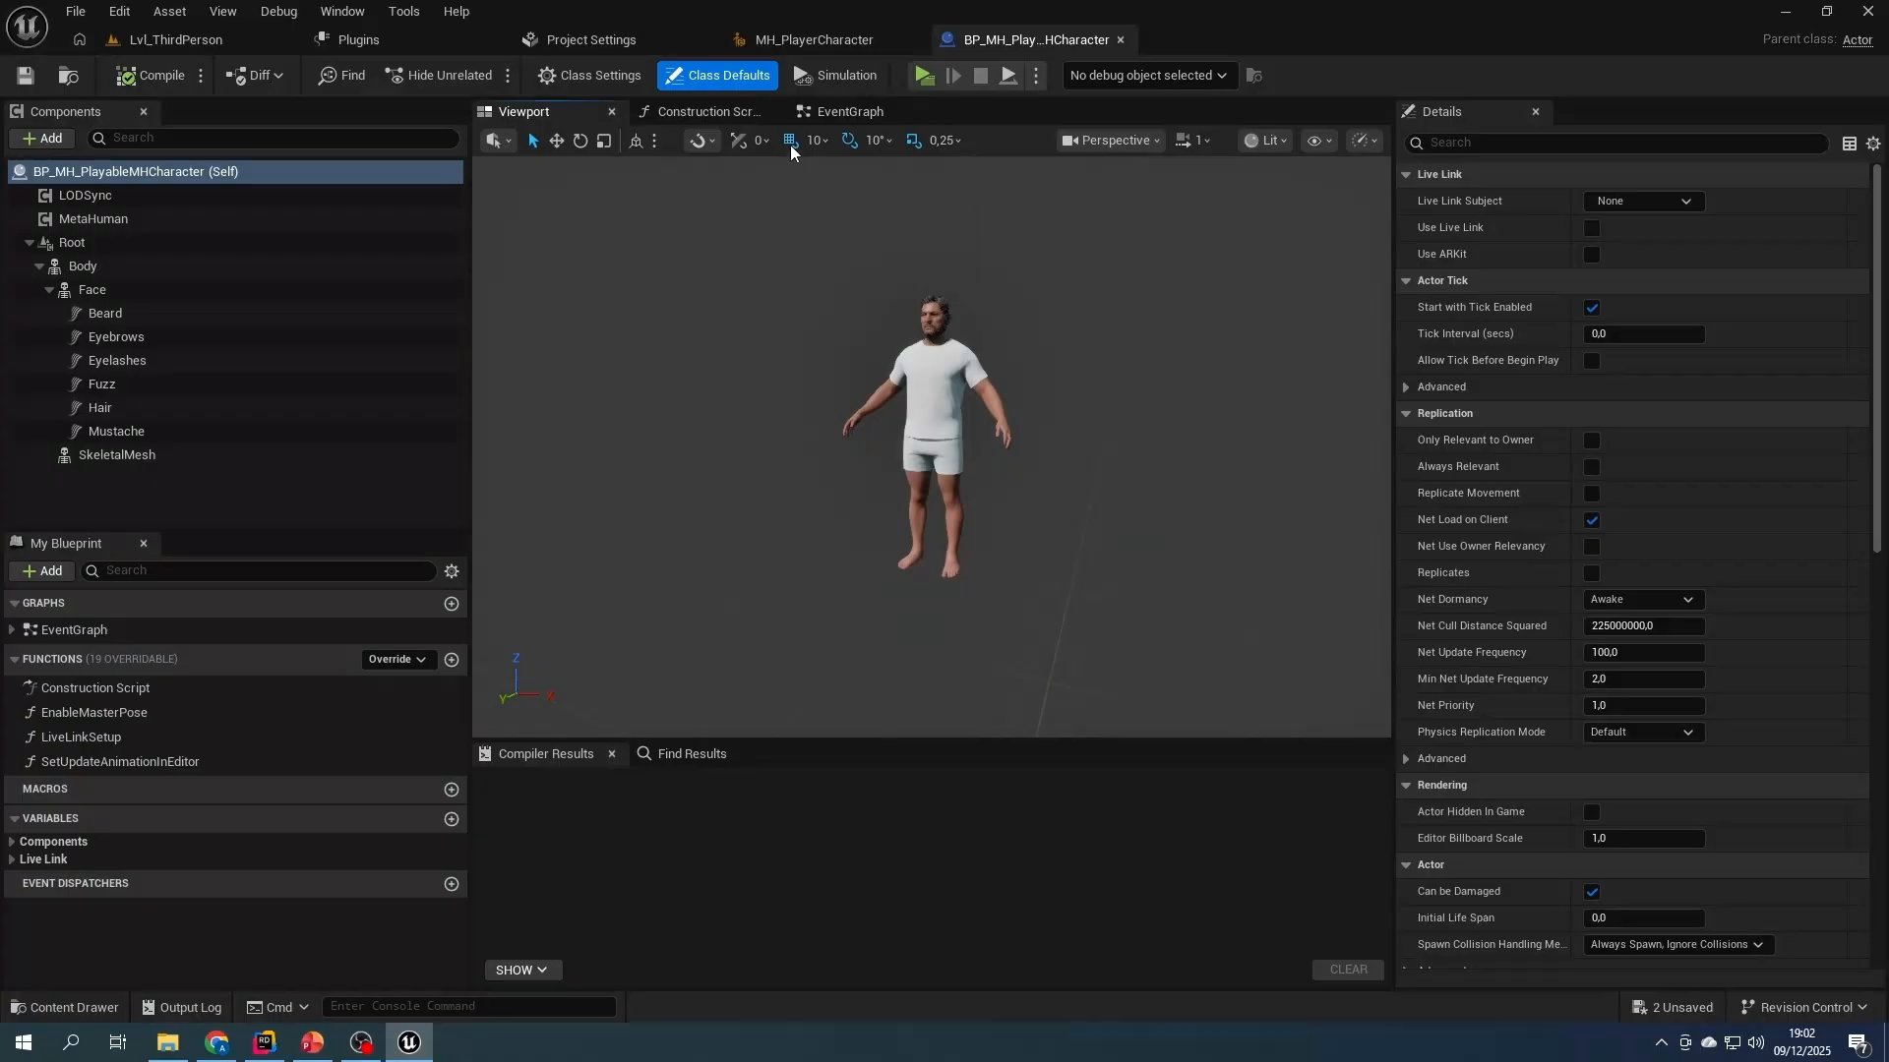
pyautogui.click(846, 114)
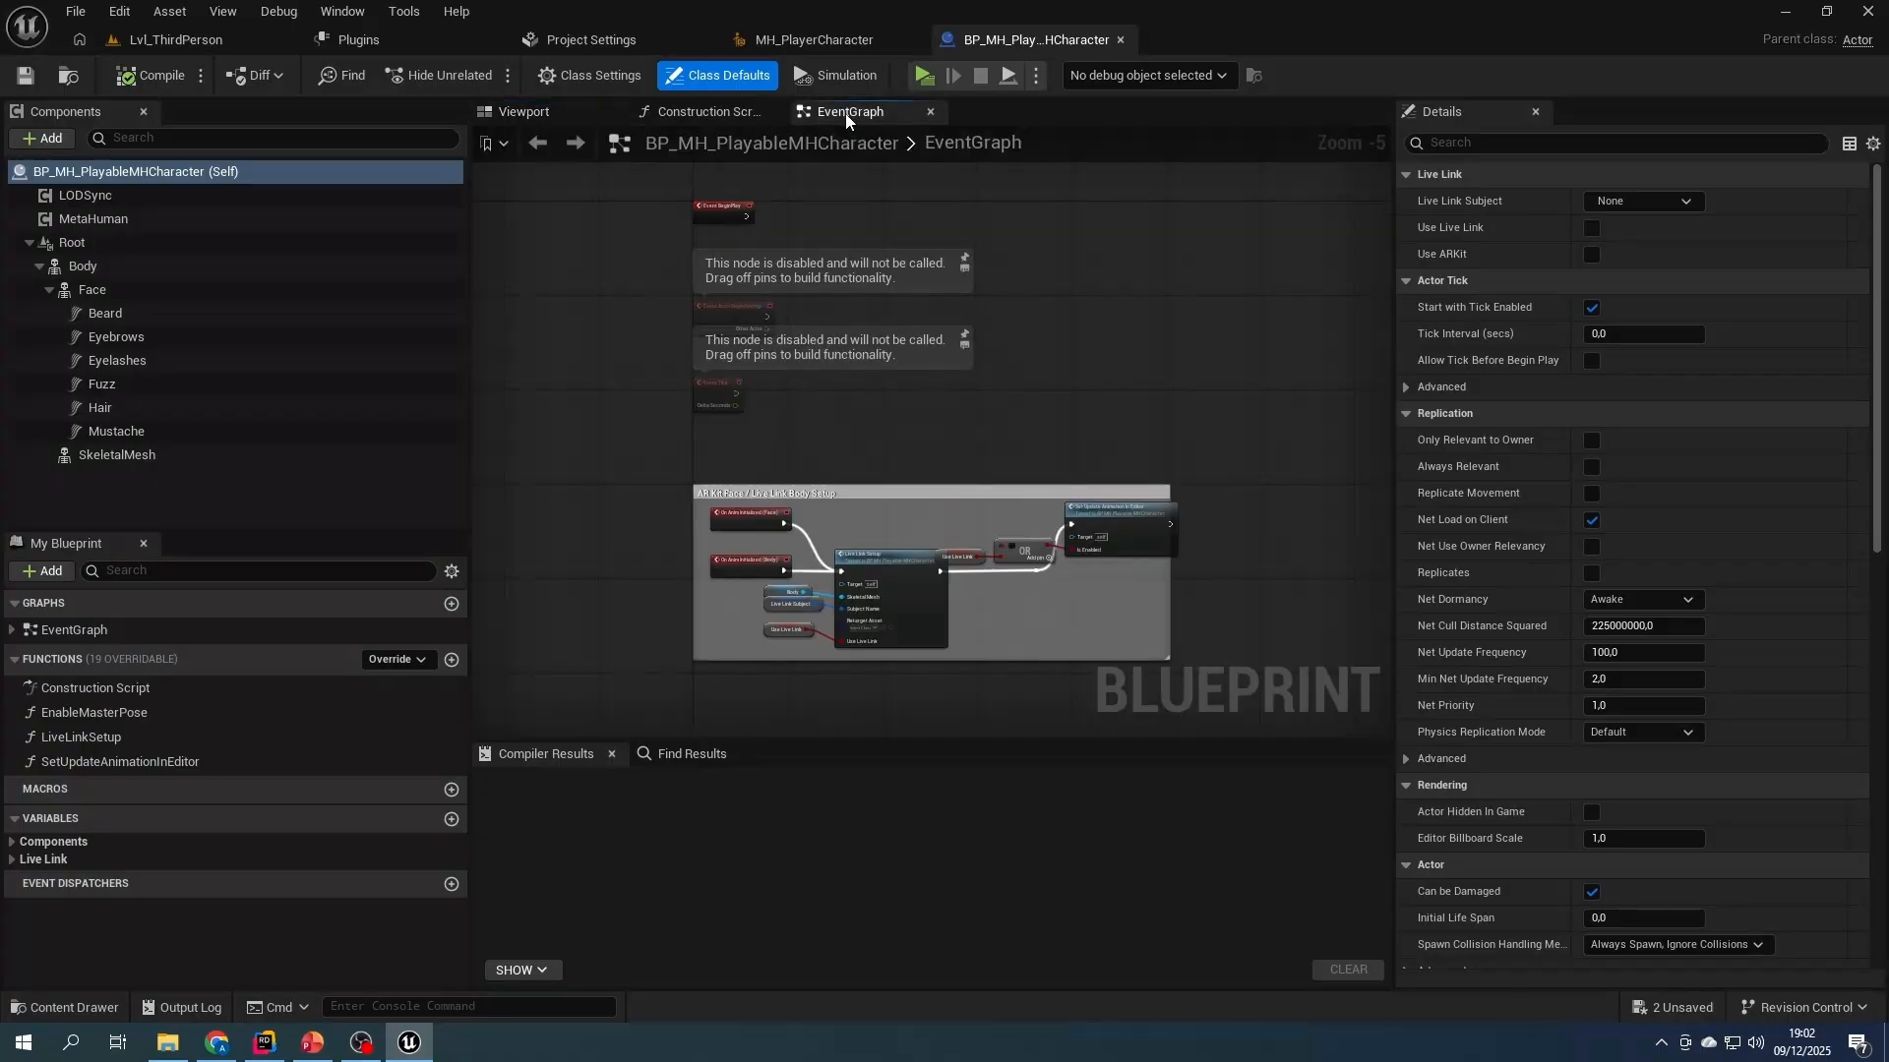
pyautogui.click(578, 76)
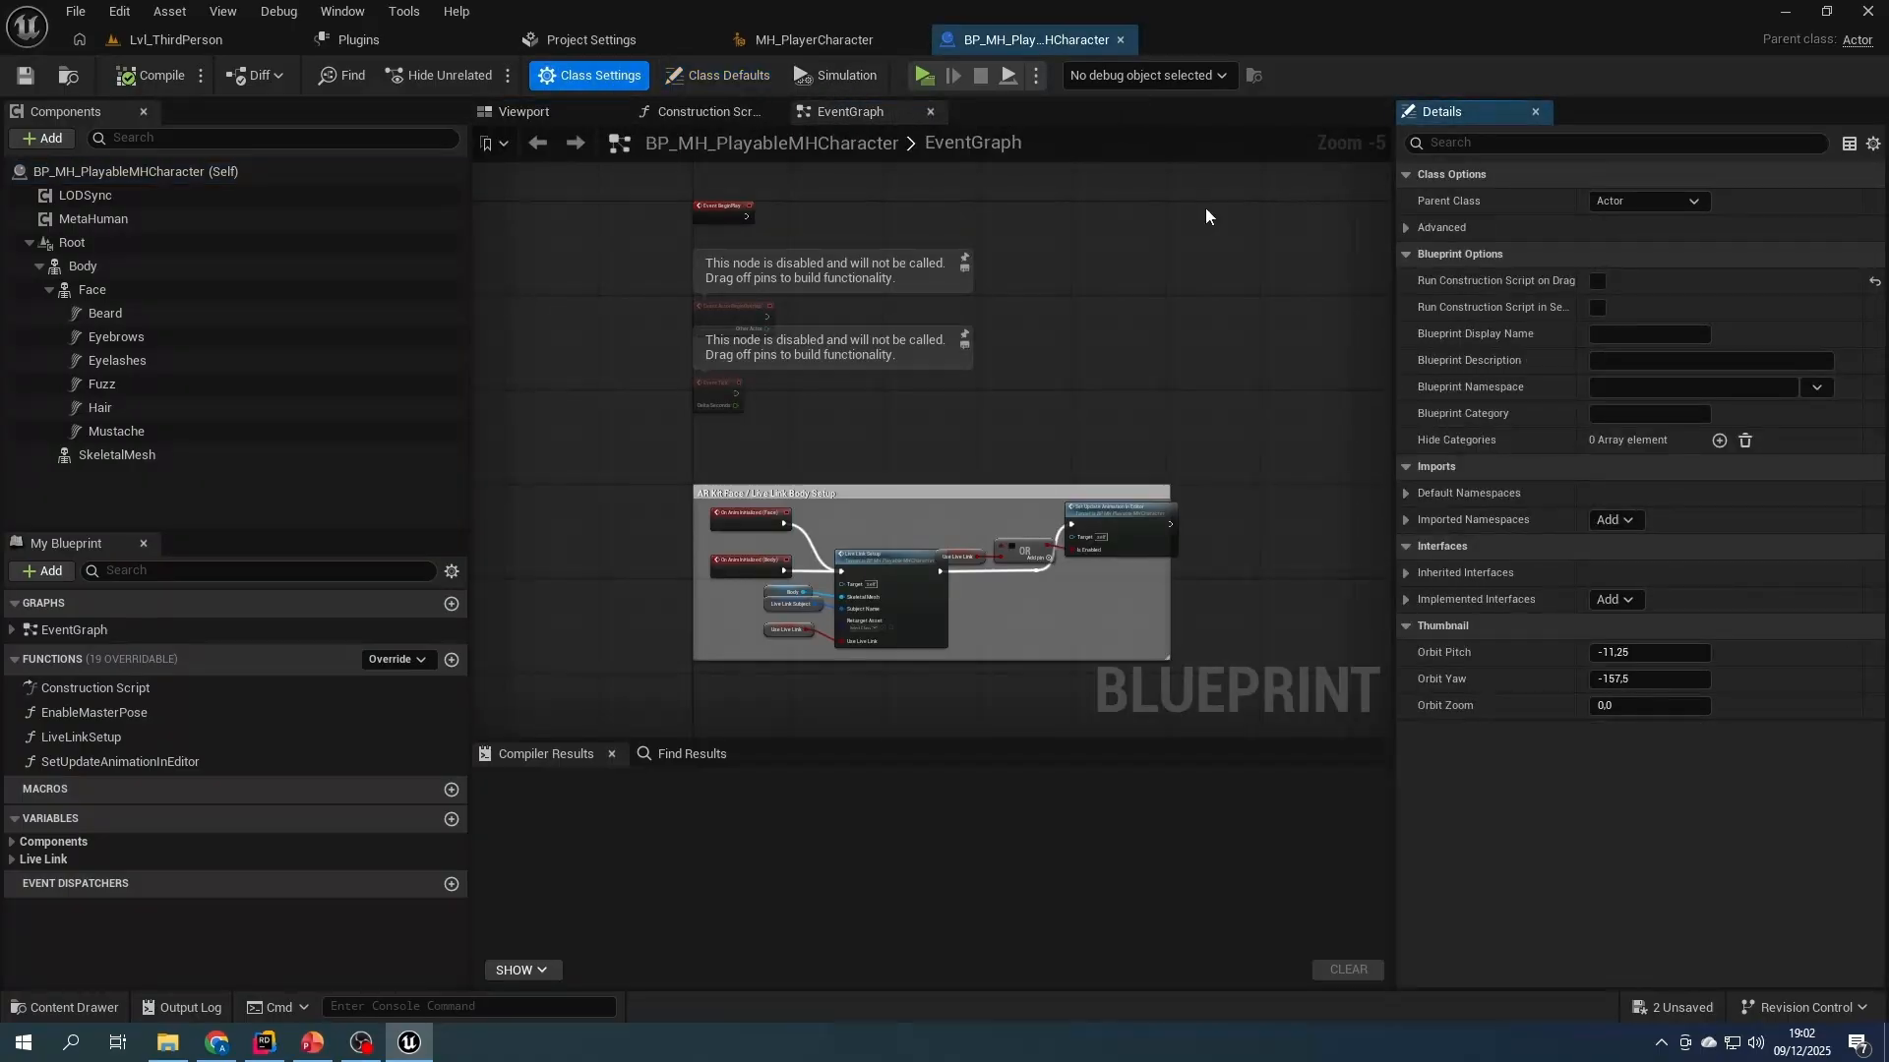
pyautogui.click(1609, 201)
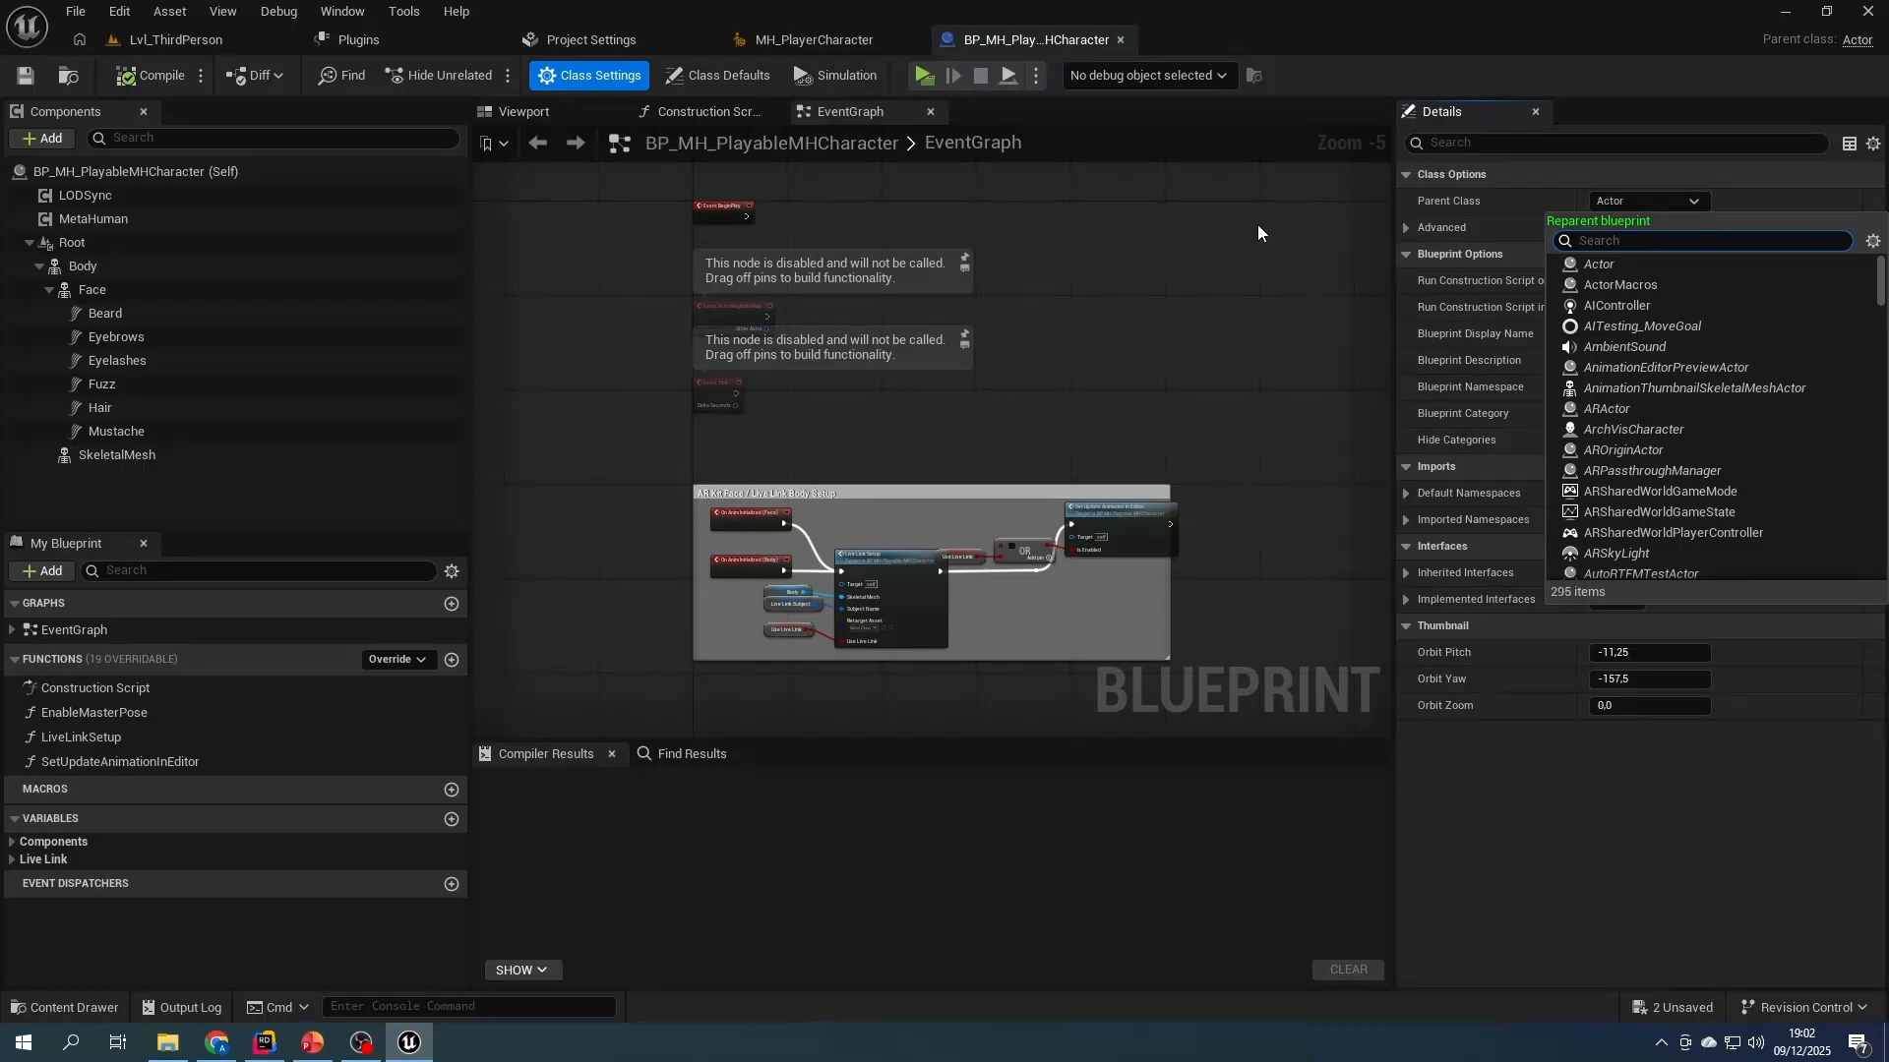
pyautogui.write('d')
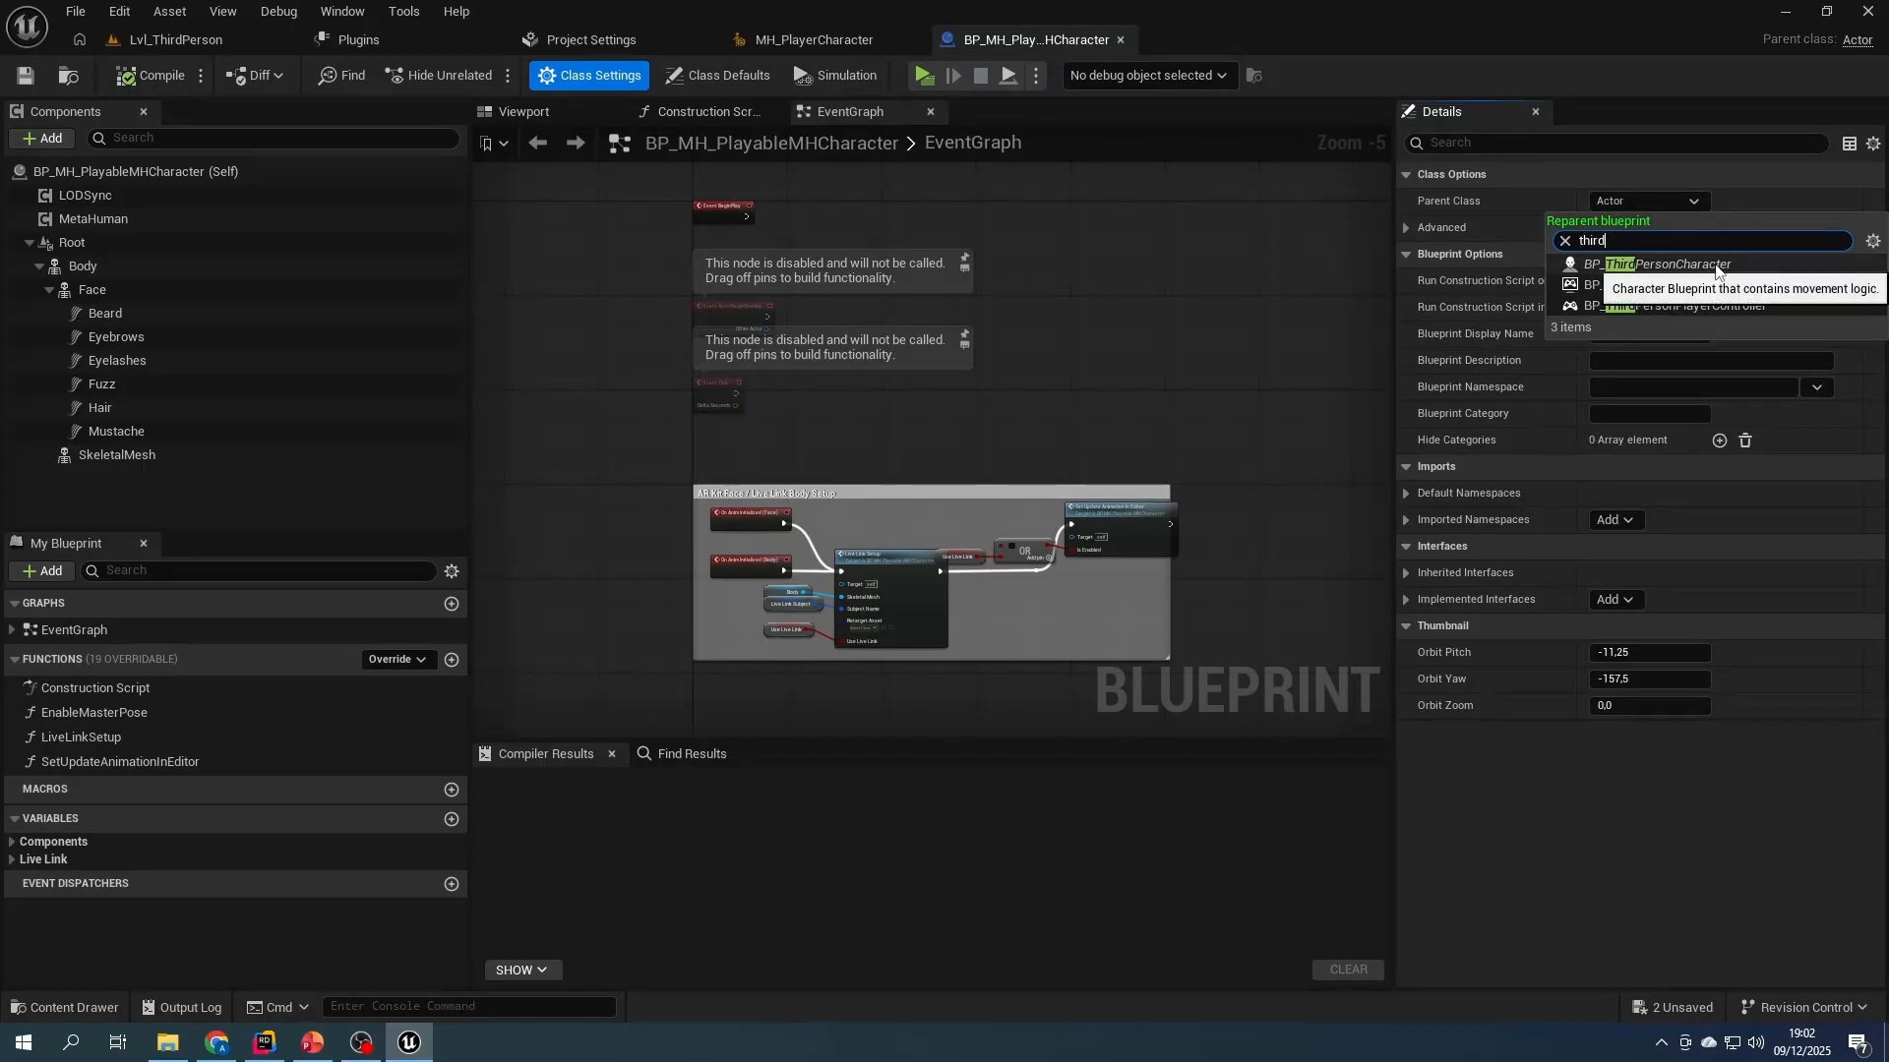
pyautogui.click(1675, 264)
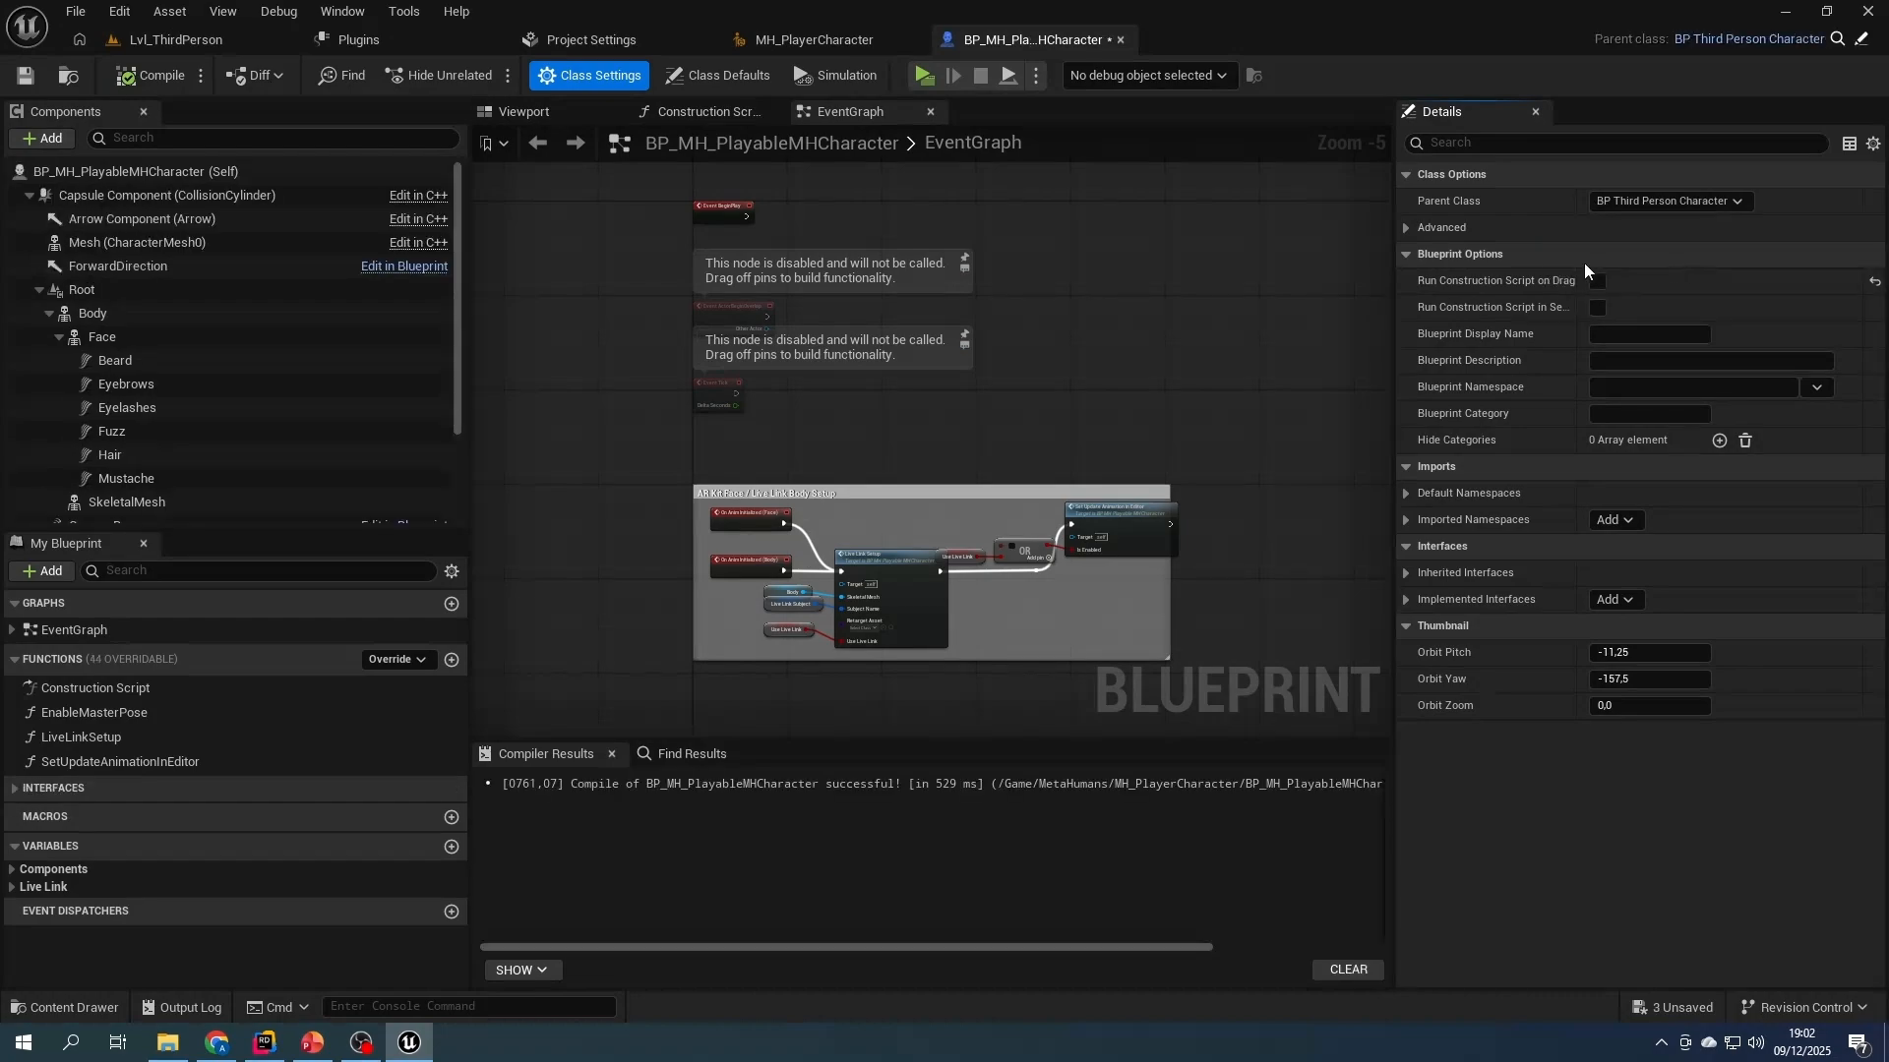
# - Attach the Root component under Mesh (CharacterMesh0) and reset Root's location and rotation to their defaults
pyautogui.click(531, 112)
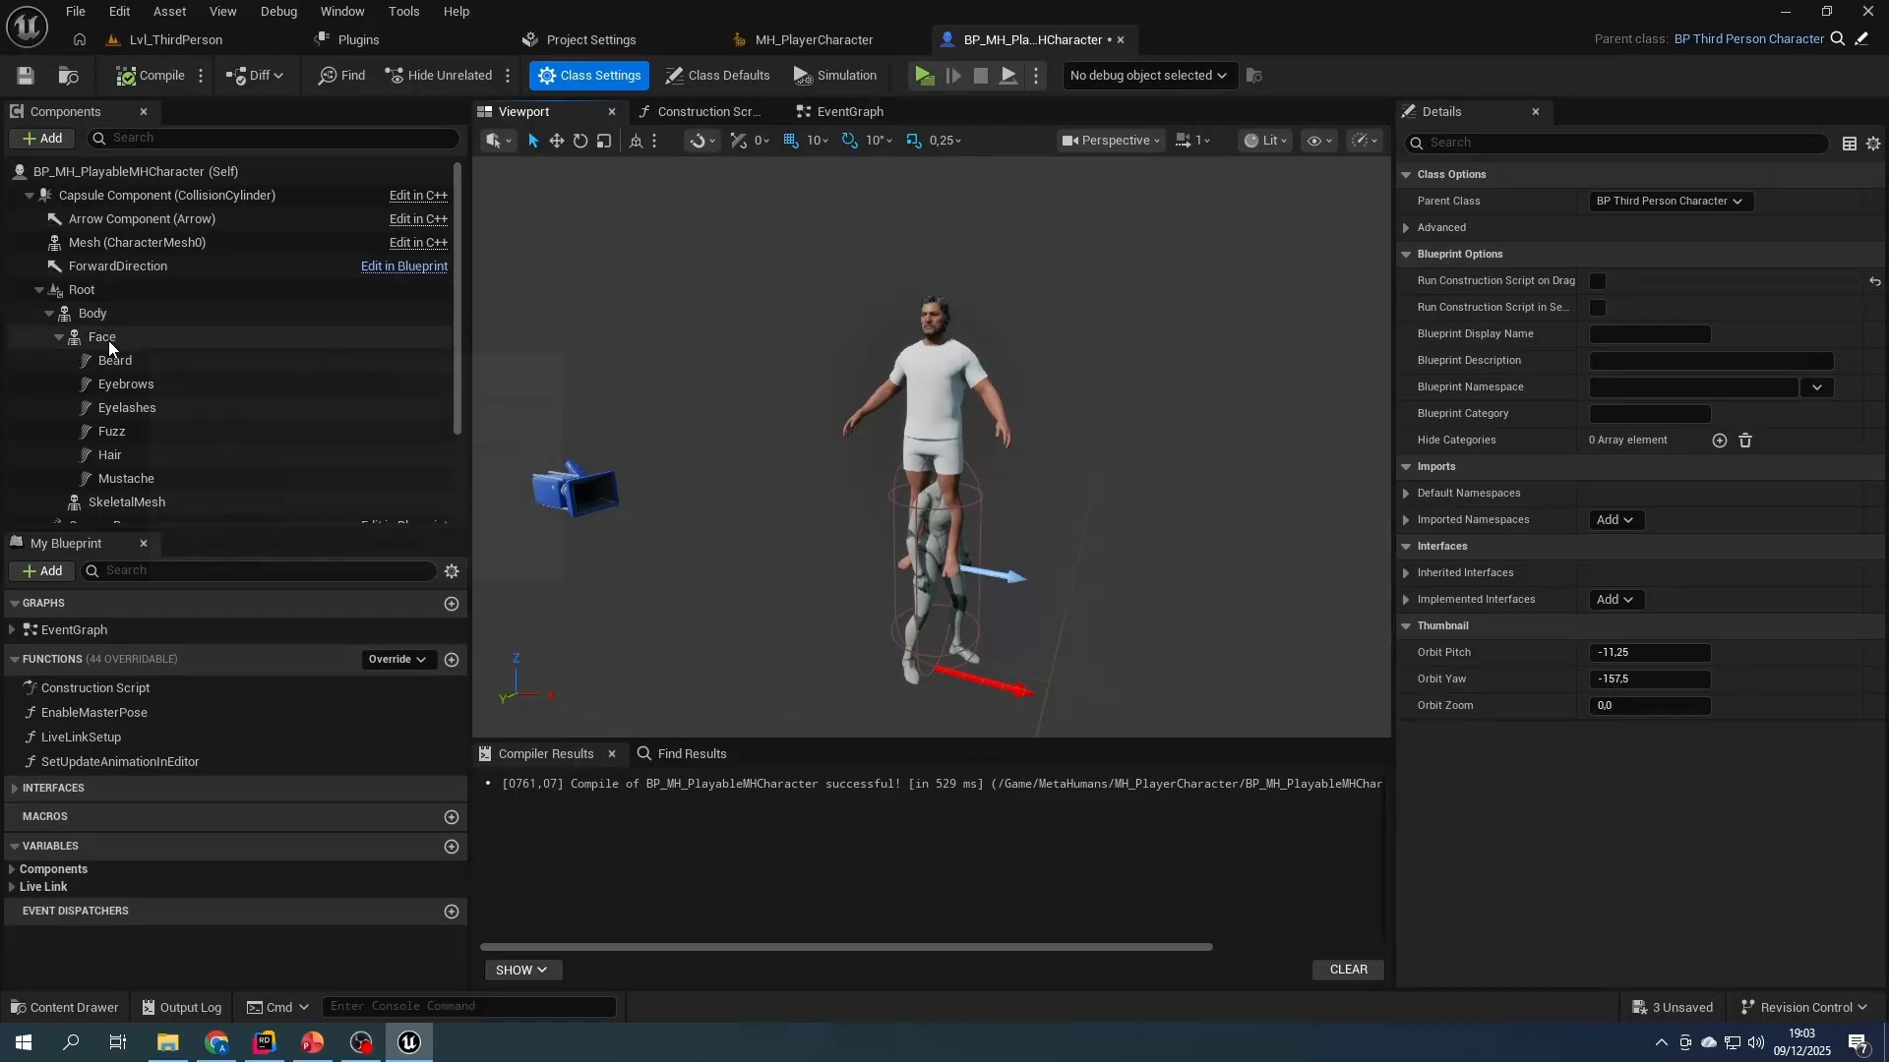
pyautogui.moveTo(83, 291); pyautogui.dragTo(105, 242)
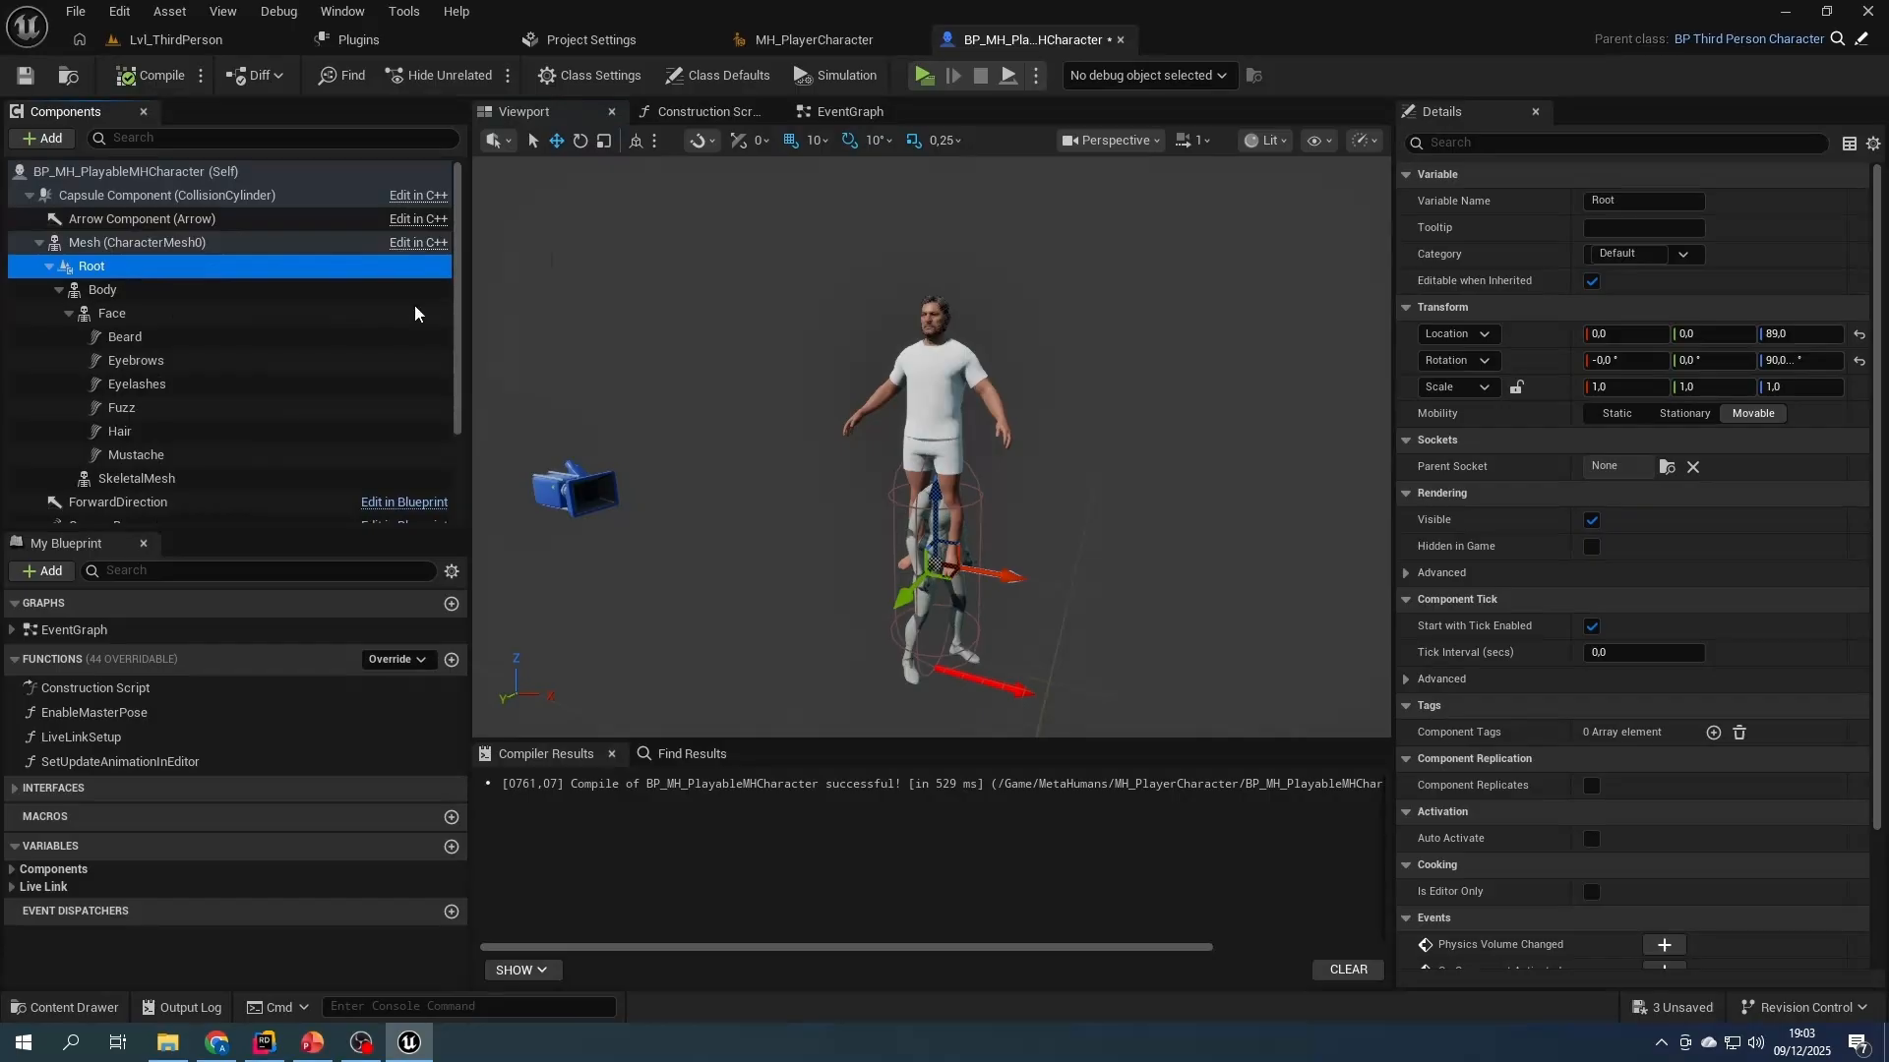
pyautogui.click(1859, 335)
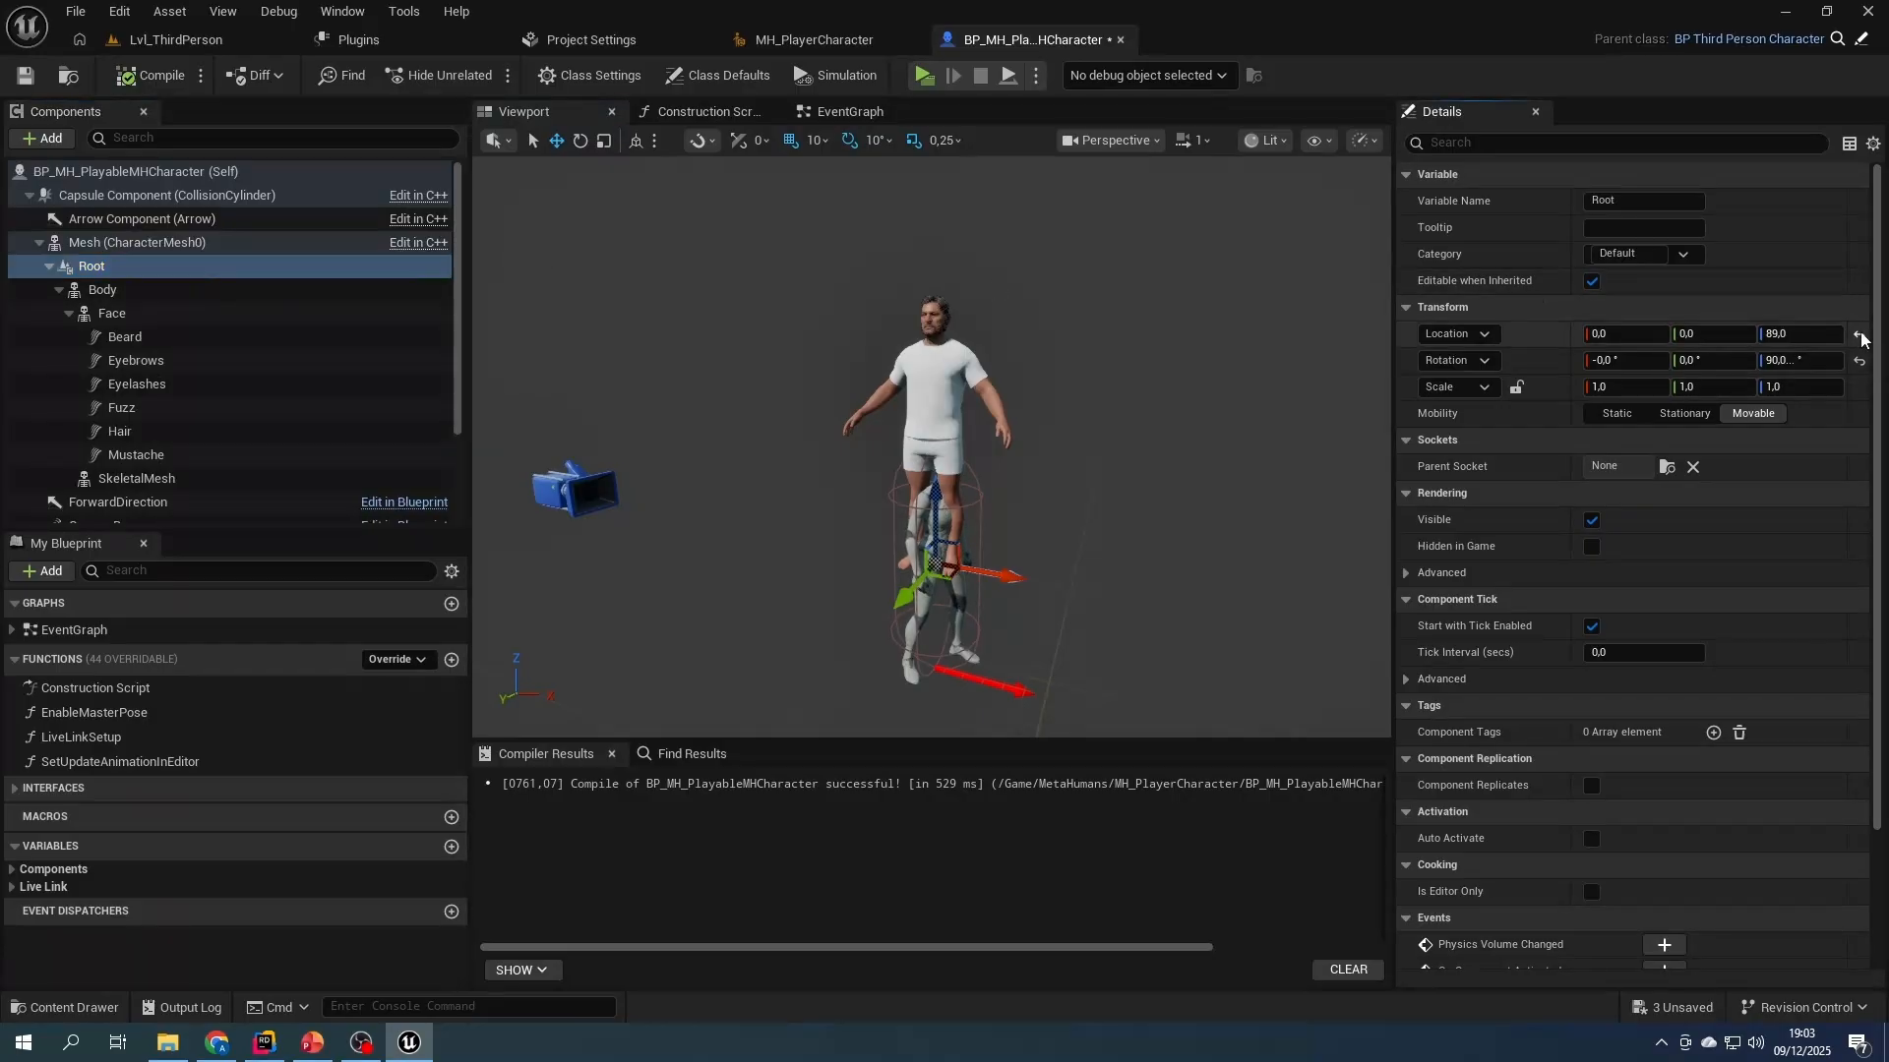
pyautogui.click(1859, 361)
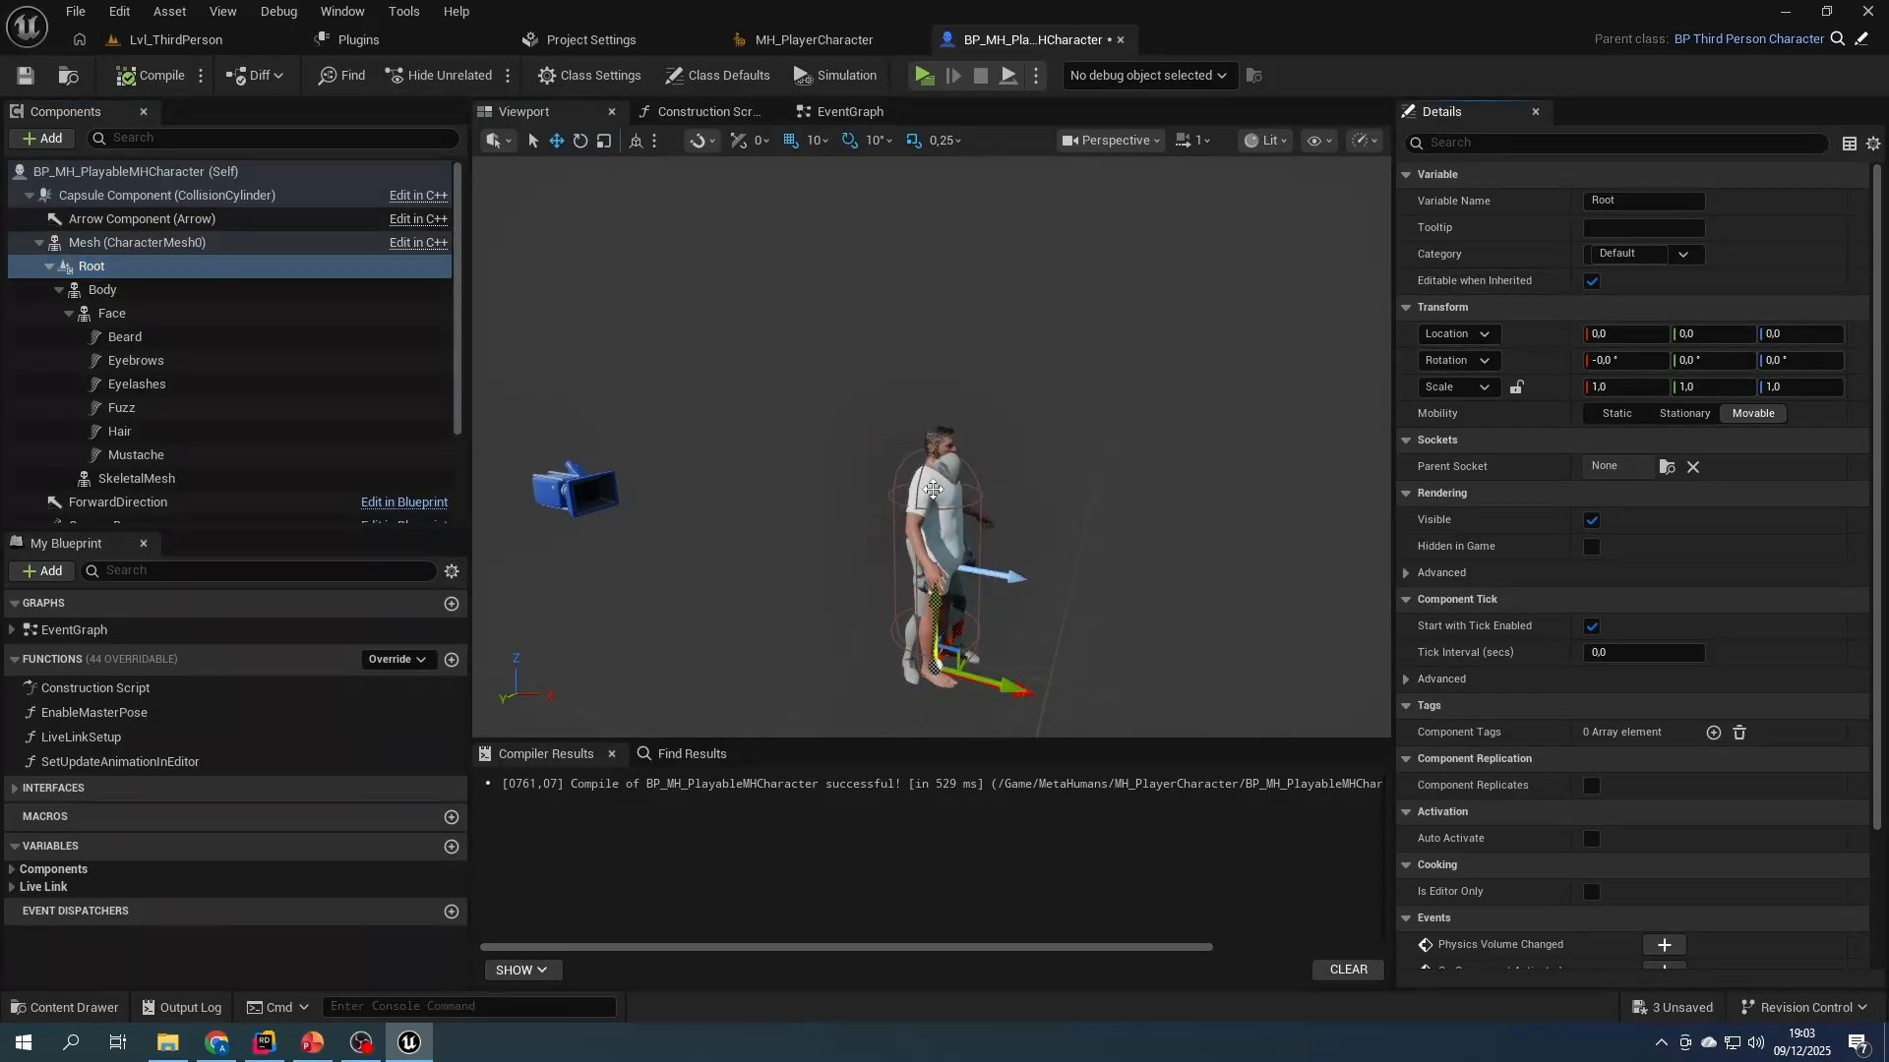
# - Turn off visibility for the inherited Mesh (CharacterMesh0) component, and compile and save the blueprint
pyautogui.click(109, 242)
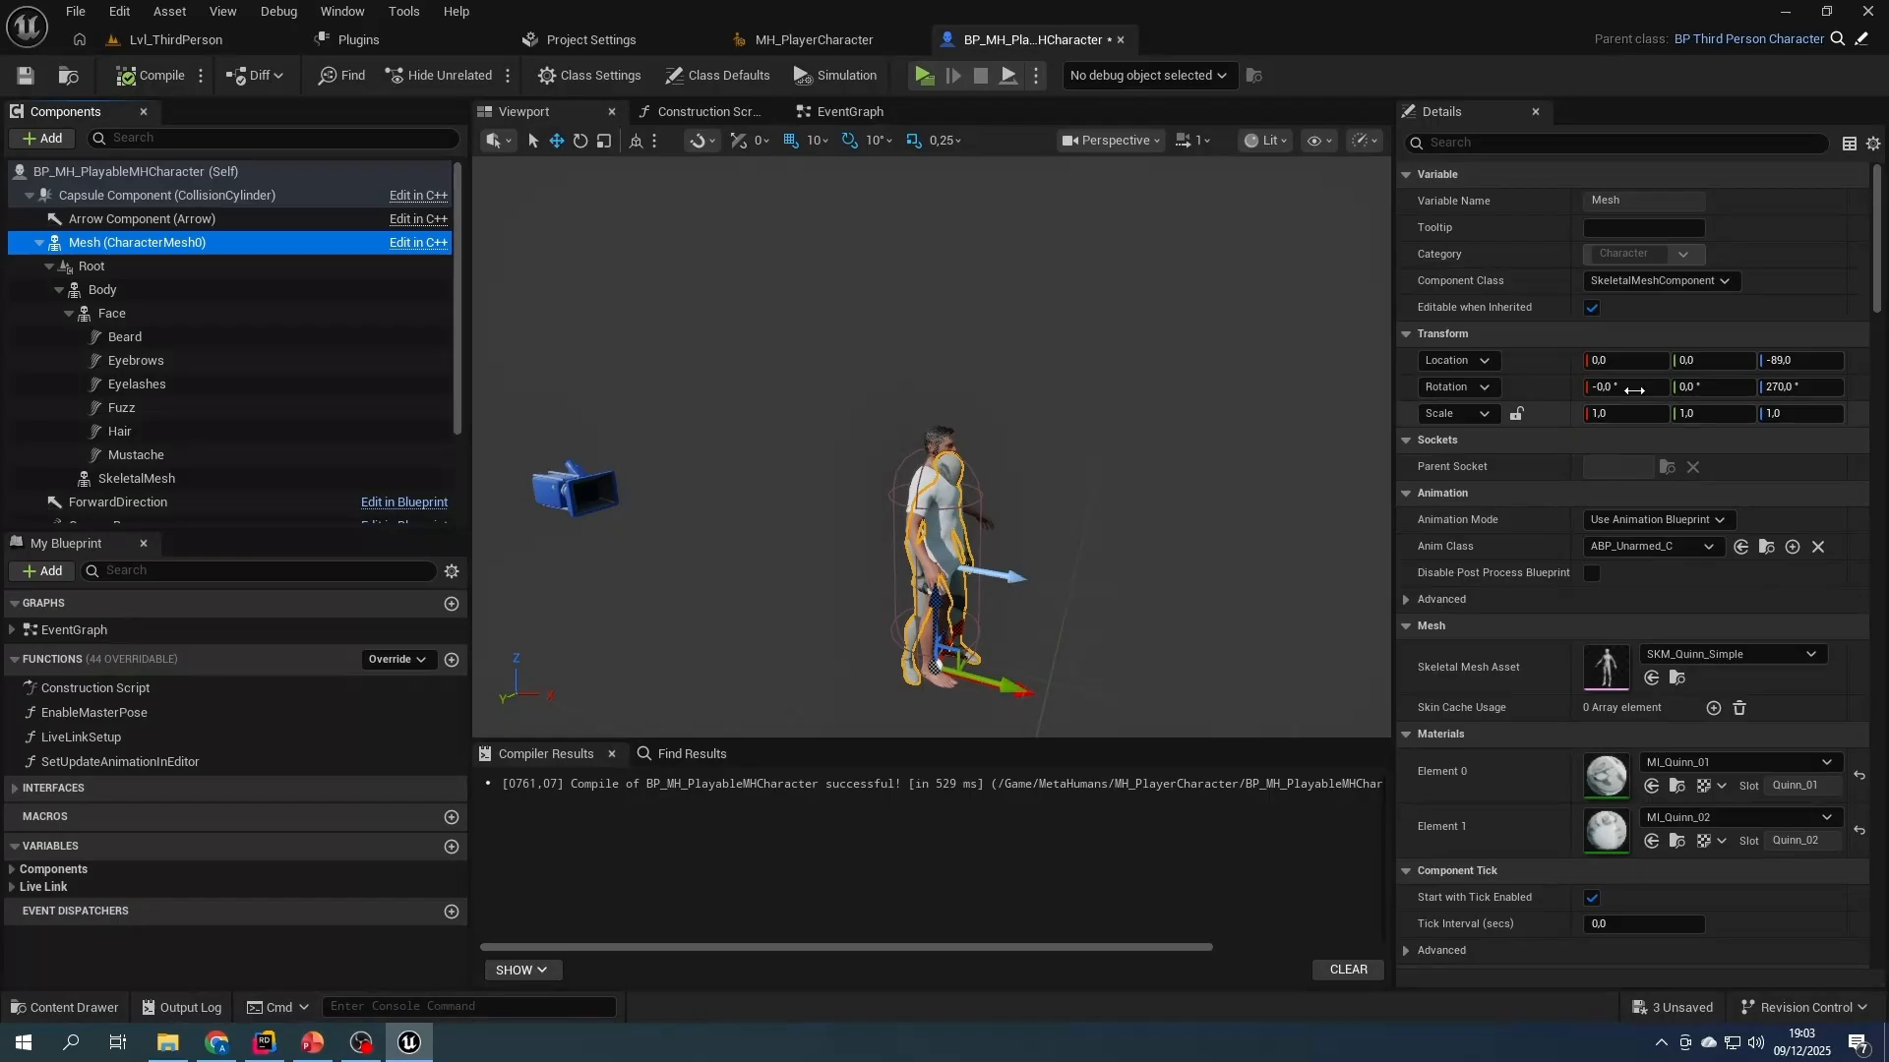
pyautogui.click(1526, 144)
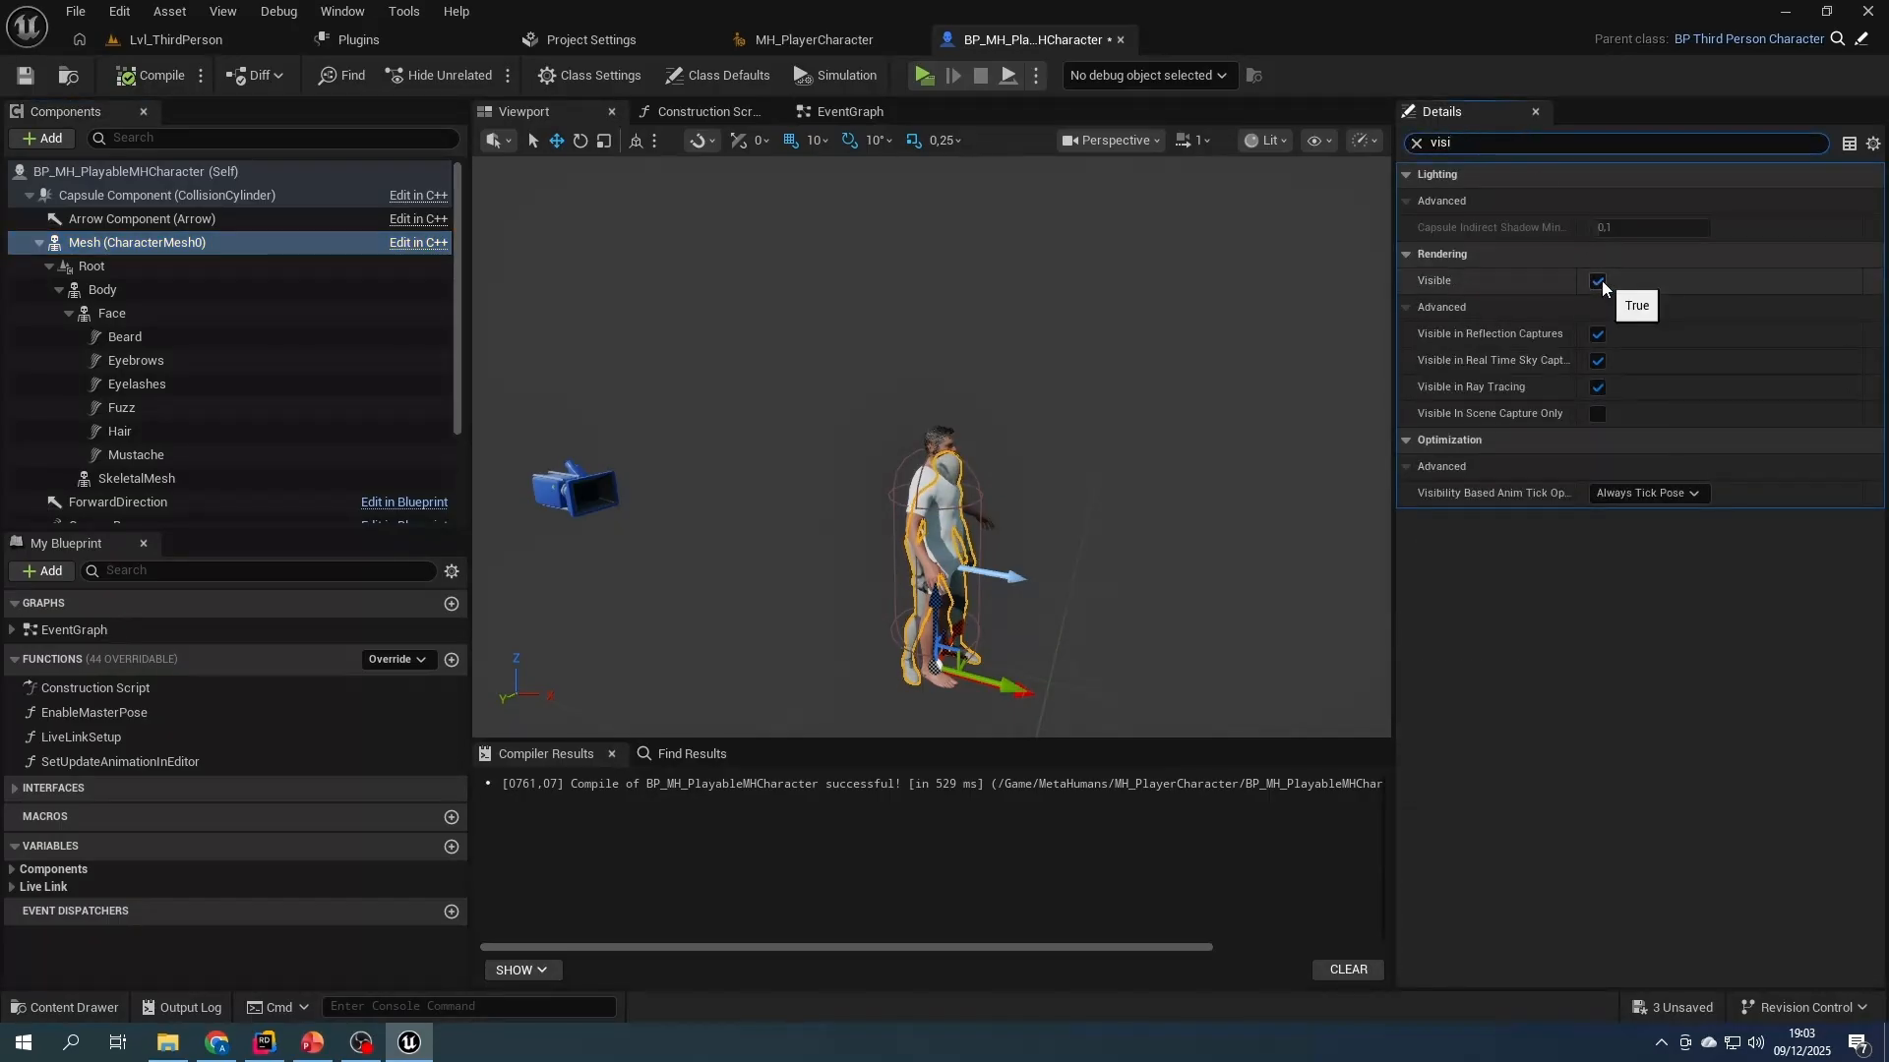
pyautogui.click(1597, 280)
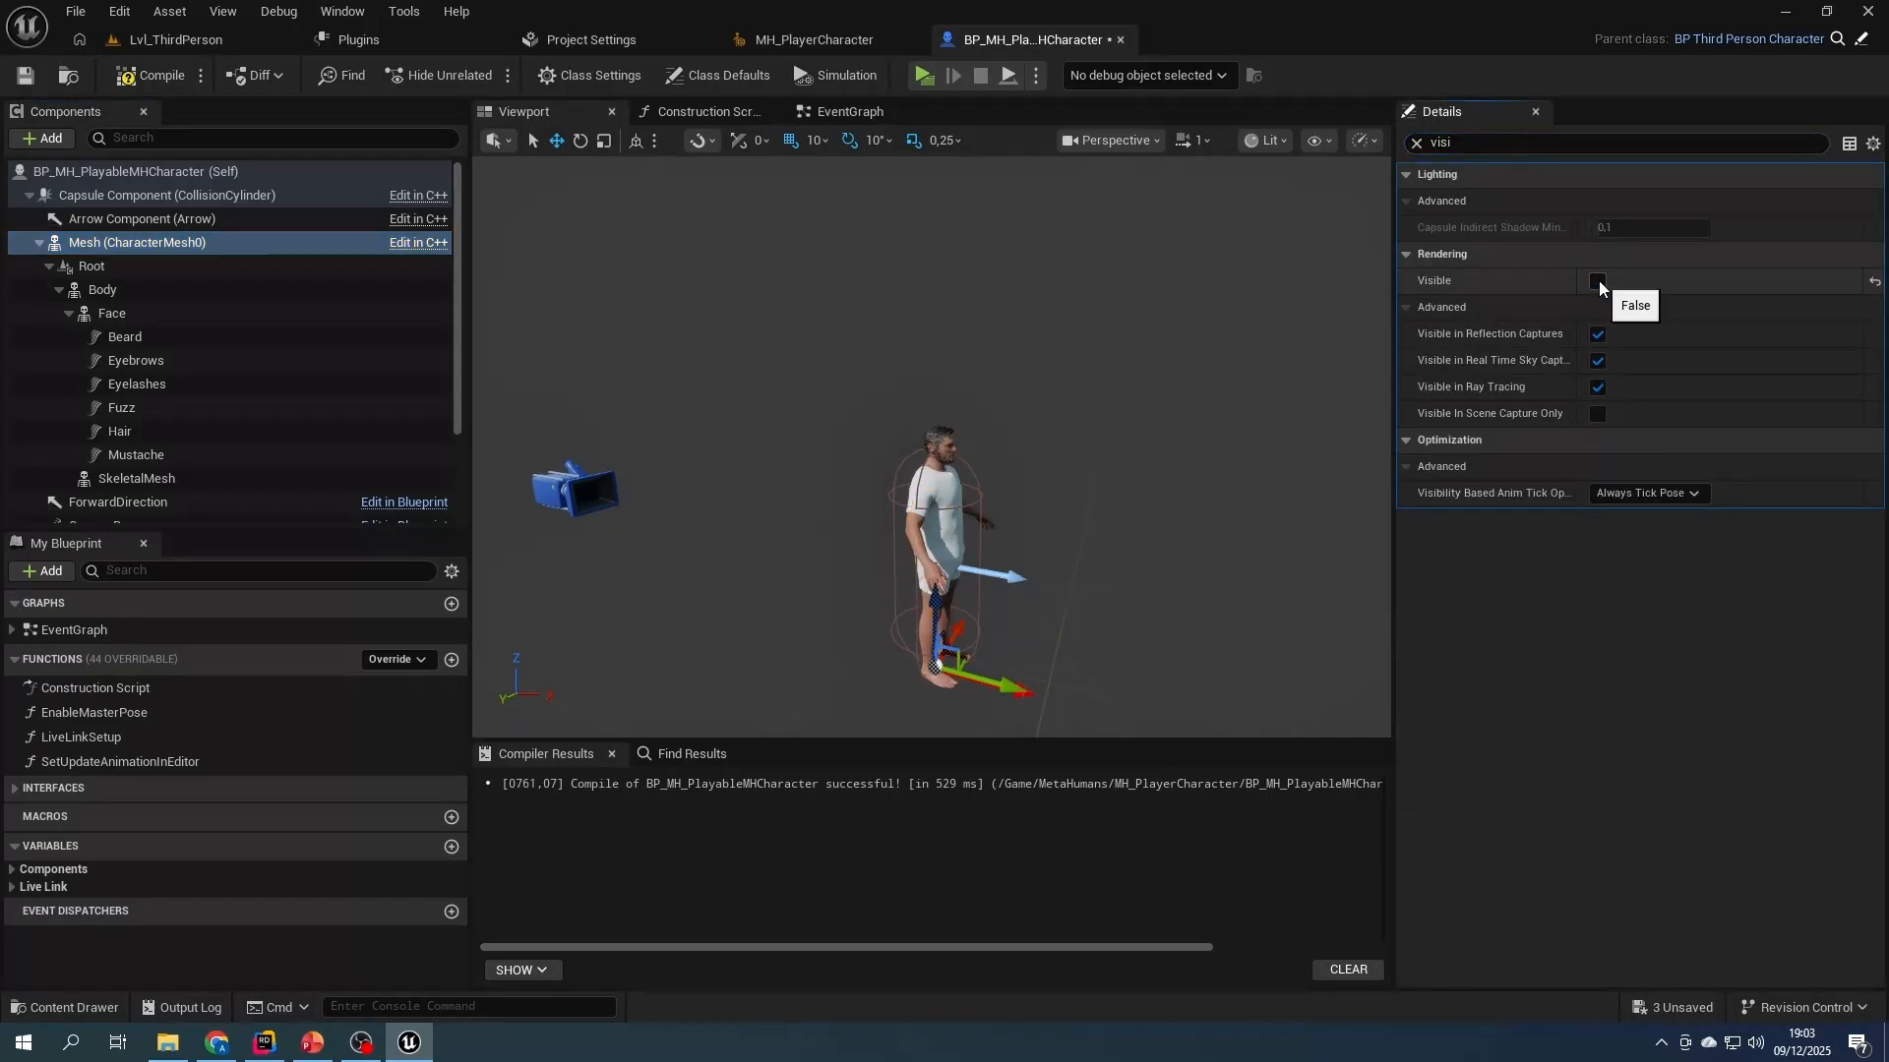
pyautogui.click(1418, 143)
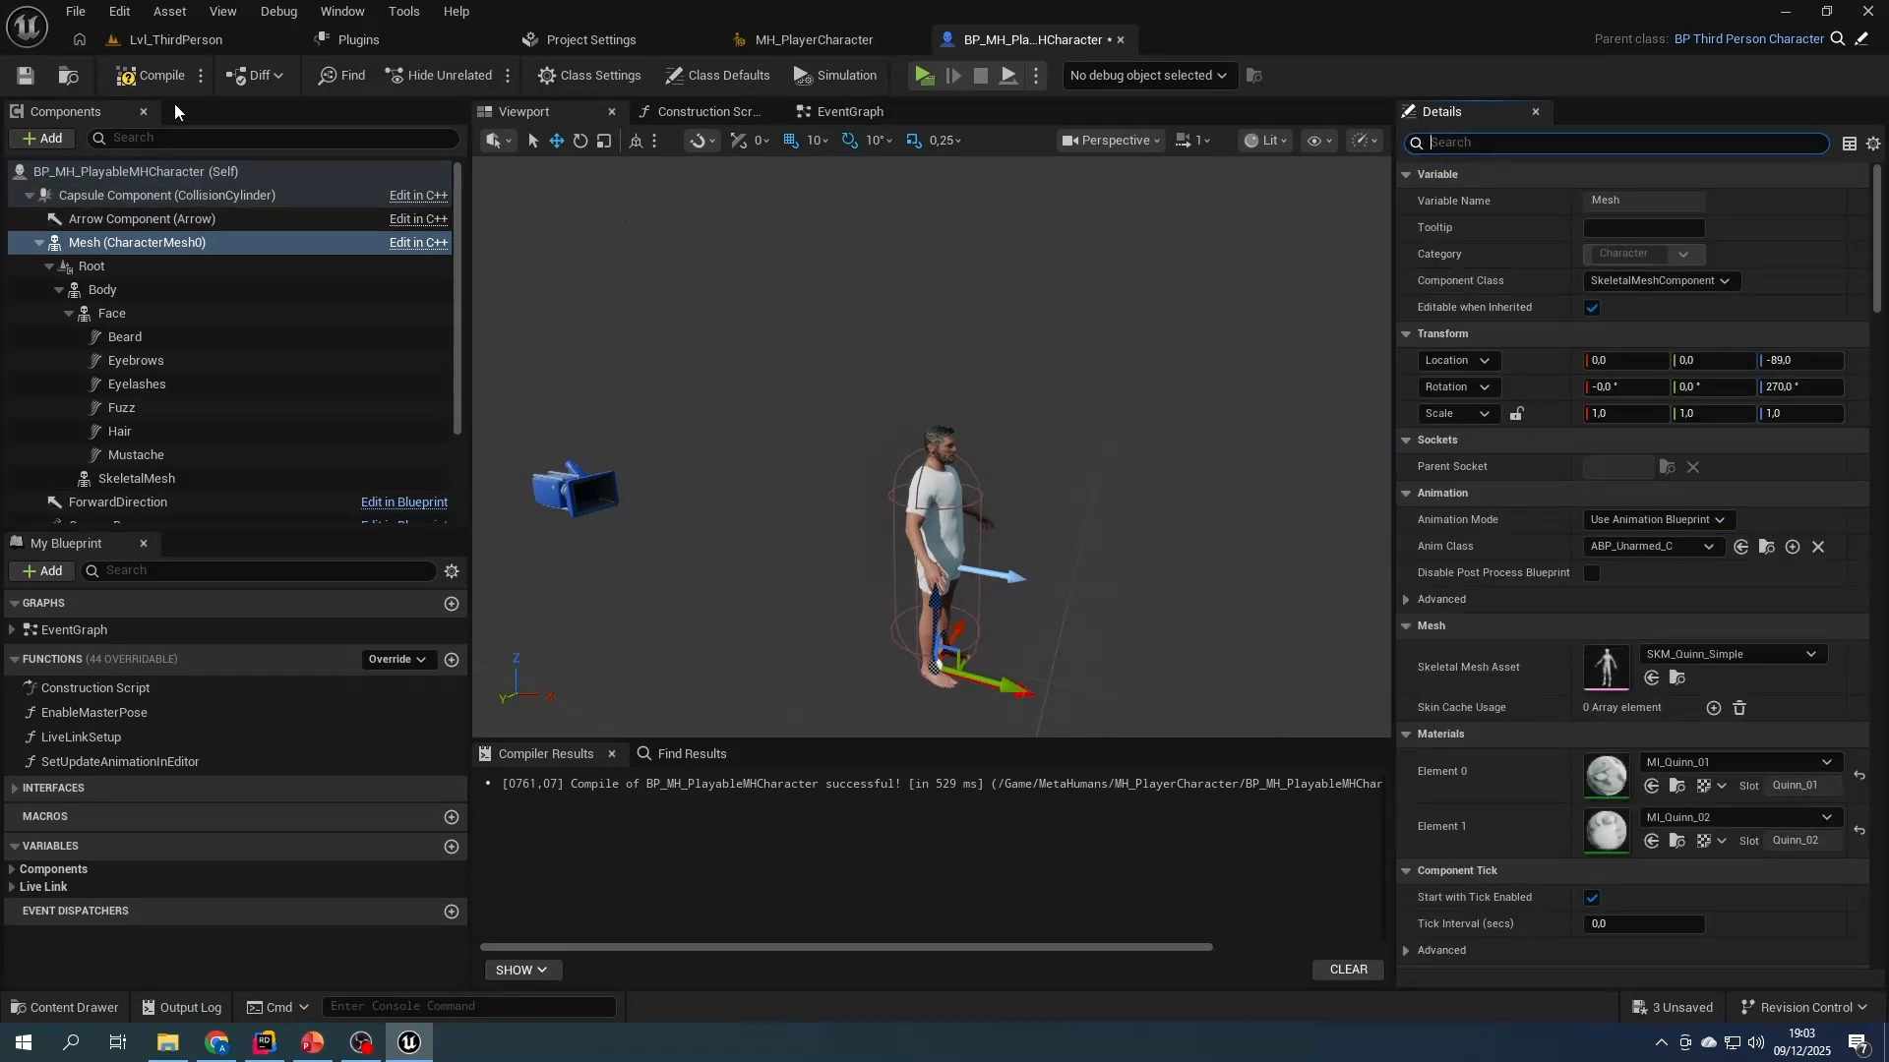
pyautogui.click(151, 79)
pyautogui.click(25, 77)
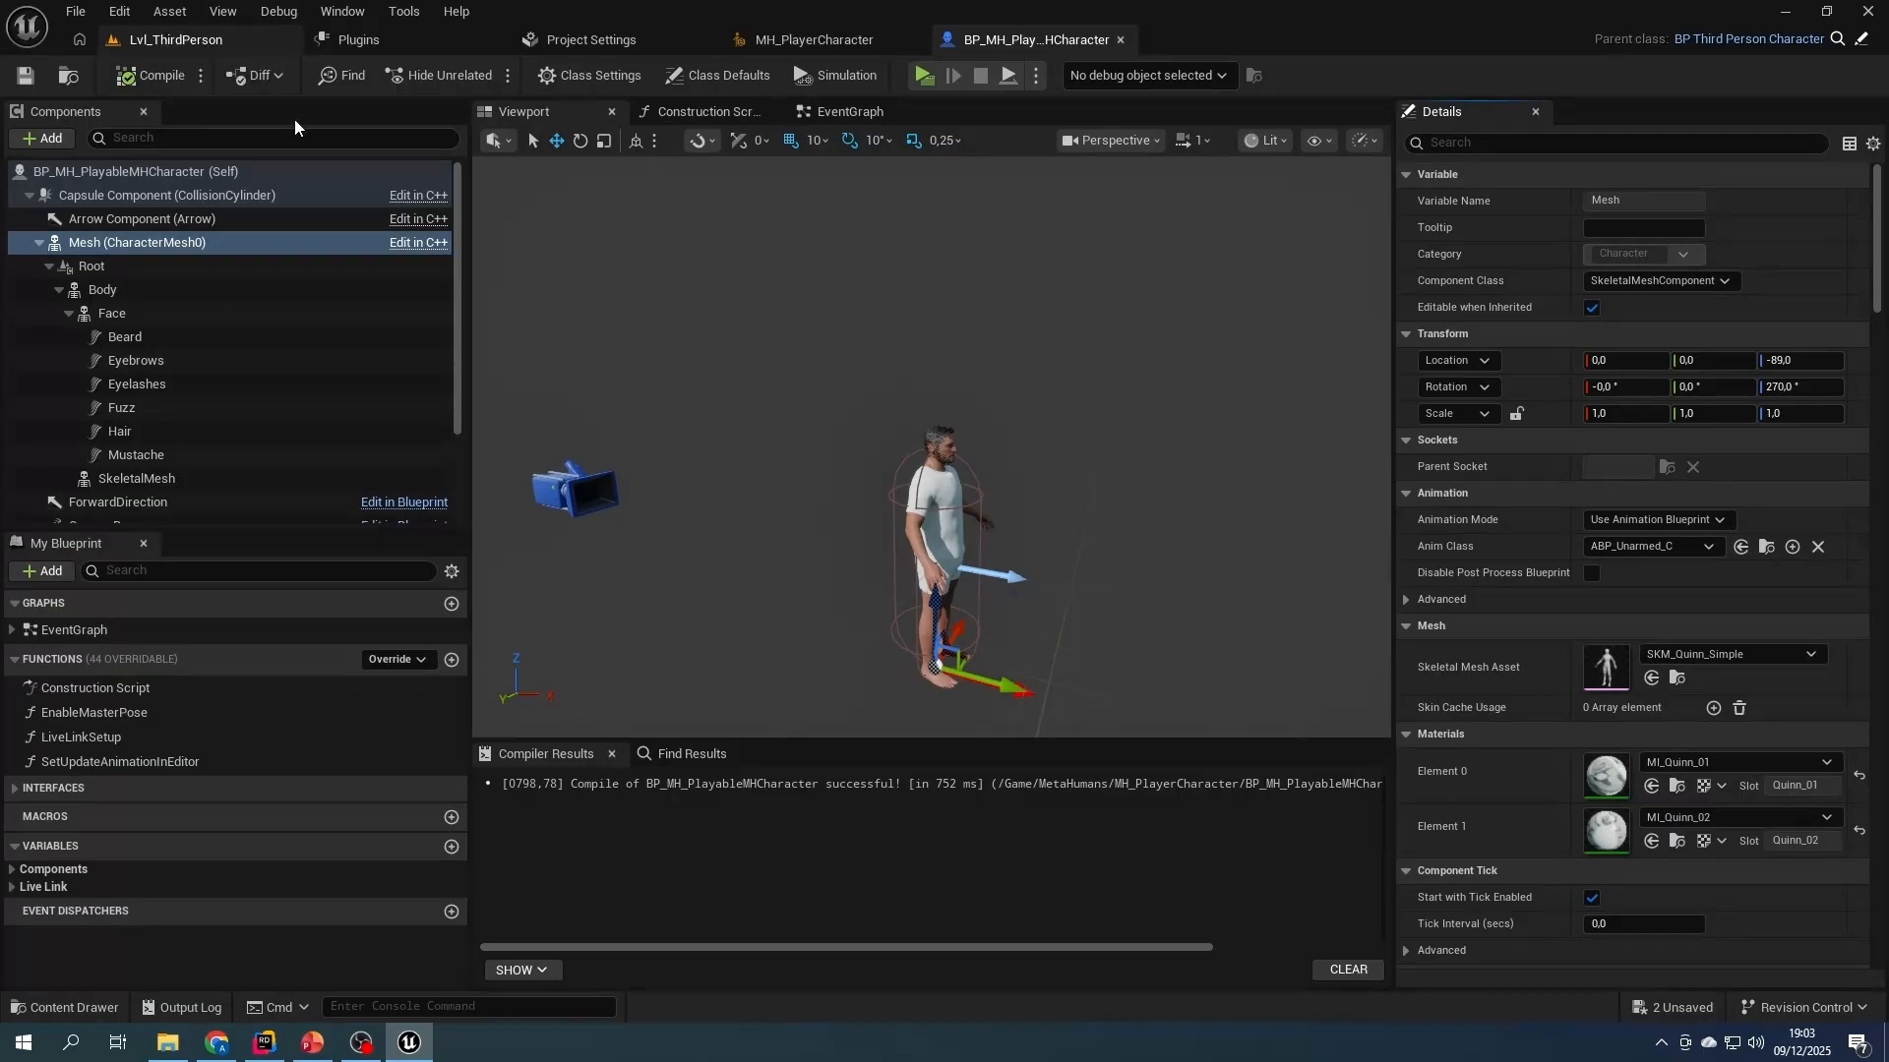
# - Locate the mesh's ABP_Unarmed animation blueprint and start retargeting its animations to SKM_MH_PlayerCharacter_BodyMesh
pyautogui.click(1765, 546)
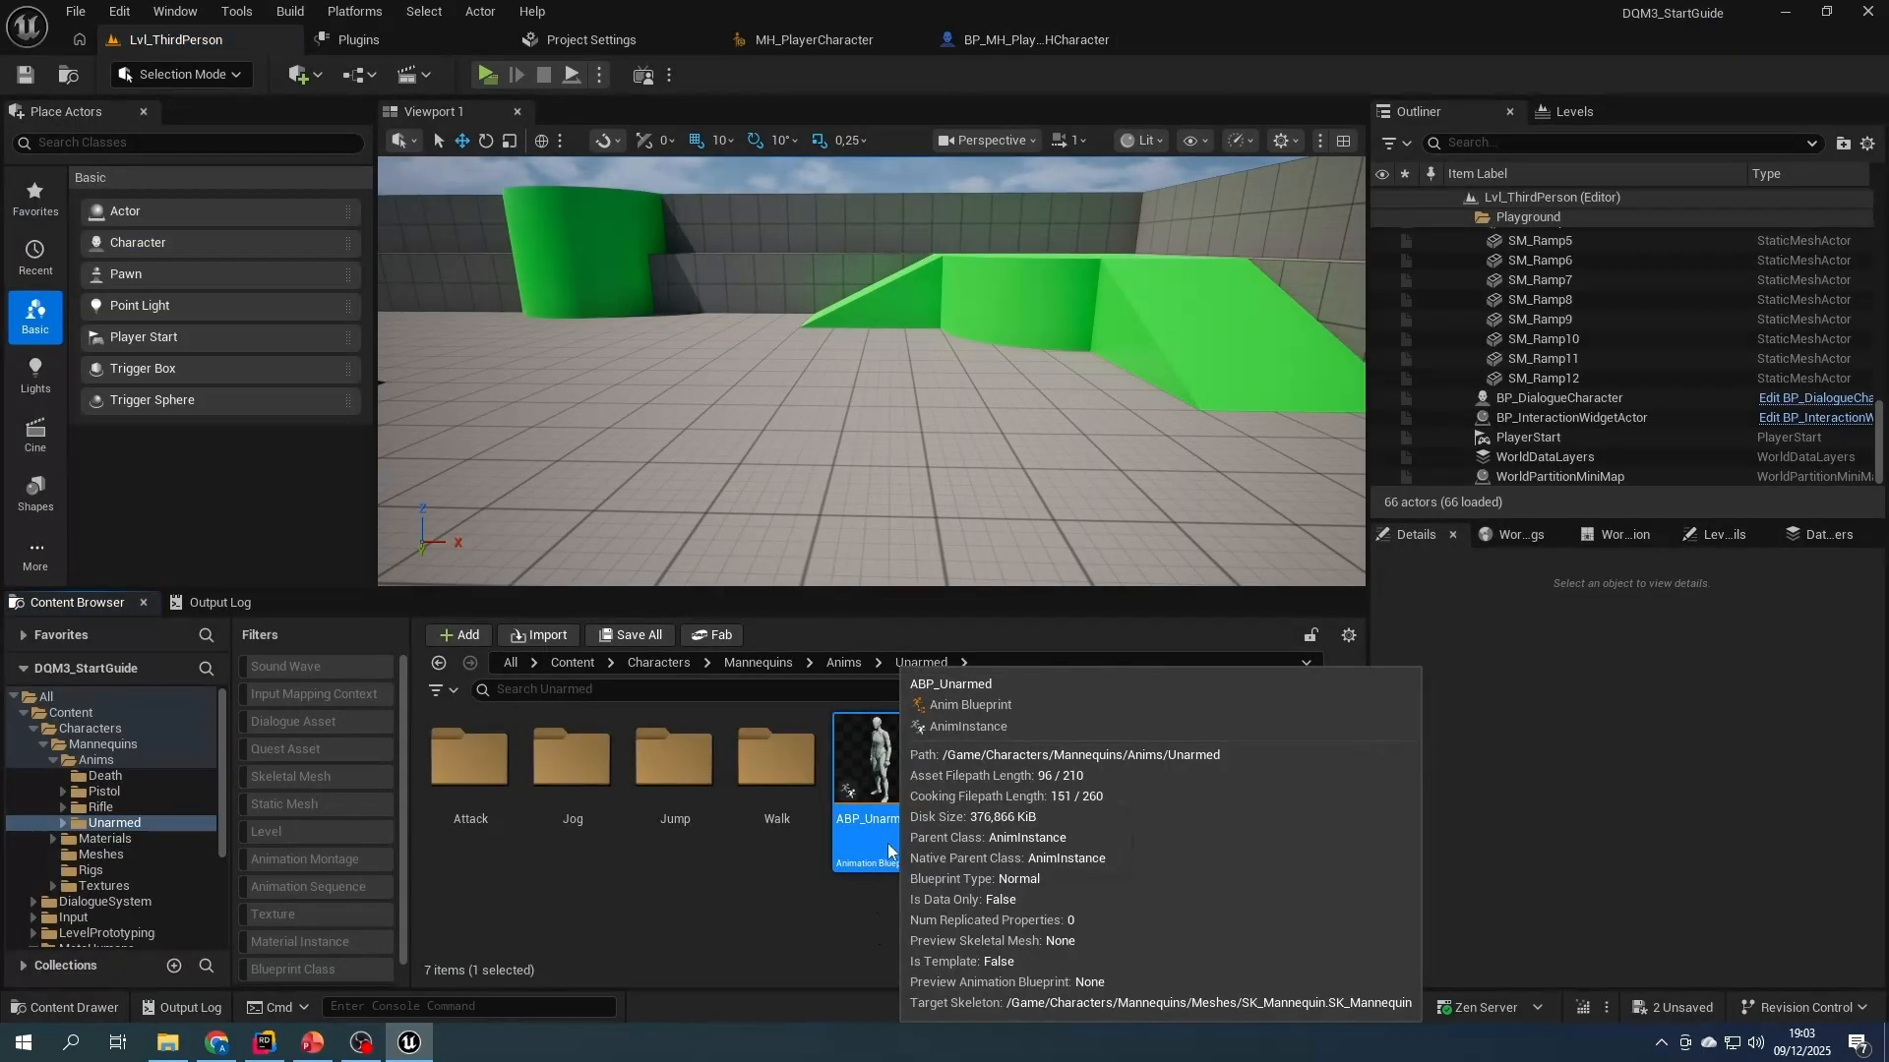
pyautogui.rightClick(885, 841)
pyautogui.click(1010, 215)
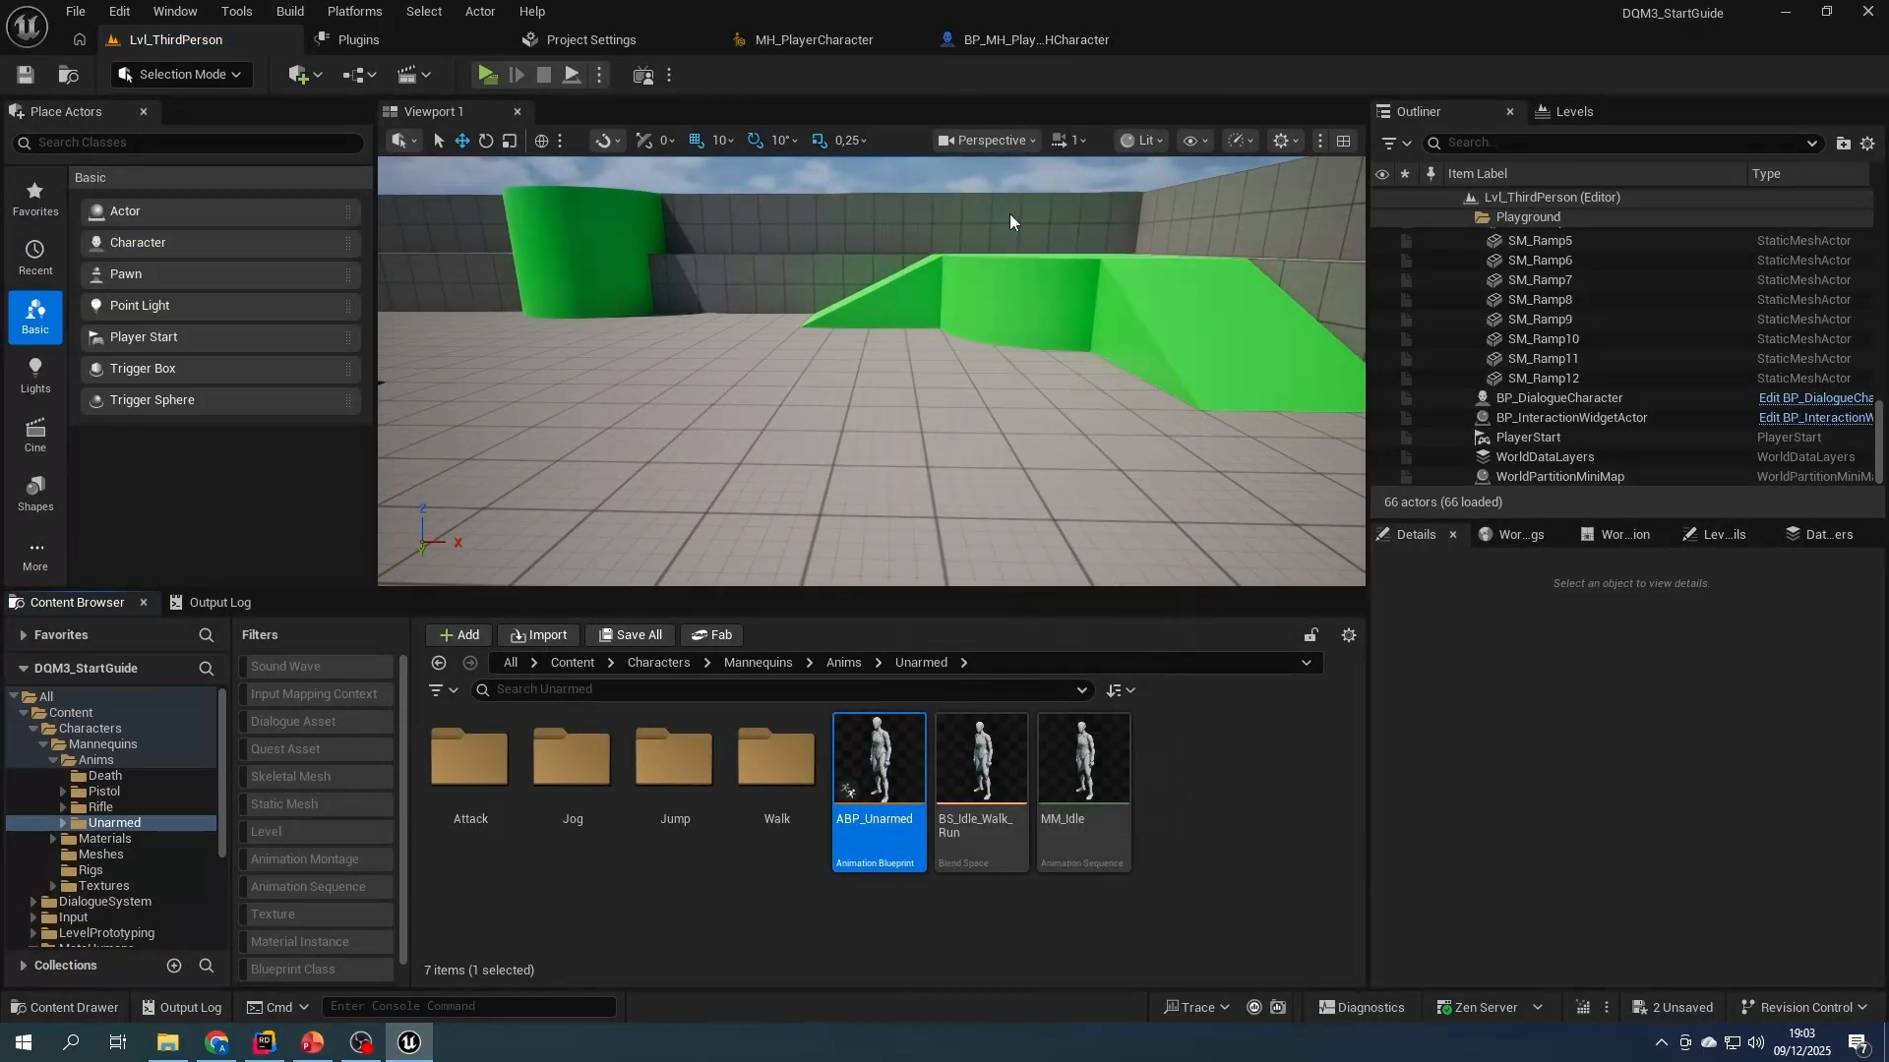
pyautogui.click(1402, 298)
pyautogui.write('mh')
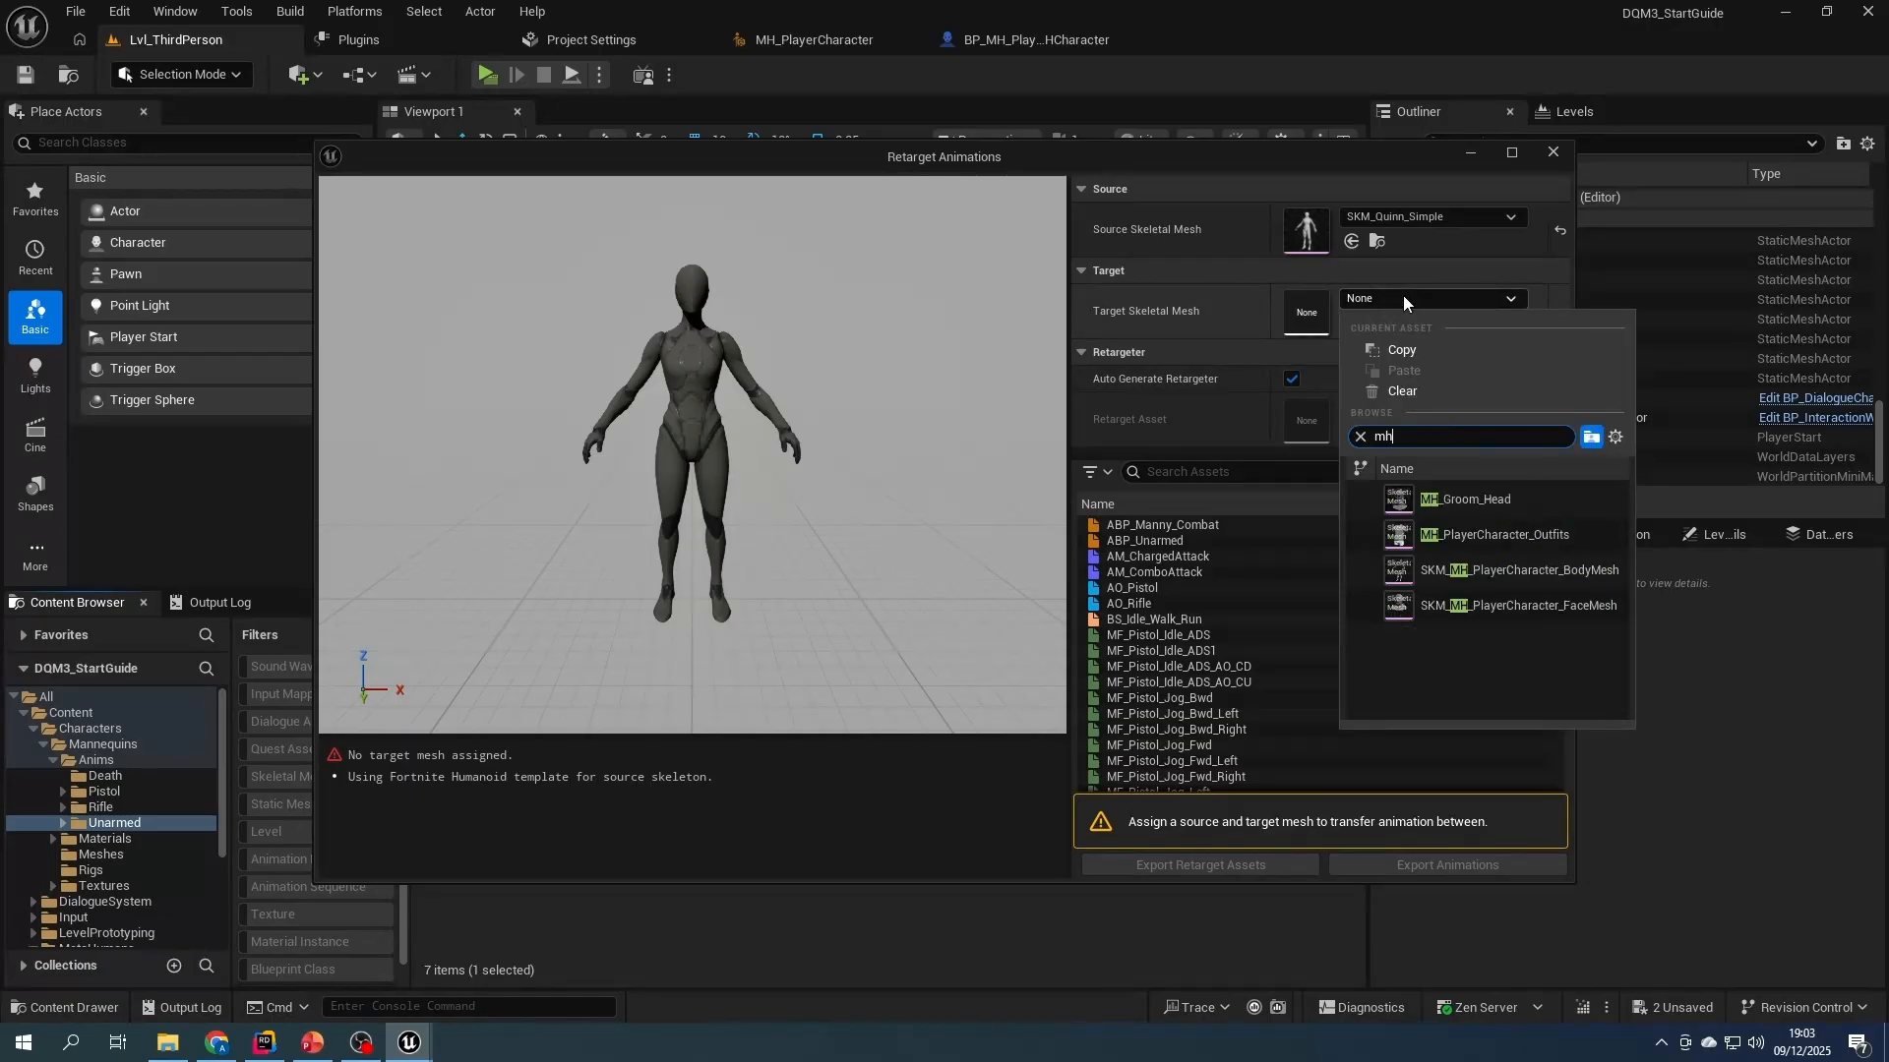
pyautogui.click(1515, 568)
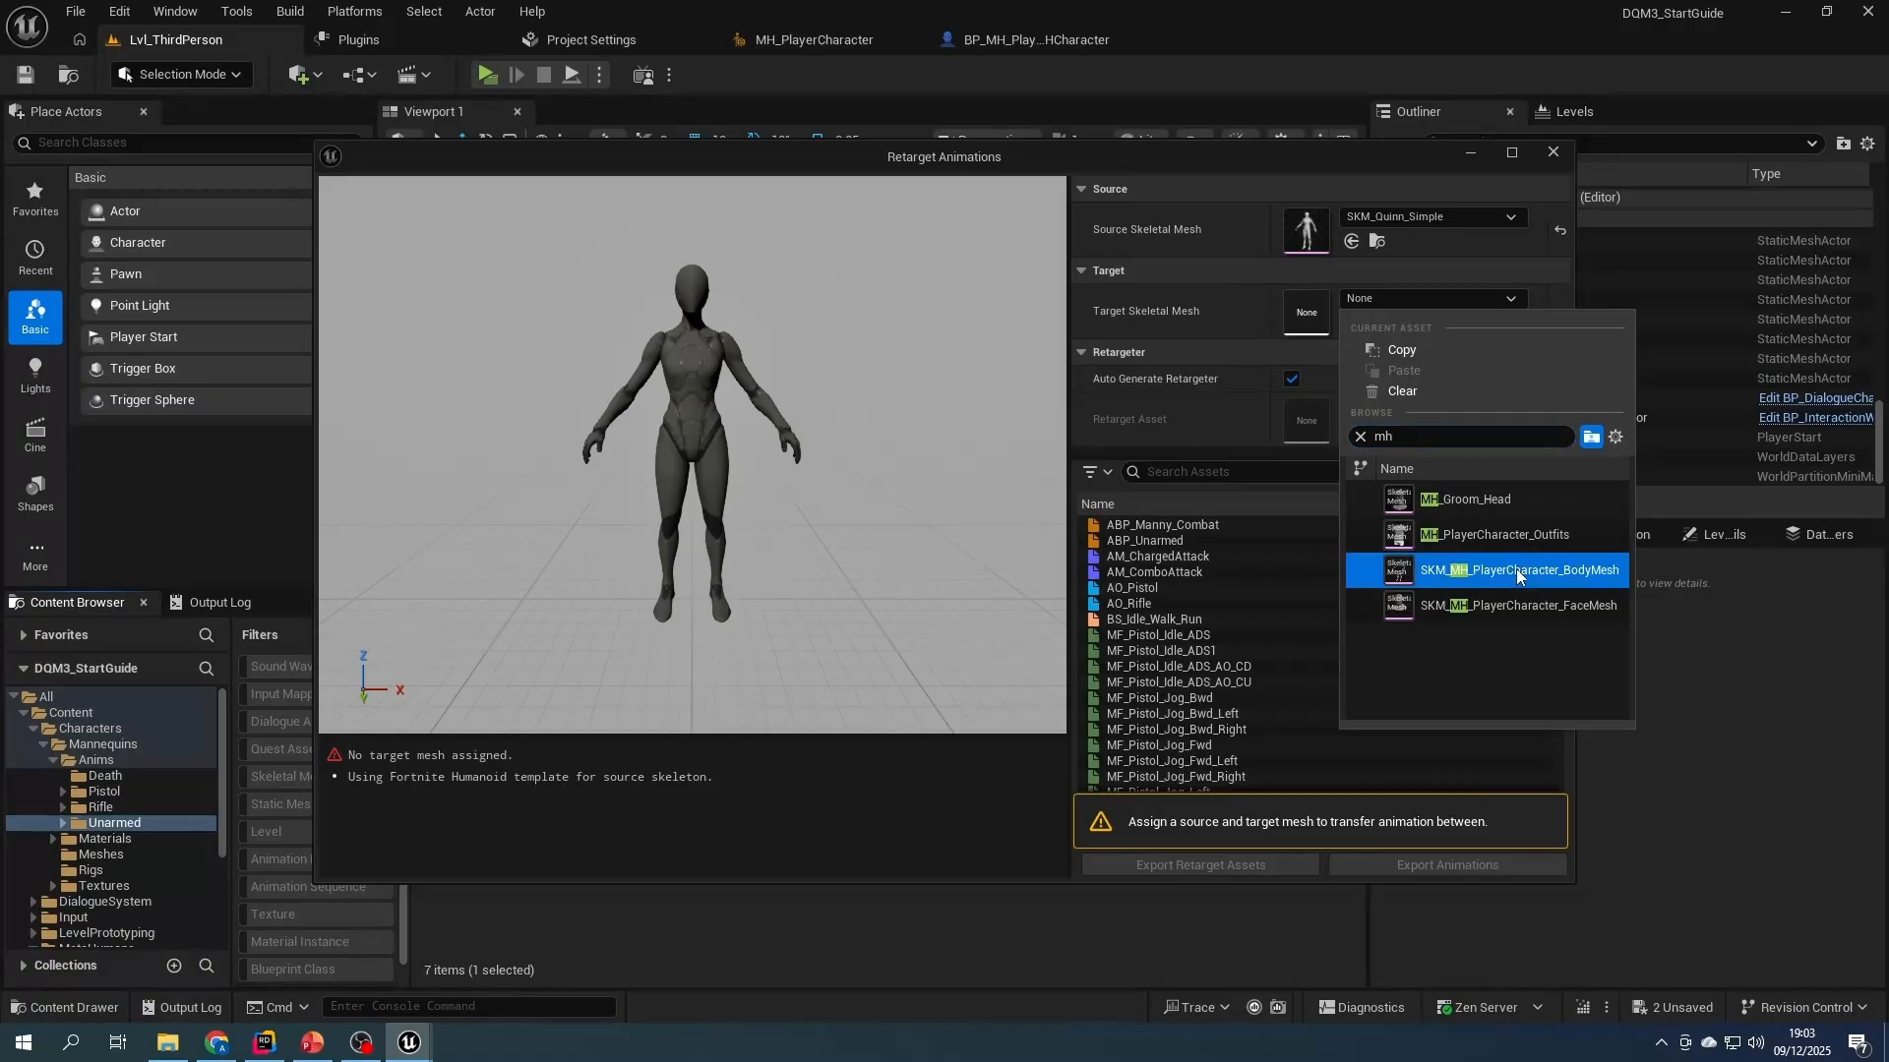
# - Choose ABP_Unarmed for animation export and create an RT_Anims folder under Content as the export destination
pyautogui.click(1161, 541)
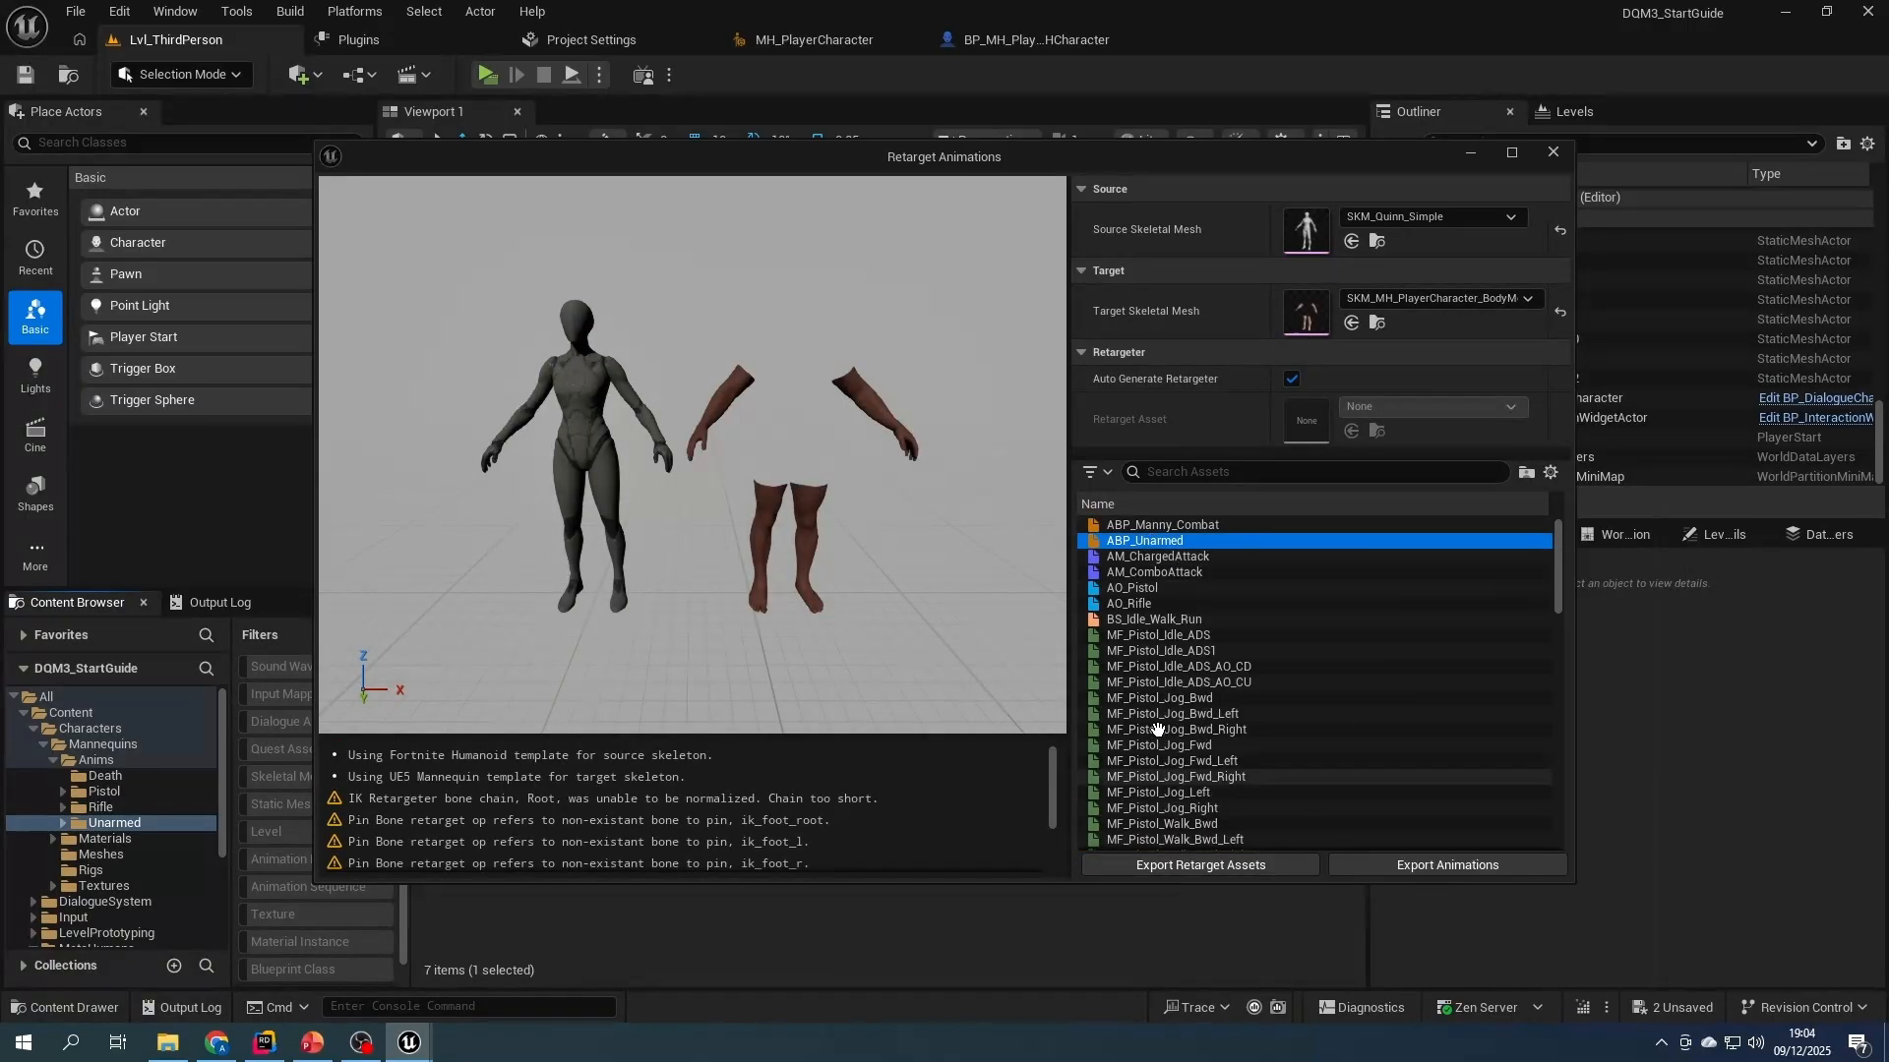
pyautogui.click(1438, 864)
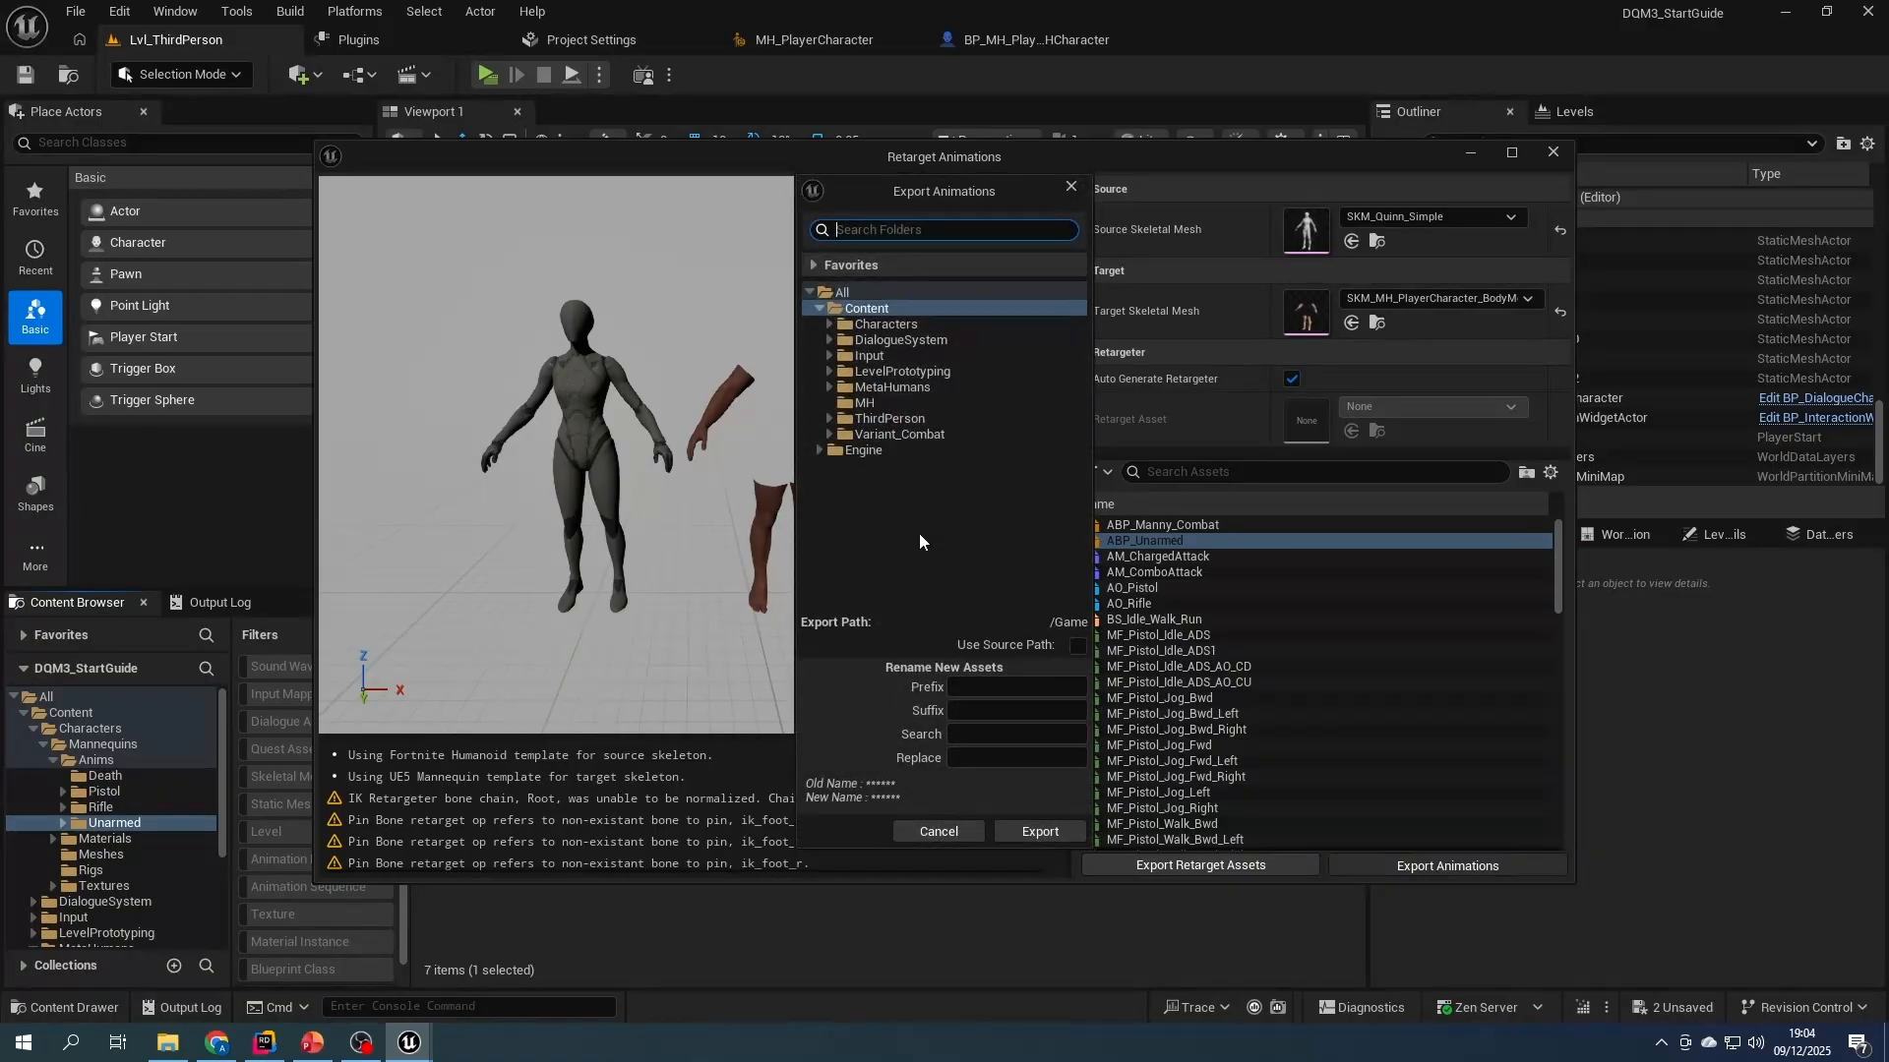
pyautogui.rightClick(877, 476)
pyautogui.rightClick(870, 309)
pyautogui.click(939, 327)
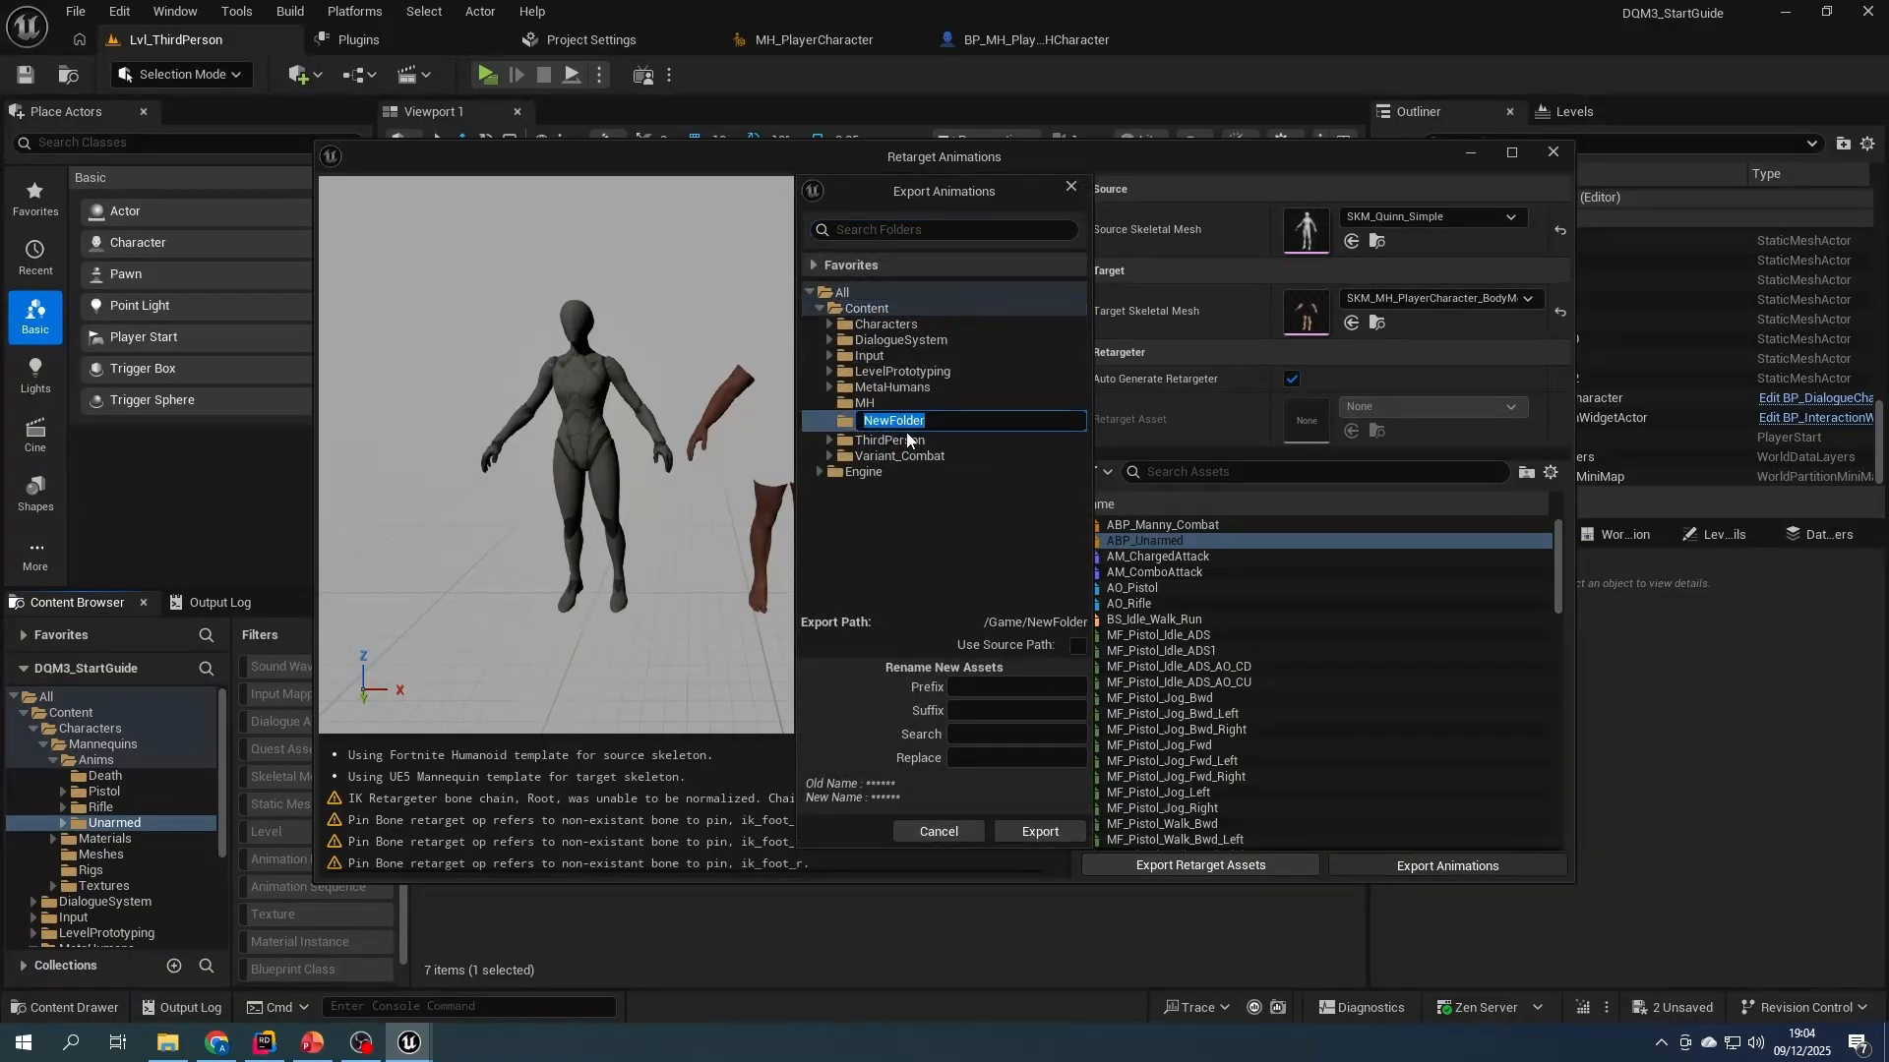
pyautogui.write('RT_An')
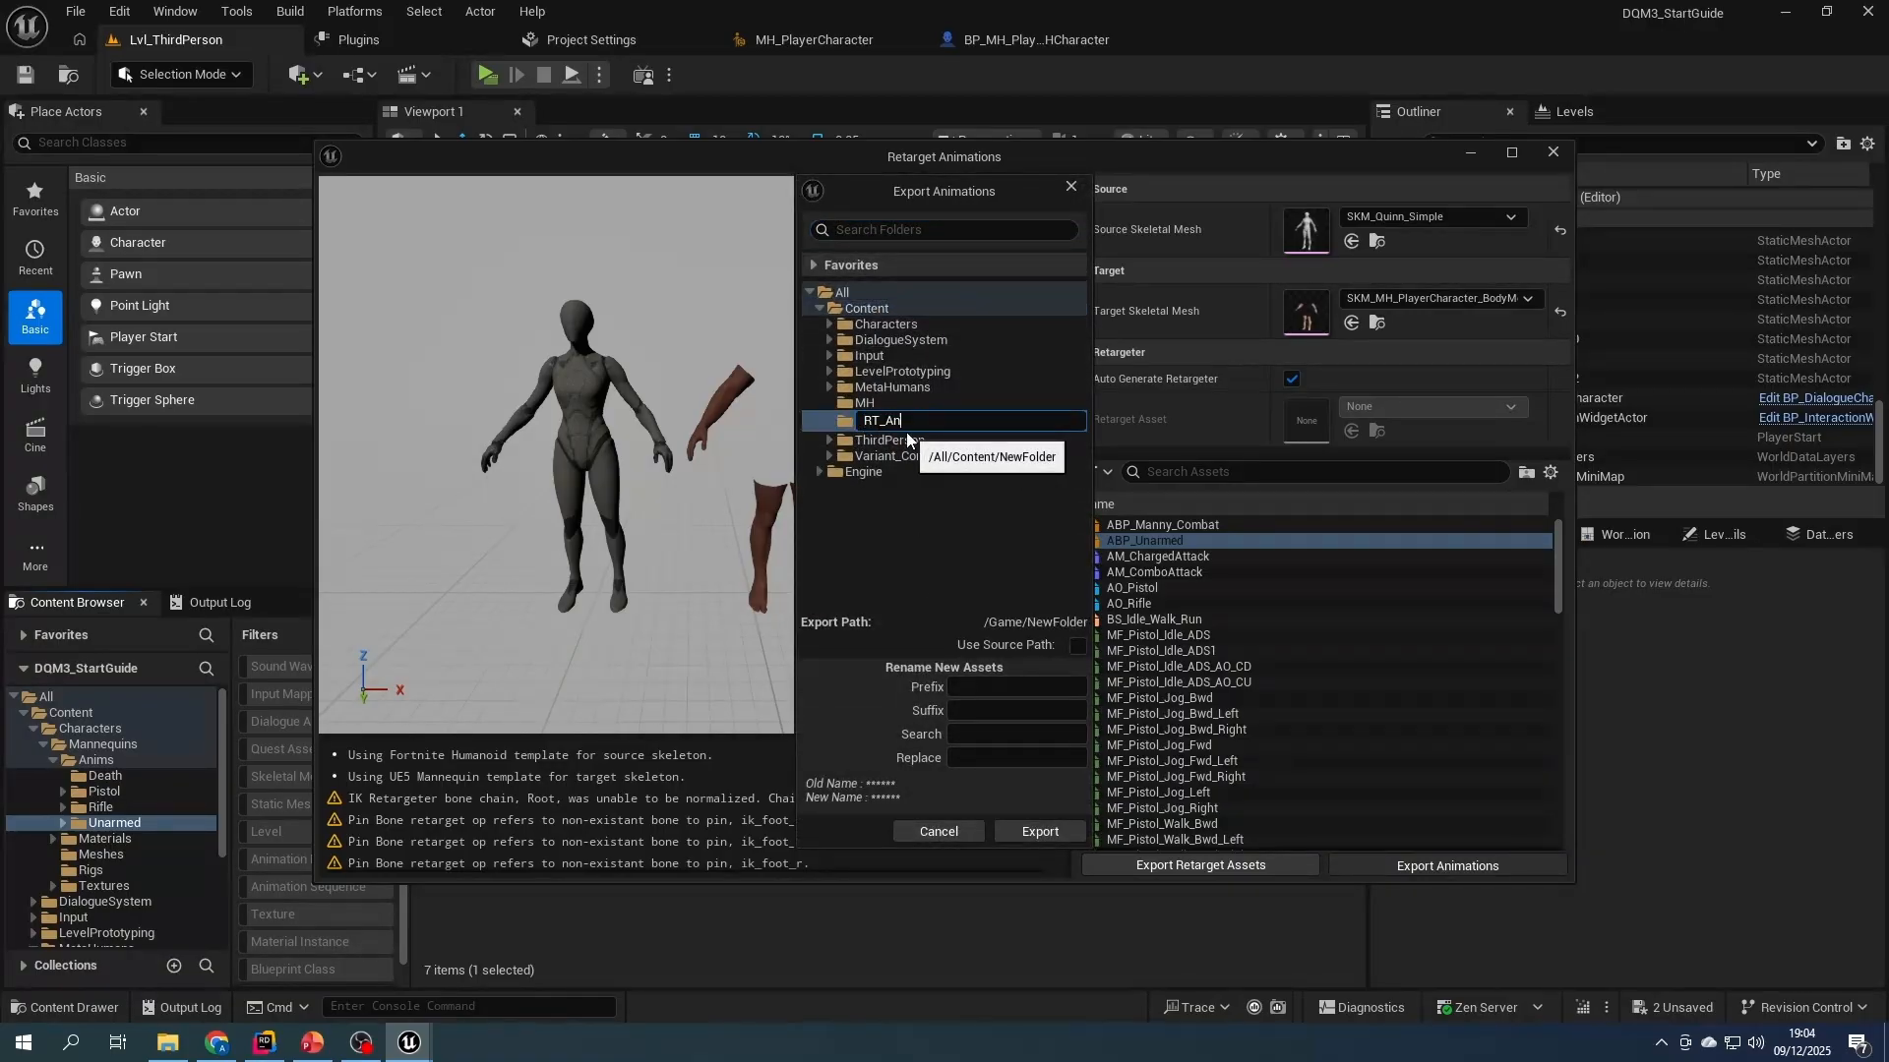
pyautogui.write('ims')
pyautogui.press('Return')
pyautogui.click(865, 421)
# - Export the retargeted animations with the prefix MH_, close the retargeting window and save the exported assets
pyautogui.click(1005, 686)
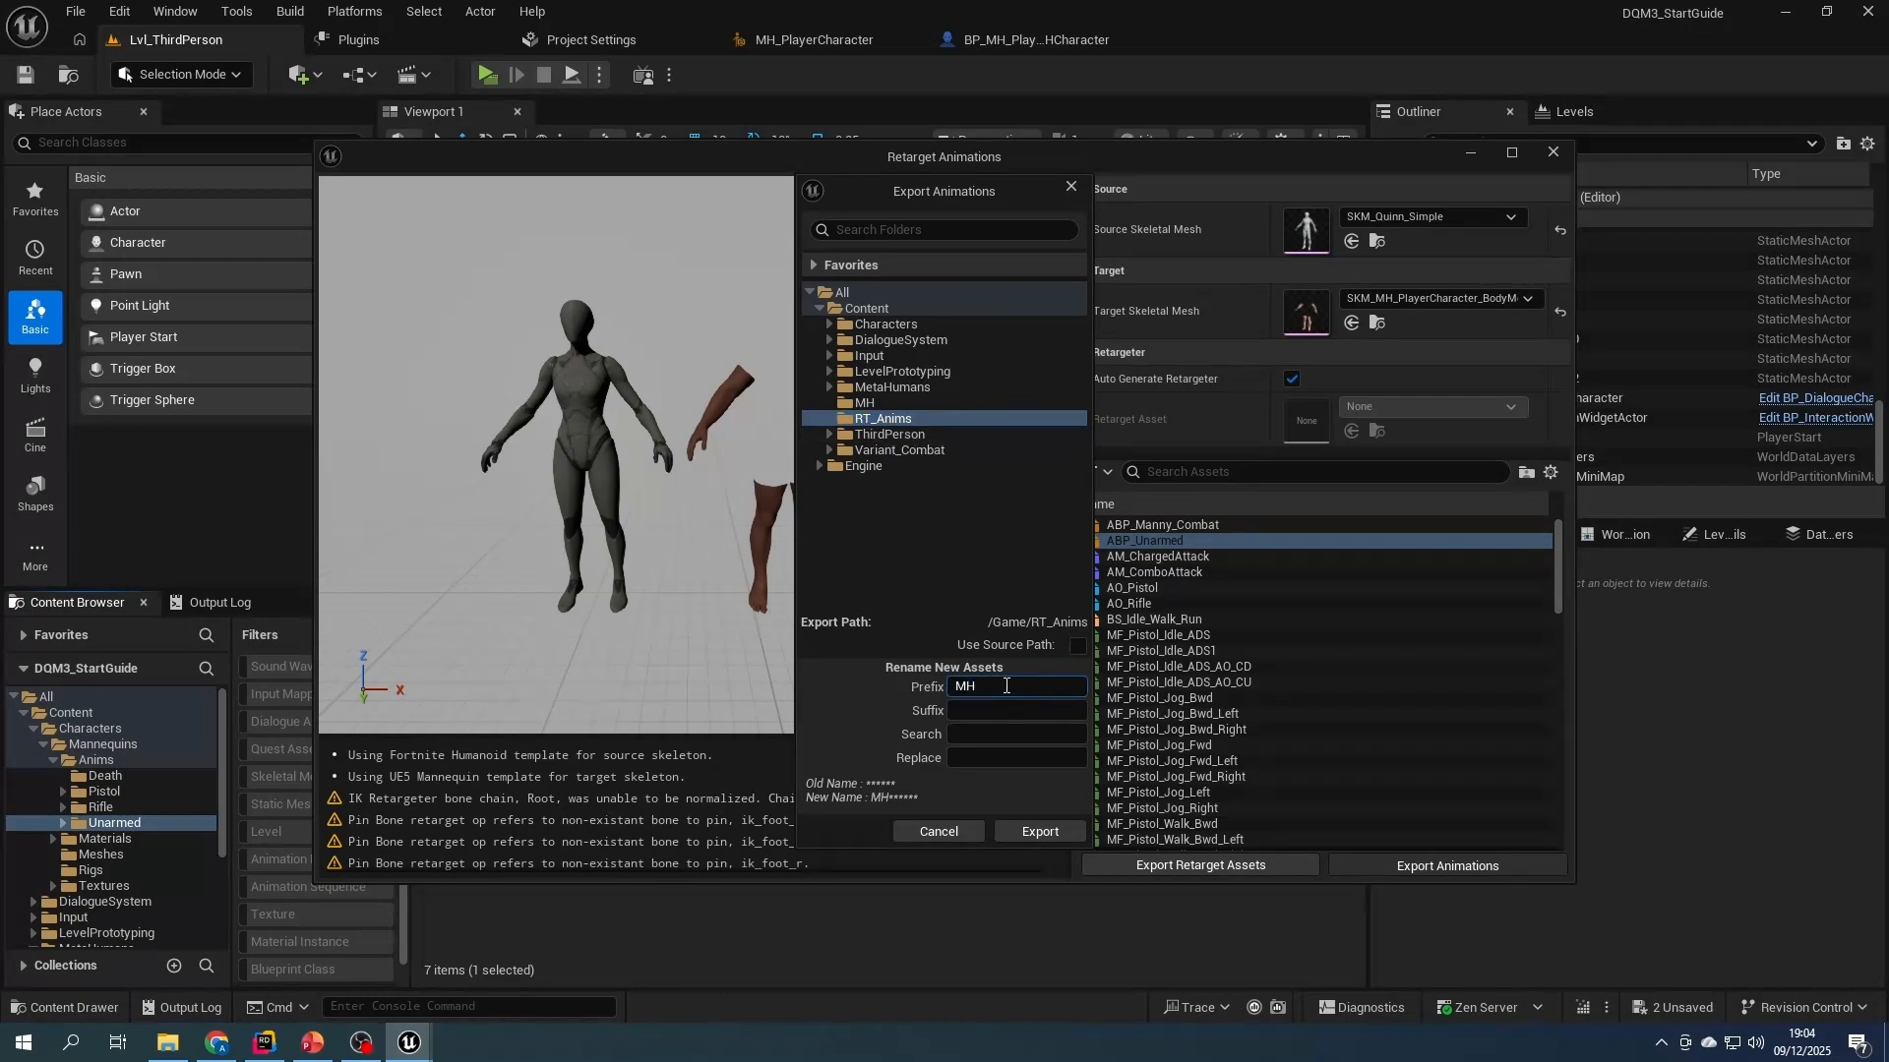
pyautogui.click(1035, 830)
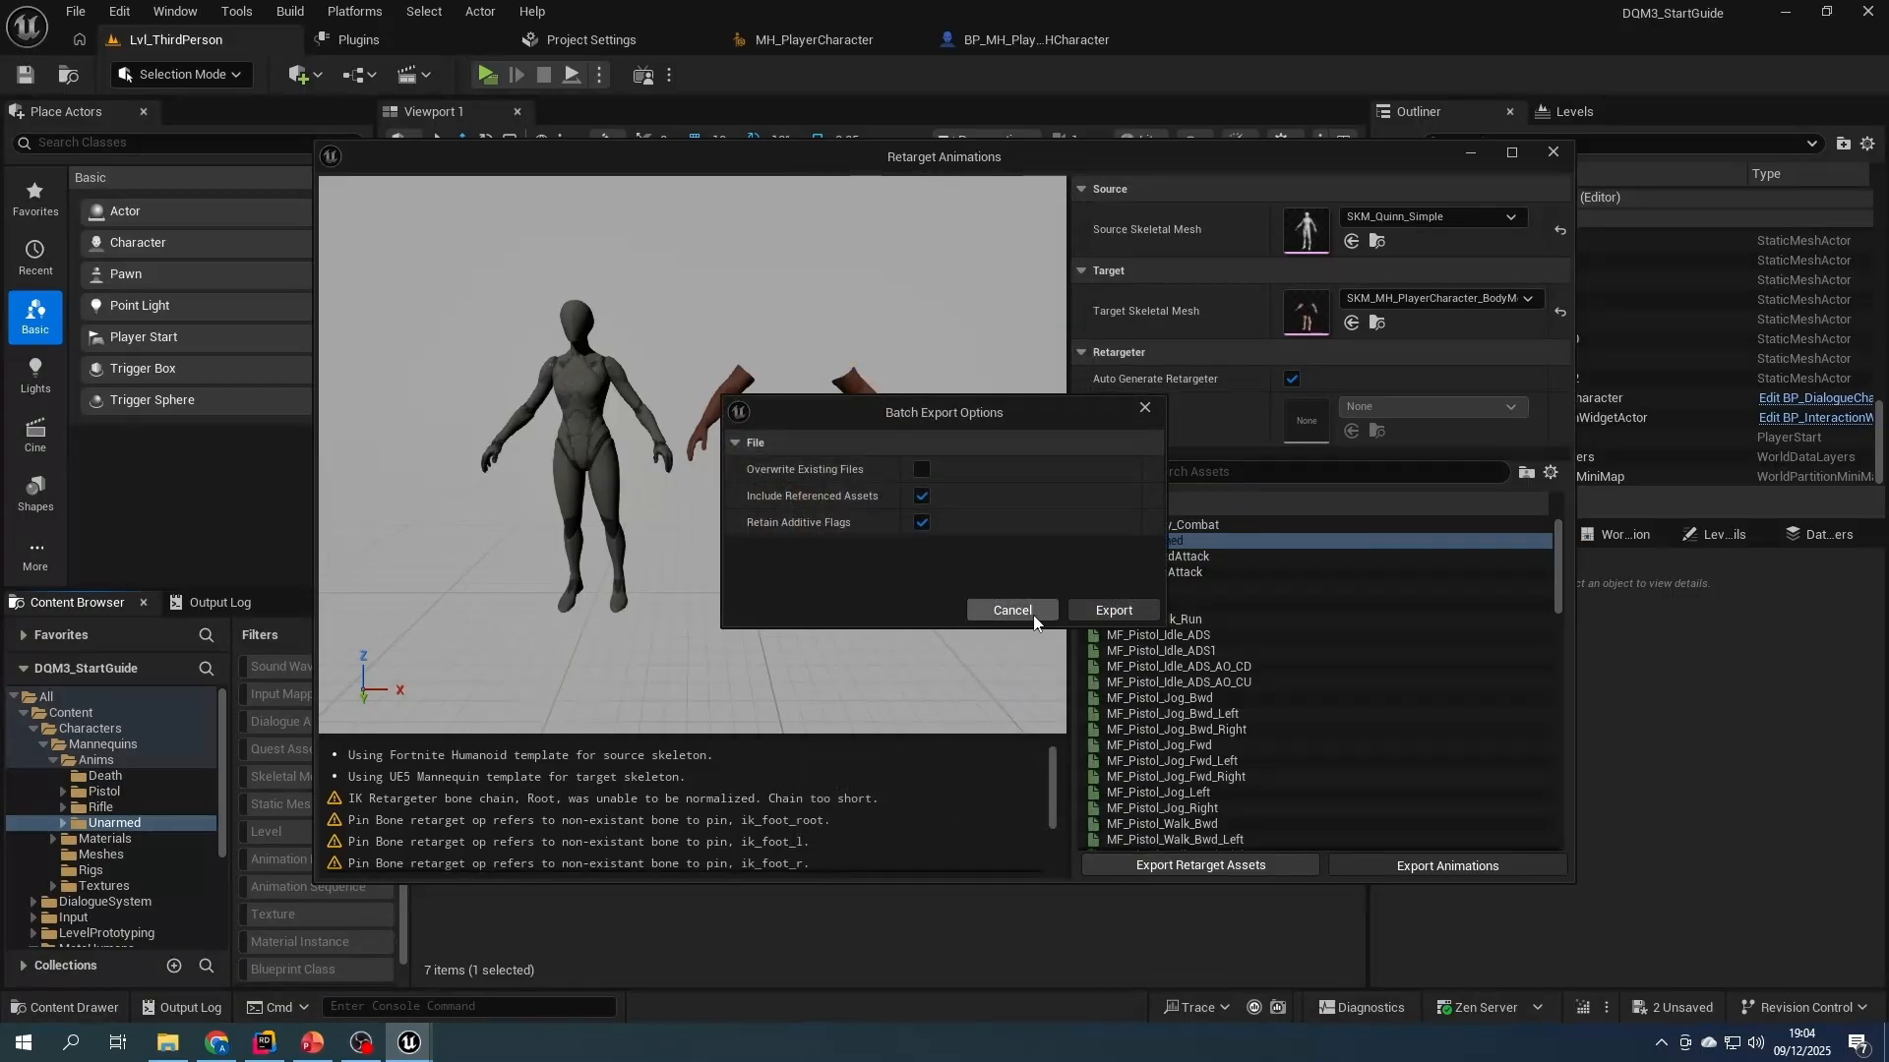
pyautogui.click(1111, 611)
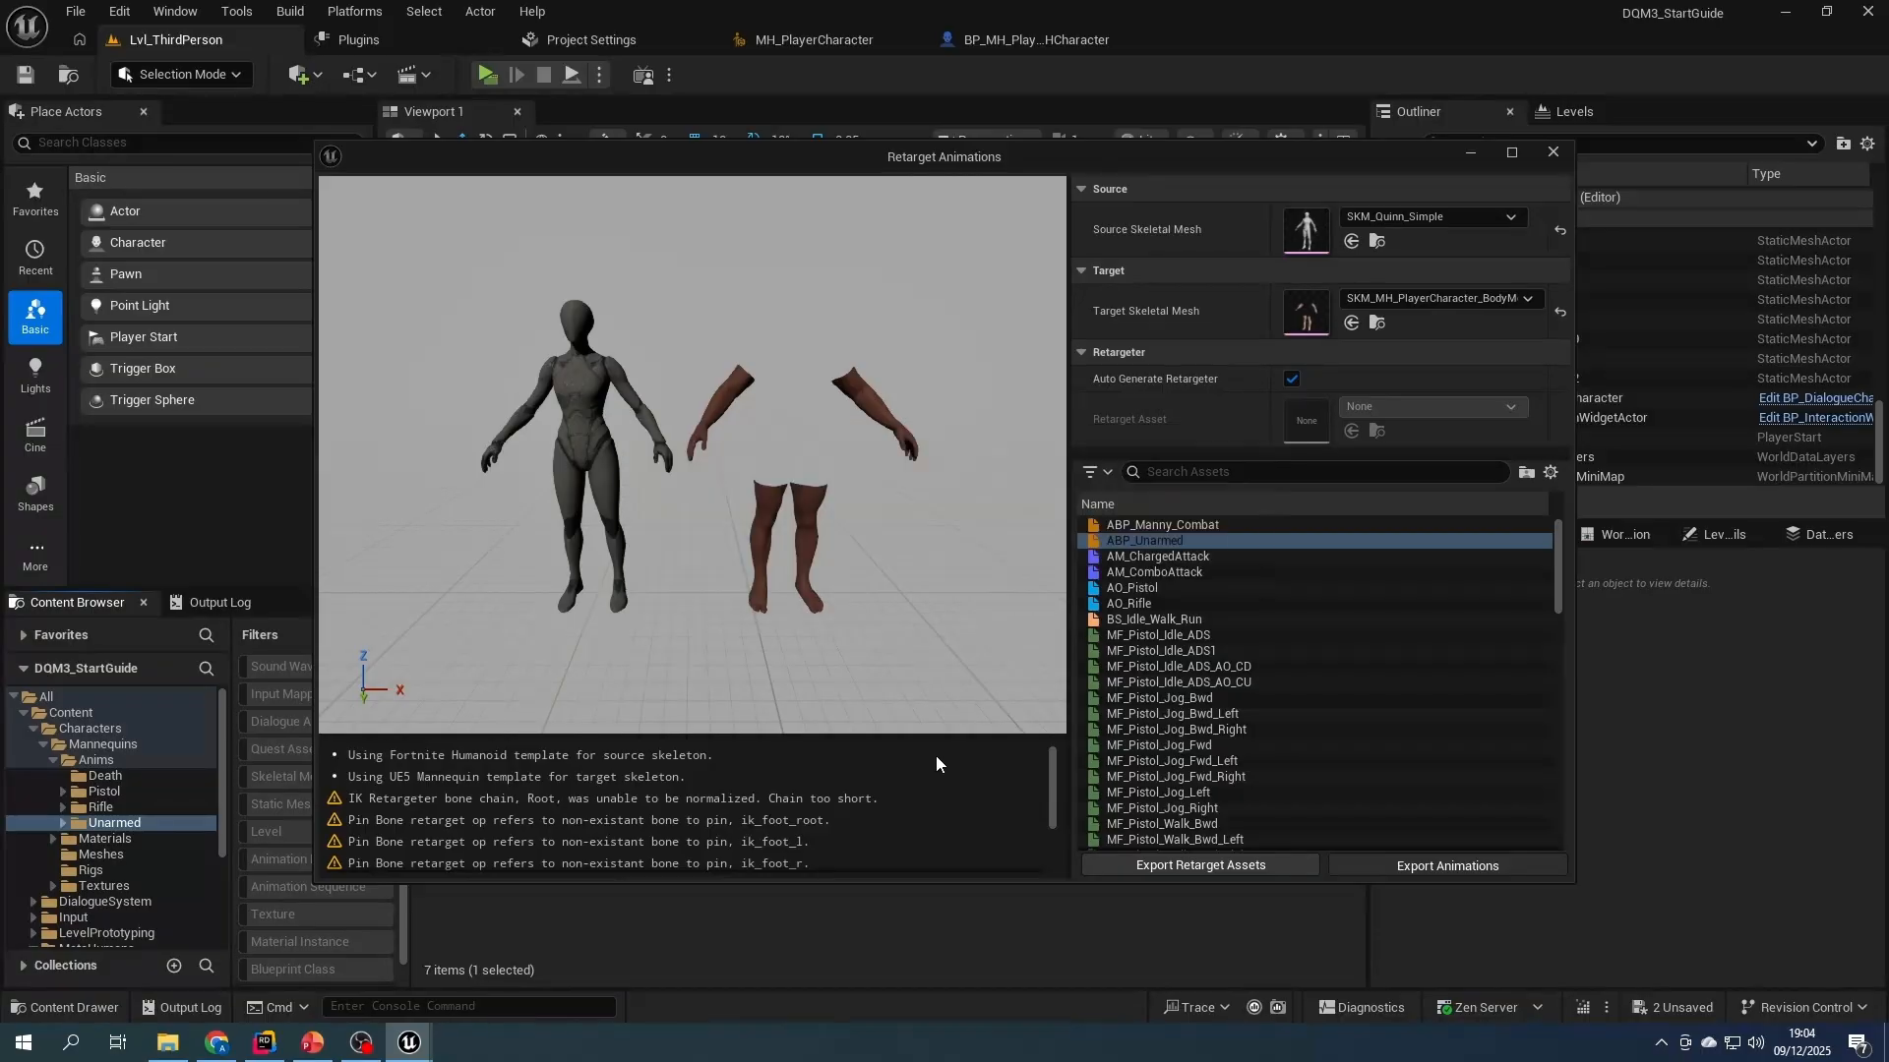
pyautogui.click(1553, 153)
pyautogui.hotkey('ctrl', 's')
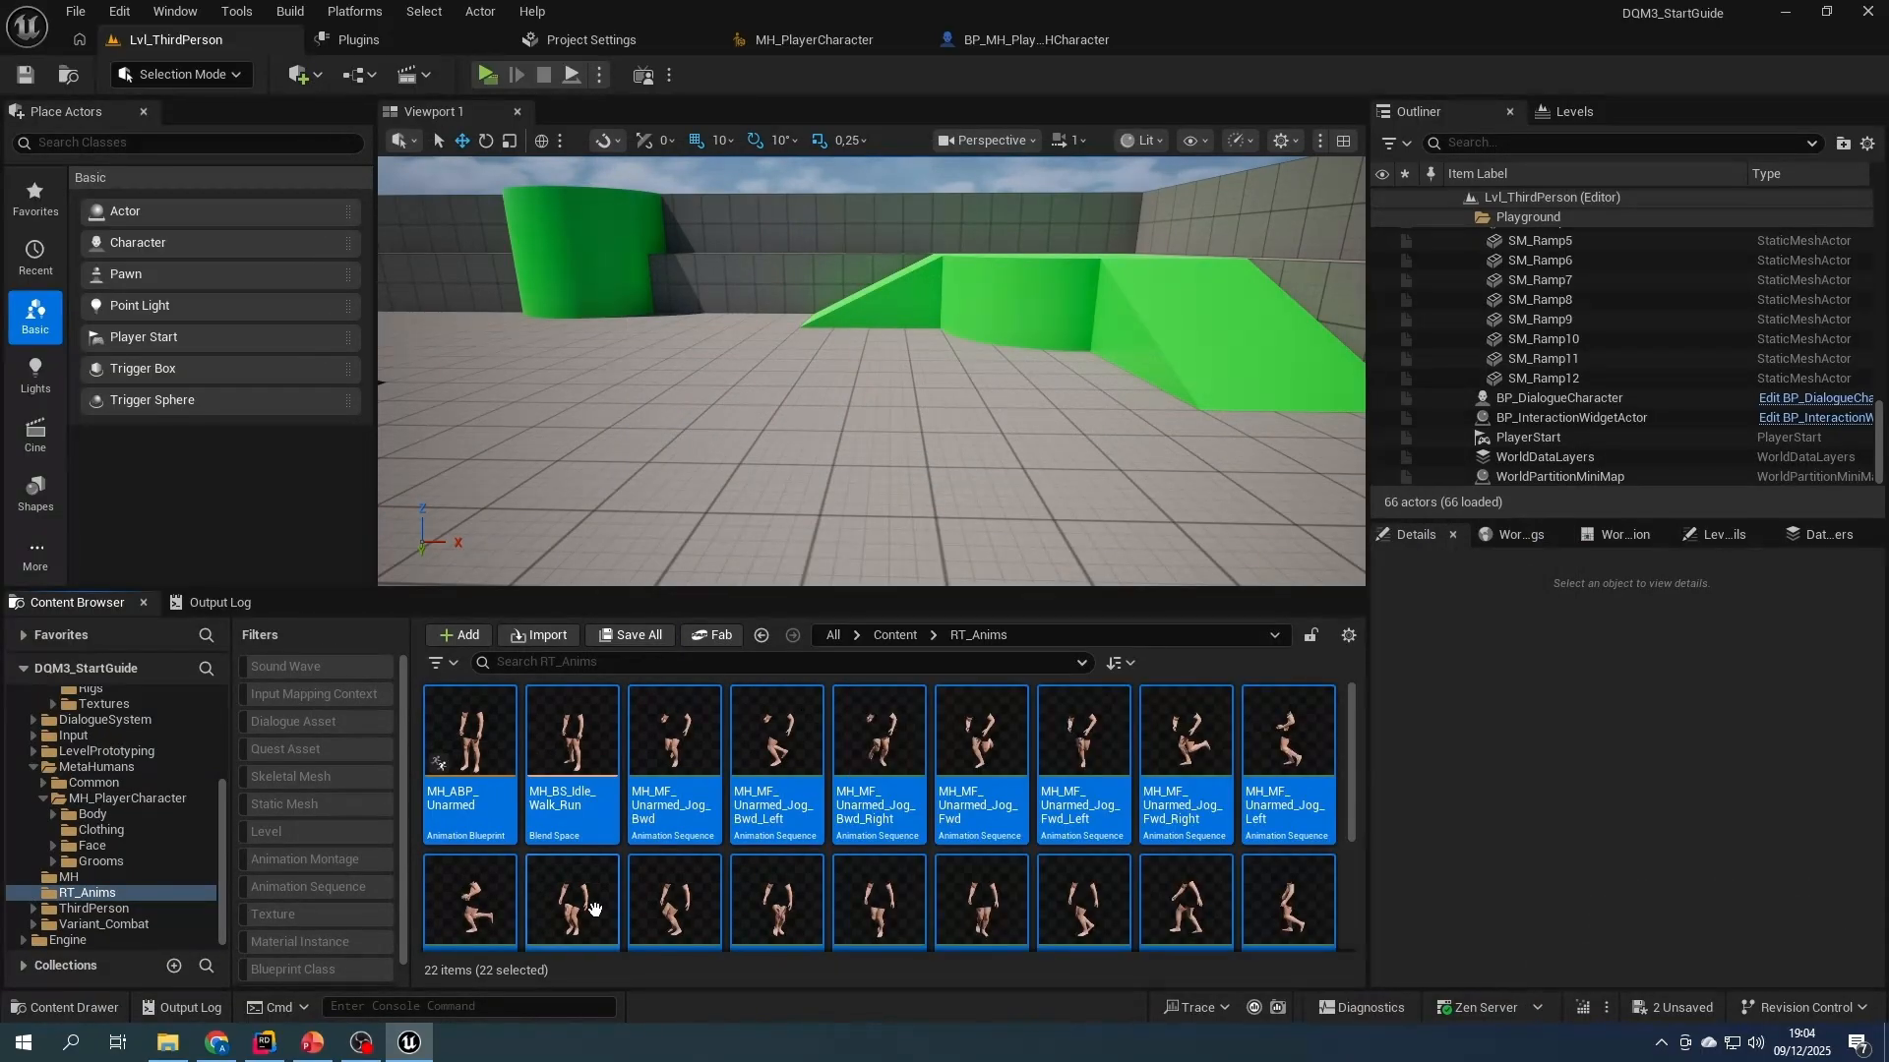
# - Set the Body component's Anim Class to MH_ABP_Unarmed in BP_MH_PlayableMHCharacter and compile the blueprint
pyautogui.scroll(2, 958, 848)
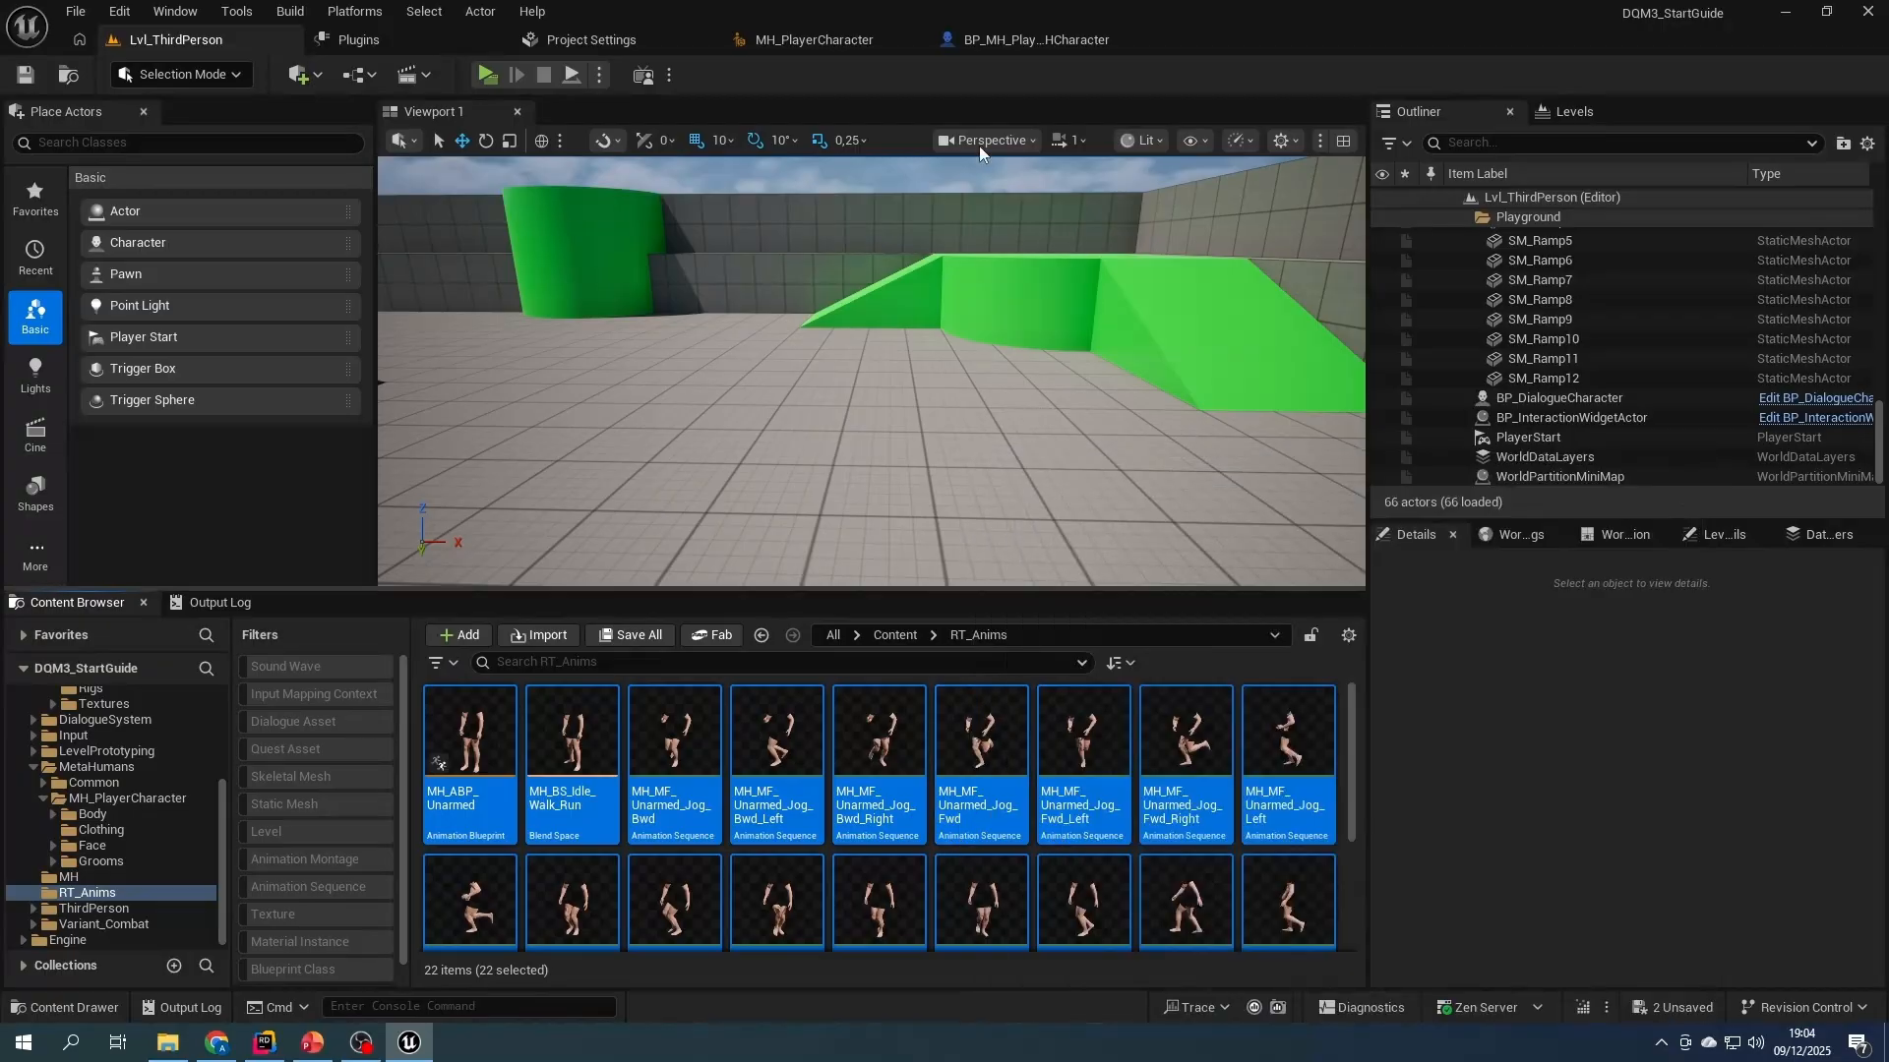
pyautogui.click(1017, 39)
pyautogui.click(95, 268)
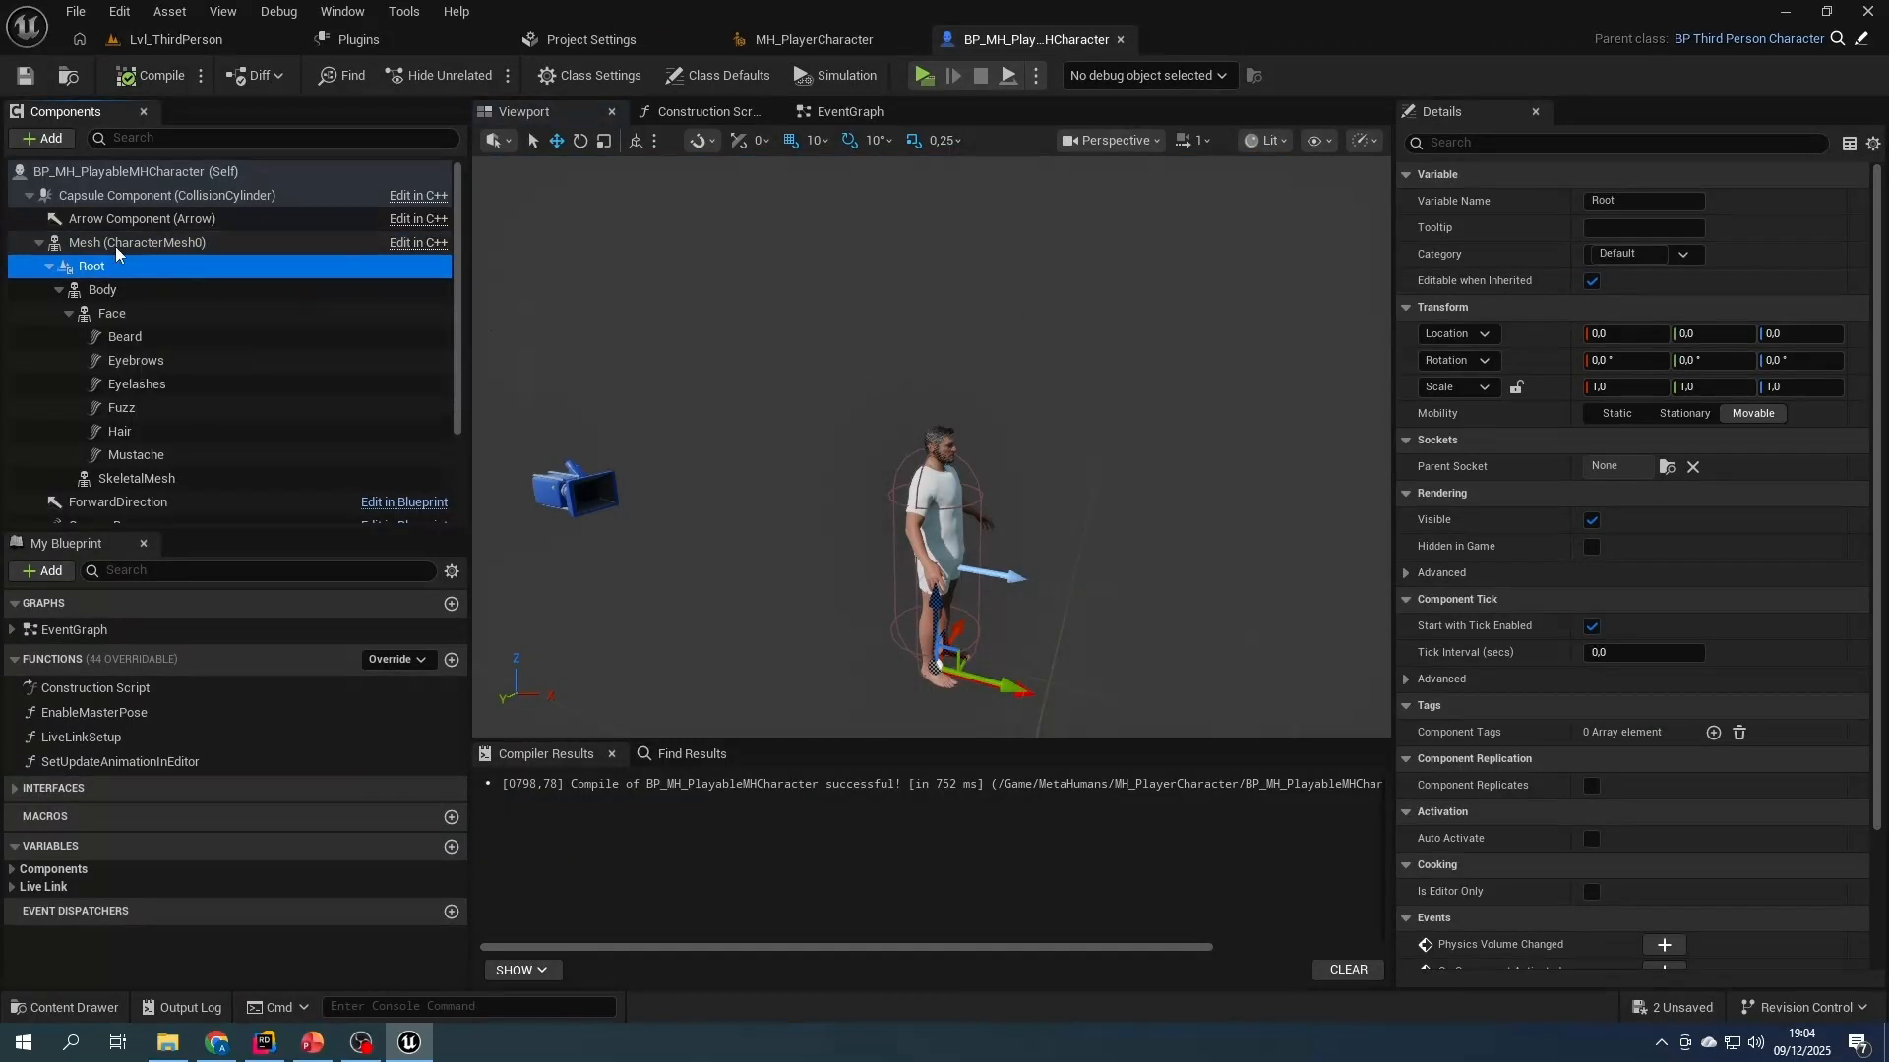
pyautogui.click(147, 289)
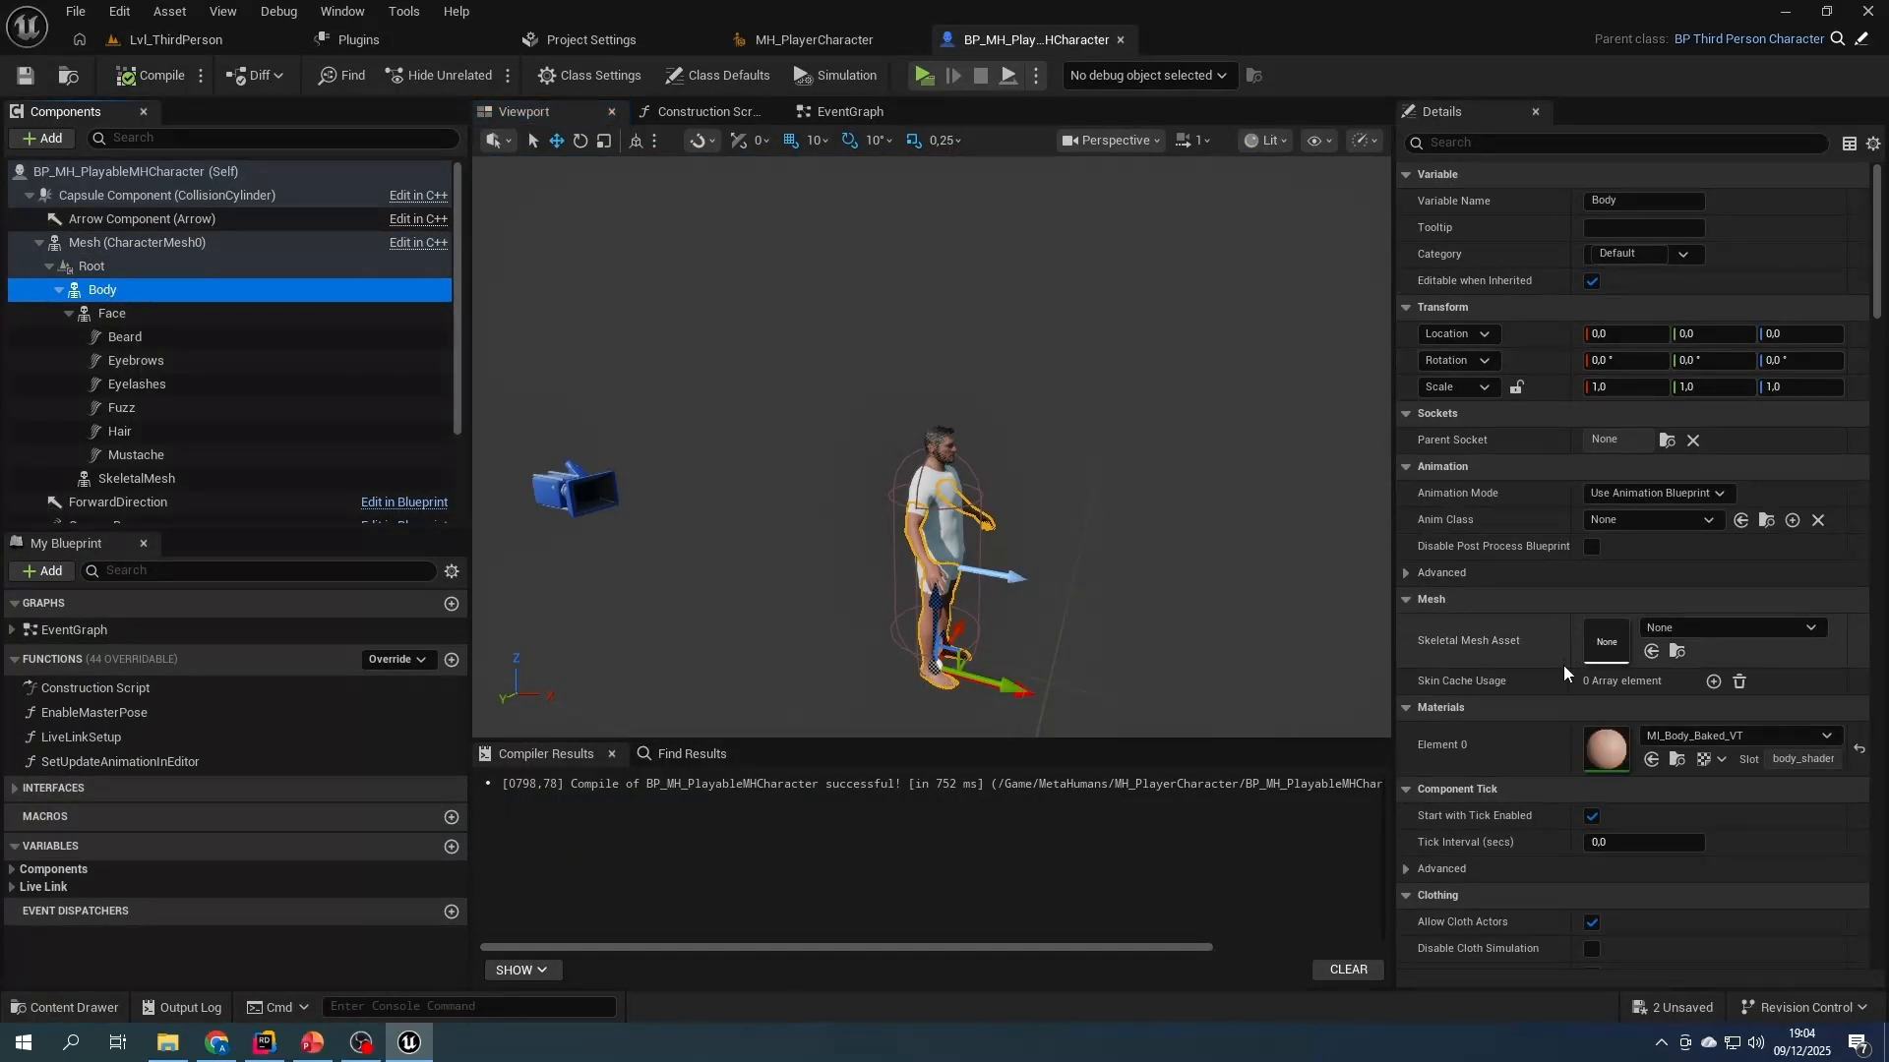
pyautogui.click(1648, 522)
pyautogui.write('unarmed')
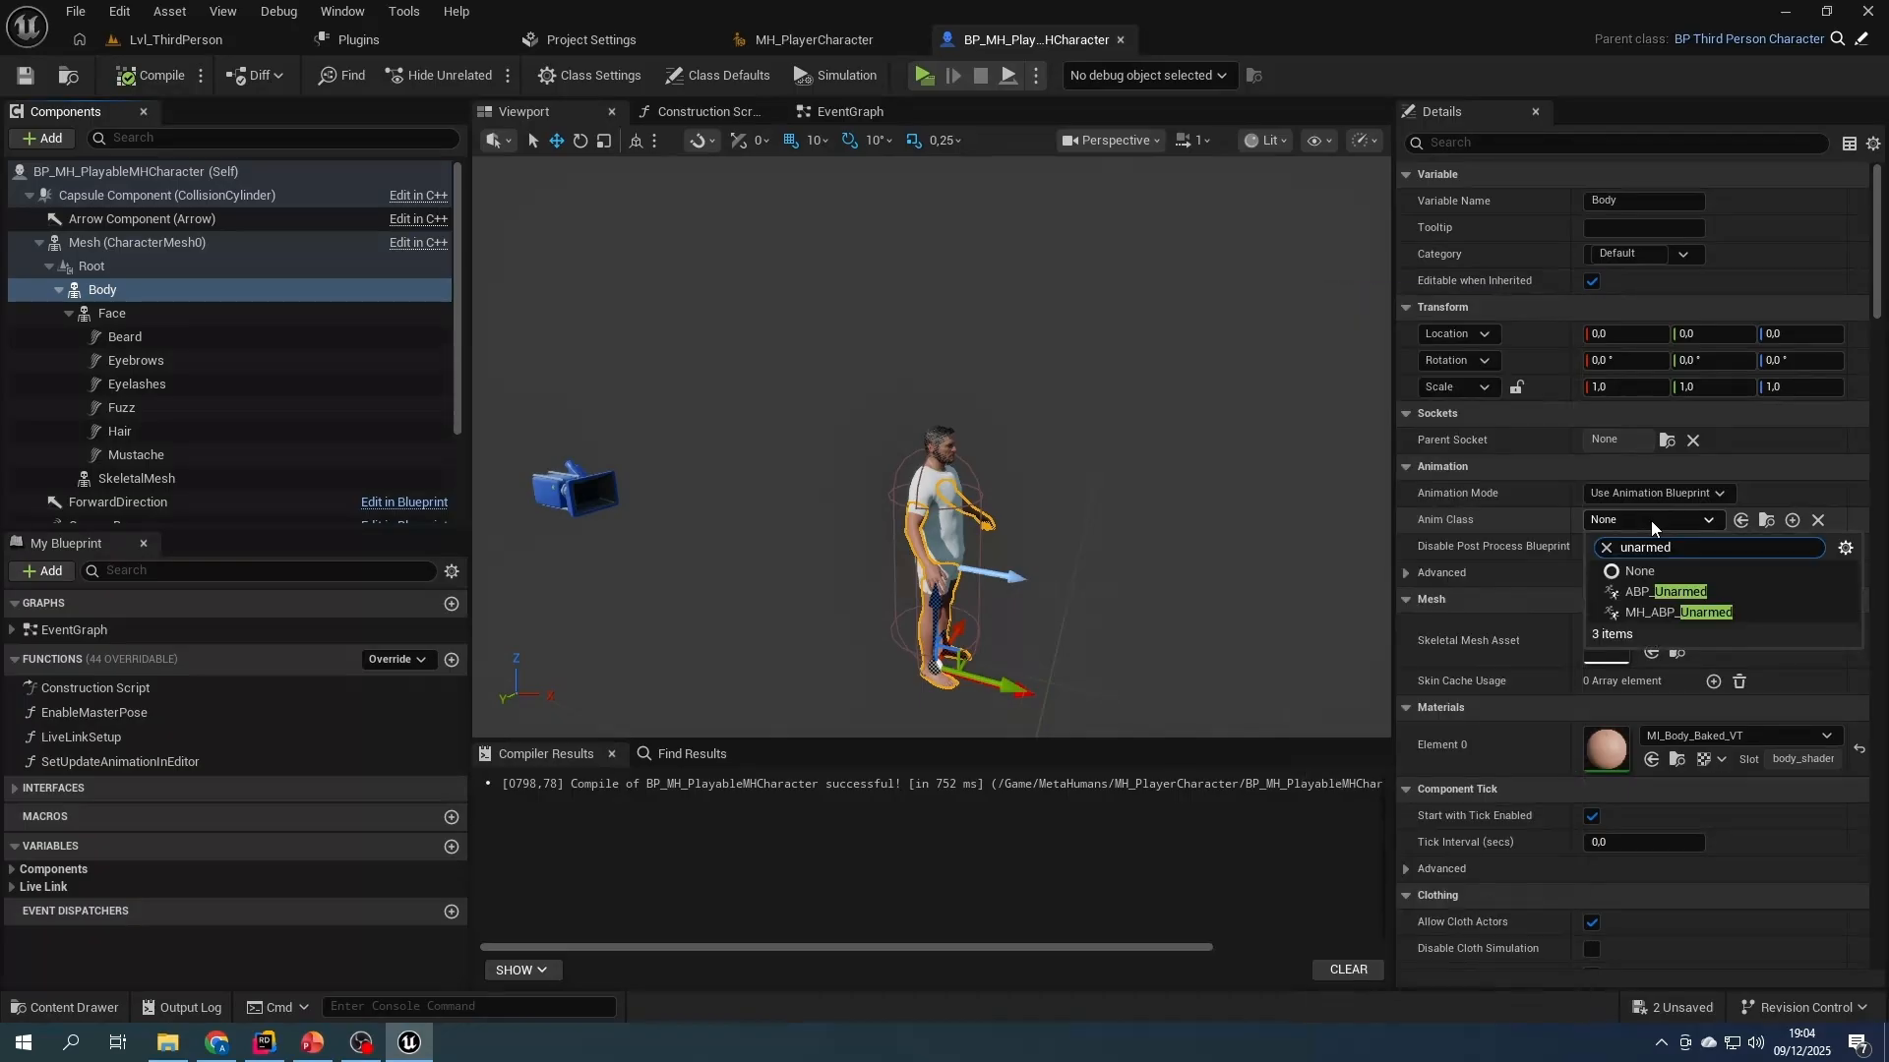
pyautogui.click(1668, 610)
pyautogui.moveTo(1171, 558); pyautogui.dragTo(836, 590, button='right')
pyautogui.press('d')
pyautogui.click(153, 75)
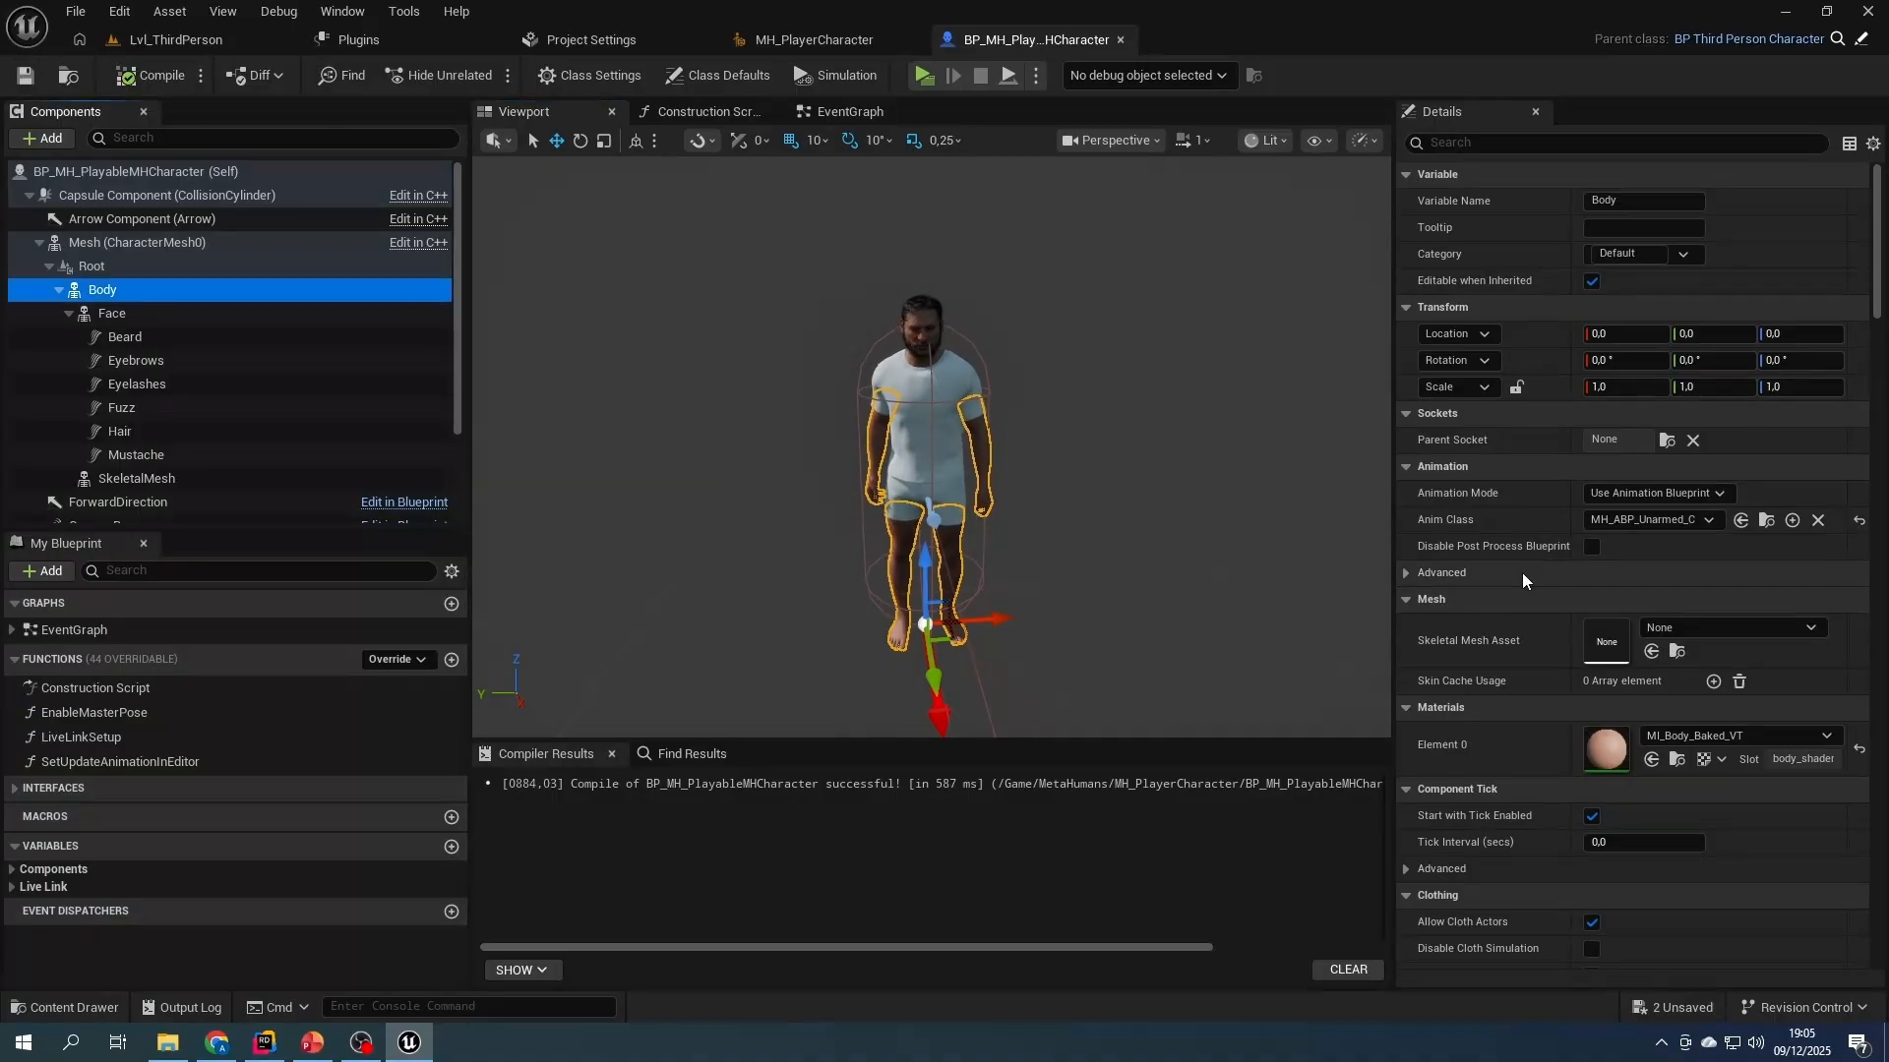
# - Open BP_MH_PlayerCharacter and its Face component's skeletal mesh to check which skeleton the face uses
pyautogui.click(161, 315)
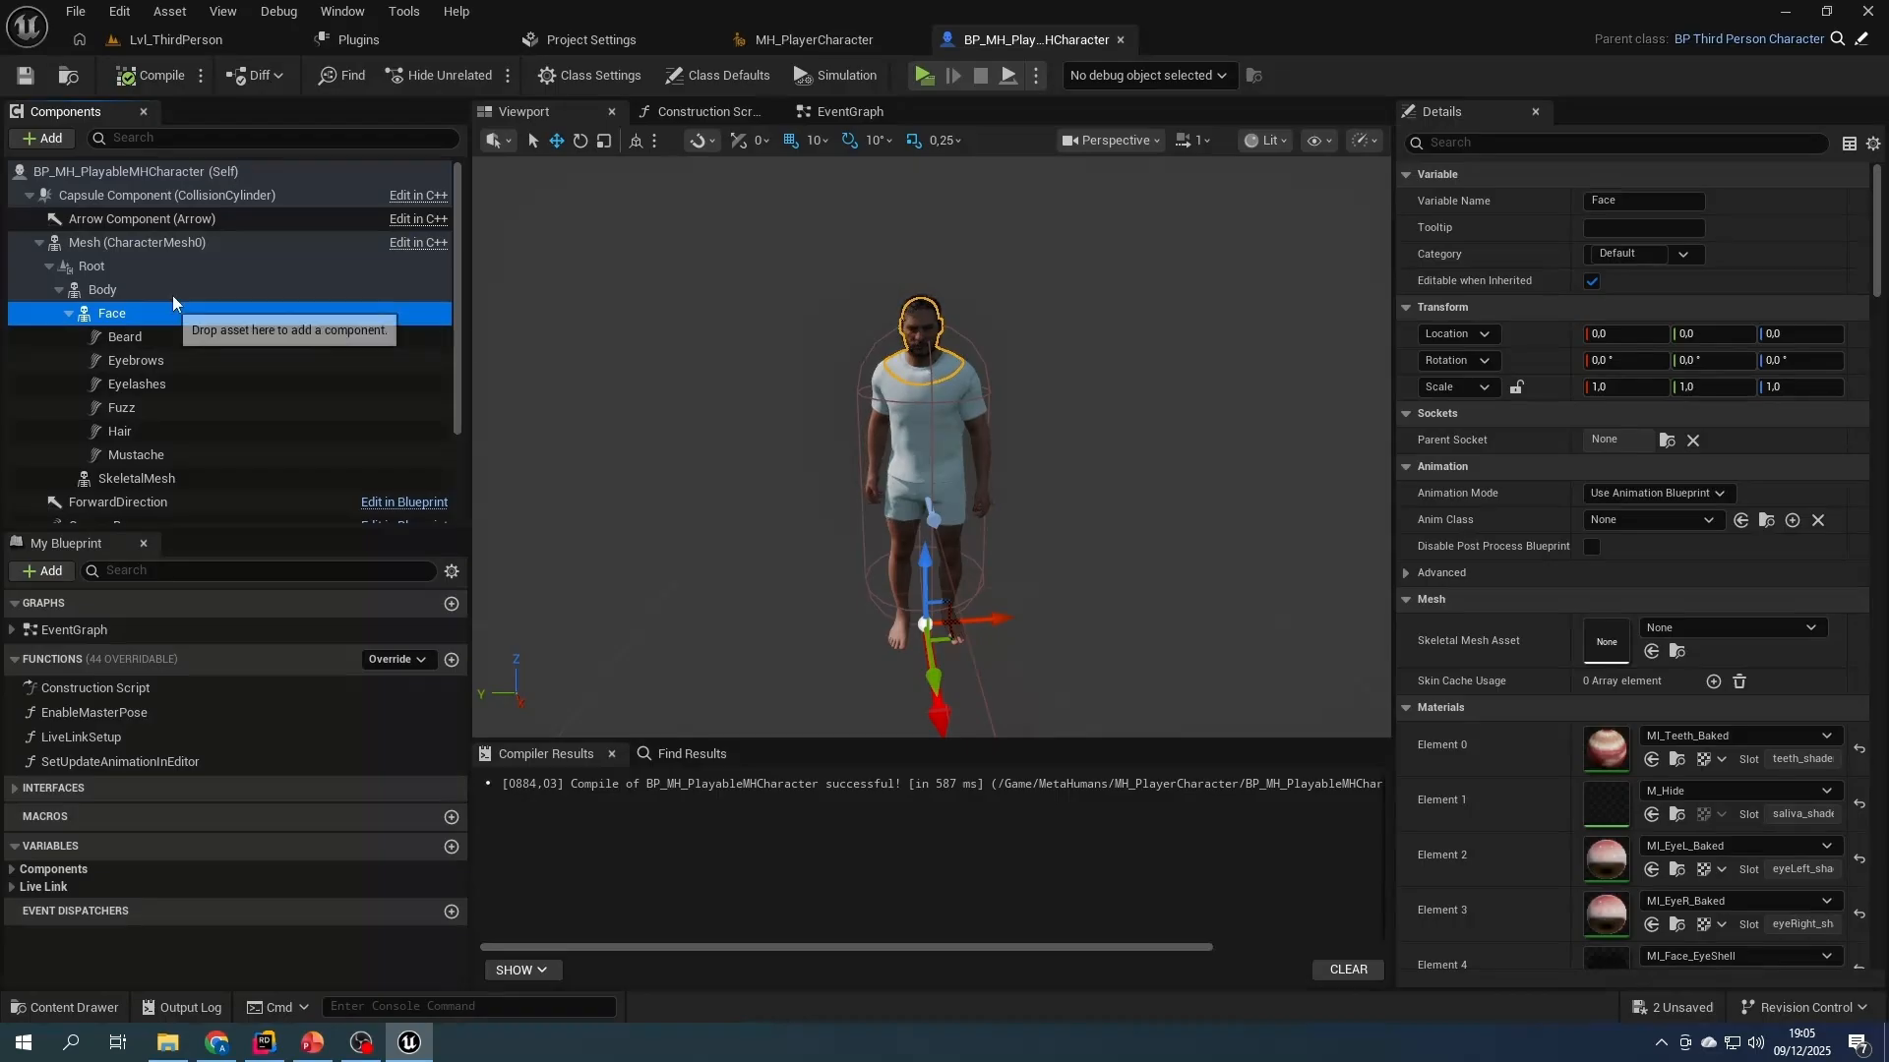
pyautogui.click(788, 45)
pyautogui.click(202, 42)
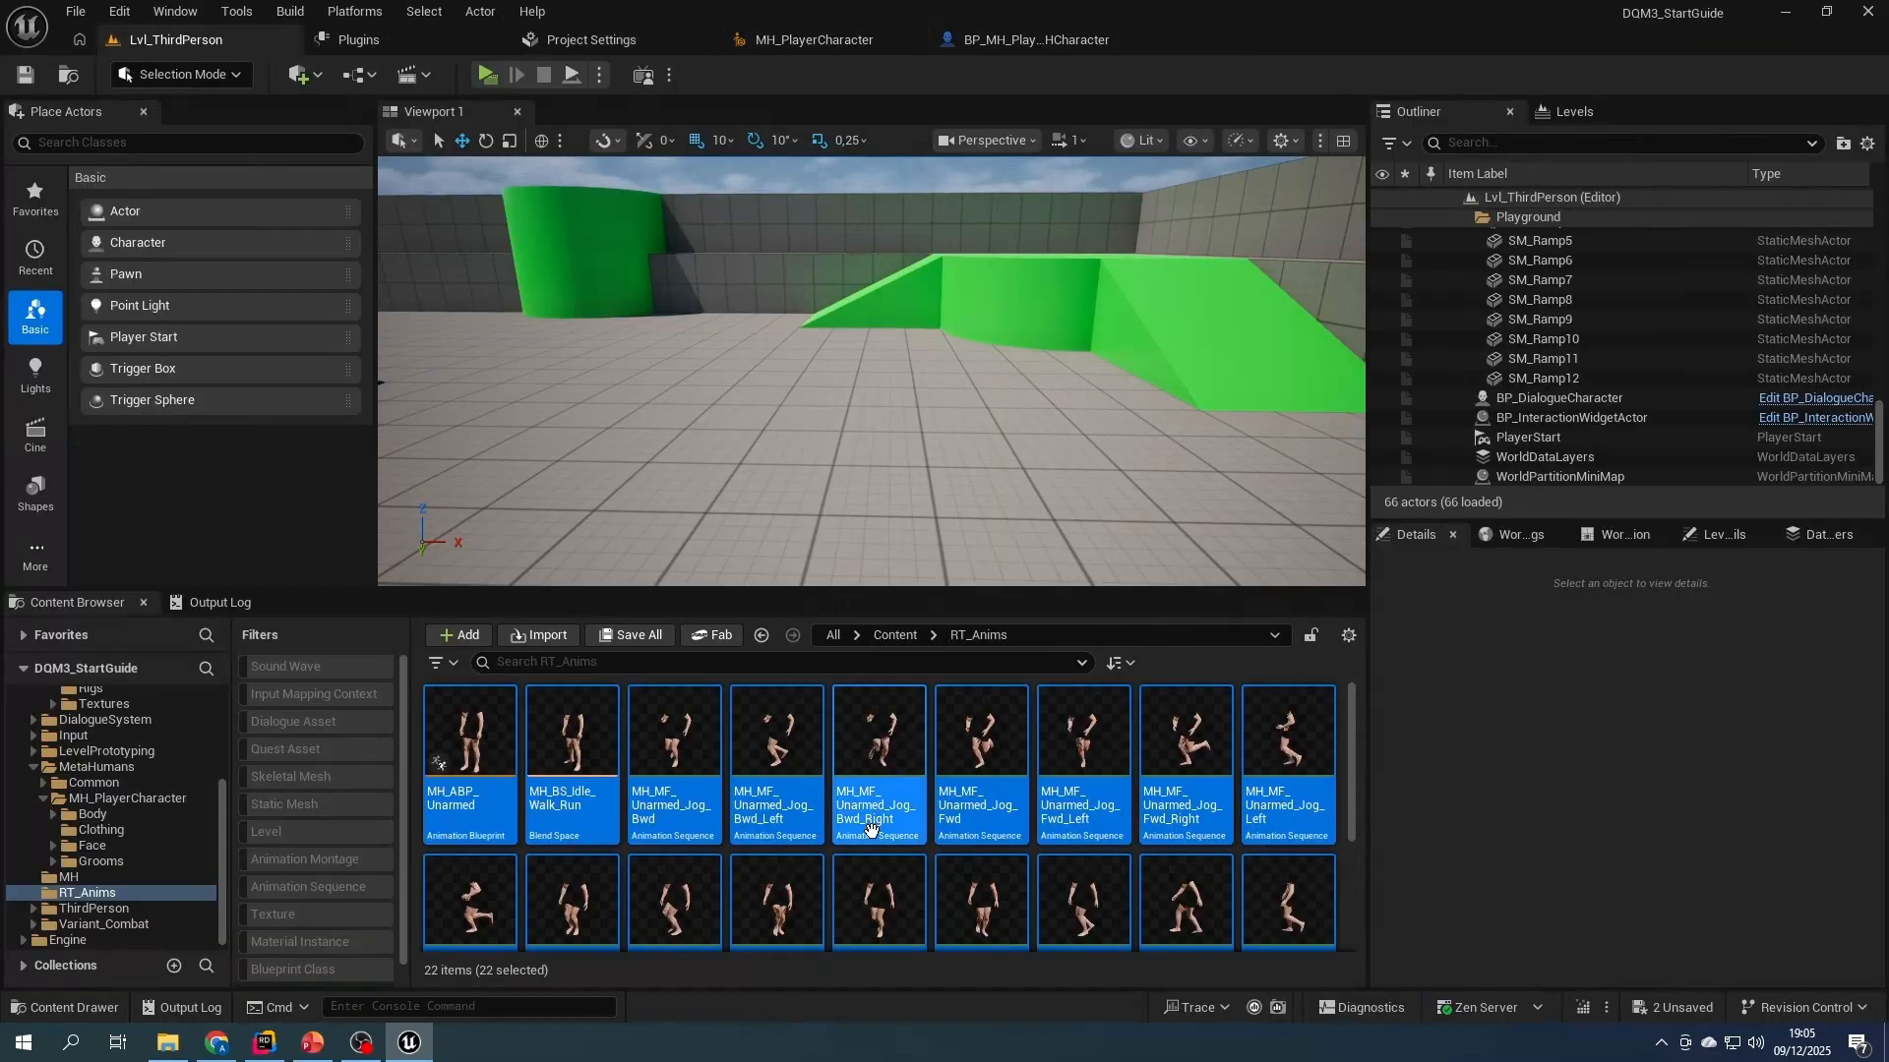
pyautogui.click(896, 635)
pyautogui.doubleClick(880, 732)
pyautogui.doubleClick(573, 737)
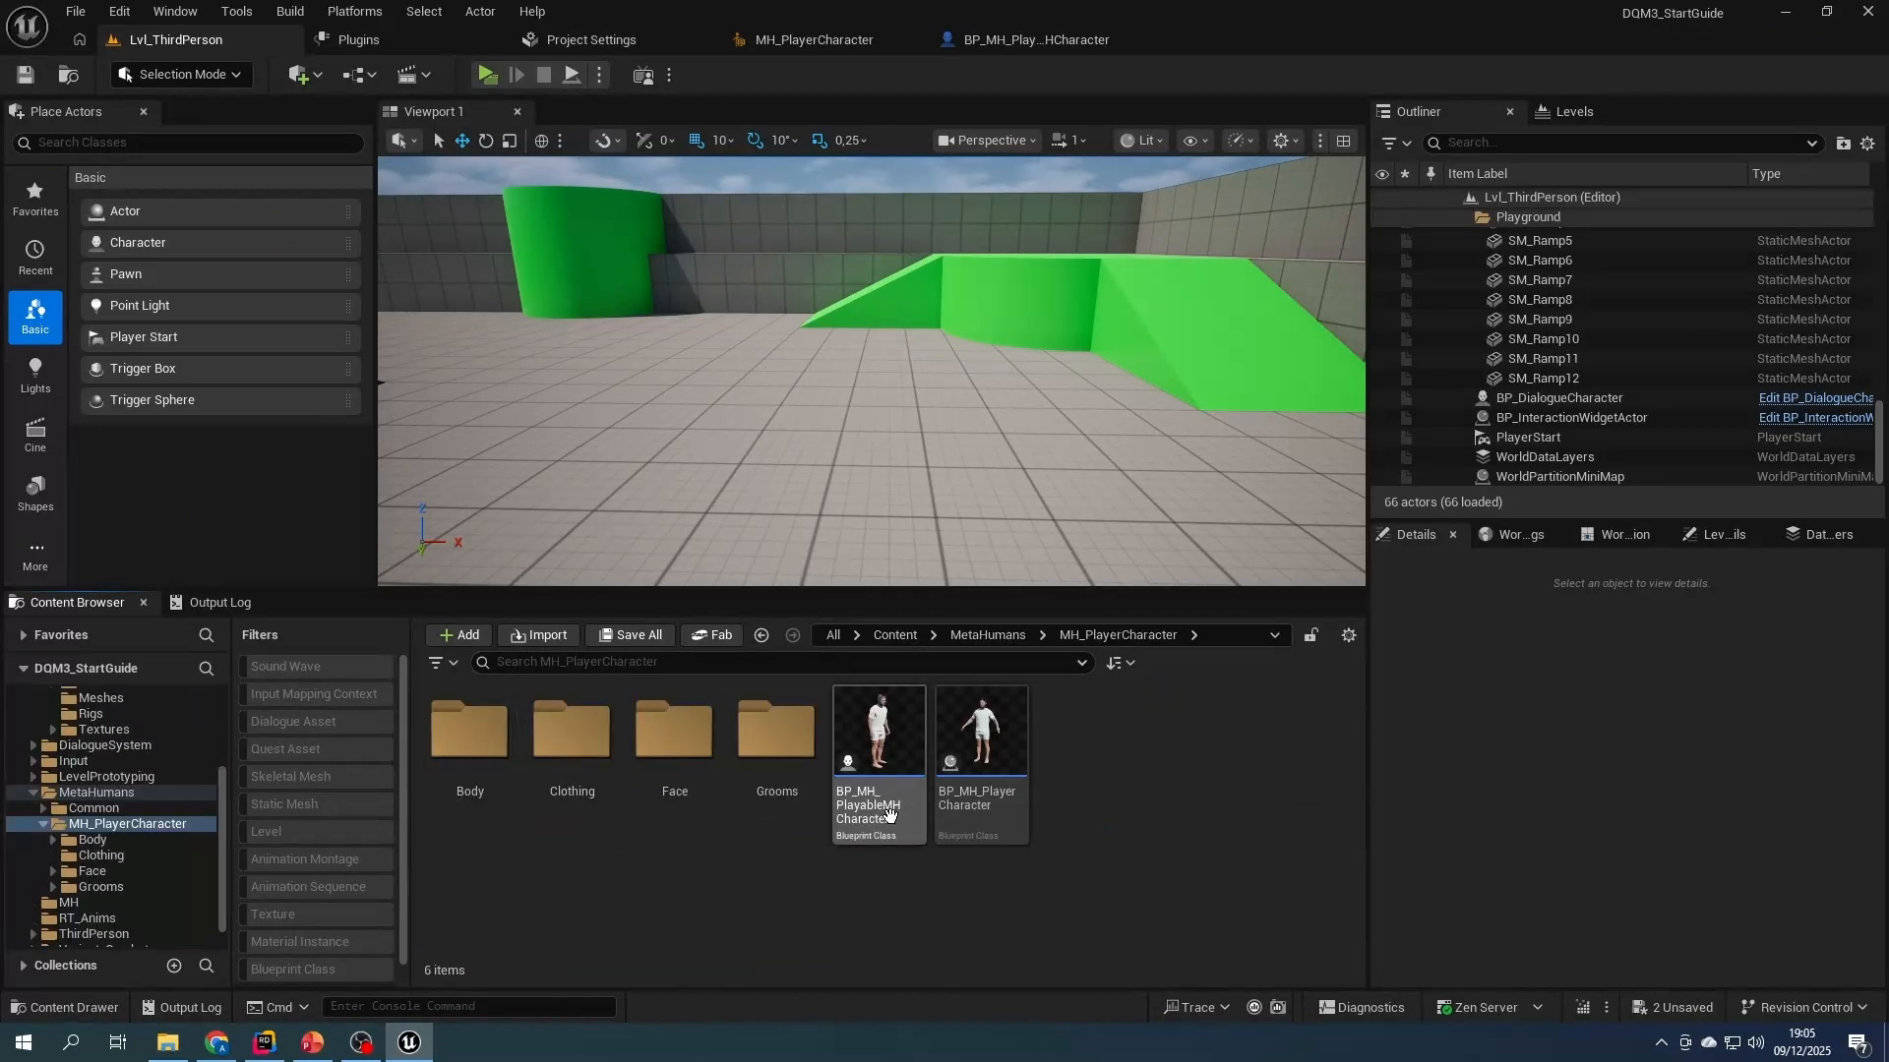
pyautogui.click(995, 812)
pyautogui.doubleClick(995, 813)
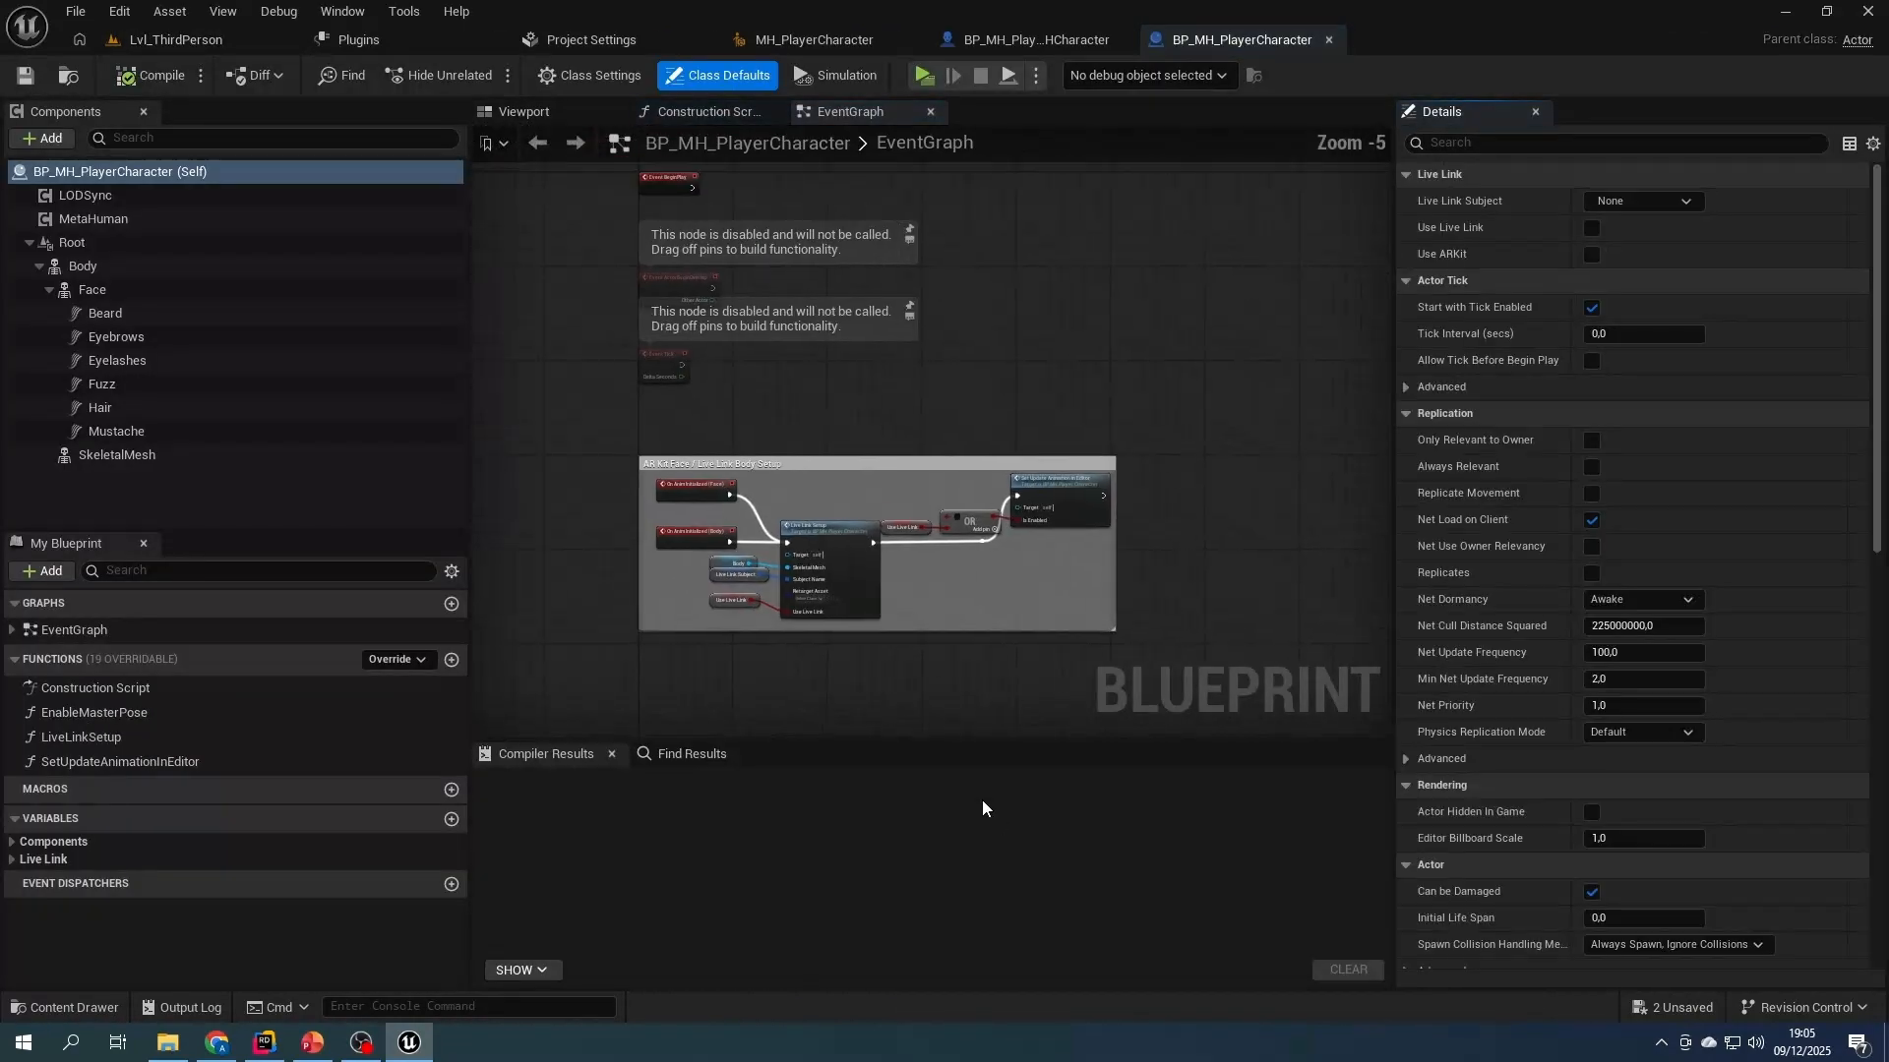
pyautogui.click(112, 291)
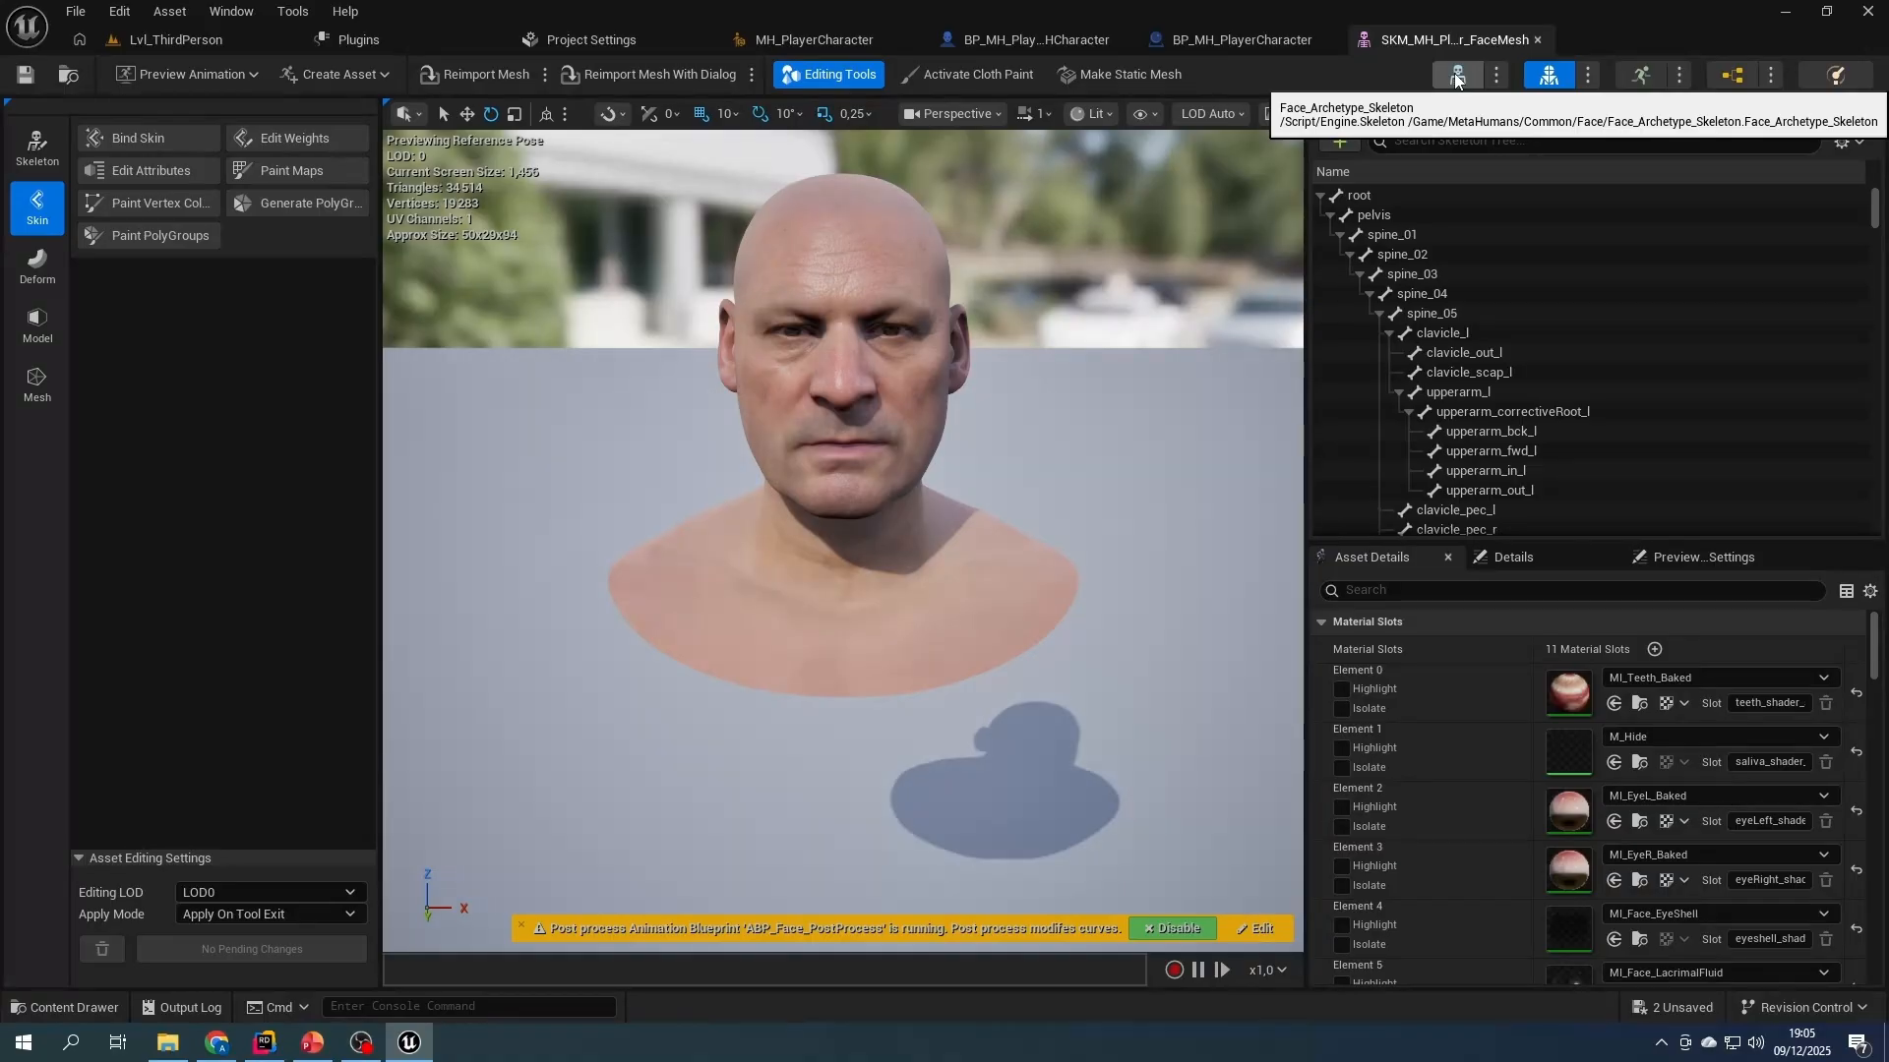
# - Create a folder named AnimBP inside the MH content folder and open it
pyautogui.click(177, 39)
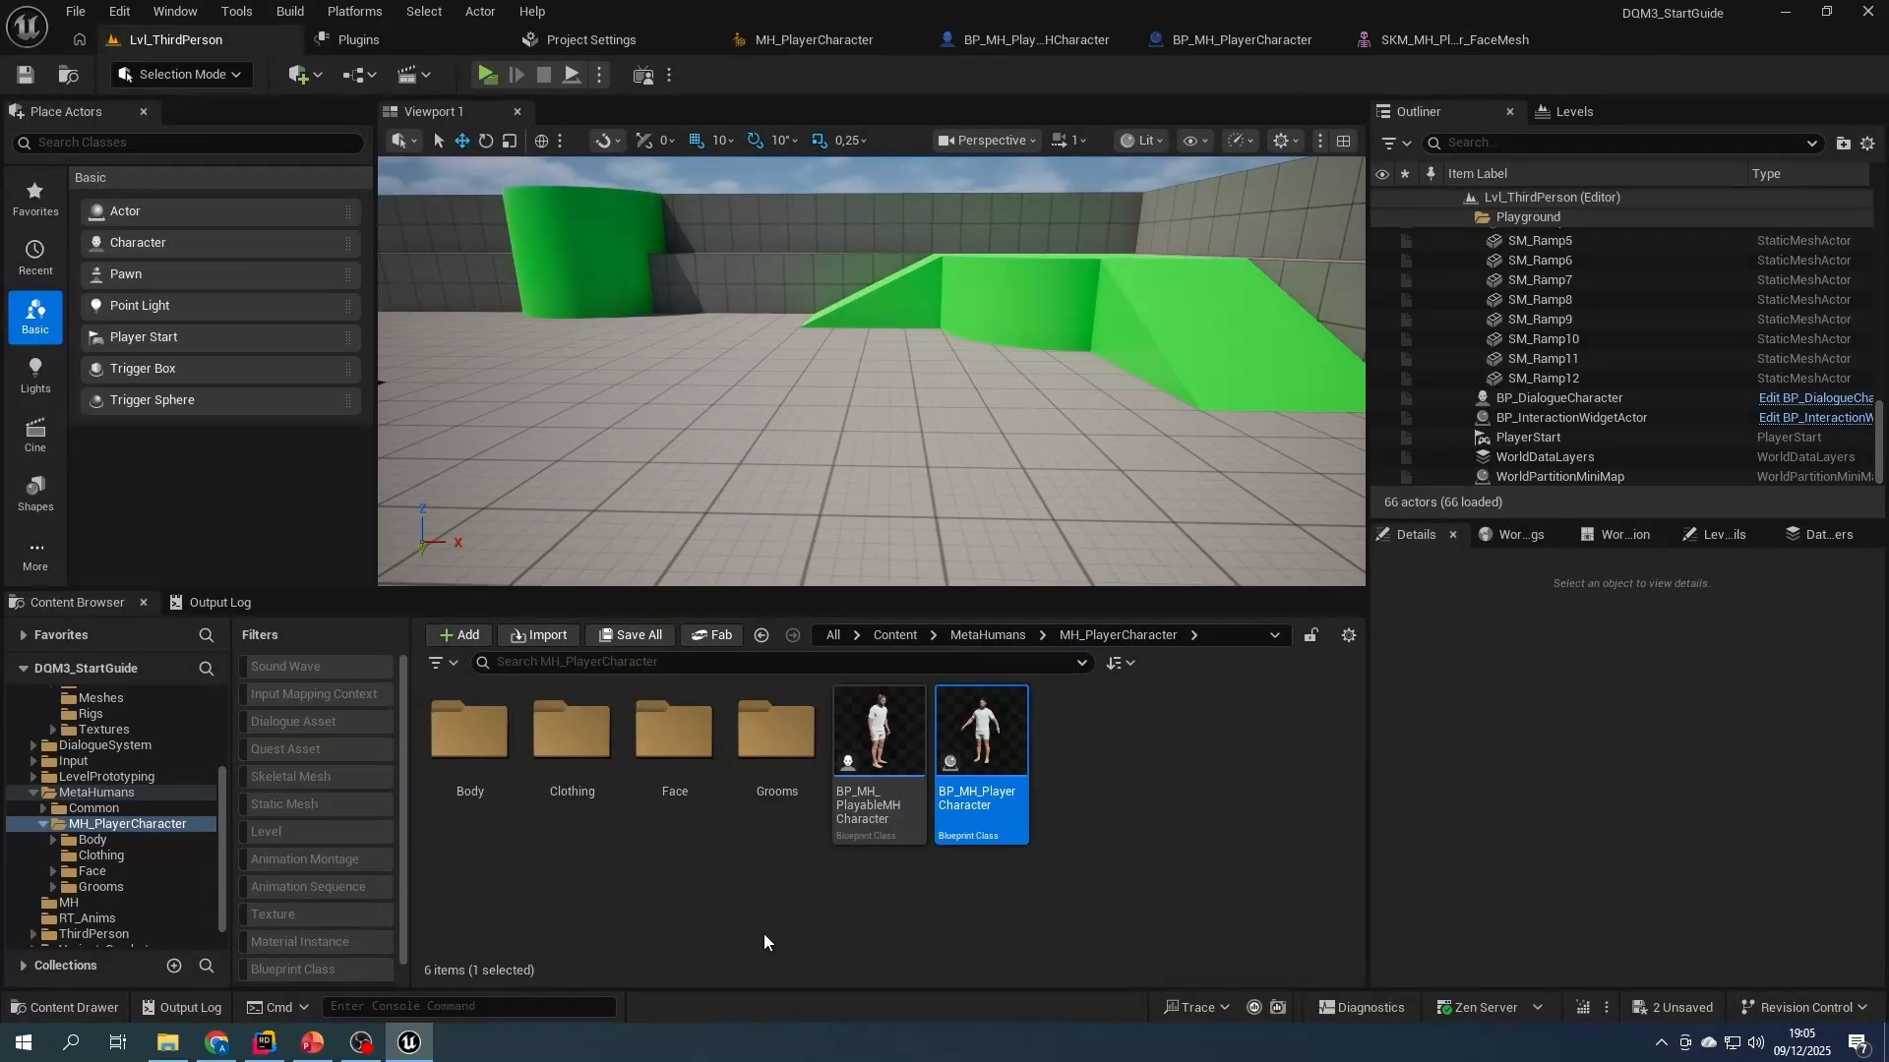
pyautogui.click(895, 635)
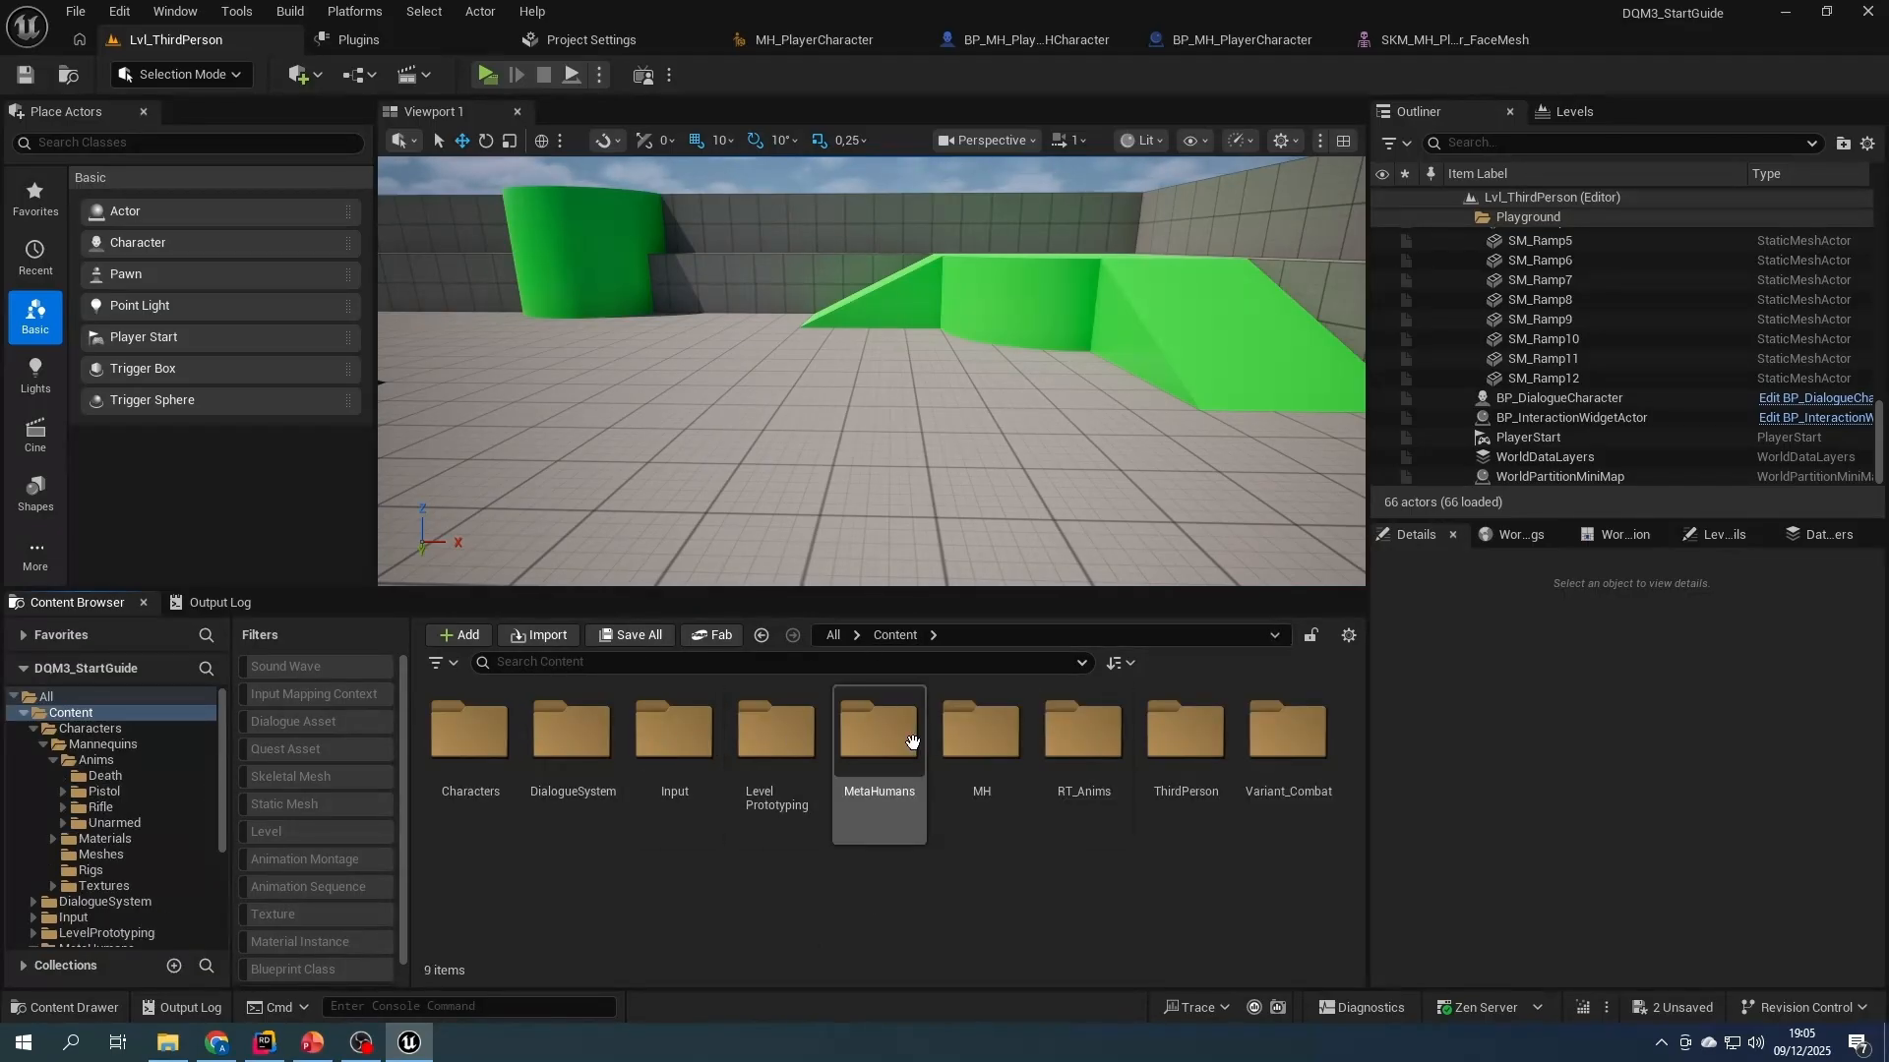
pyautogui.doubleClick(982, 733)
pyautogui.rightClick(635, 782)
pyautogui.click(714, 389)
pyautogui.write('A')
pyautogui.press('Return')
pyautogui.doubleClick(471, 733)
# - Create an animation blueprint named ABP_MH_Face using the Face_Archetype_Skeleton from MetaHumans/Common/Face
pyautogui.rightClick(518, 746)
pyautogui.moveTo(618, 591)
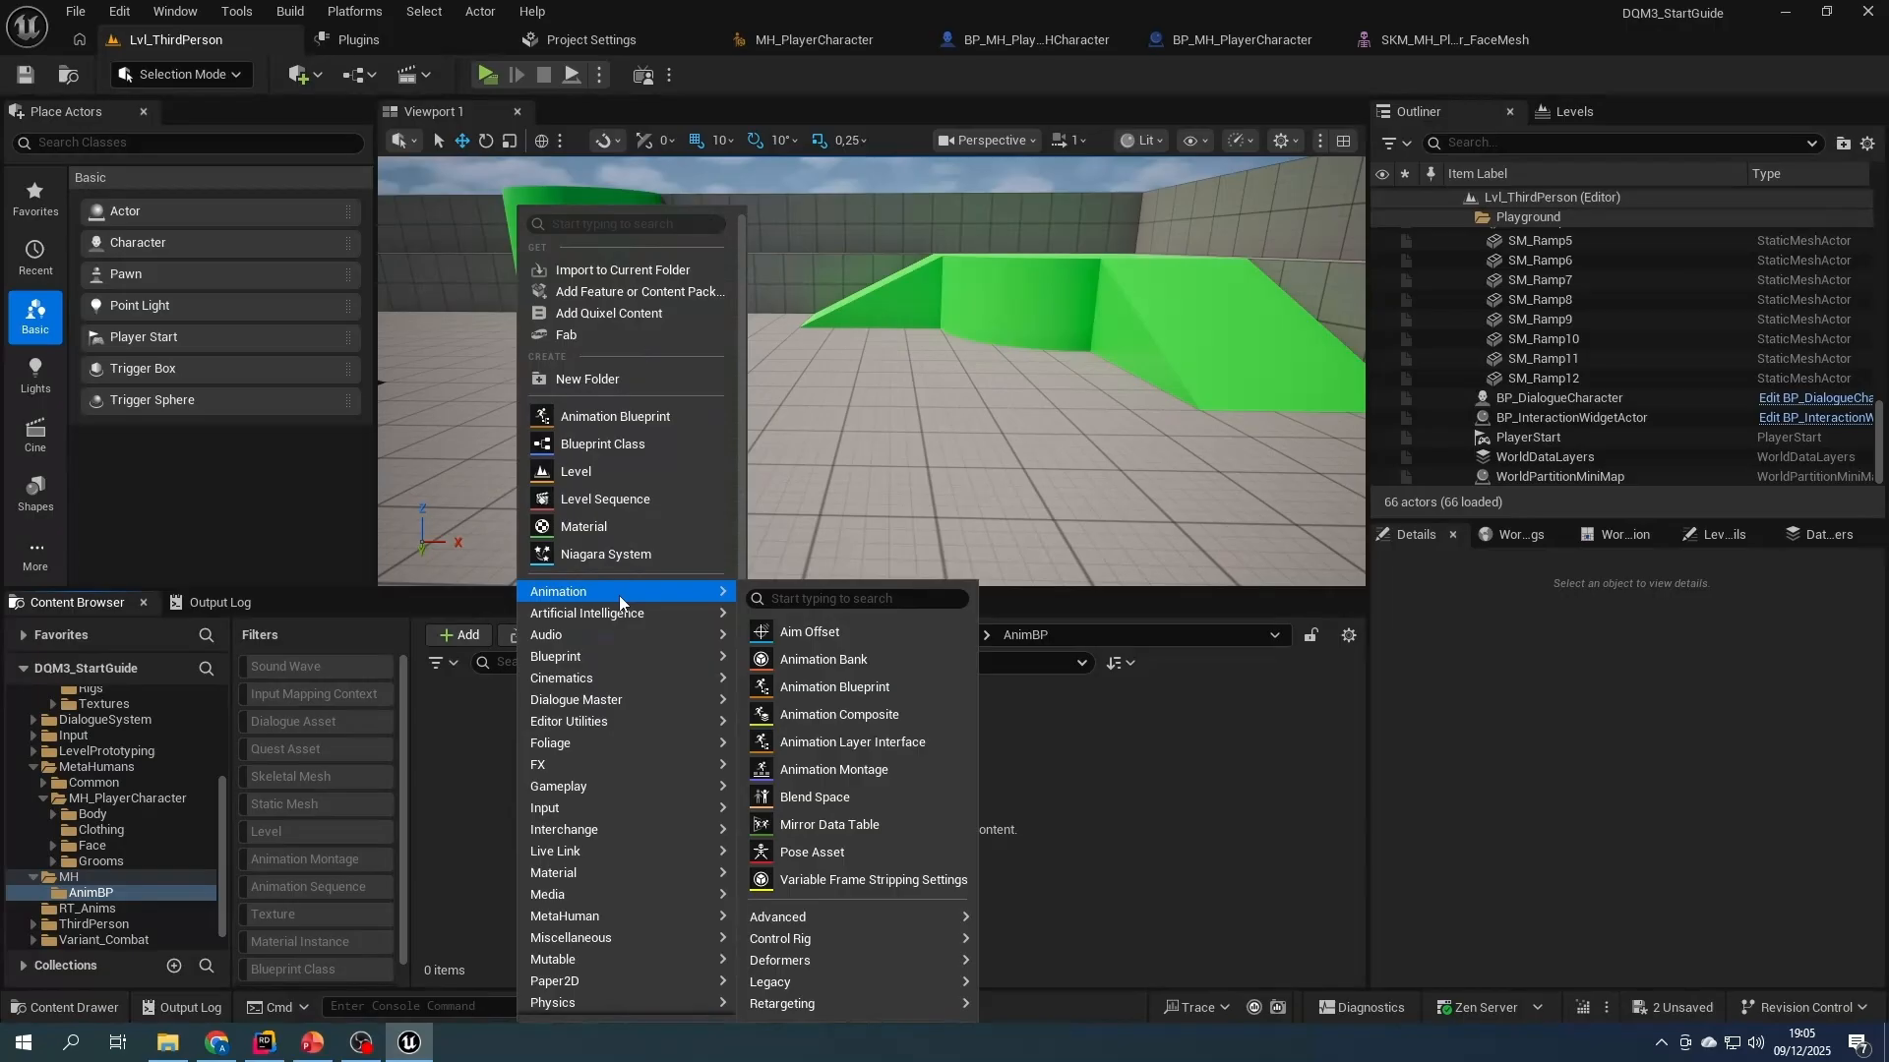
pyautogui.click(872, 686)
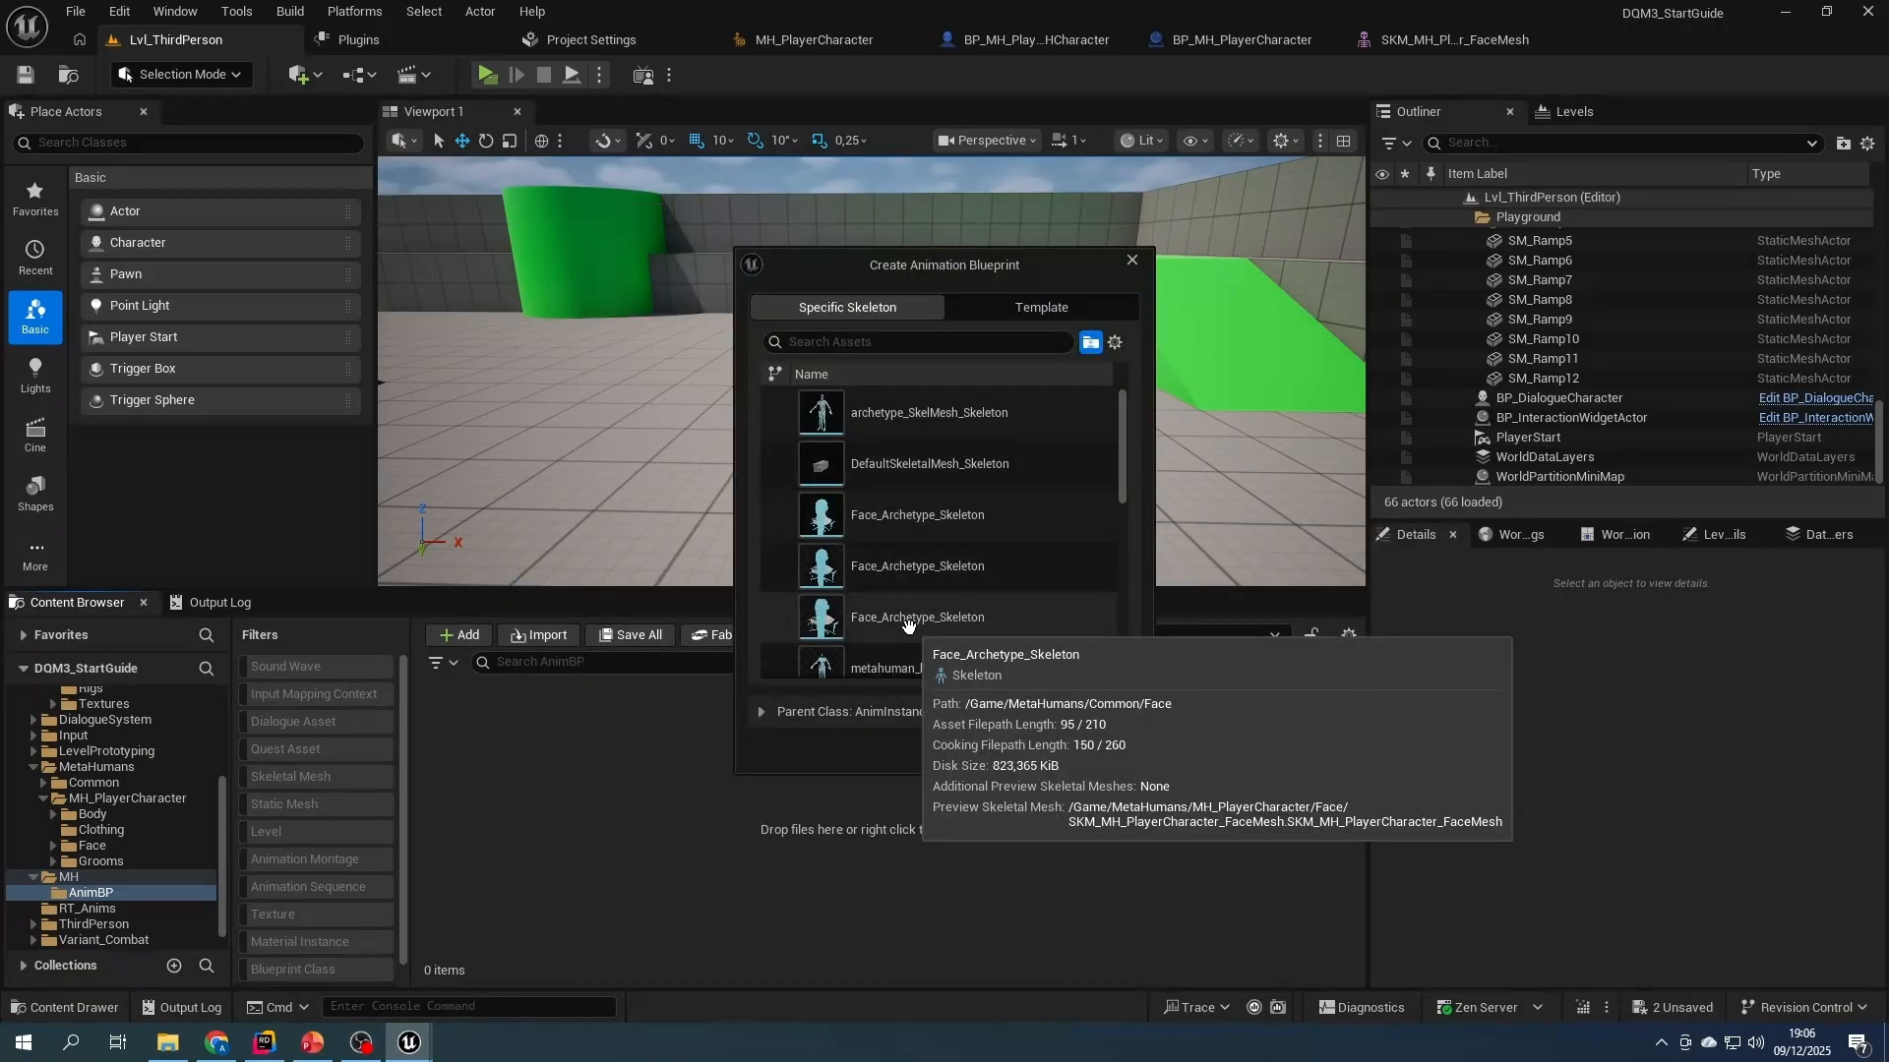
pyautogui.scroll(-1, 1131, 547)
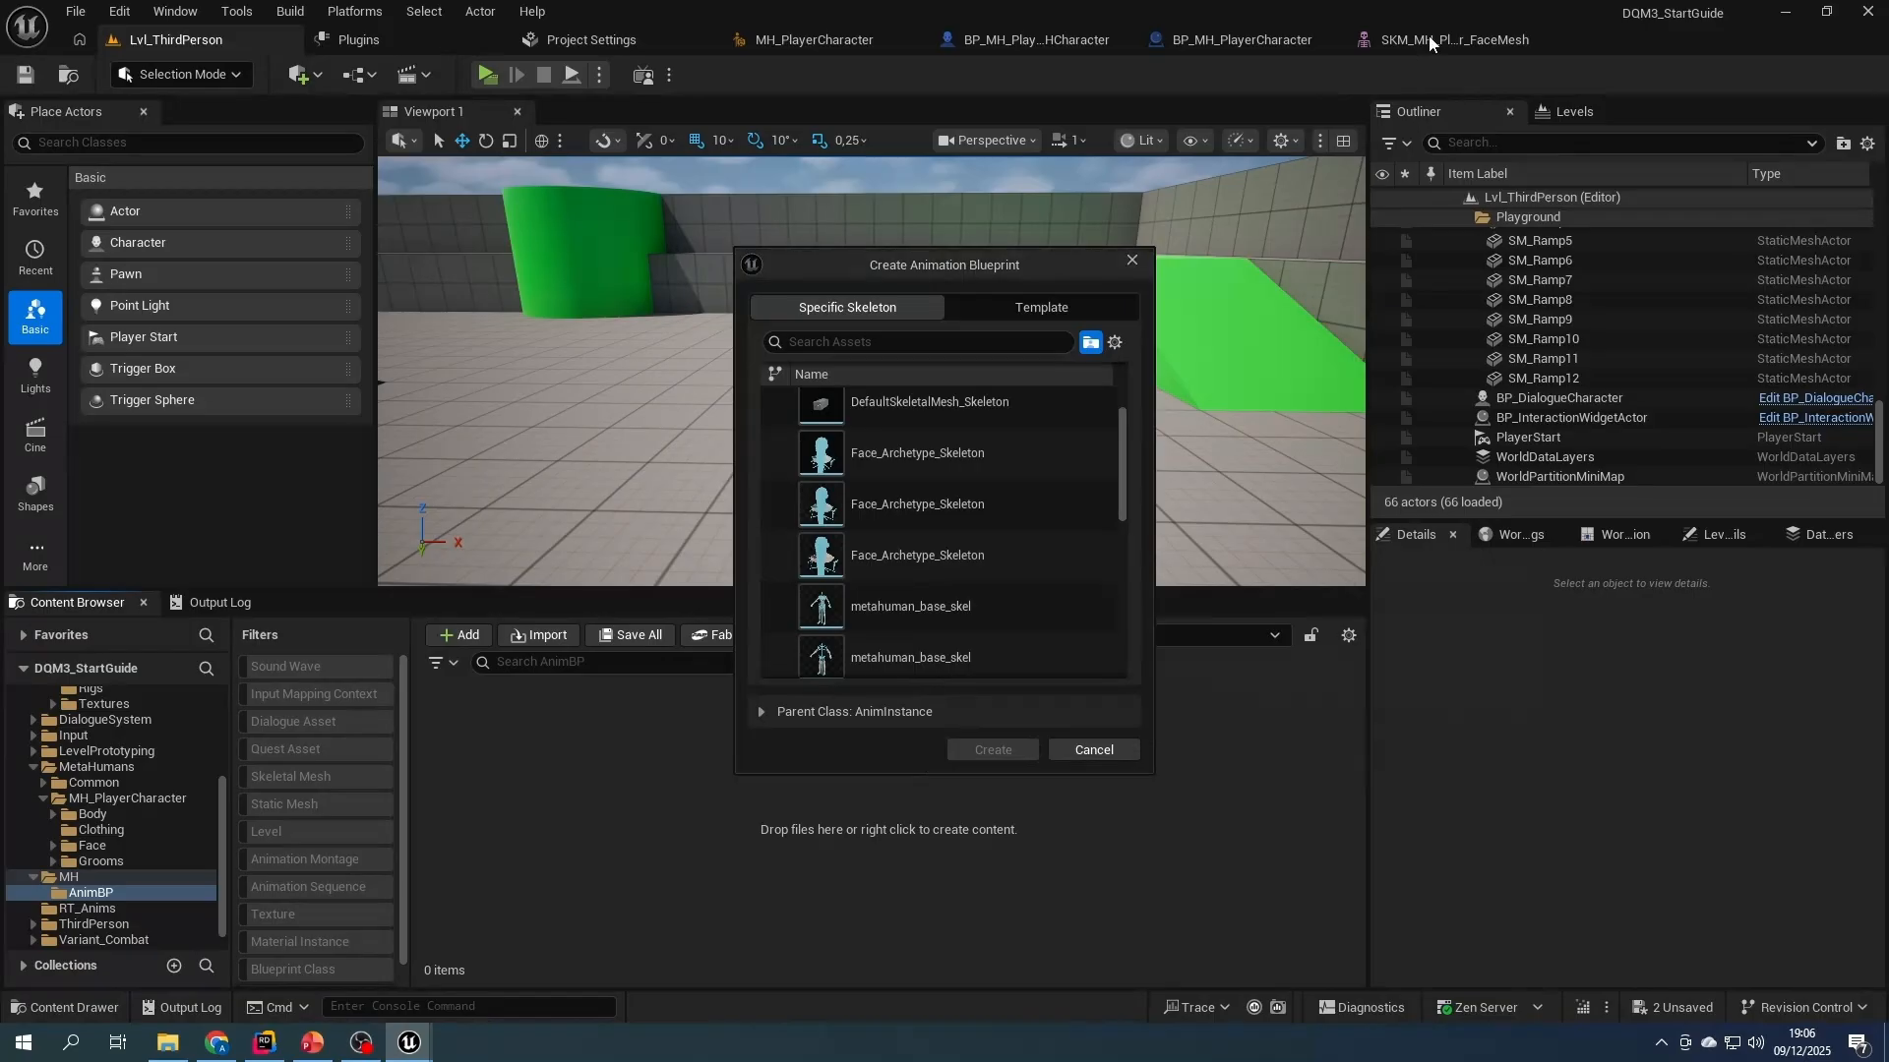
pyautogui.click(909, 558)
pyautogui.click(984, 750)
pyautogui.write('ABP_MH_Face')
pyautogui.press('Return')
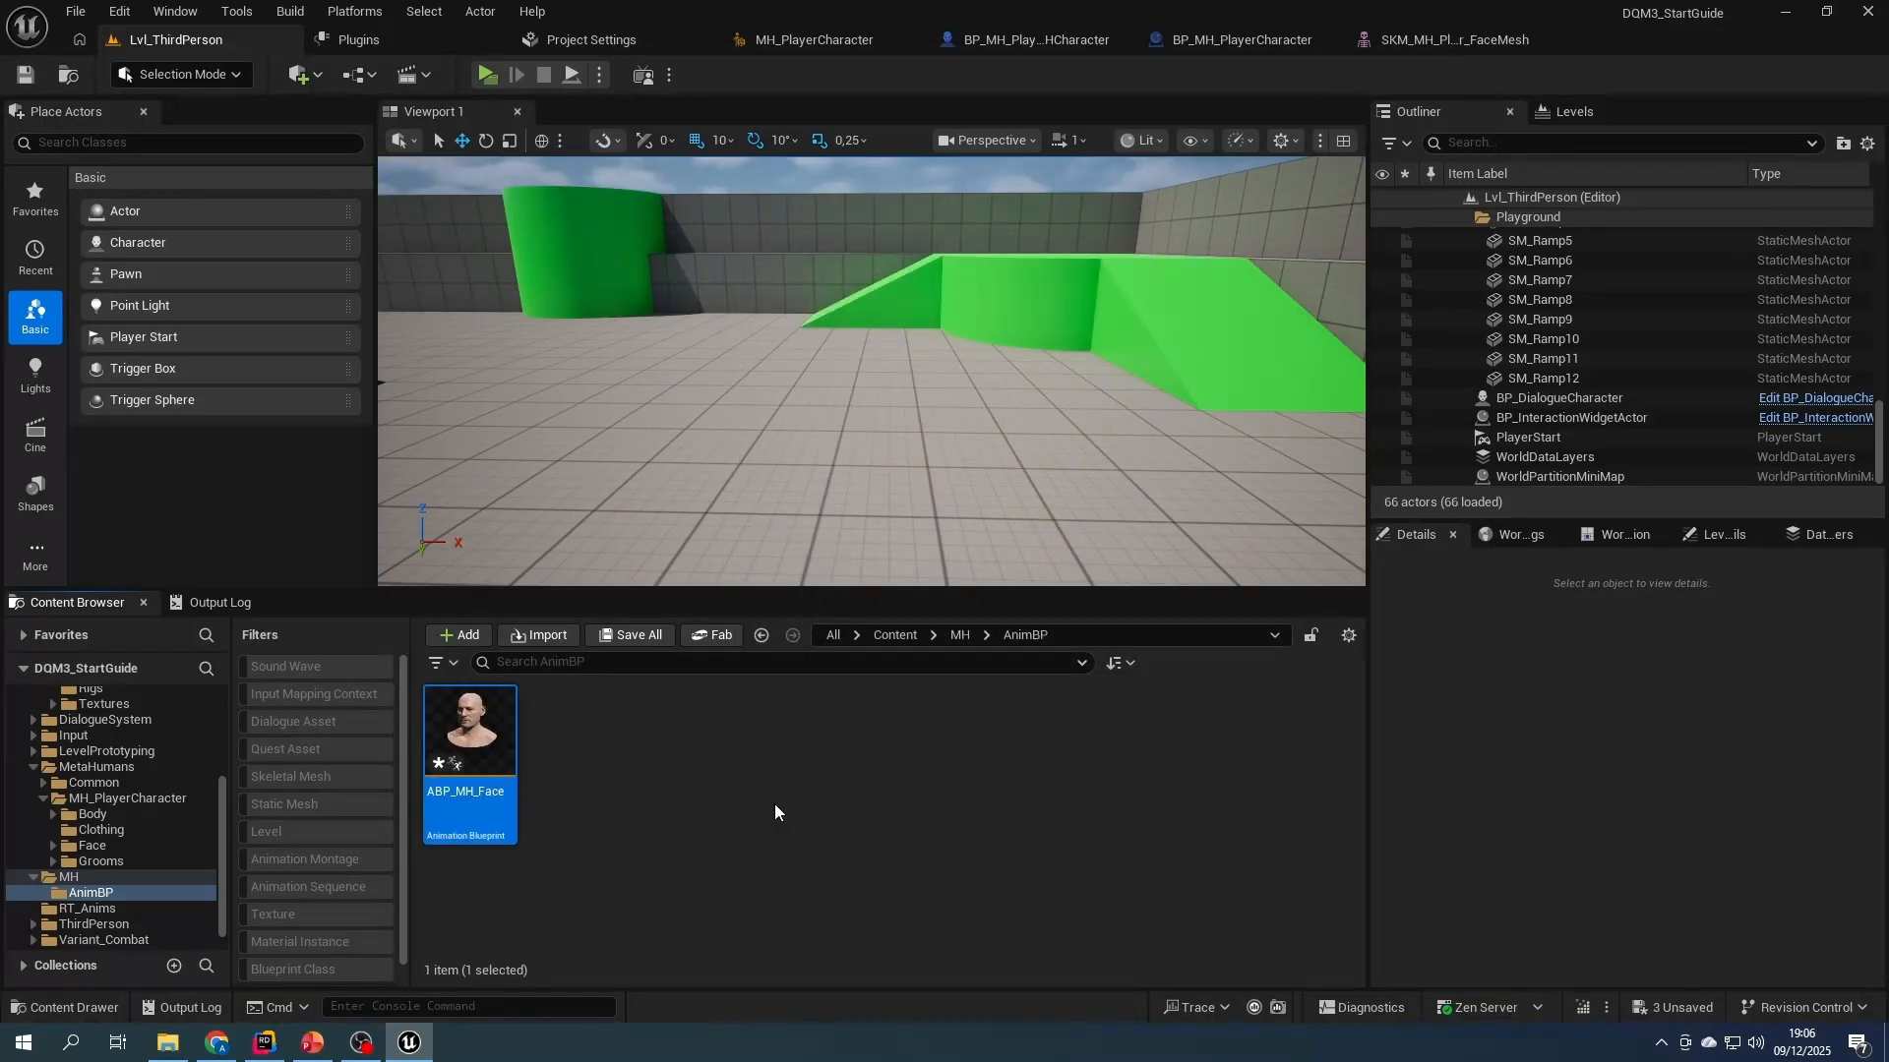
# - Add a DefaultSlot node to ABP_MH_Face's AnimGraph, connect it to the Output Pose result, and compile
pyautogui.doubleClick(501, 750)
pyautogui.moveTo(599, 531); pyautogui.dragTo(1052, 489, button='right')
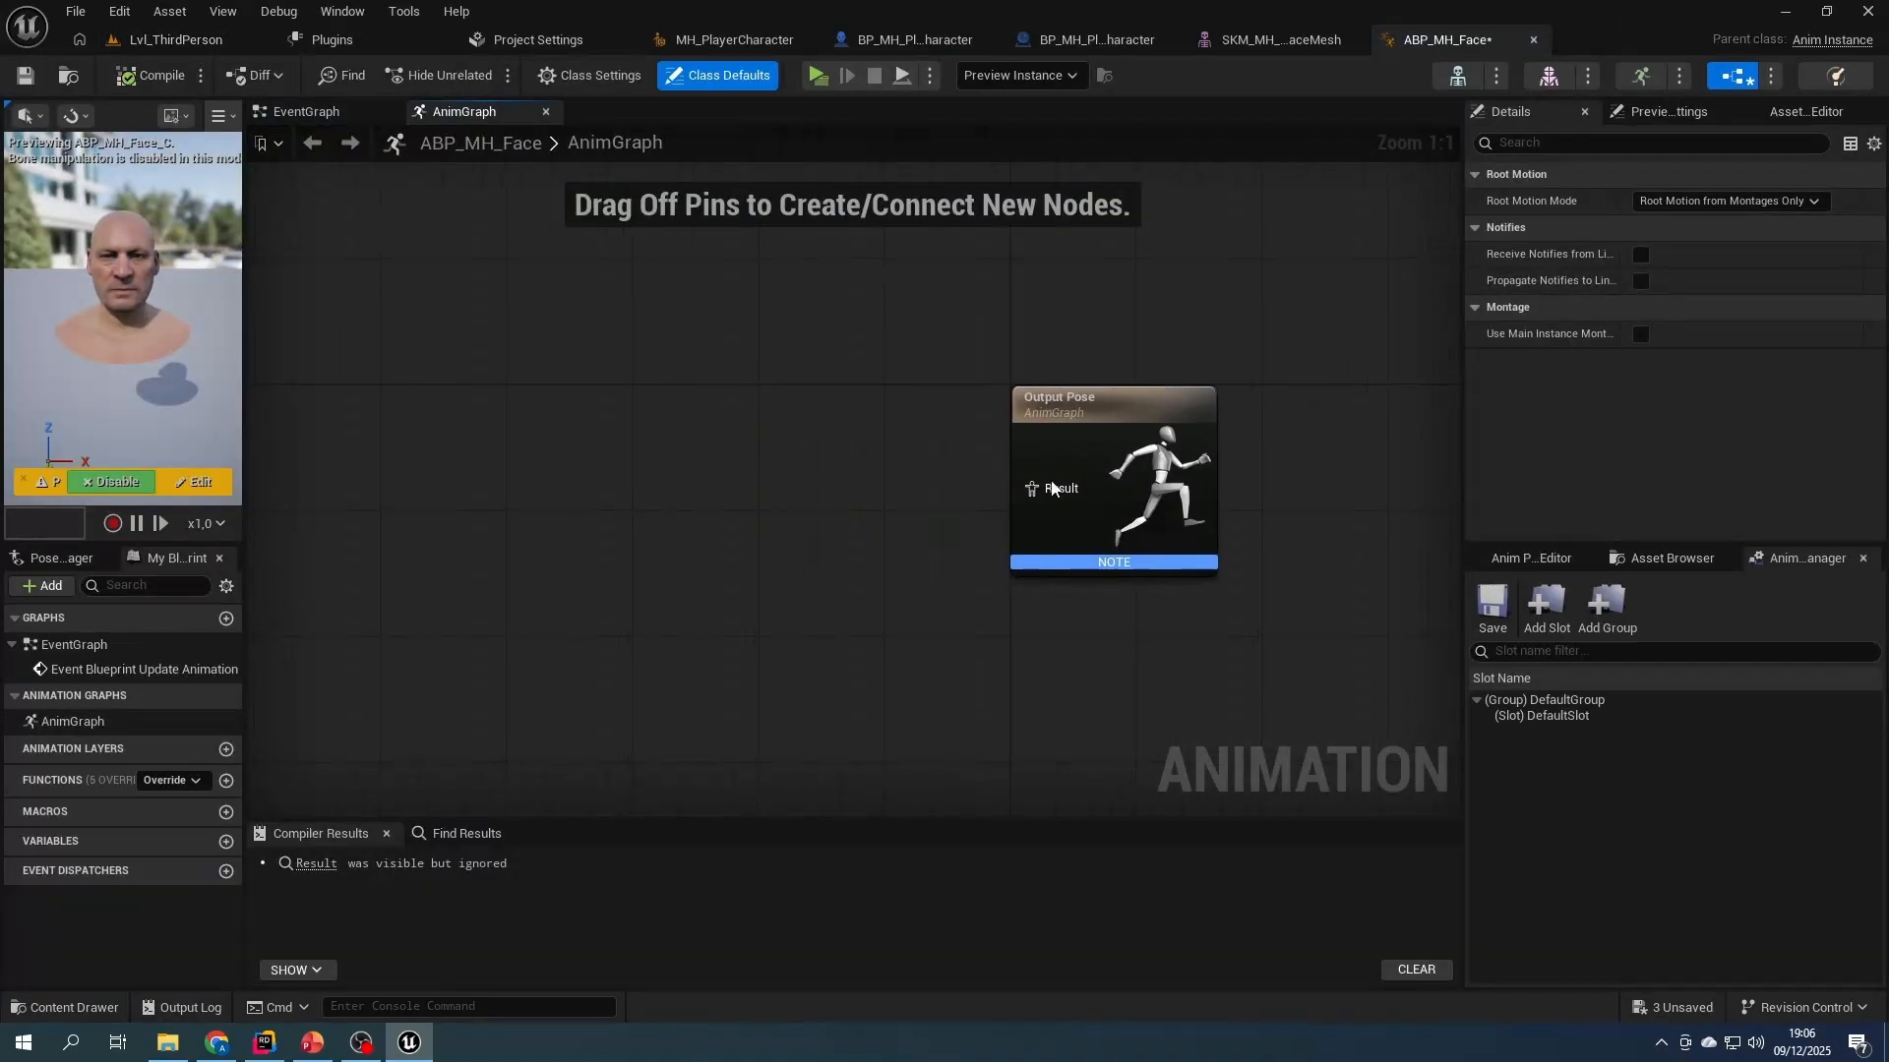
pyautogui.rightClick(716, 476)
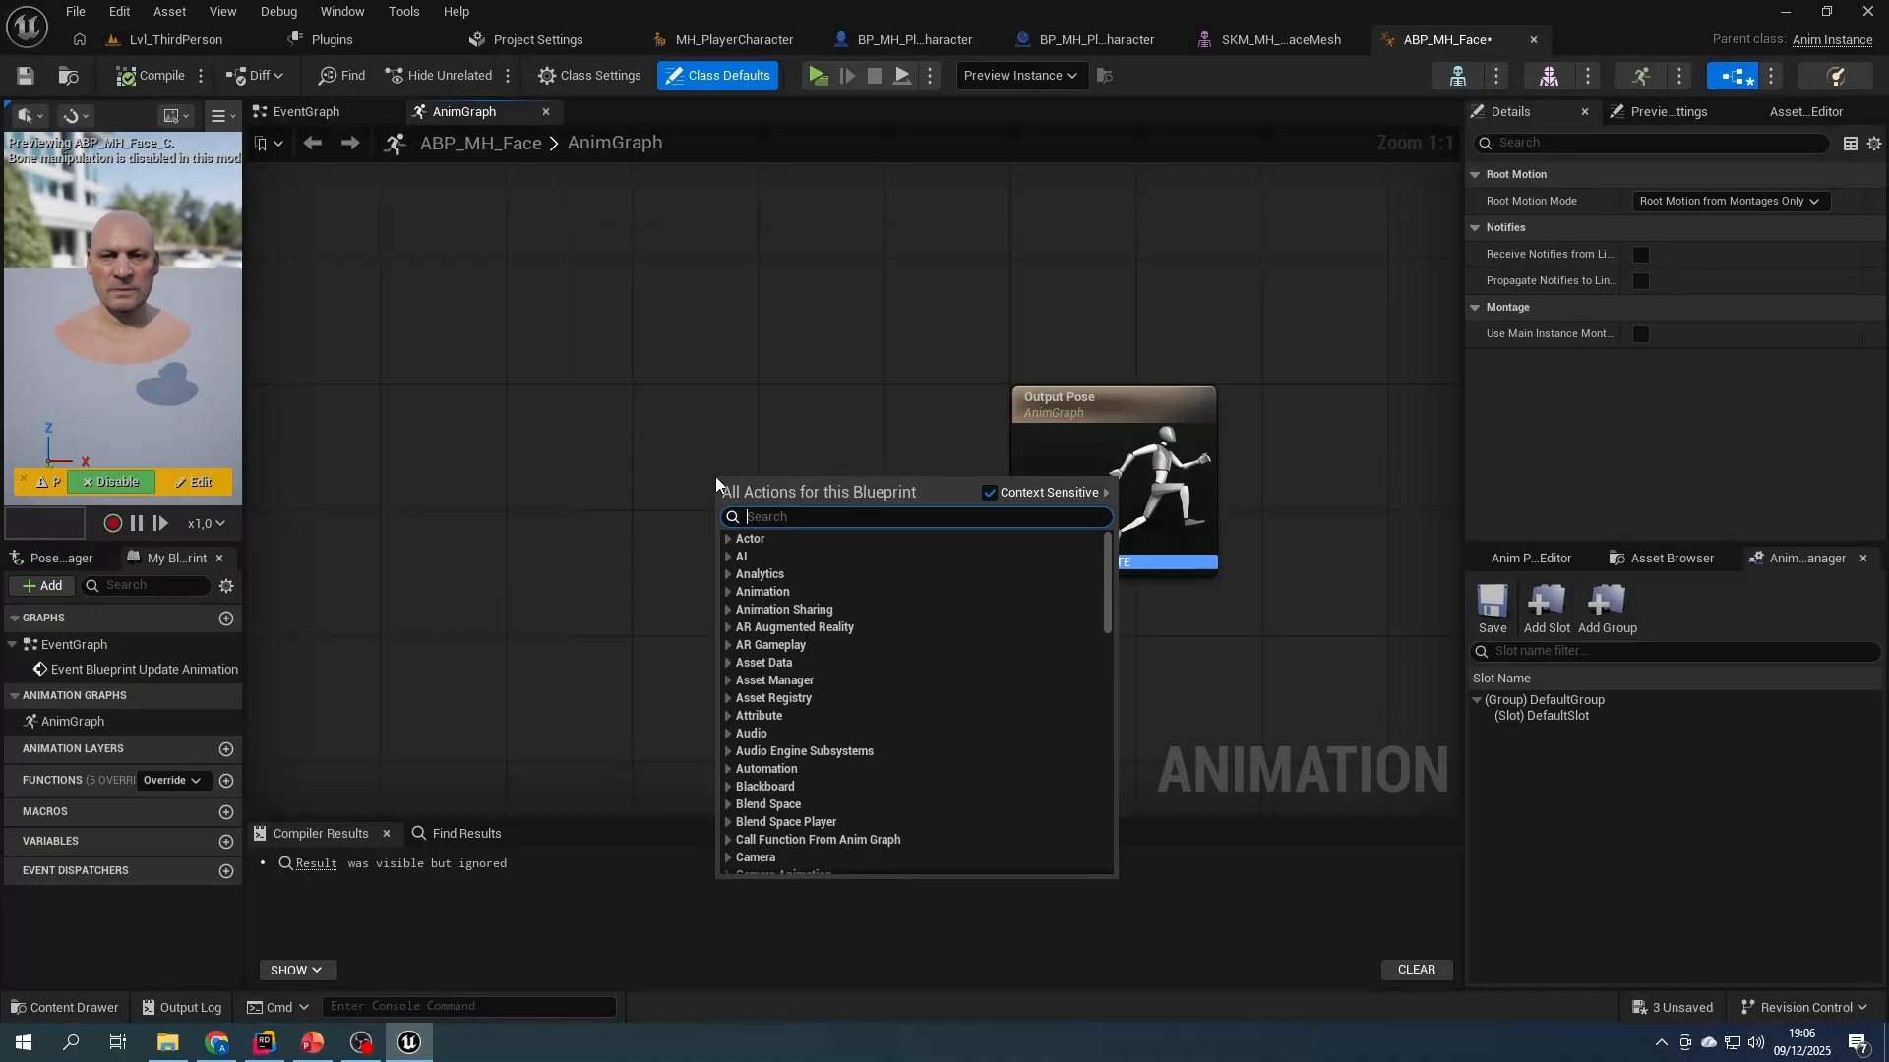
pyautogui.write('defaultslo')
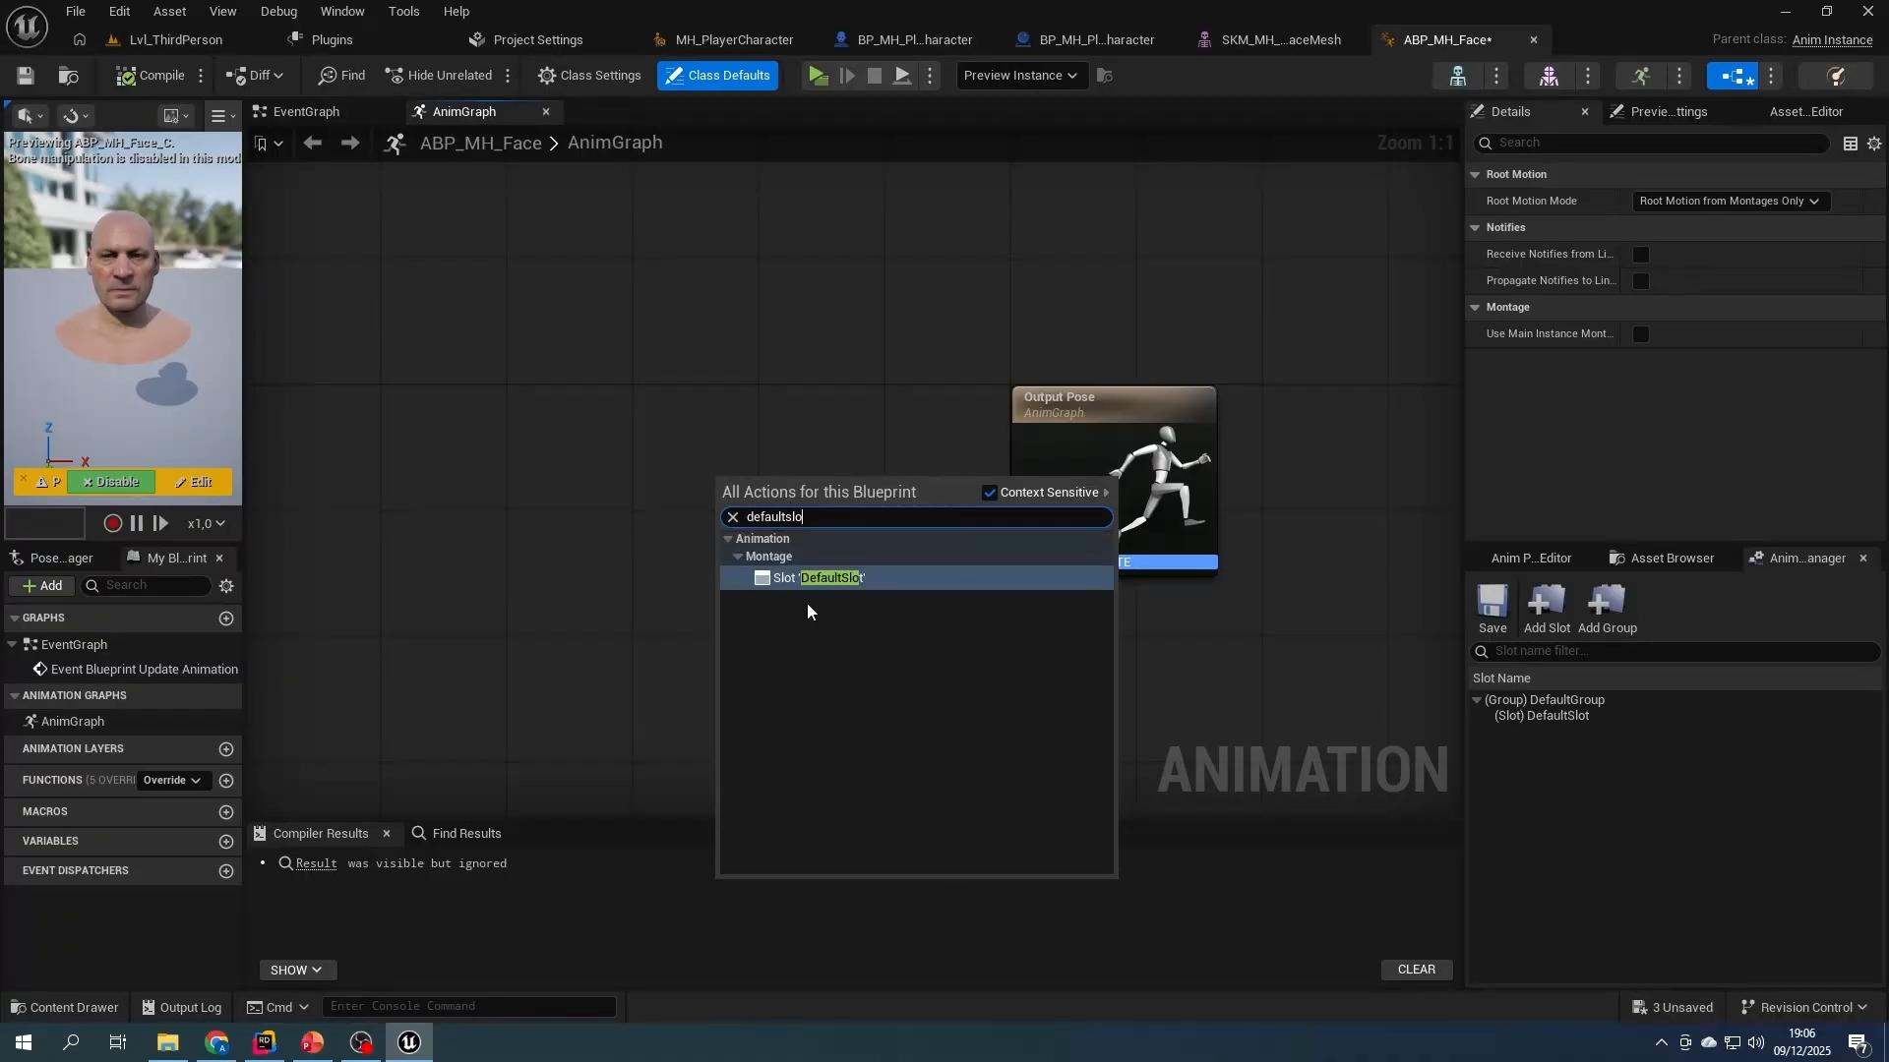
pyautogui.click(814, 578)
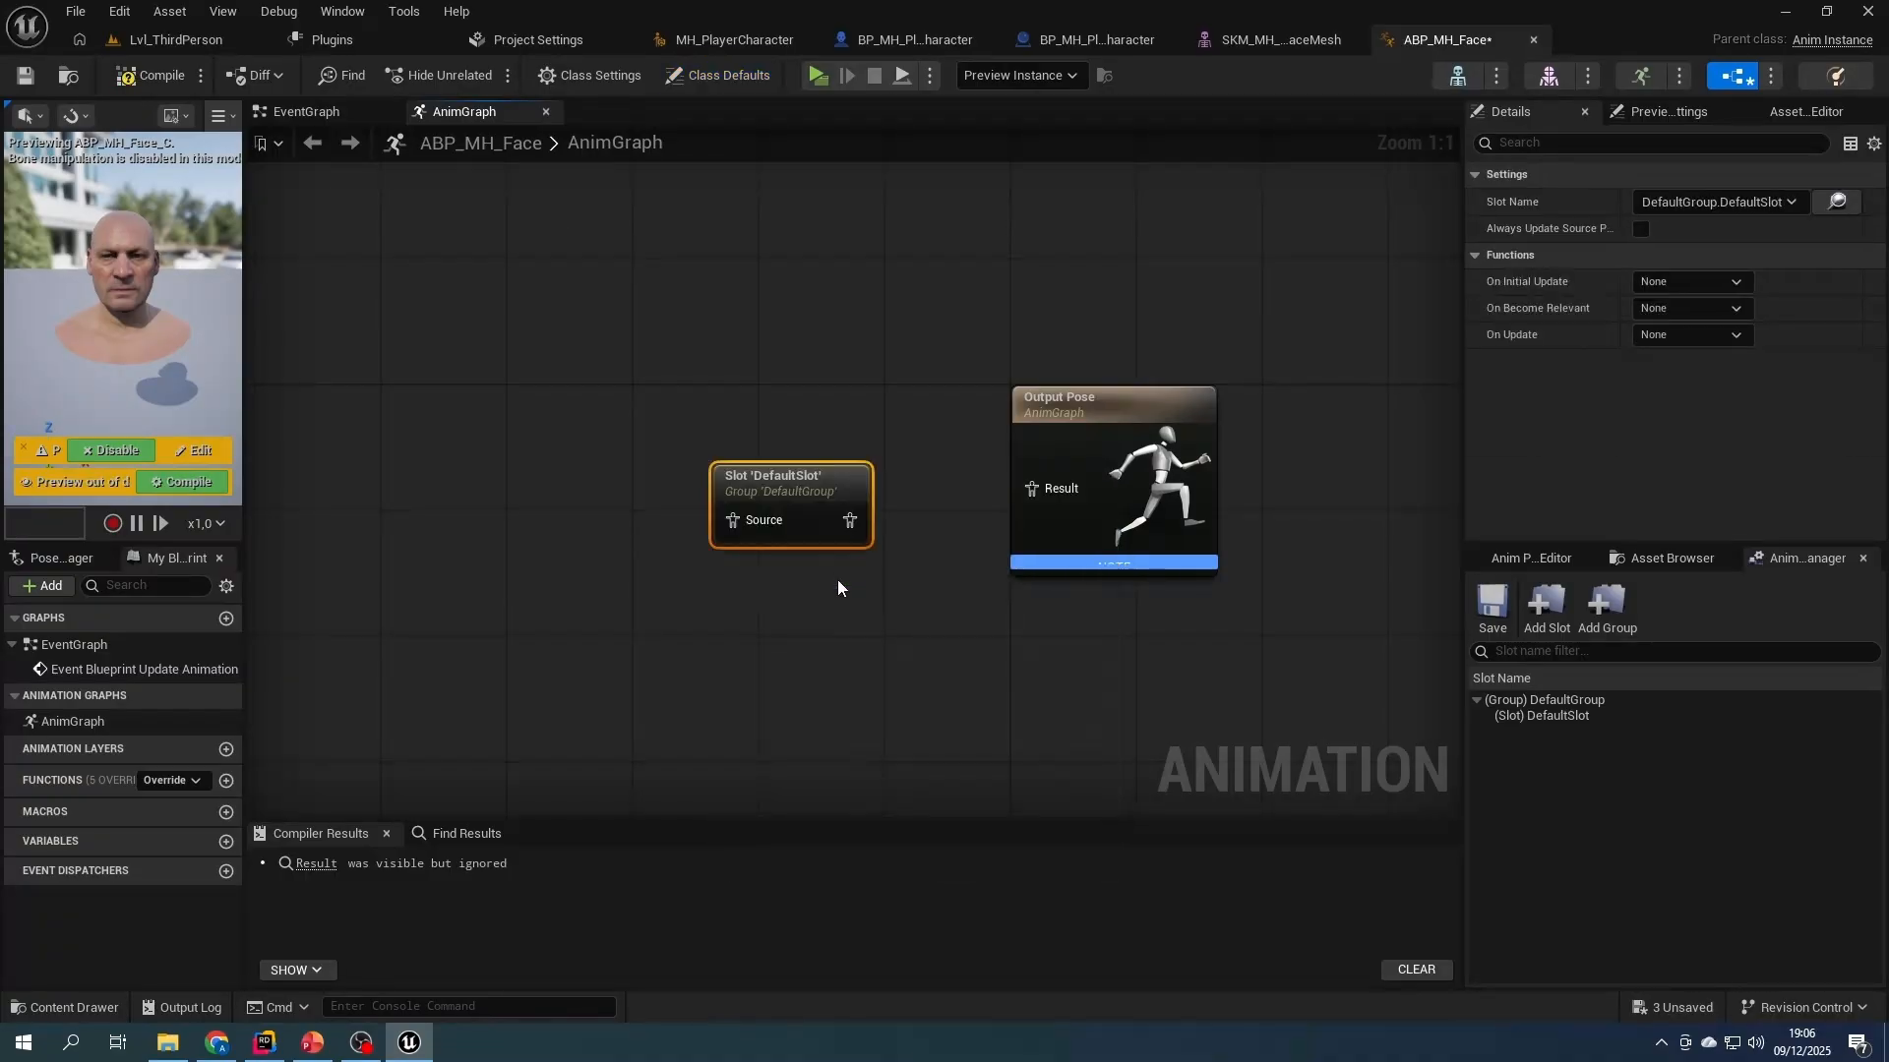
pyautogui.moveTo(789, 476); pyautogui.dragTo(1030, 495)
pyautogui.click(152, 75)
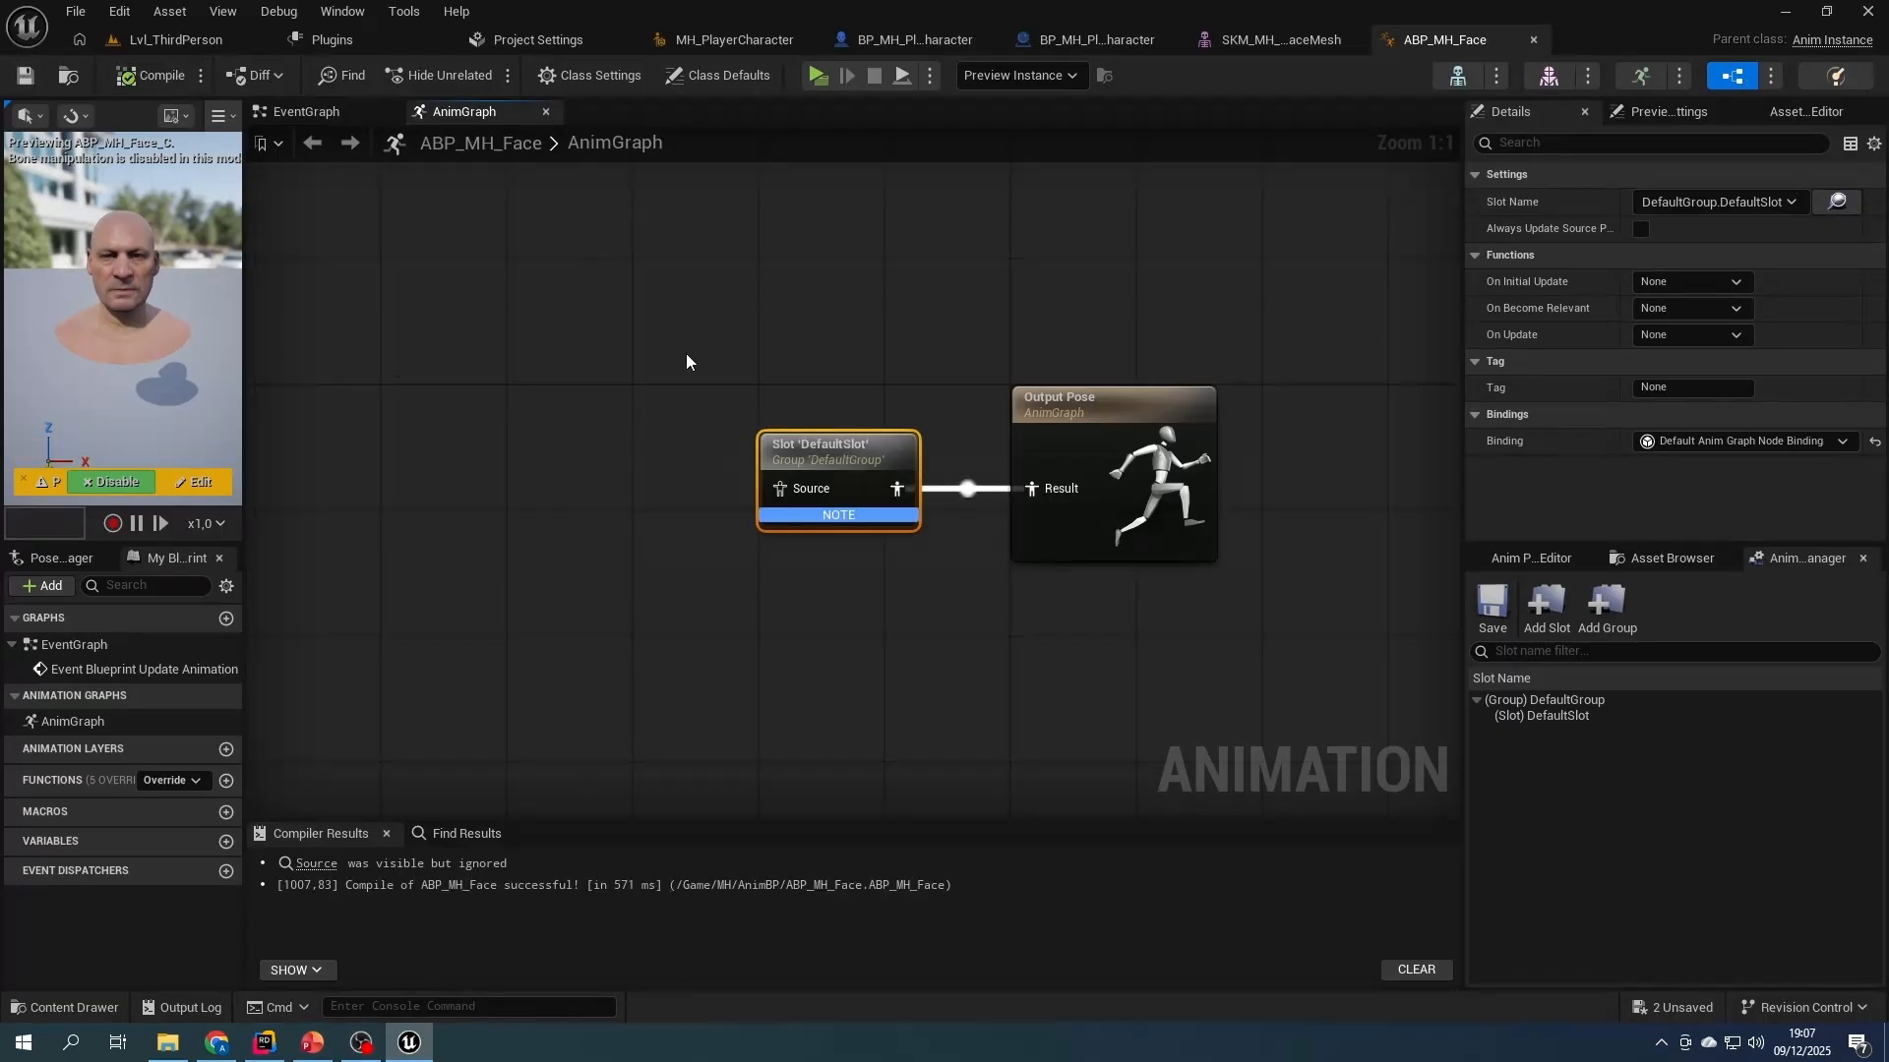
# - Set the Face component's Anim Class to ABP_MH_Face in BP_MH_PlayableMHCharacter, and compile and save the blueprint
pyautogui.click(177, 39)
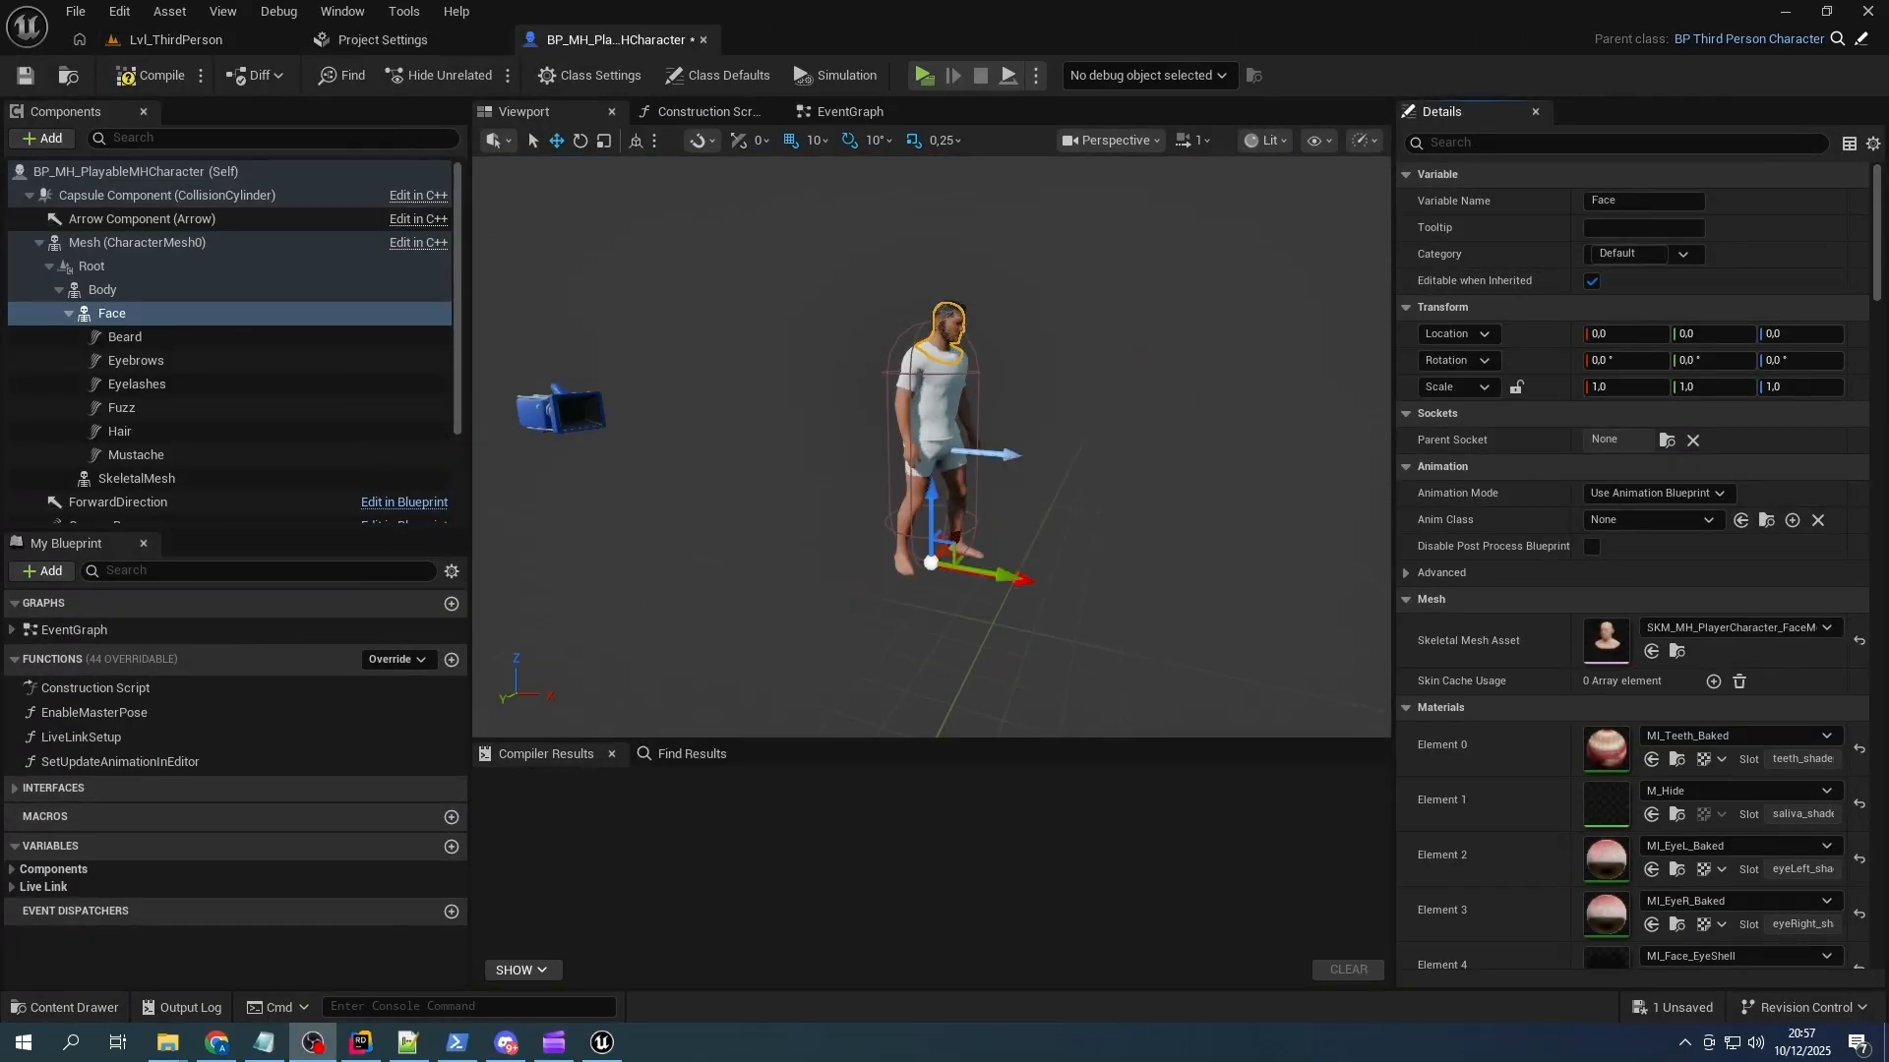
pyautogui.click(1621, 517)
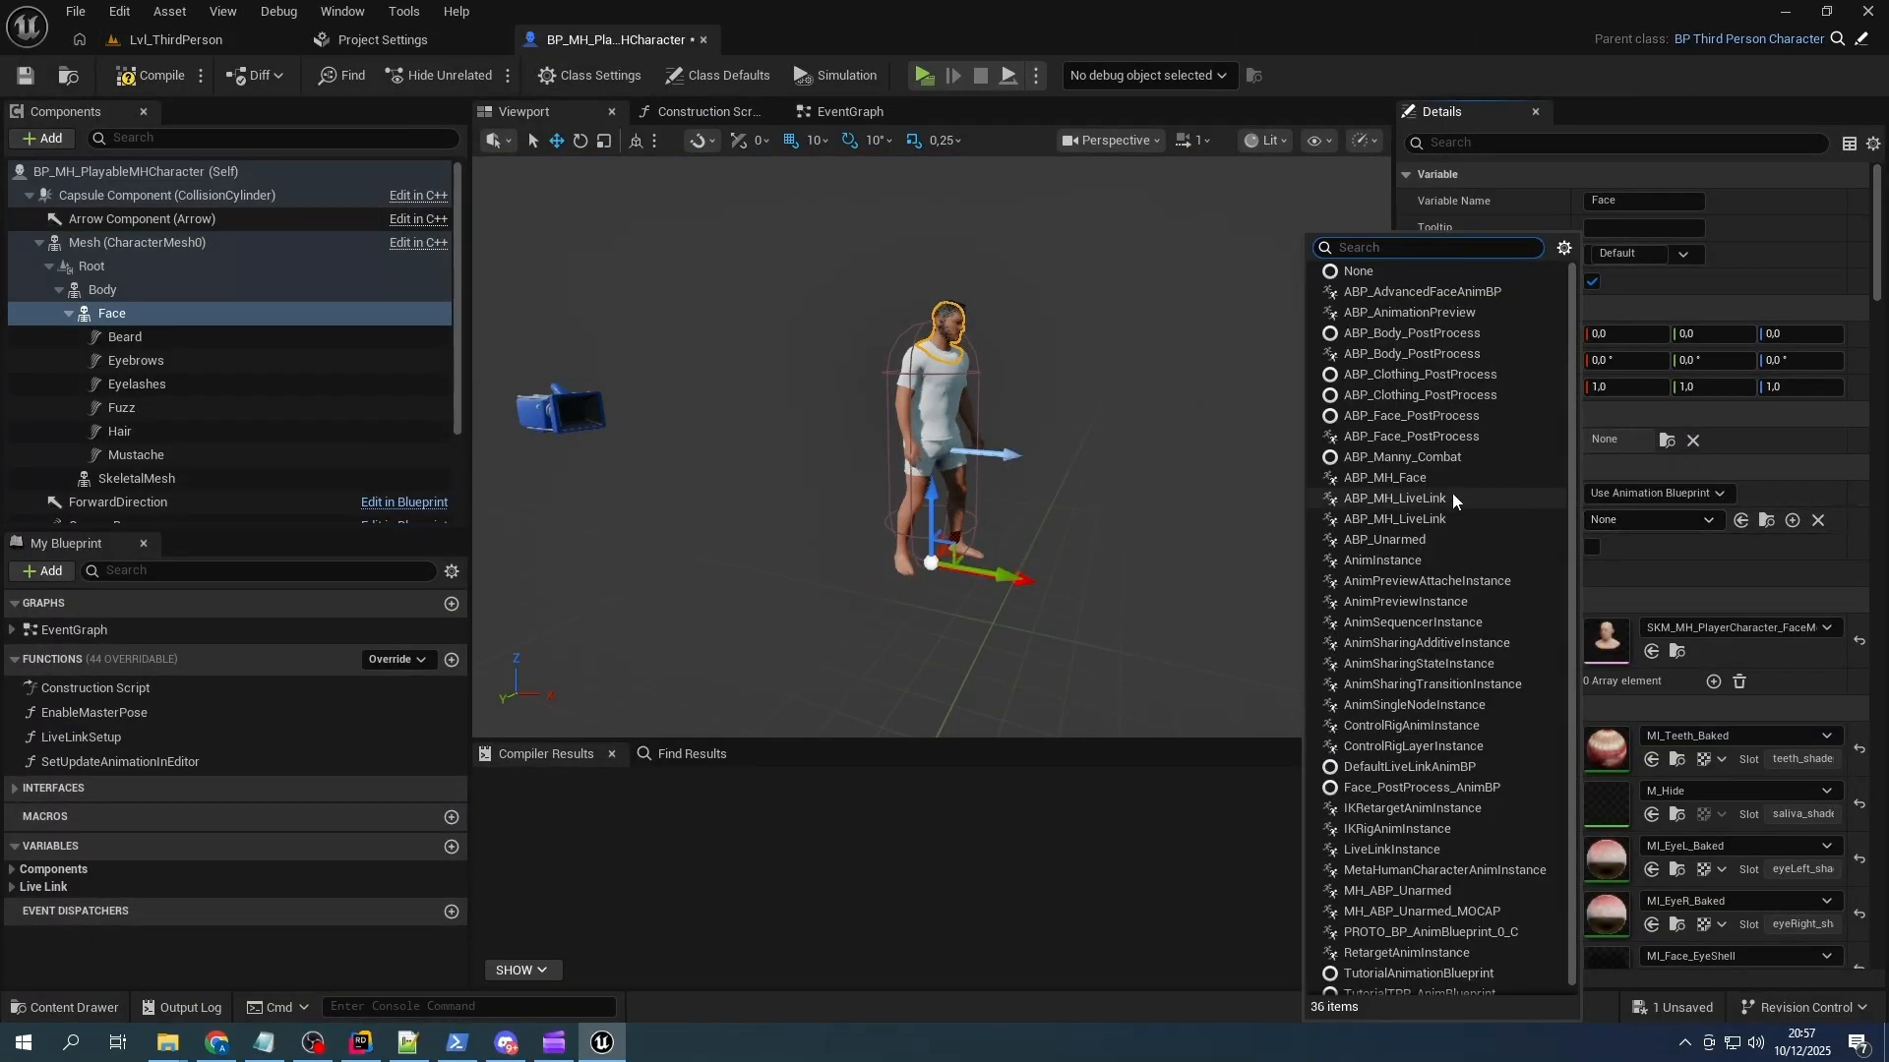
pyautogui.write('face')
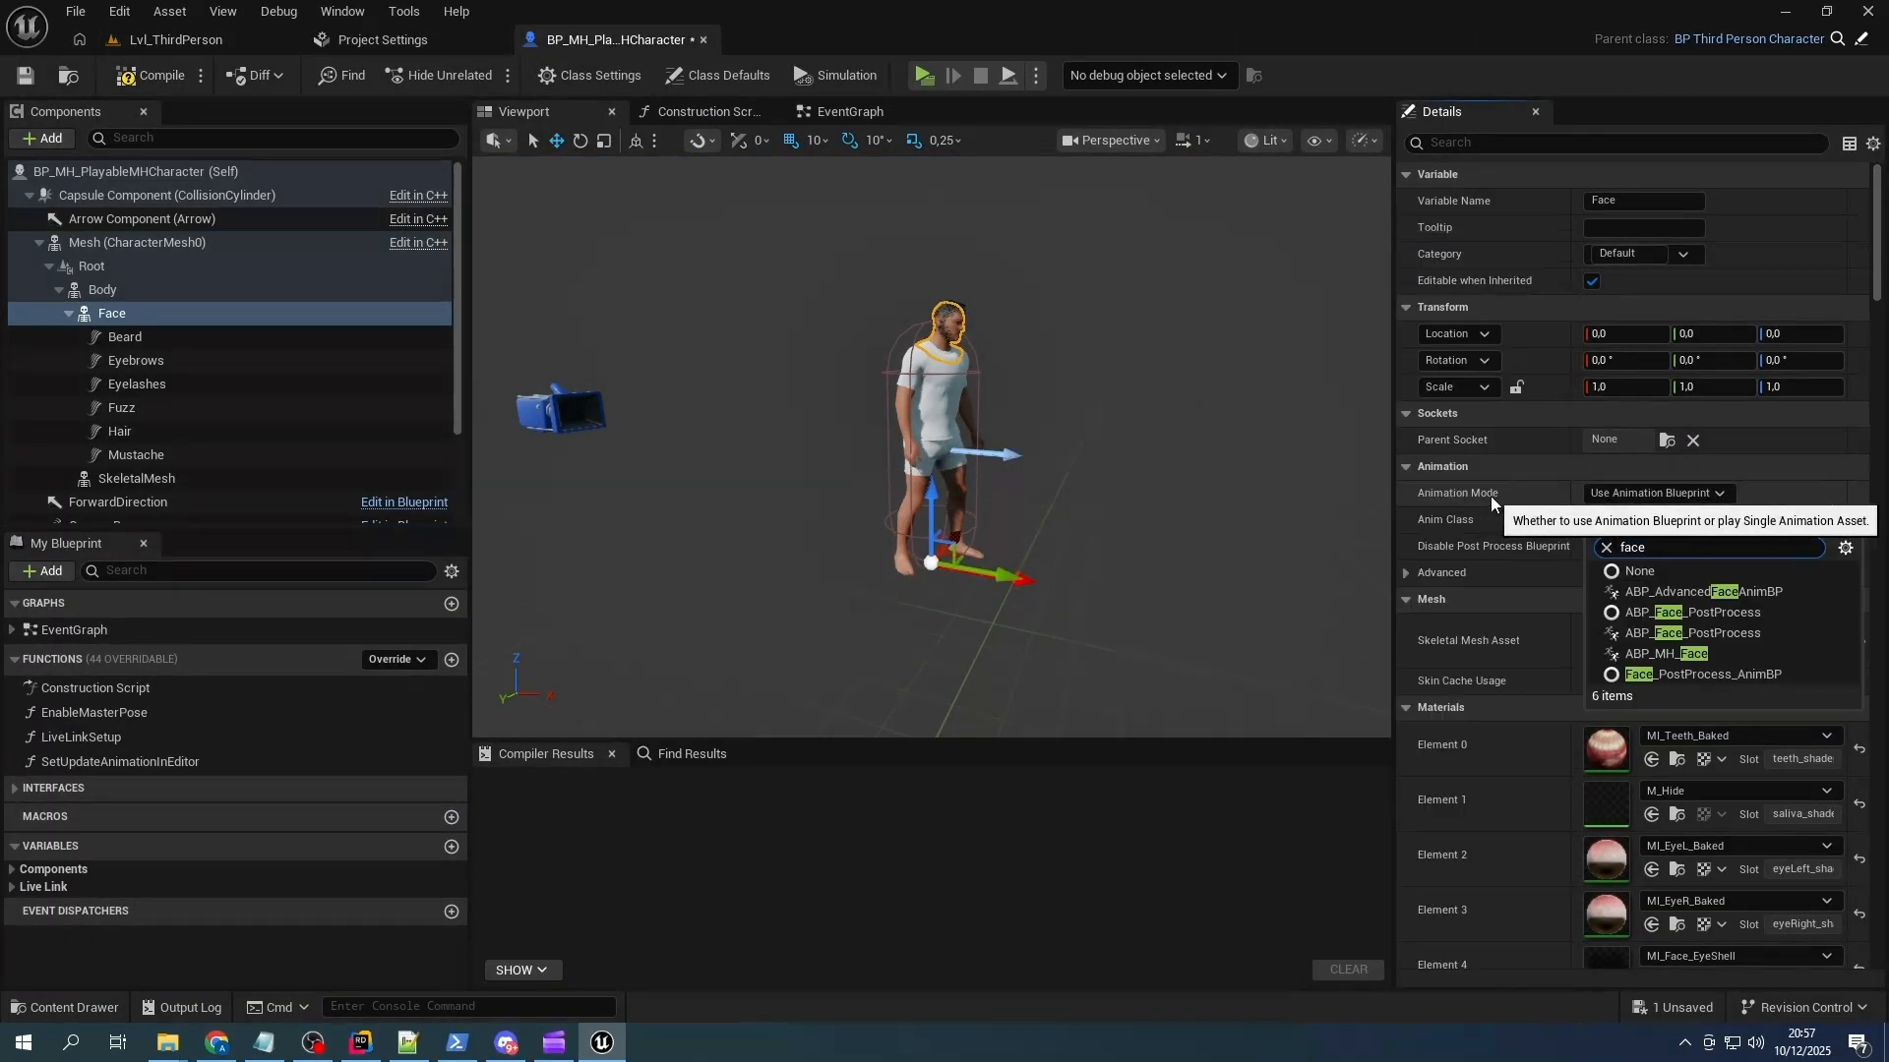
pyautogui.click(1672, 655)
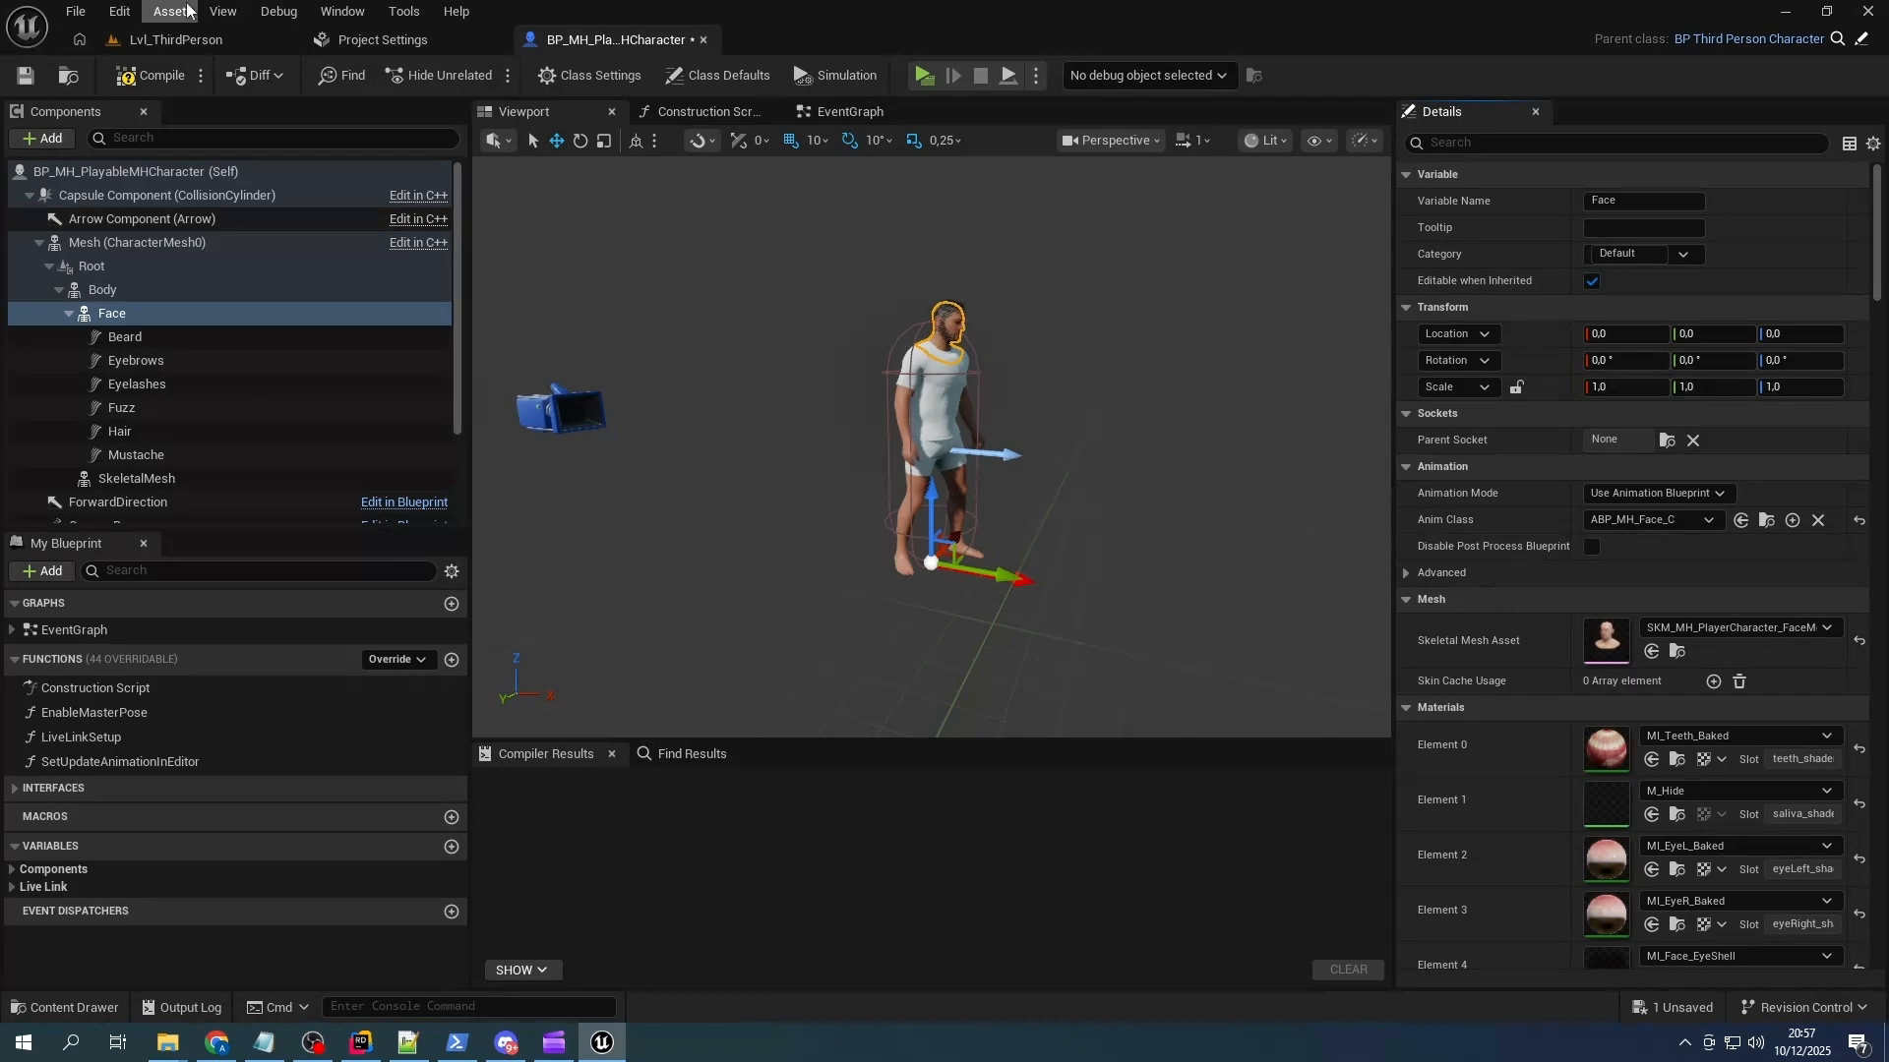
pyautogui.click(132, 73)
pyautogui.click(32, 77)
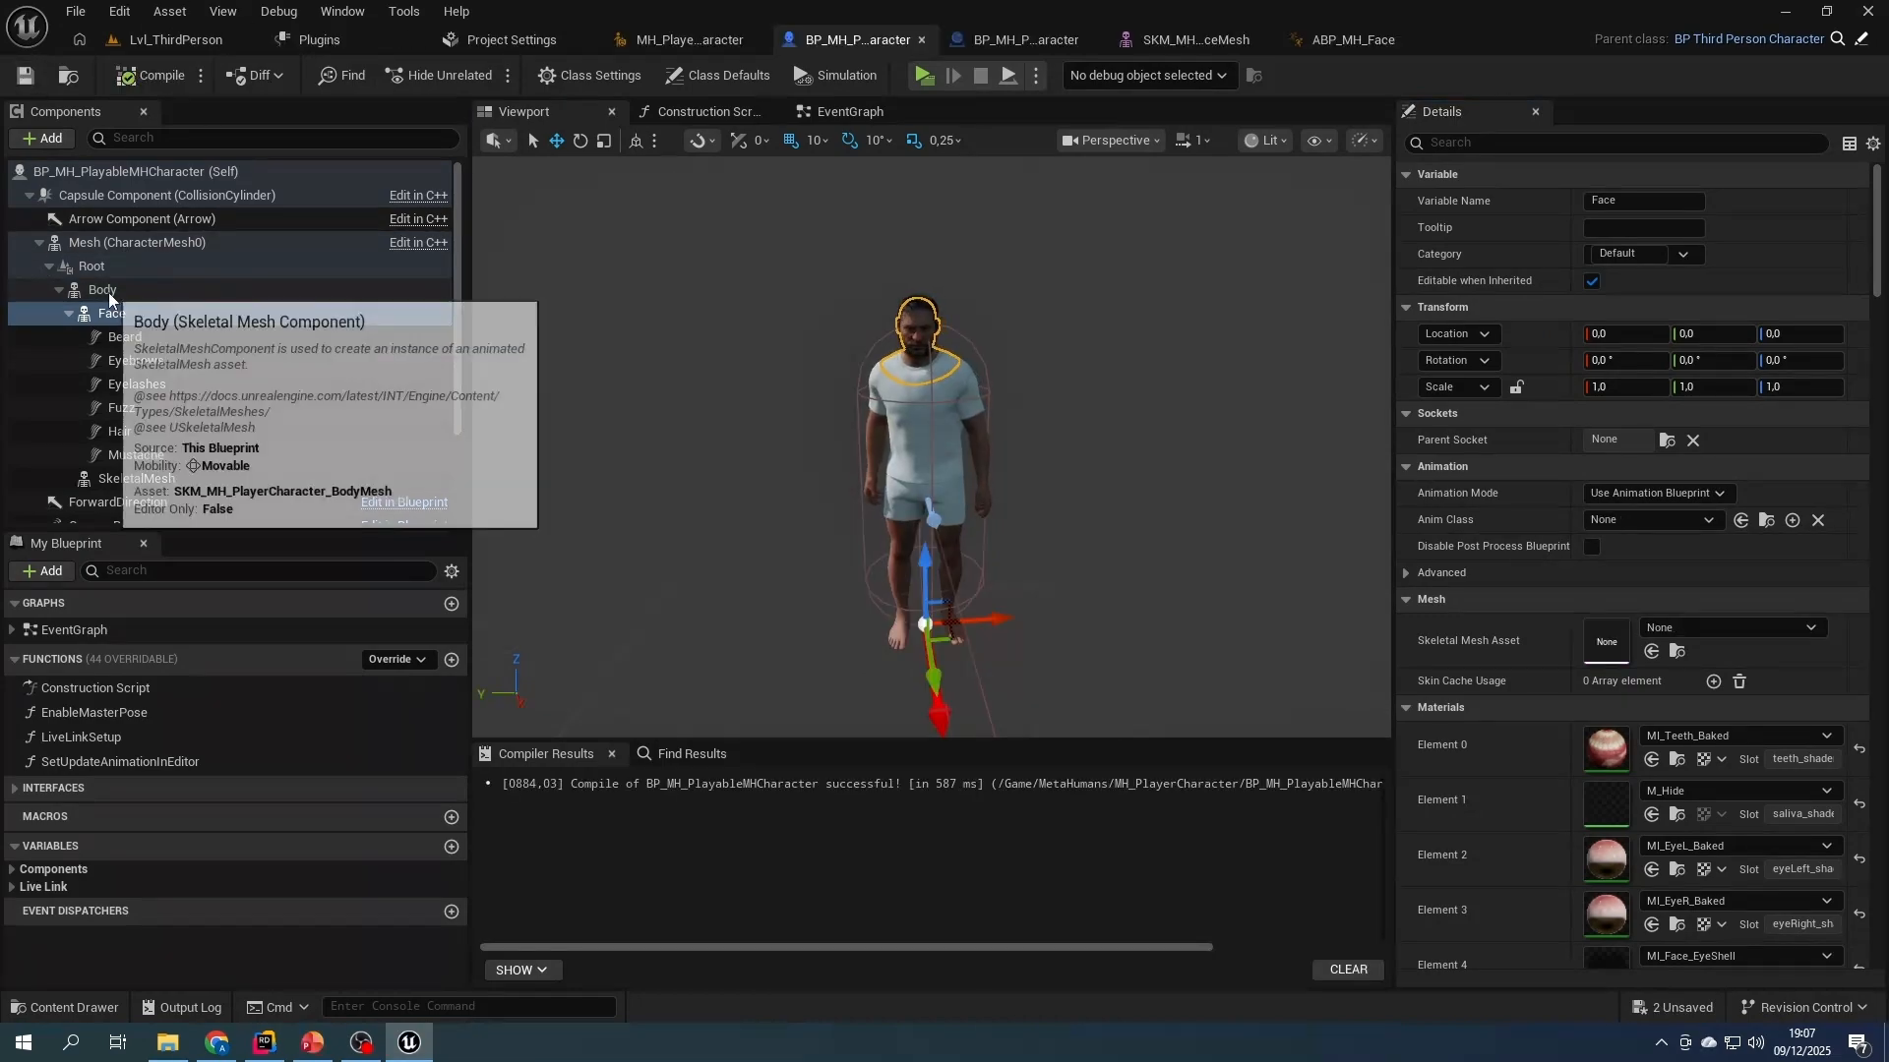
# - Add a component tag named Body to the Body component of BP_MH_PlayableMHCharacter
pyautogui.click(108, 292)
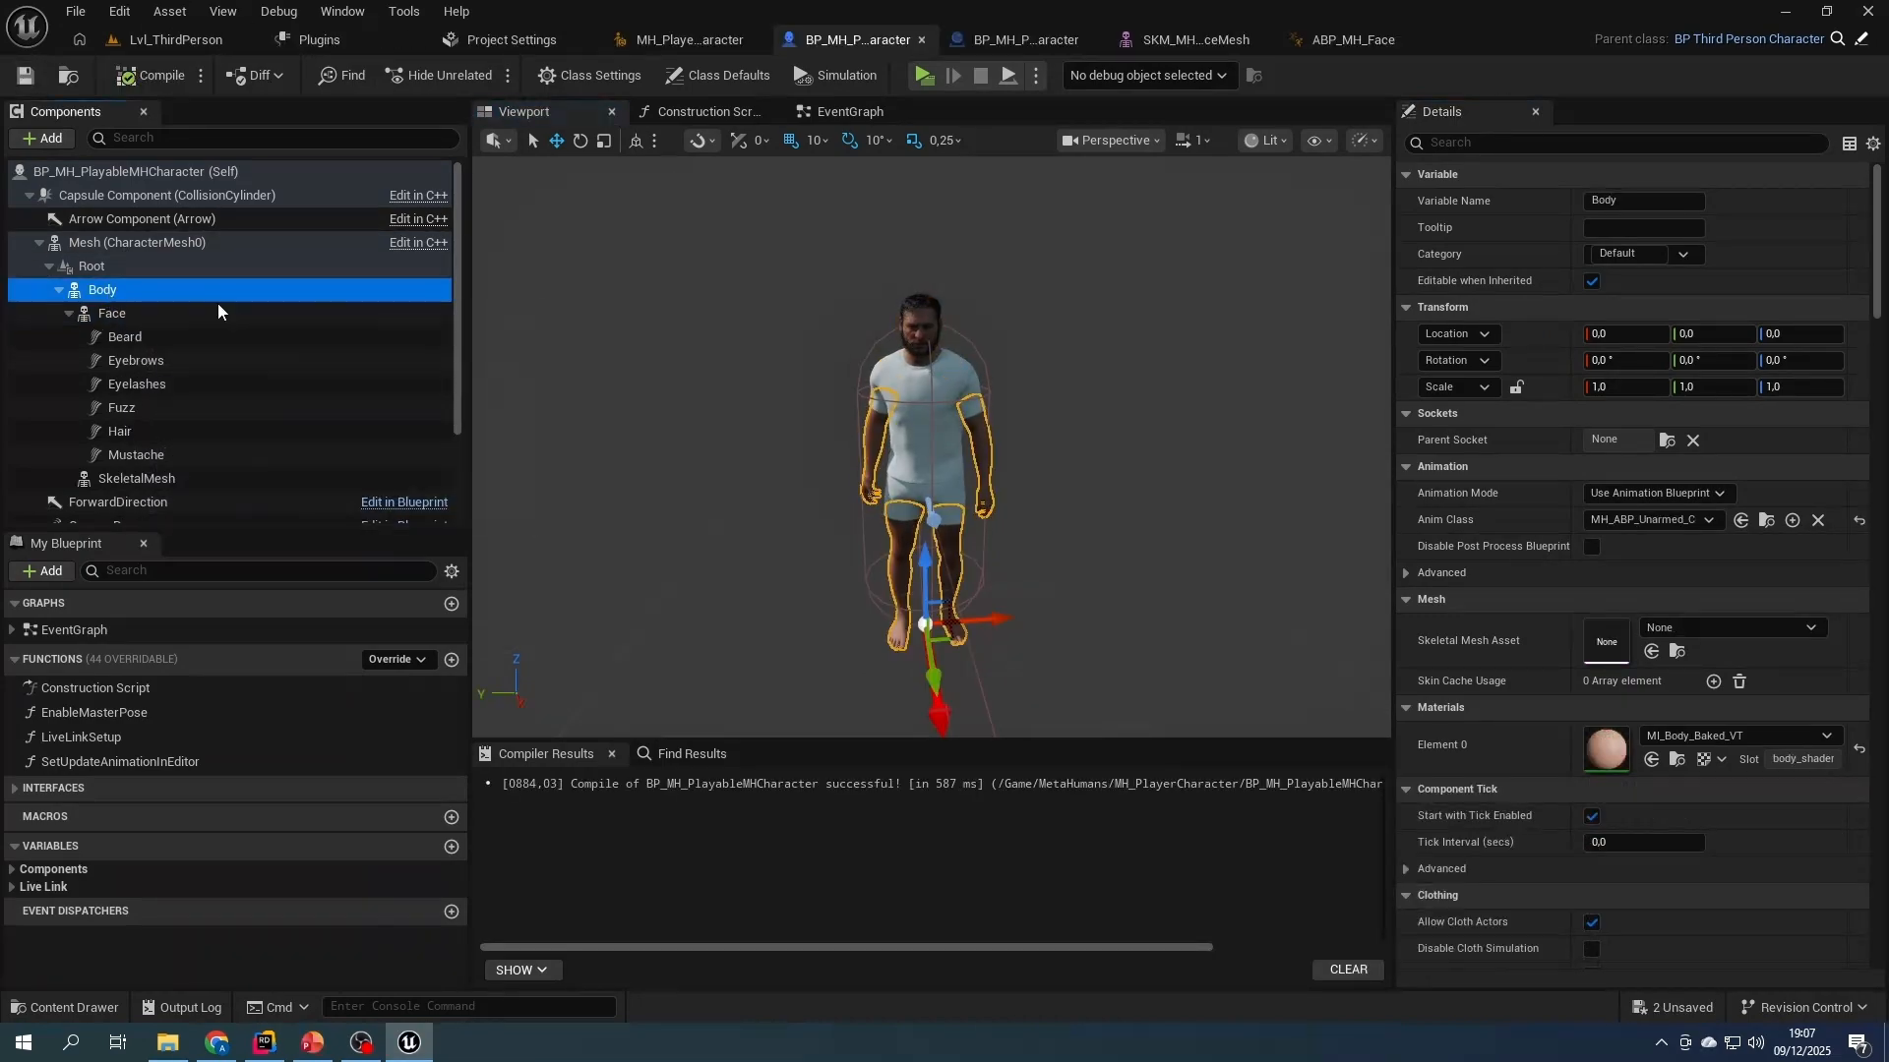
pyautogui.click(1534, 137)
pyautogui.write('tag')
pyautogui.click(1720, 201)
pyautogui.click(1646, 228)
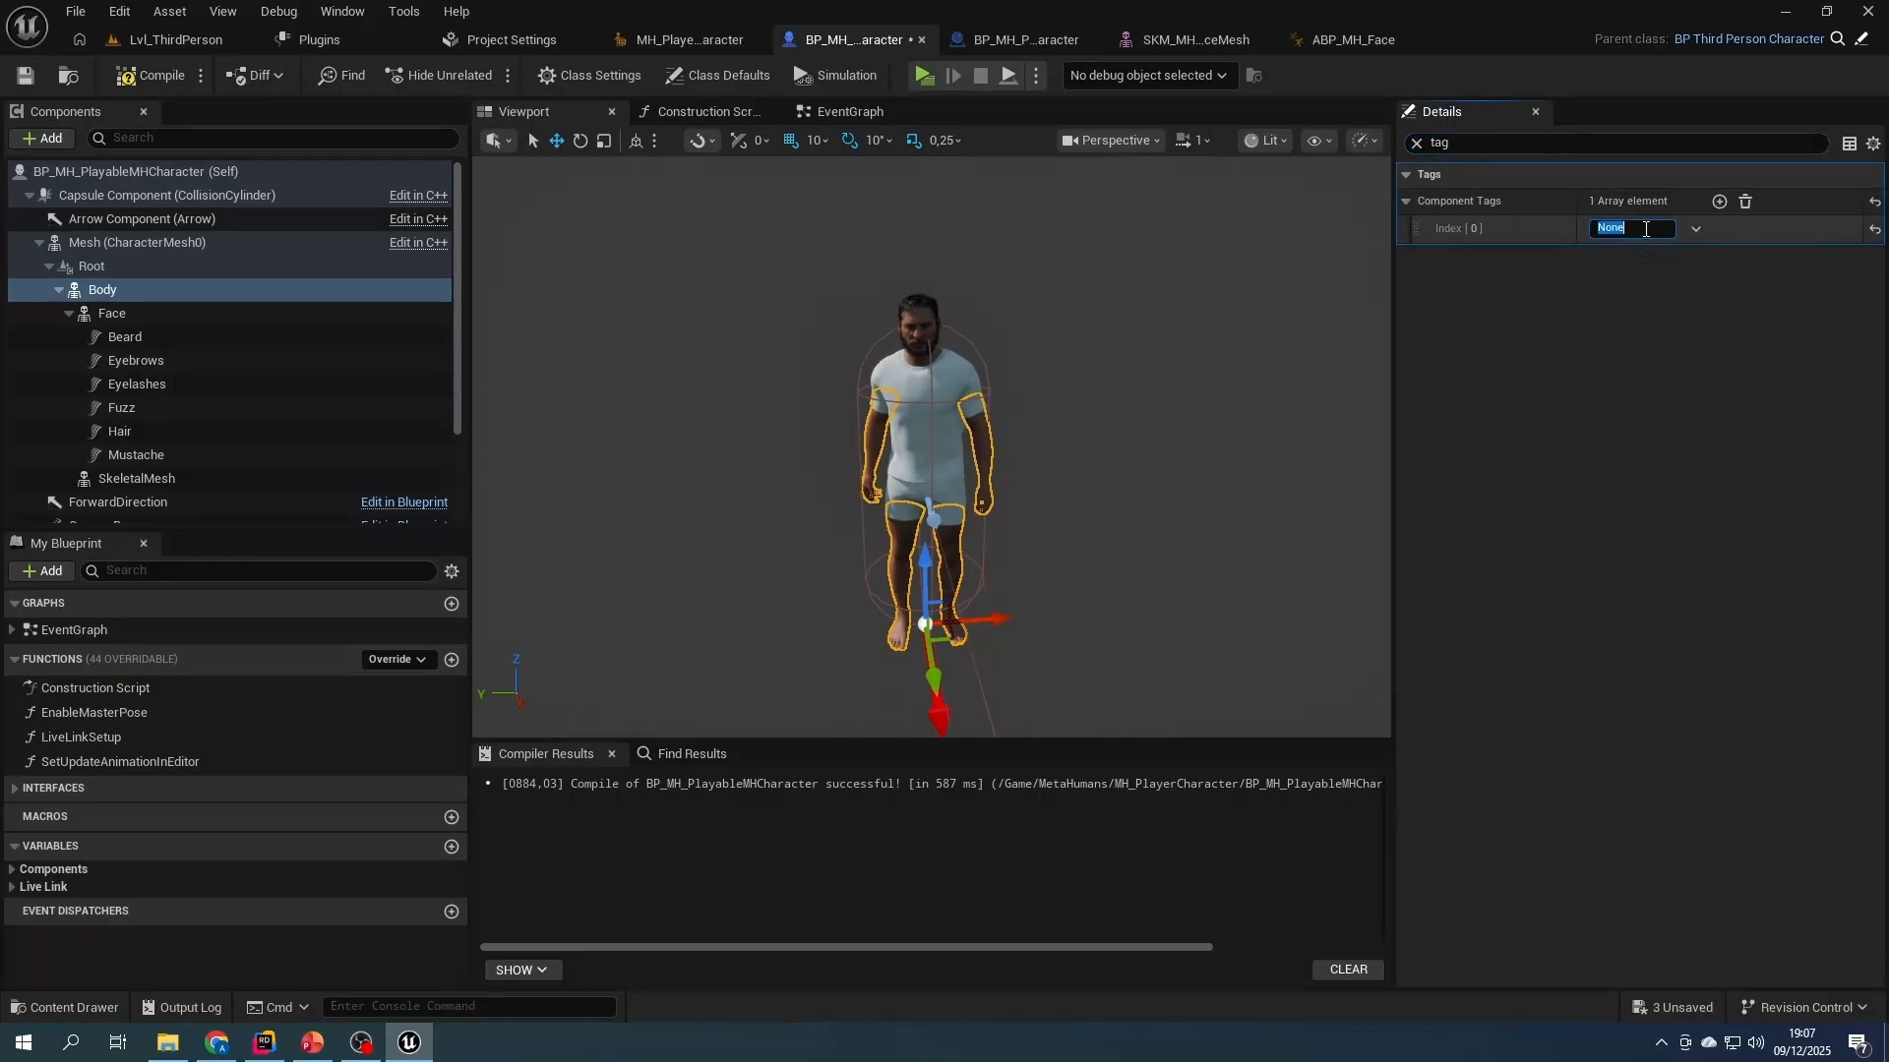
pyautogui.write('Body')
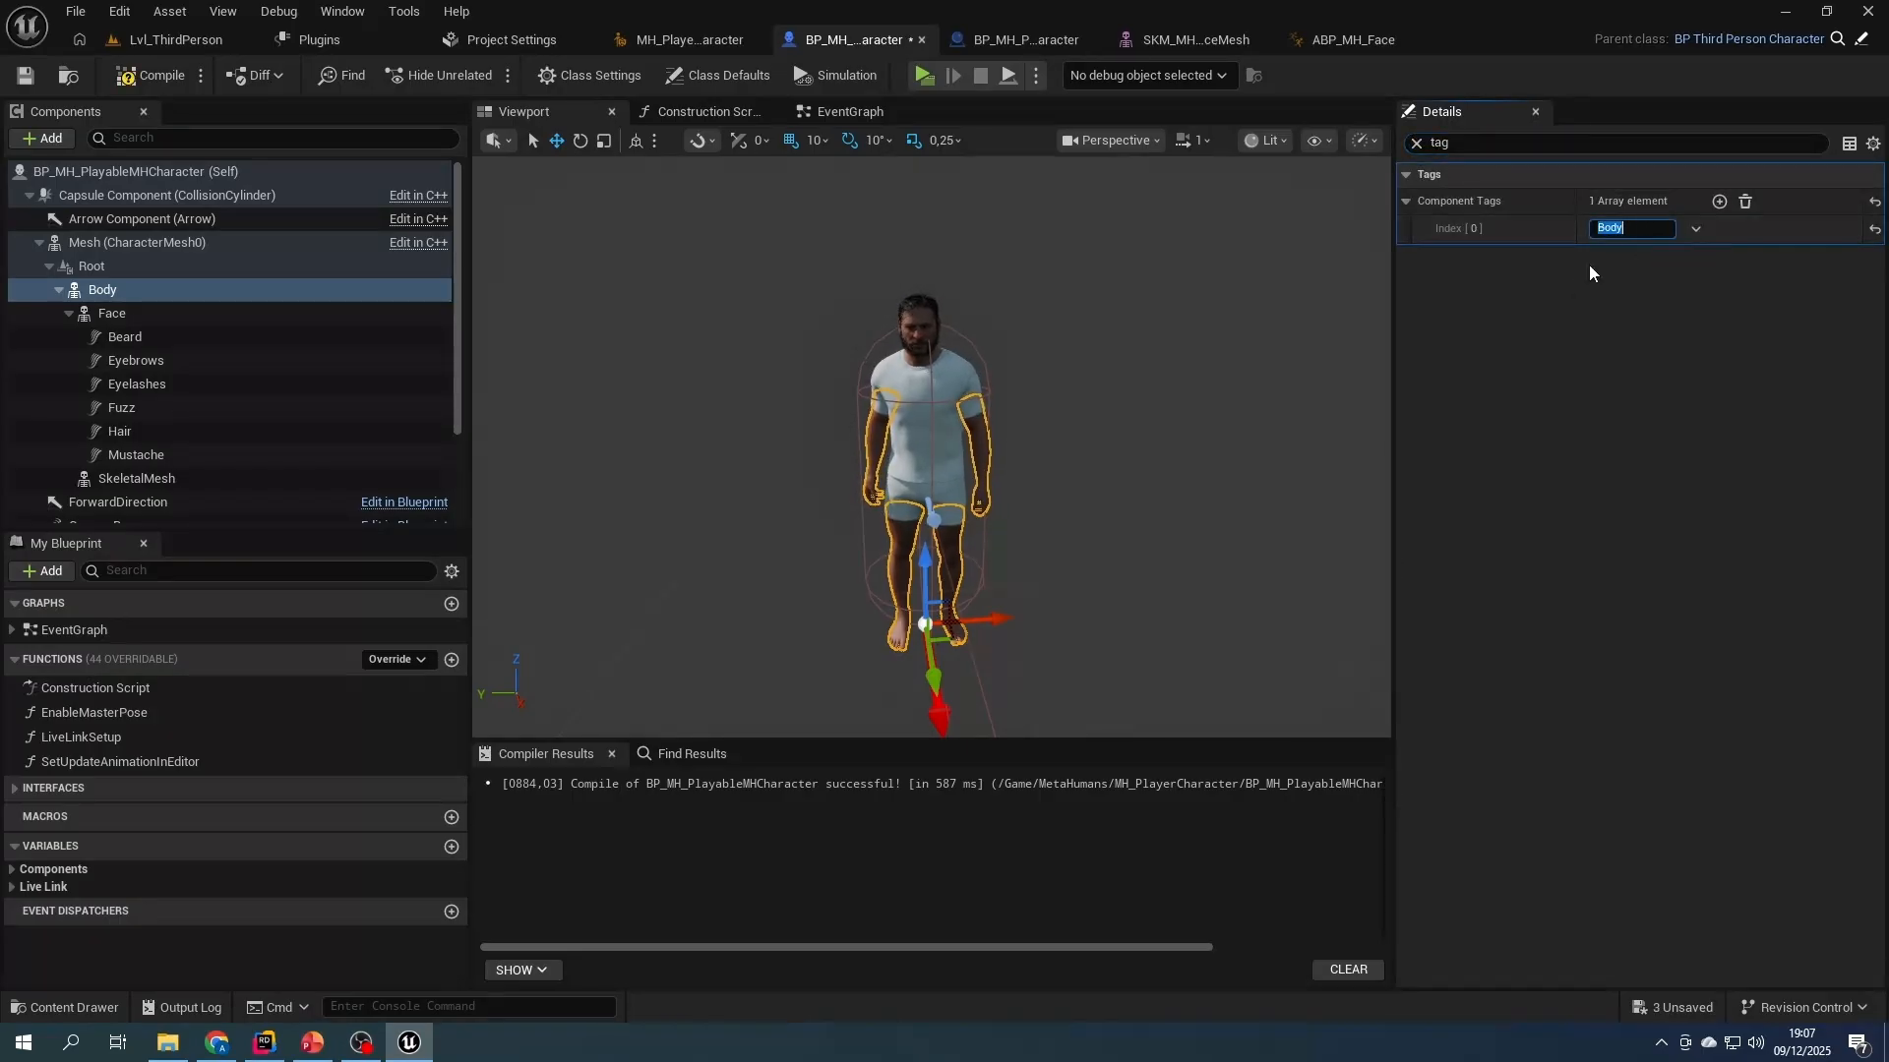
# - Add a component tag named Head to the Face component, and compile and save the blueprint
pyautogui.click(111, 315)
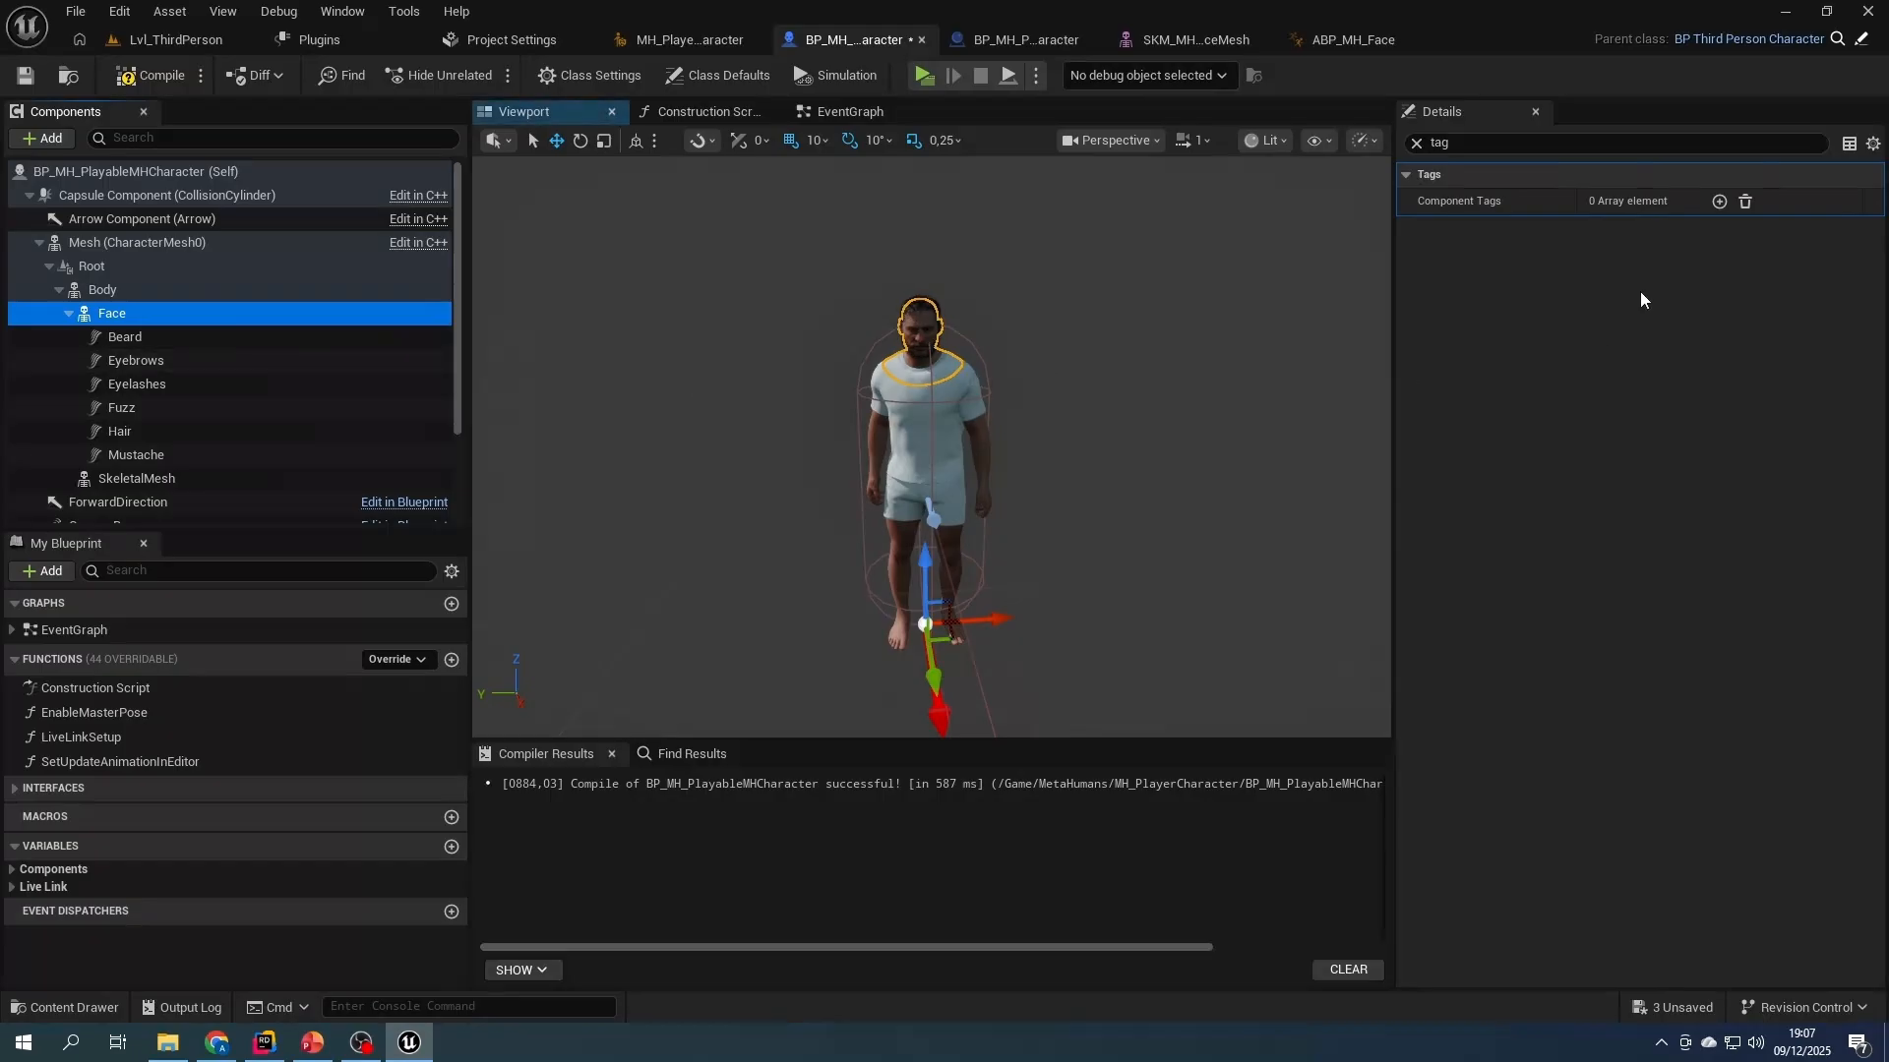
pyautogui.click(1720, 200)
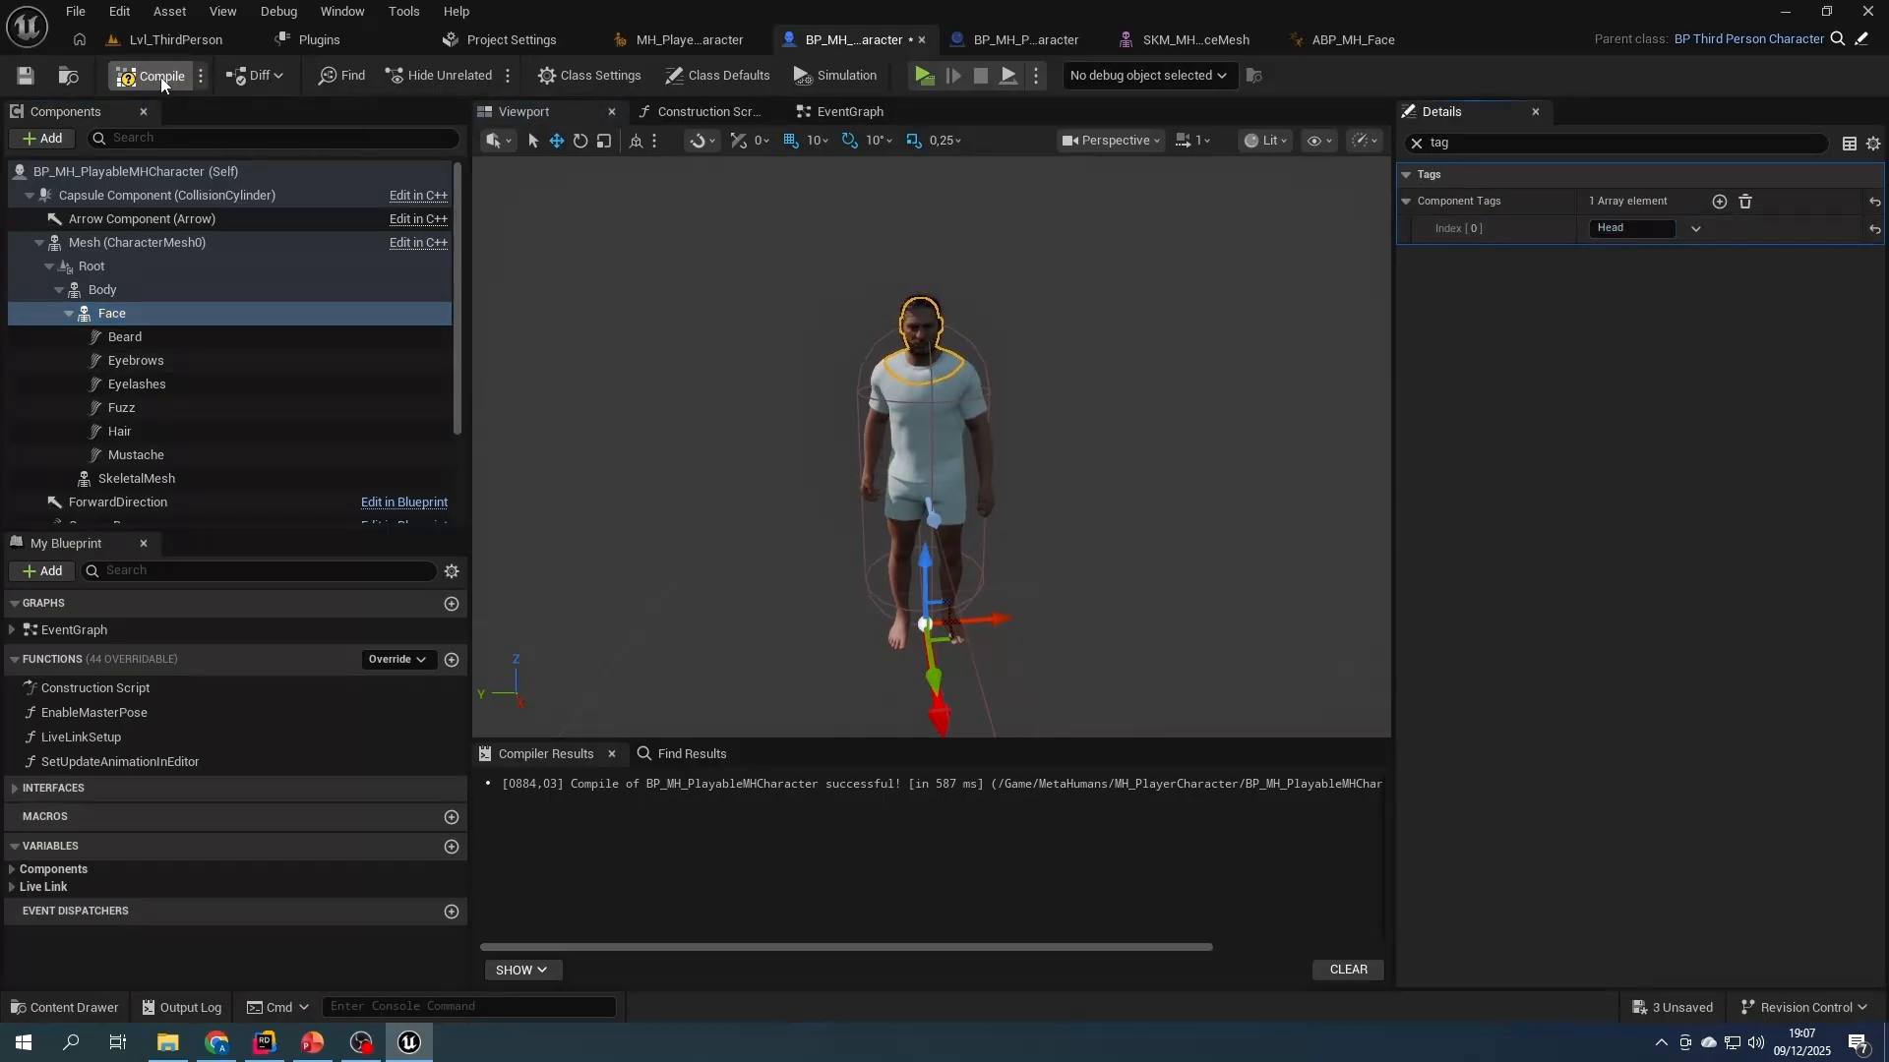
pyautogui.click(25, 79)
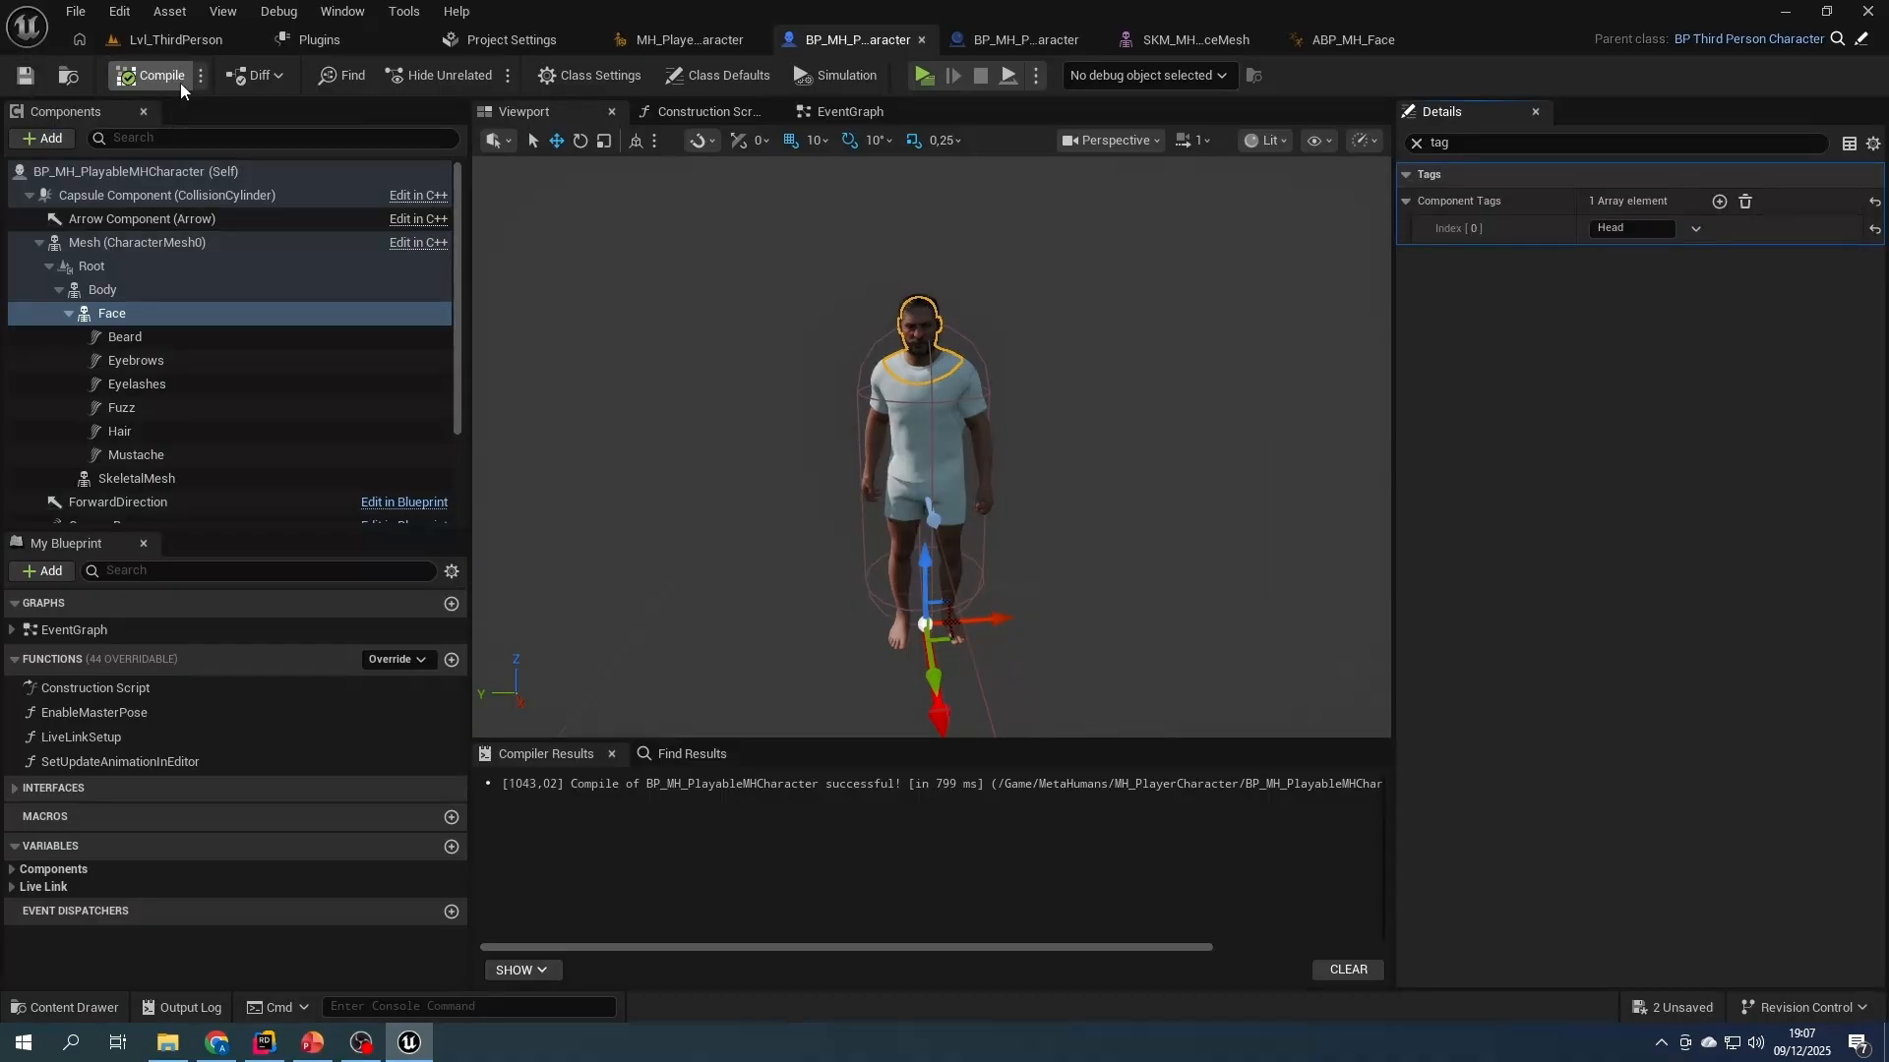
# - Open the DA_Player speaker asset from Content/DialogueSystem/Speakers to check its Actor Unique Identifier
pyautogui.click(181, 39)
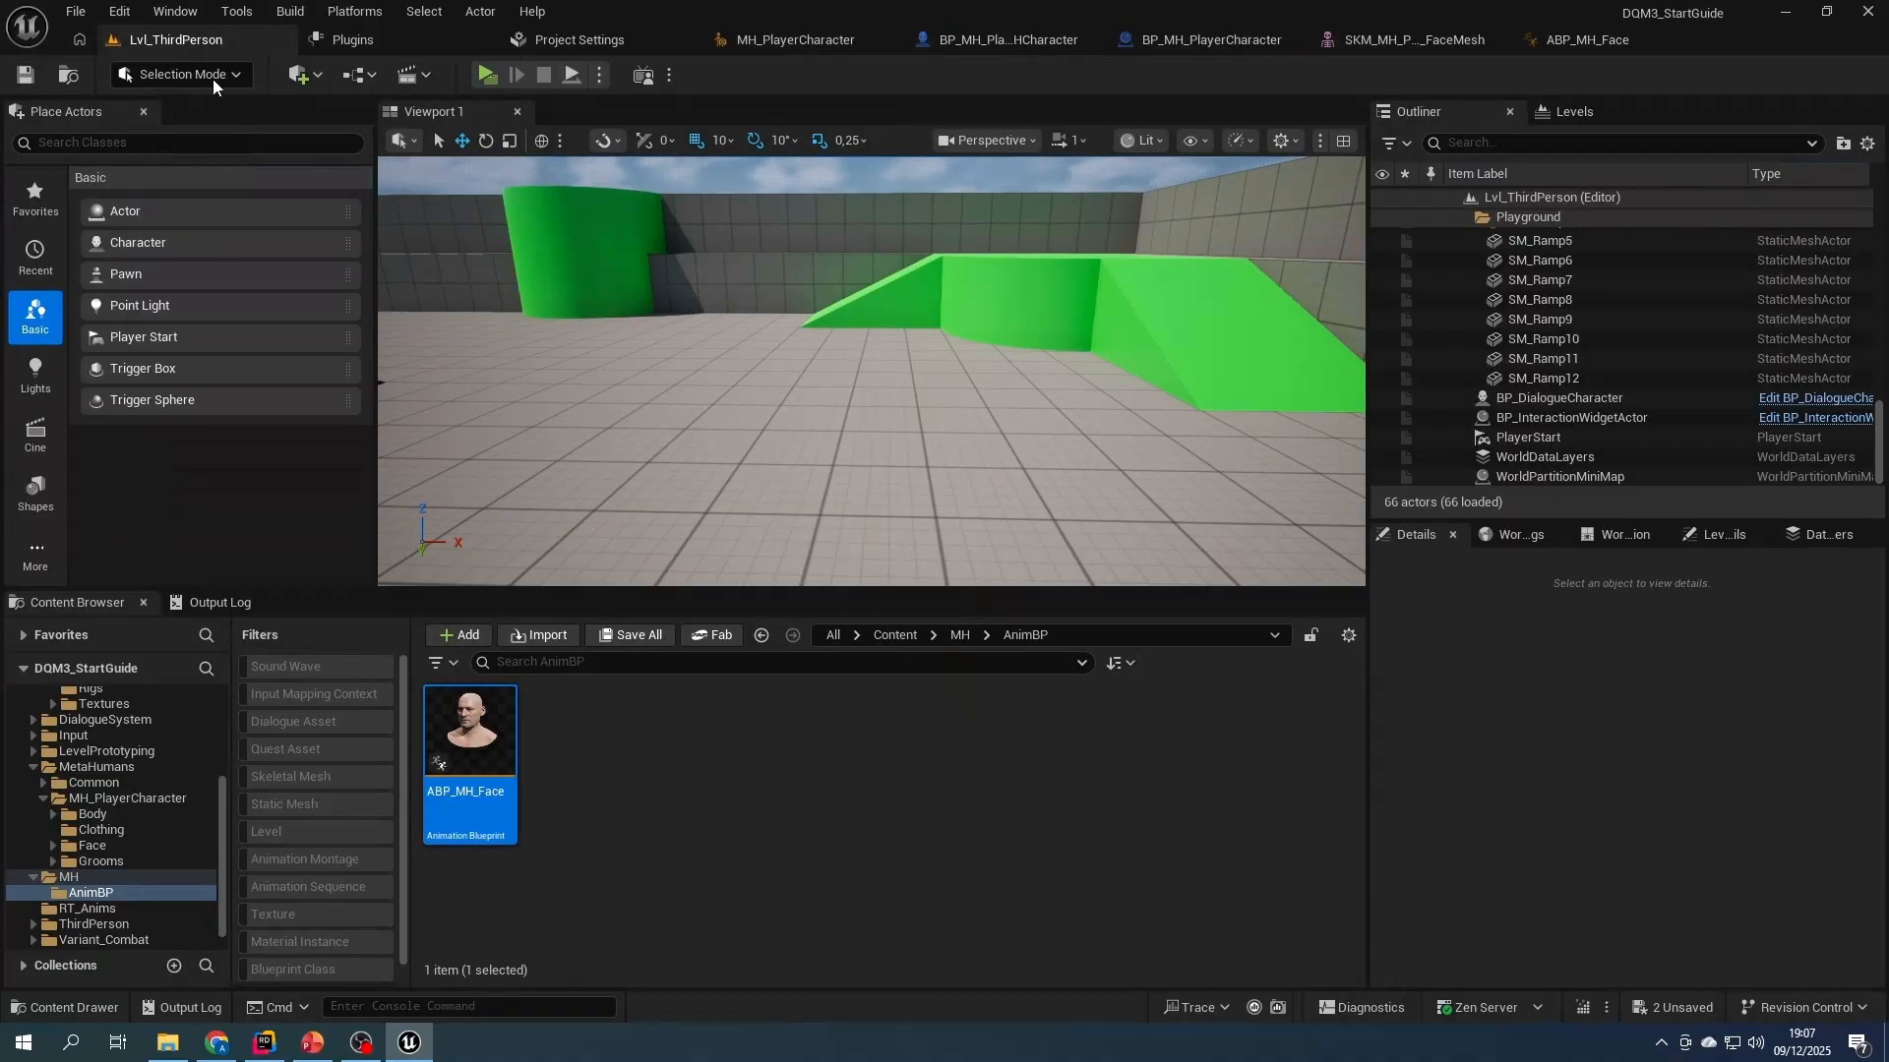
pyautogui.click(895, 635)
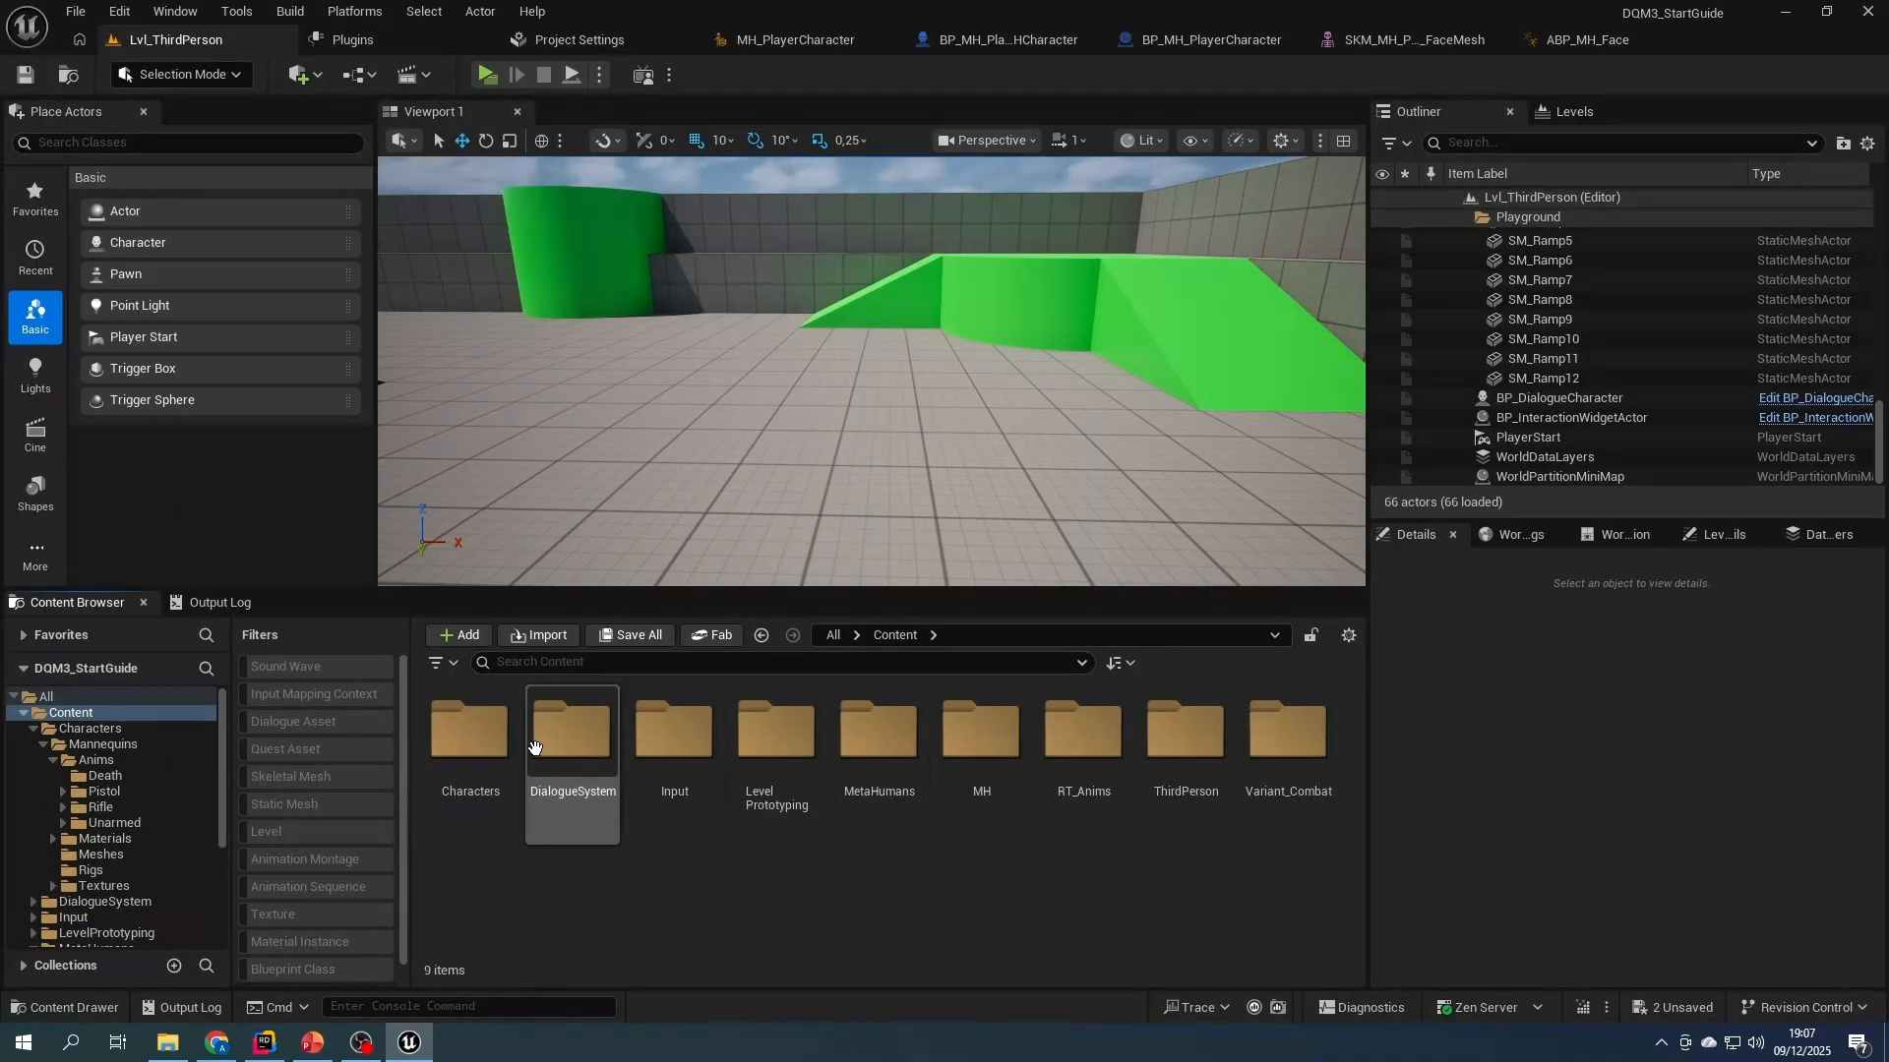
pyautogui.doubleClick(571, 733)
pyautogui.doubleClick(571, 733)
pyautogui.doubleClick(471, 799)
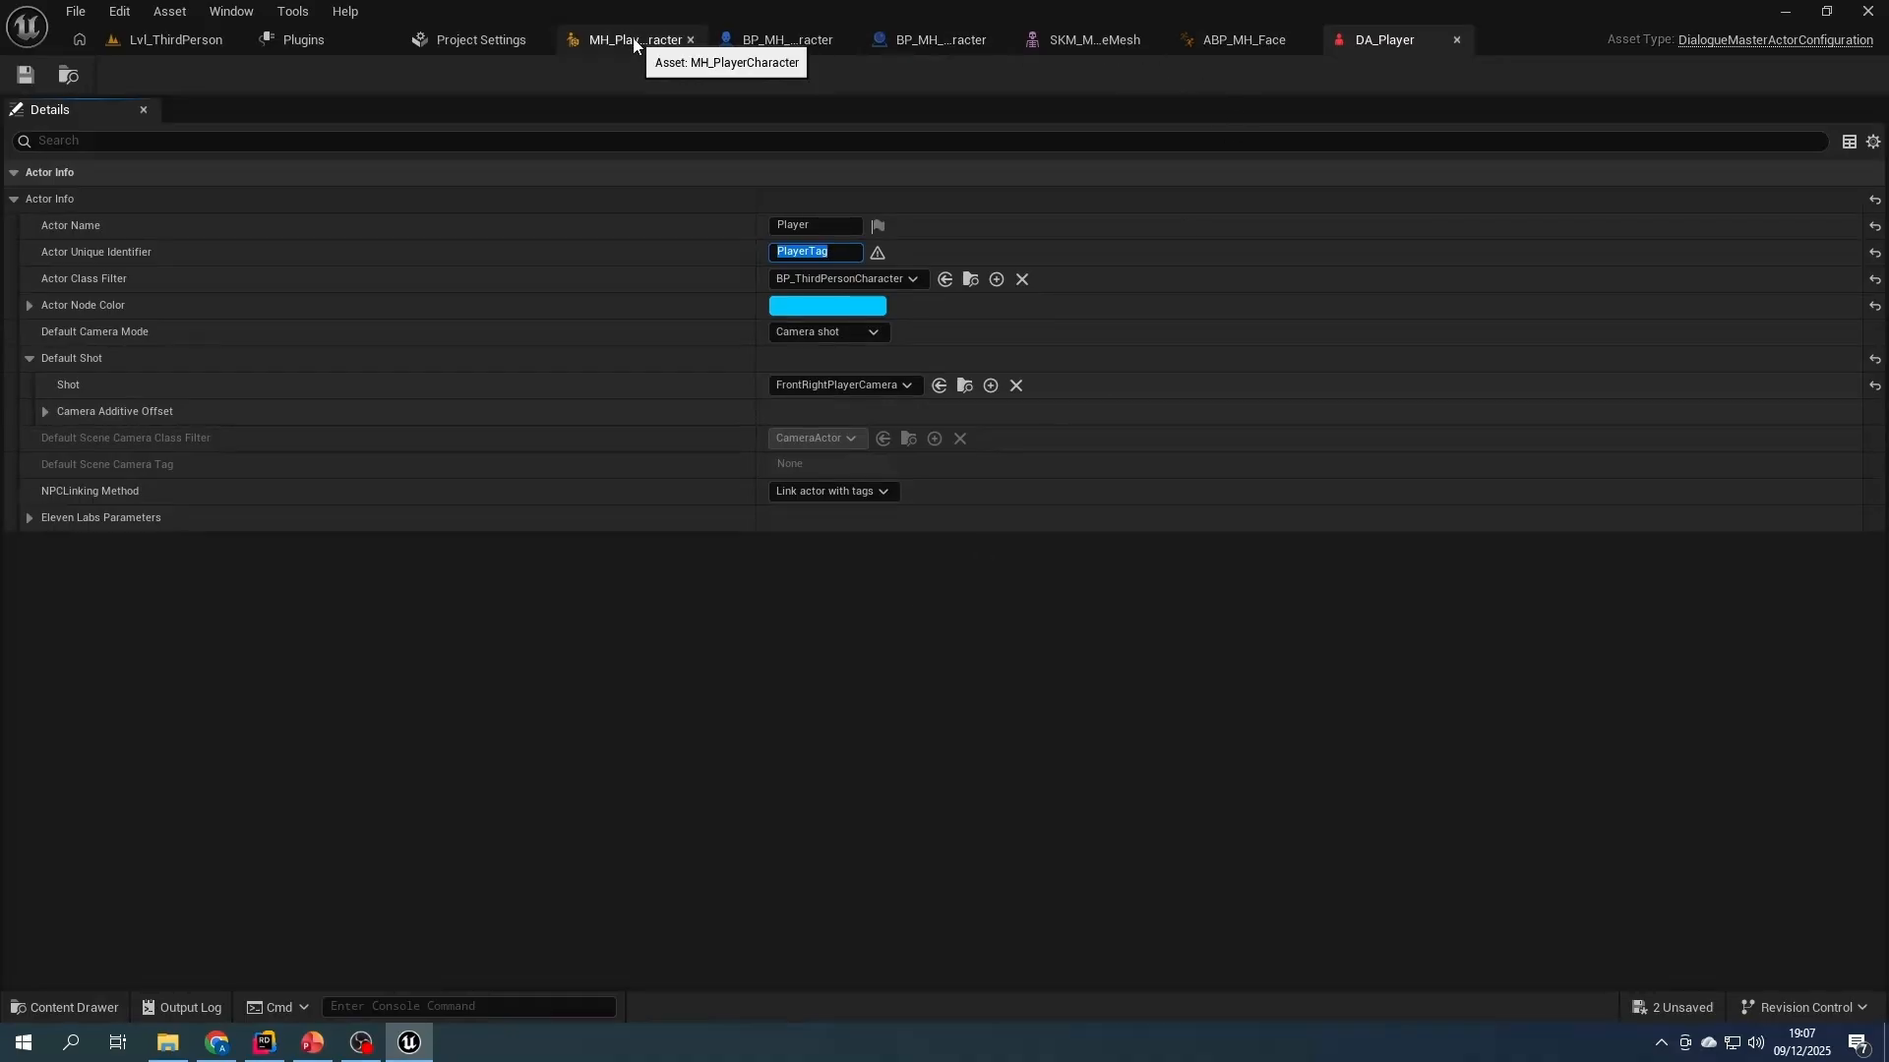
# - Check the actor tags of BP_MH_PlayableMHCharacter against DA_Player's identifier and compile the blueprint
pyautogui.click(789, 37)
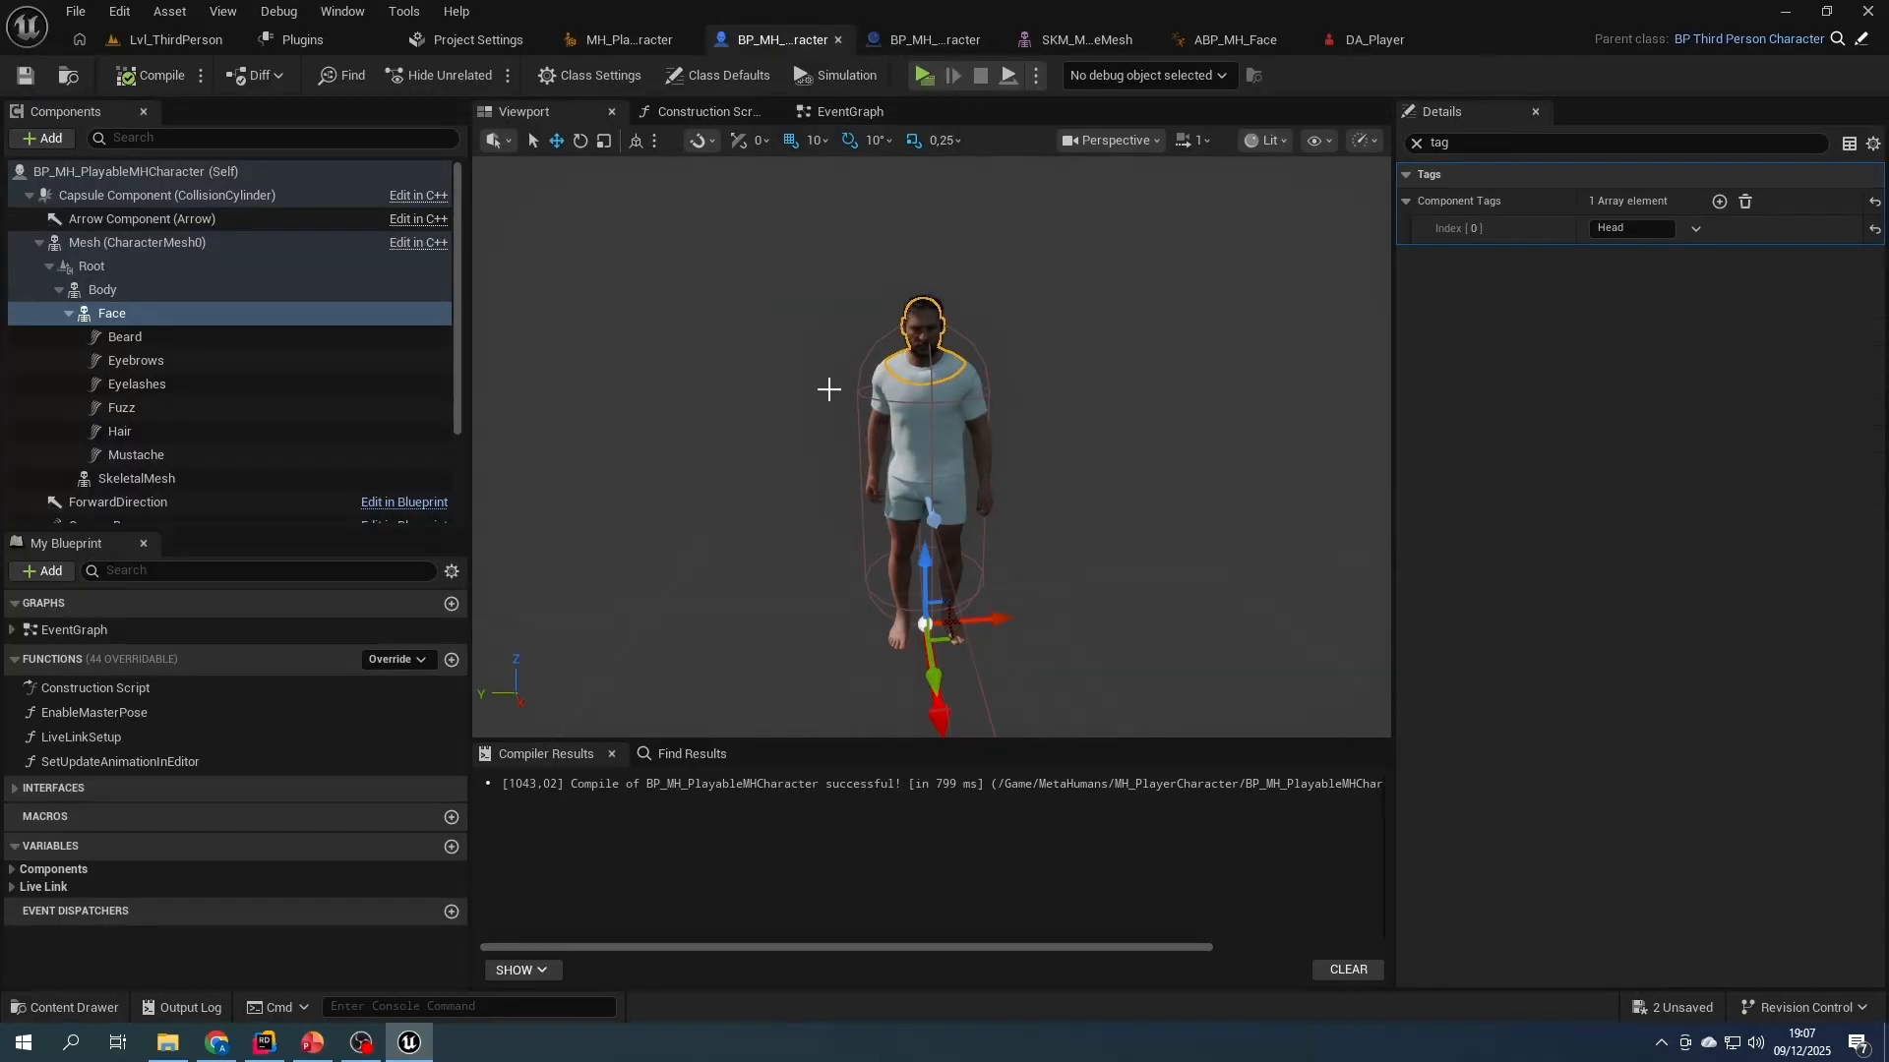
pyautogui.click(146, 171)
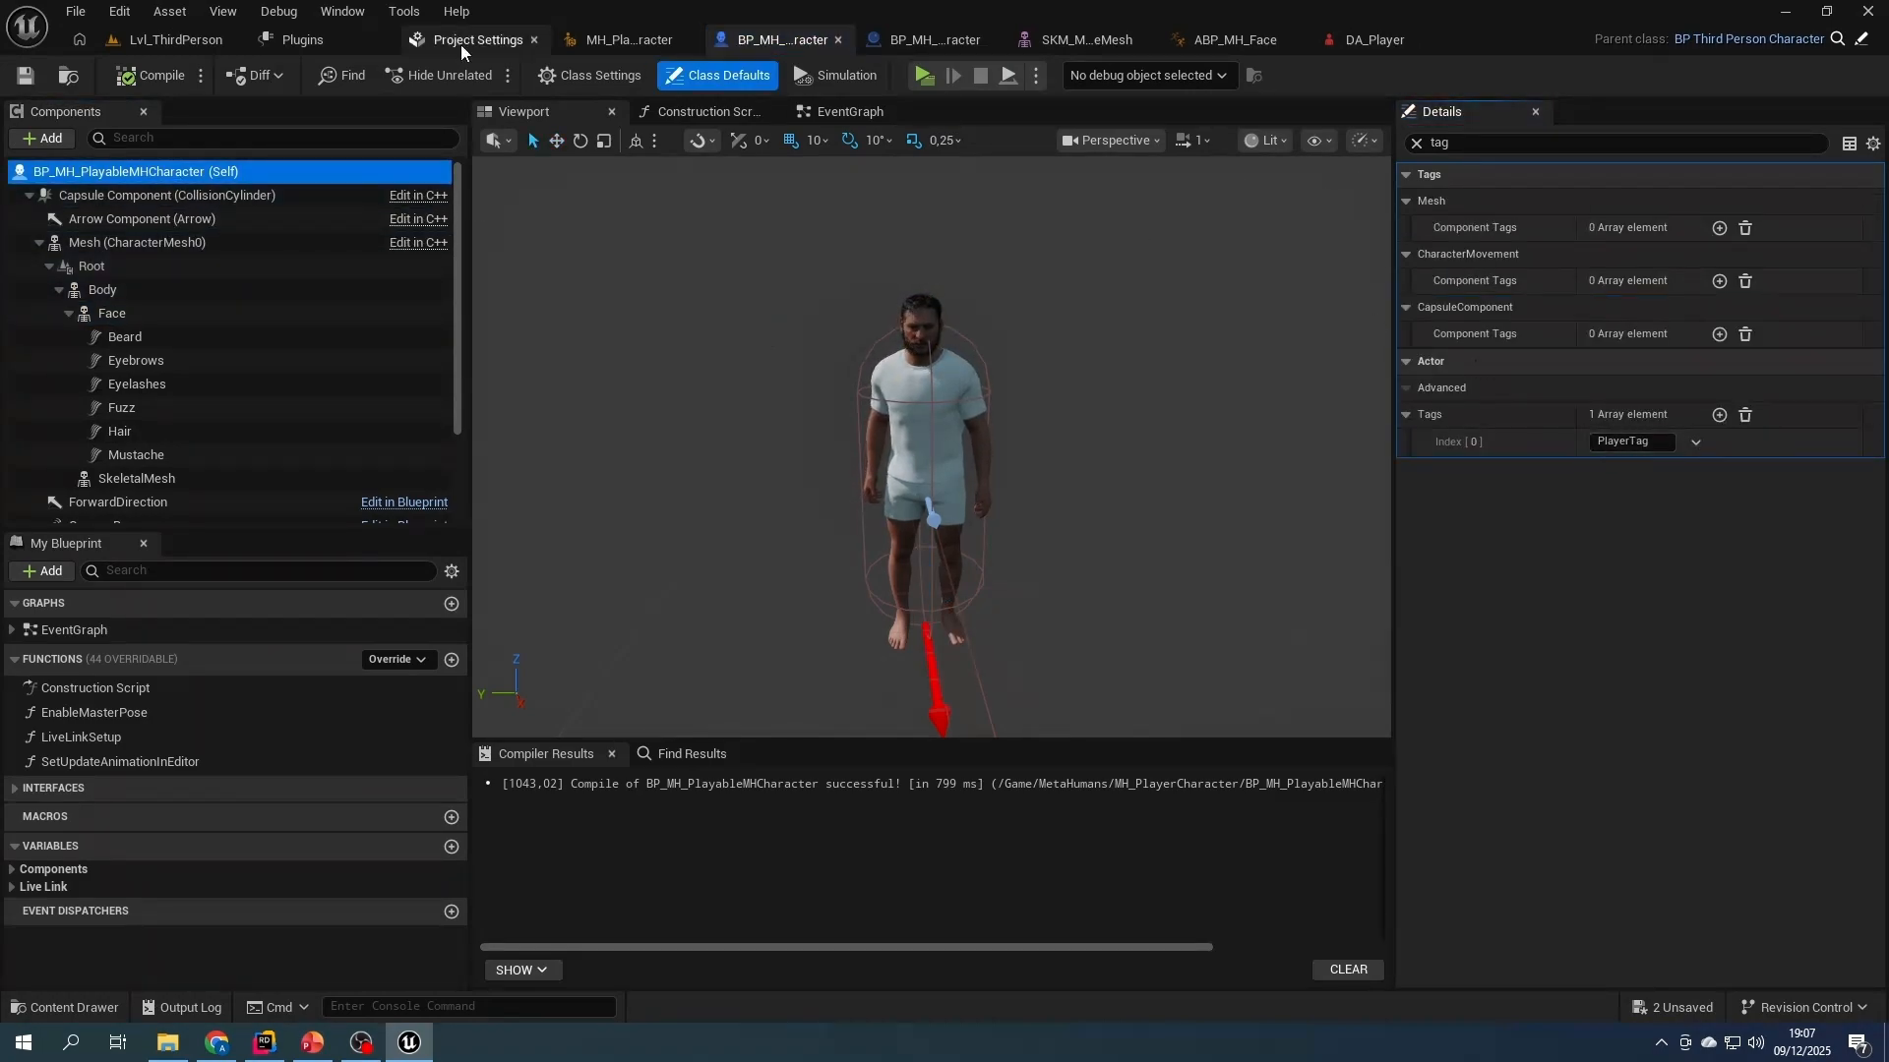
pyautogui.click(150, 77)
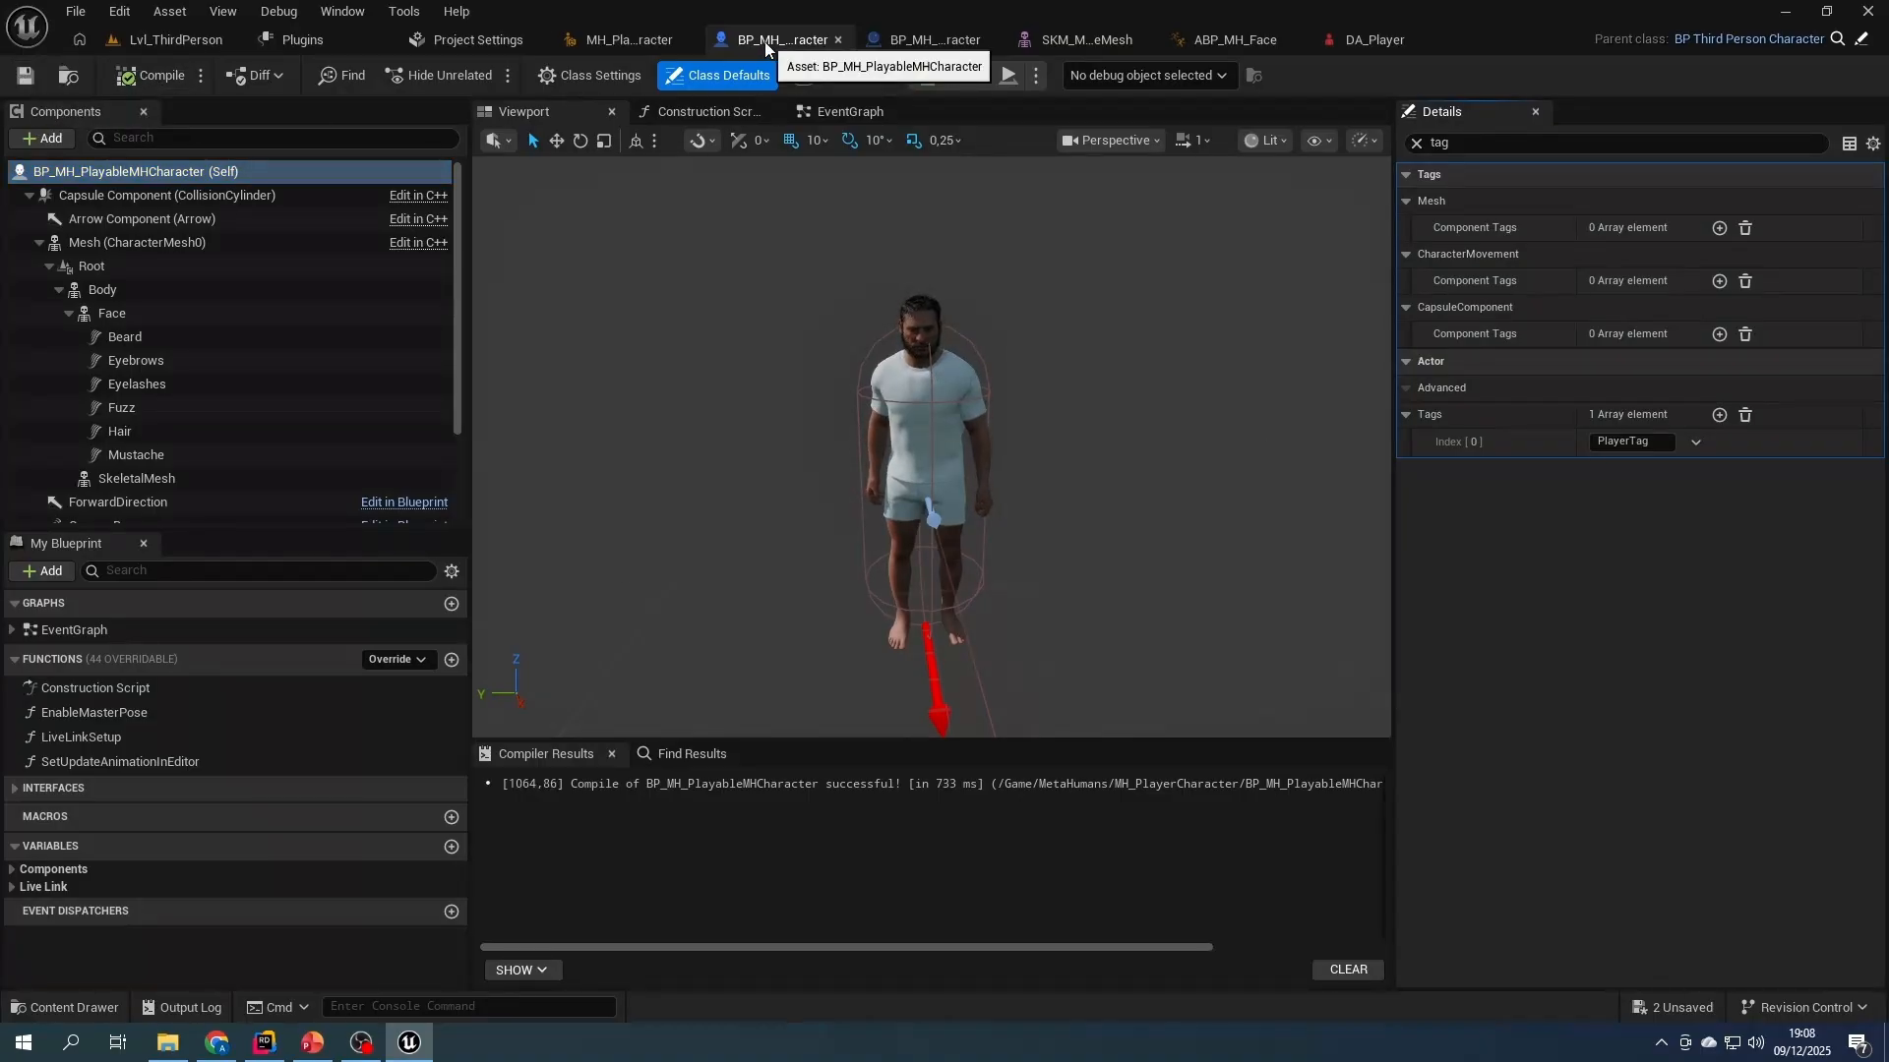
pyautogui.scroll(-2, 245, 338)
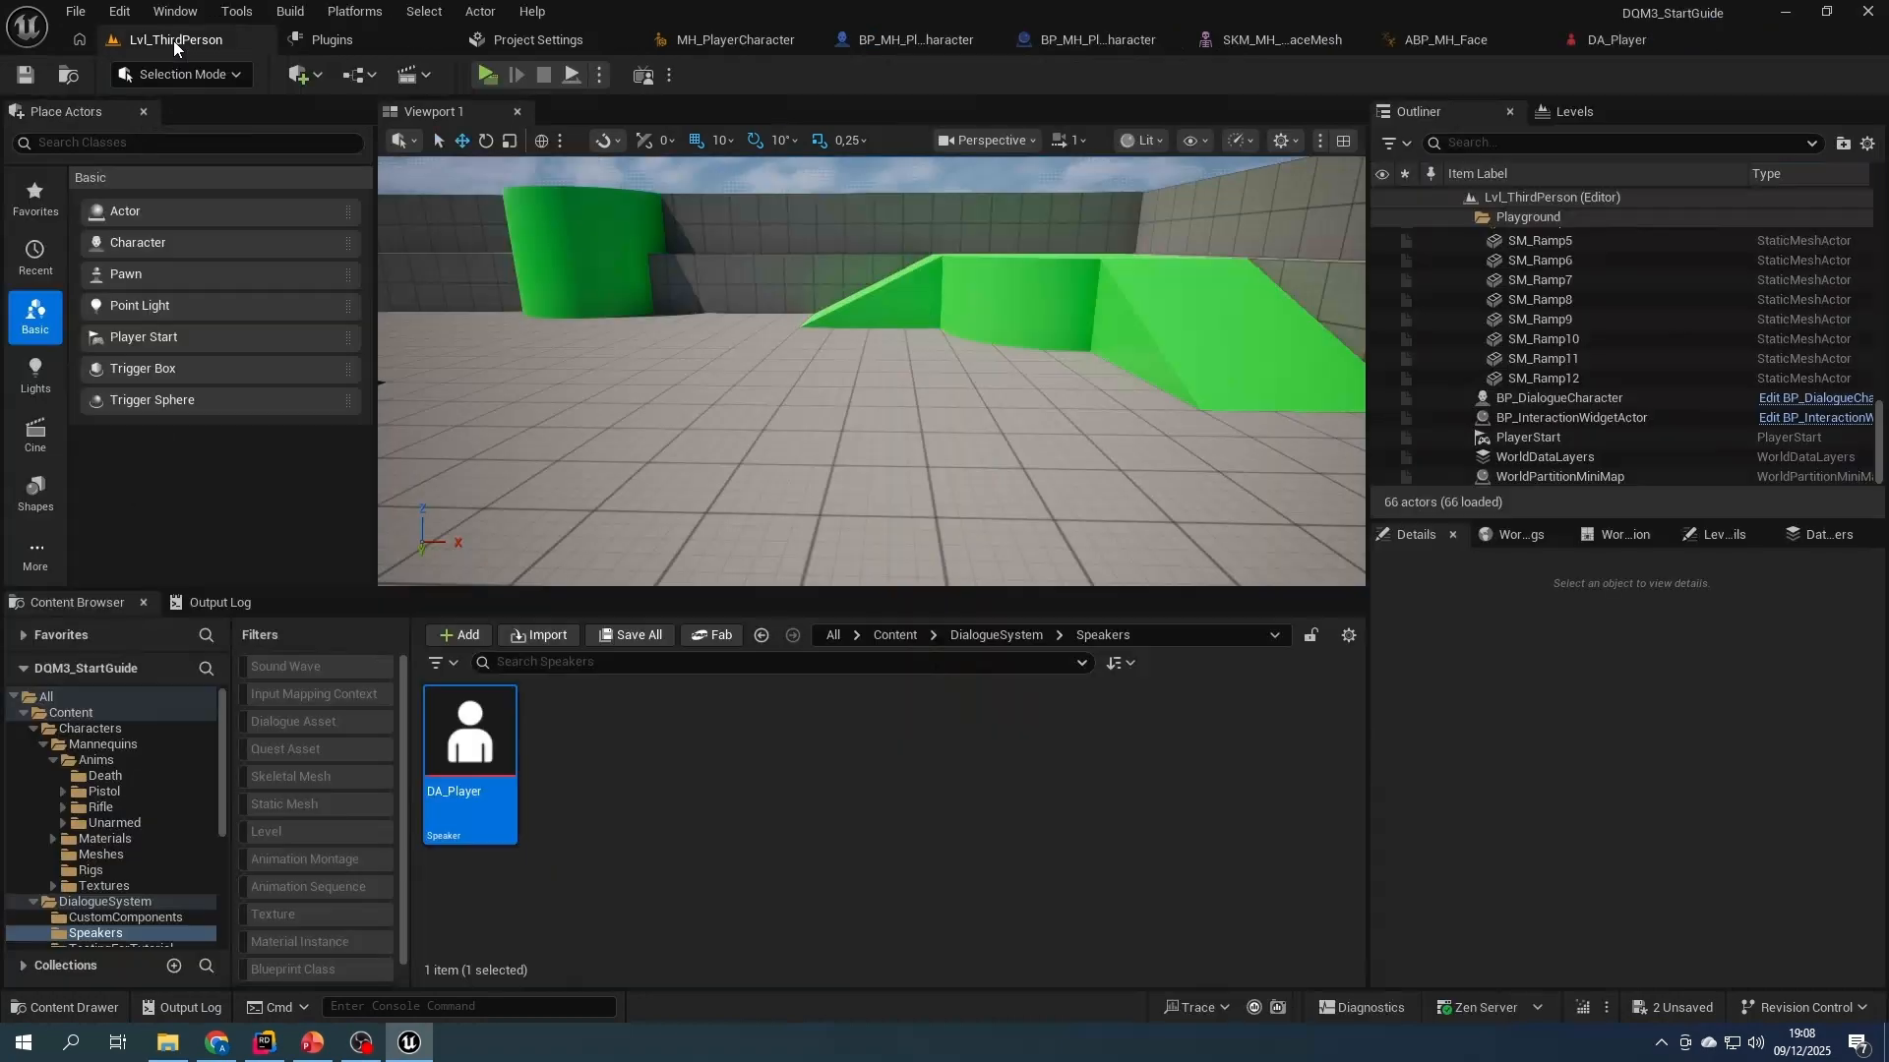
# - Open the level's override game mode, BP_ThirdPersonGameMode, and set its Default Pawn Class to BP_MH_PlayableMHCharacter
pyautogui.click(174, 39)
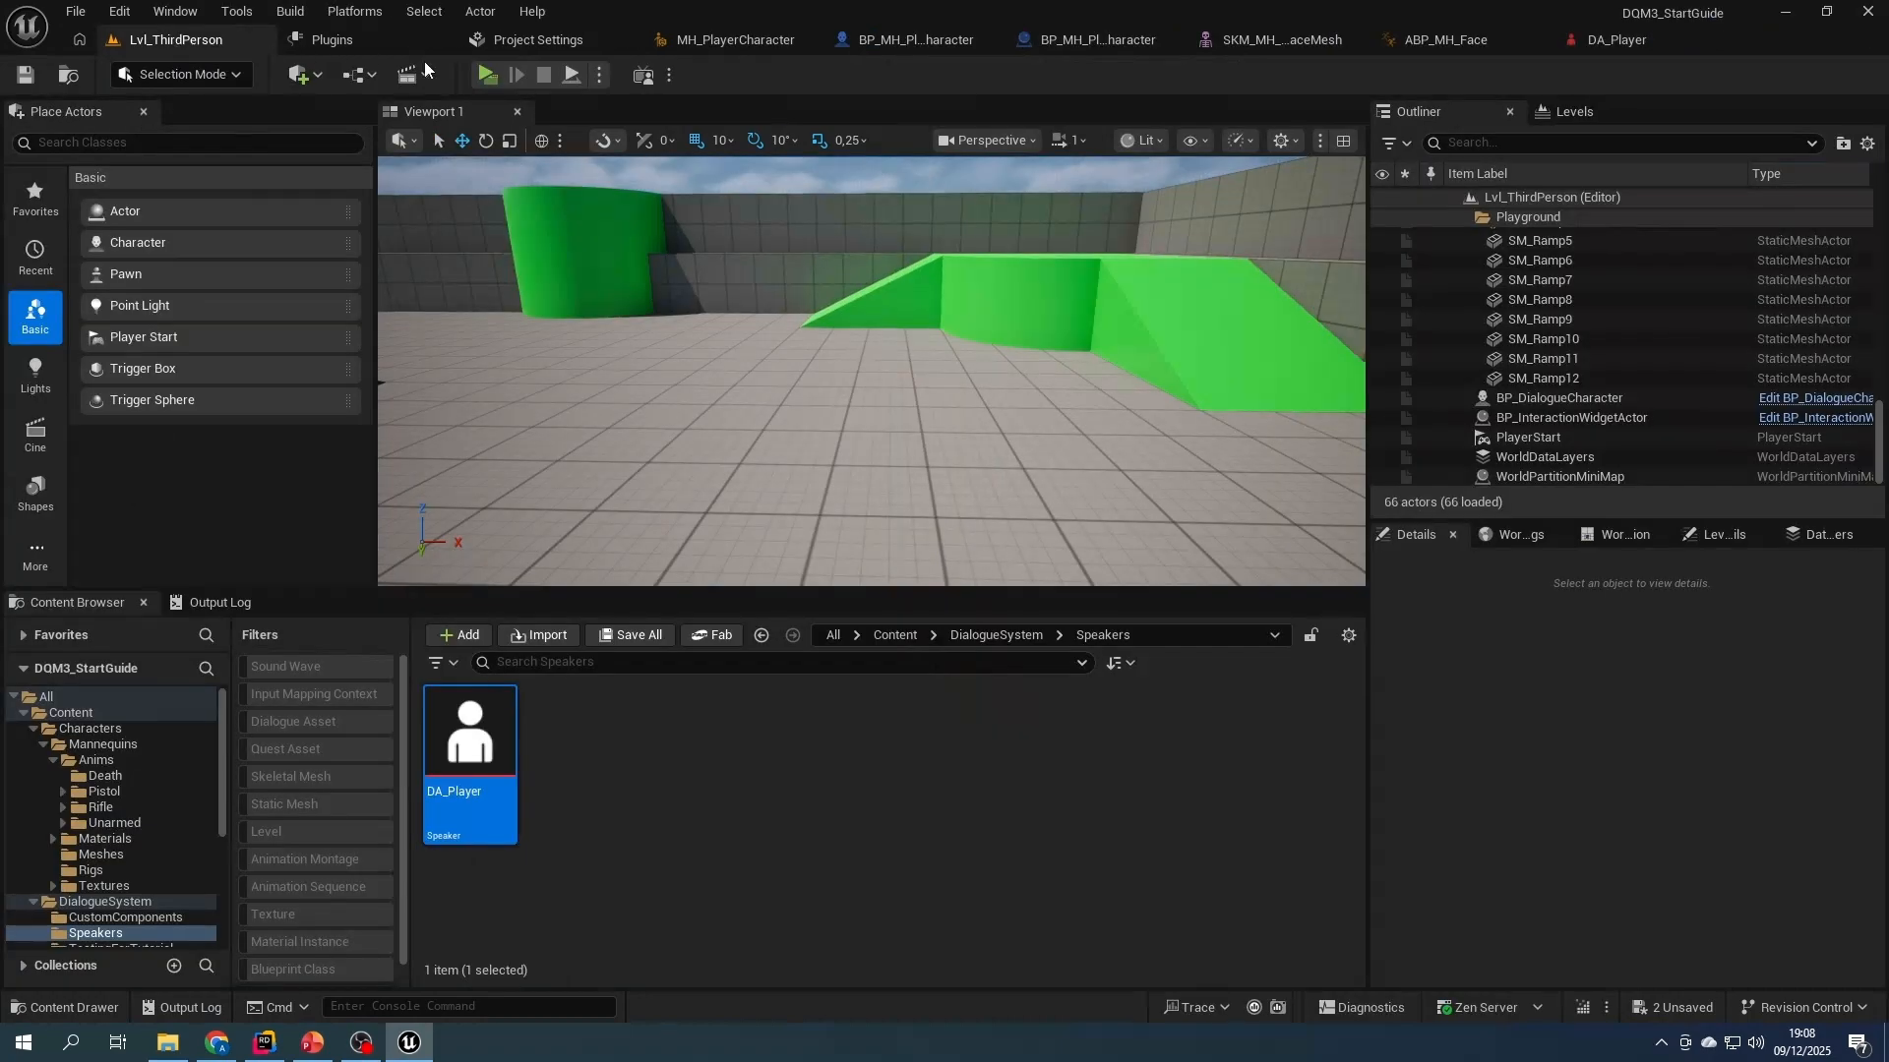
pyautogui.click(1531, 537)
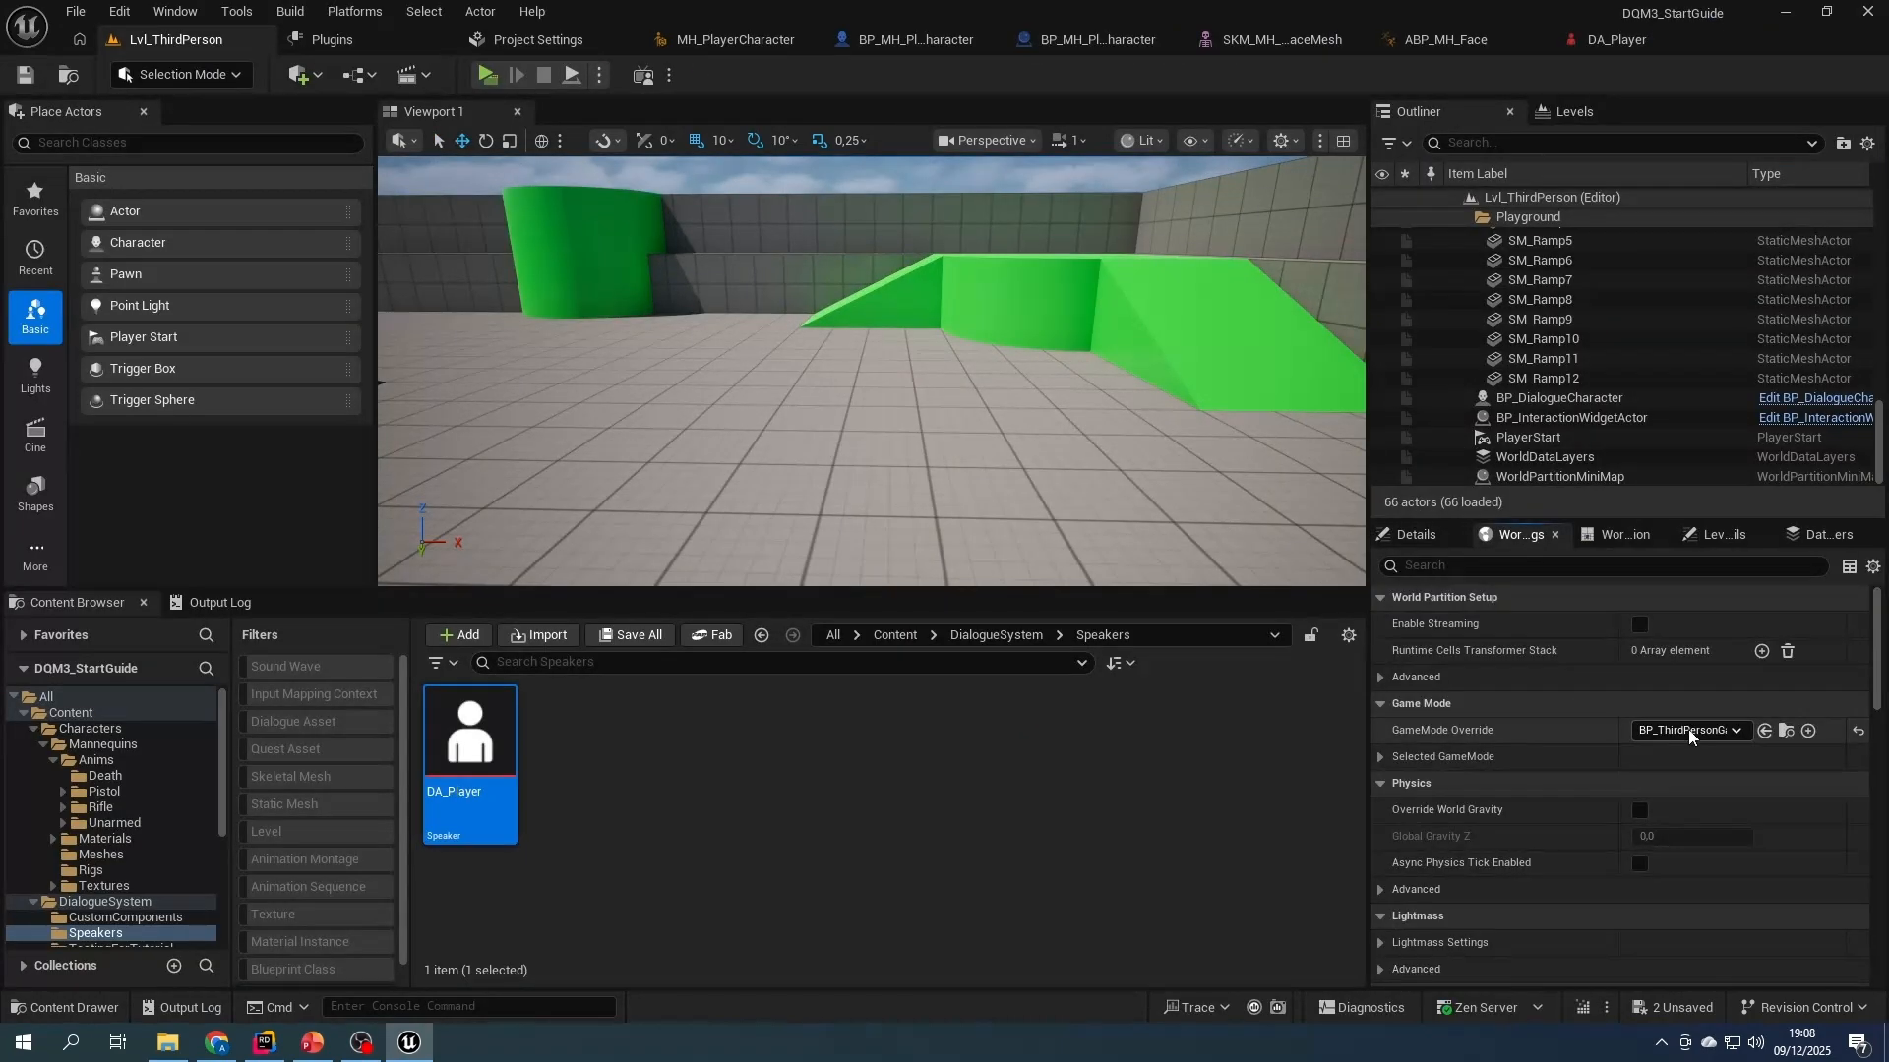
pyautogui.click(1786, 731)
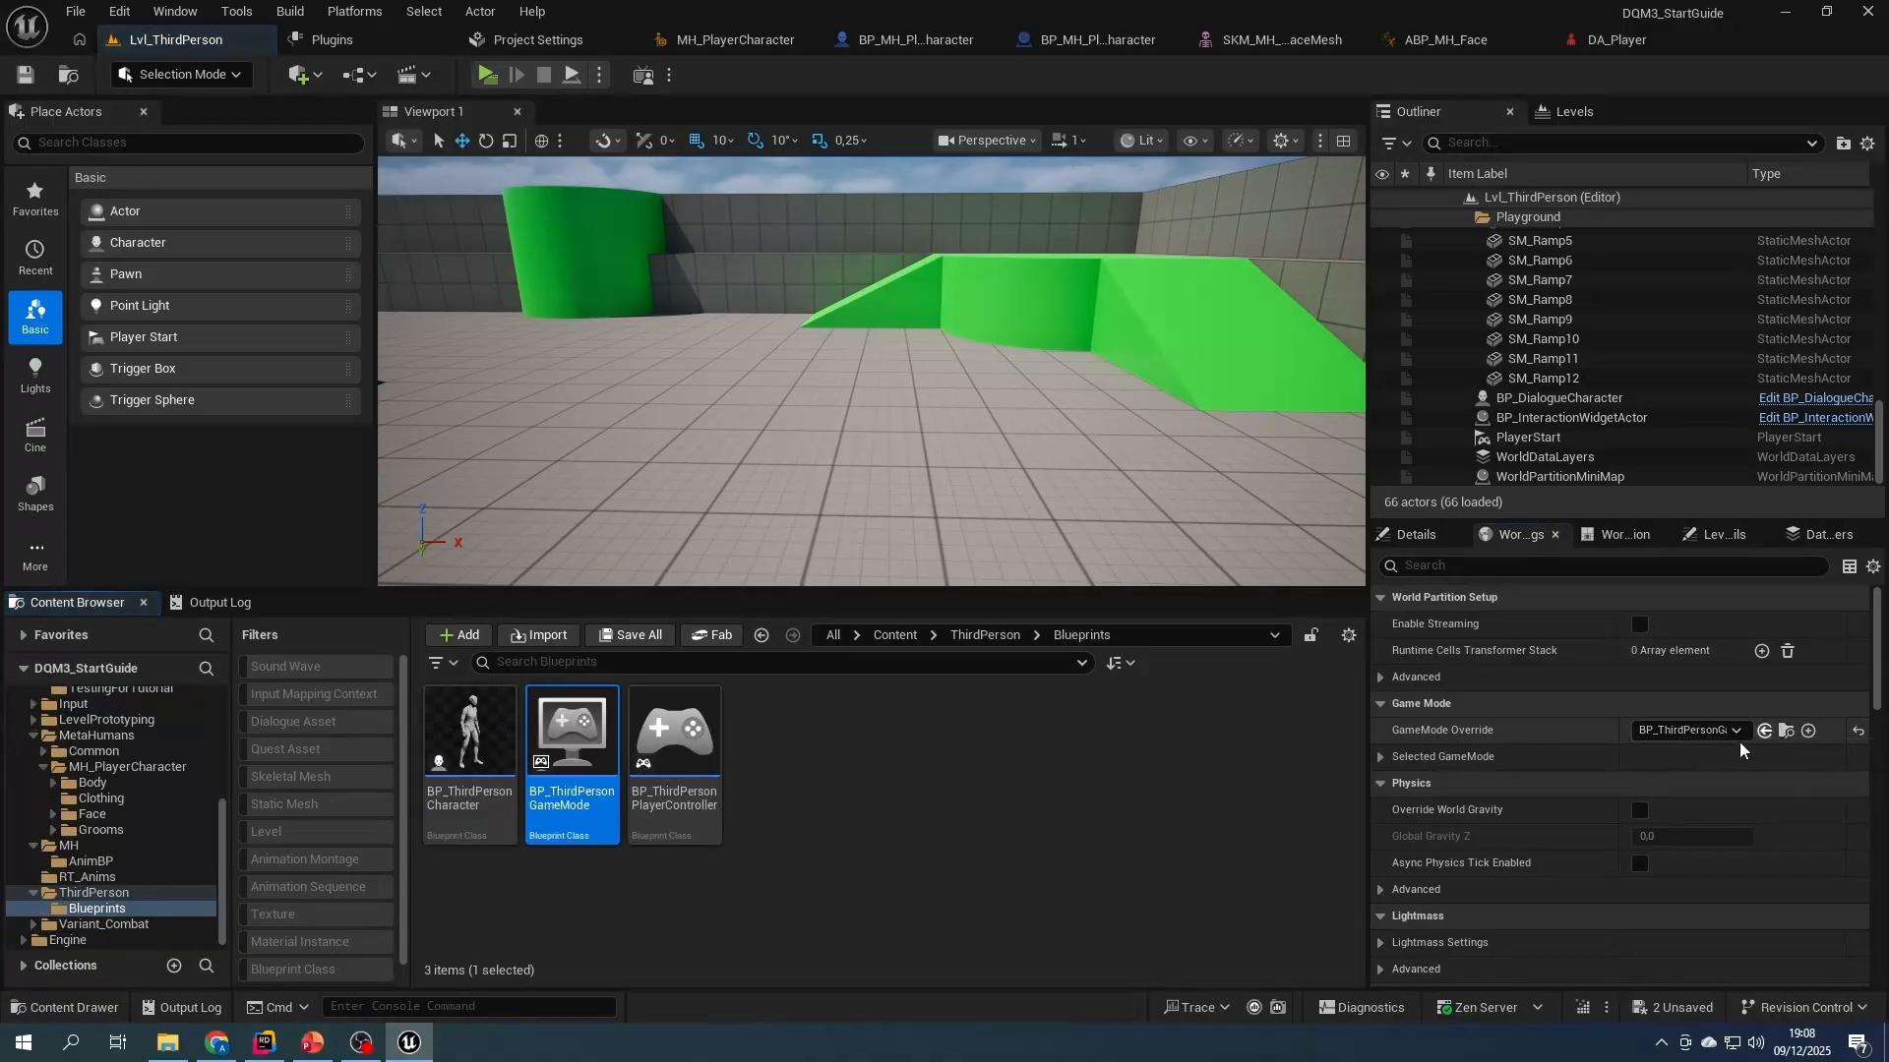
pyautogui.doubleClick(563, 816)
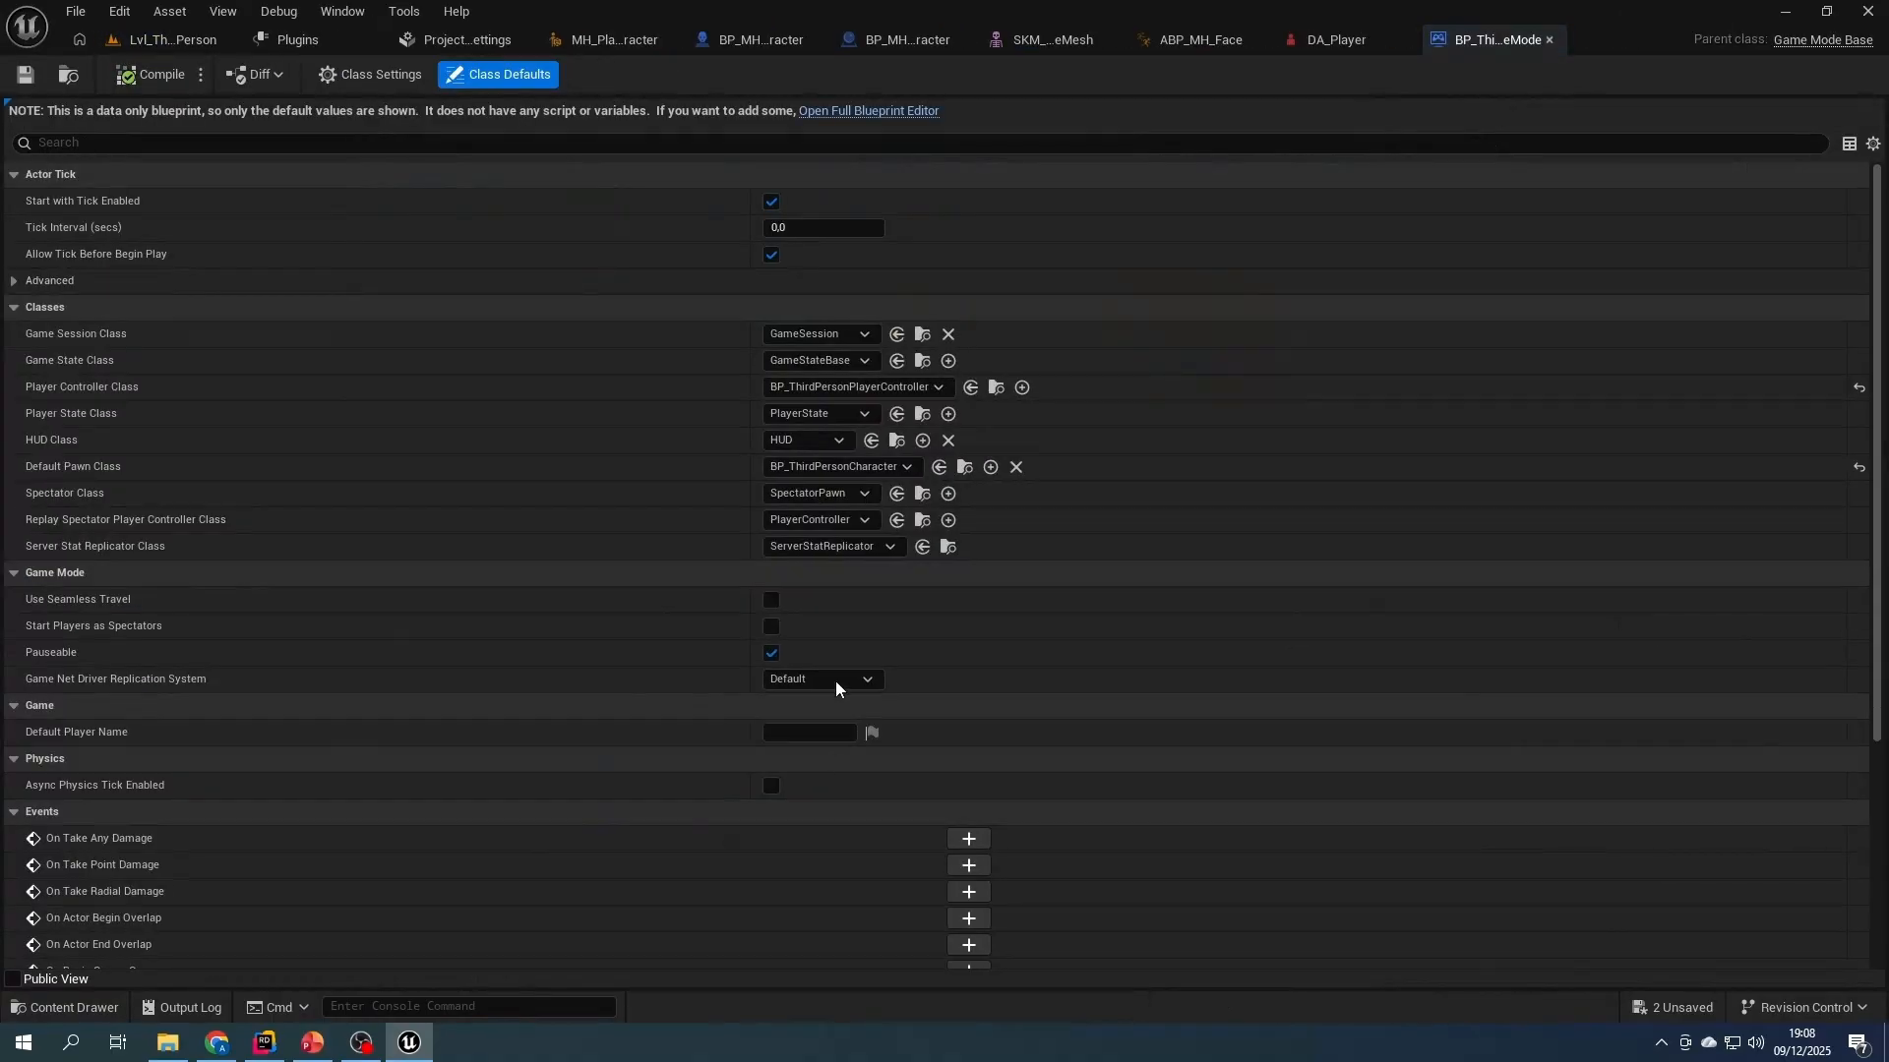
pyautogui.click(875, 468)
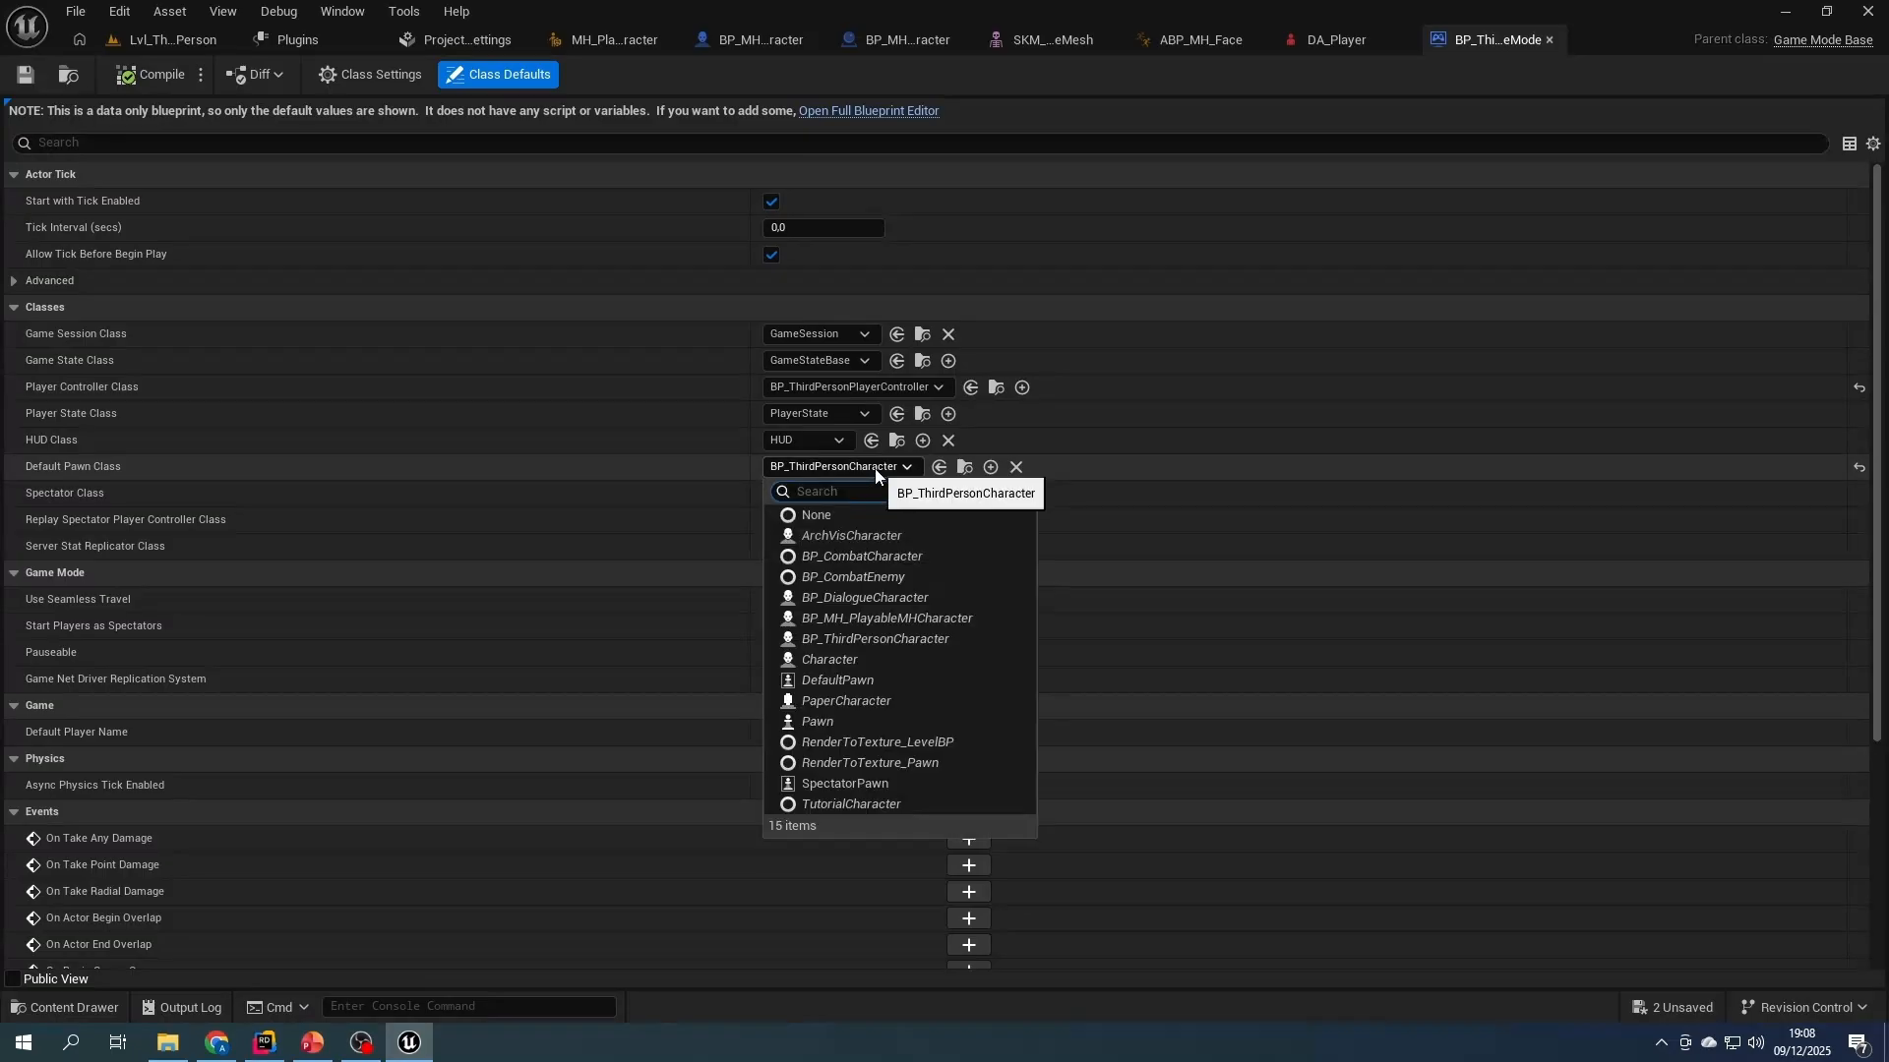
pyautogui.write('play')
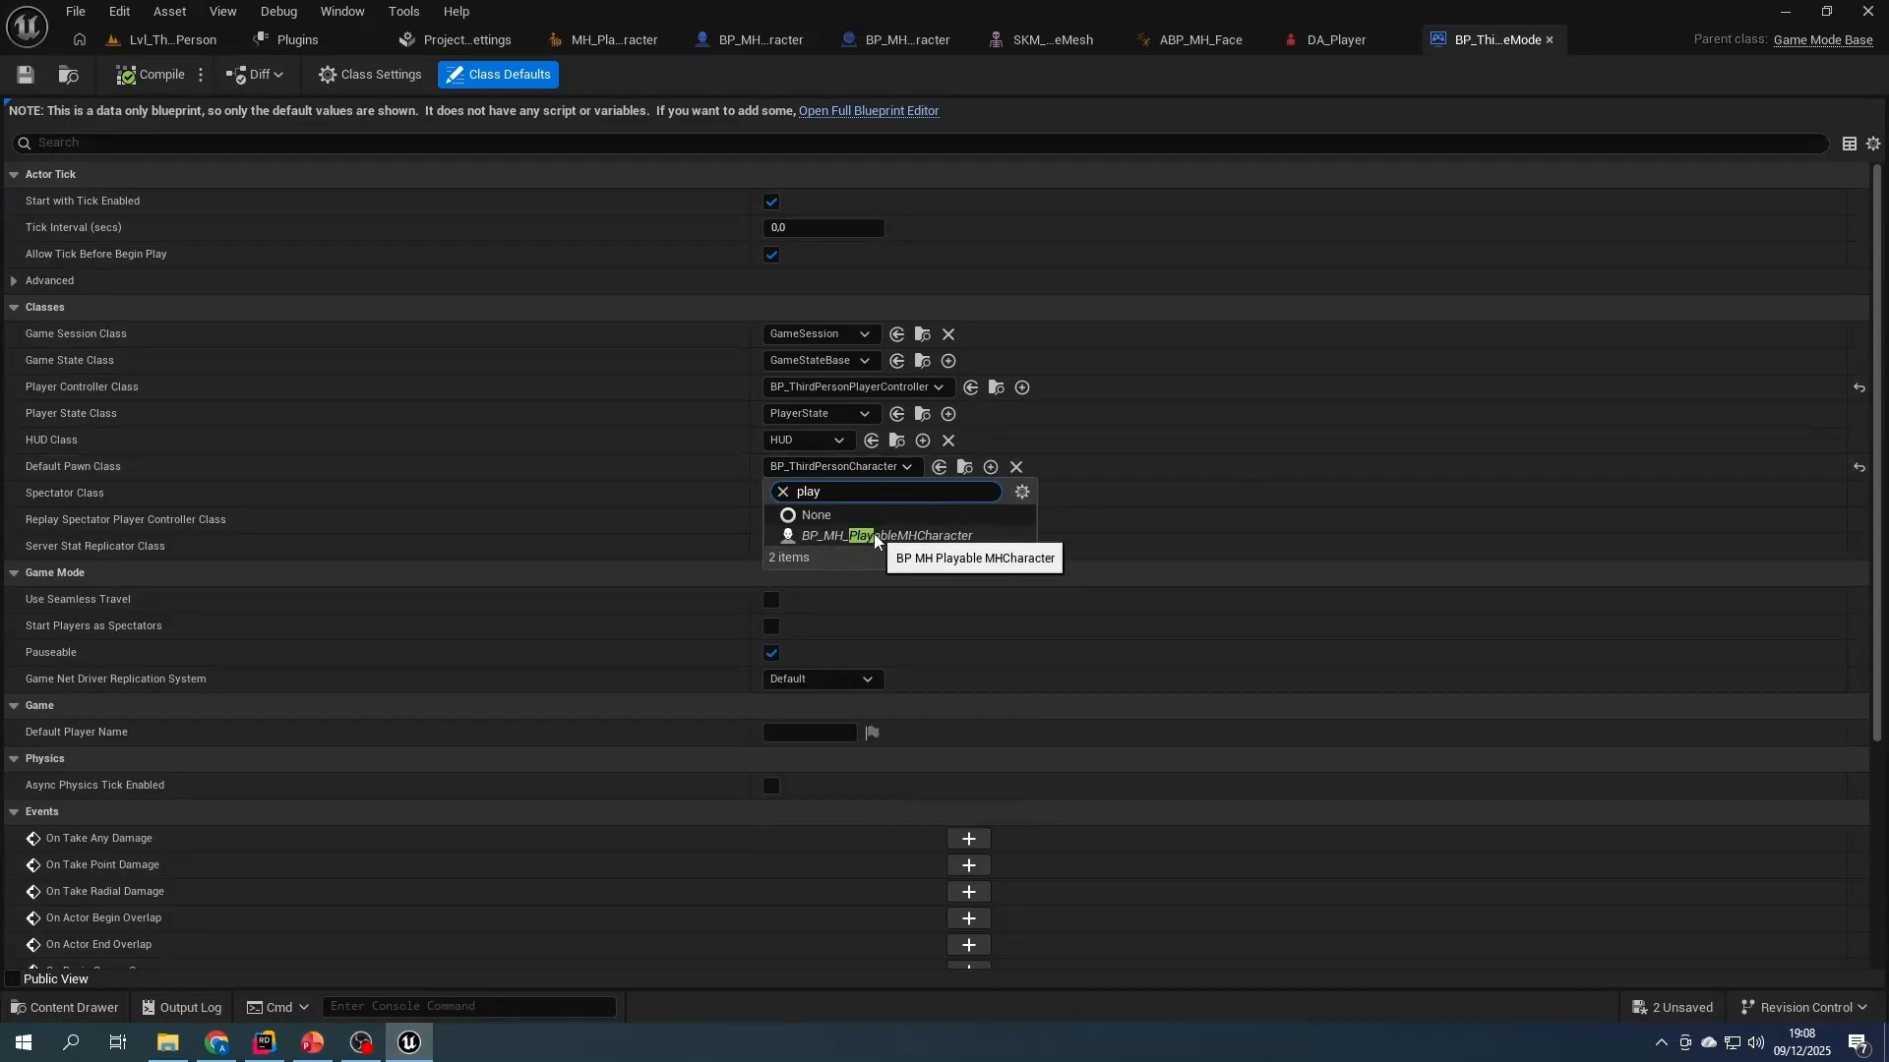
pyautogui.click(870, 537)
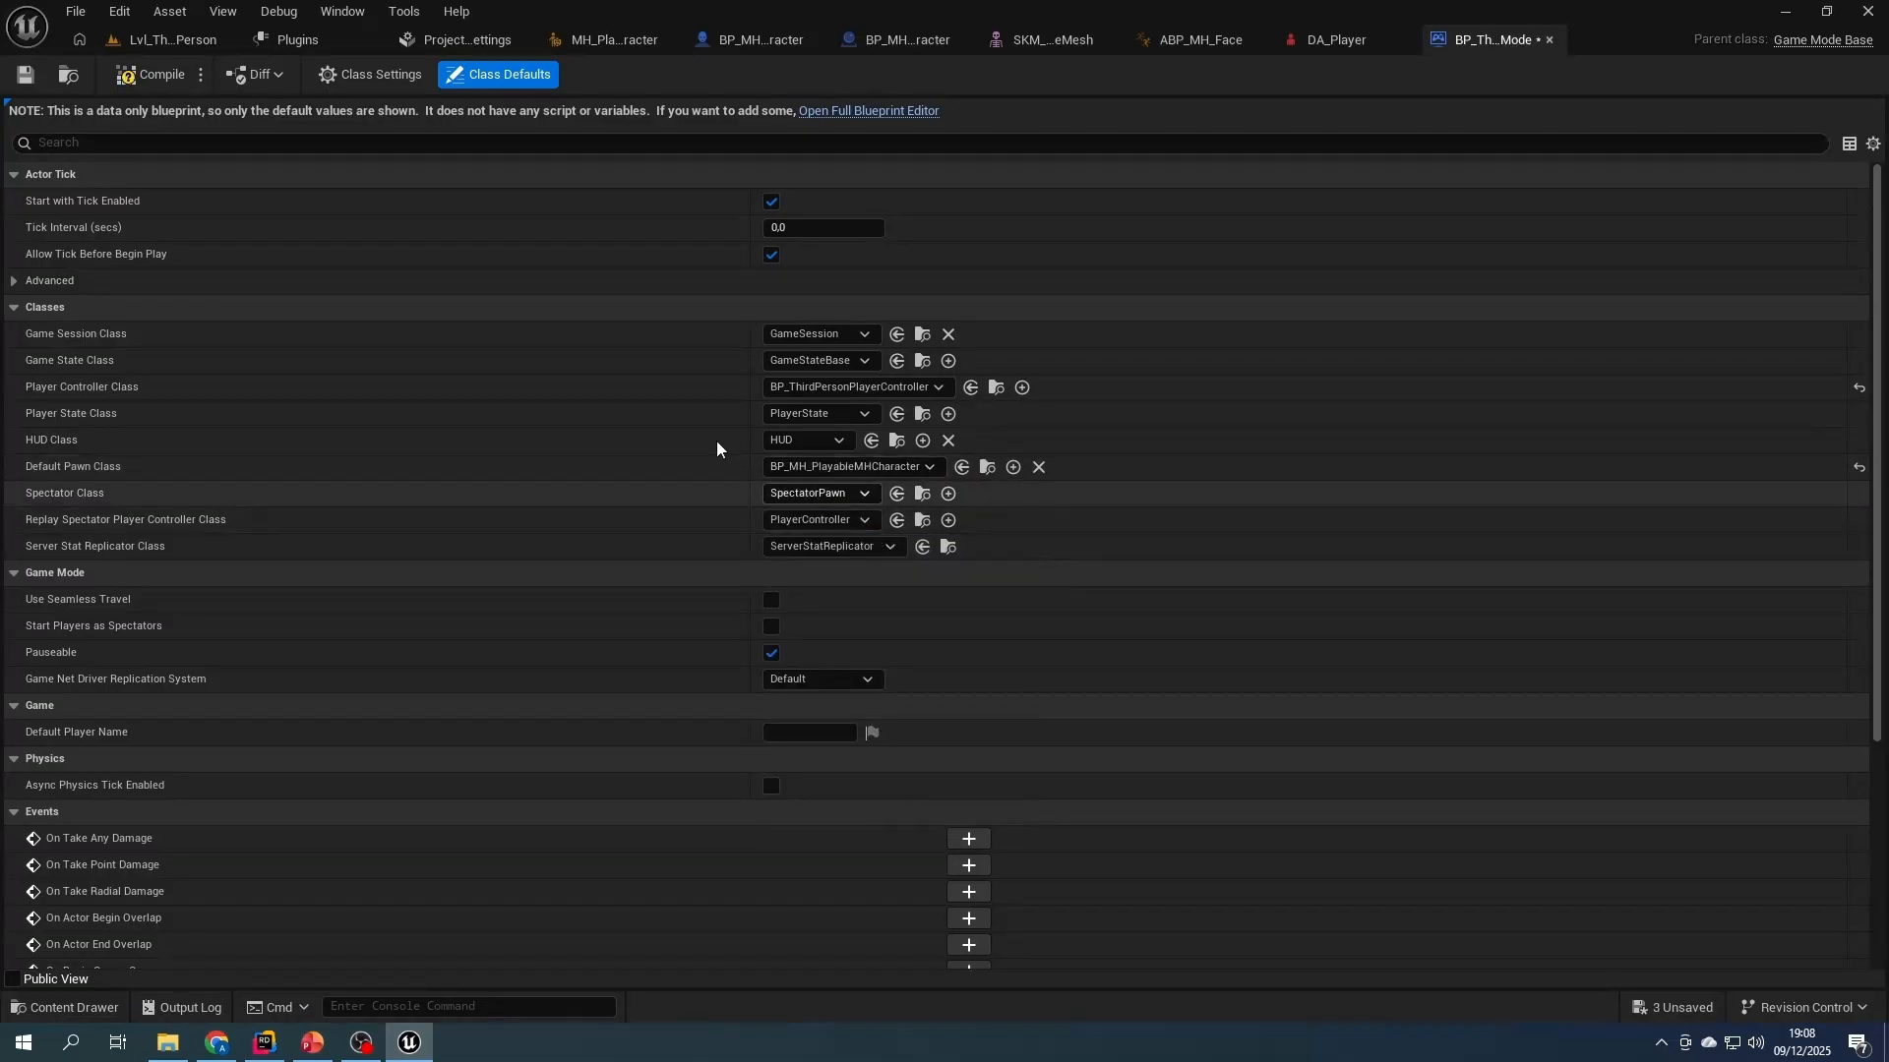
# - Play the Lvl_ThirdPerson level, run the MetaHuman character around to check its movement, and stop the preview
pyautogui.click(162, 40)
pyautogui.click(487, 75)
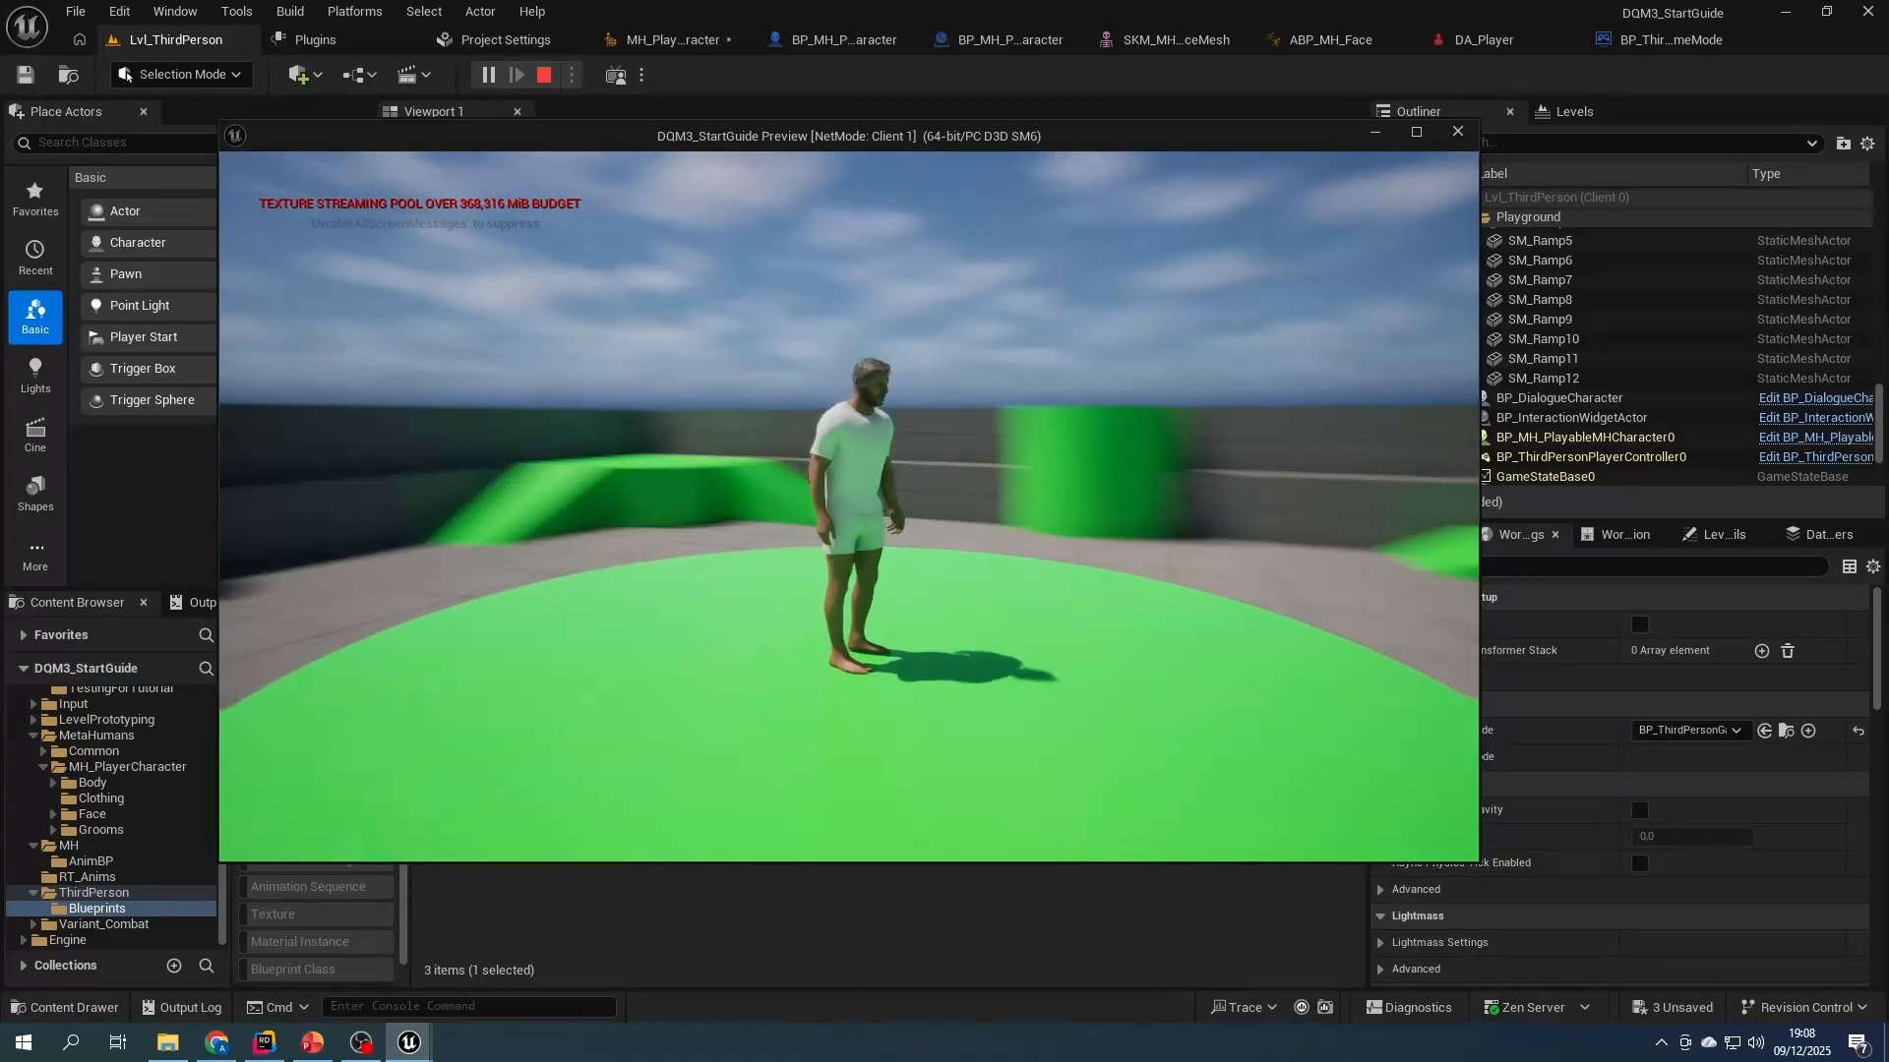
pyautogui.press('w')
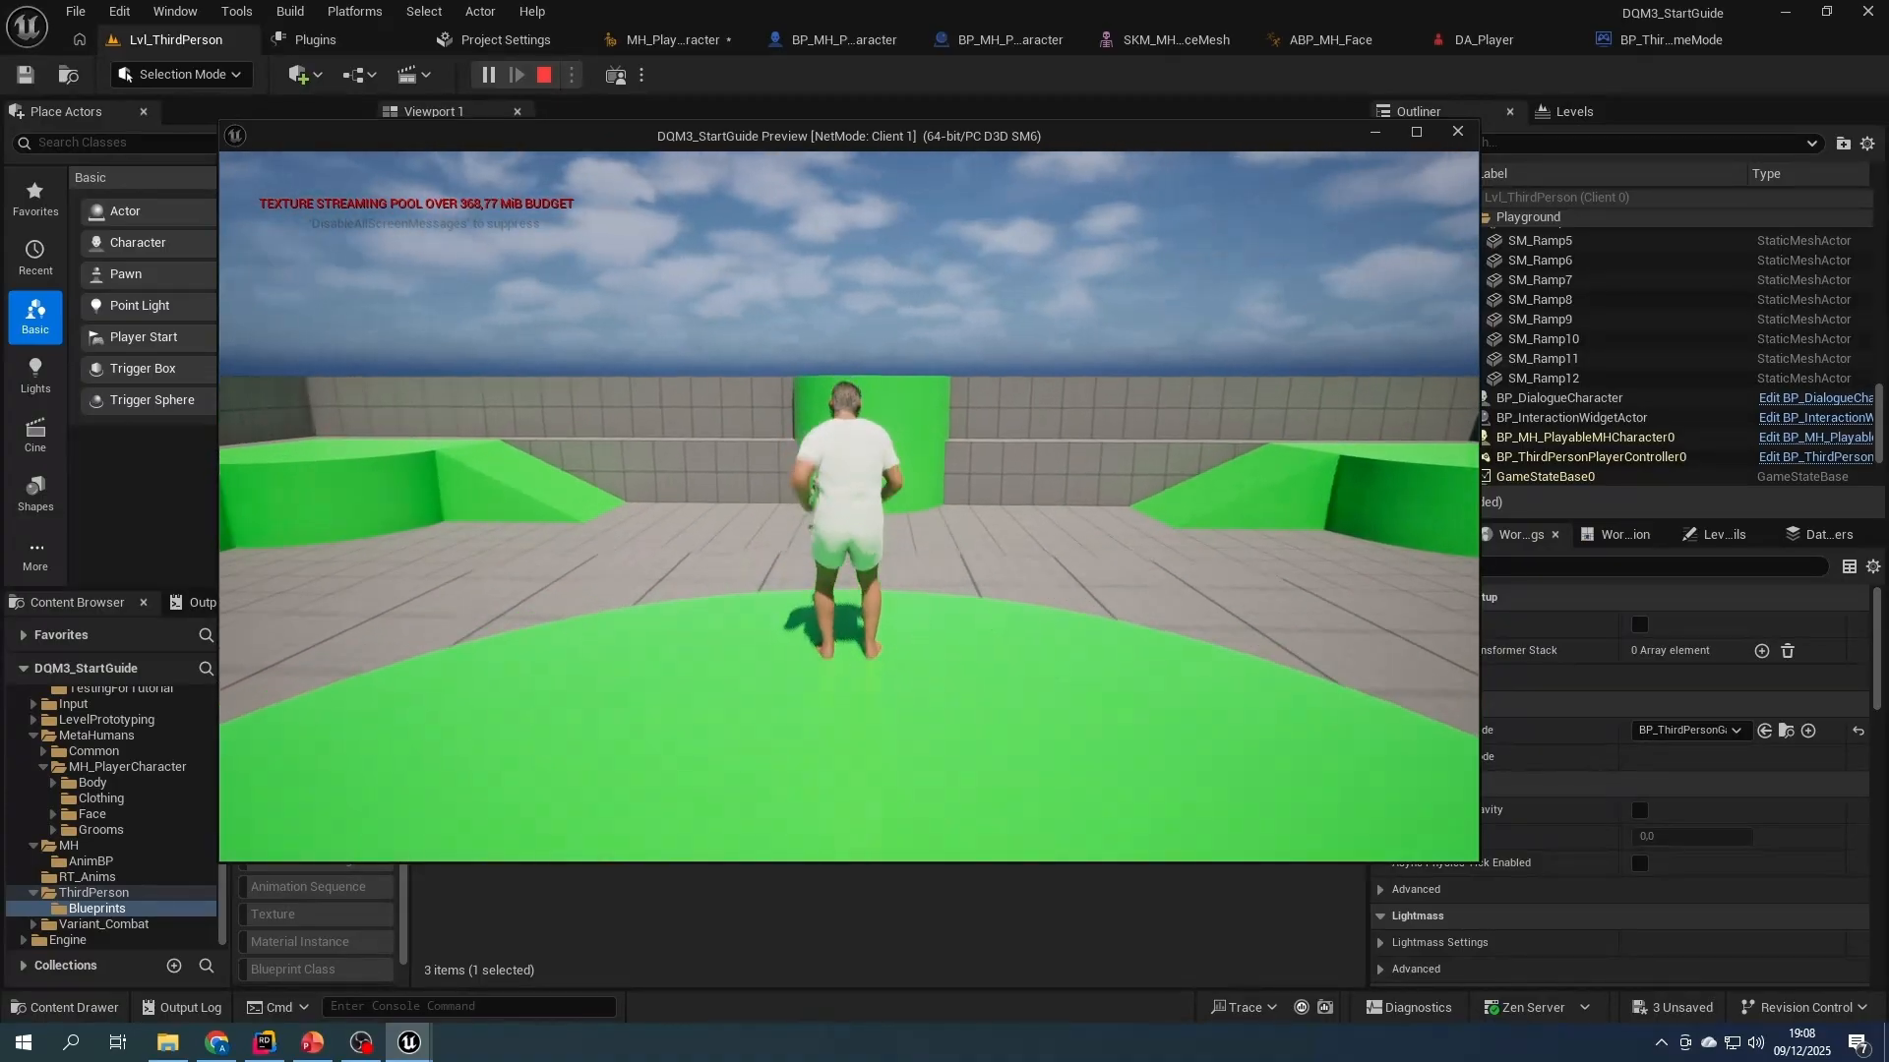
pyautogui.press('w')
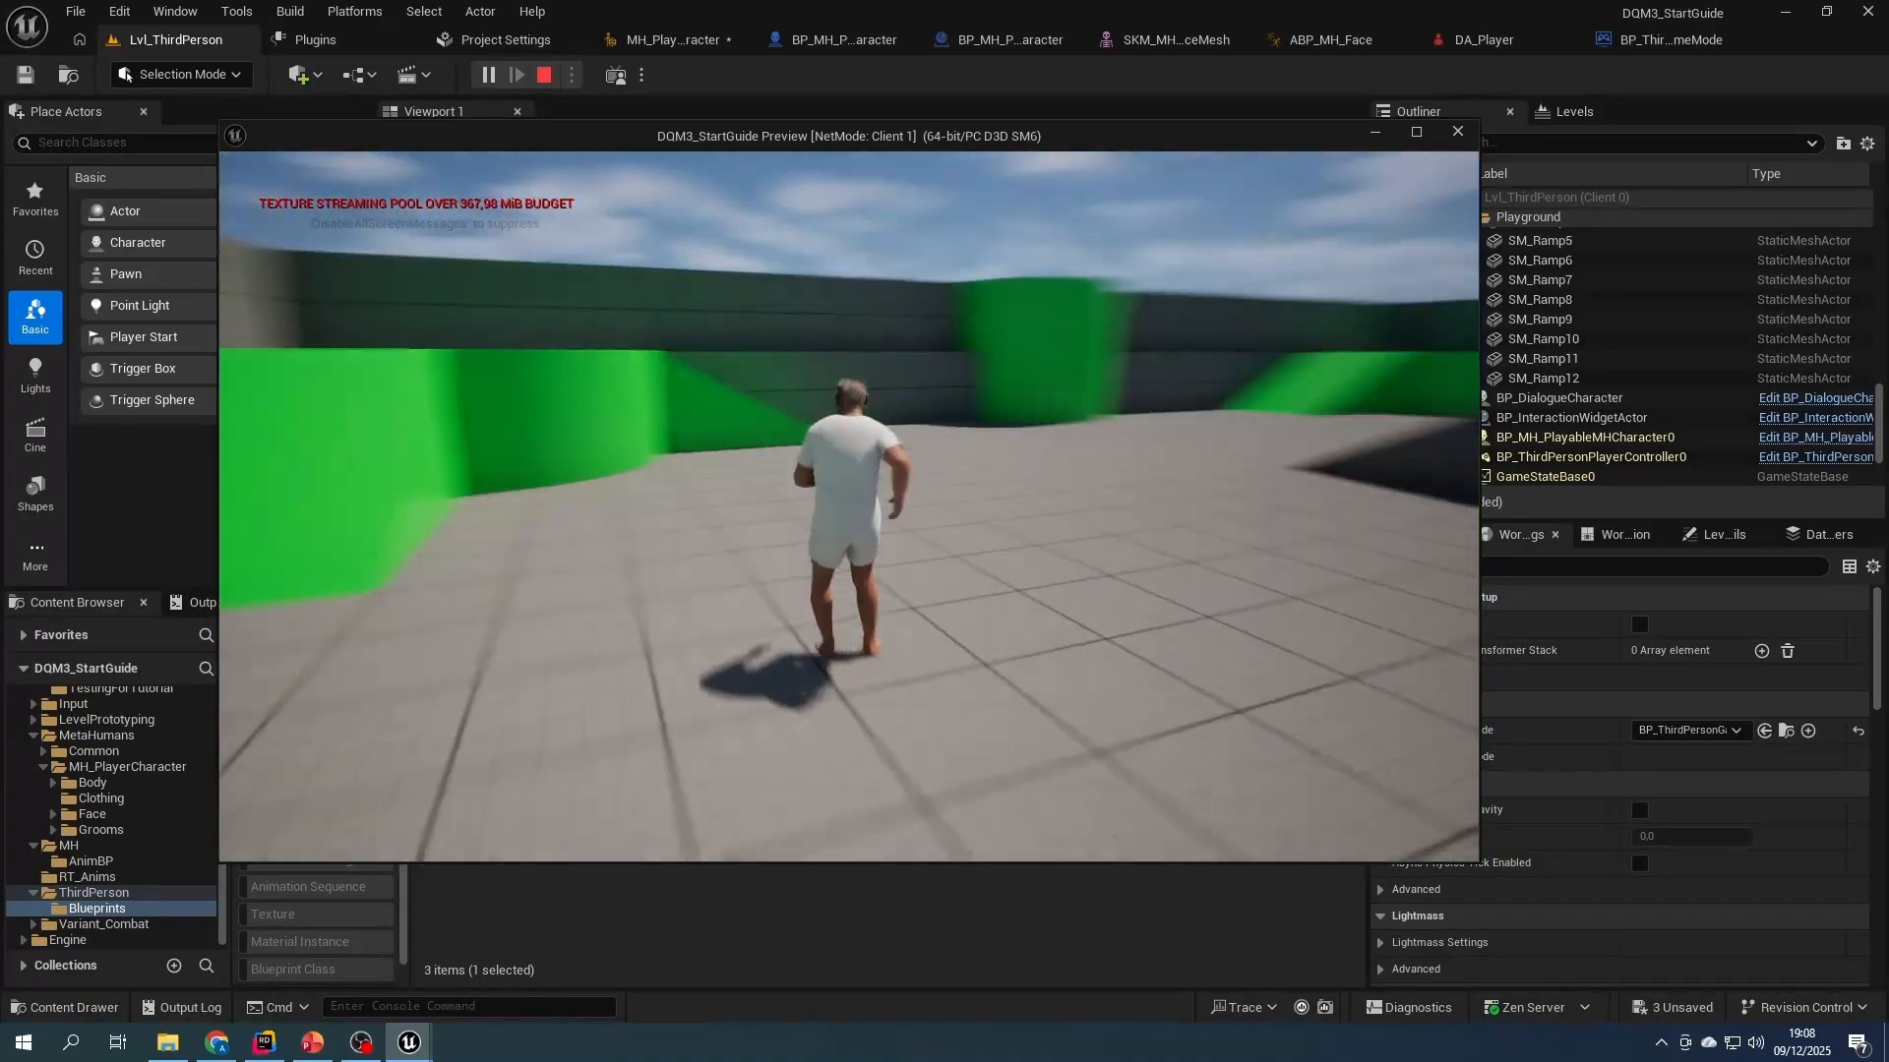
pyautogui.press('w')
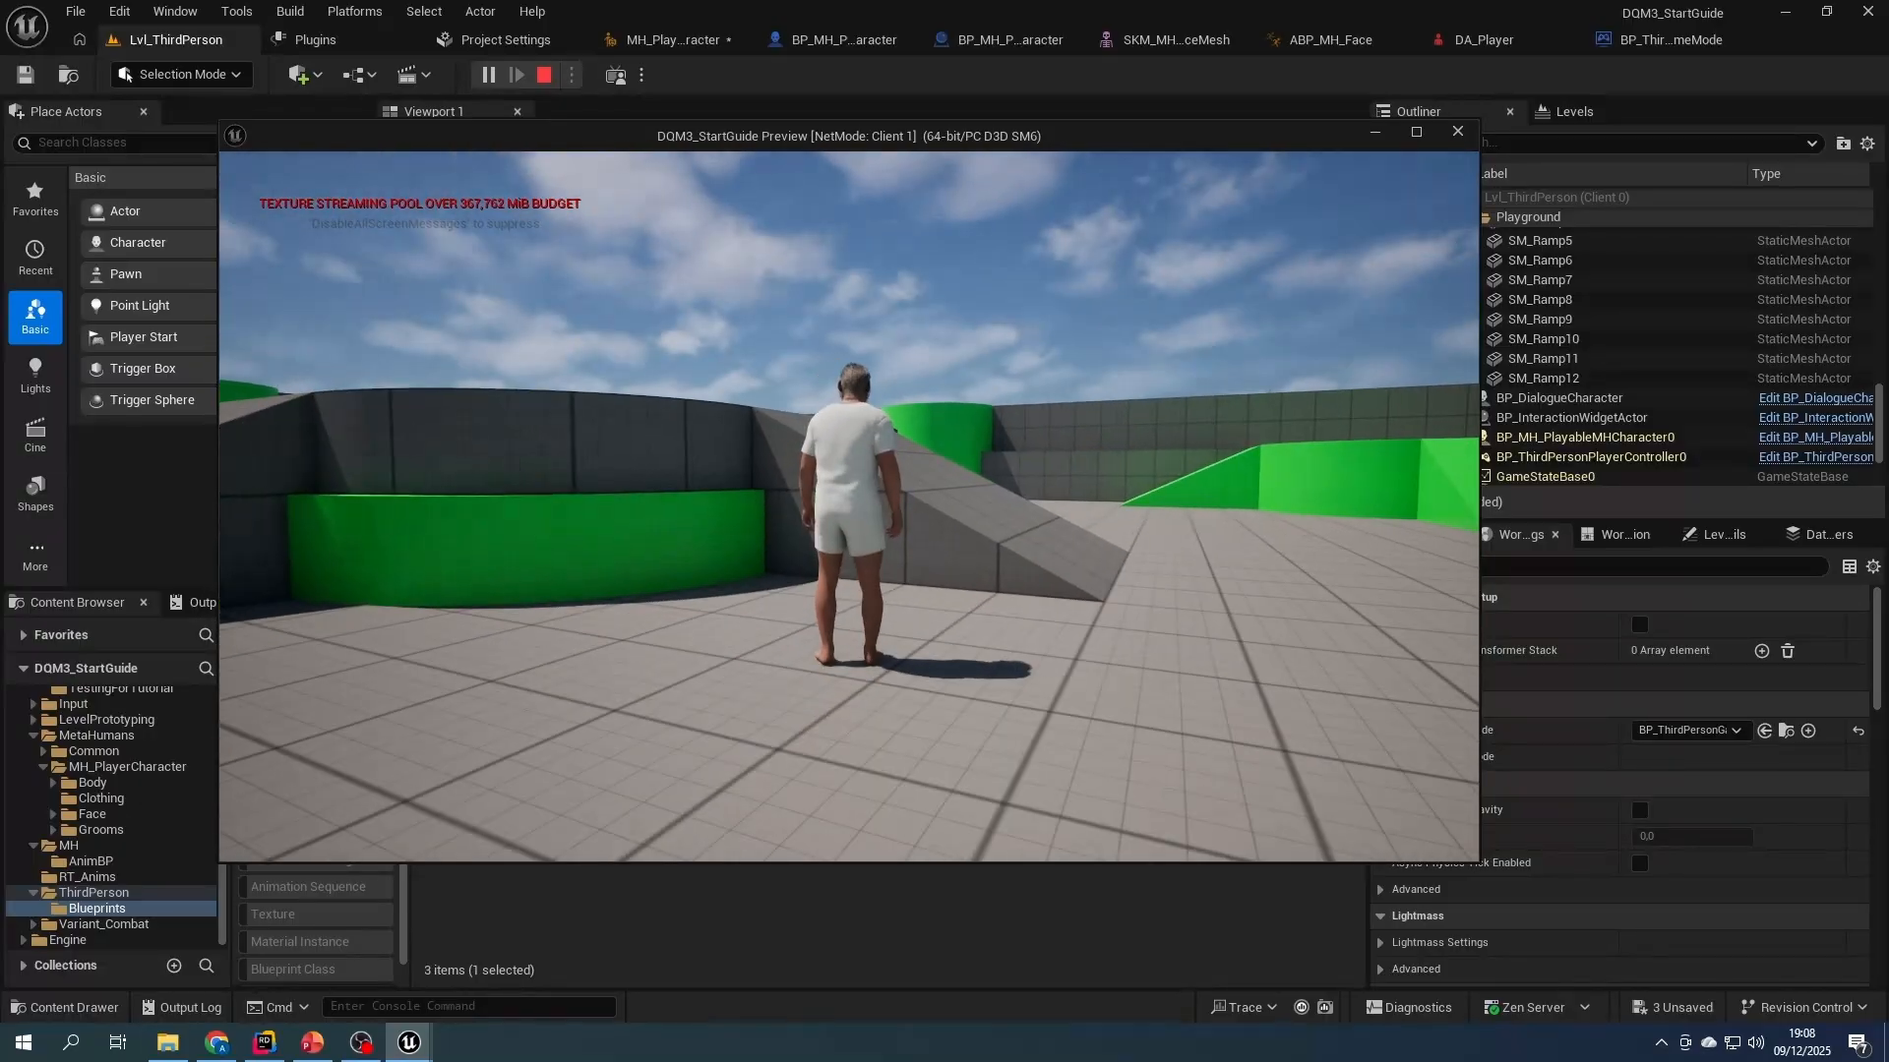
pyautogui.press('Escape')
# - Open the MH_ABP_Unarmed animation blueprint from the Content/RT_Anims folder
pyautogui.click(860, 825)
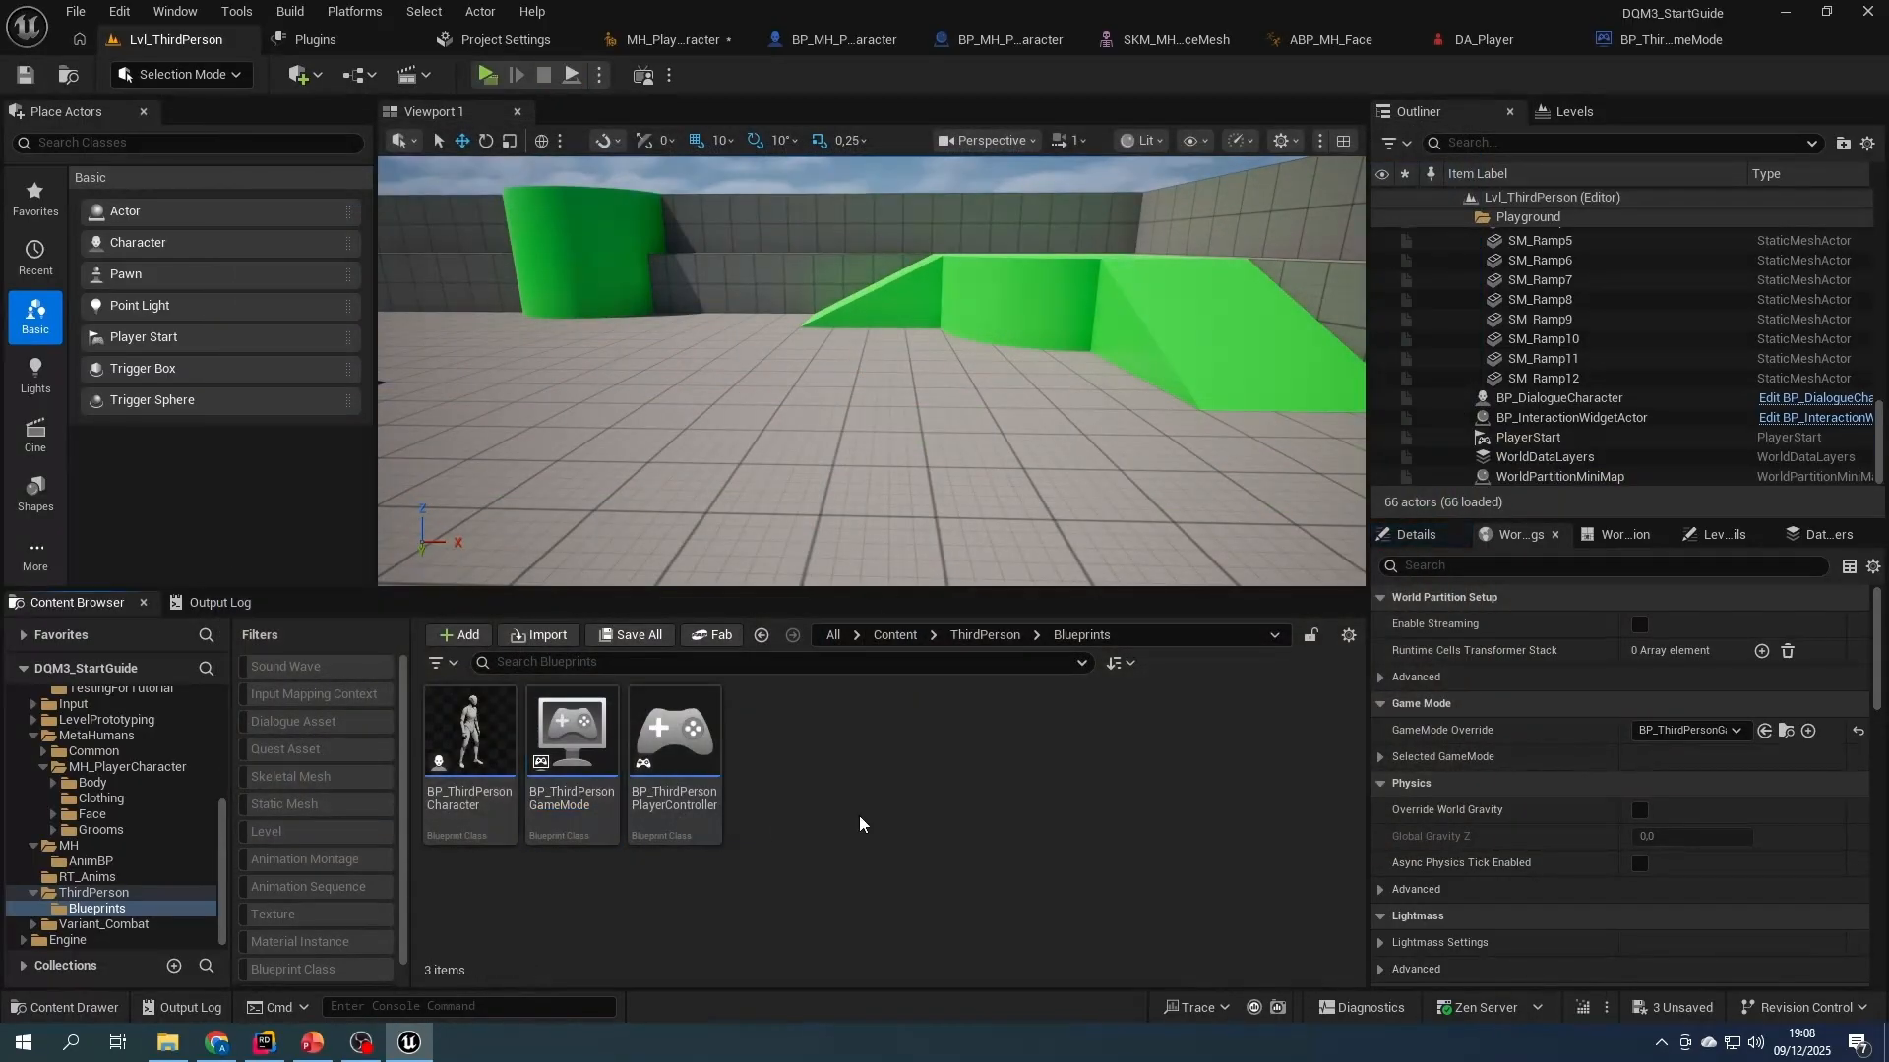
pyautogui.click(963, 637)
pyautogui.click(895, 636)
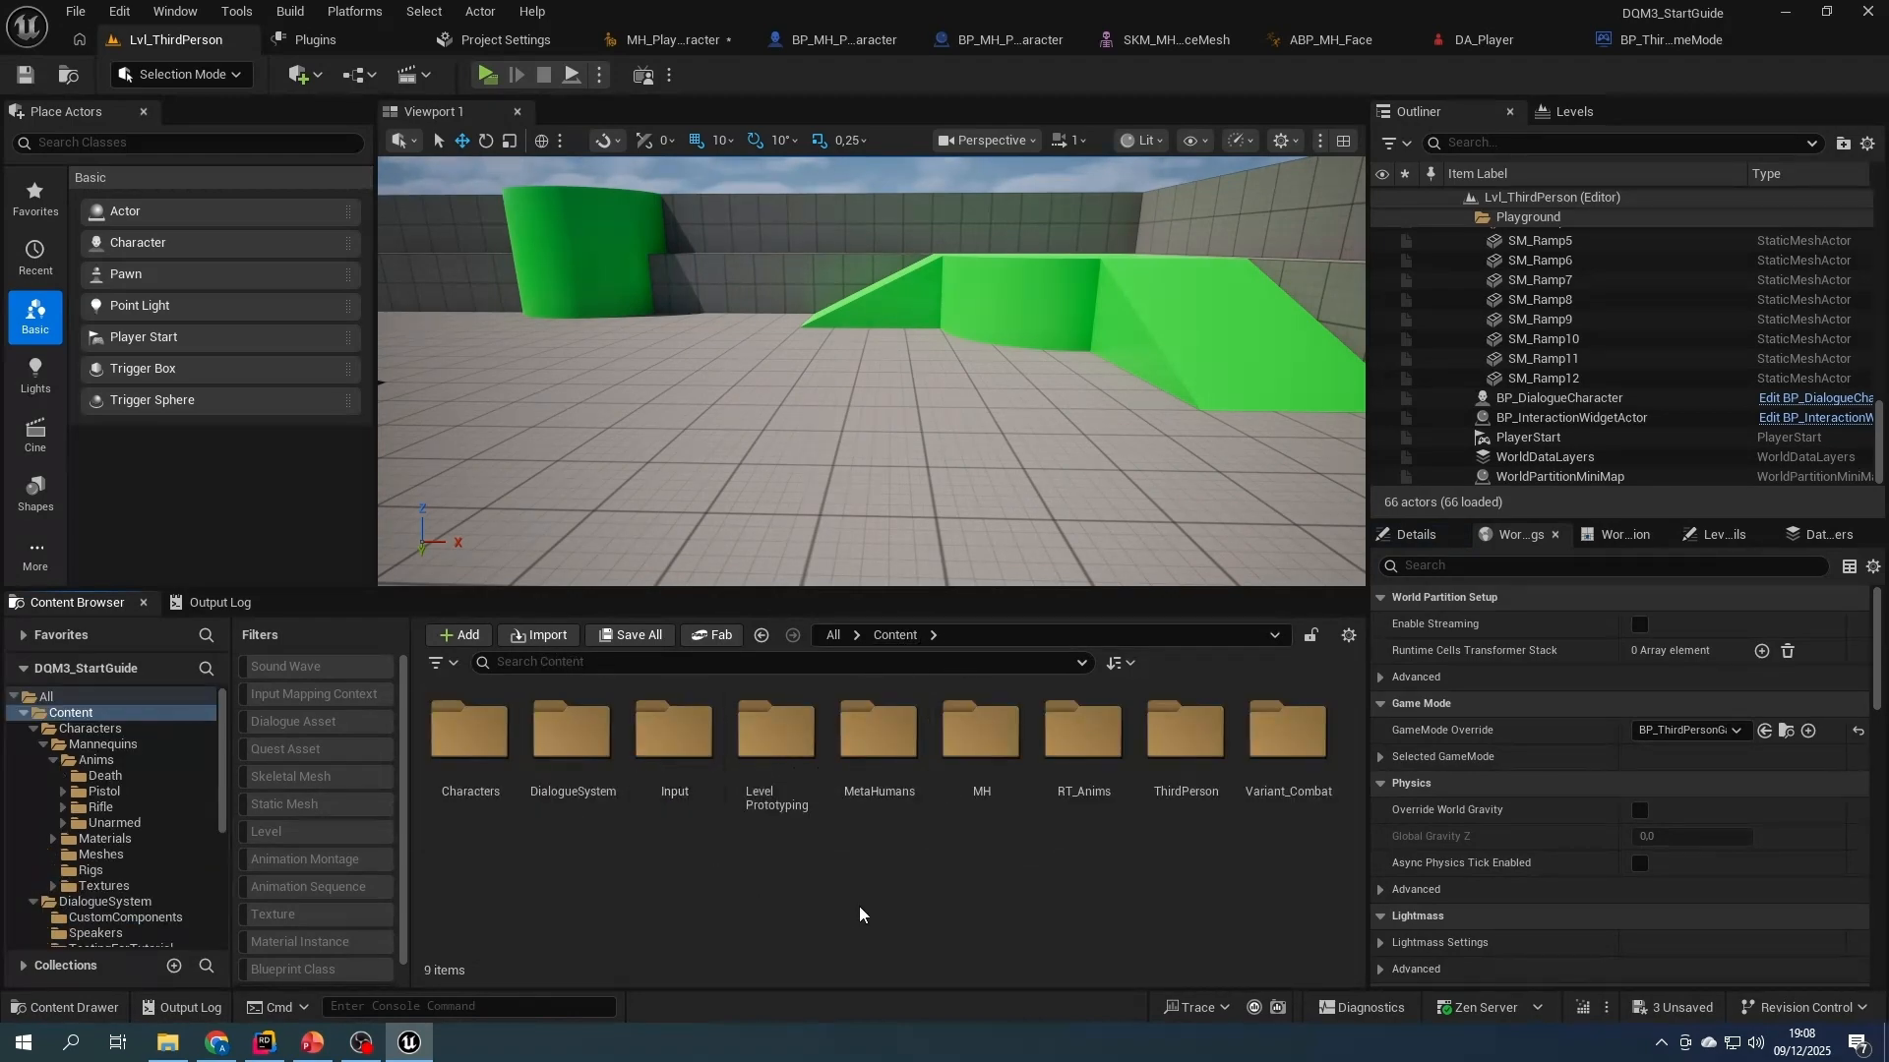
pyautogui.doubleClick(1083, 758)
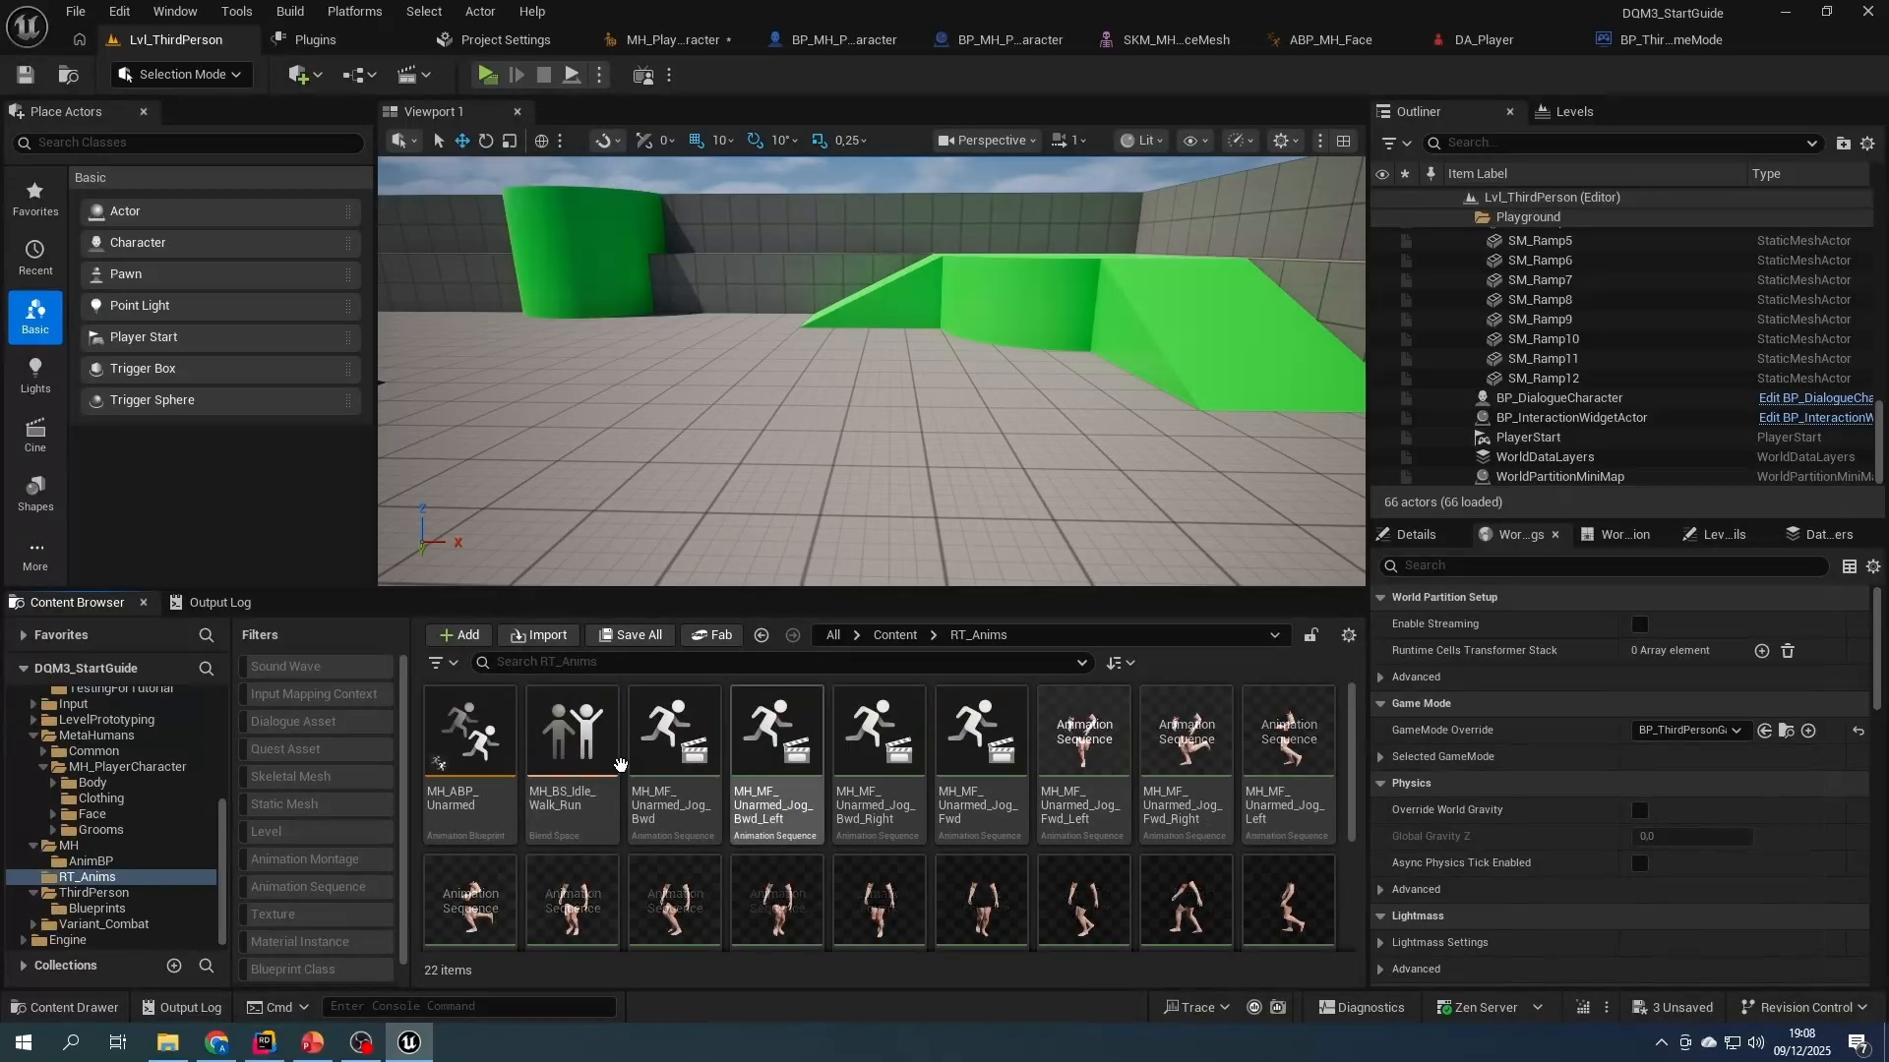
pyautogui.doubleClick(470, 738)
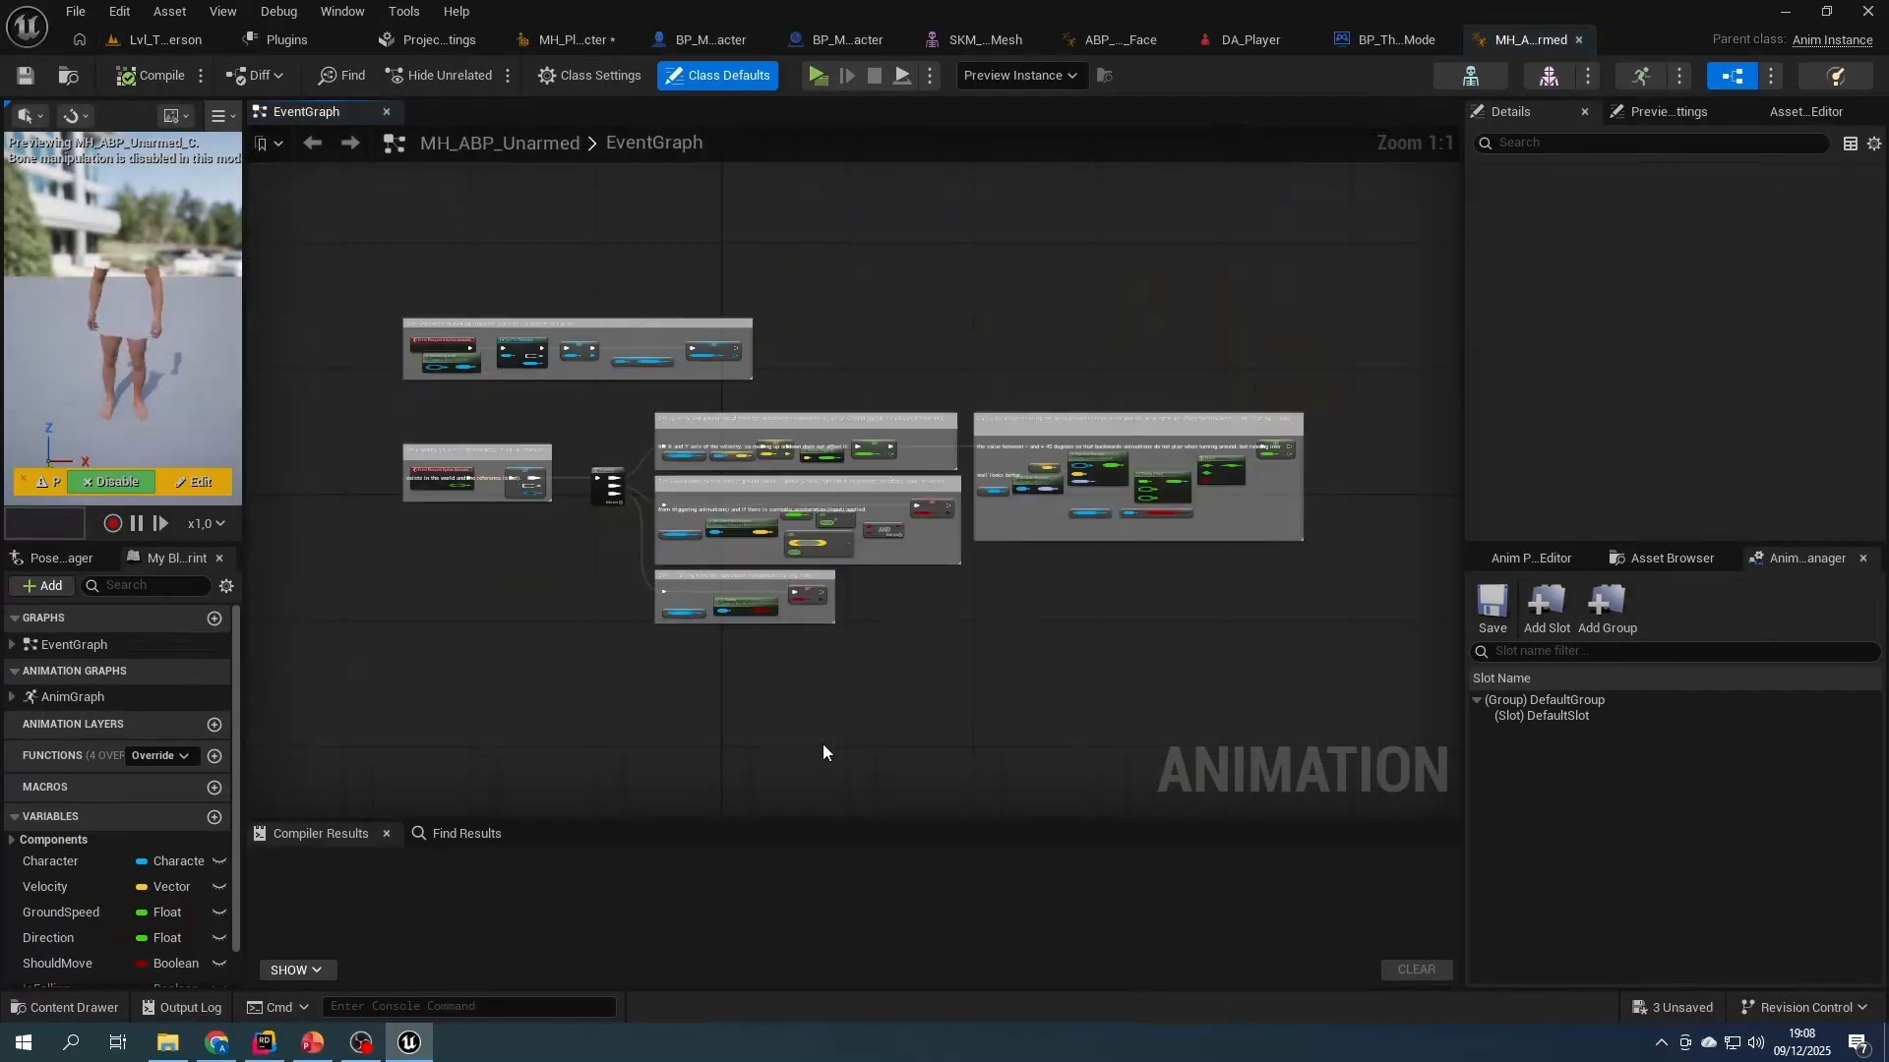
# - Go to MH_ABP_Unarmed's AnimGraph and open the CR_Mannequin_FootIK control rig from its Control Rig node
pyautogui.scroll(2, 909, 609)
pyautogui.moveTo(1161, 618); pyautogui.dragTo(927, 618, button='right')
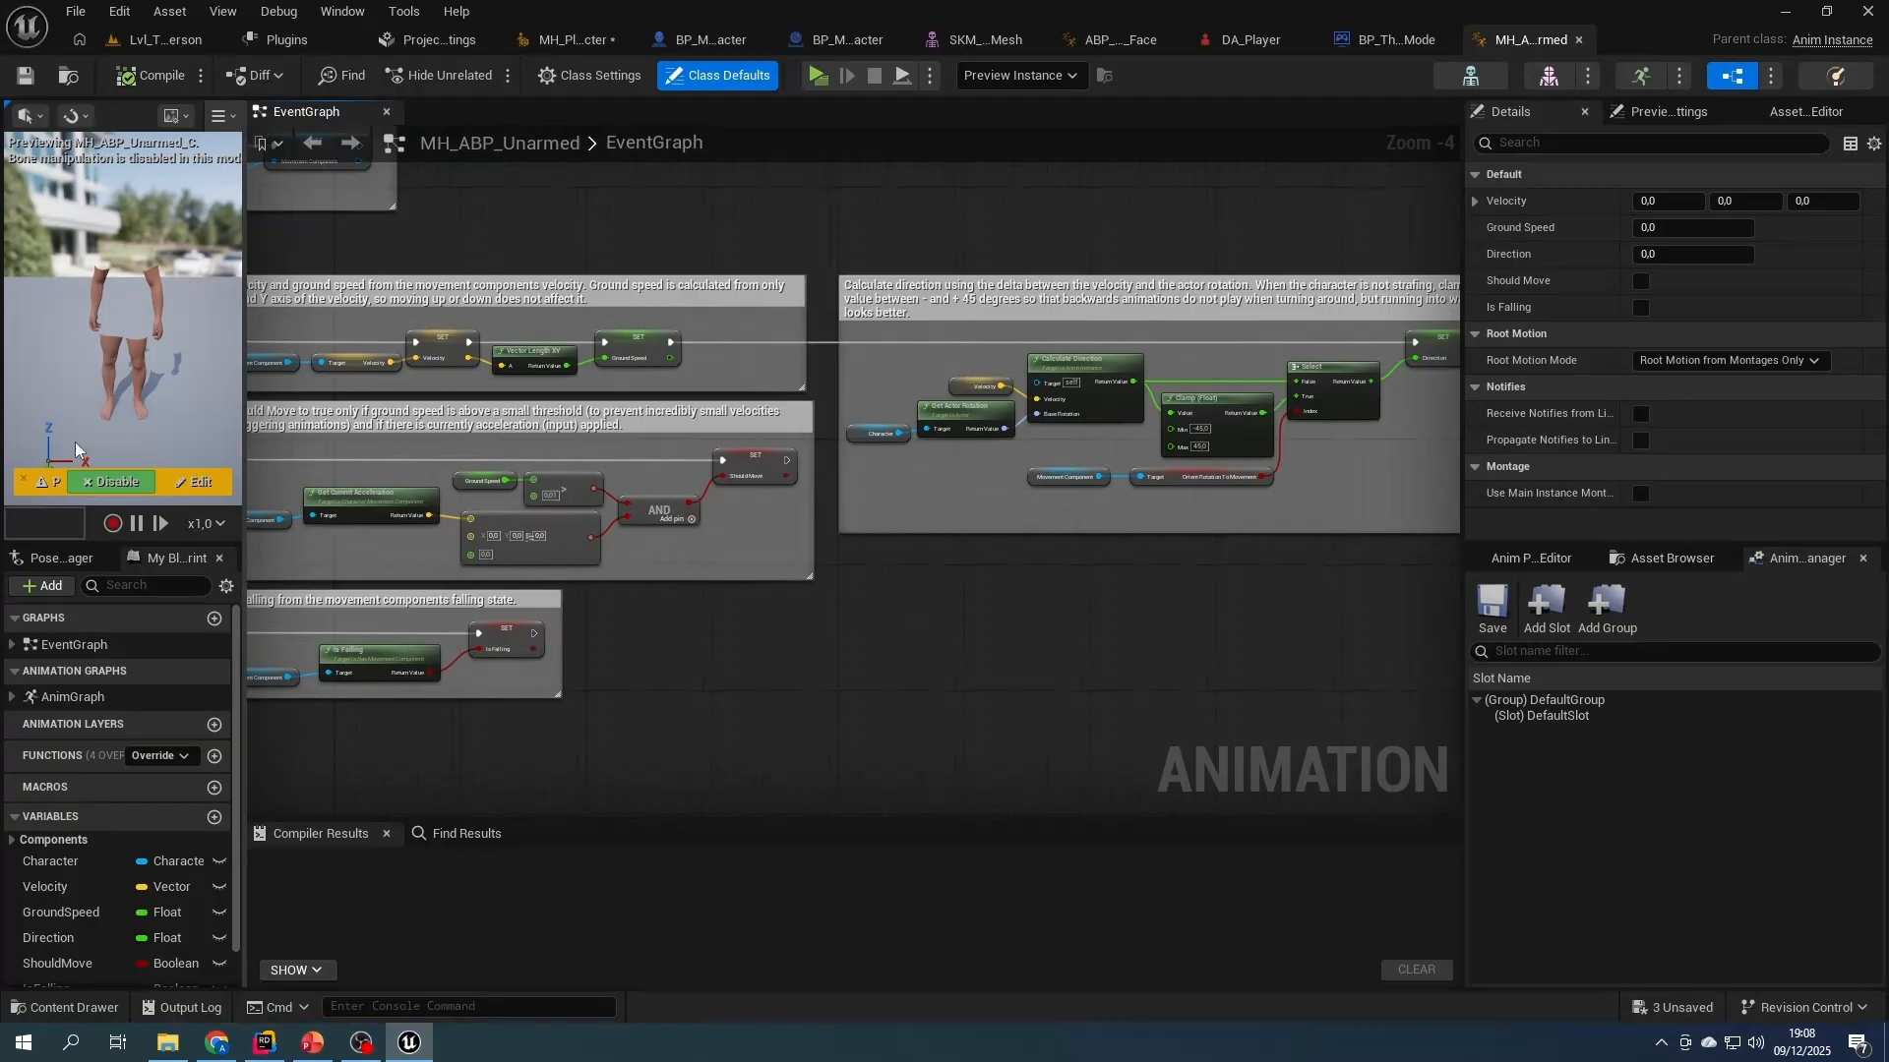
pyautogui.doubleClick(71, 698)
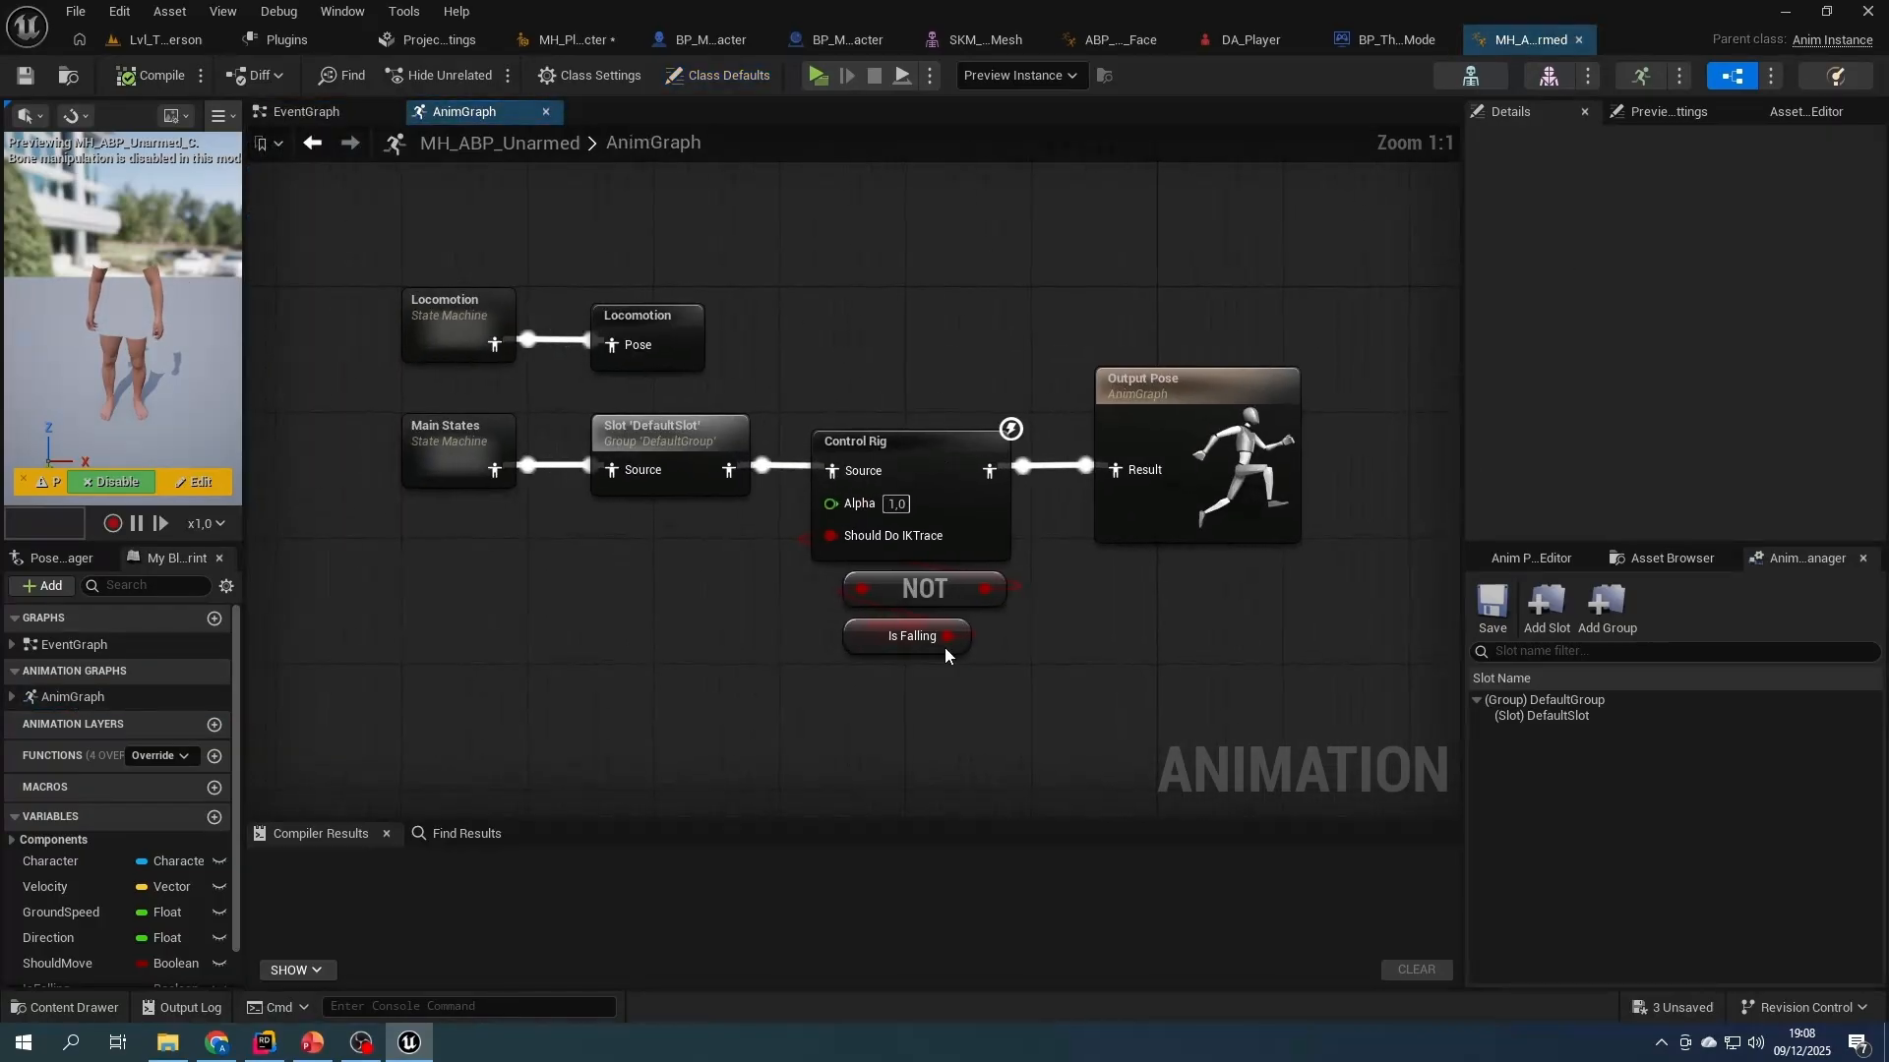
pyautogui.click(942, 445)
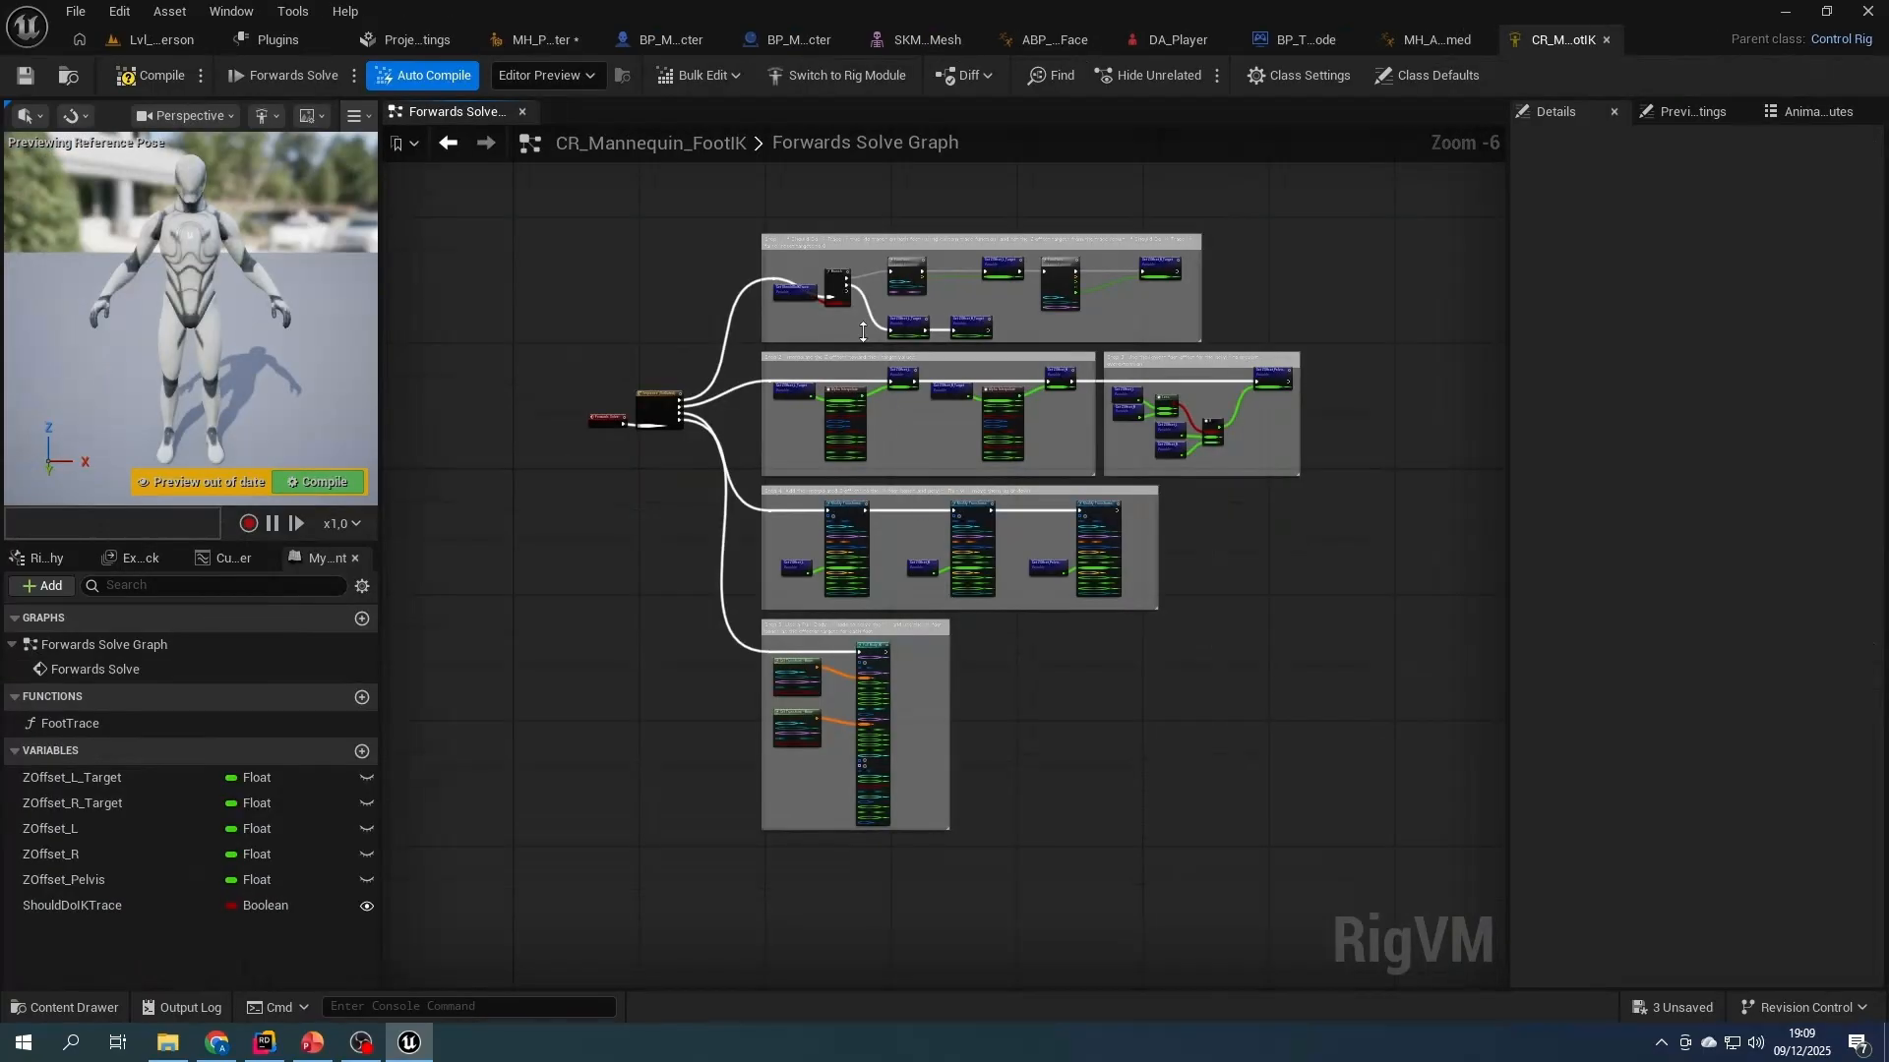
# - Add a new Sequence node connected to the Forwards Solve execution output in CR_Mannequin_FootIK's Forwards Solve Graph
pyautogui.scroll(4, 770, 327)
pyautogui.moveTo(666, 358); pyautogui.dragTo(1005, 259, button='right')
pyautogui.moveTo(699, 627); pyautogui.dragTo(762, 601, button='right')
pyautogui.scroll(1, 798, 565)
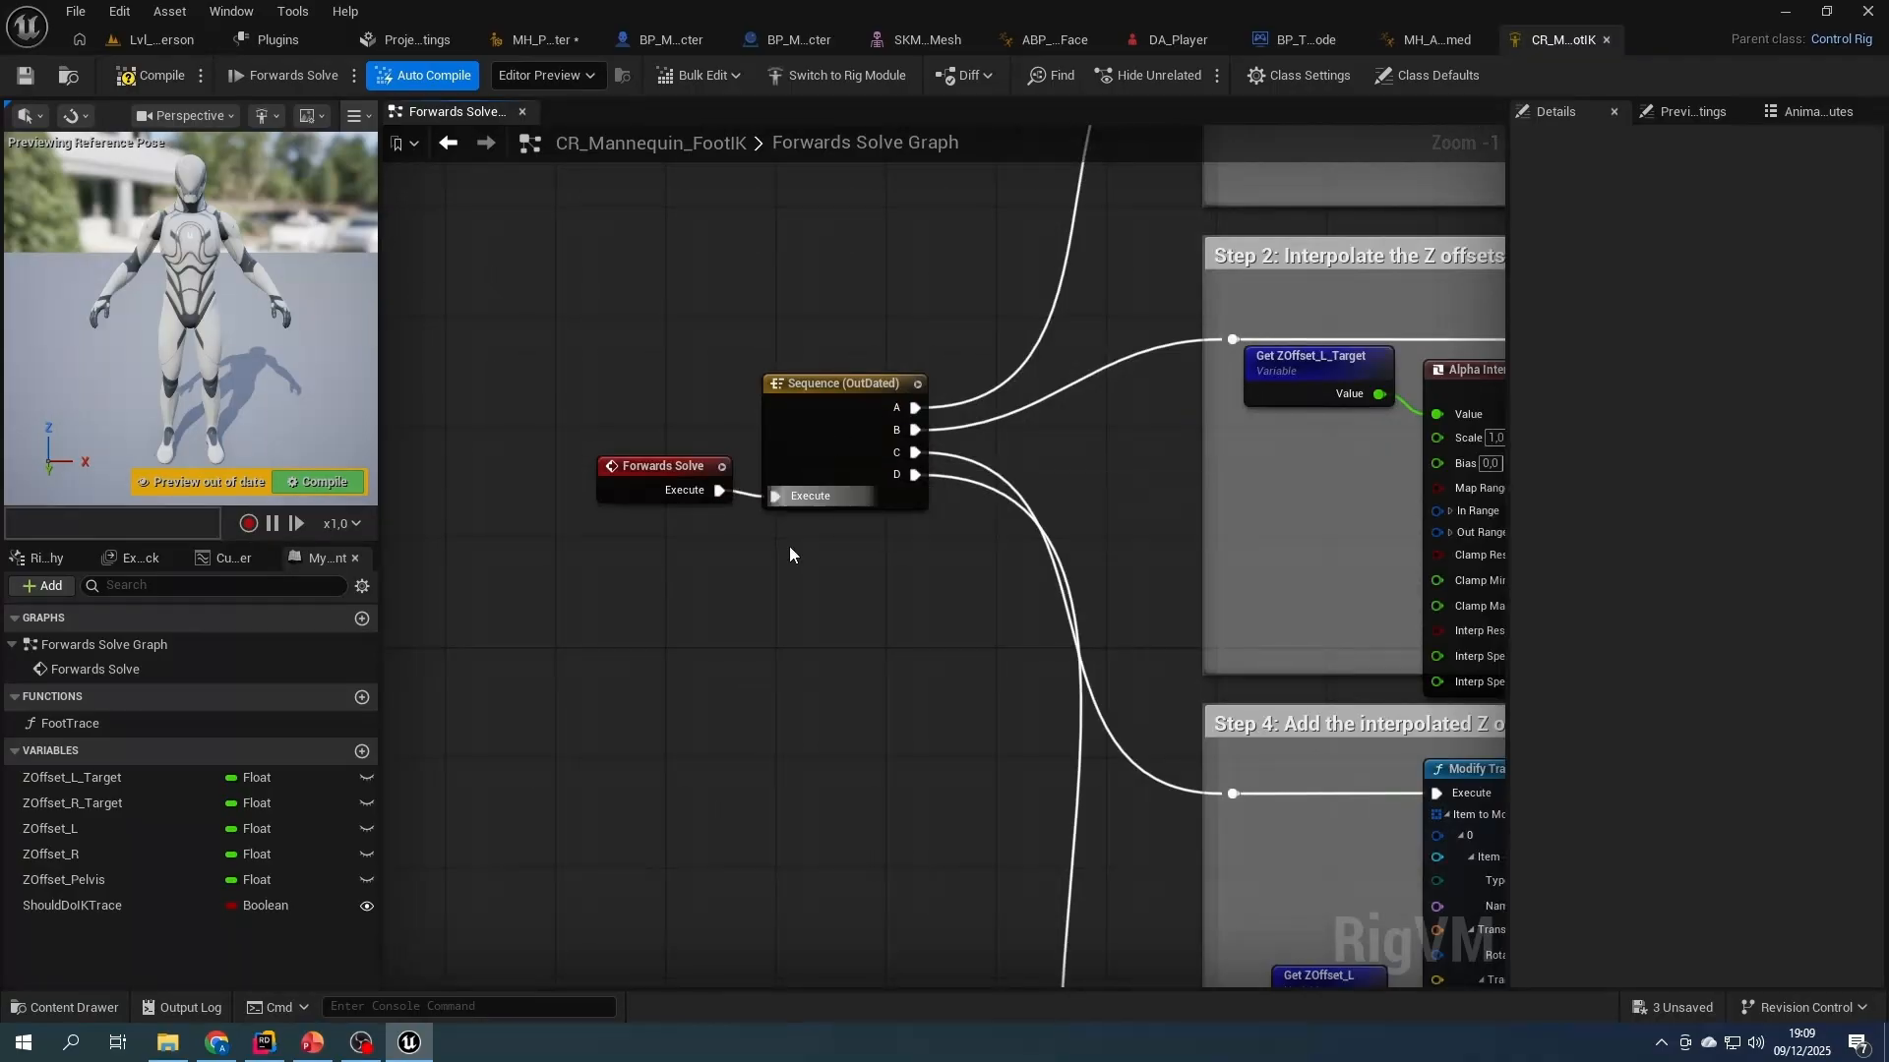
pyautogui.moveTo(719, 489); pyautogui.dragTo(775, 327)
pyautogui.write('seq')
pyautogui.press('Return')
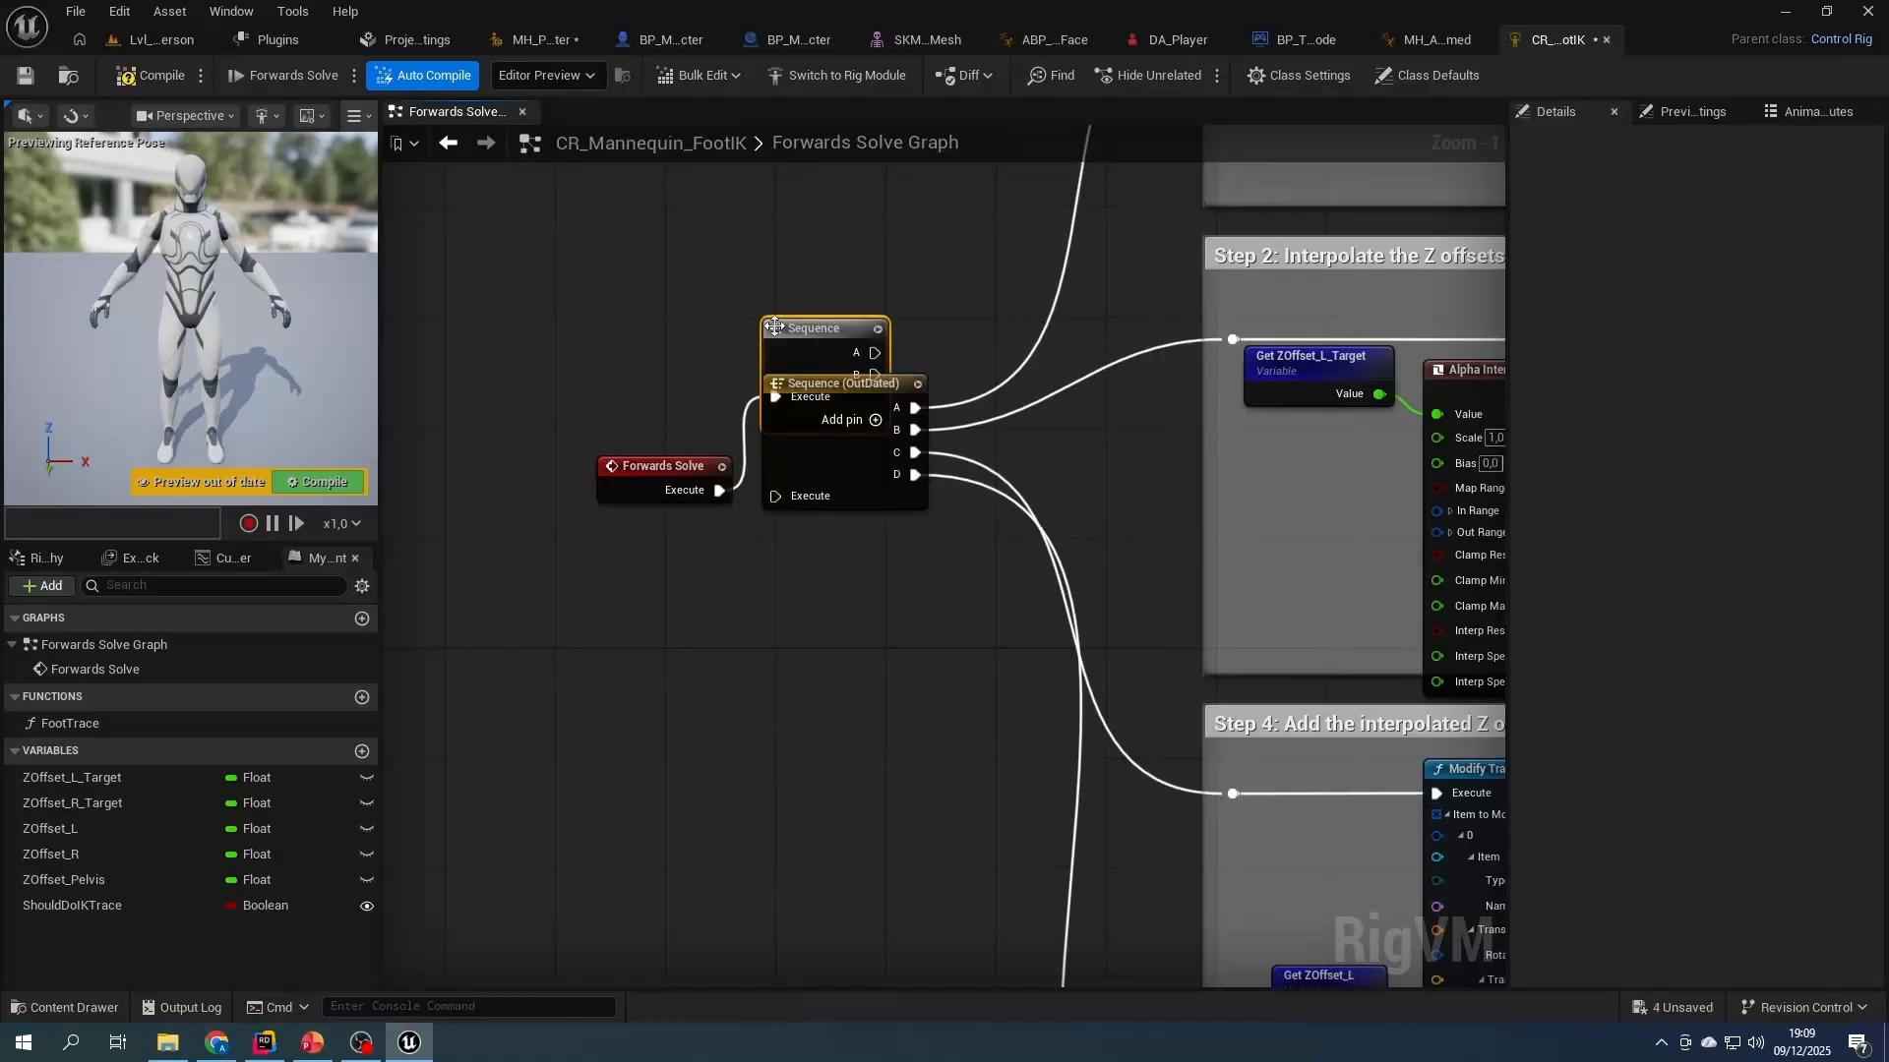
# - Place the new Sequence node above the outdated one and add three output pins to it
pyautogui.moveTo(804, 339); pyautogui.dragTo(805, 236)
pyautogui.click(888, 310)
pyautogui.click(888, 332)
pyautogui.click(889, 354)
# - Move the outdated Sequence node's four output connections to pins B to E of the new Sequence, then delete the outdated node
pyautogui.moveTo(885, 332); pyautogui.dragTo(1232, 592)
pyautogui.moveTo(1096, 414); pyautogui.dragTo(946, 942, button='right')
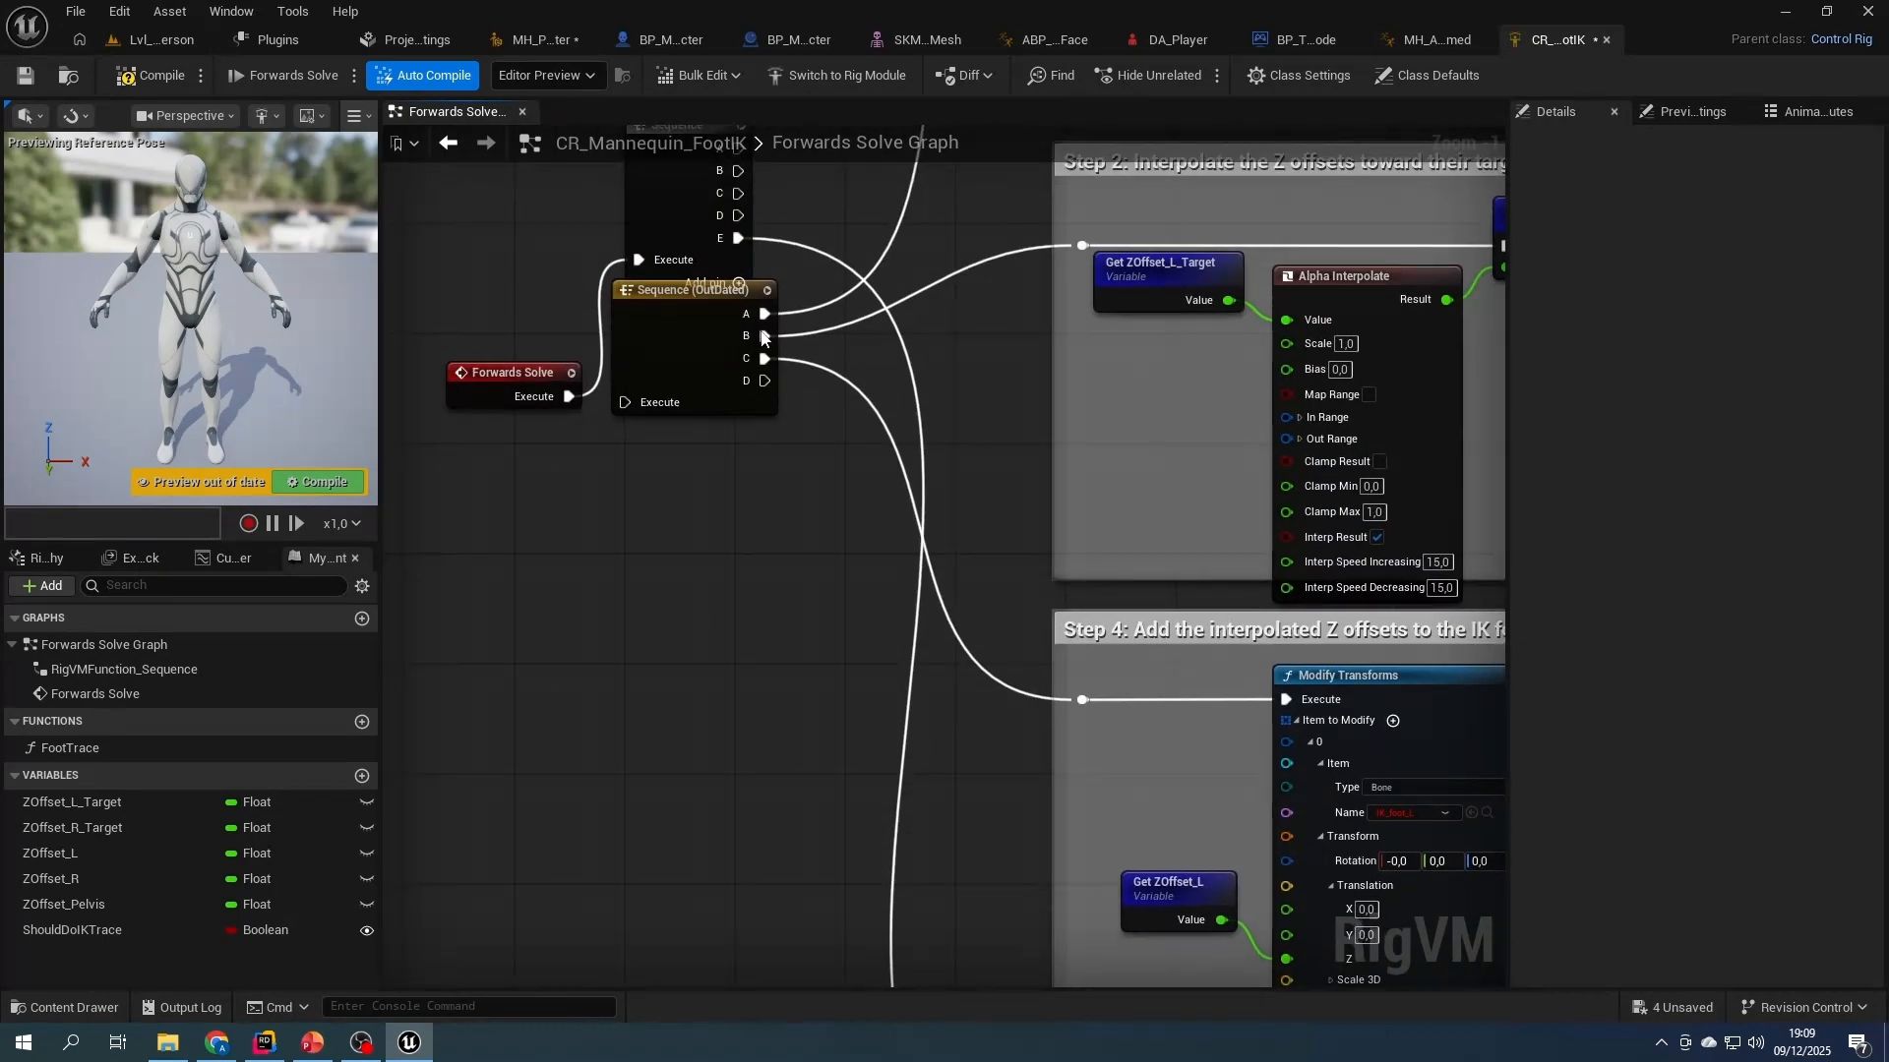
pyautogui.moveTo(737, 215); pyautogui.dragTo(1082, 699)
pyautogui.moveTo(995, 406); pyautogui.dragTo(1024, 638, button='right')
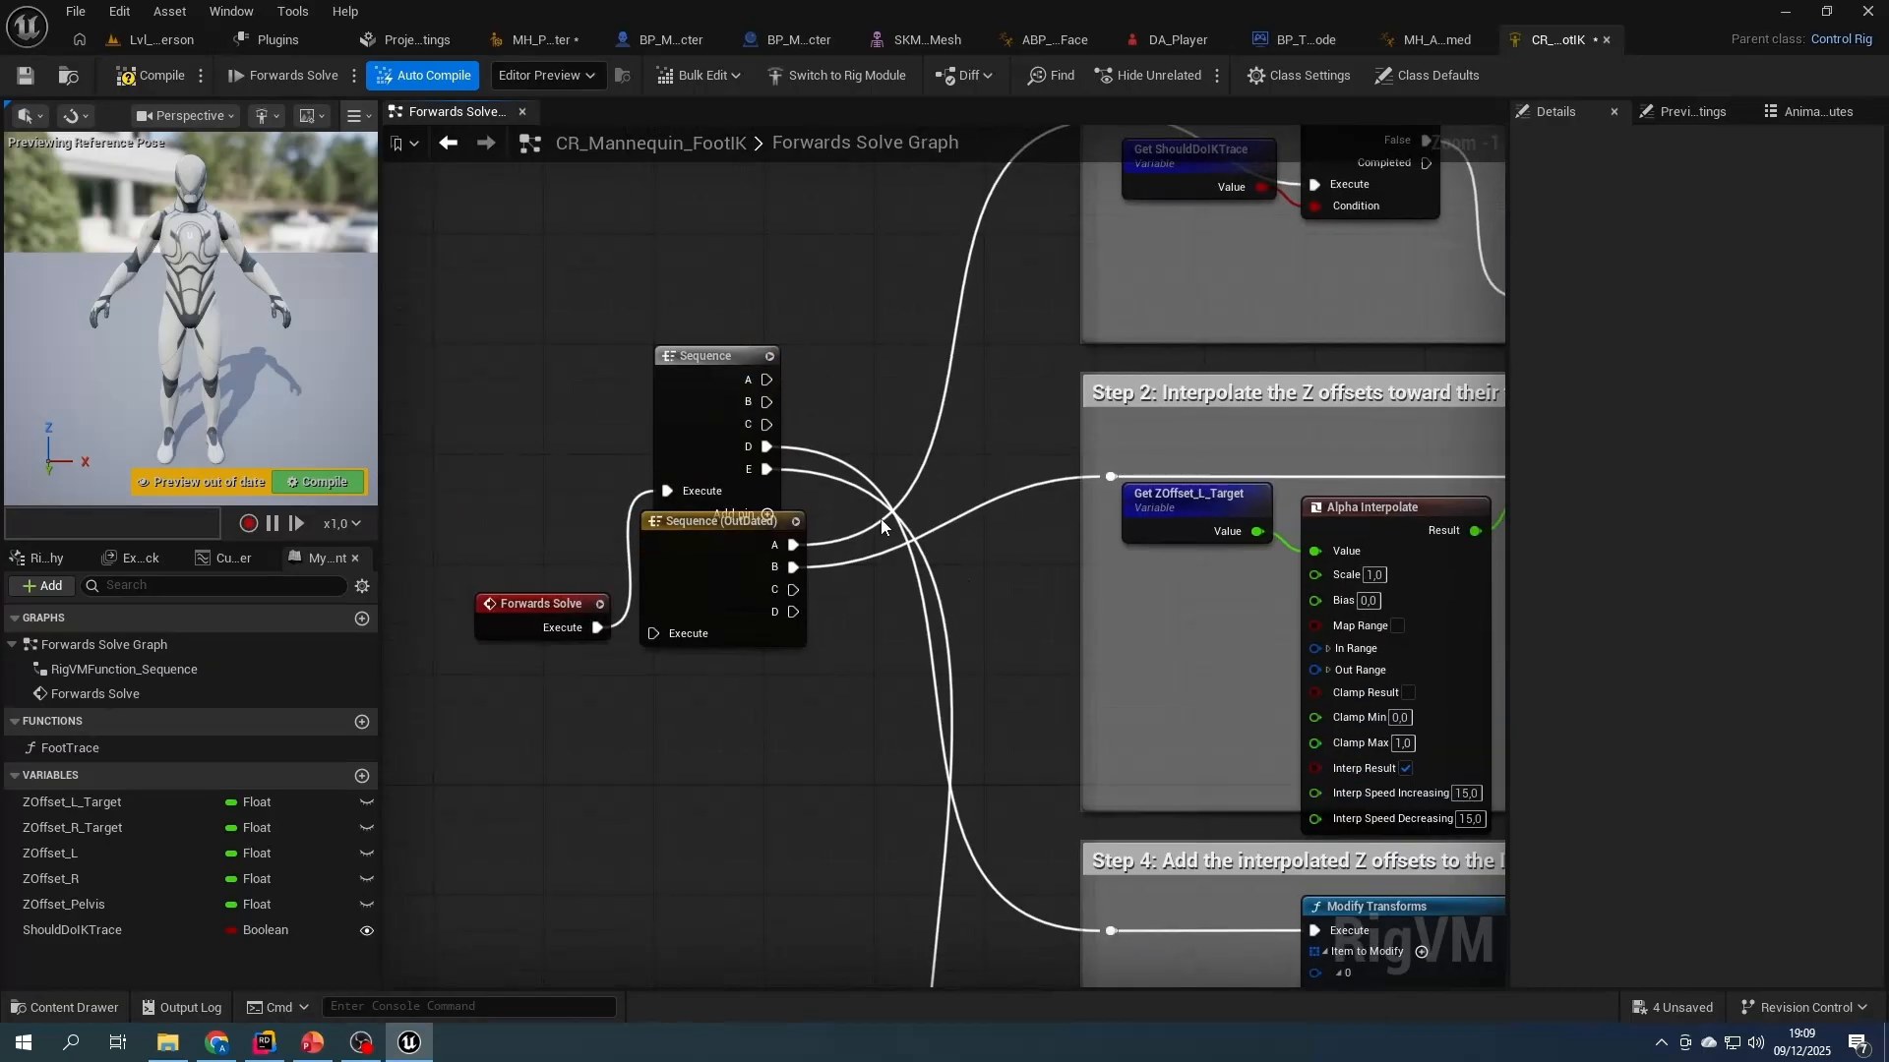
pyautogui.moveTo(767, 424); pyautogui.dragTo(1106, 474)
pyautogui.moveTo(1100, 470); pyautogui.dragTo(1091, 694, button='right')
pyautogui.moveTo(756, 626); pyautogui.dragTo(1108, 348)
pyautogui.click(719, 809)
pyautogui.press('Delete')
pyautogui.moveTo(687, 656); pyautogui.dragTo(699, 773)
# - Add a Get Transform - Bone node for bone foot_l above the Step 1 comment
pyautogui.moveTo(845, 560); pyautogui.dragTo(501, 893, button='right')
pyautogui.rightClick(890, 275)
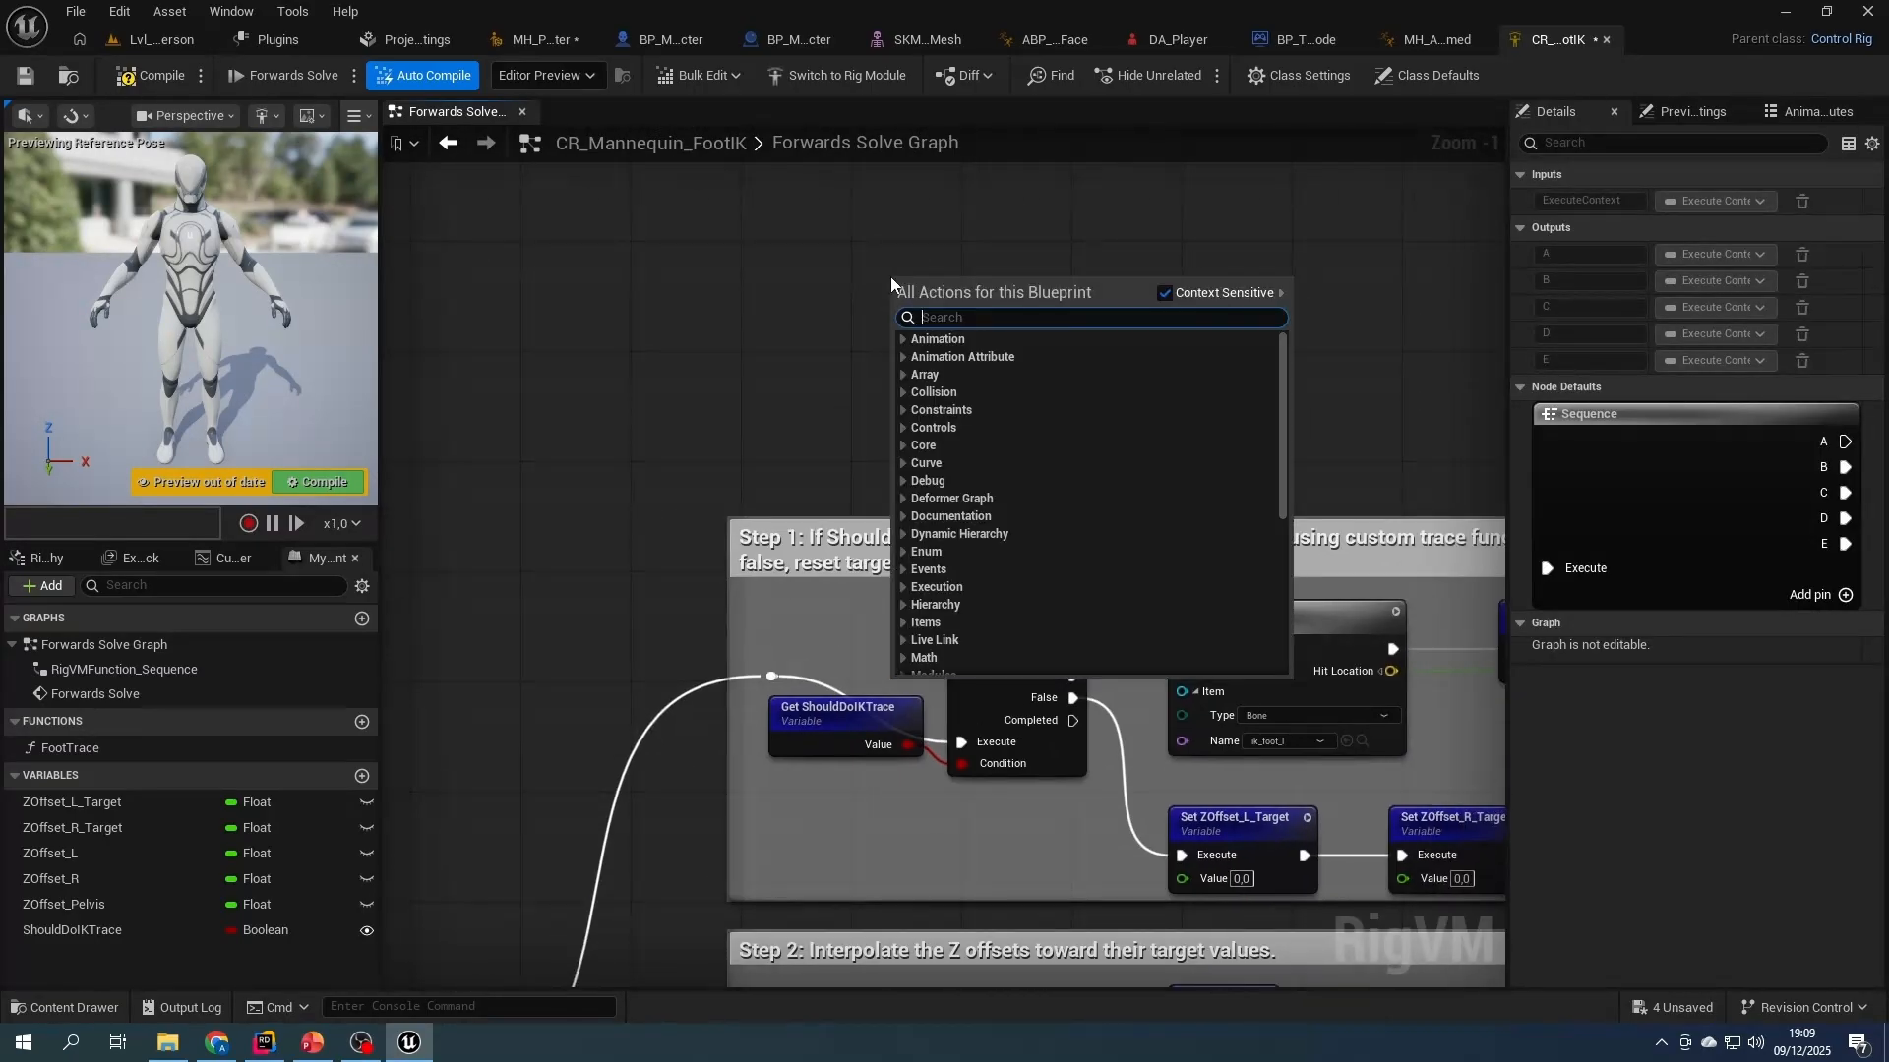
pyautogui.write('gettra')
pyautogui.click(993, 536)
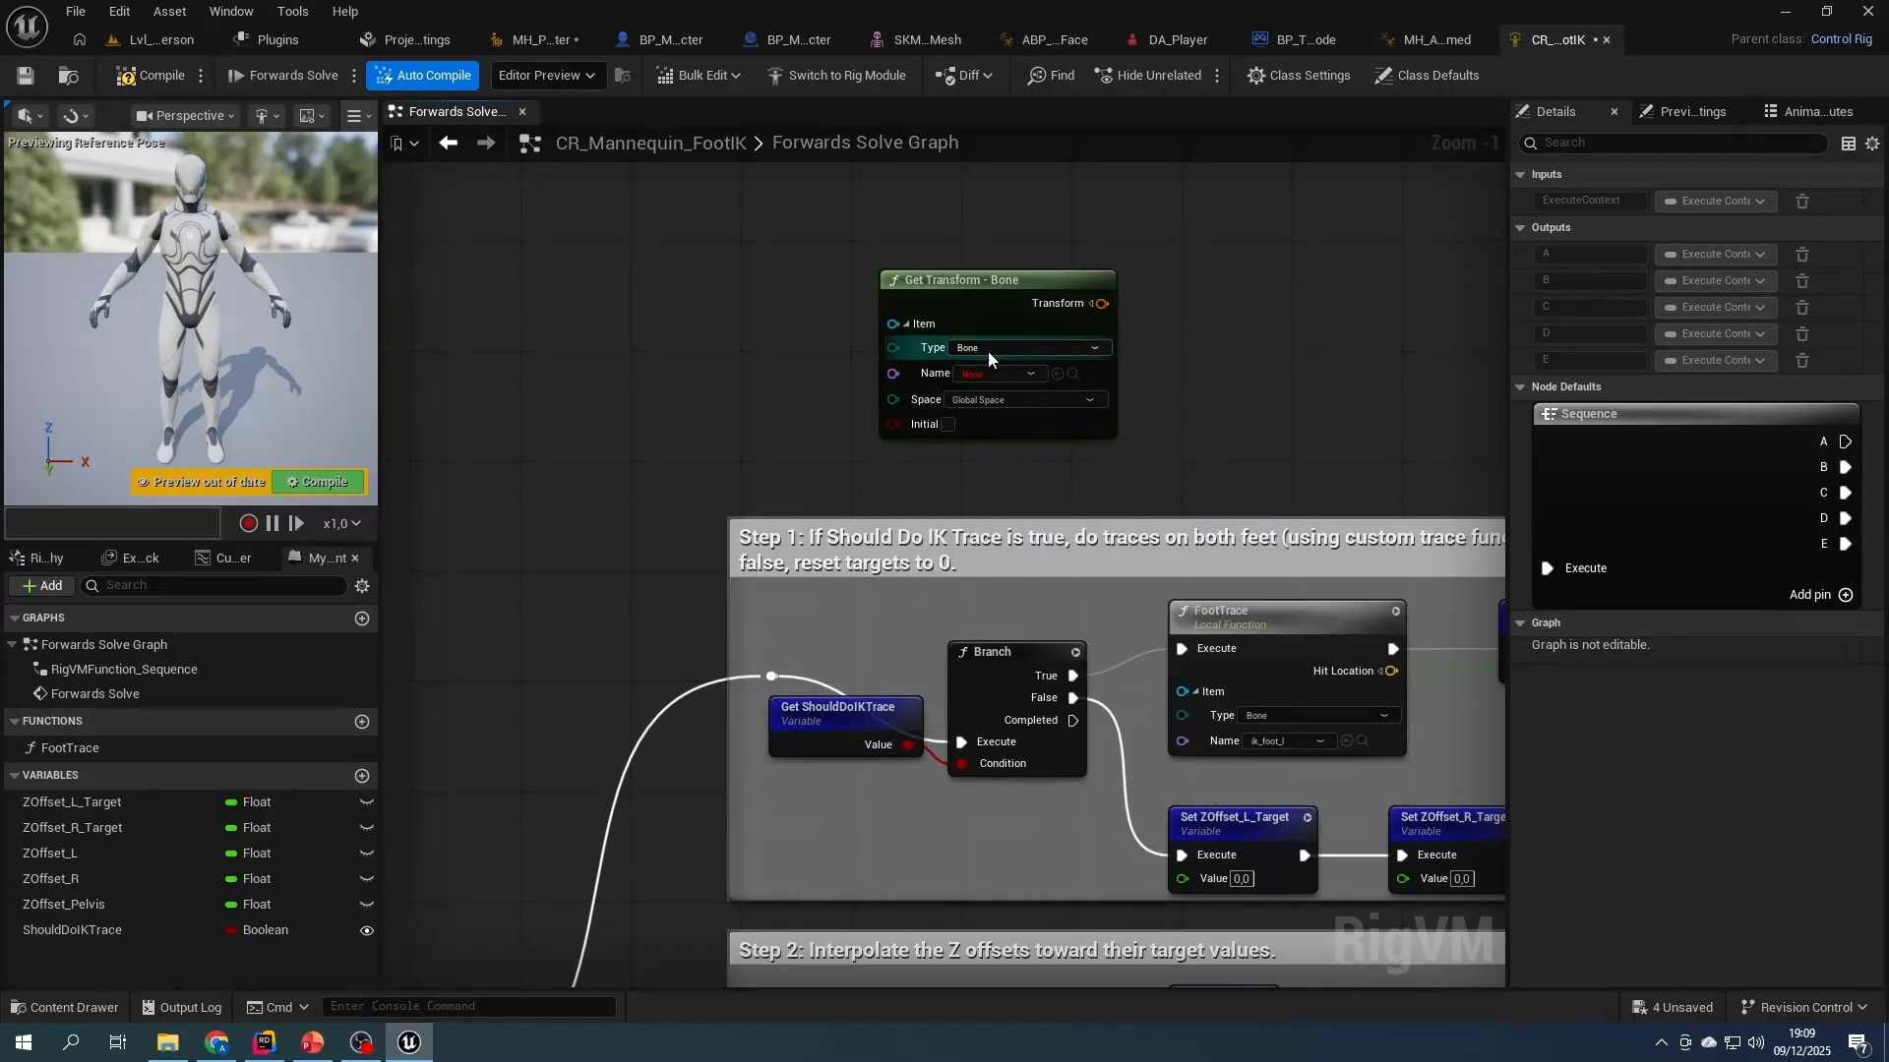
pyautogui.click(984, 375)
pyautogui.write('foot')
pyautogui.click(996, 410)
# - Add a Set Transform - Bone node for bone ik_foot_l beside the Get Transform node
pyautogui.moveTo(1142, 460); pyautogui.dragTo(915, 520, button='right')
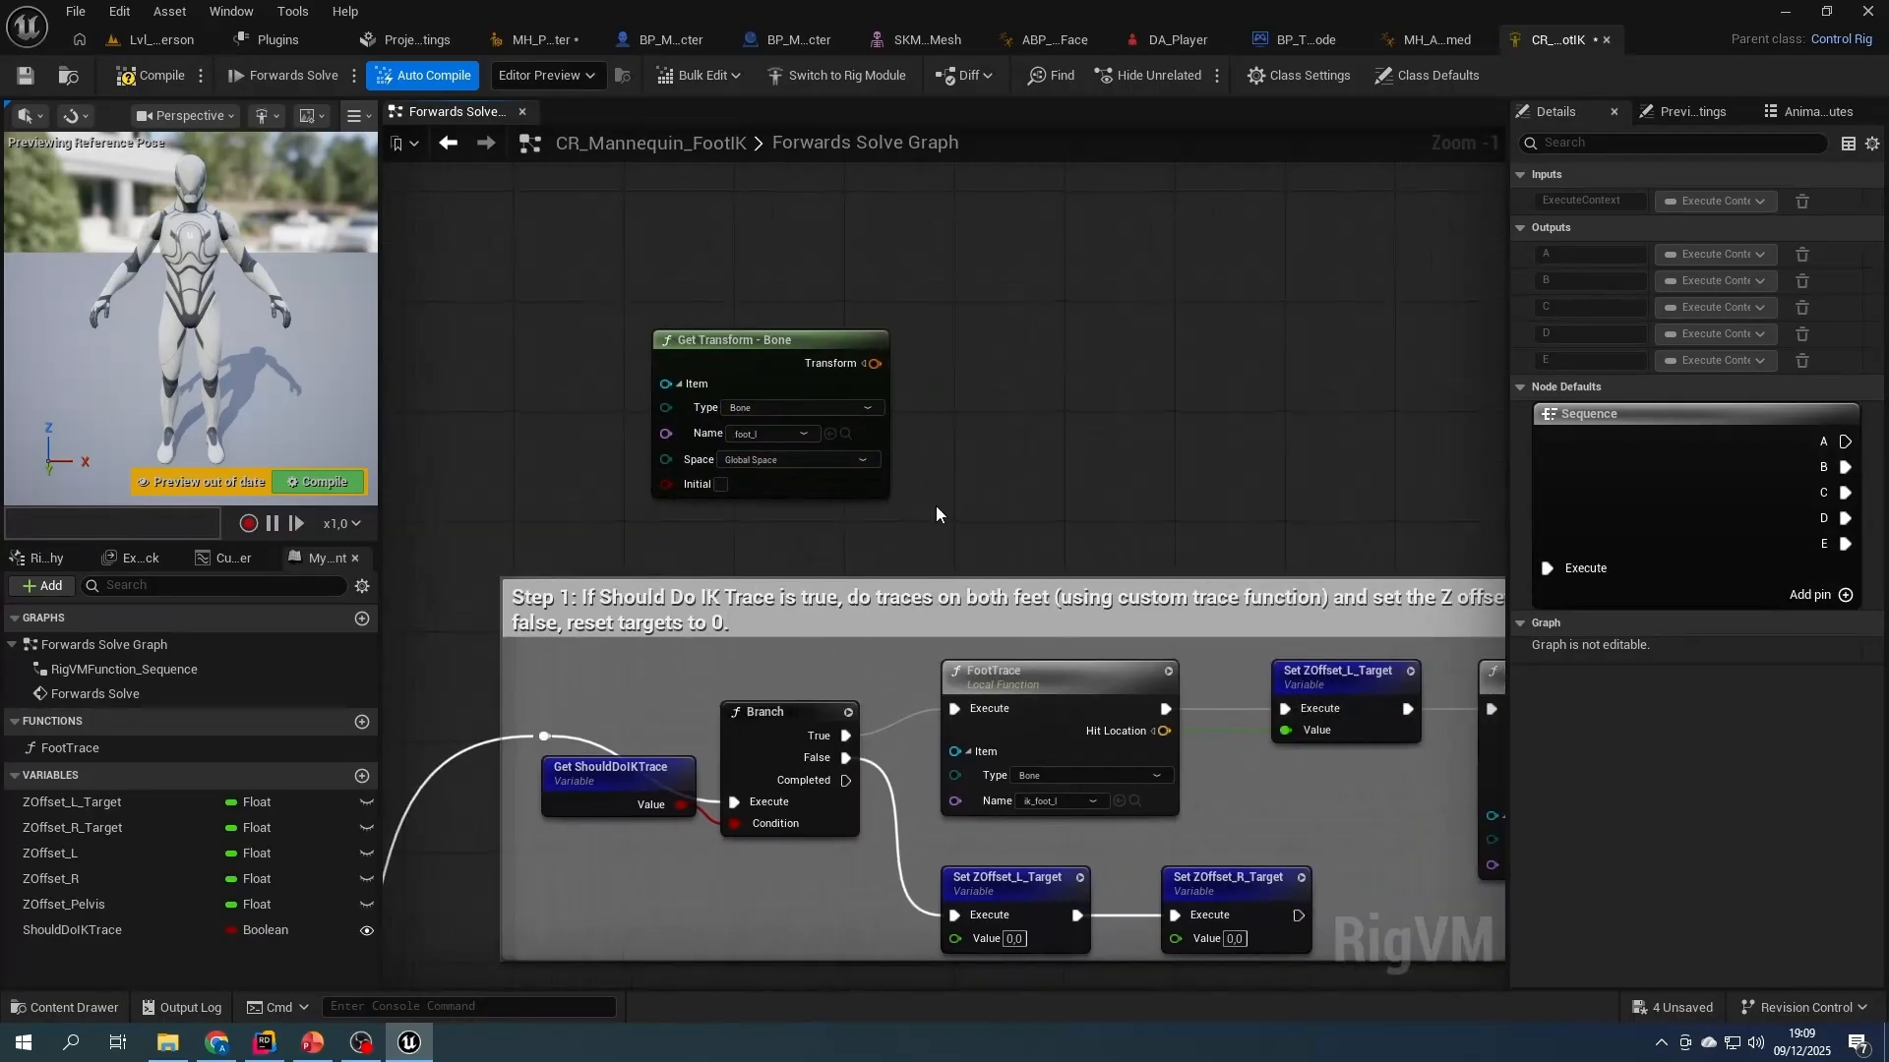
pyautogui.rightClick(997, 346)
pyautogui.write('settra')
pyautogui.press('Return')
pyautogui.click(1023, 400)
pyautogui.click(1107, 451)
pyautogui.write('foot')
pyautogui.click(1103, 511)
# - Connect foot_l's transform to the Set Transform value and Sequence output A to its execution input, adding a reroute point on the wire
pyautogui.moveTo(1105, 518); pyautogui.dragTo(1119, 435)
pyautogui.moveTo(776, 344); pyautogui.dragTo(1024, 440)
pyautogui.moveTo(599, 528); pyautogui.dragTo(1142, 246, button='right')
pyautogui.moveTo(740, 862); pyautogui.dragTo(842, 260)
pyautogui.doubleClick(1133, 258)
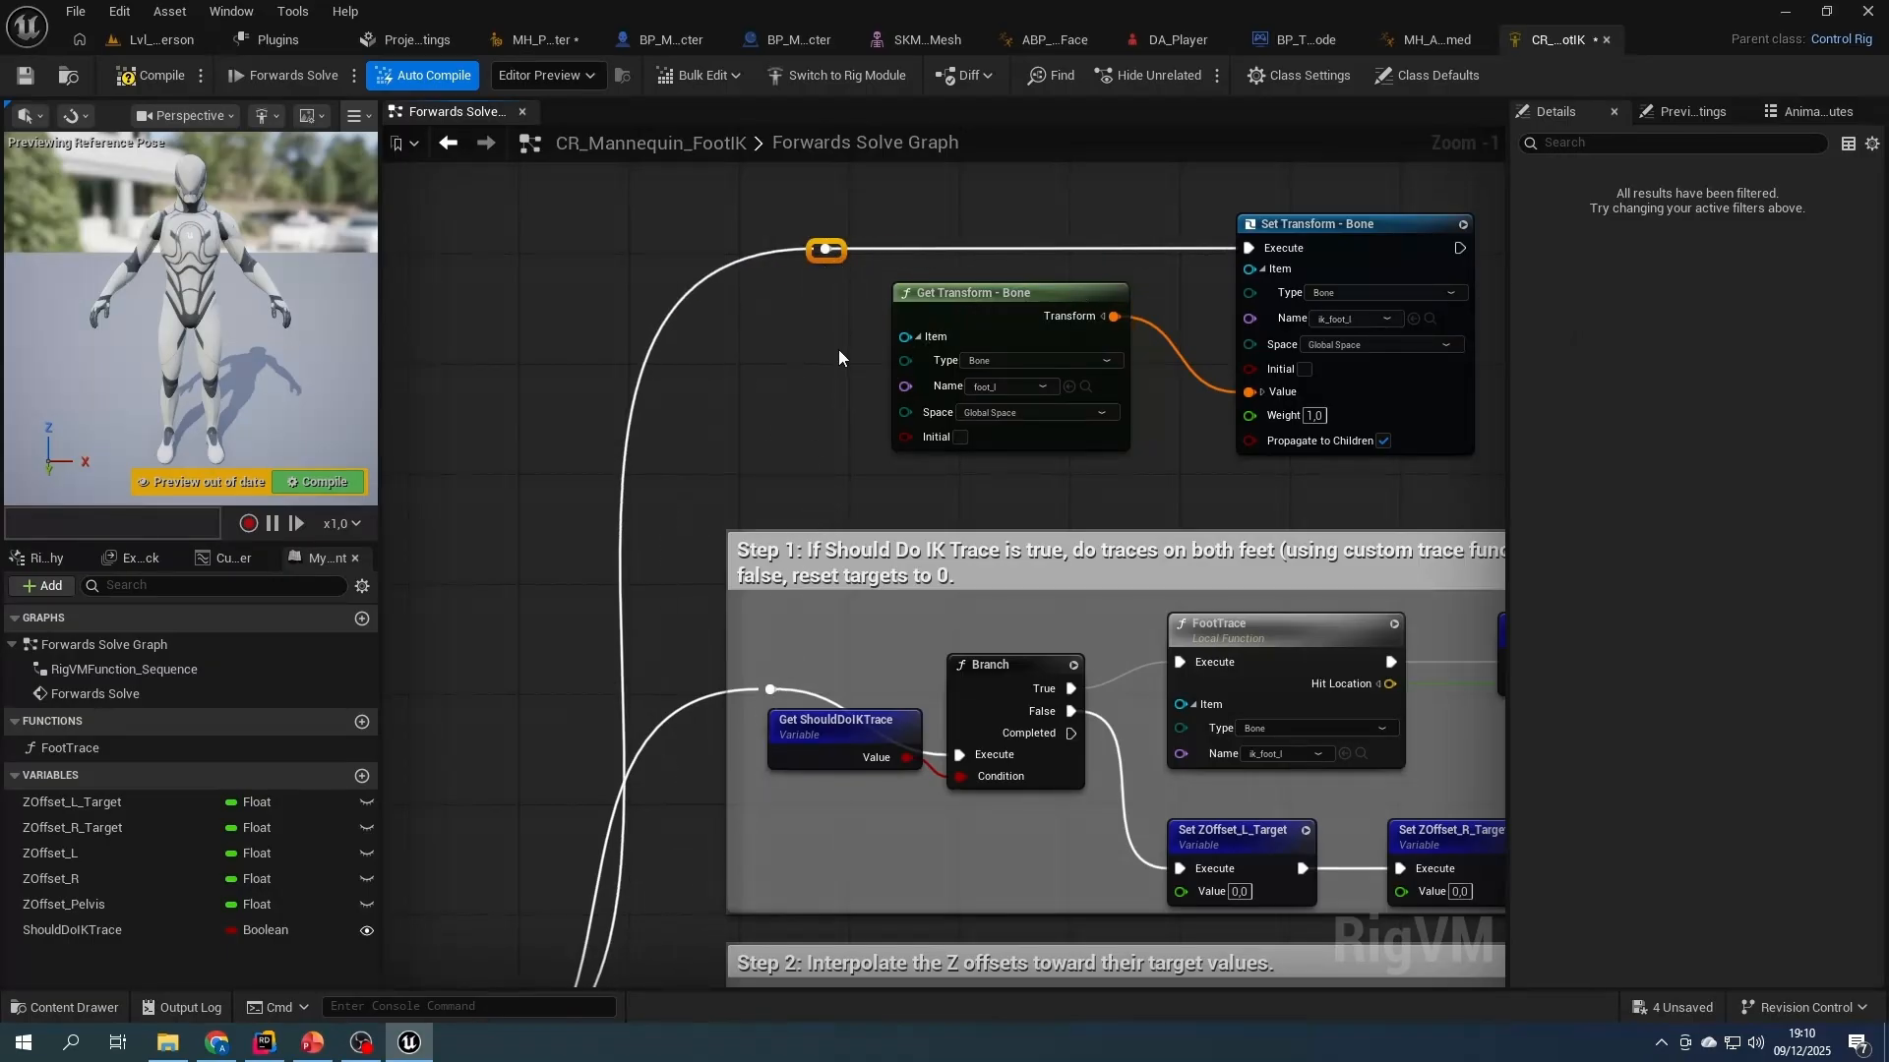
# - Duplicate the Get Transform and Set Transform pair to its right and chain the new Set Transform after the first one
pyautogui.moveTo(954, 177); pyautogui.dragTo(514, 210, button='right')
pyautogui.moveTo(514, 210); pyautogui.dragTo(890, 423)
pyautogui.hotkey('ctrl', 'c')
pyautogui.hotkey('ctrl', 'v')
pyautogui.moveTo(1201, 261); pyautogui.dragTo(947, 256, button='right')
pyautogui.moveTo(1189, 245); pyautogui.dragTo(1257, 274)
pyautogui.moveTo(764, 277); pyautogui.dragTo(1200, 291)
# - Set the duplicated Set Transform to bone ik_foot_r and the duplicated Get Transform to bone foot_r
pyautogui.moveTo(1271, 267); pyautogui.dragTo(1273, 254)
pyautogui.click(1306, 347)
pyautogui.write('foo')
pyautogui.click(1283, 417)
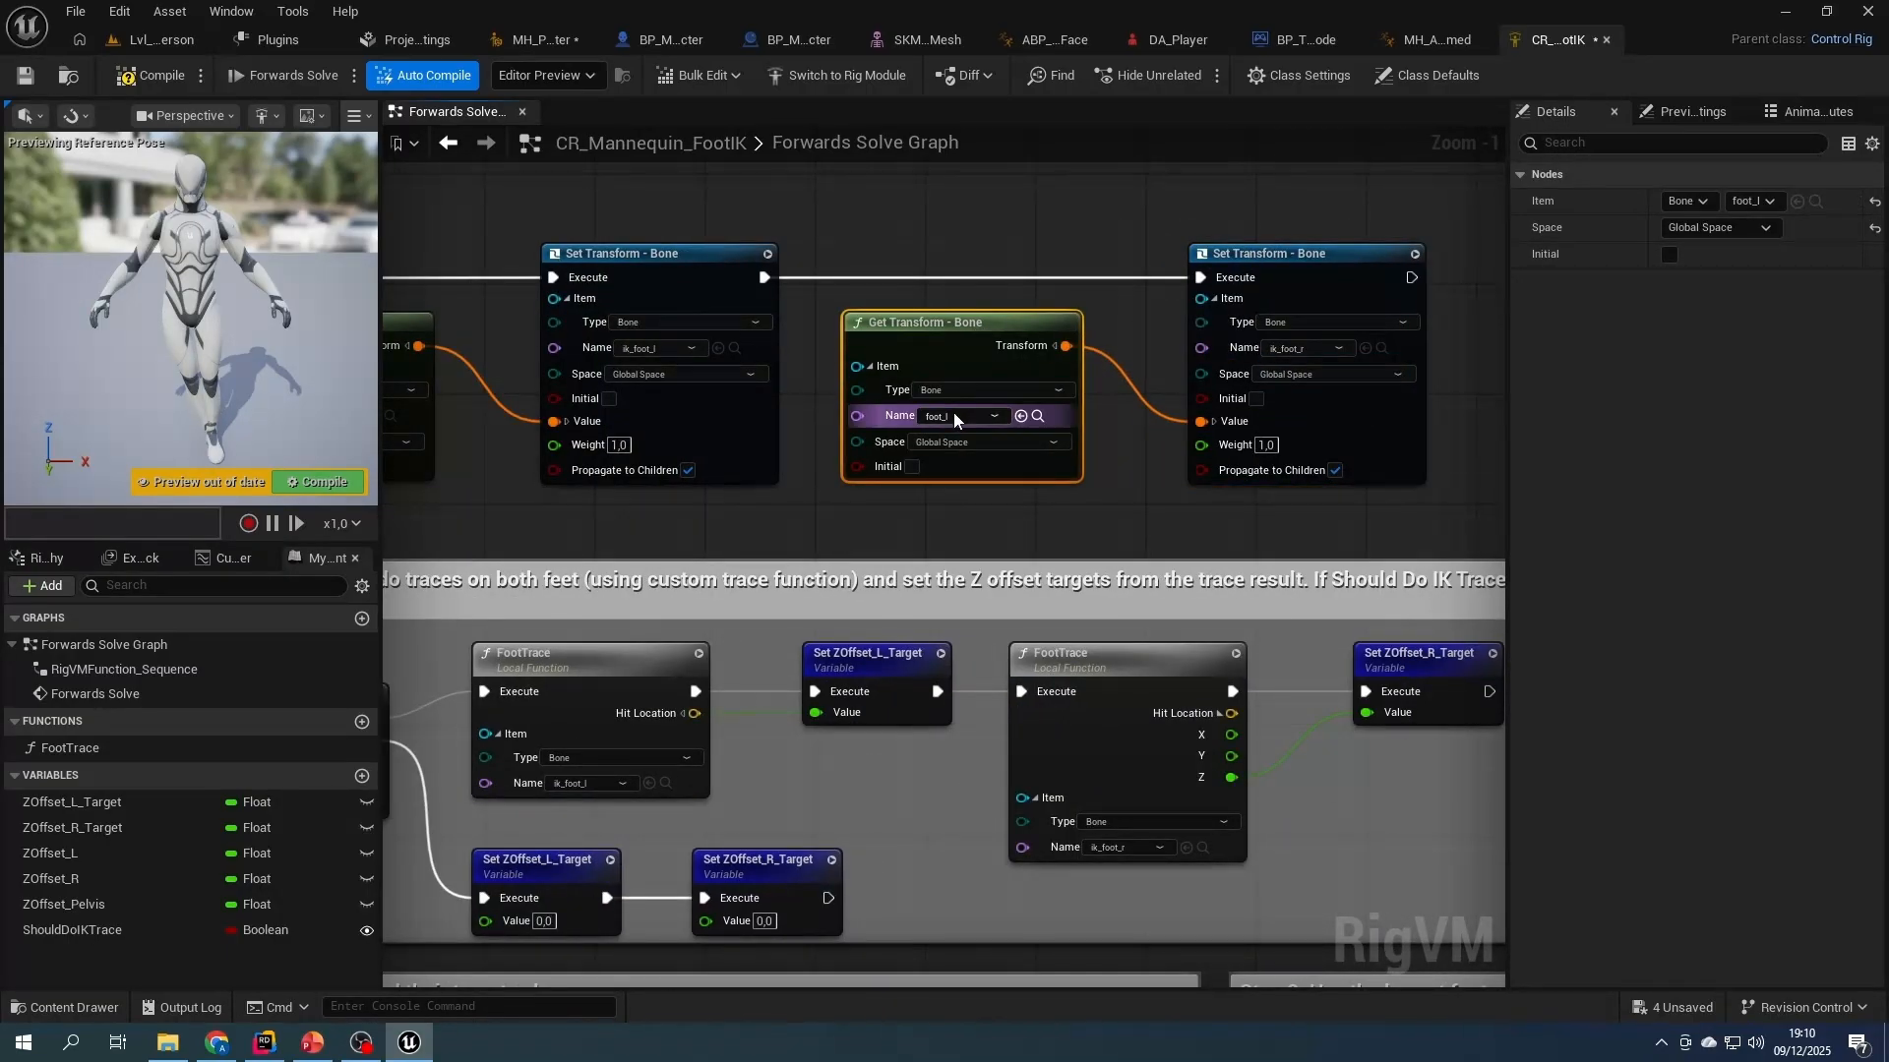
pyautogui.click(954, 416)
pyautogui.write('foo')
pyautogui.click(930, 465)
# - Wrap the foot transform nodes in a comment titled "Step 0: Fix foot position (IK)"
pyautogui.moveTo(791, 512); pyautogui.dragTo(975, 511, button='right')
pyautogui.moveTo(408, 197); pyautogui.dragTo(1281, 499)
pyautogui.press('c')
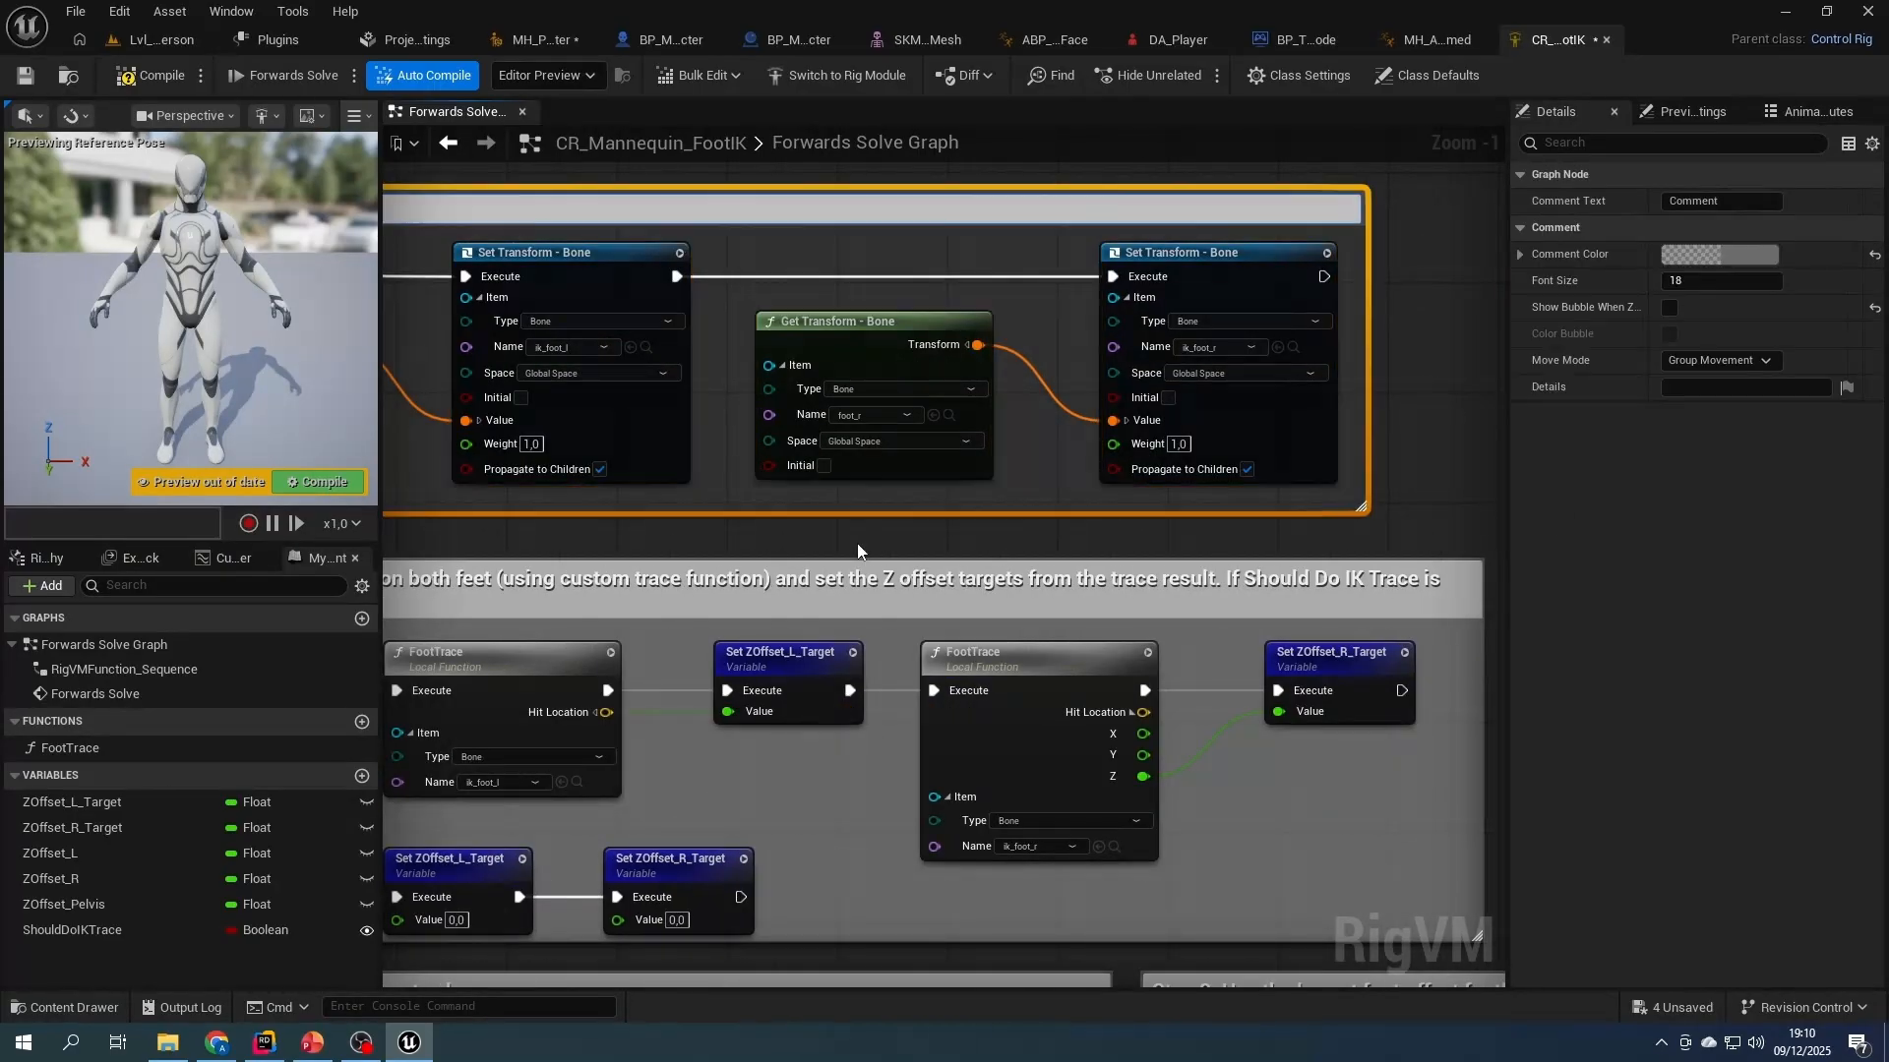
pyautogui.moveTo(836, 521); pyautogui.dragTo(1396, 579, button='right')
pyautogui.doubleClick(727, 262)
pyautogui.write('Step 0: Fix foot position (IK)')
pyautogui.press('Return')
# - Adjust the color of the Step 0 comment, then compile and save CR_Mannequin_FootIK
pyautogui.moveTo(612, 295); pyautogui.dragTo(512, 294)
pyautogui.moveTo(1214, 267)
pyautogui.mouseDown(button='right')
pyautogui.moveTo(1041, 262)
pyautogui.moveTo(1215, 256)
pyautogui.mouseUp(button='right')
pyautogui.click(1720, 255)
pyautogui.moveTo(1349, 611); pyautogui.dragTo(1417, 612)
pyautogui.click(1562, 706)
pyautogui.moveTo(695, 570); pyautogui.dragTo(883, 414, button='right')
pyautogui.click(160, 76)
pyautogui.hotkey('ctrl', 's')
# - Play Lvl_ThirdPerson to check the MetaHuman's foot placement while moving and the dialogue with the NPC, then stop playing
pyautogui.click(163, 41)
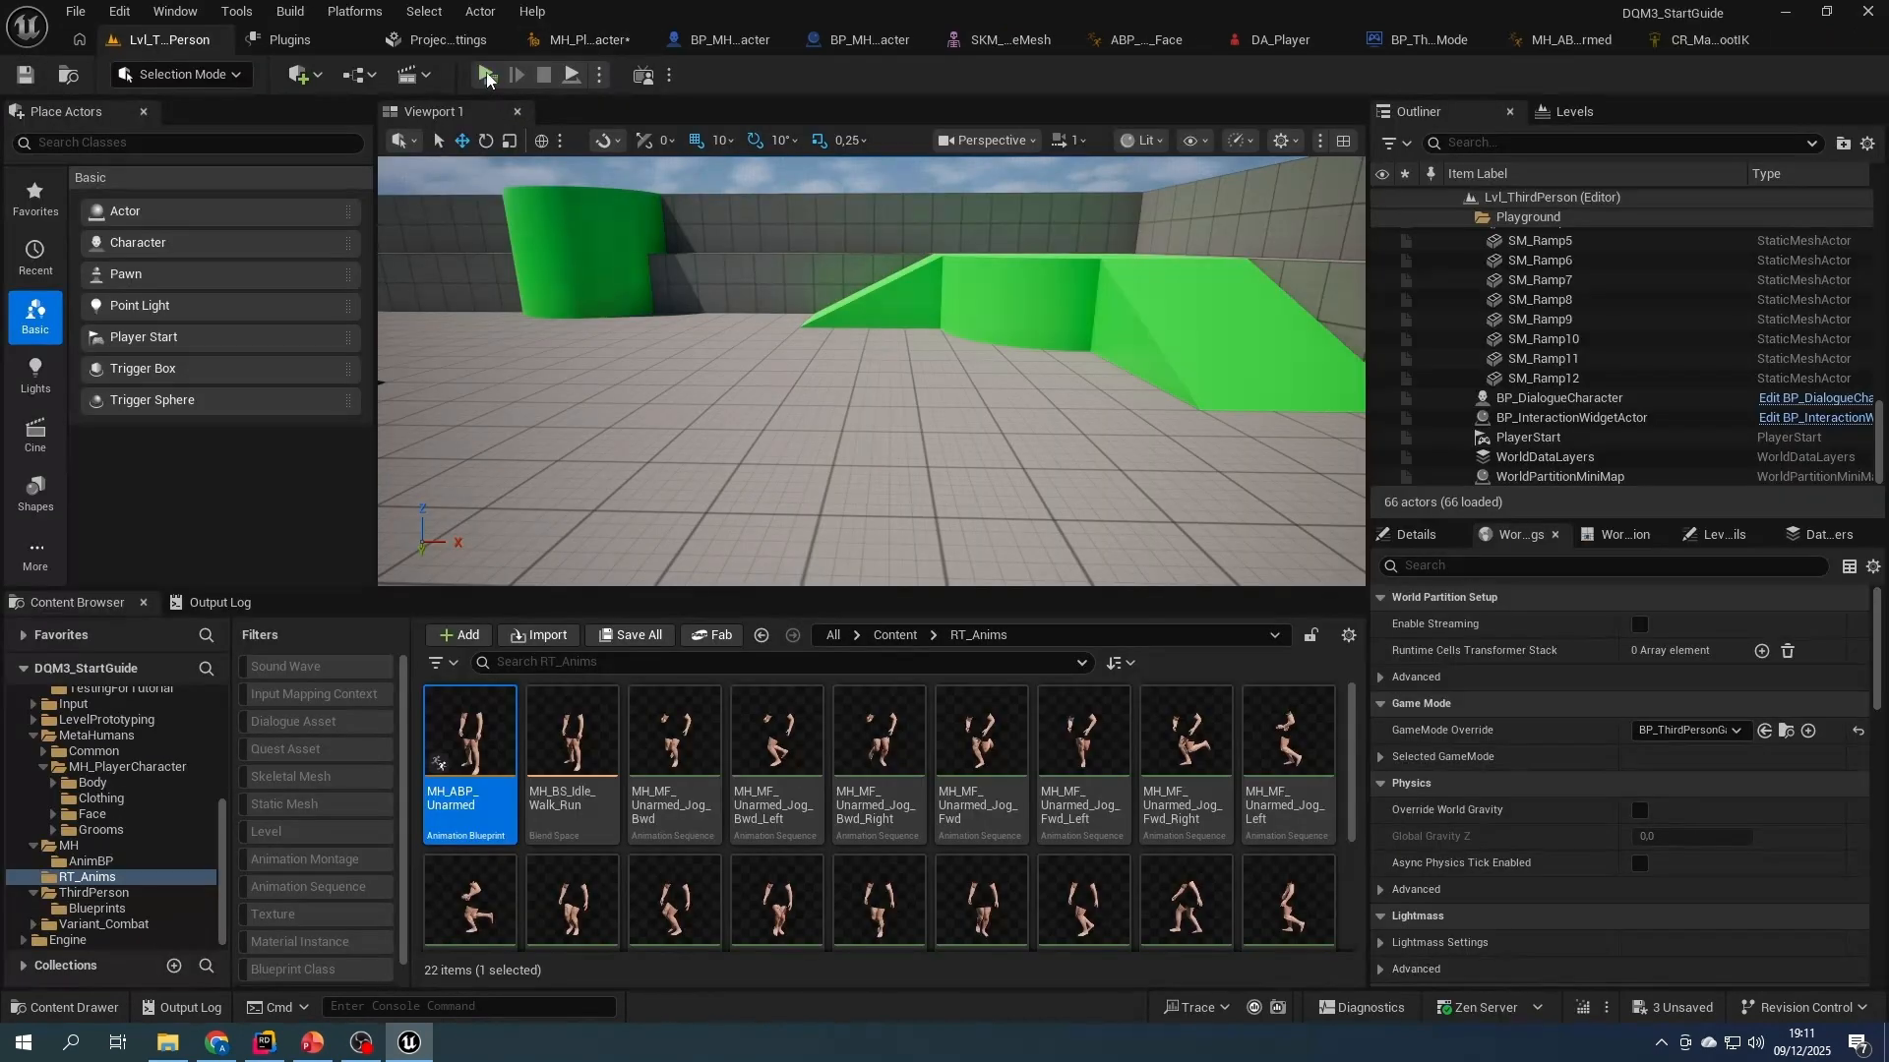
pyautogui.click(487, 76)
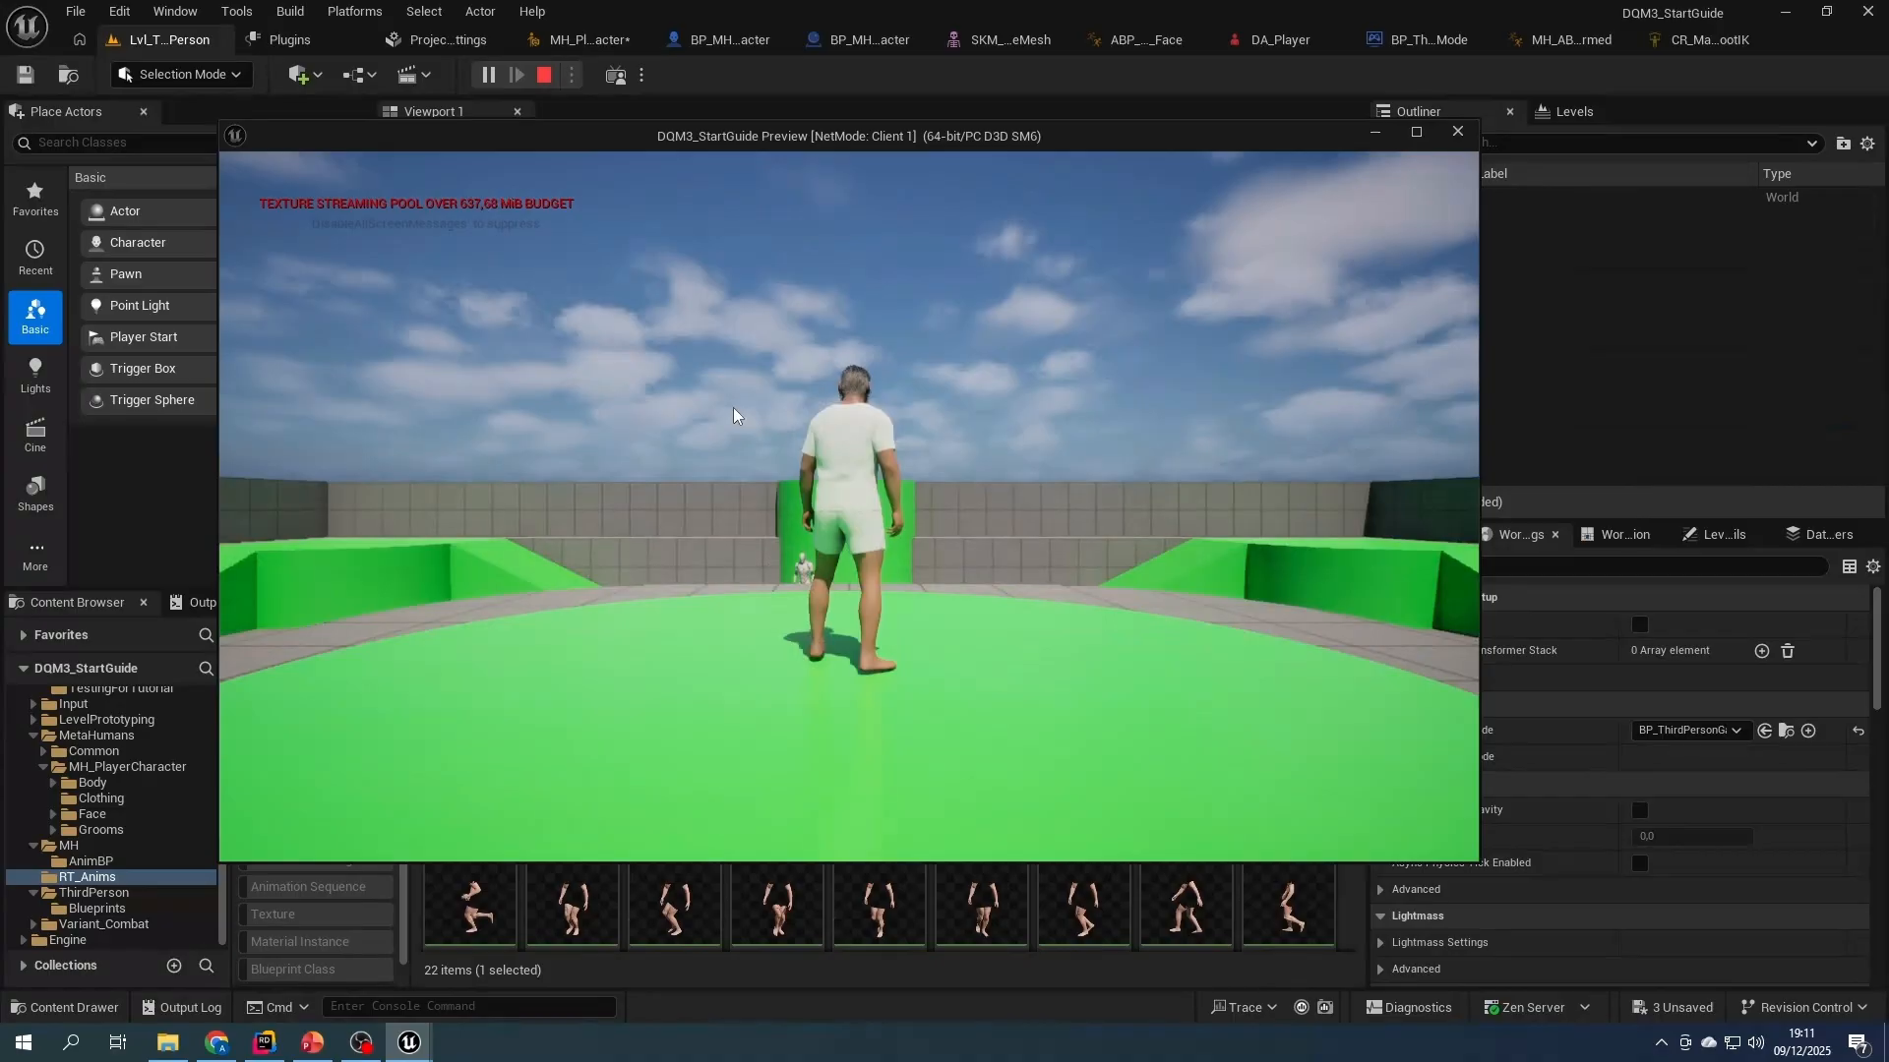
pyautogui.click(733, 416)
pyautogui.press('w')
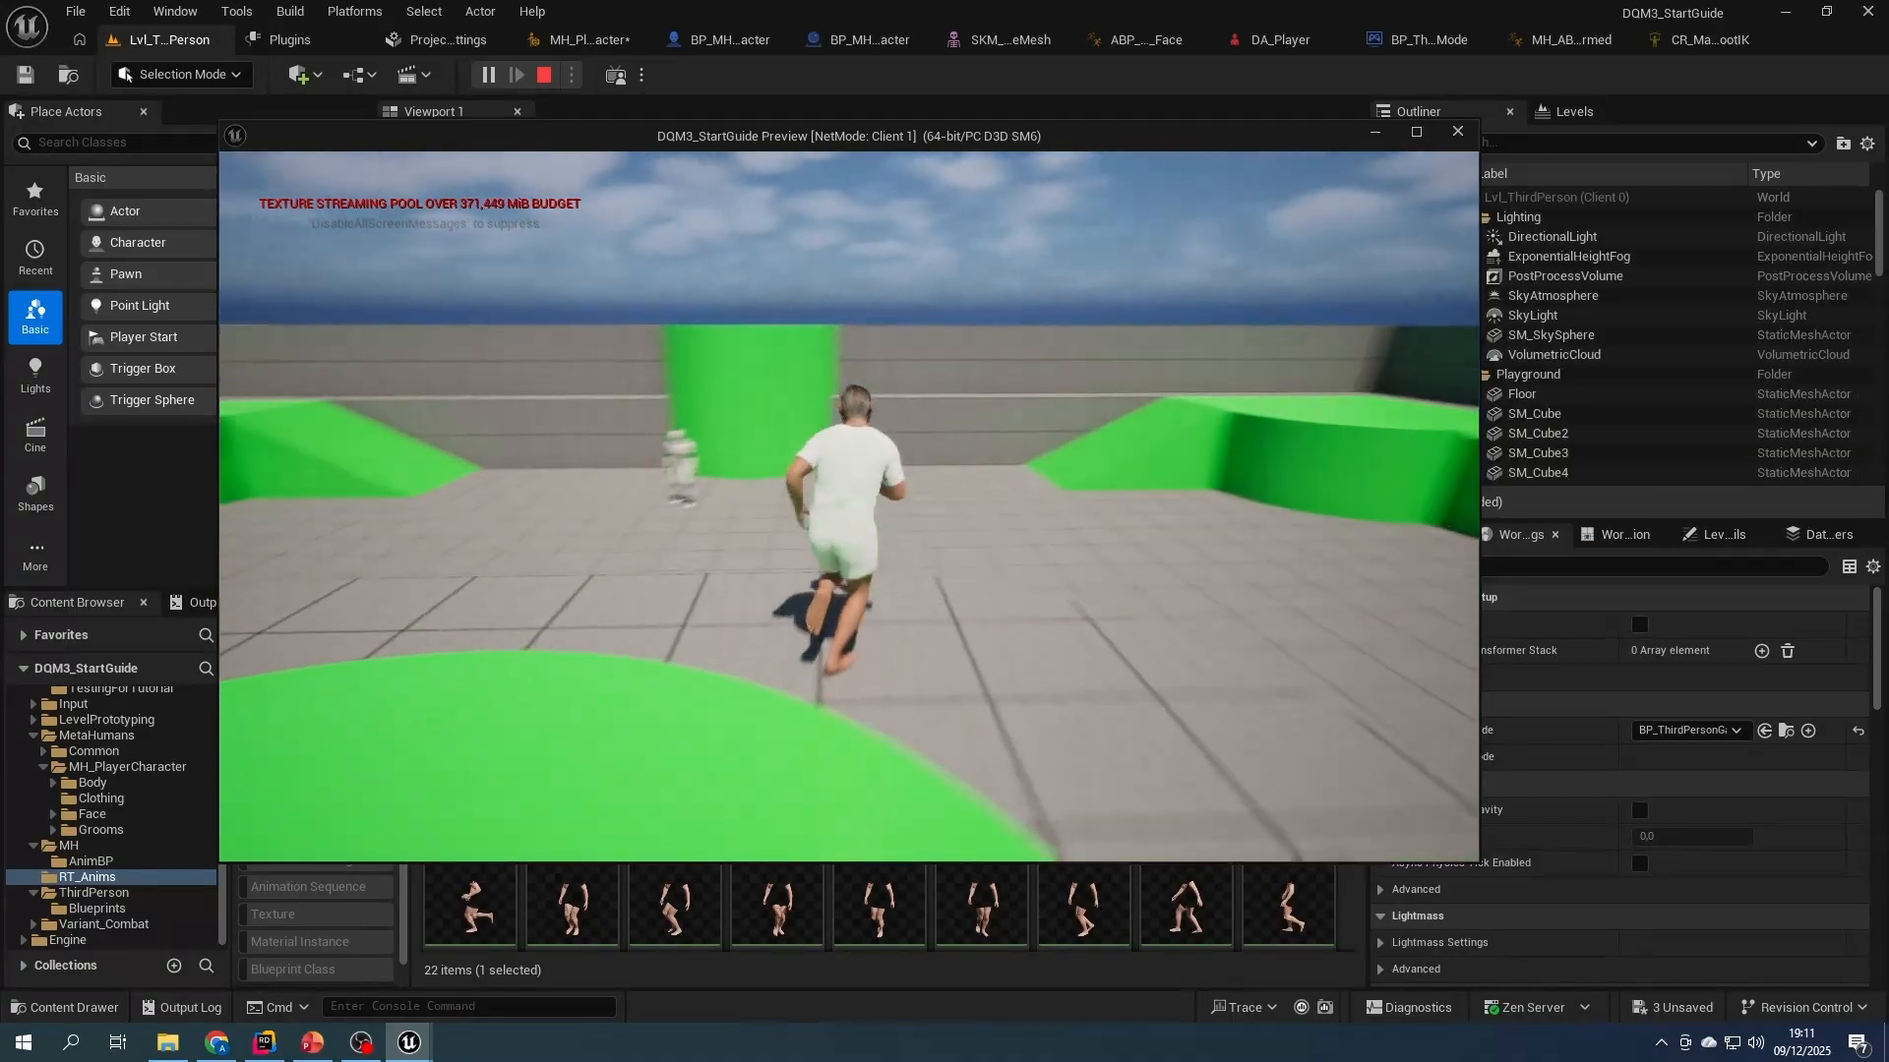
pyautogui.press('w')
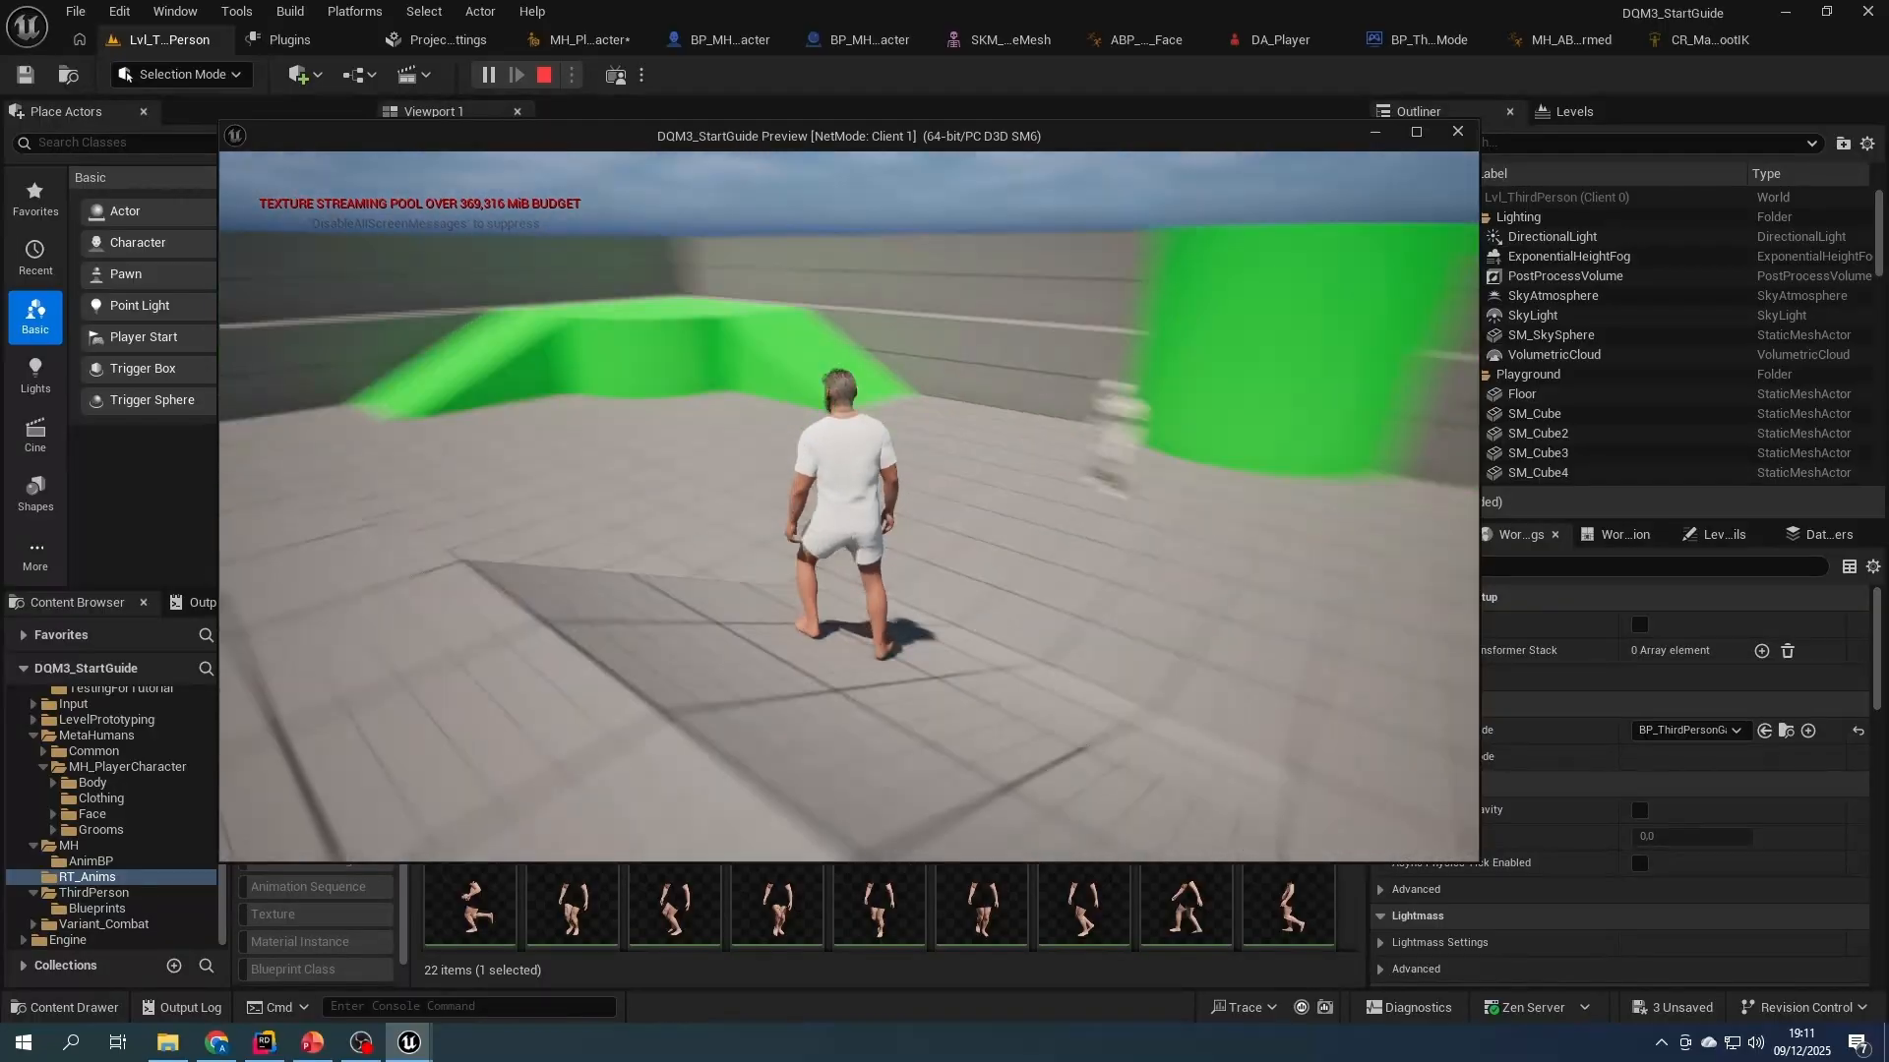
pyautogui.press('w')
pyautogui.press('e')
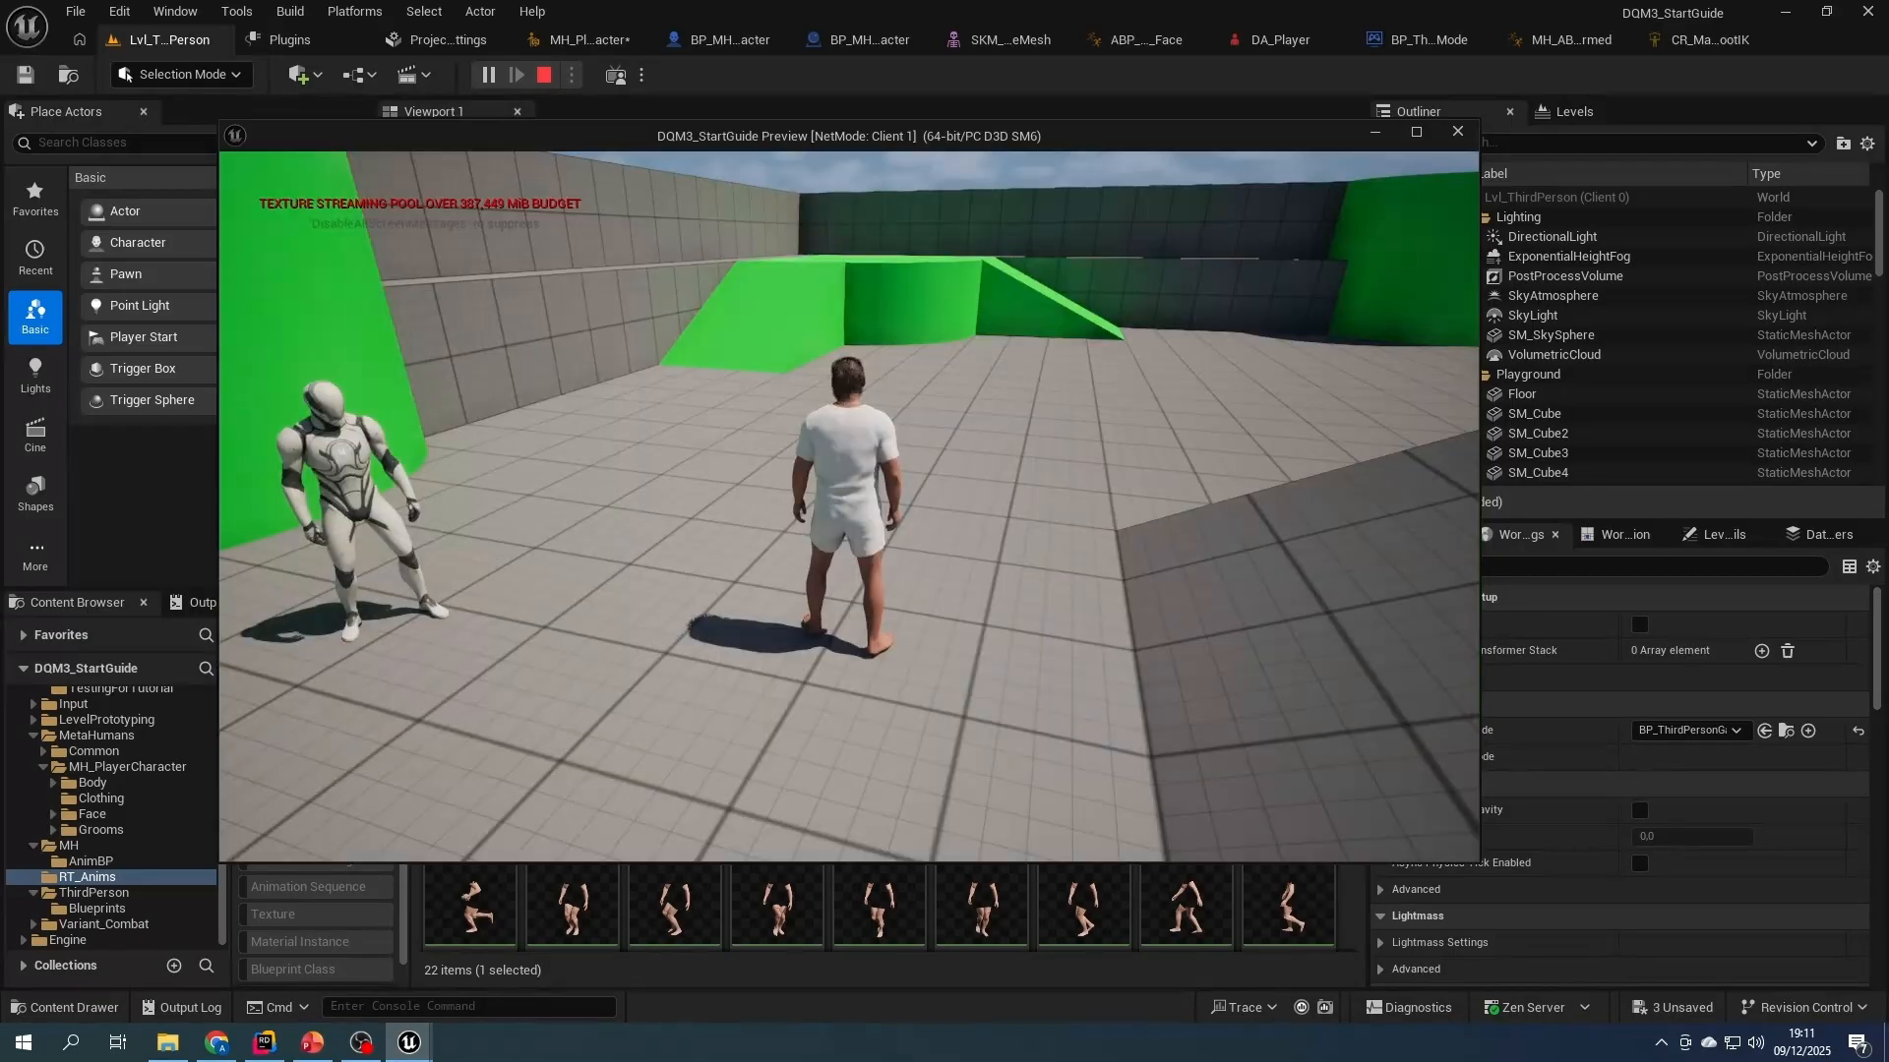
pyautogui.press('s')
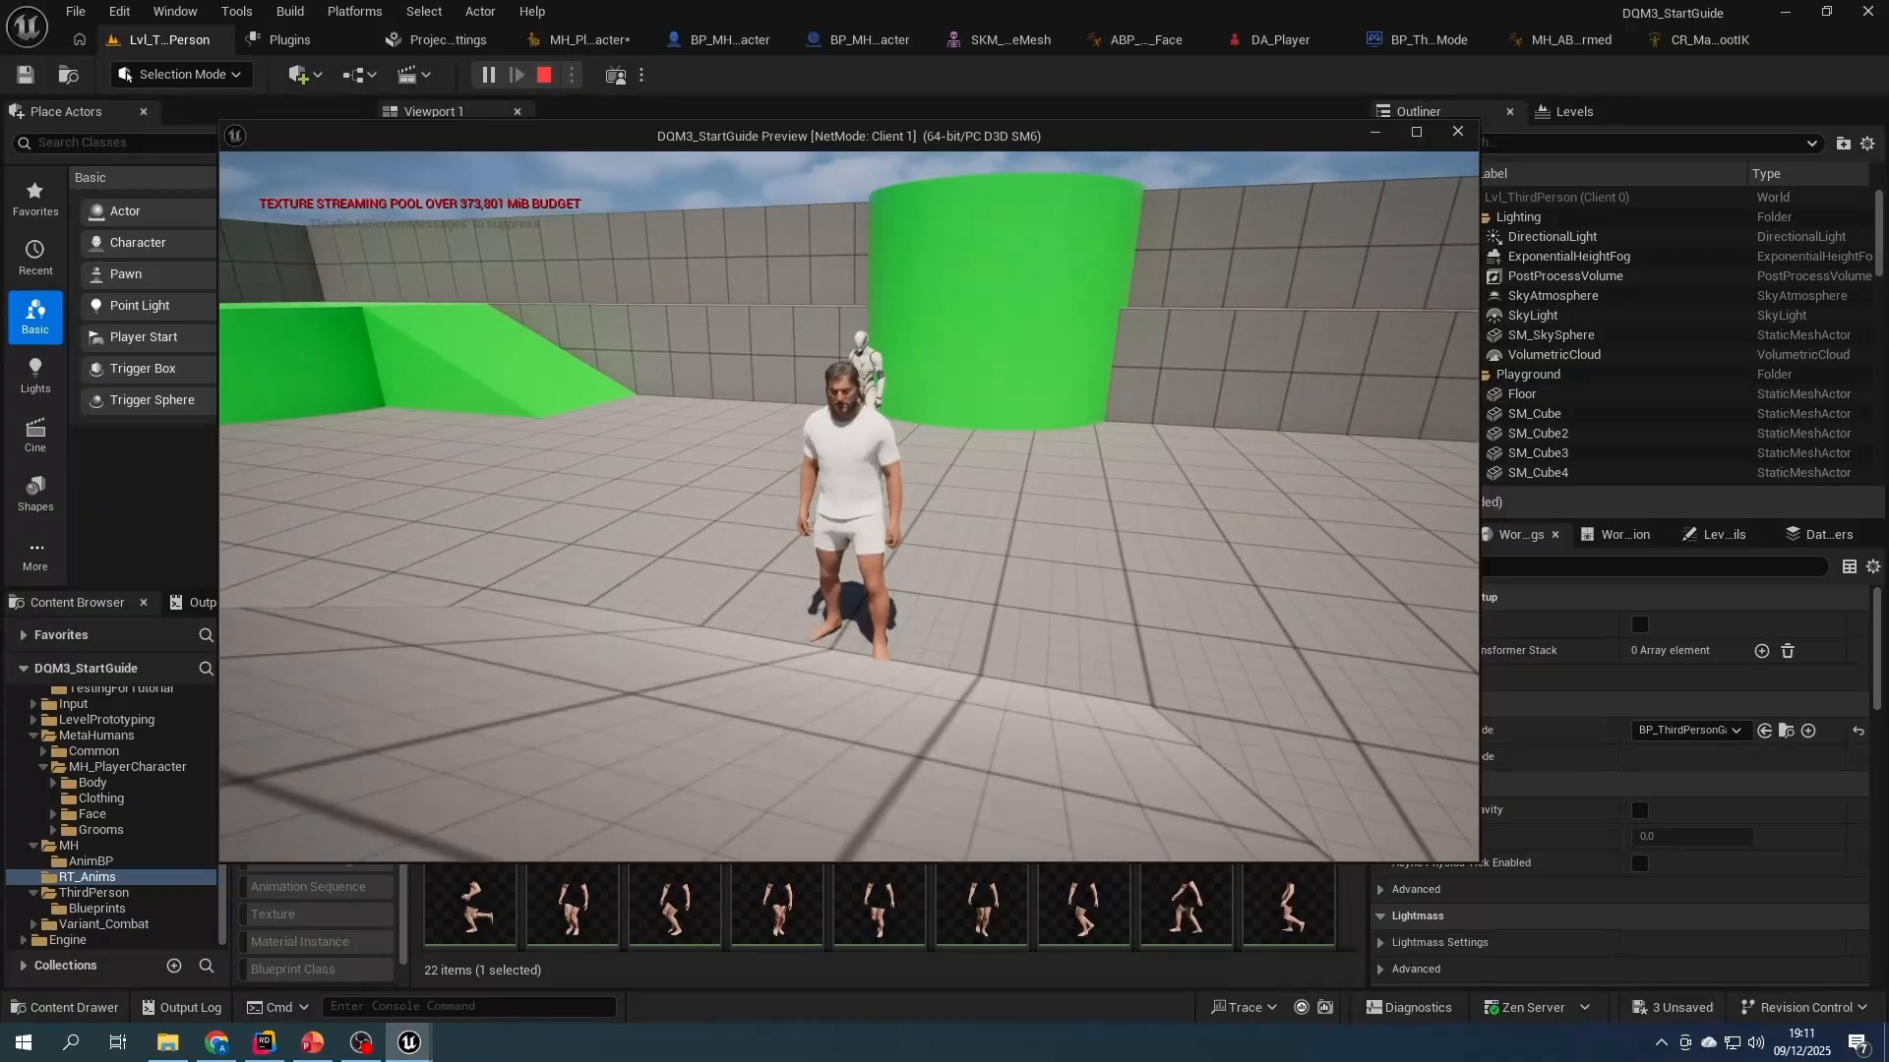
pyautogui.press('w')
pyautogui.press('e')
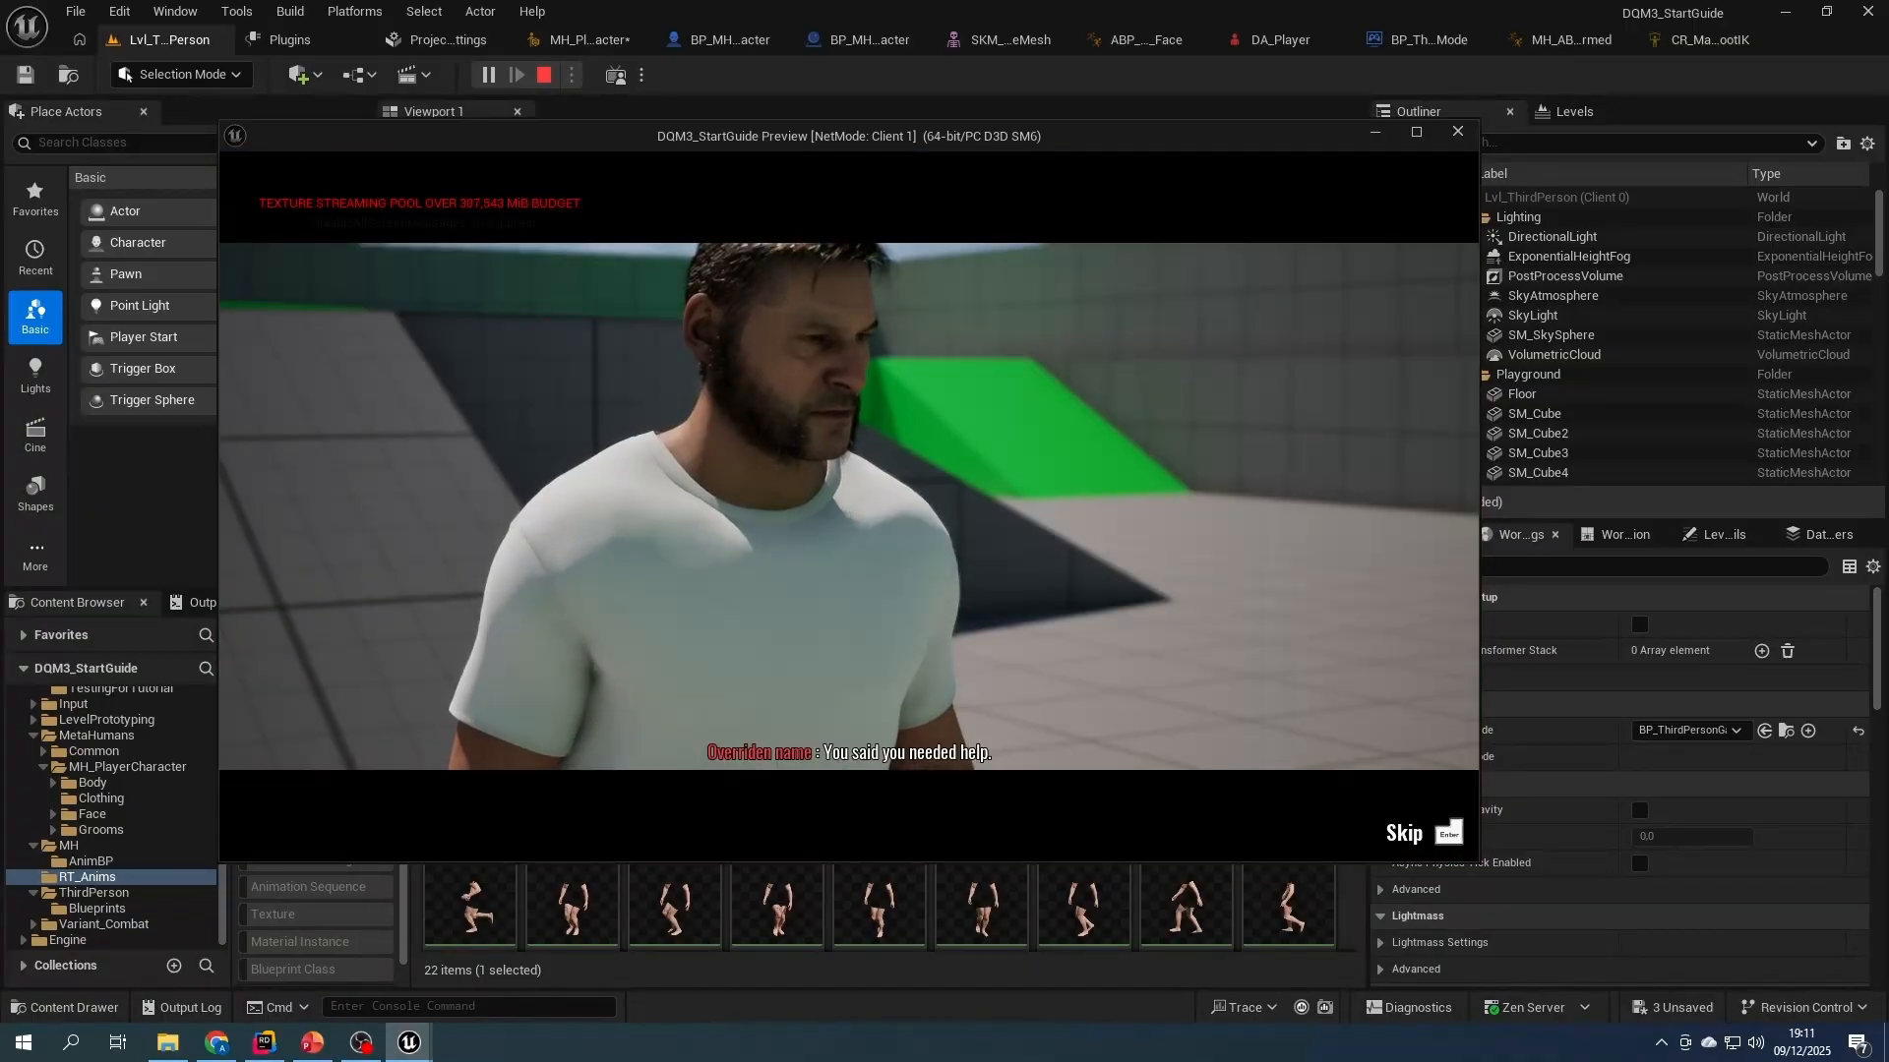
pyautogui.press('Escape')
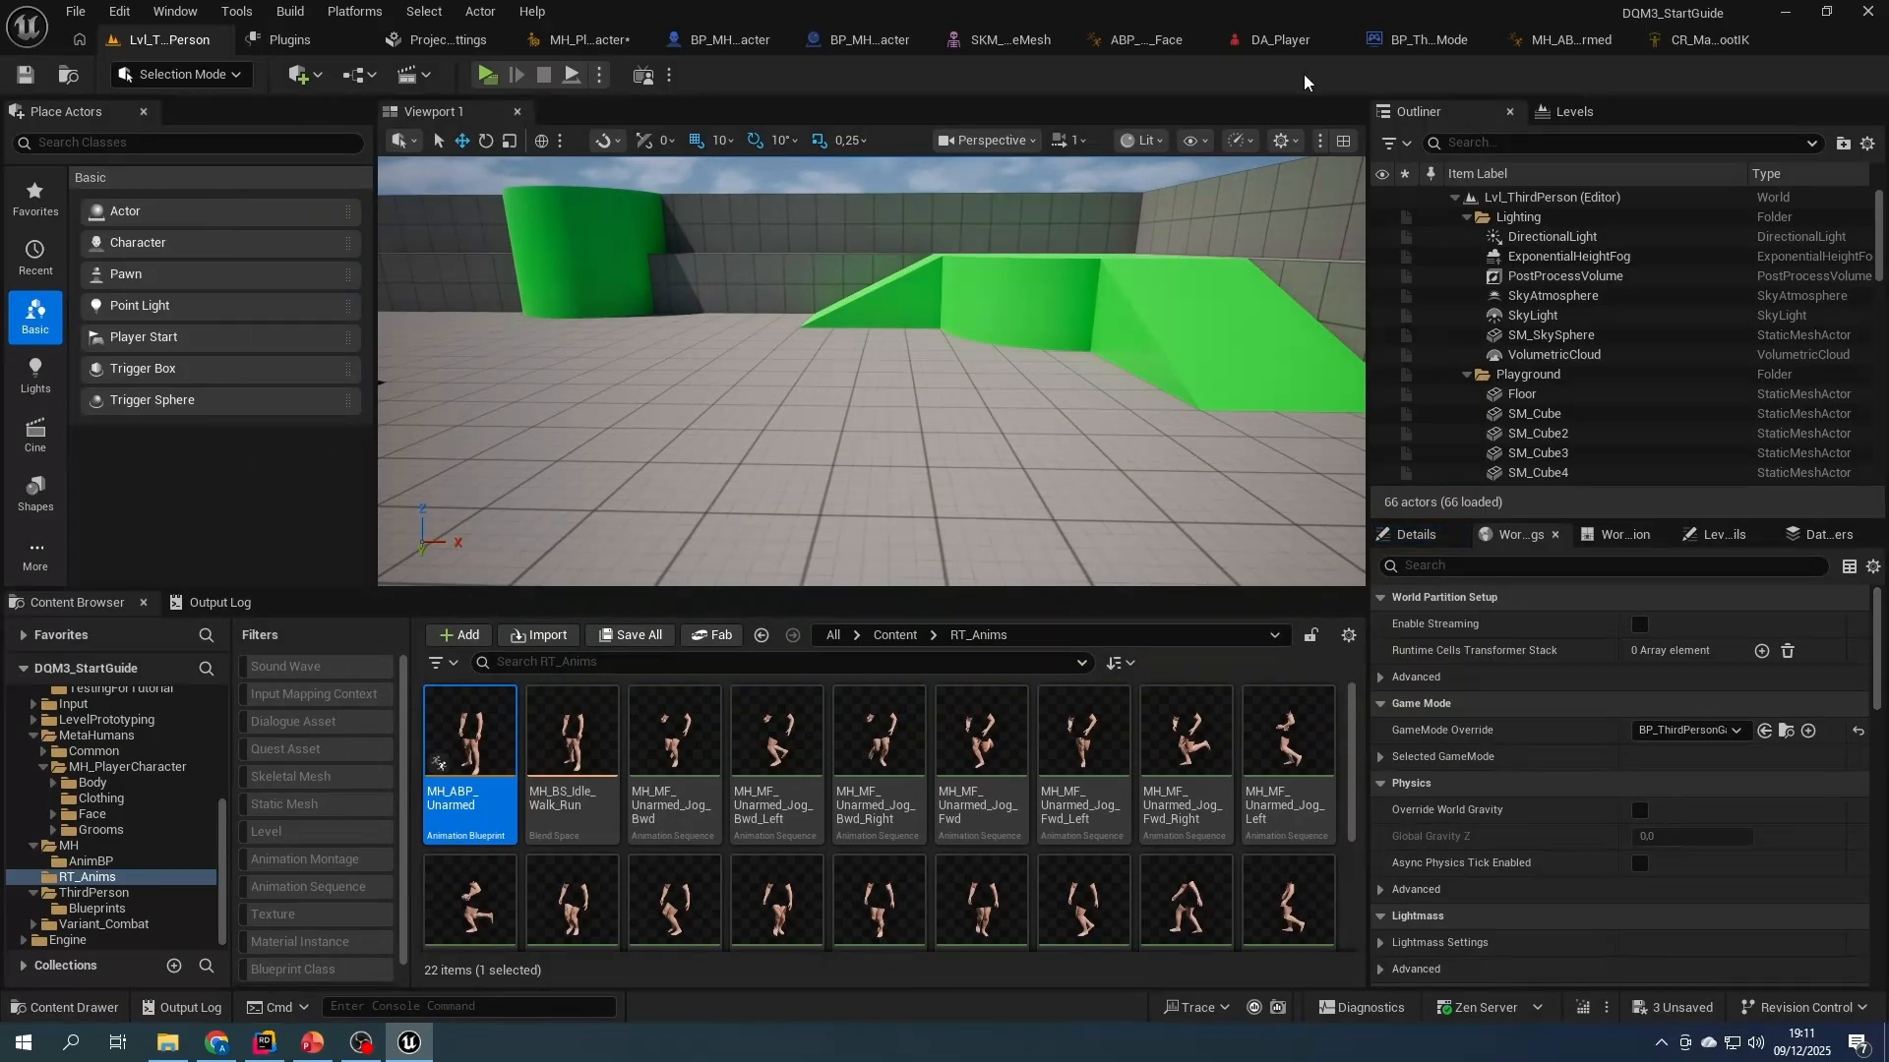
# - Set the Z location of DA_Player's Camera Additive Offset to 10 and replay the NPC dialogue in the level to test the shot
pyautogui.click(1268, 45)
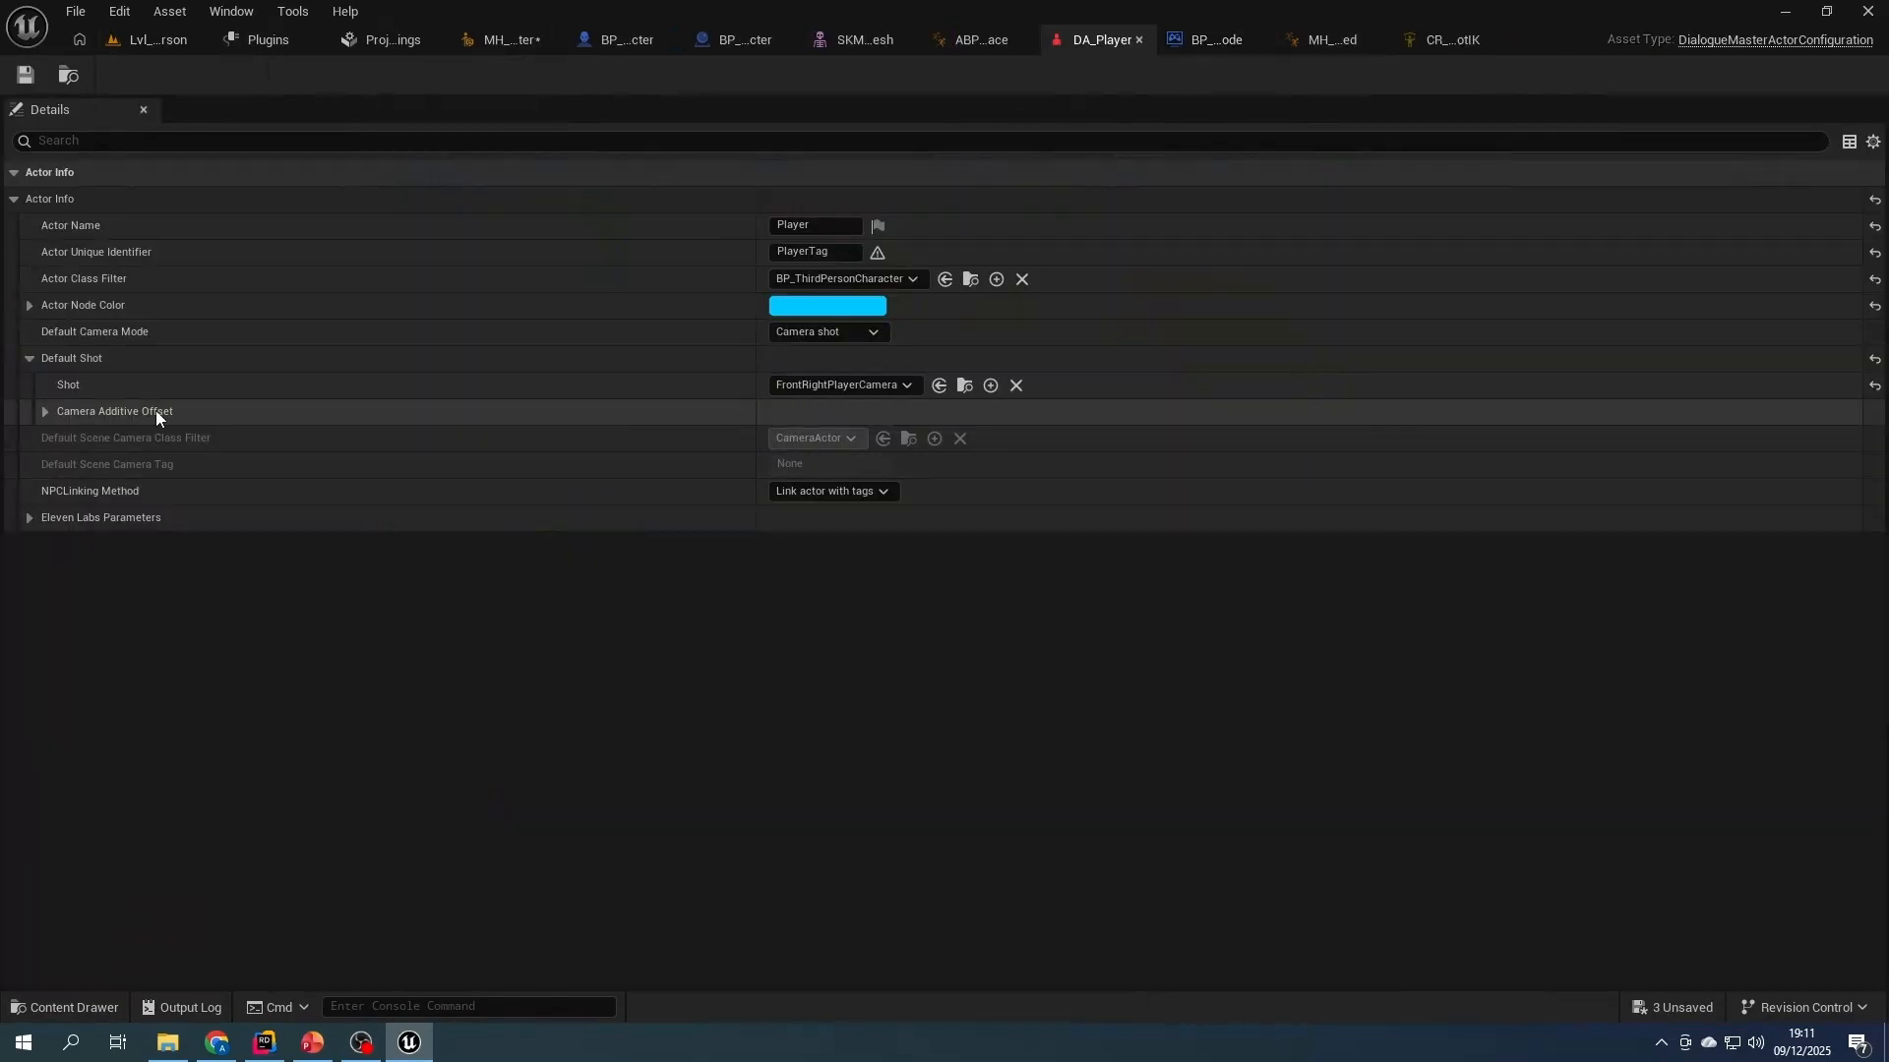
pyautogui.click(43, 413)
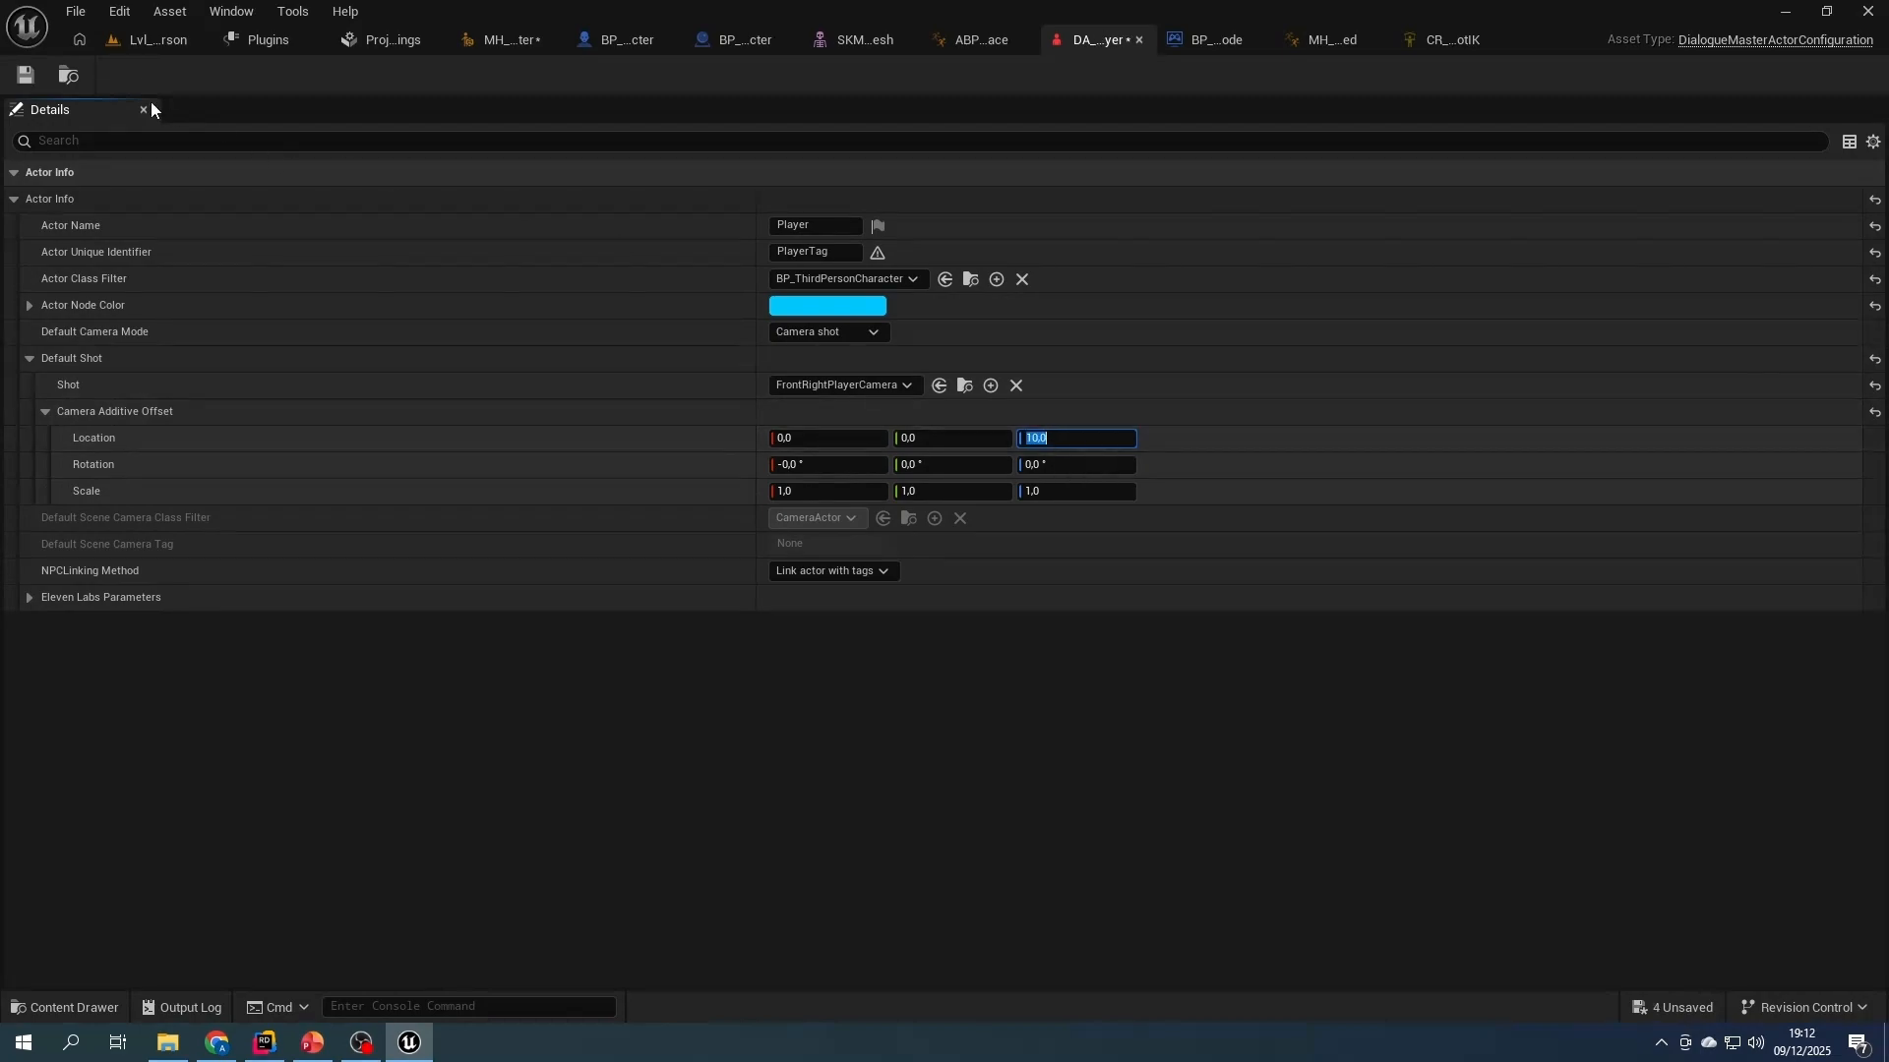
pyautogui.click(158, 39)
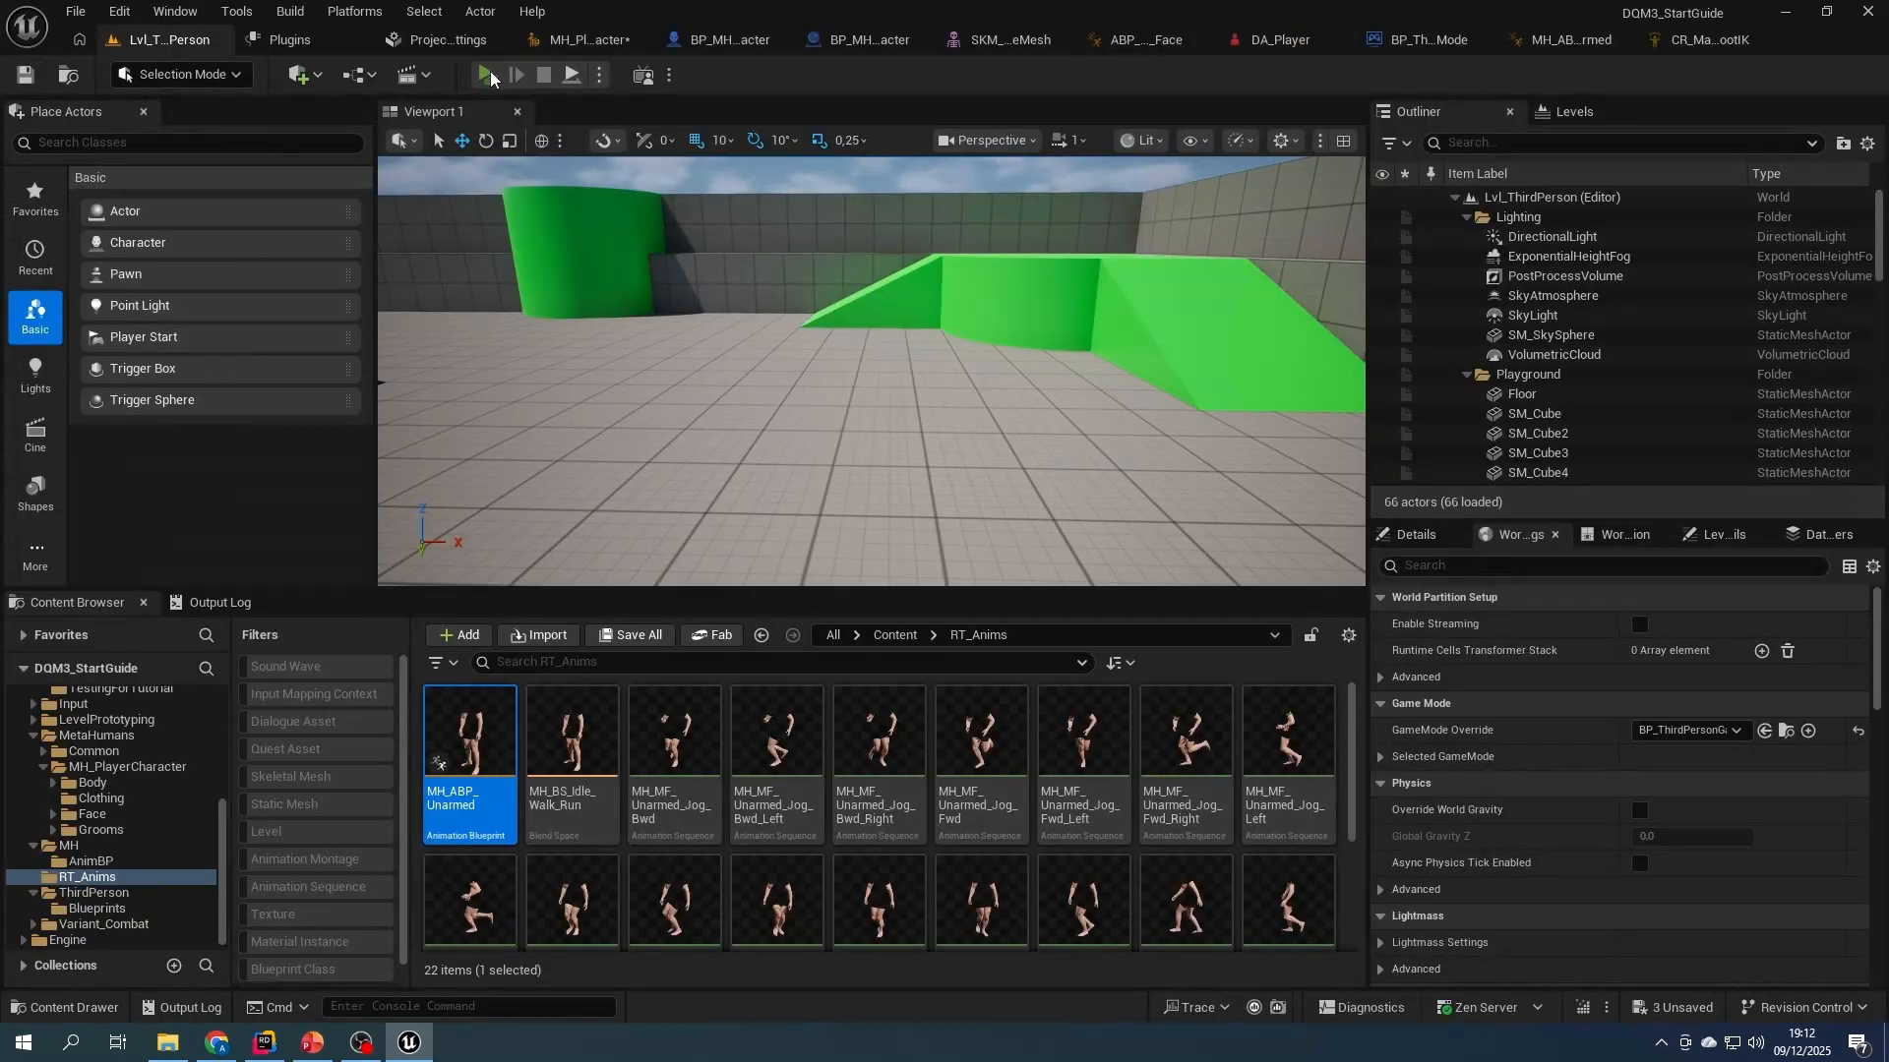
pyautogui.click(489, 76)
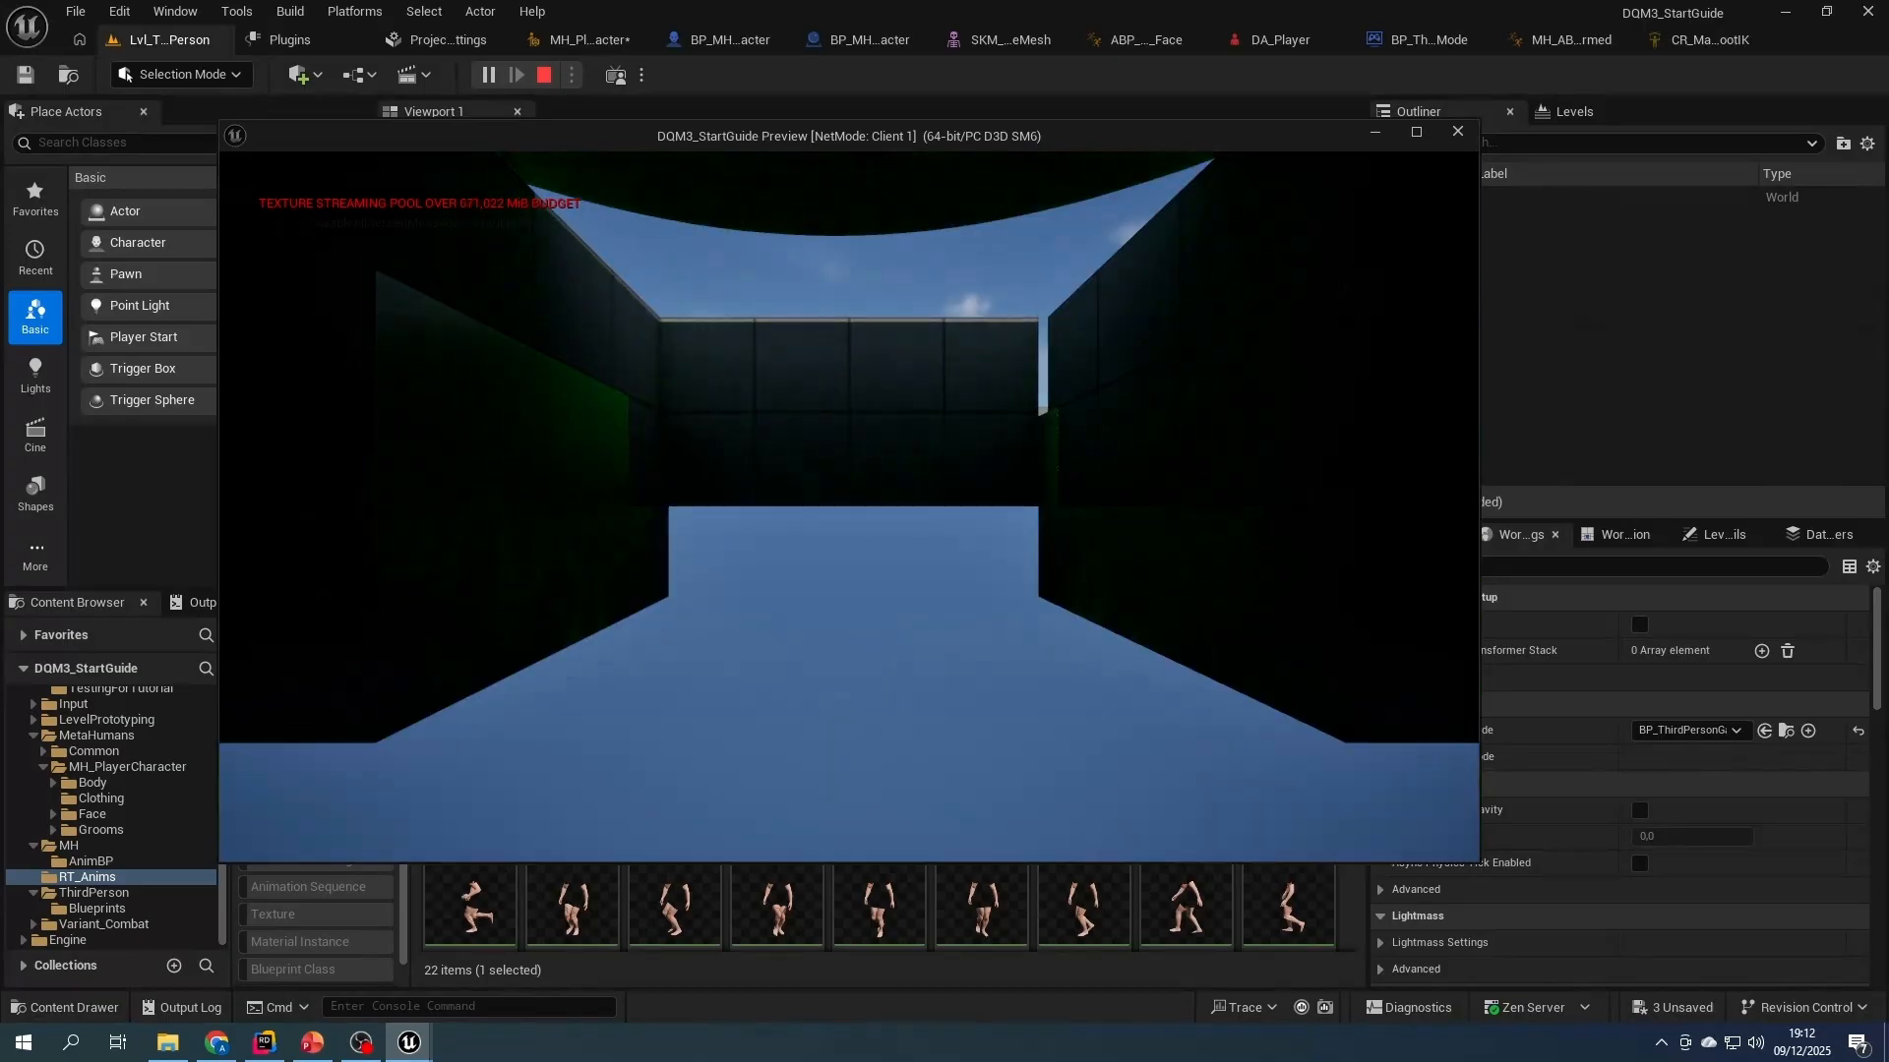
pyautogui.press('w')
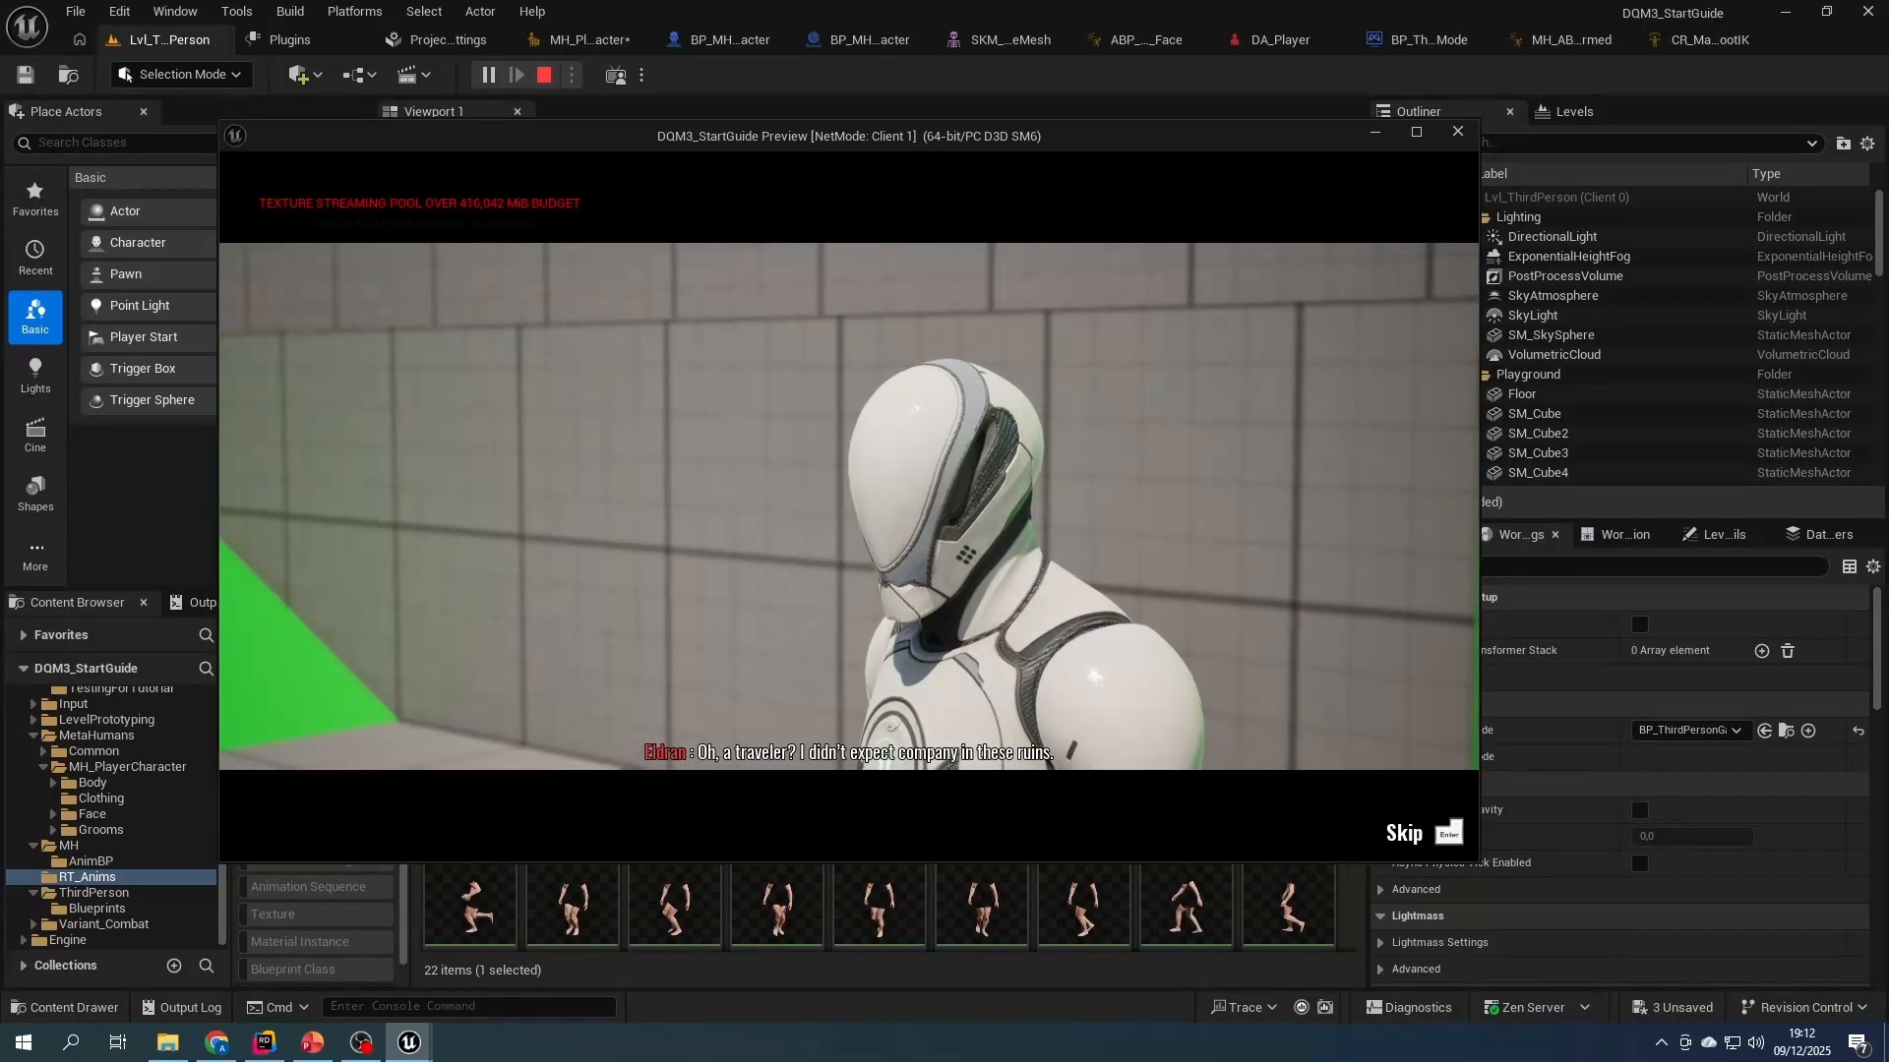
pyautogui.press('Escape')
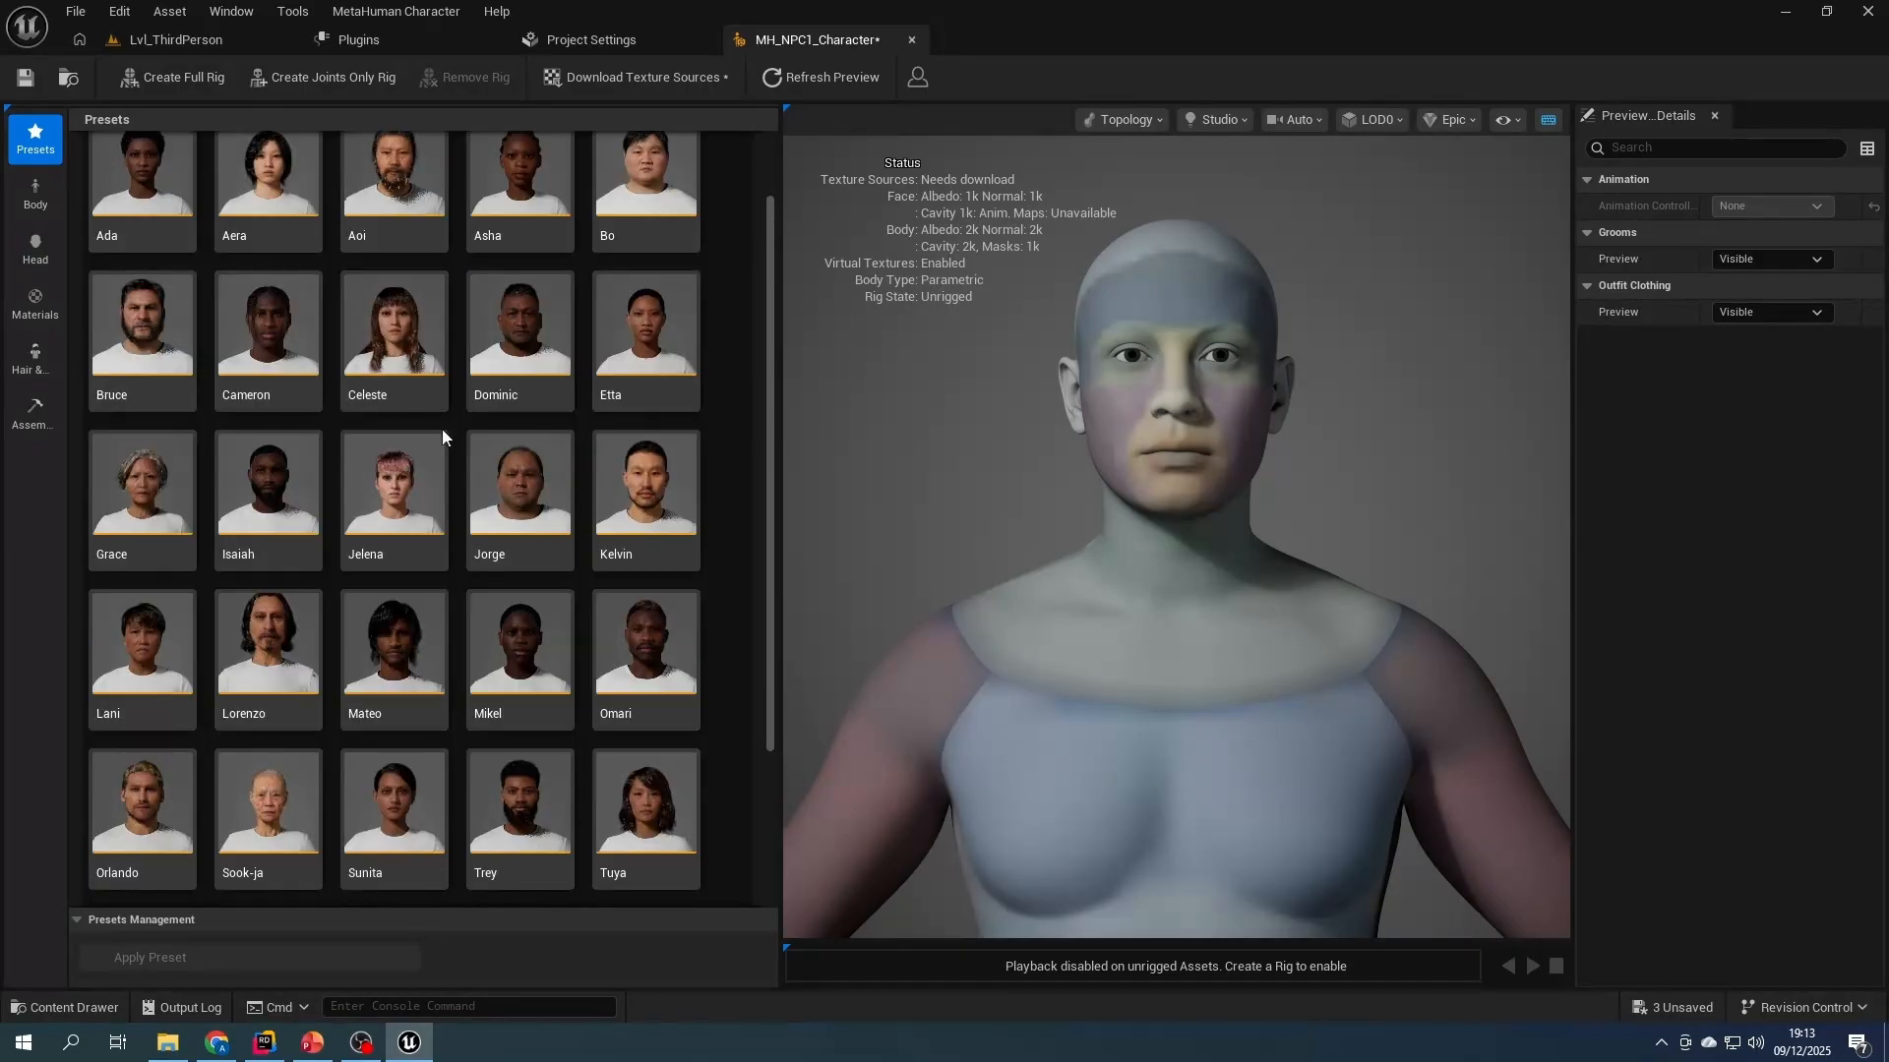
# - Create the MH_NPC1_Character MetaHuman with a full rig and assemble it as UE Optimized at High quality
pyautogui.doubleClick(616, 398)
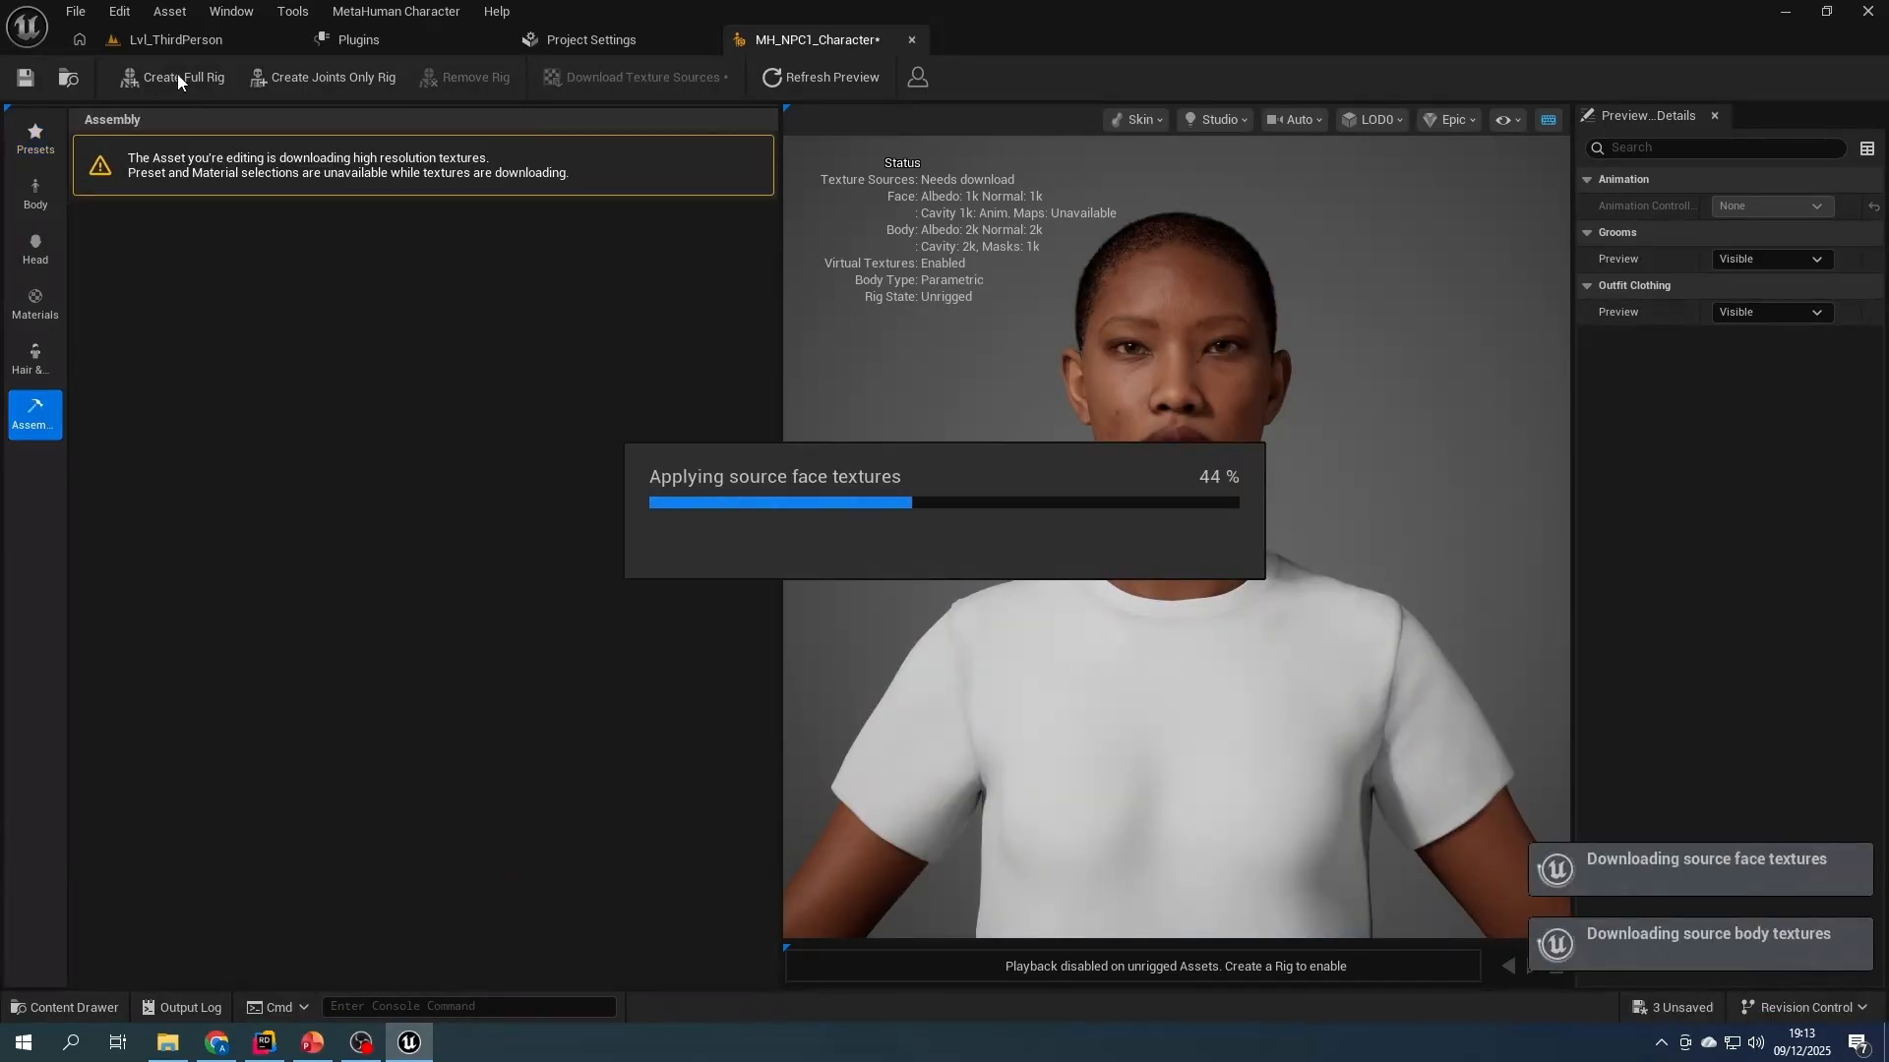
pyautogui.click(177, 76)
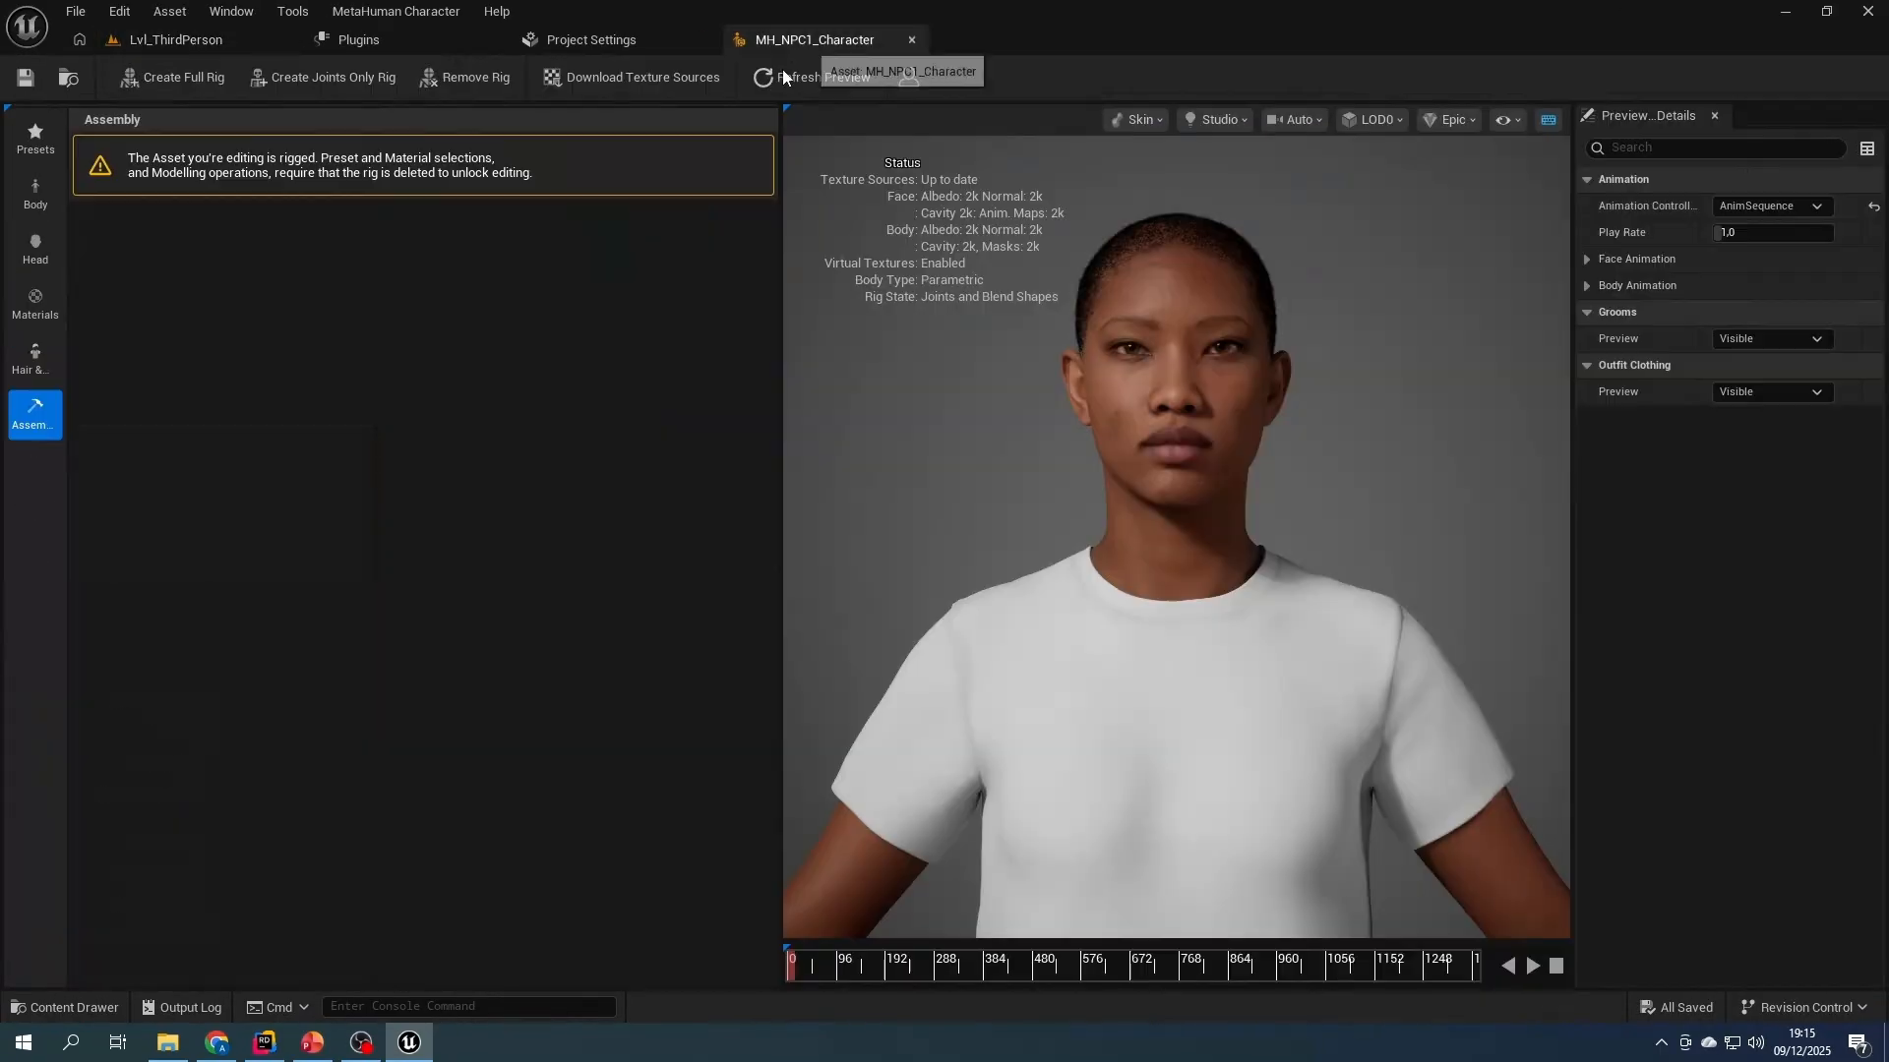
pyautogui.click(36, 414)
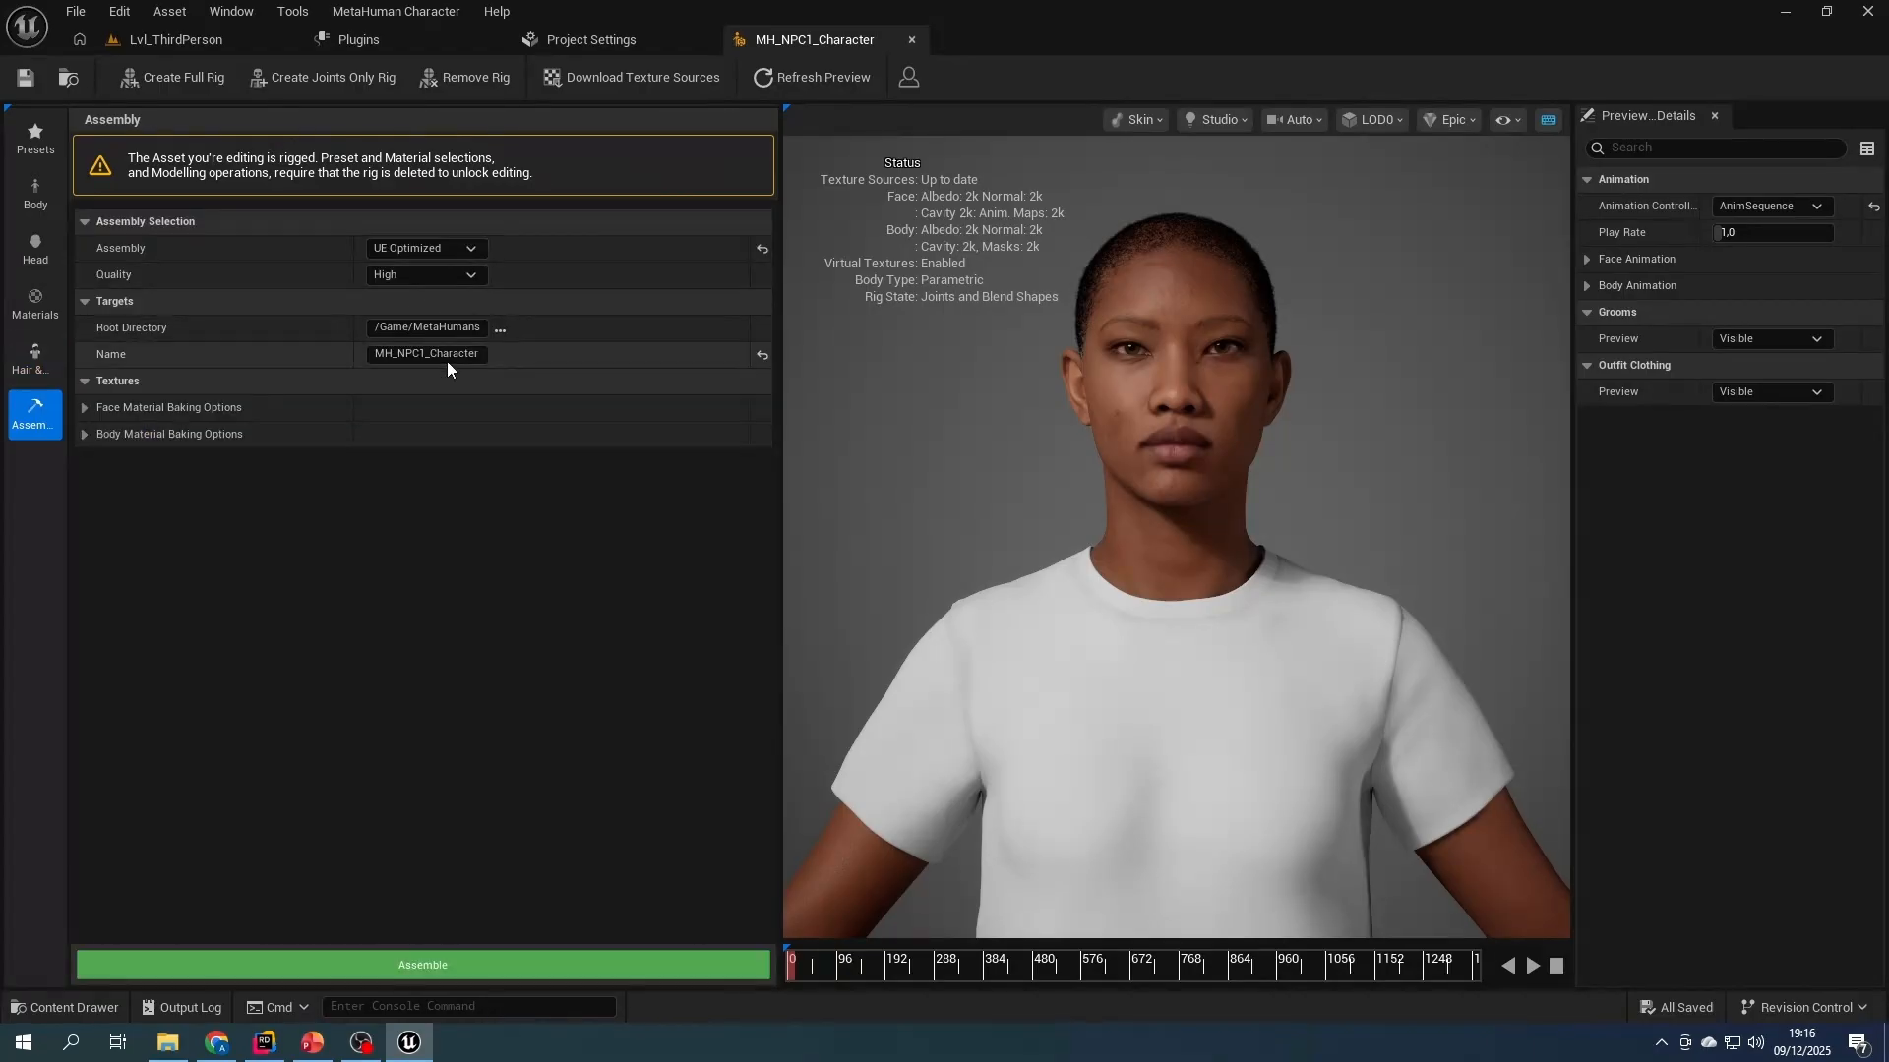
pyautogui.click(435, 966)
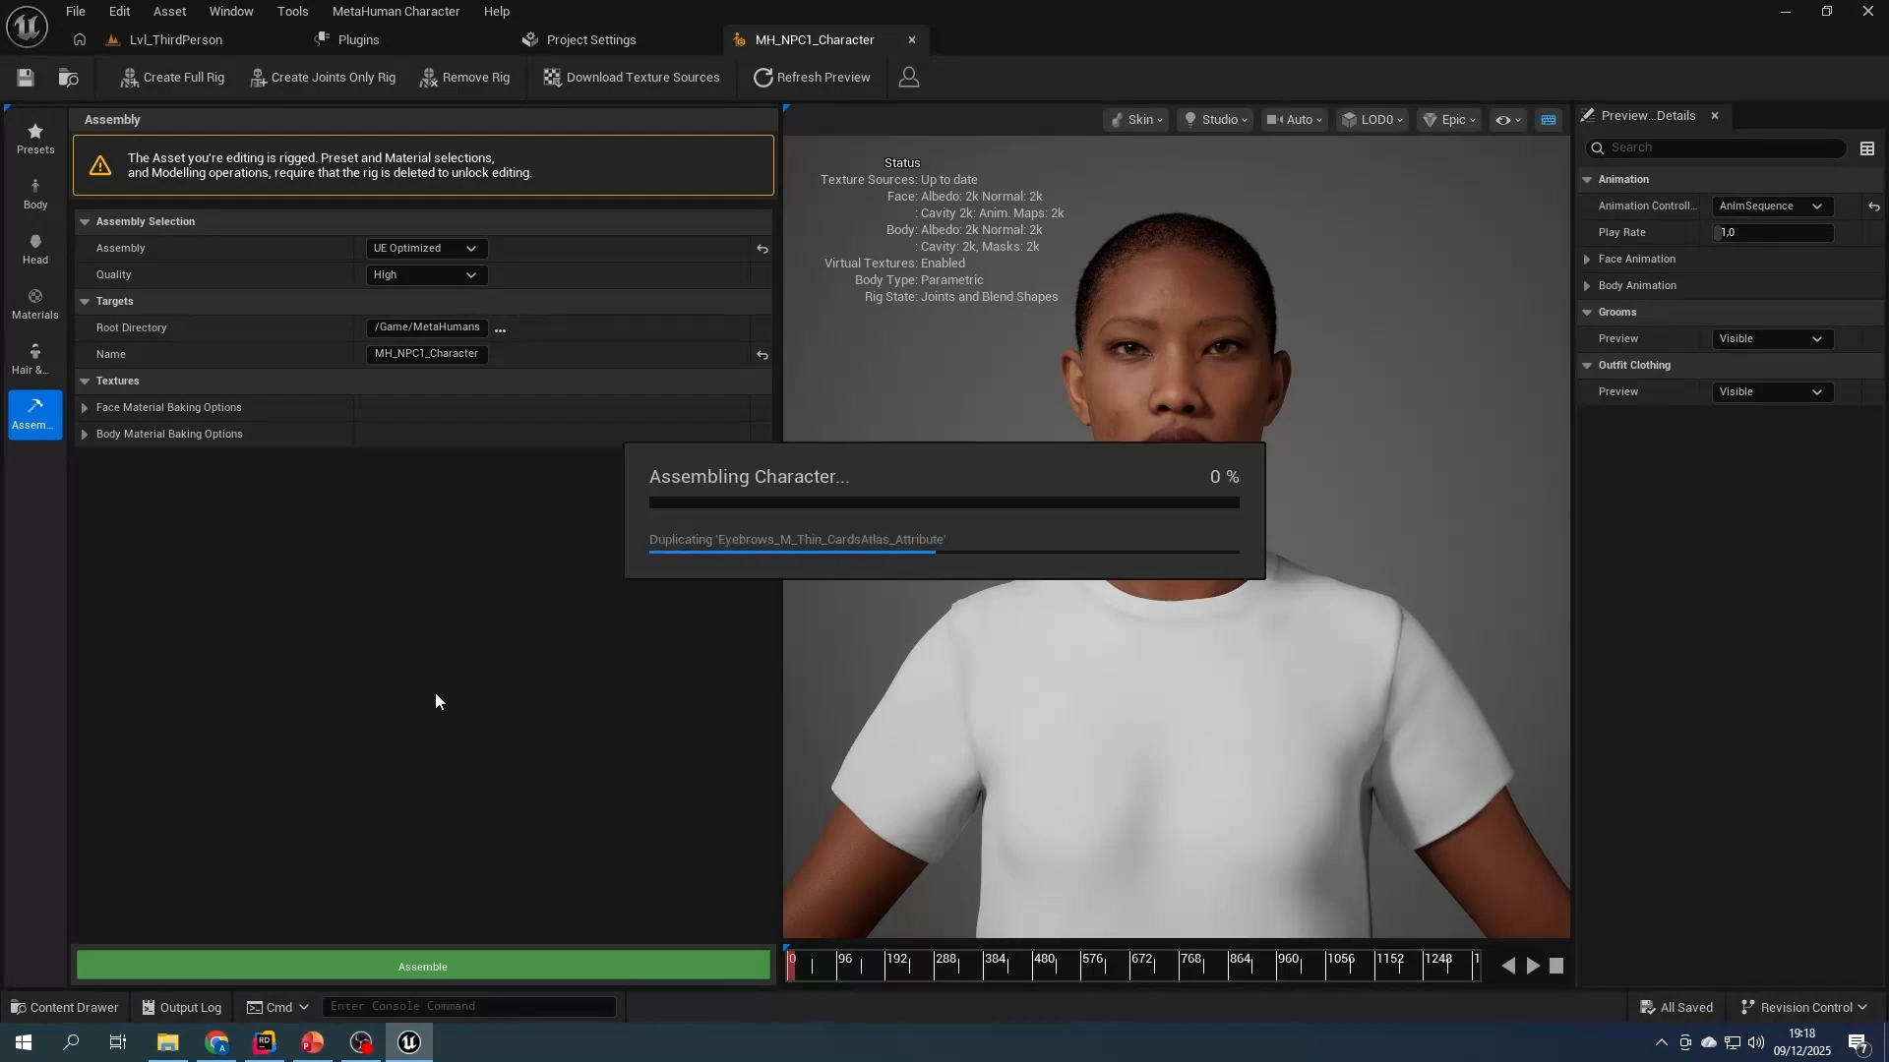
# - Open BP_MH_NPC1_Character from the MetaHumans/MH_NPC1_Character folder, examine the assembled character in its viewport, and close it
pyautogui.click(266, 42)
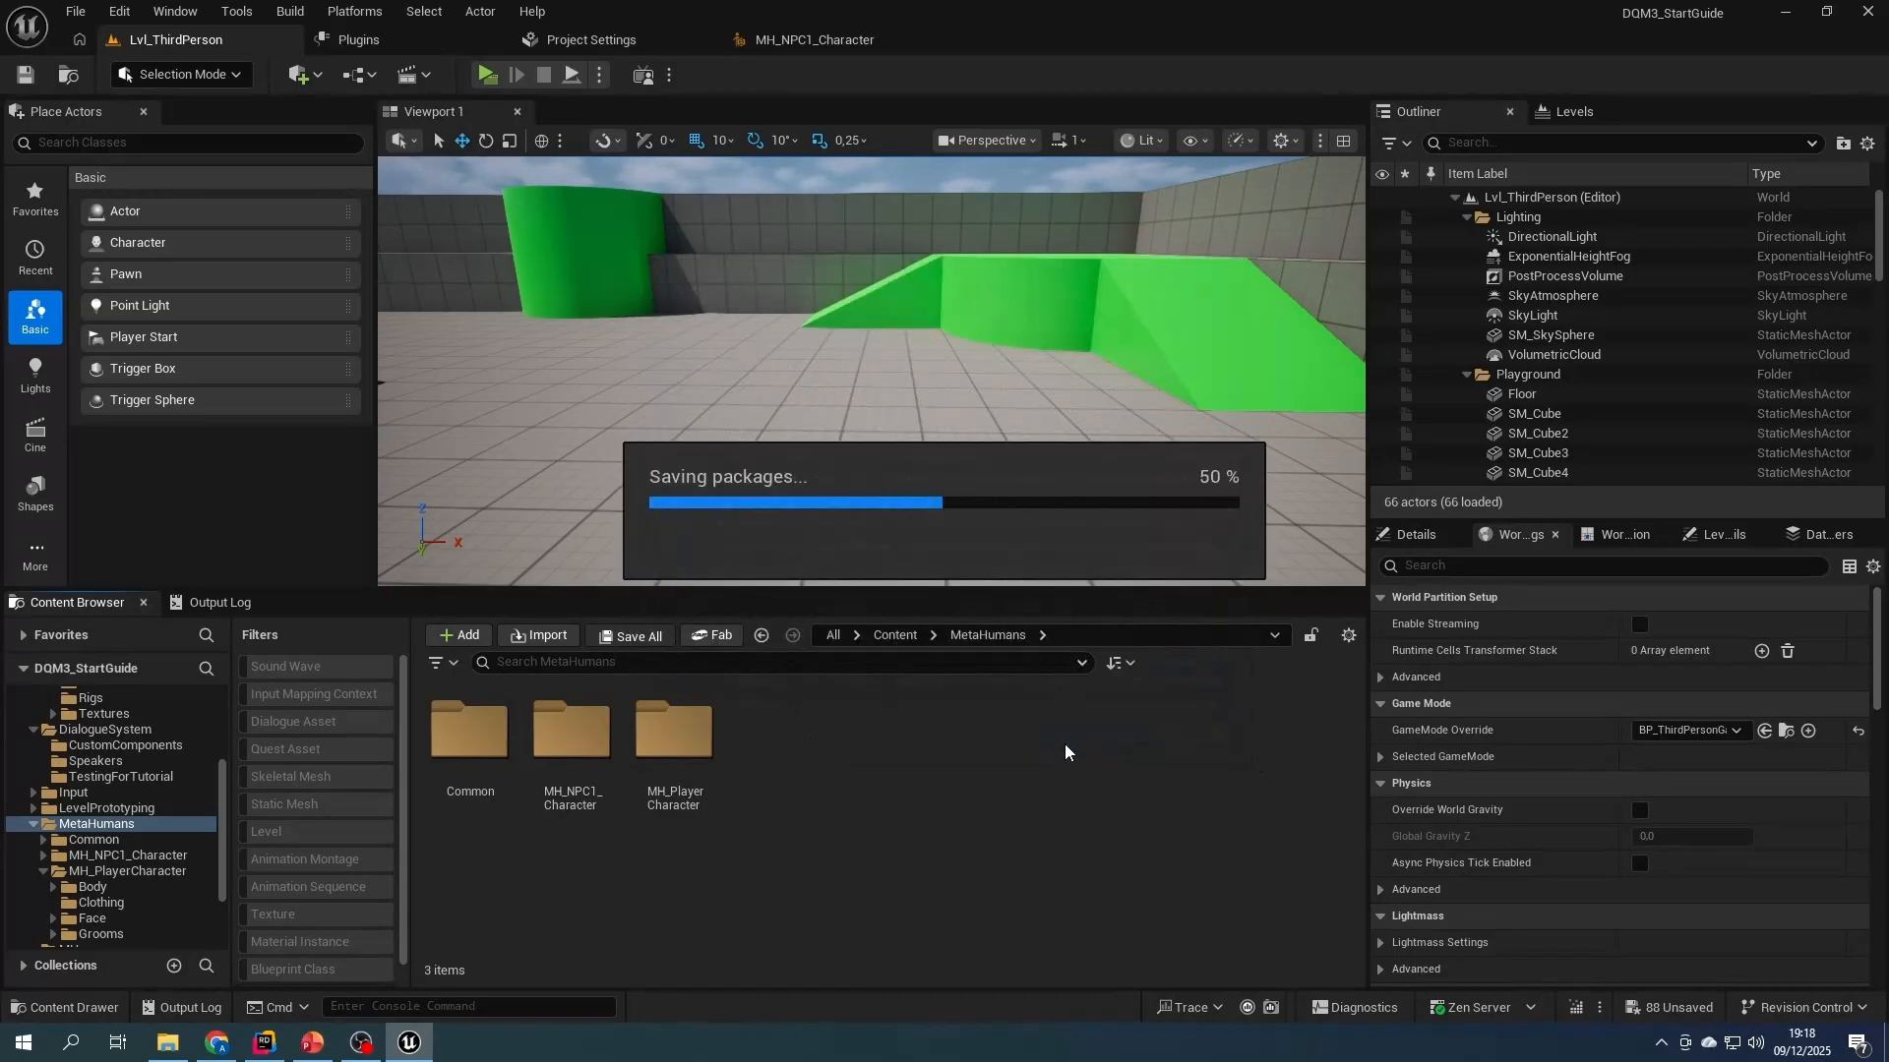
pyautogui.doubleClick(571, 737)
pyautogui.doubleClick(882, 821)
pyautogui.click(505, 116)
pyautogui.scroll(8, 937, 410)
pyautogui.scroll(-5, 937, 408)
pyautogui.moveTo(938, 407); pyautogui.dragTo(937, 344, button='right')
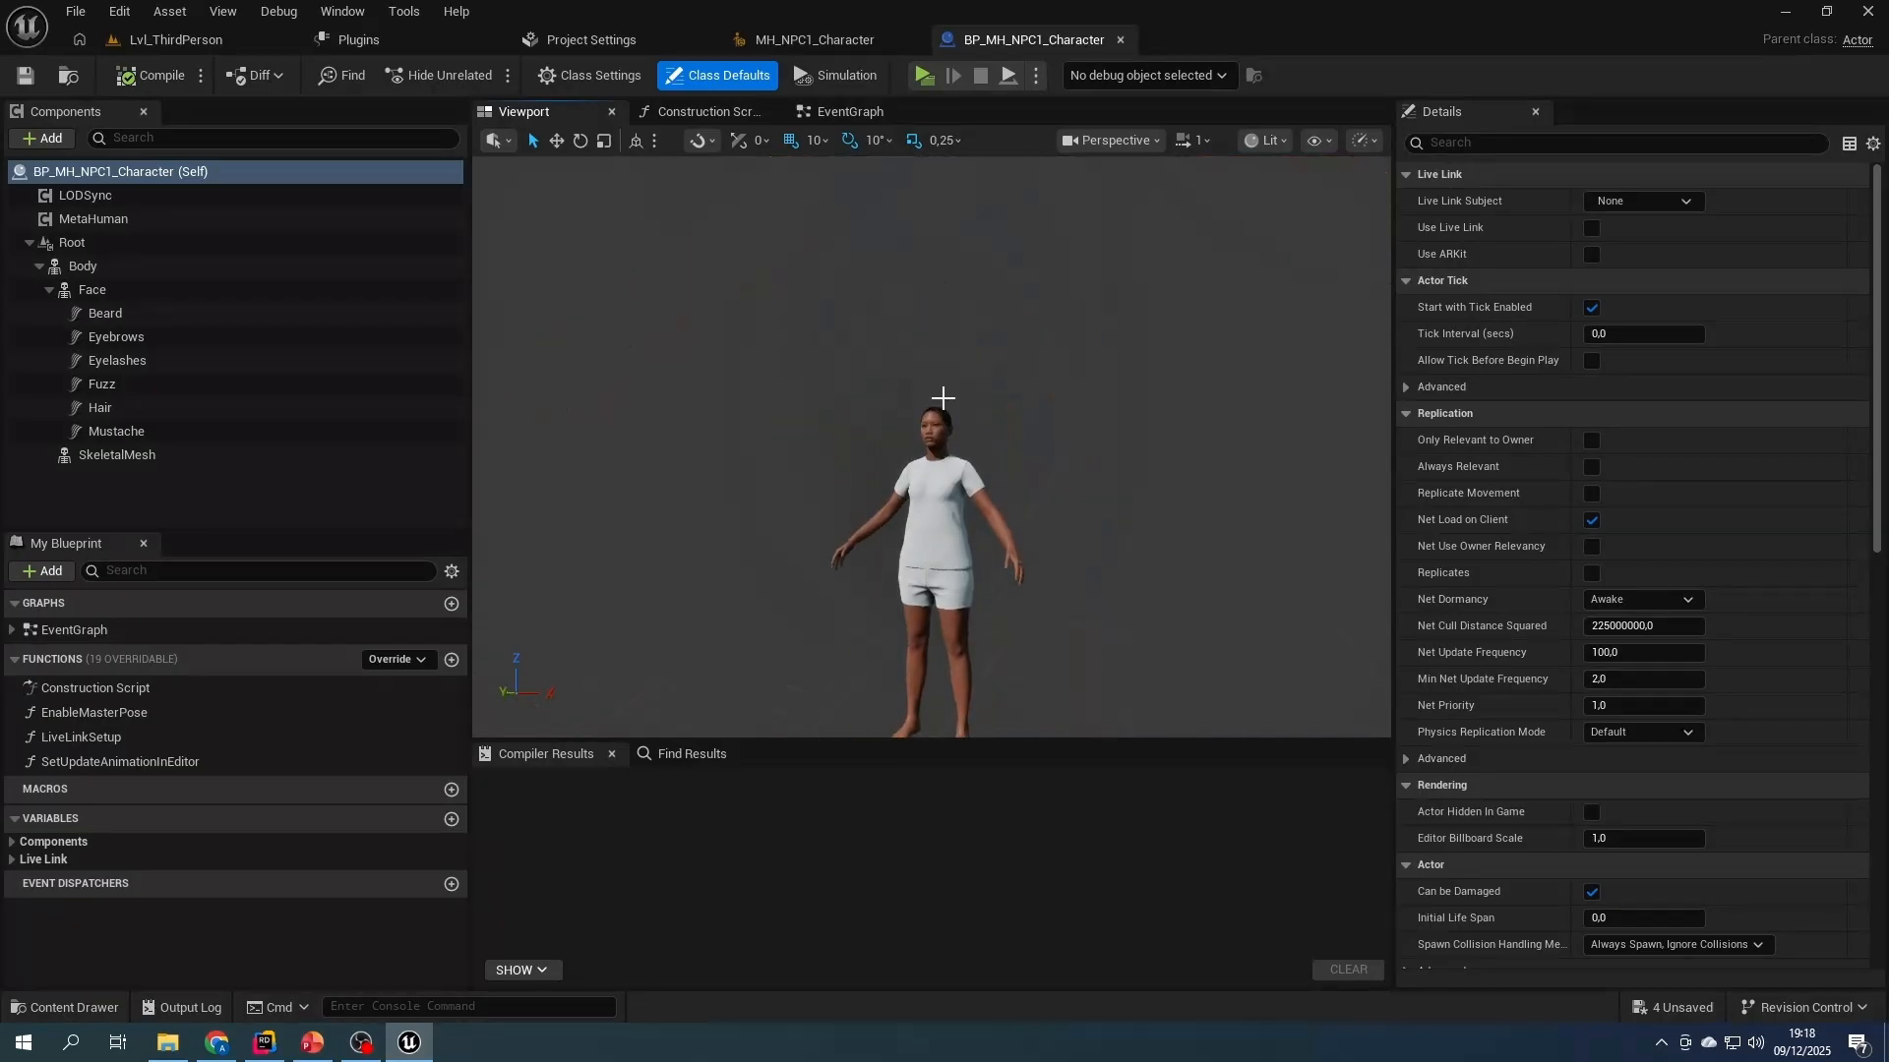
pyautogui.scroll(5, 944, 419)
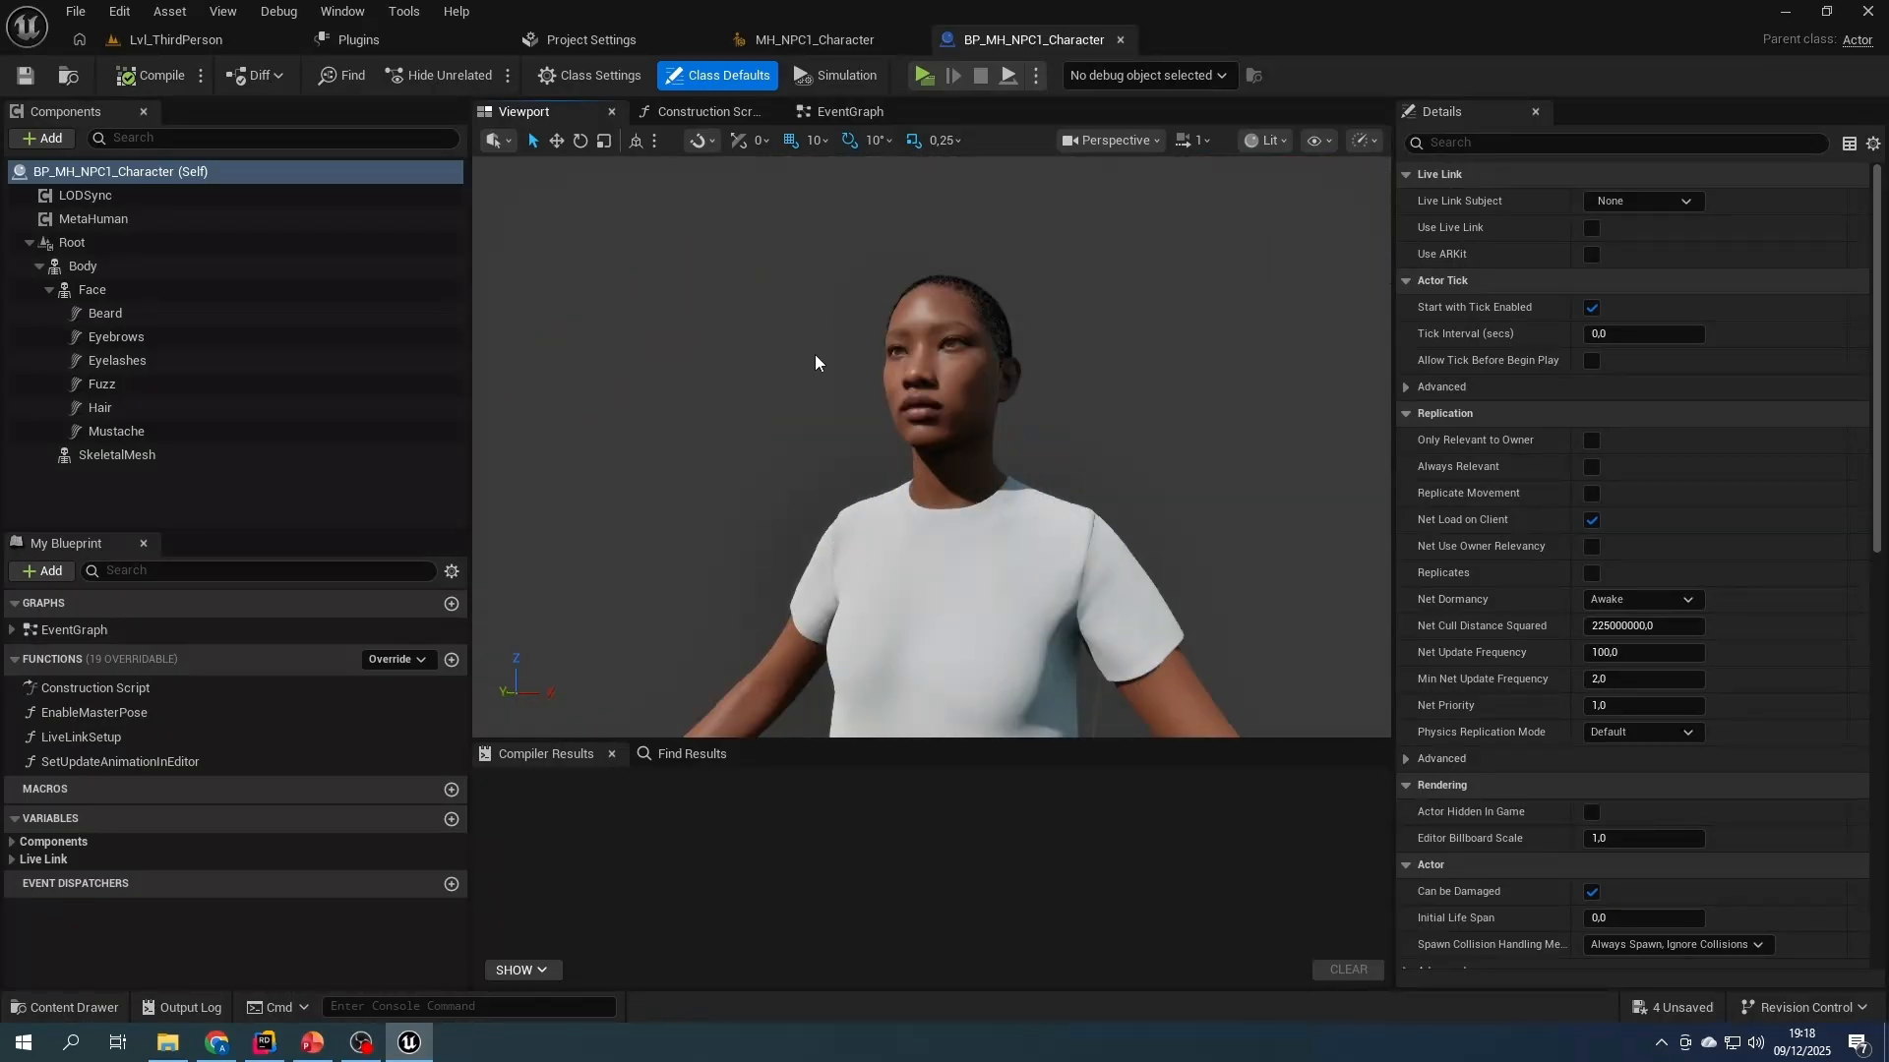
pyautogui.scroll(-5, 814, 362)
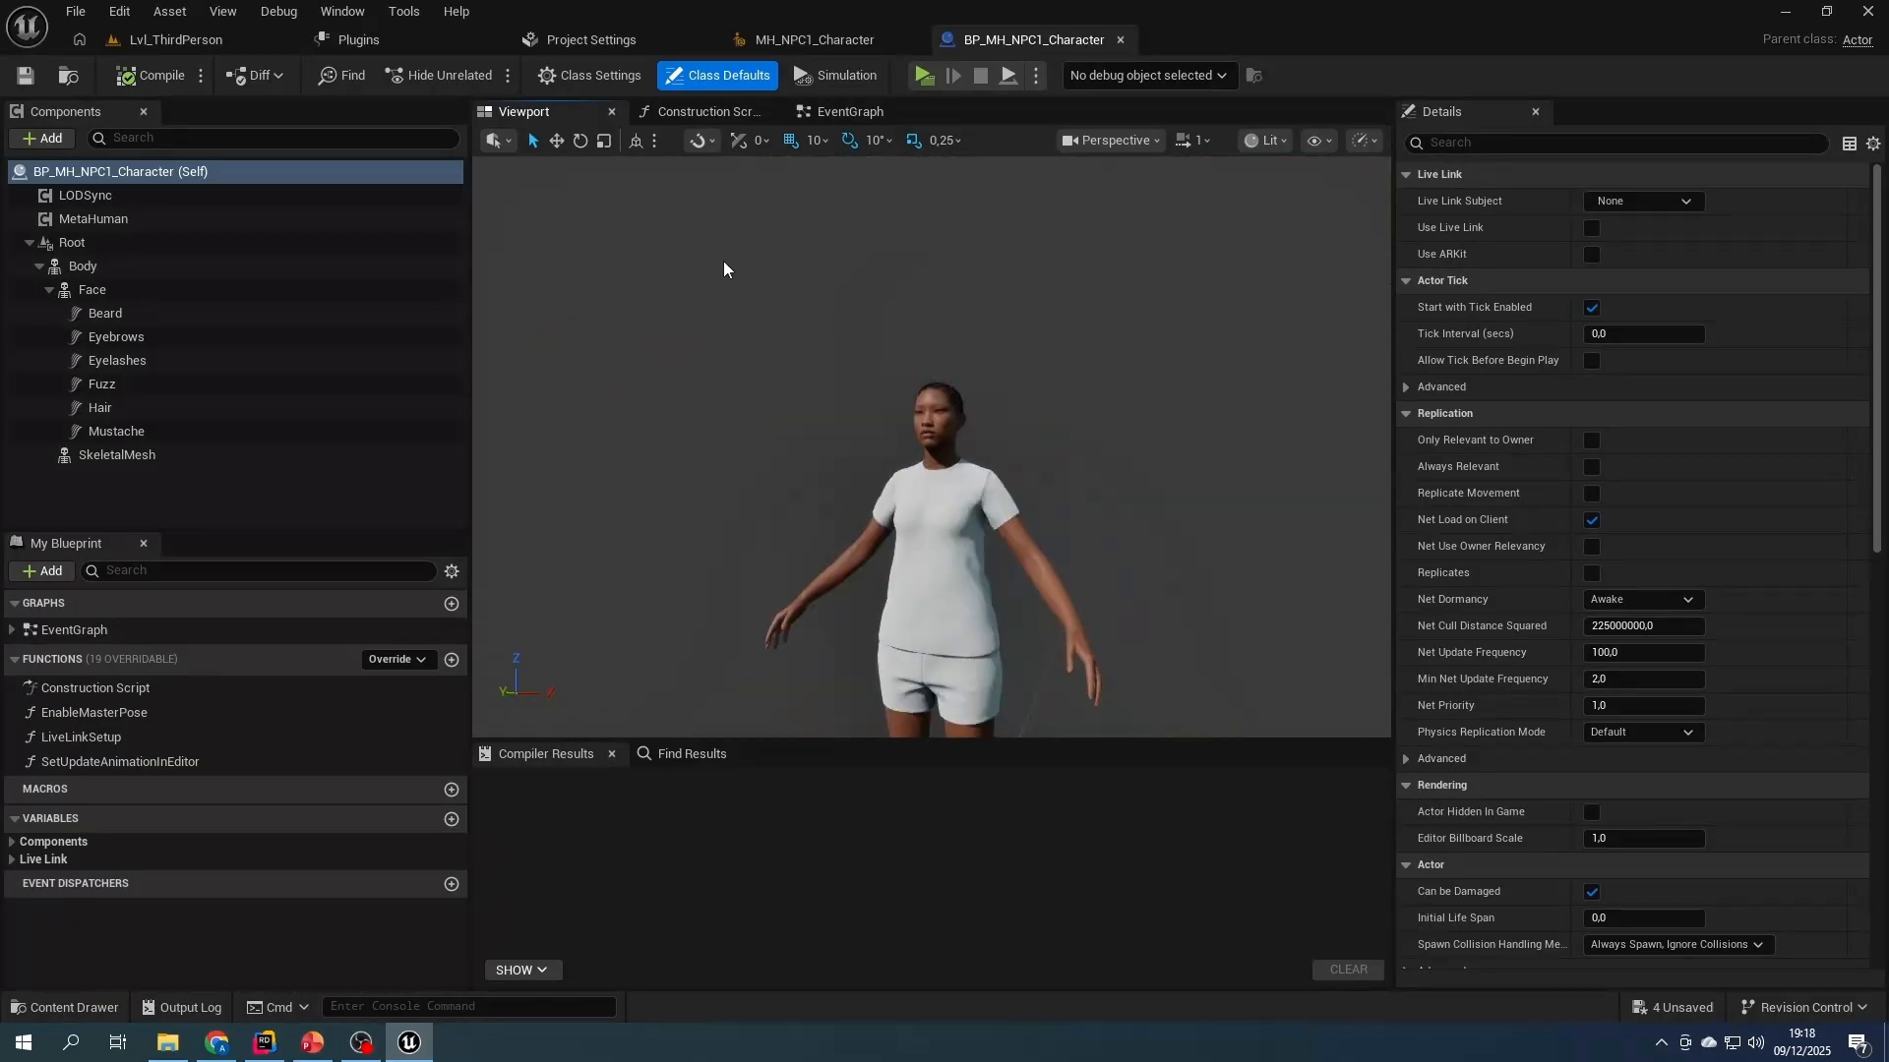
pyautogui.click(1121, 39)
# - Duplicate BP_MH_NPC1_Character as BP_MH_Dialogue_NPC1 and open the copy
pyautogui.click(202, 42)
pyautogui.click(950, 905)
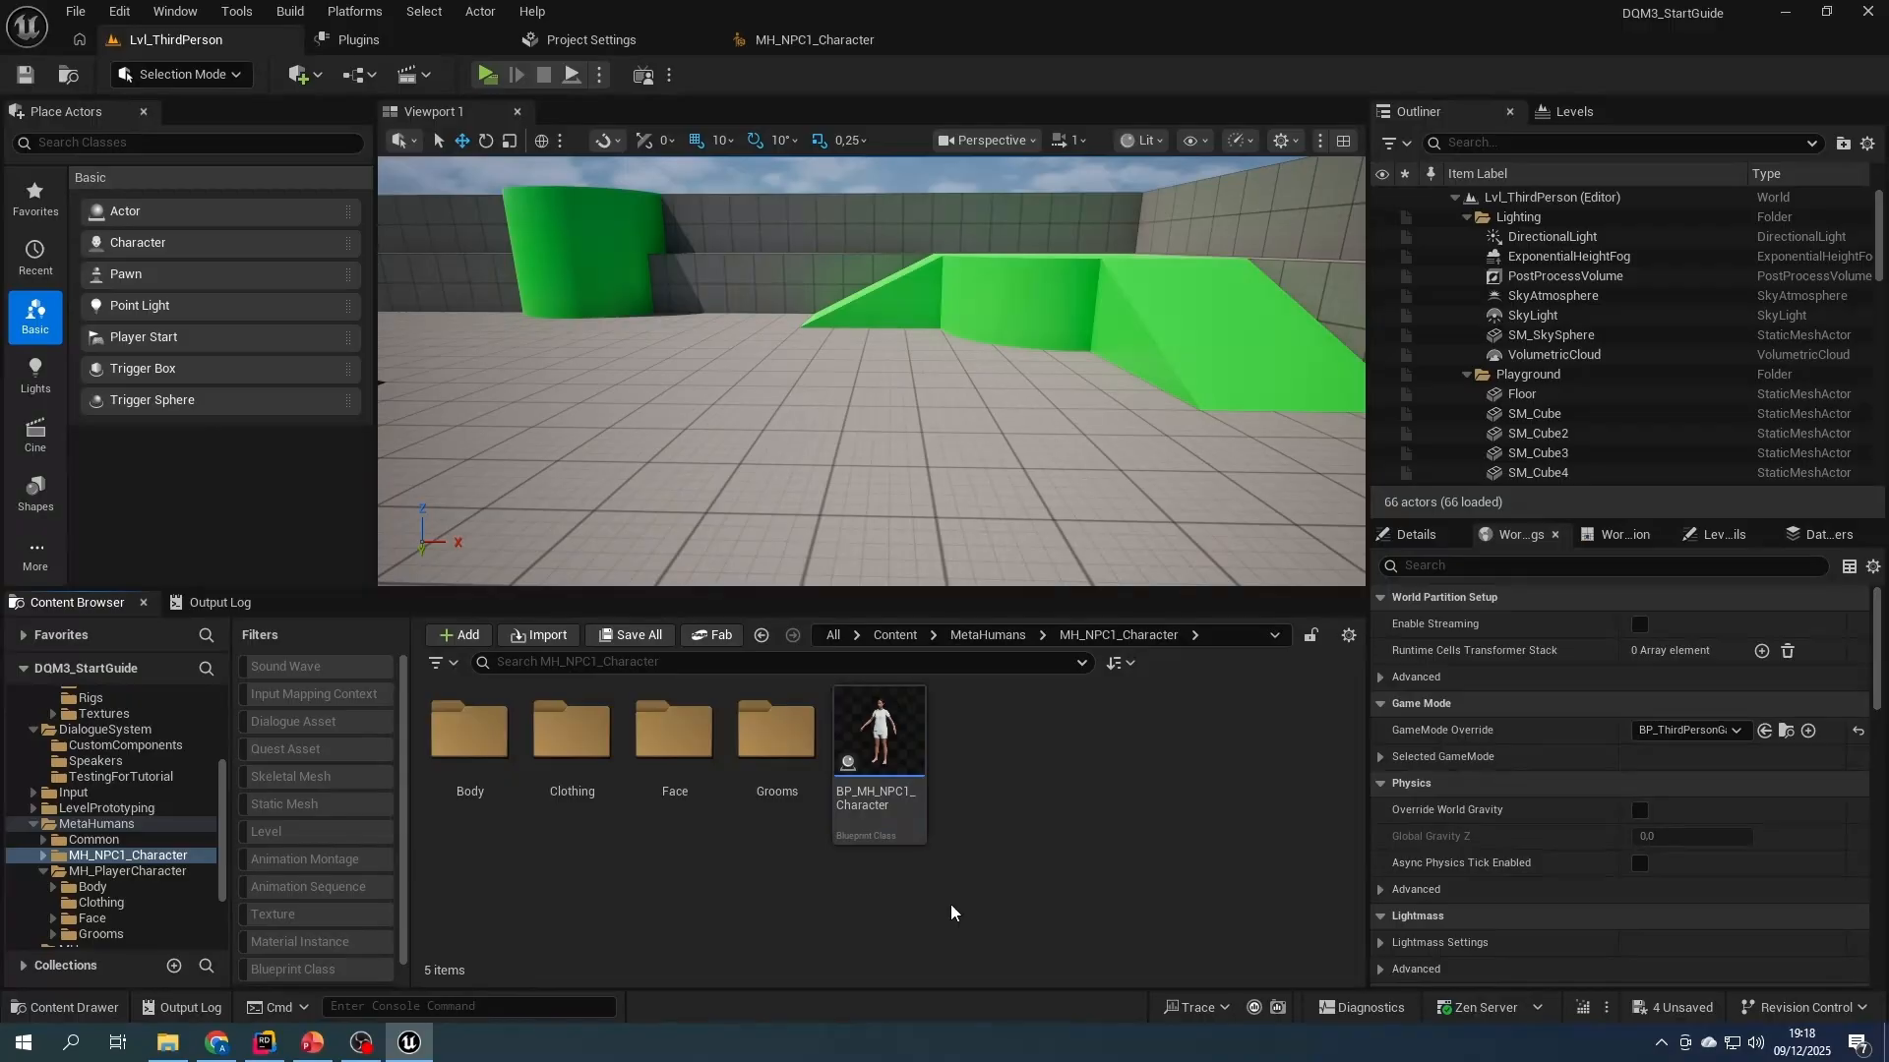
pyautogui.click(885, 757)
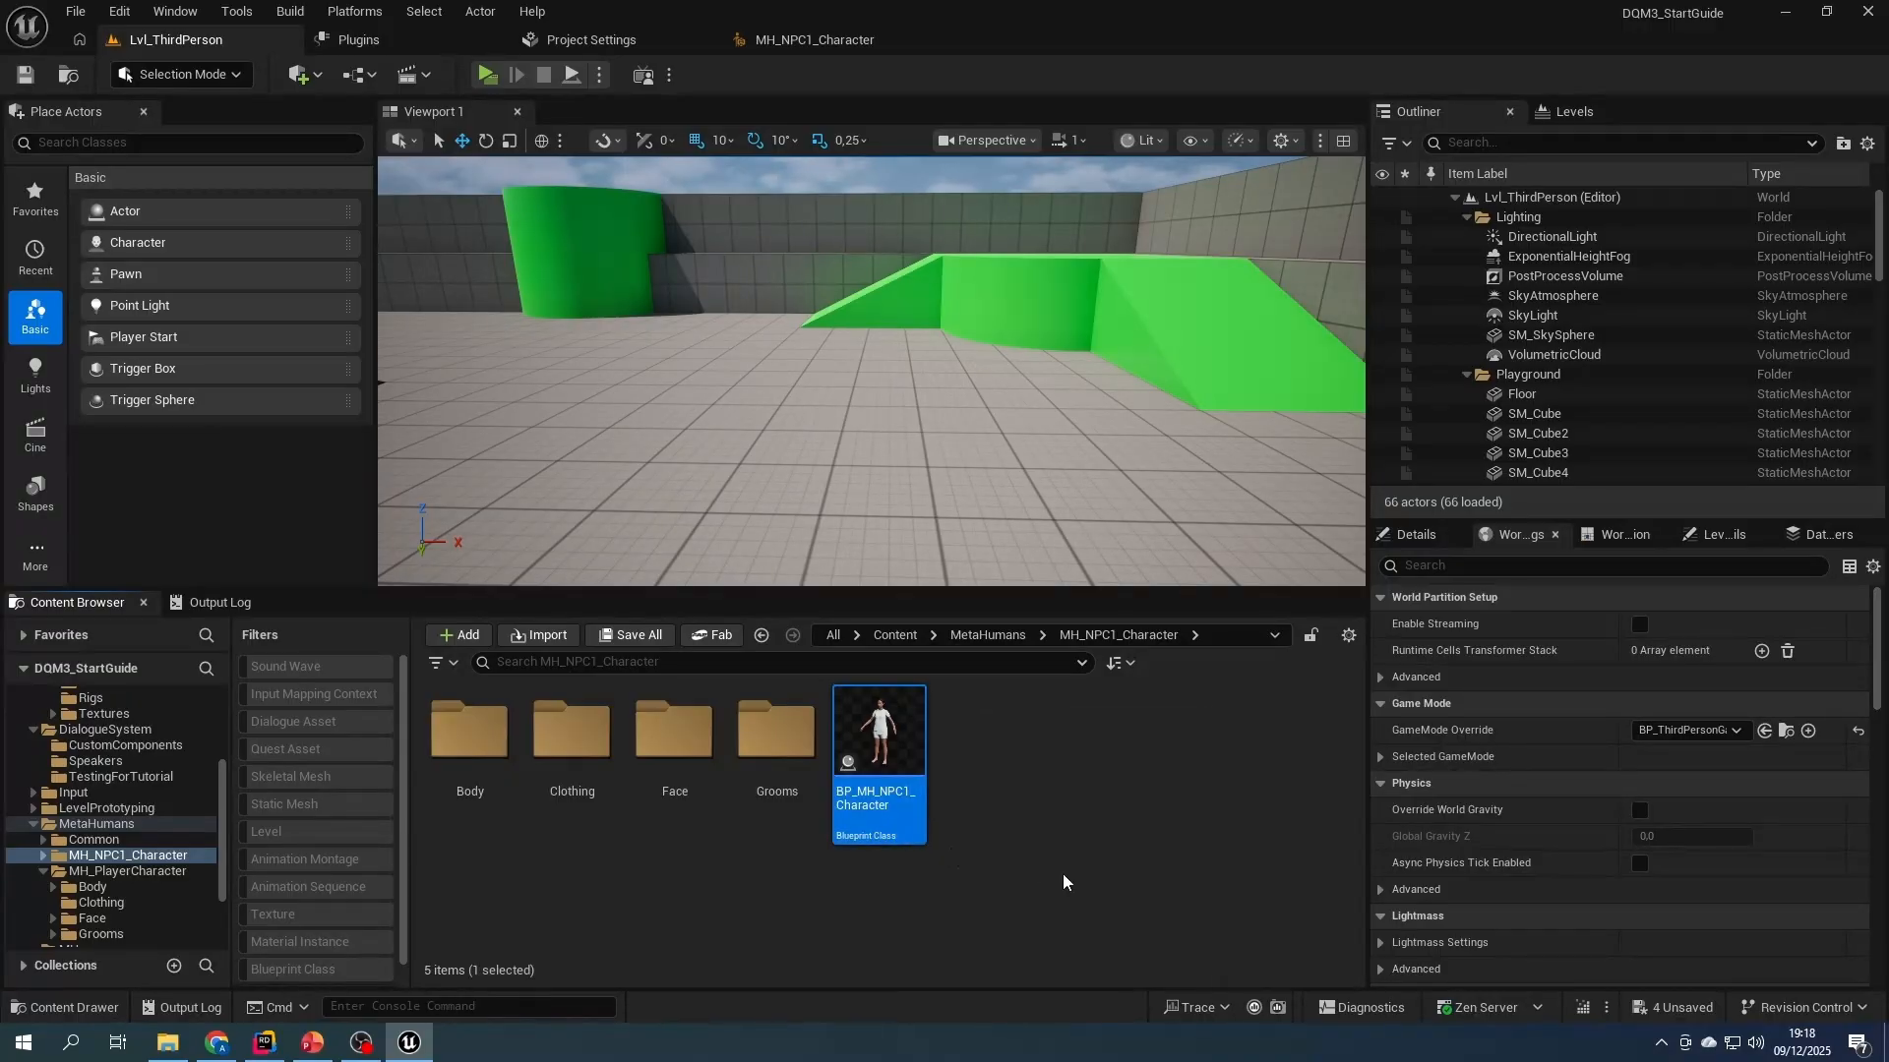
pyautogui.hotkey('ctrl', 'd')
pyautogui.write('BP_MH_NPC1_C')
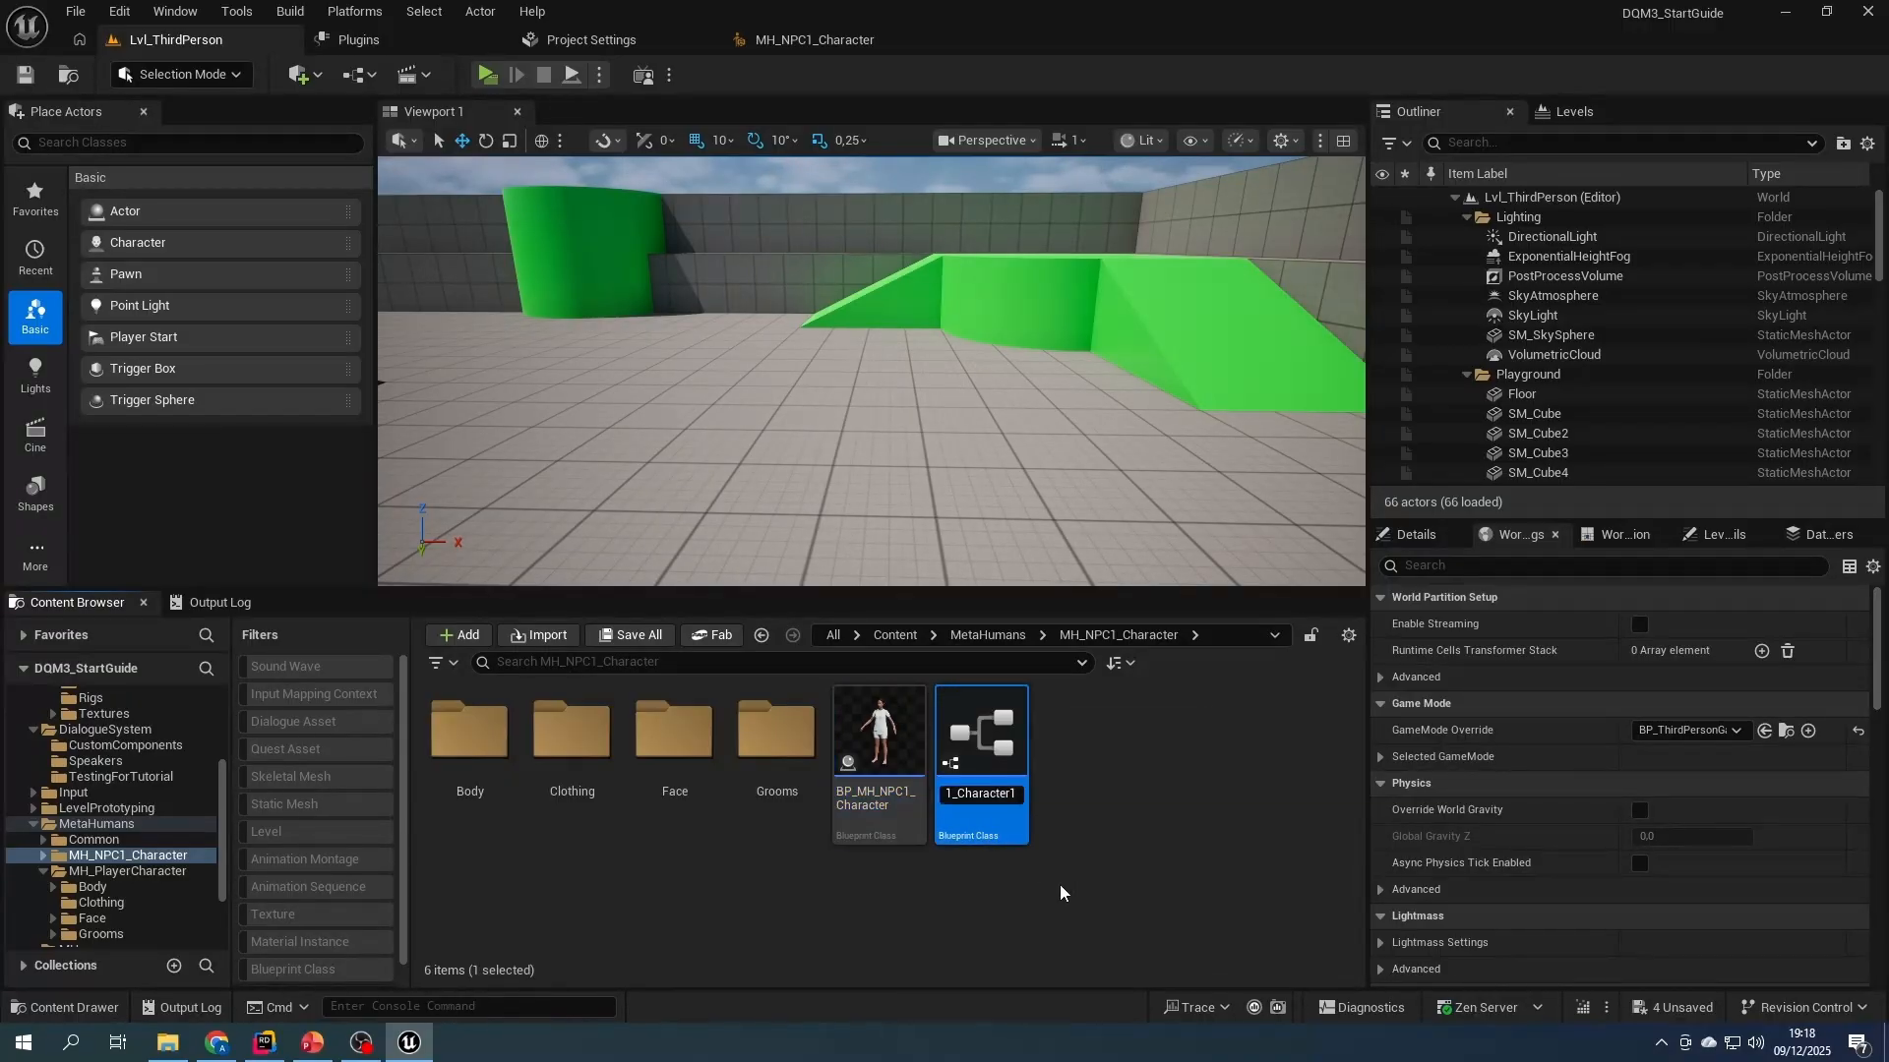
pyautogui.press('BackSpace')
pyautogui.press('BackSpace')
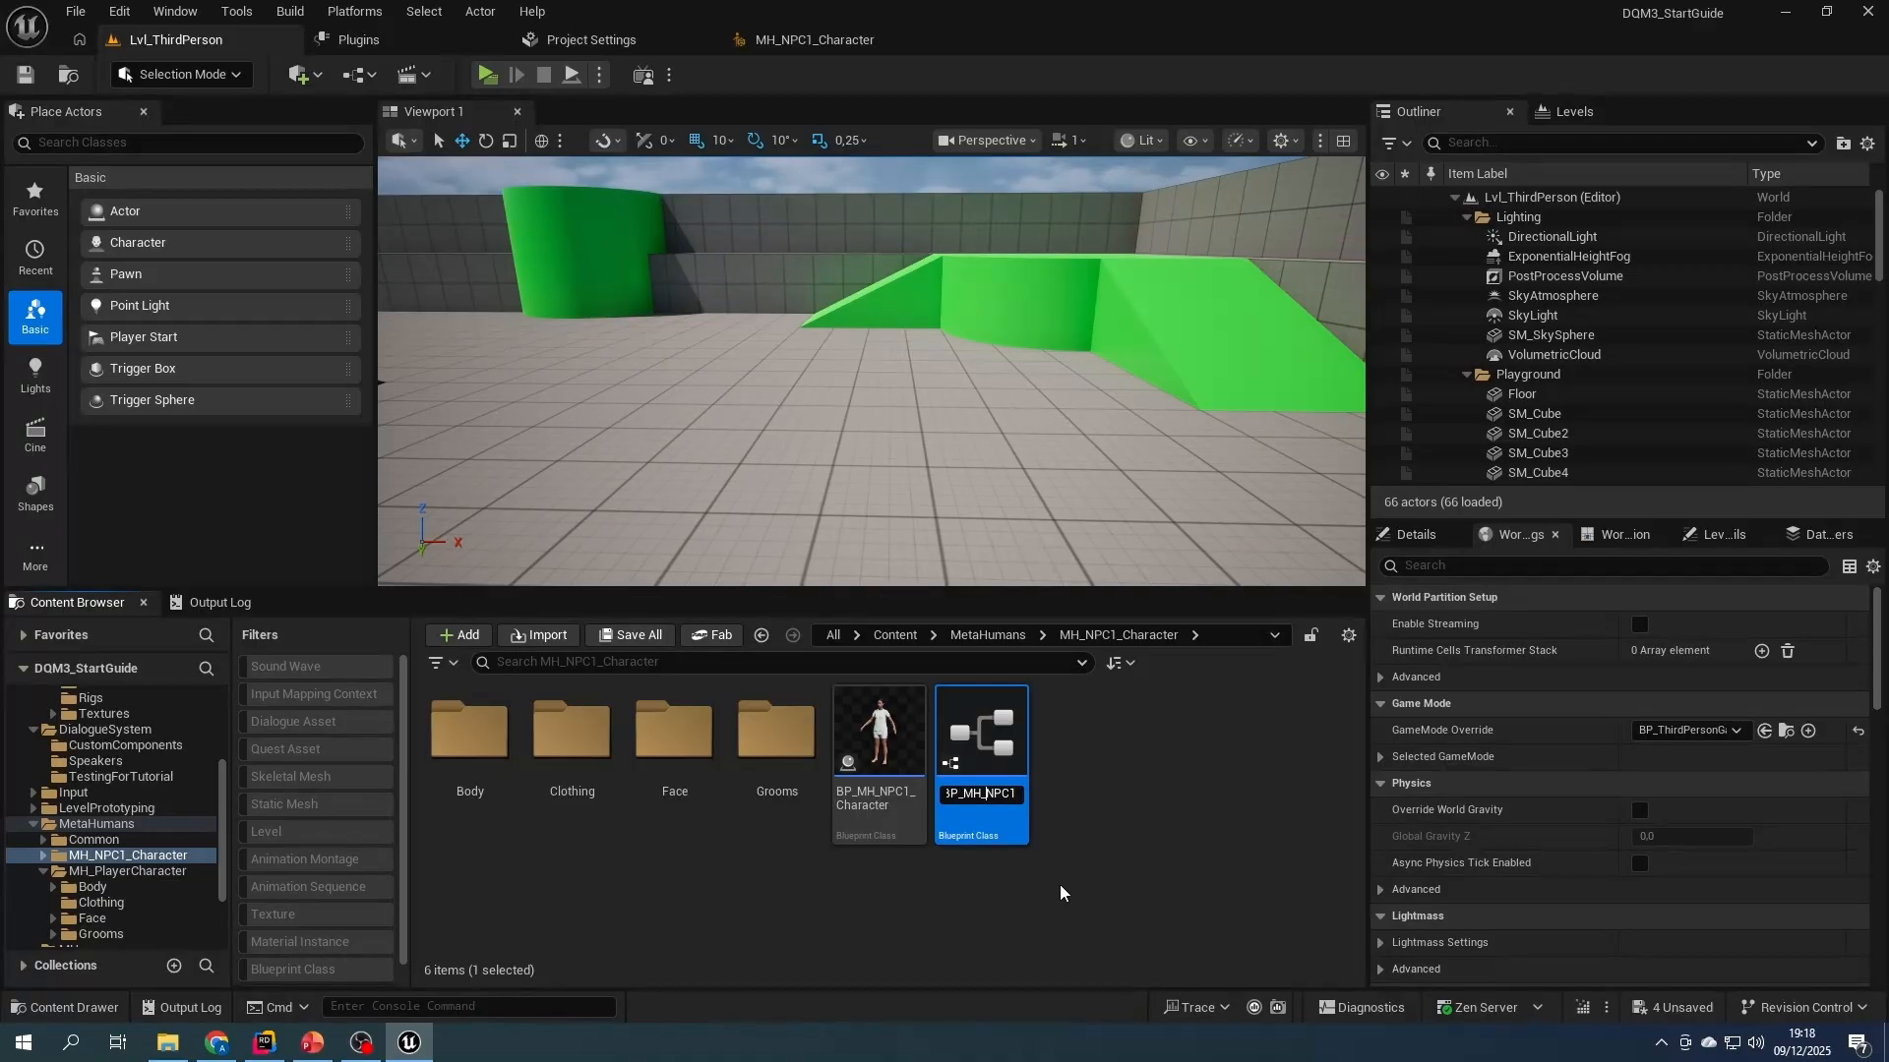
pyautogui.write('Dialogue_')
pyautogui.press('Return')
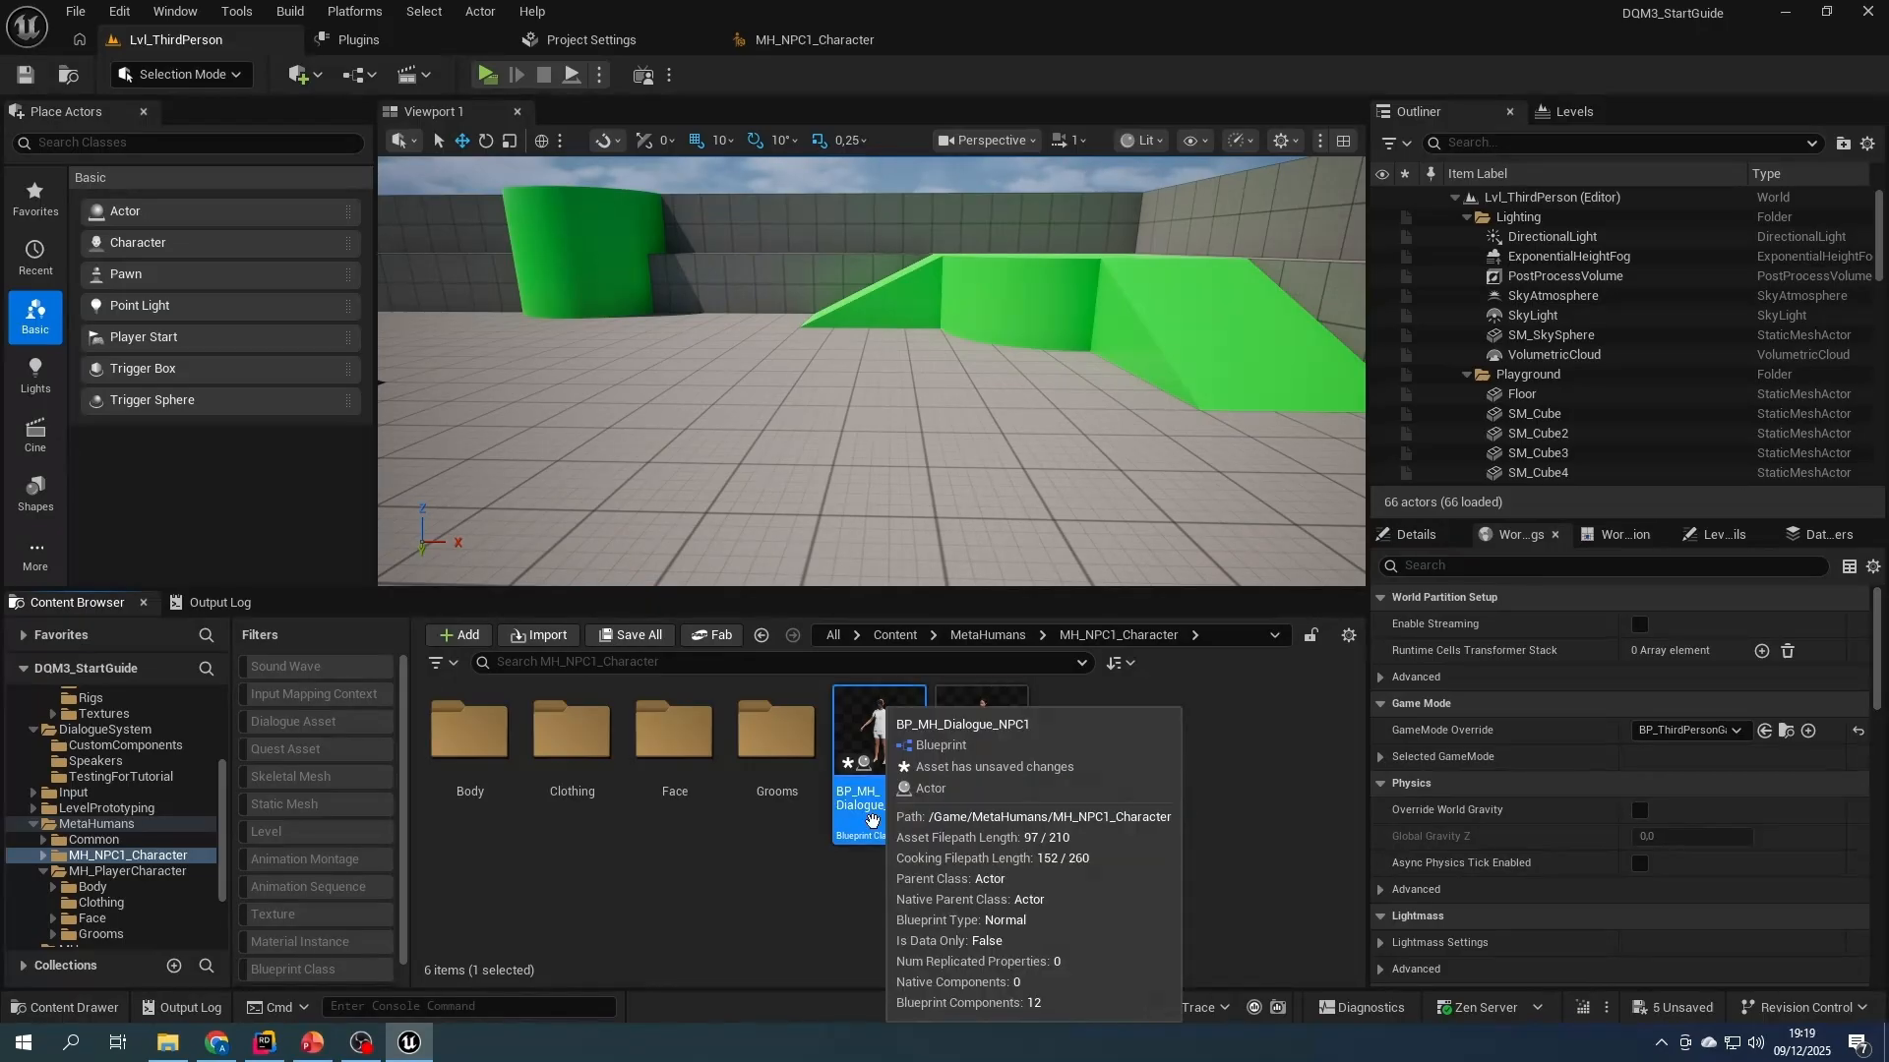
pyautogui.doubleClick(872, 820)
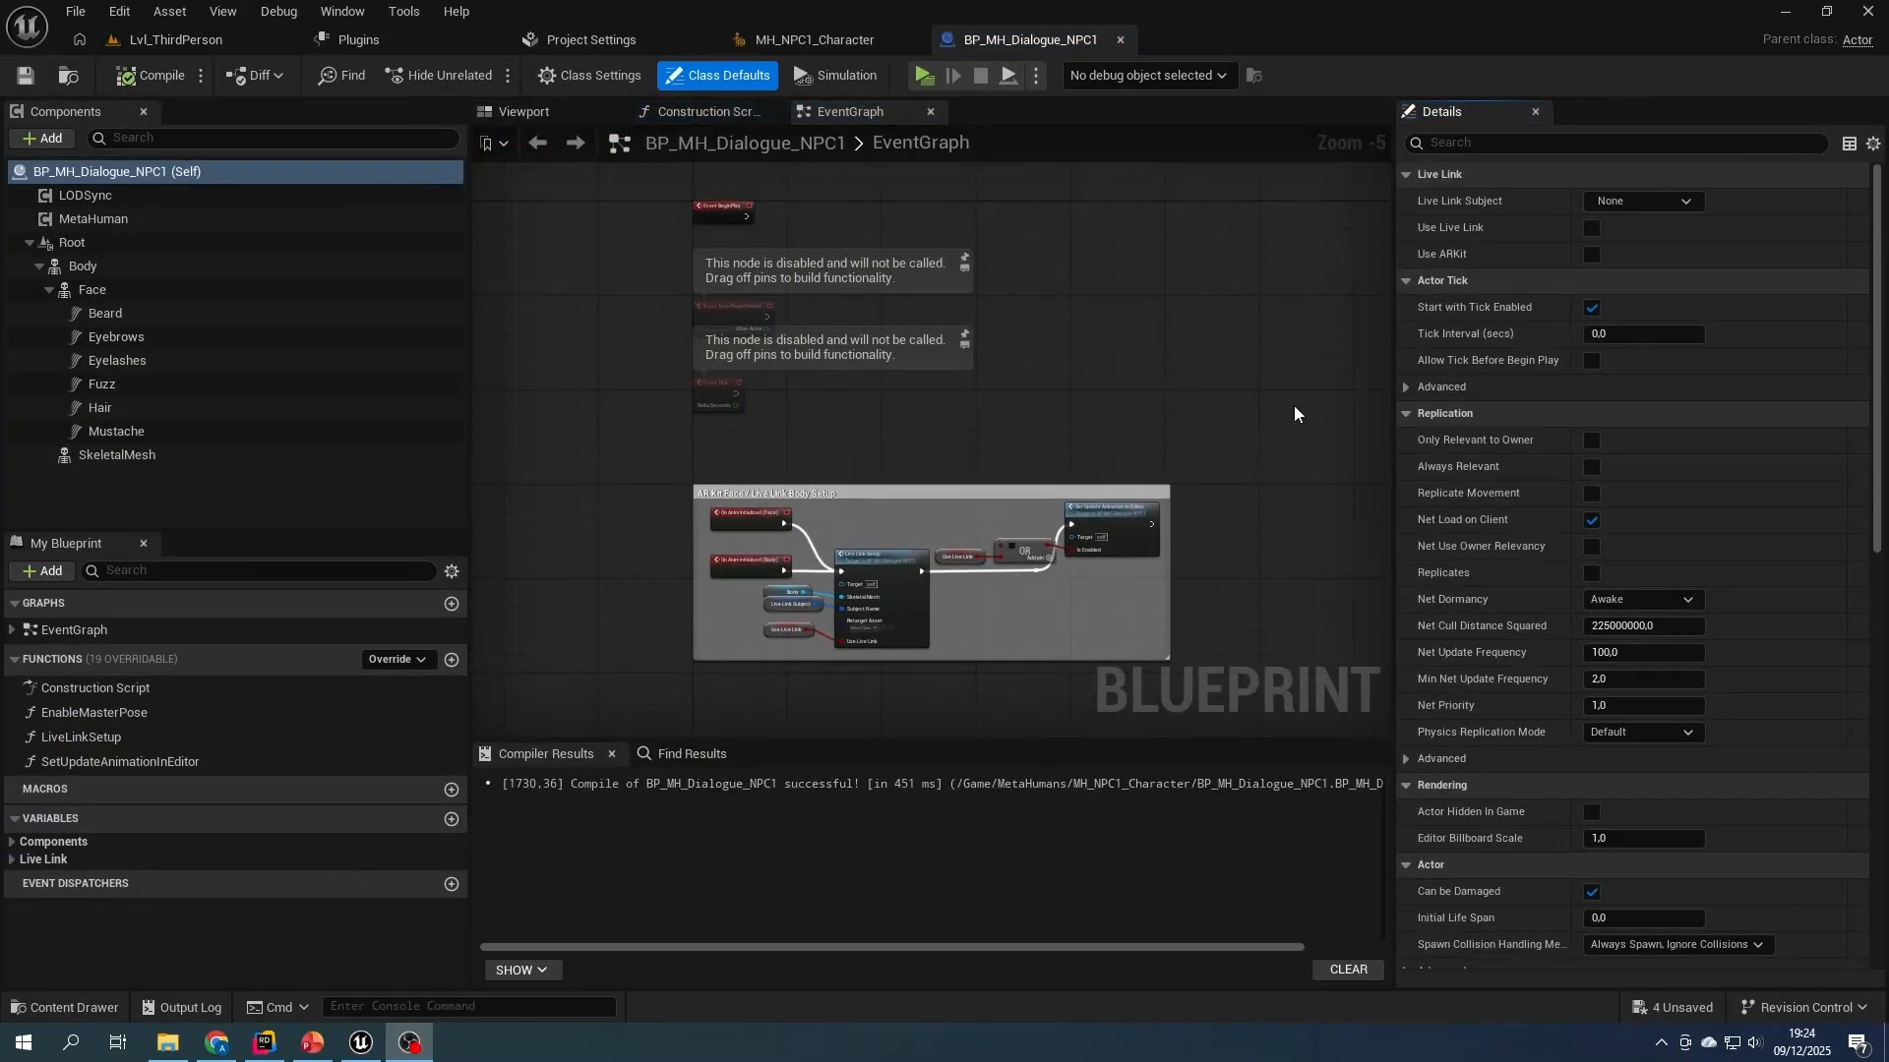
# - Reparent BP_MH_Dialogue_NPC1 to the Character class and attach the Root component under the inherited Mesh, saving the blueprint
pyautogui.click(578, 77)
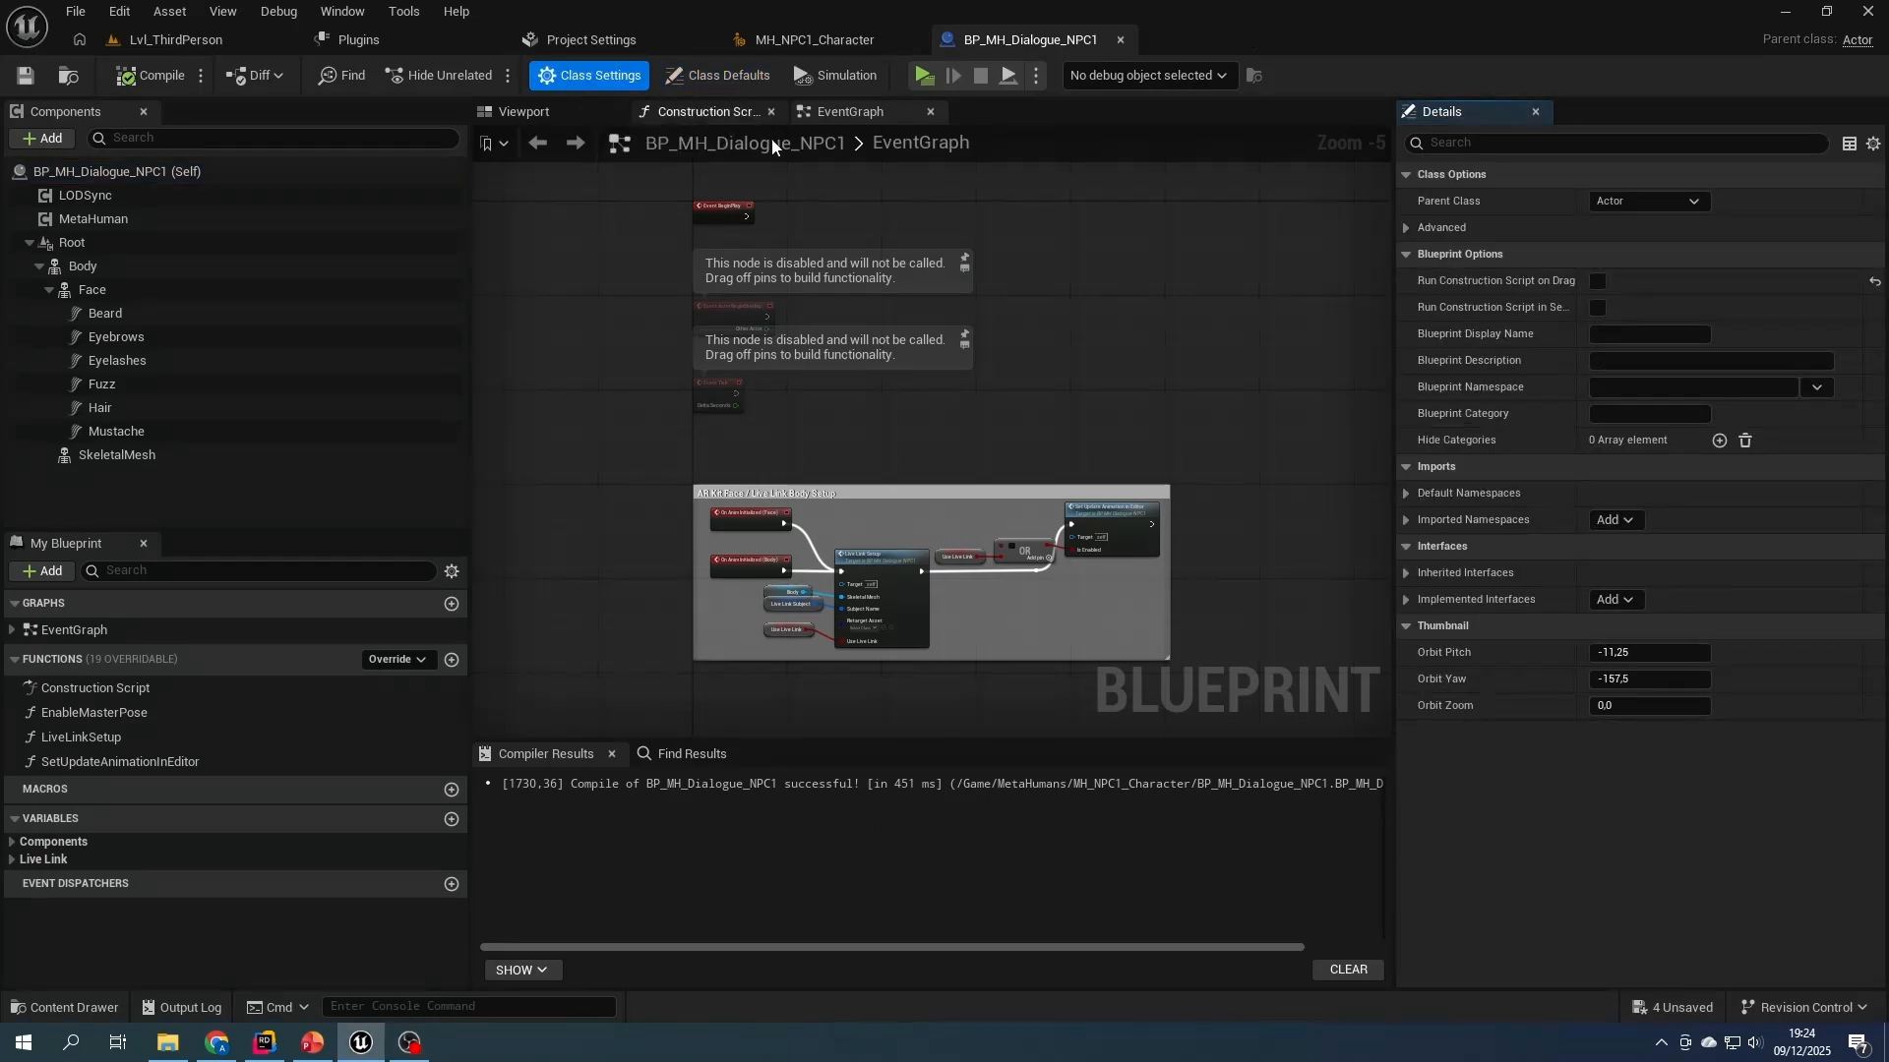
pyautogui.click(1621, 203)
pyautogui.write('charac')
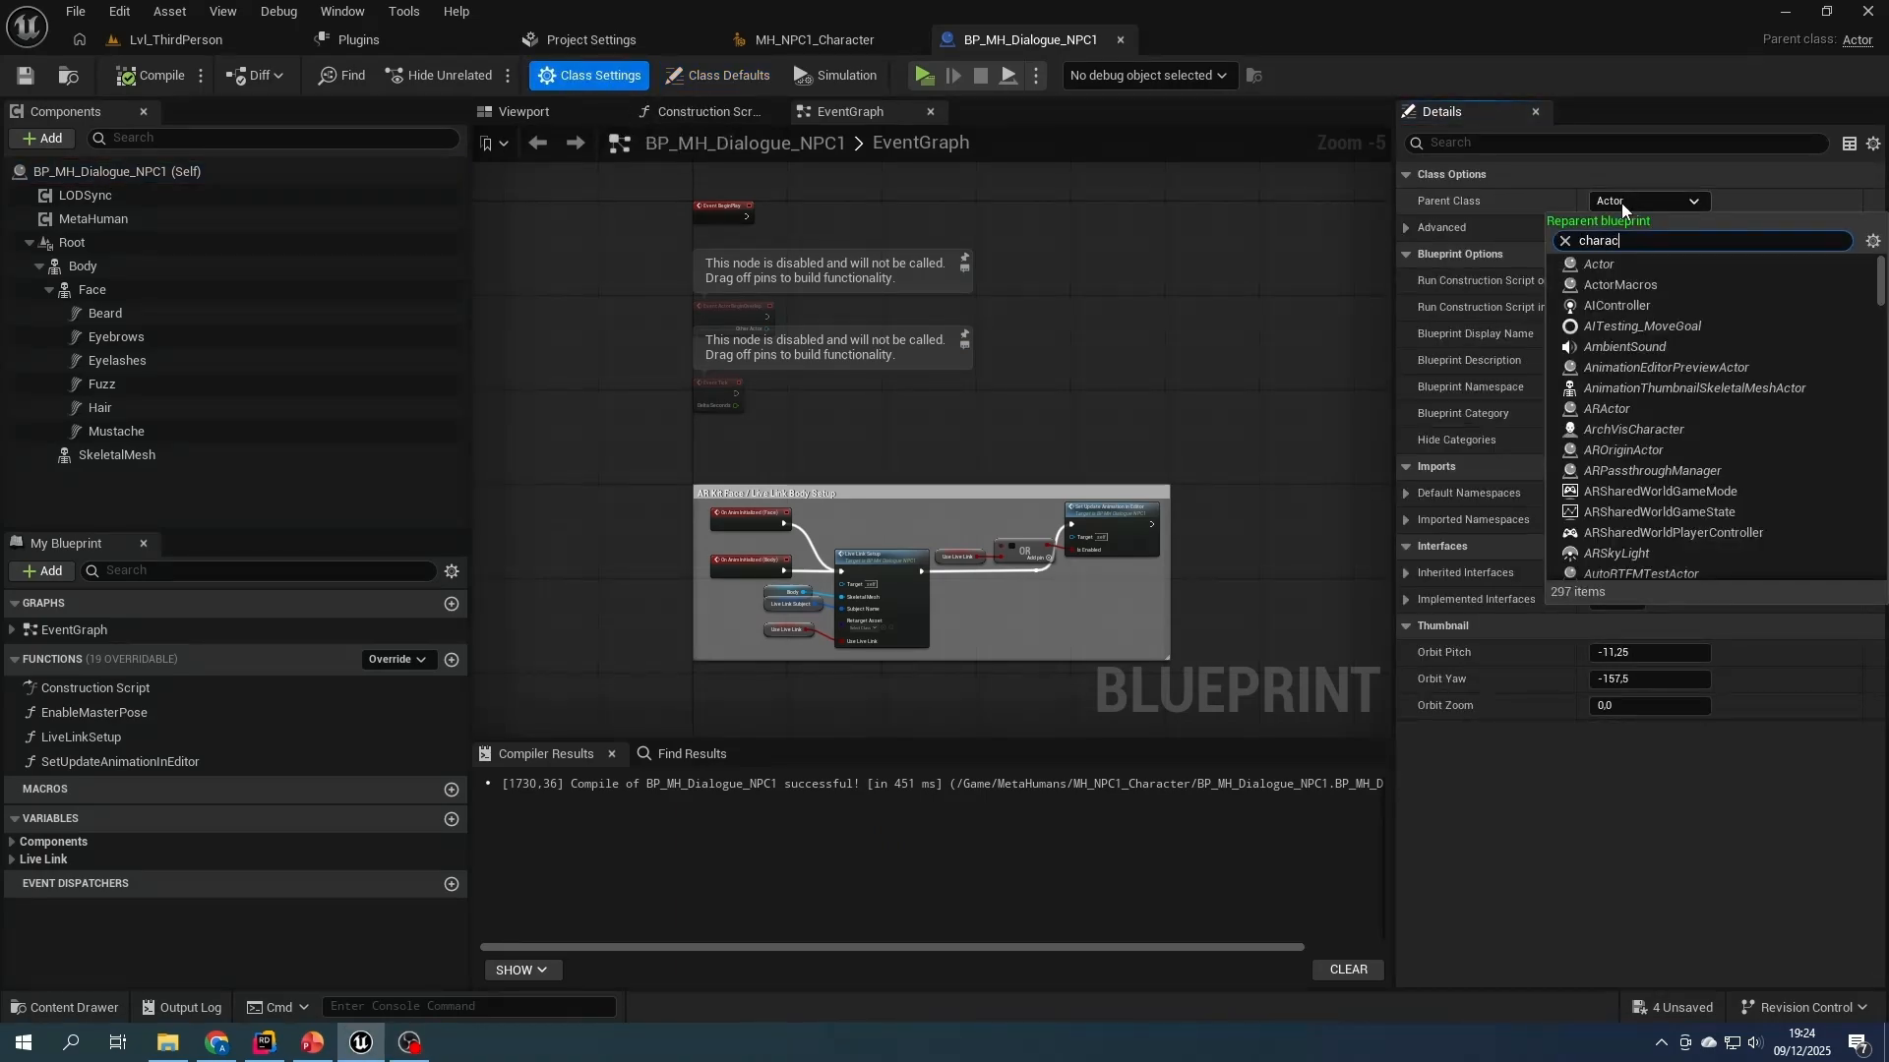
pyautogui.write('ter')
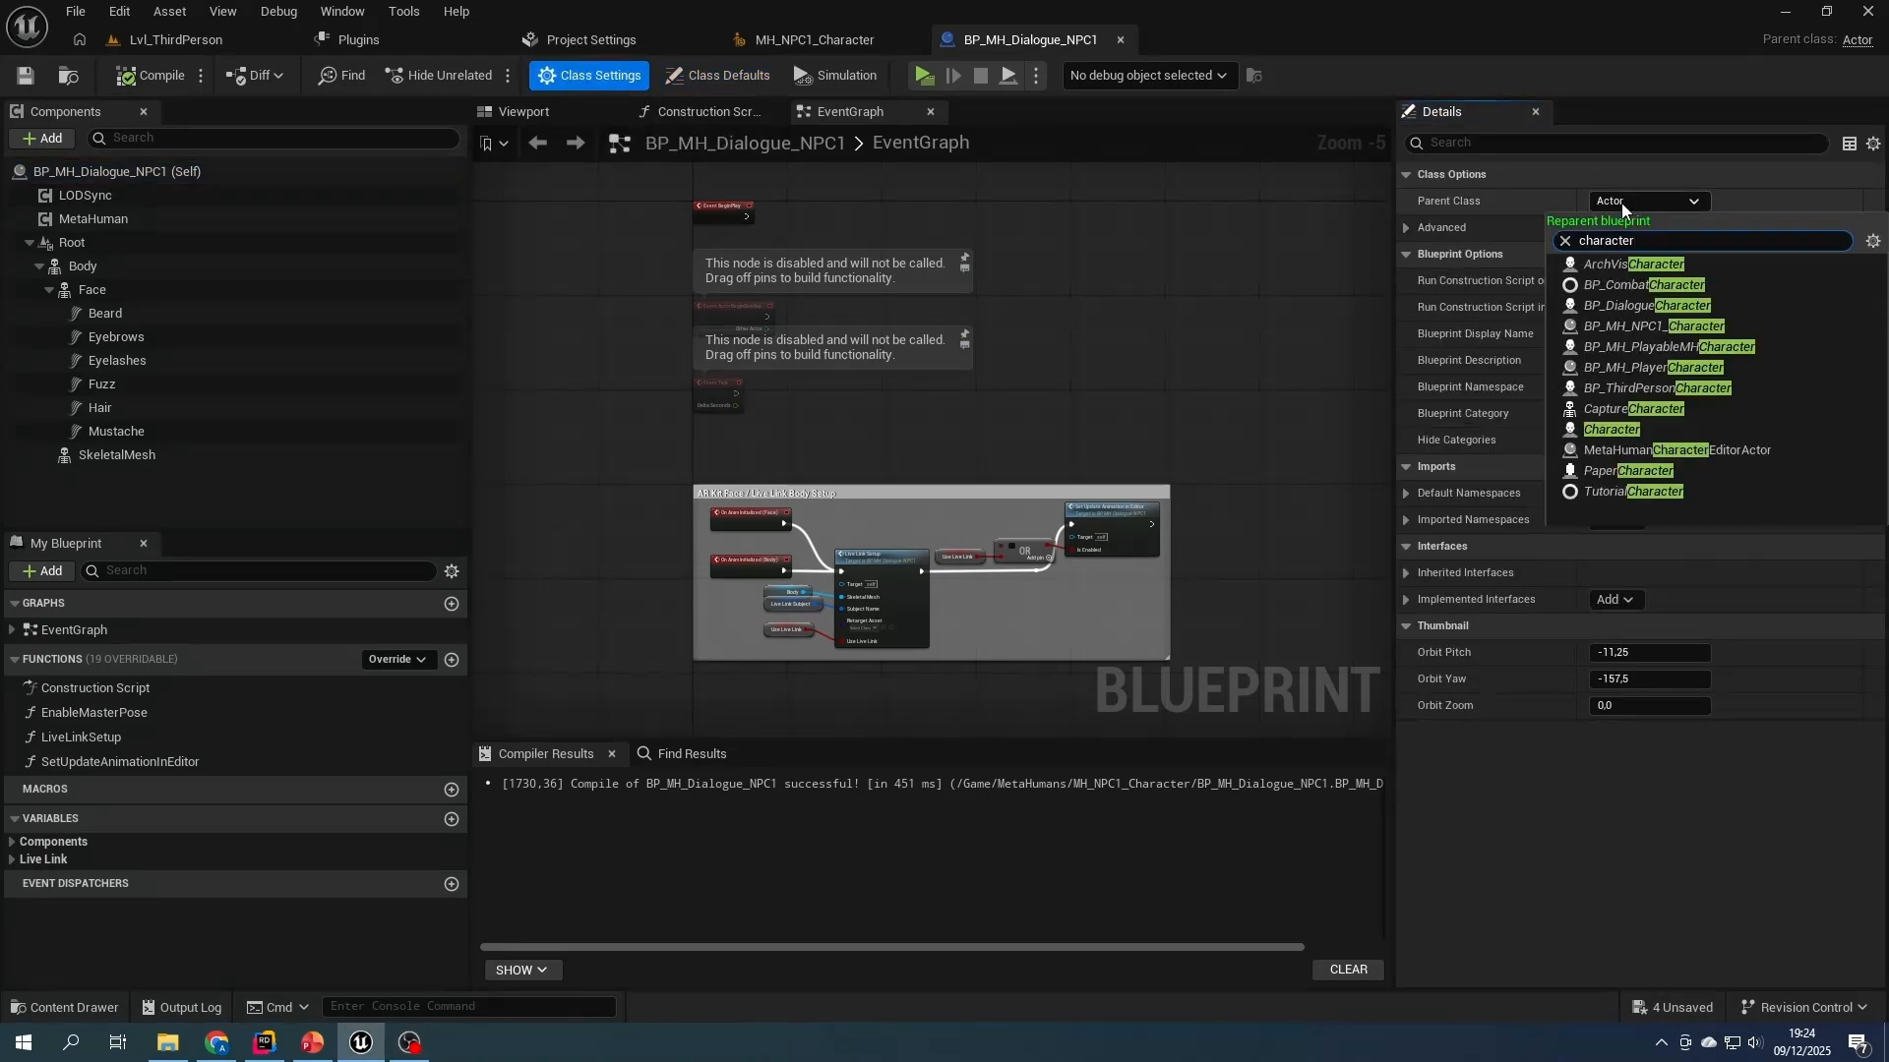
pyautogui.click(1601, 433)
pyautogui.click(91, 289)
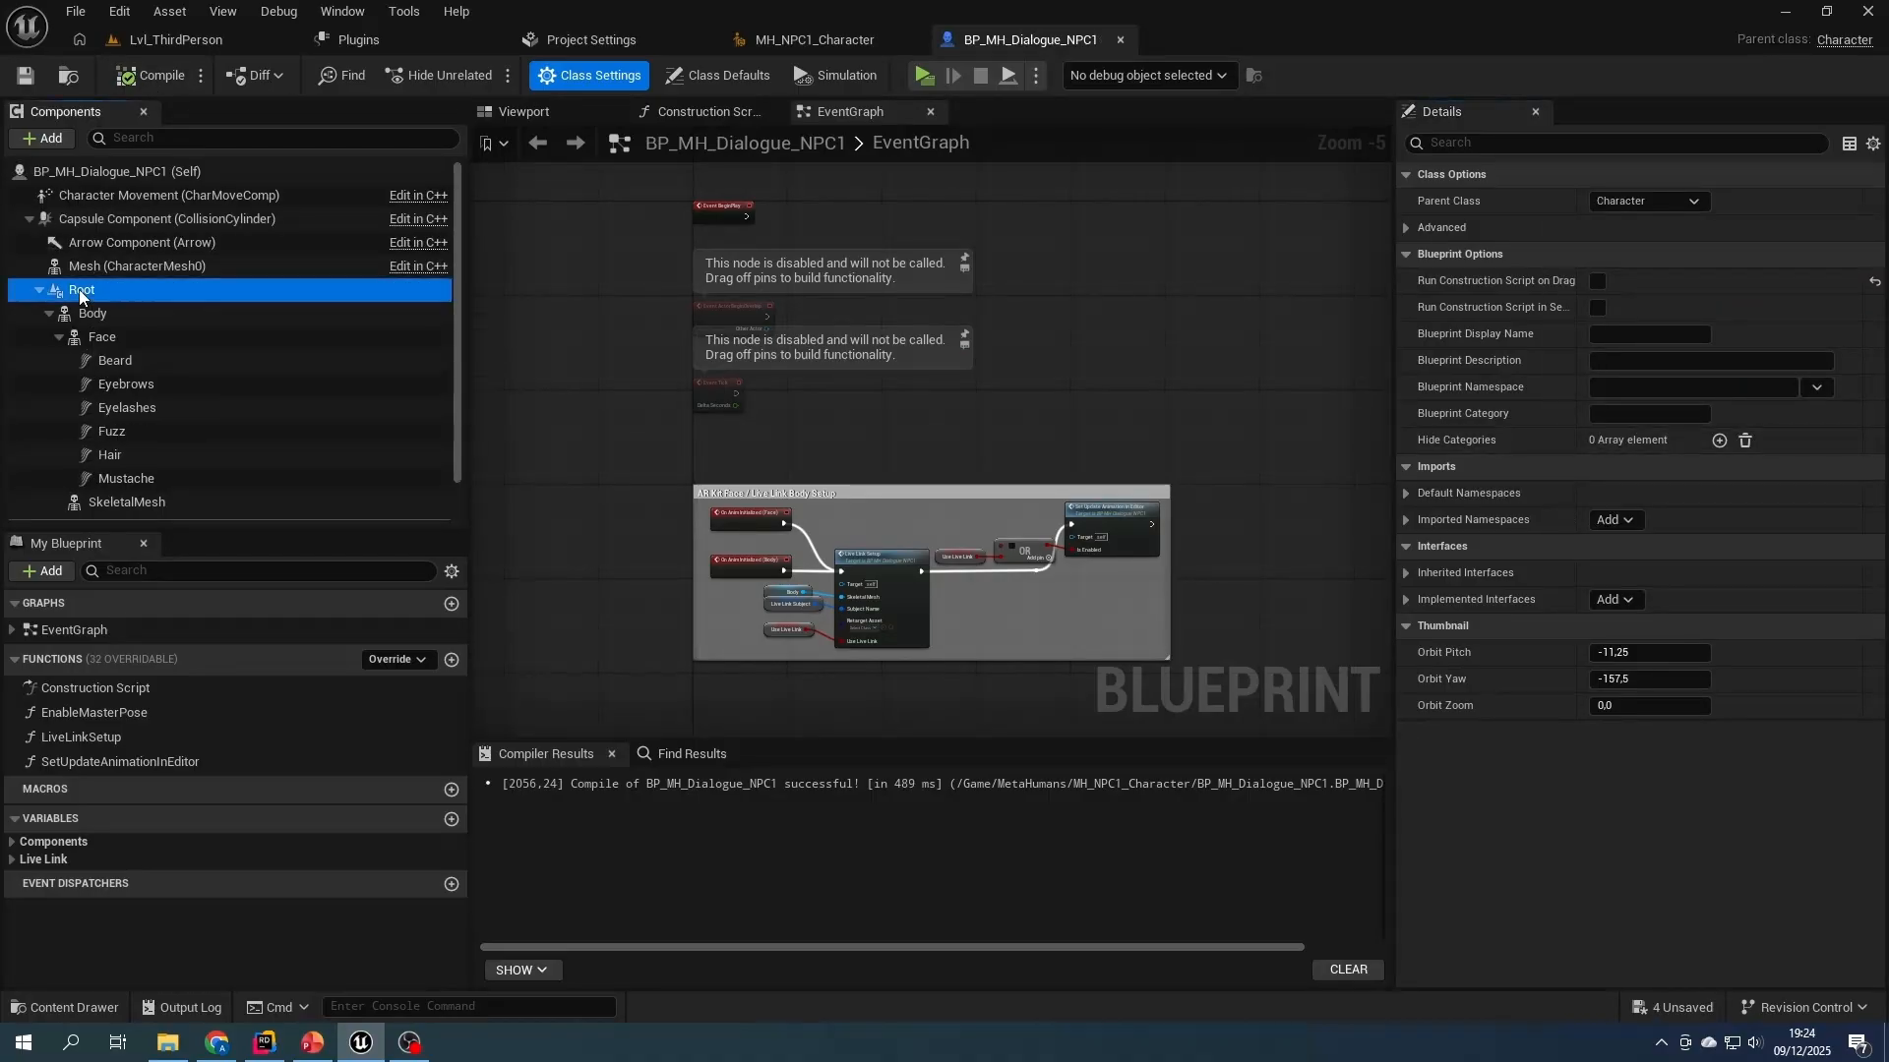
pyautogui.click(23, 76)
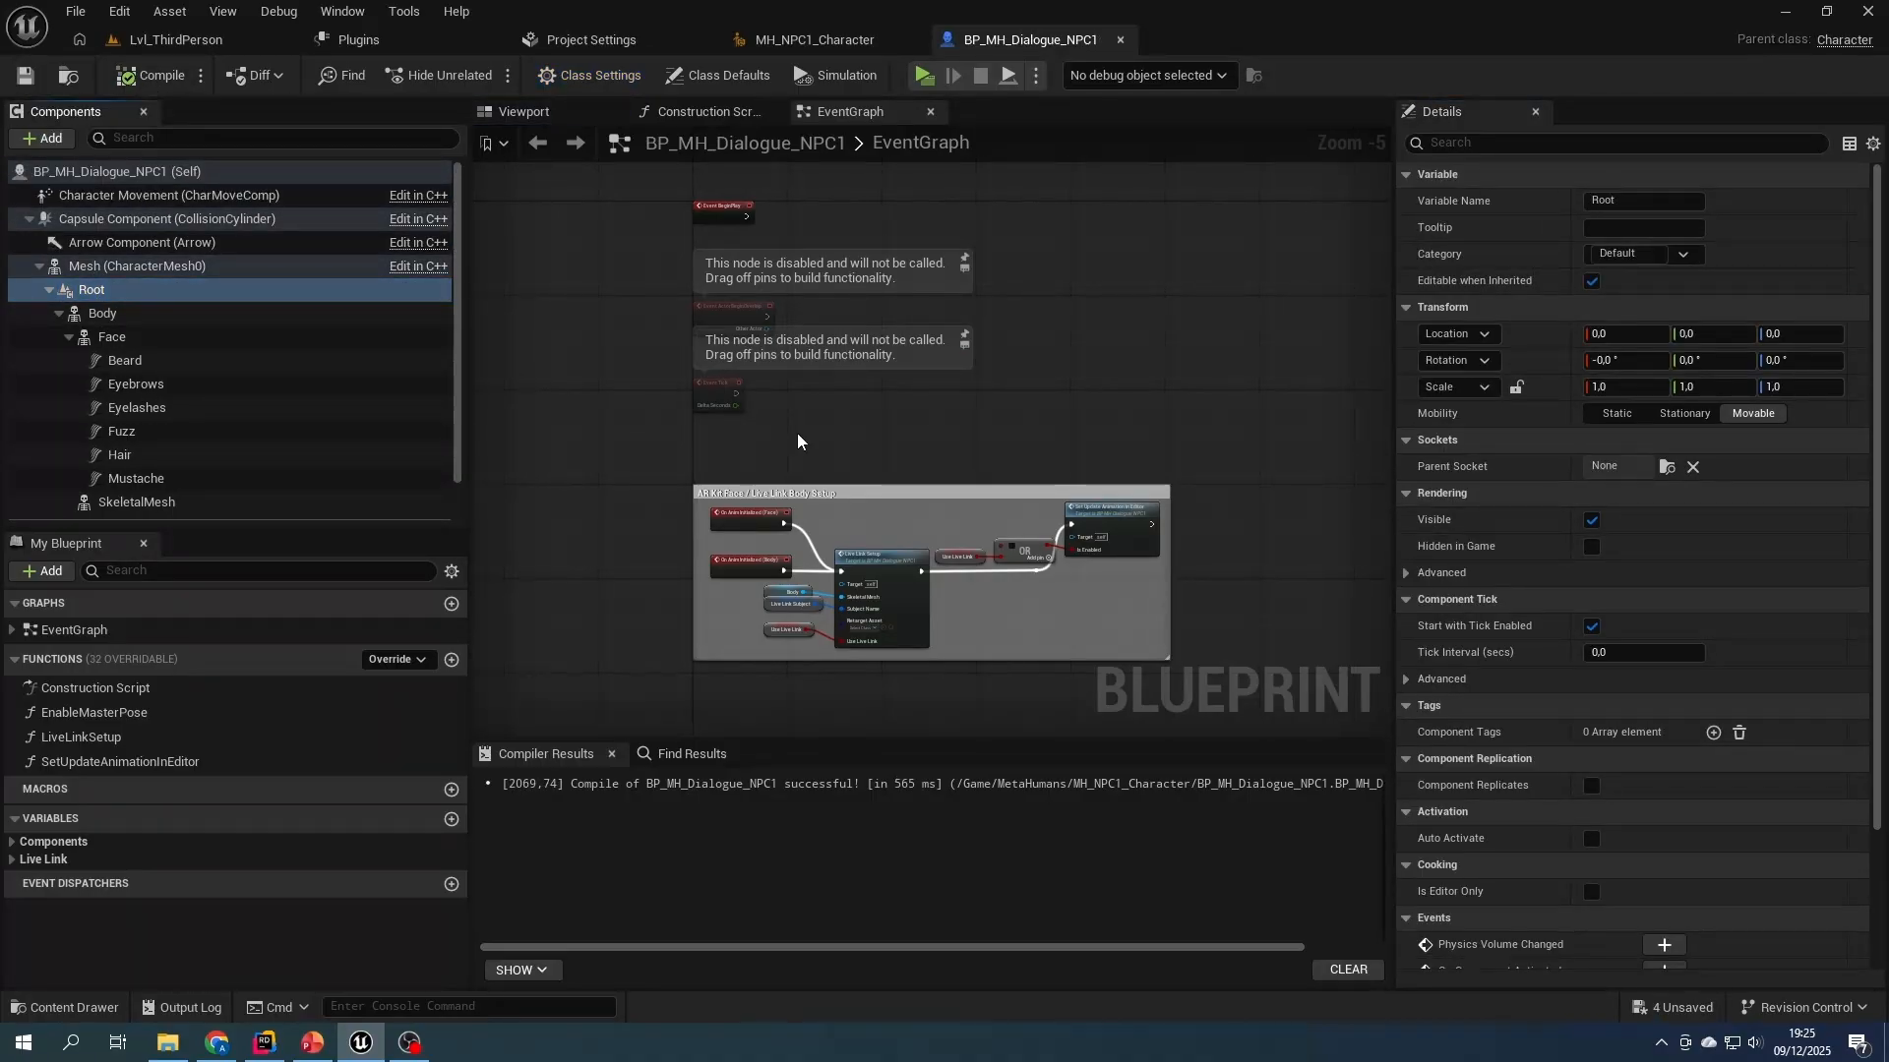
# - Create a new function named SetupAnimInstancesAndTags in the blueprint
pyautogui.click(43, 571)
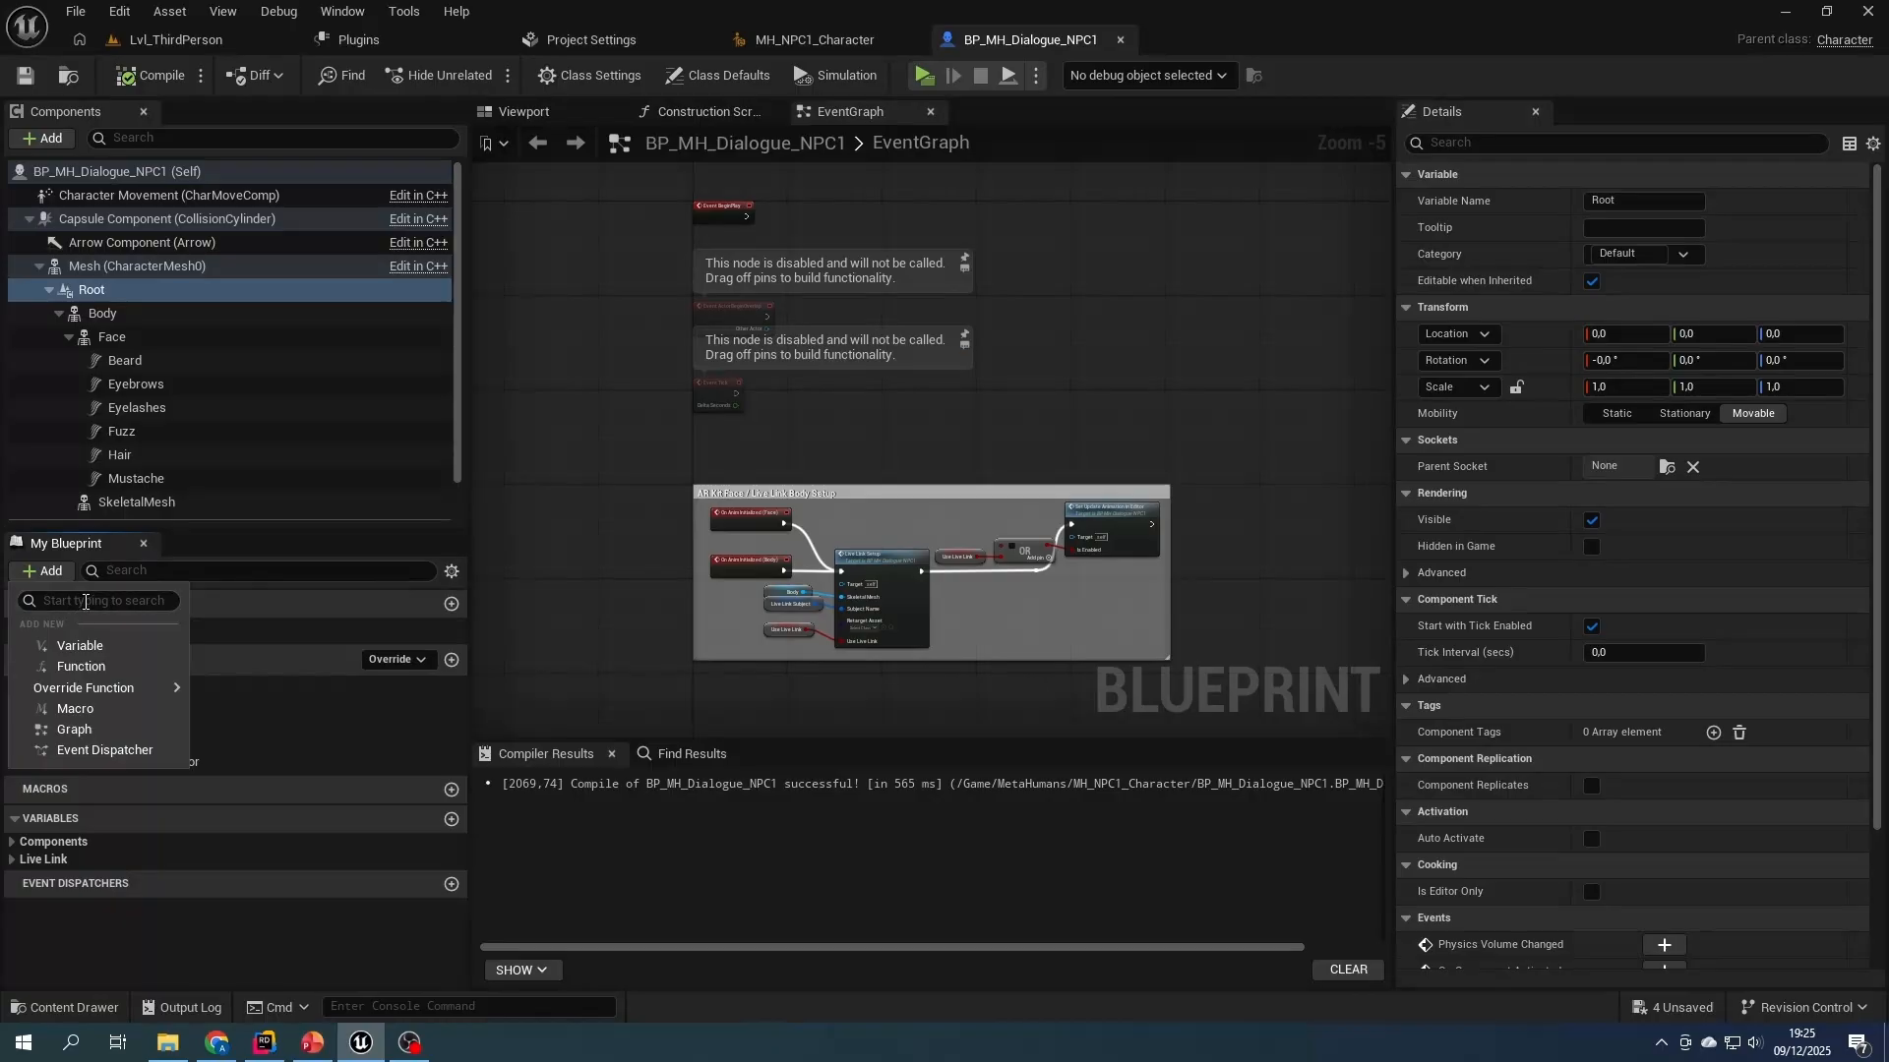
pyautogui.click(81, 666)
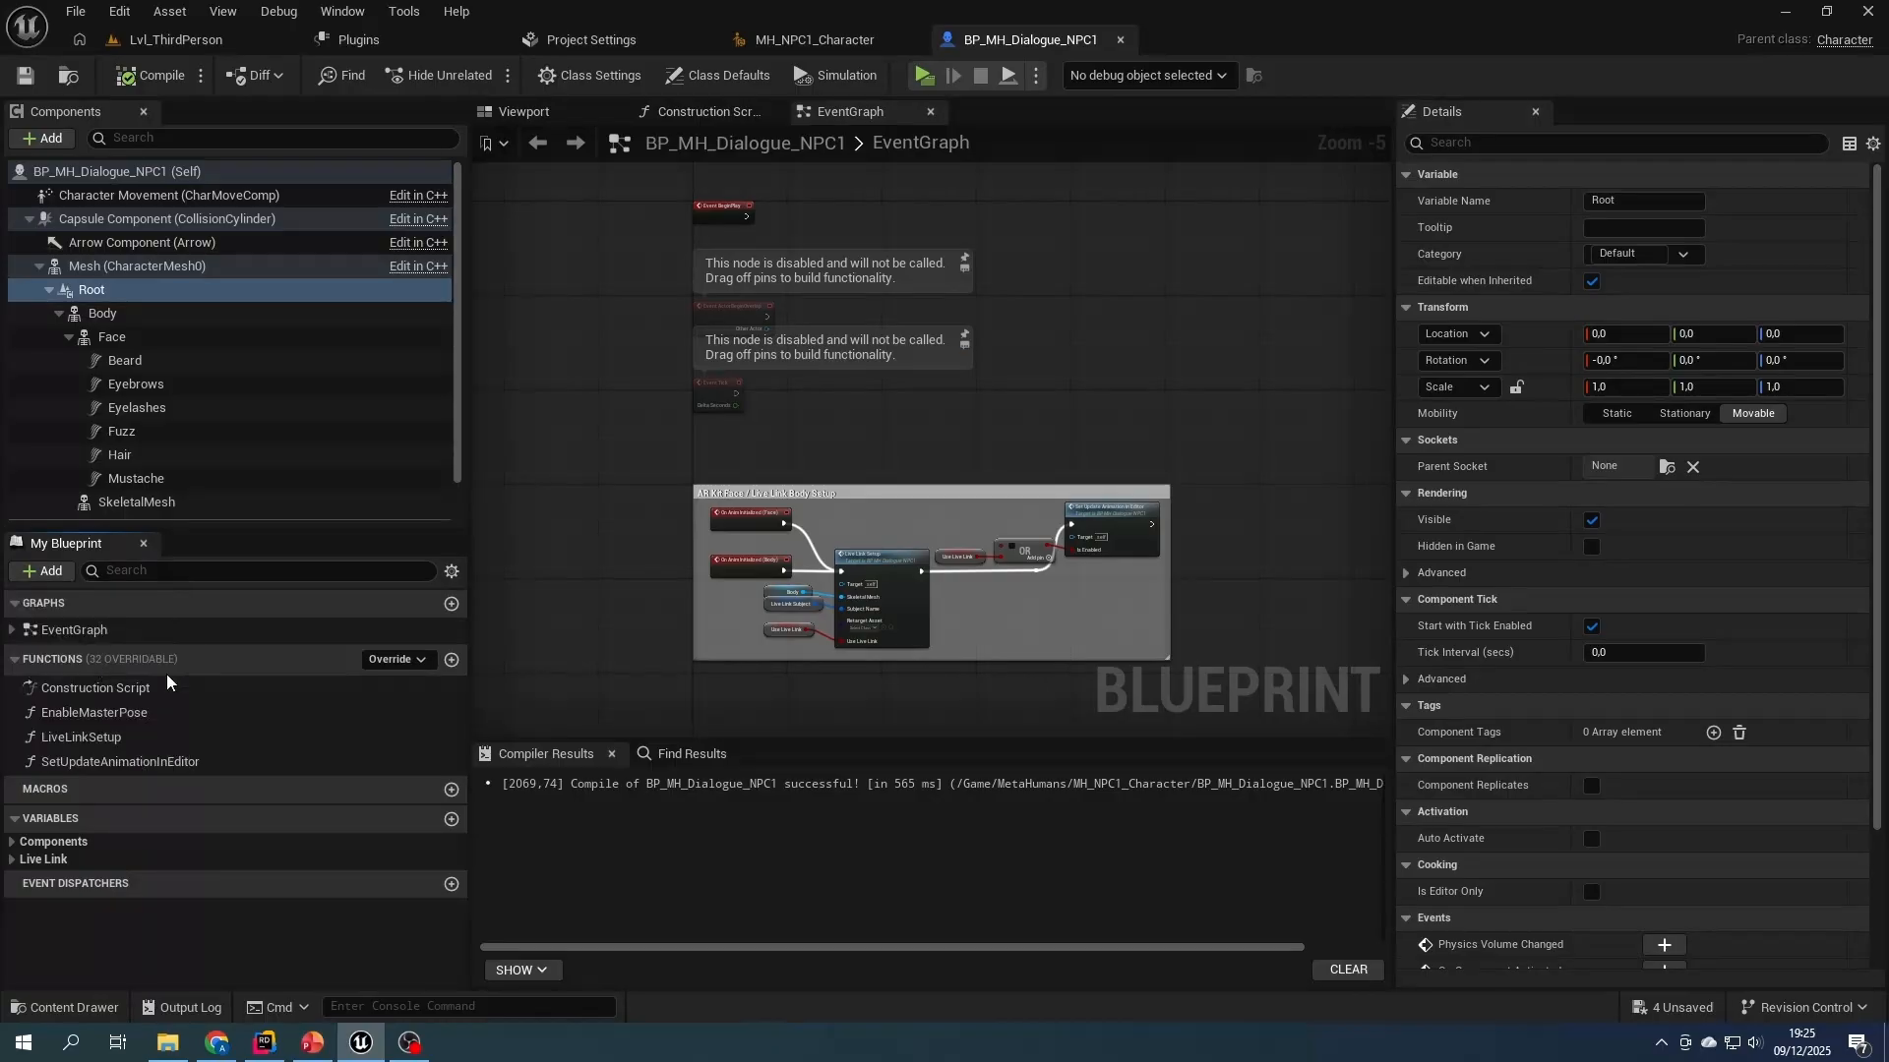
pyautogui.write('SetupAnimInstance')
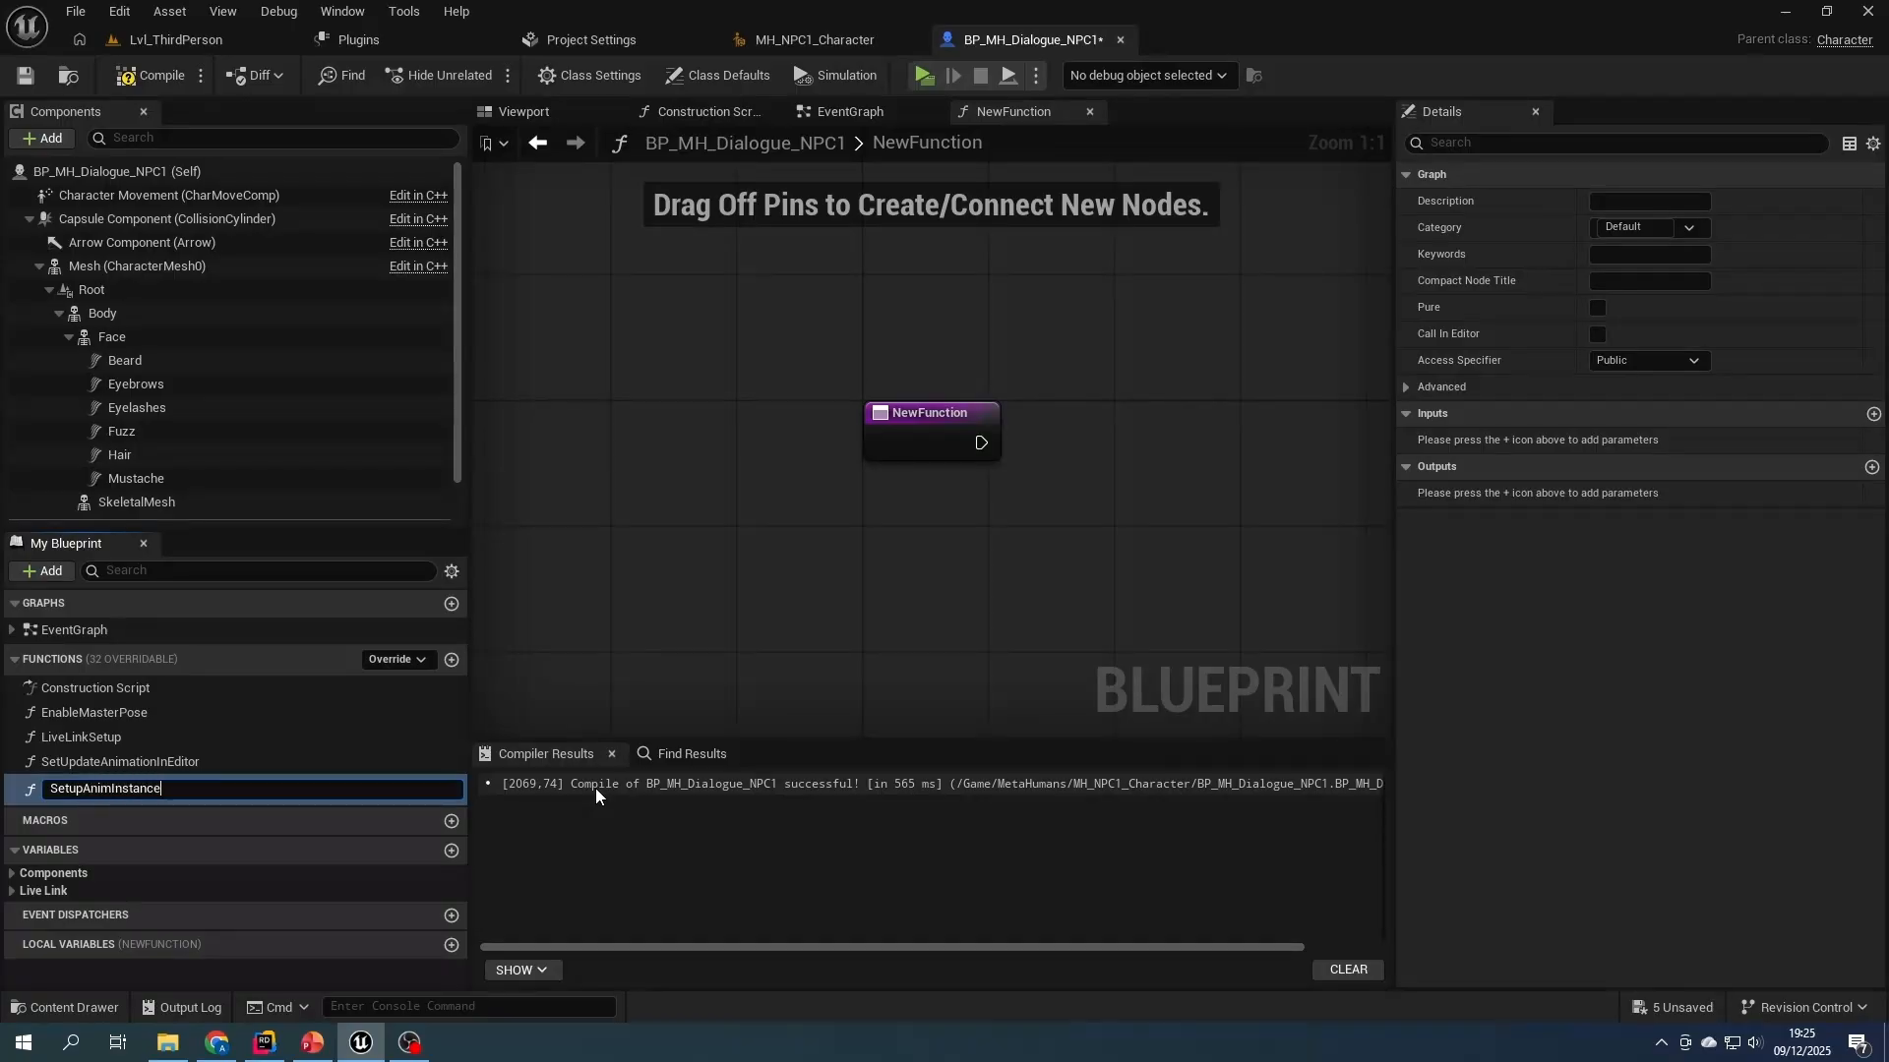
pyautogui.write('sAndTags')
pyautogui.press('Return')
# - Add a Head input of type Skeletal Mesh Component object reference to the SetupAnimInstancesAndTags function
pyautogui.moveTo(1147, 537); pyautogui.dragTo(833, 479, button='right')
pyautogui.click(677, 378)
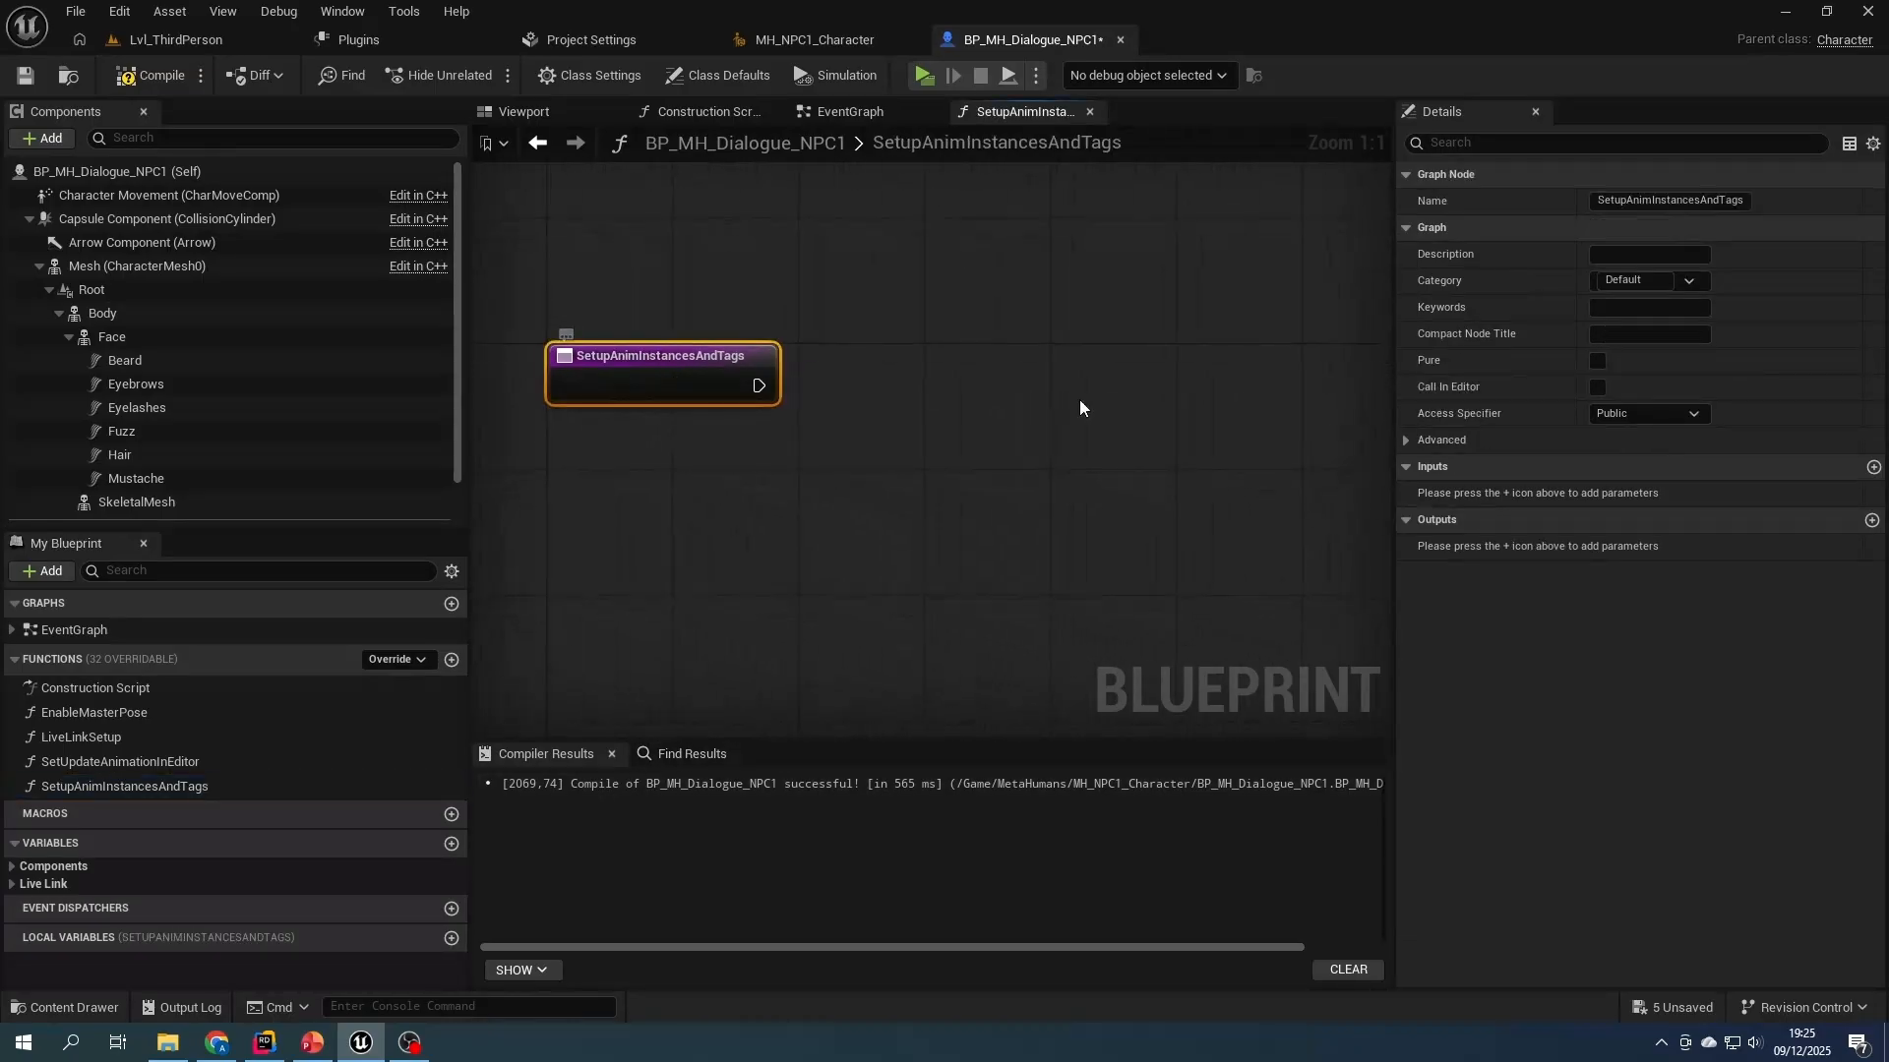
pyautogui.click(1873, 467)
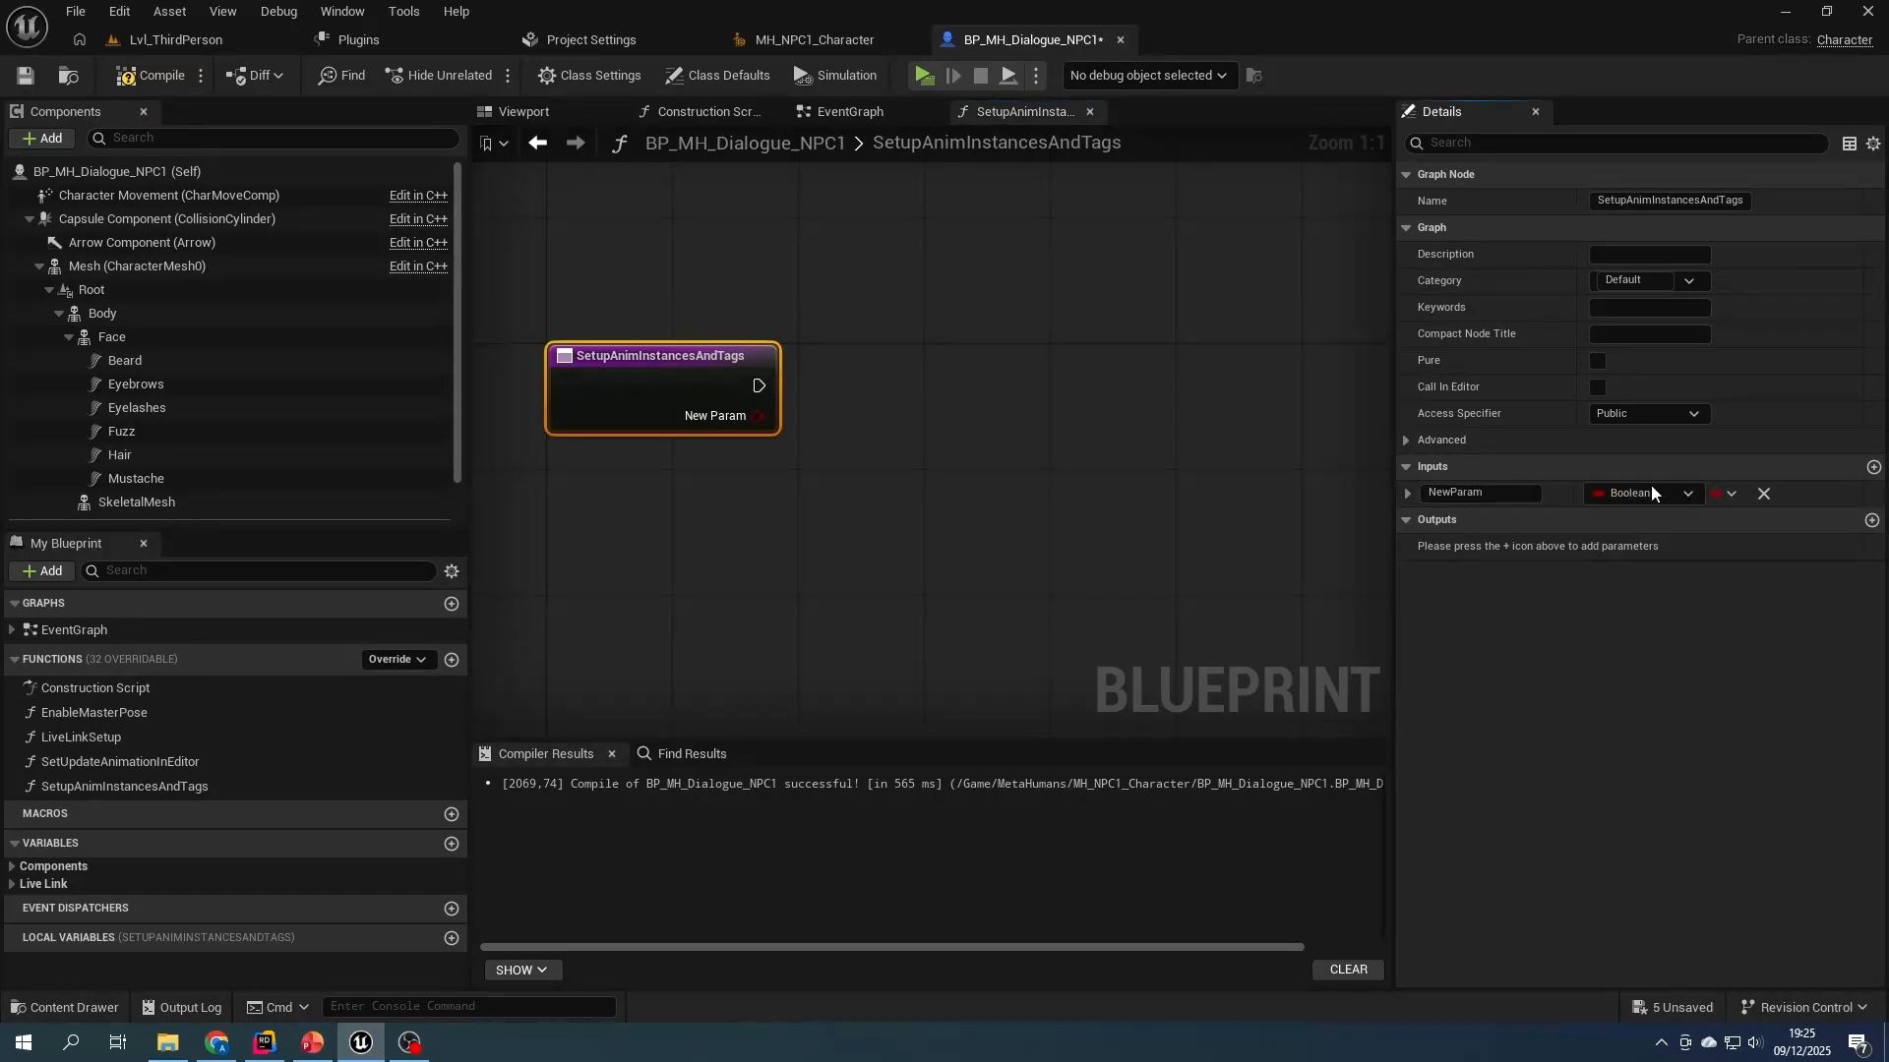
pyautogui.click(1636, 493)
pyautogui.write('skeletalme')
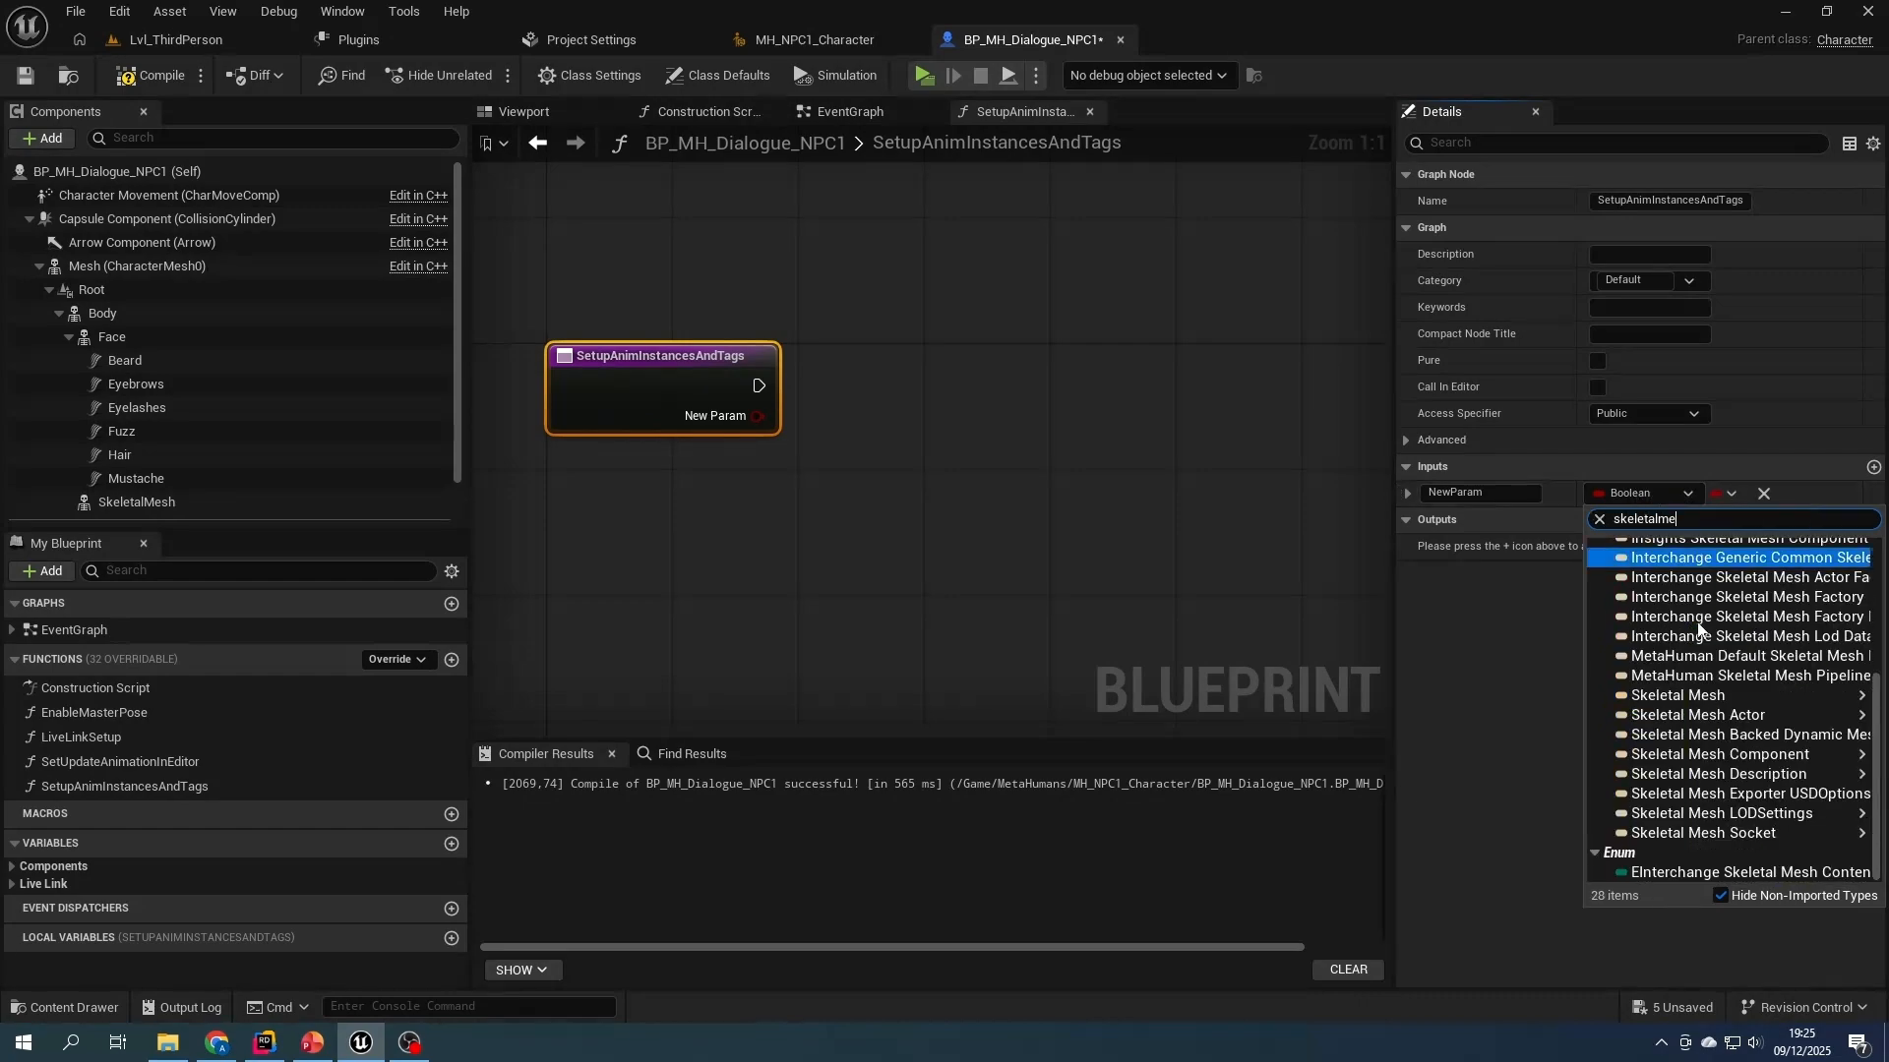
pyautogui.click(1688, 757)
pyautogui.moveTo(1505, 494); pyautogui.dragTo(1366, 487)
pyautogui.write('Head')
pyautogui.press('Return')
# - Add a second Skeletal Mesh Component input named Body to the function, and compile and save the blueprint
pyautogui.click(1874, 467)
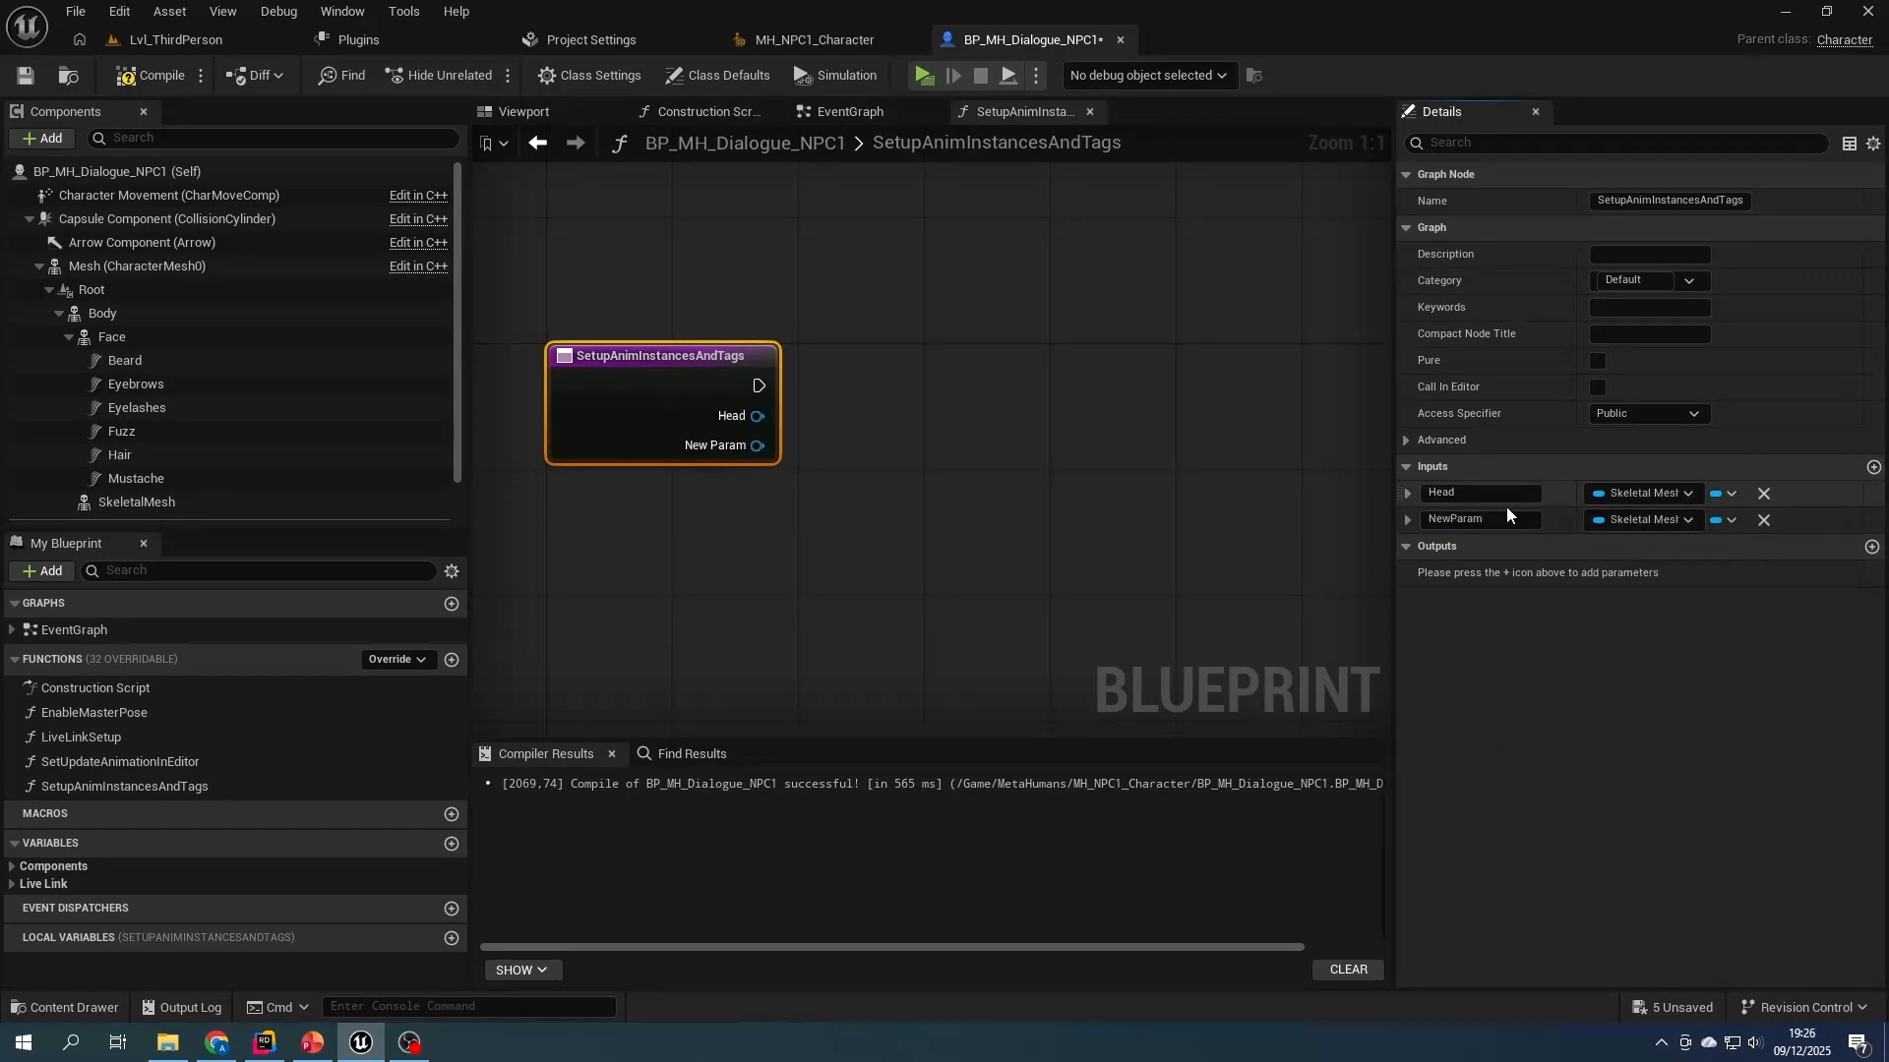
pyautogui.write('Body')
pyautogui.press('Return')
pyautogui.click(155, 81)
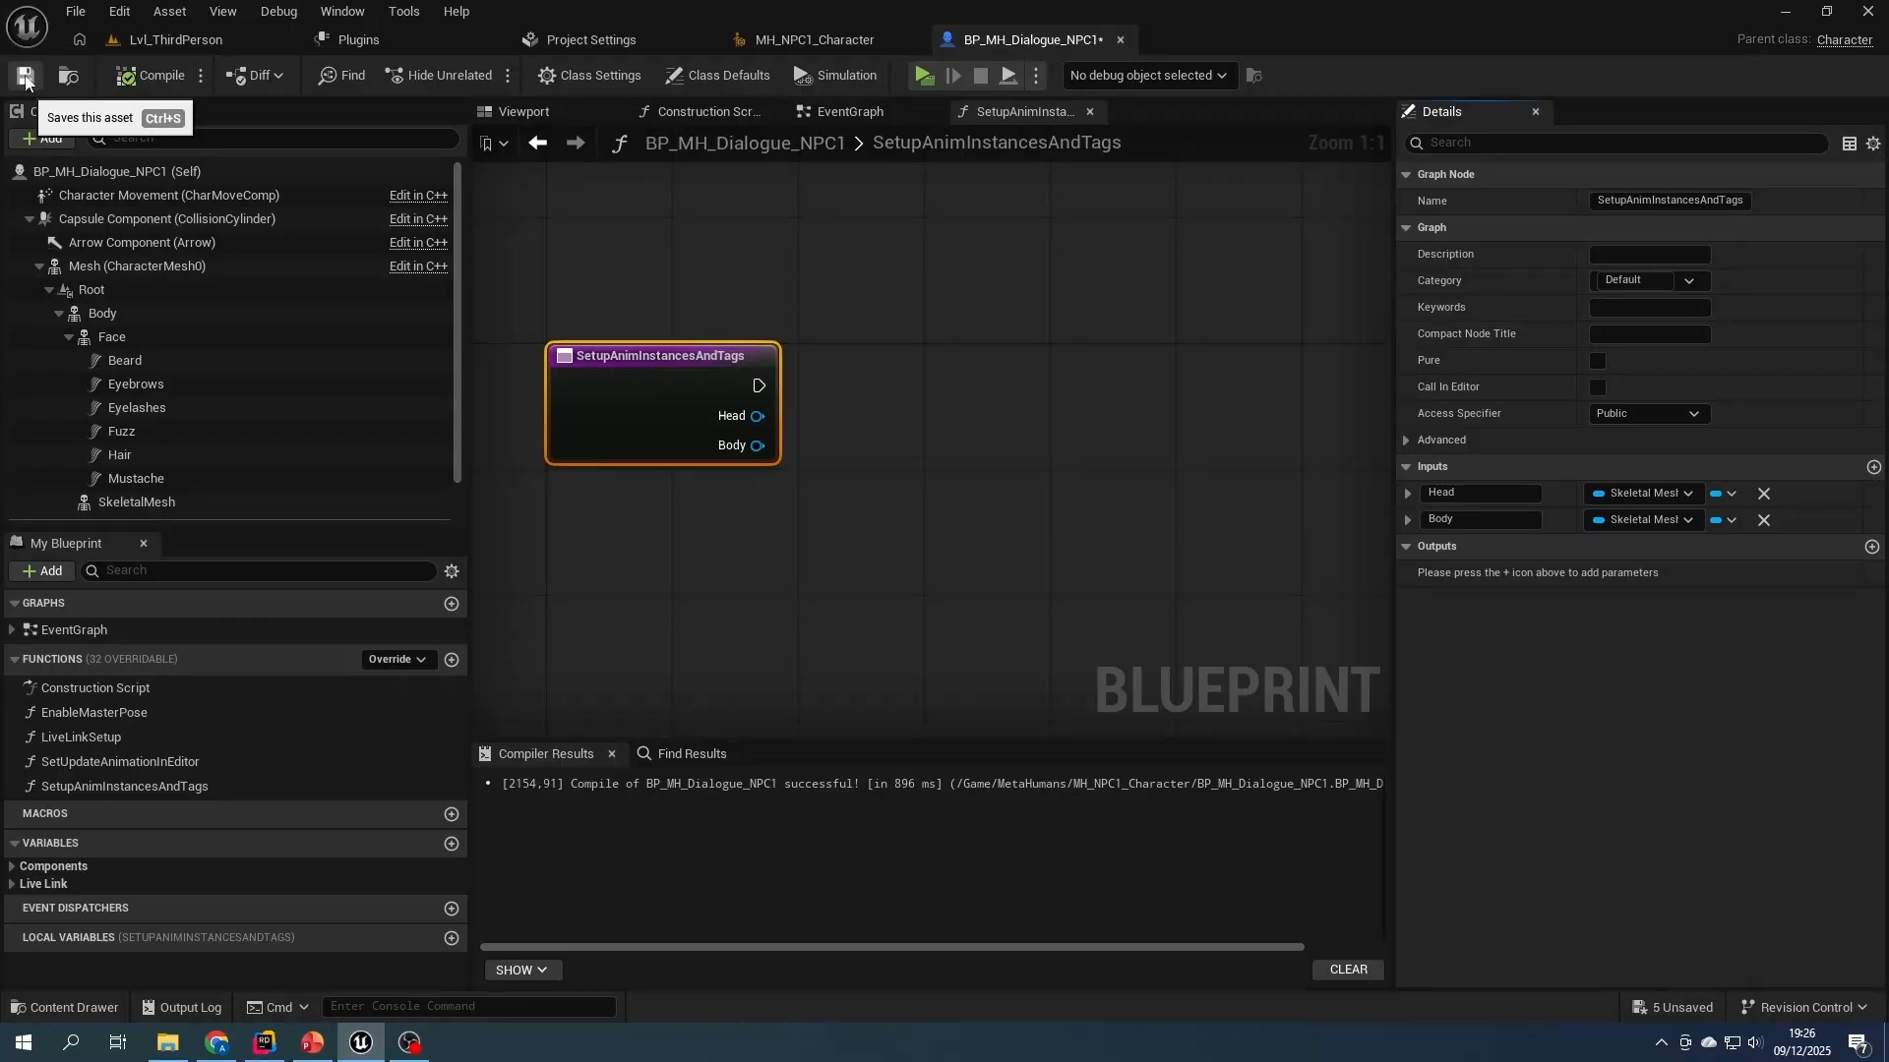
# - Get the Head input's Component Tags and add the unique tag Head to them, executed through Sequence nodes
pyautogui.moveTo(901, 422); pyautogui.dragTo(799, 422, button='right')
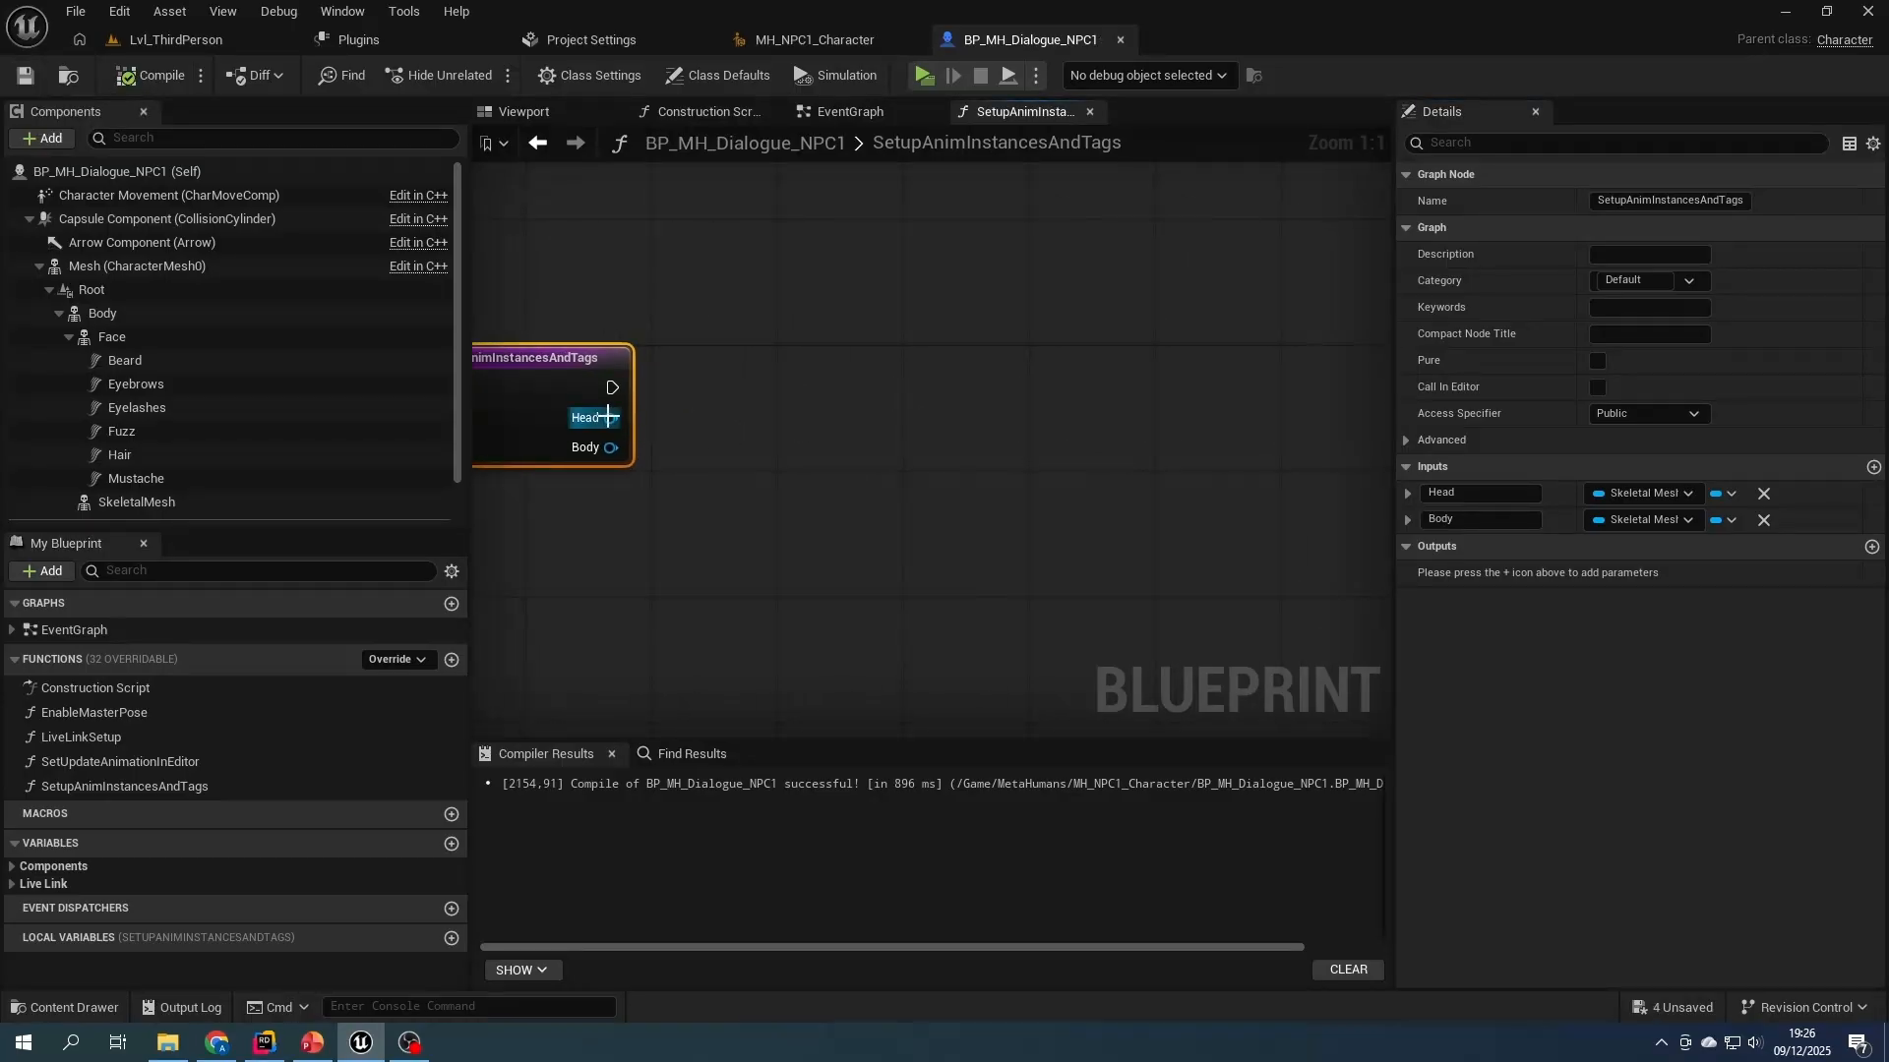
pyautogui.moveTo(610, 417); pyautogui.dragTo(734, 419)
pyautogui.write('t')
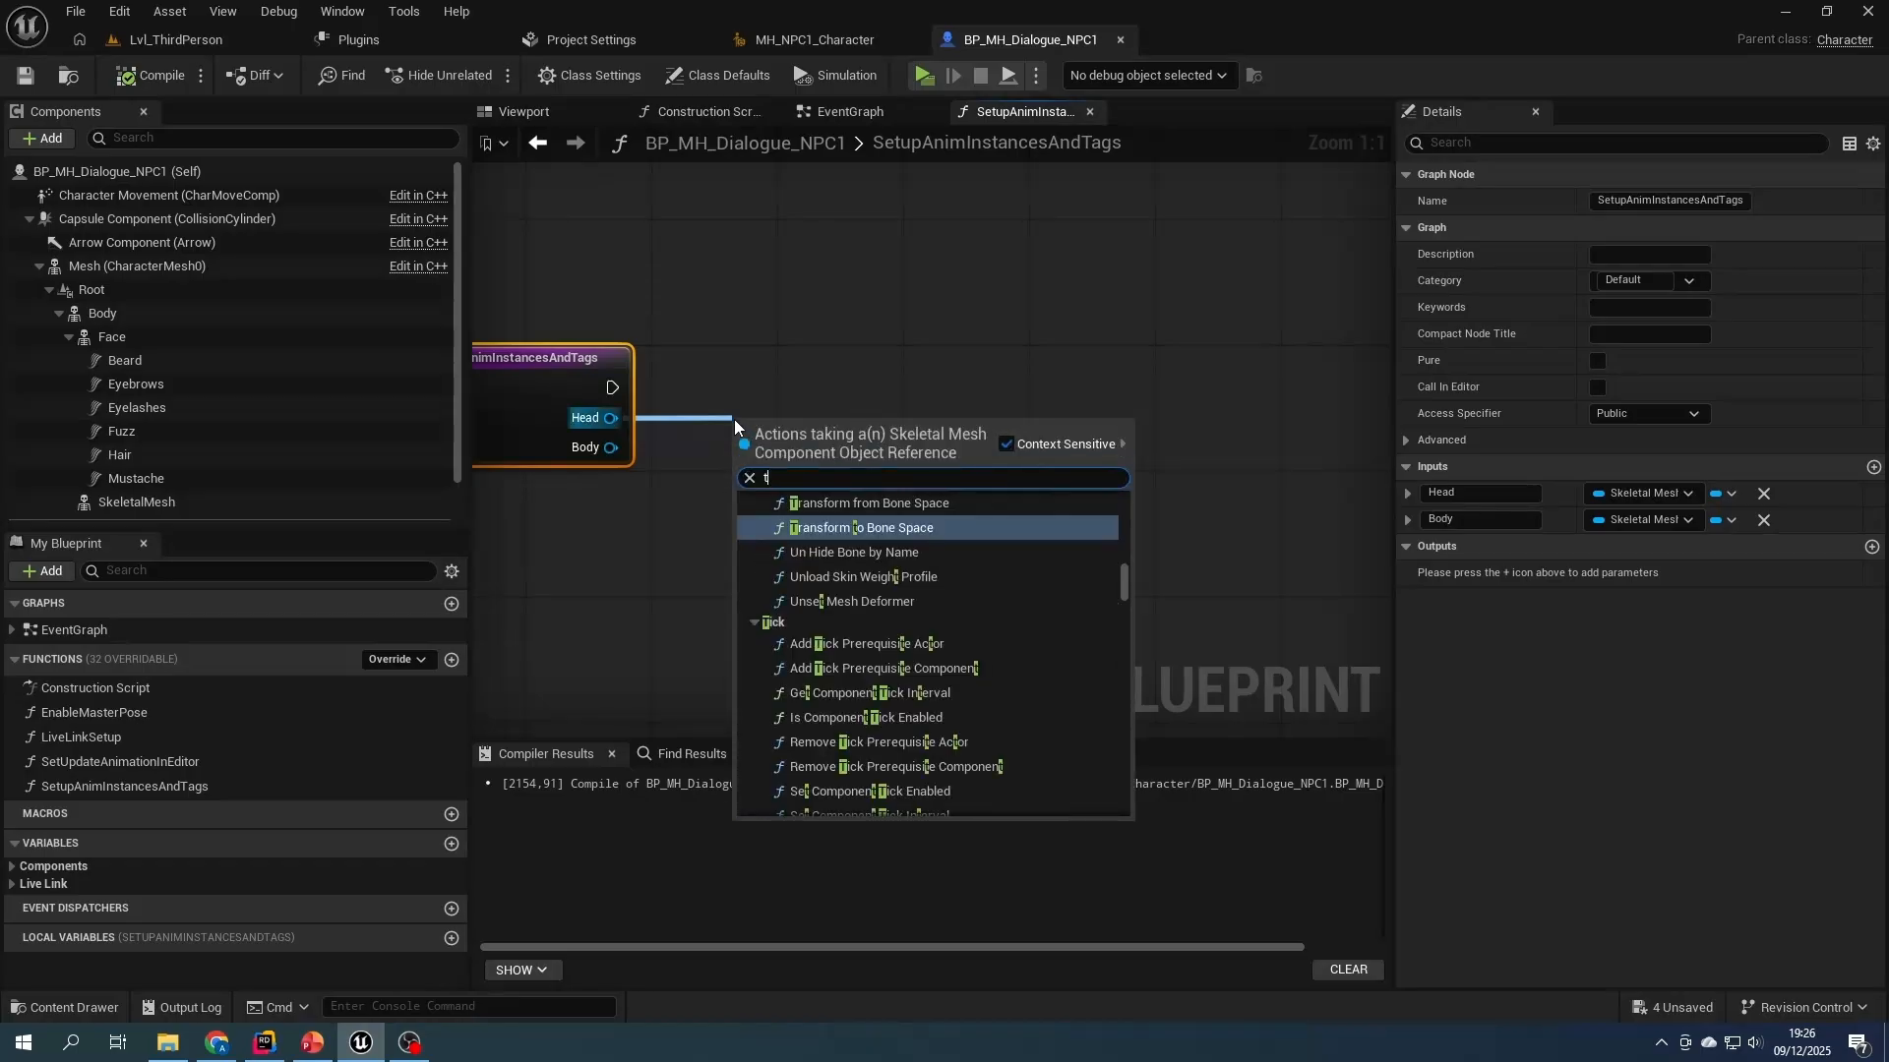
pyautogui.write('ags')
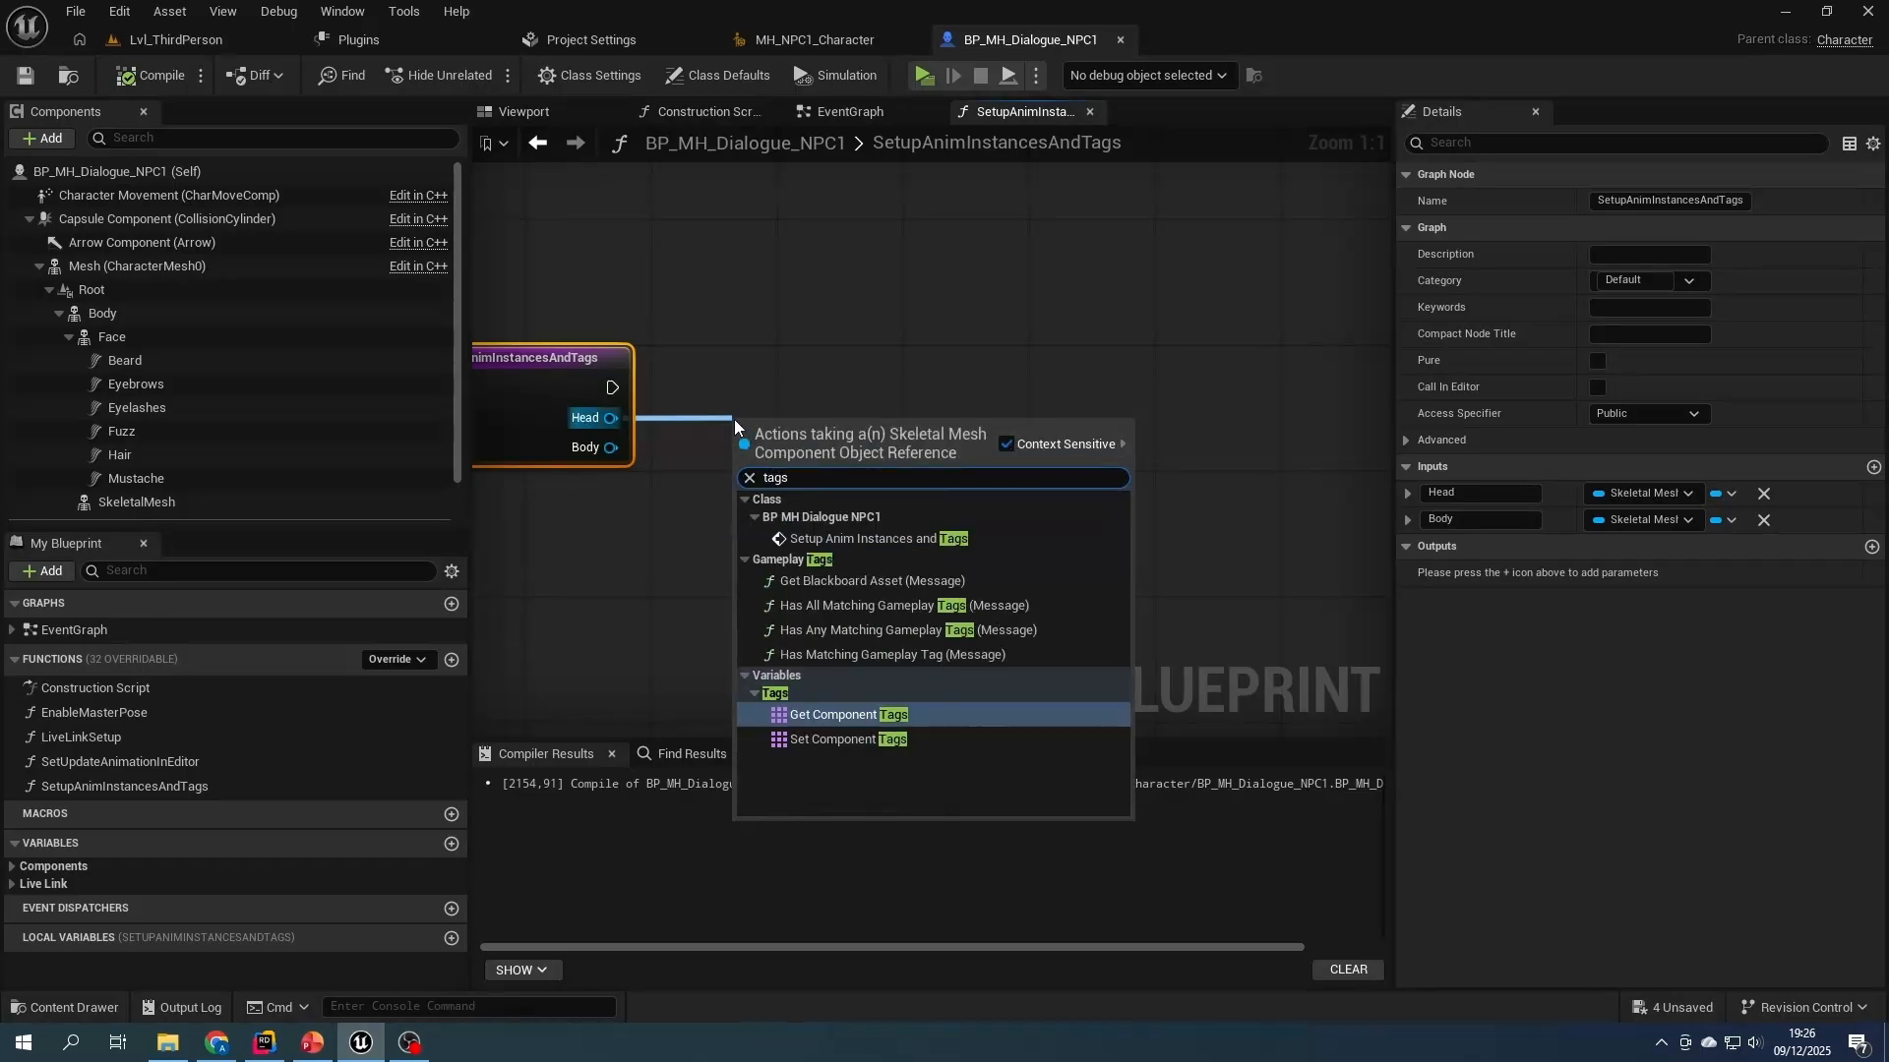
pyautogui.click(848, 714)
pyautogui.moveTo(940, 426); pyautogui.dragTo(1013, 428)
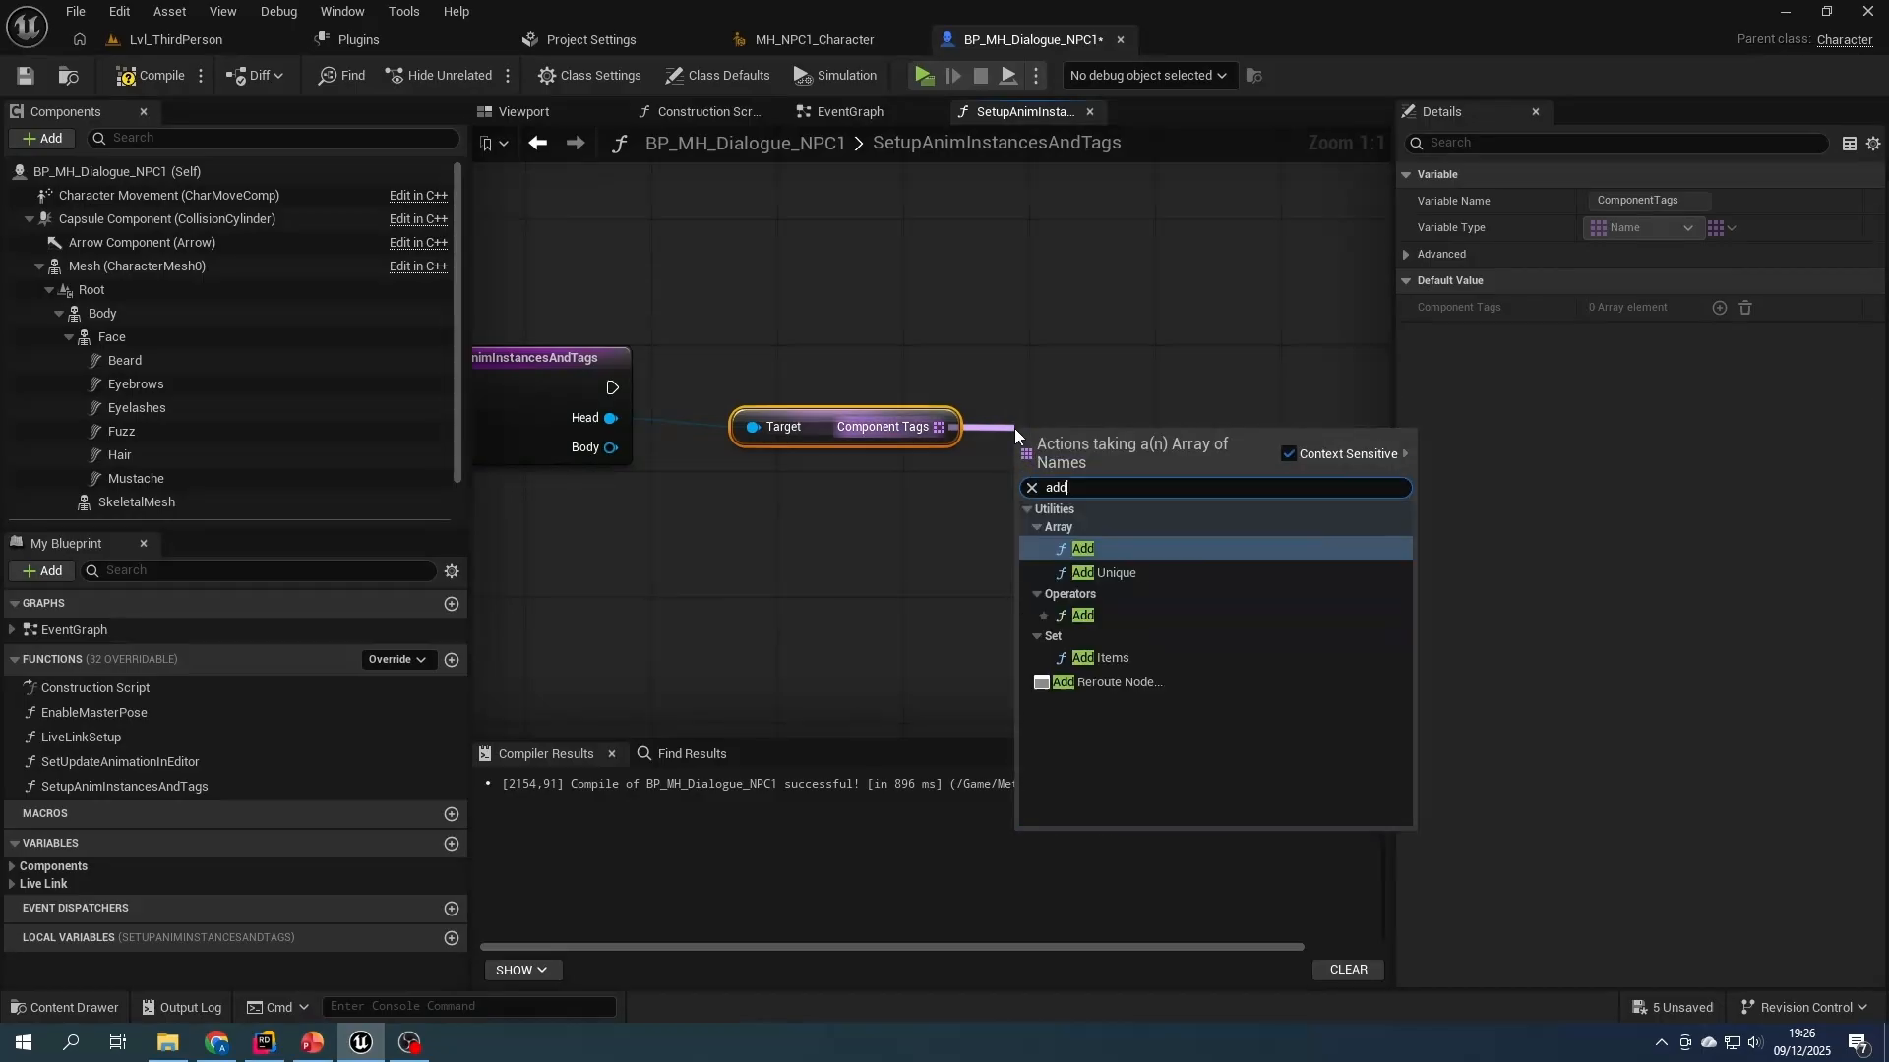
pyautogui.rightClick(784, 349)
pyautogui.write('seq')
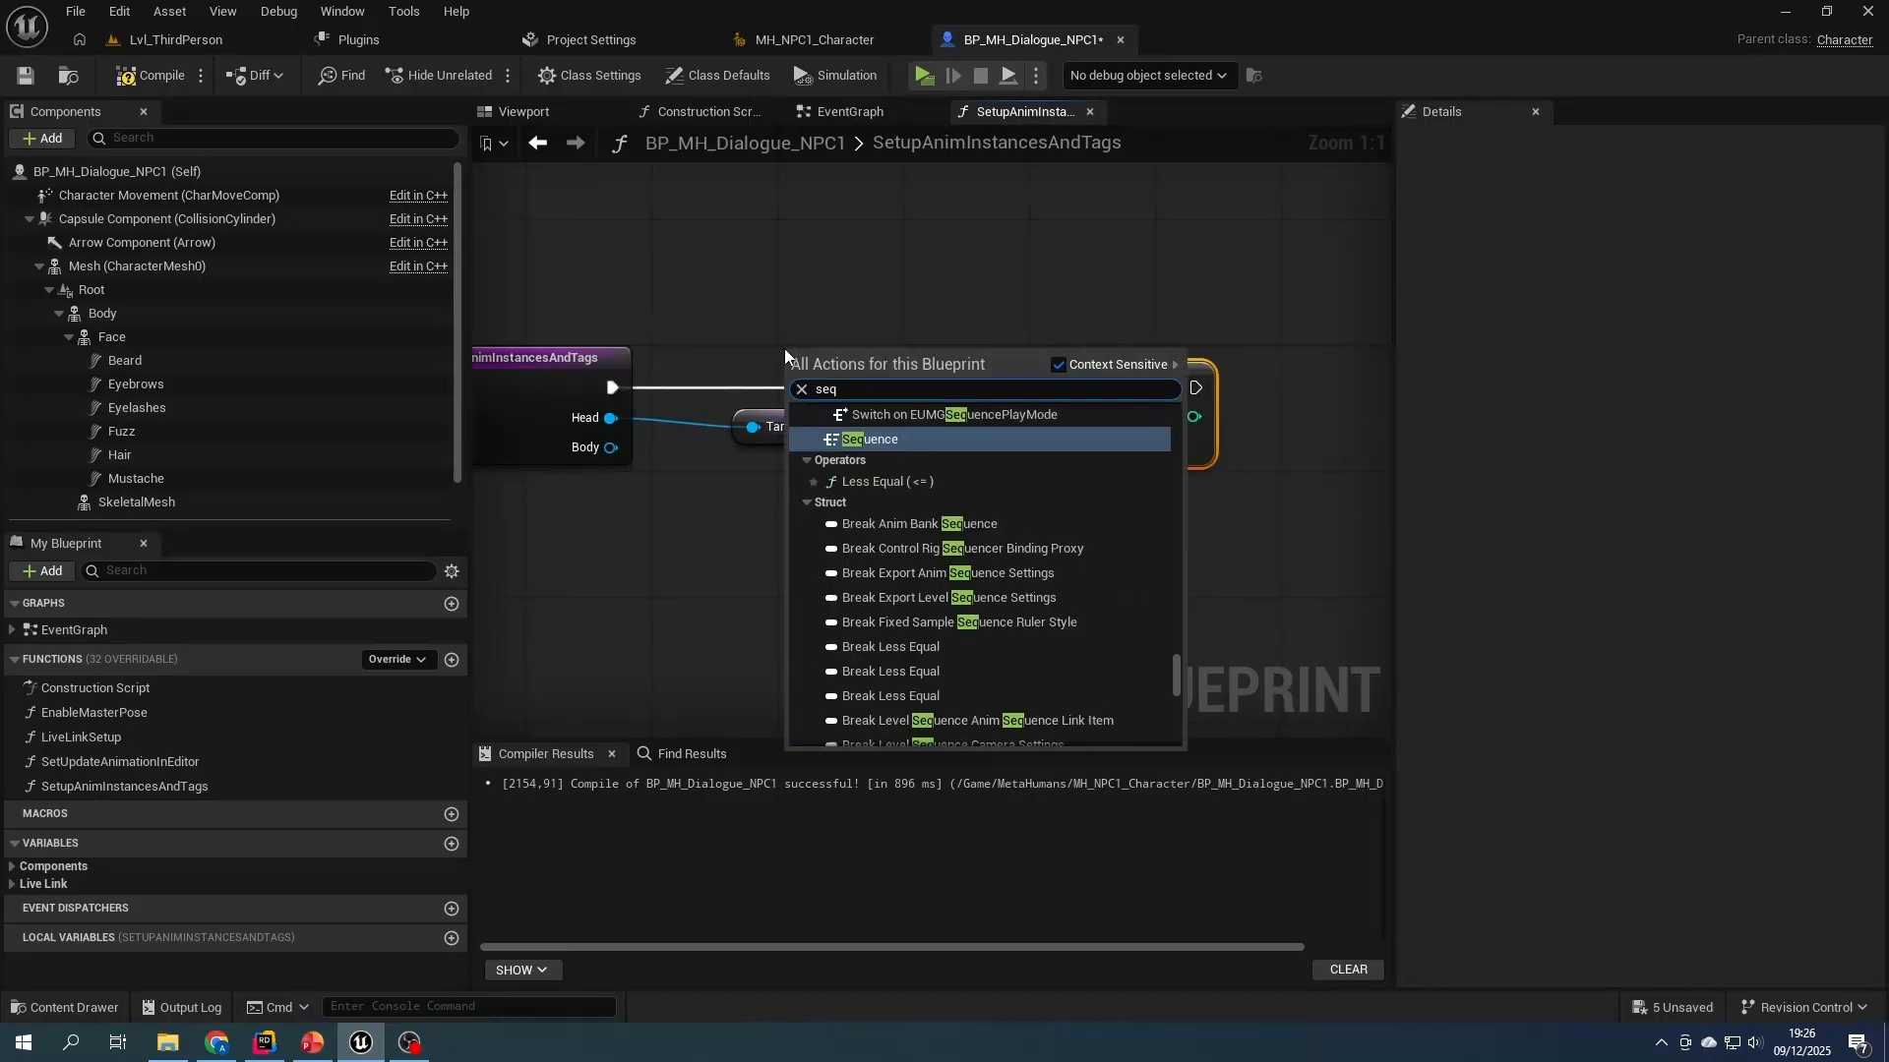
pyautogui.press('Return')
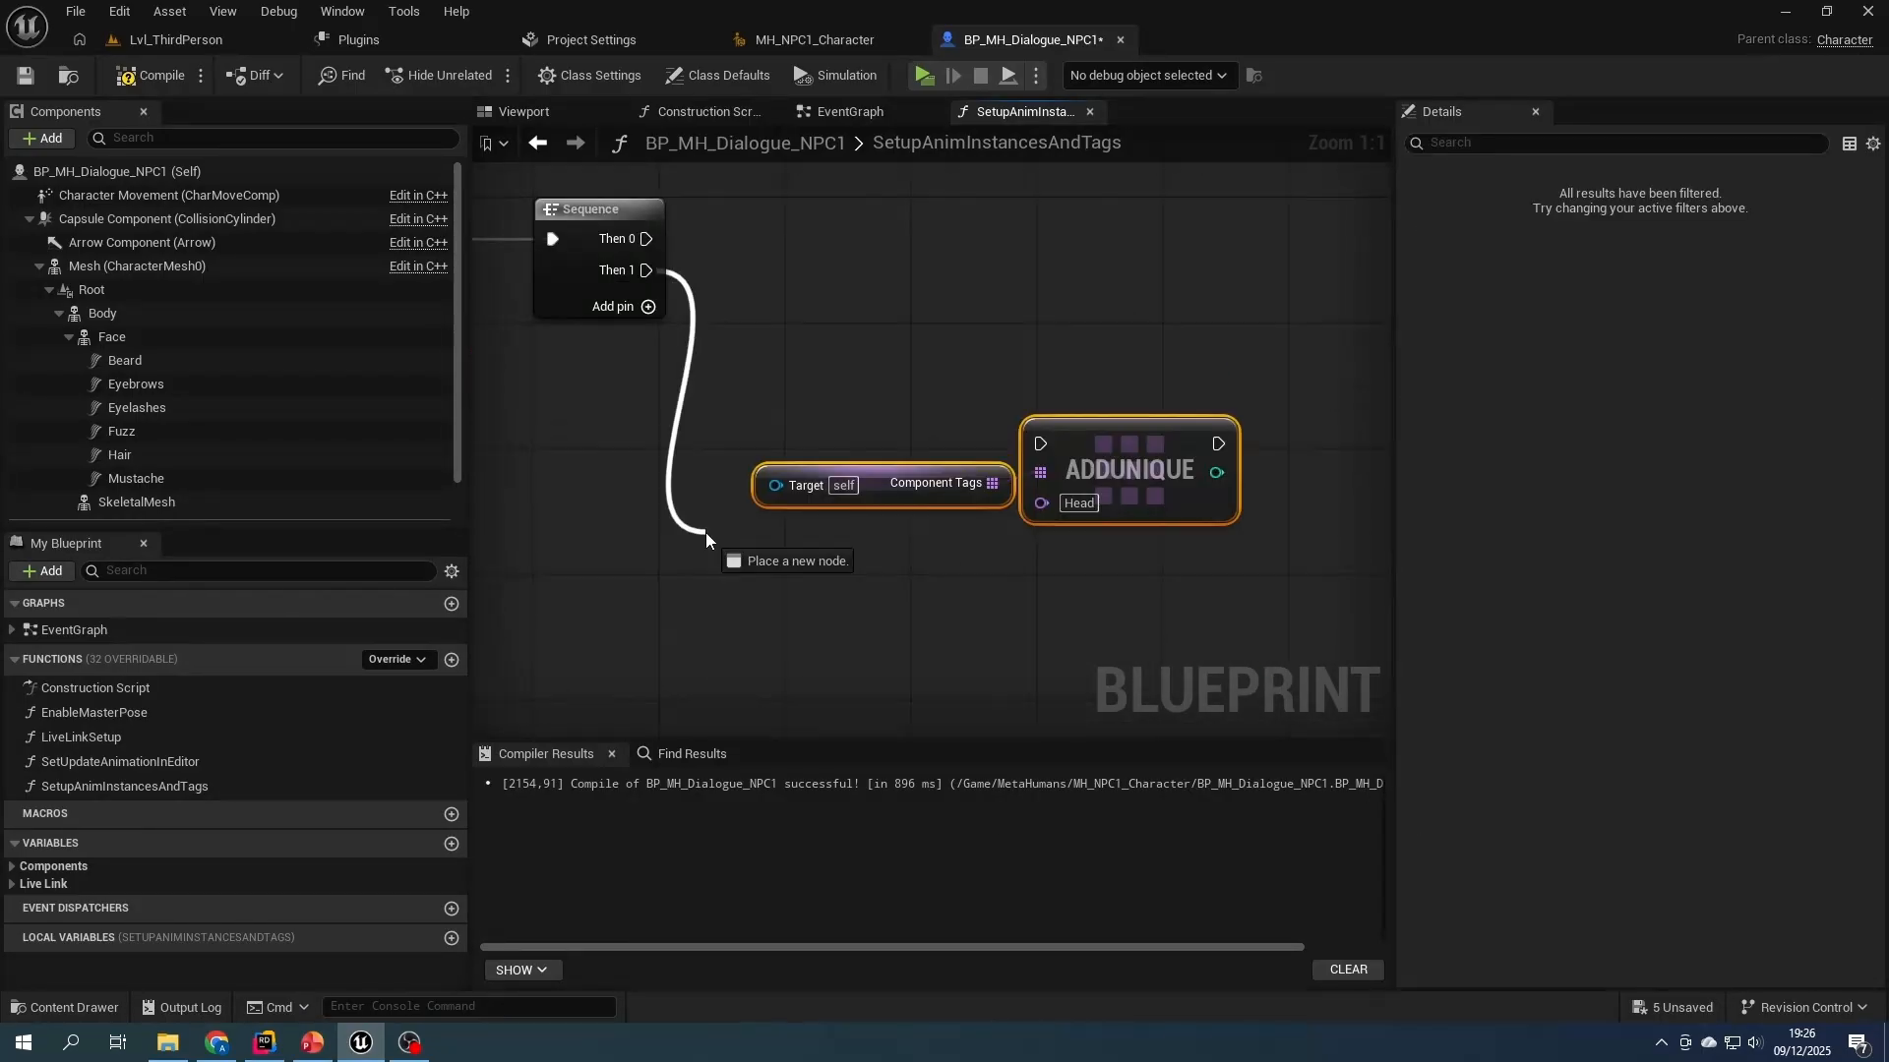
# - Add the unique tag Body to the Body input's Component Tags on the second Sequence's Then 1 output, and save
pyautogui.rightClick(948, 603)
pyautogui.write('body')
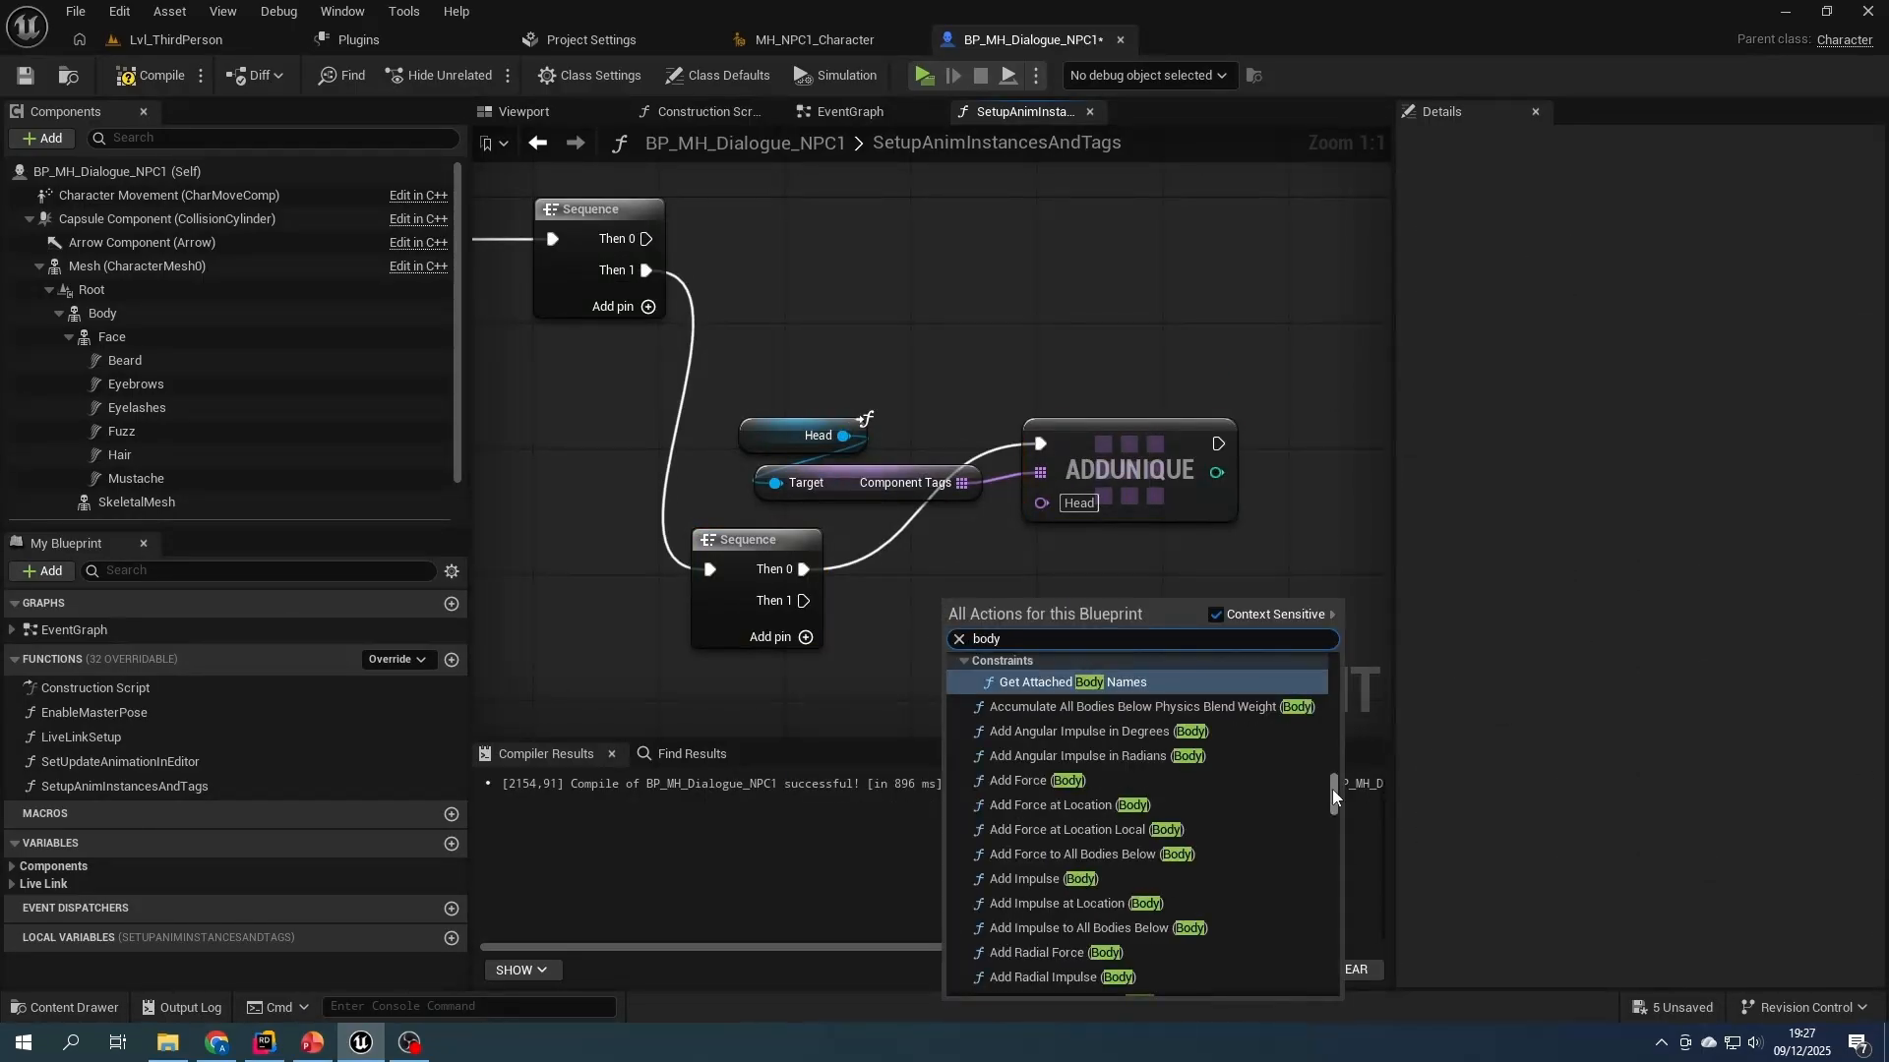
pyautogui.press('Return')
pyautogui.moveTo(1033, 609); pyautogui.dragTo(936, 653)
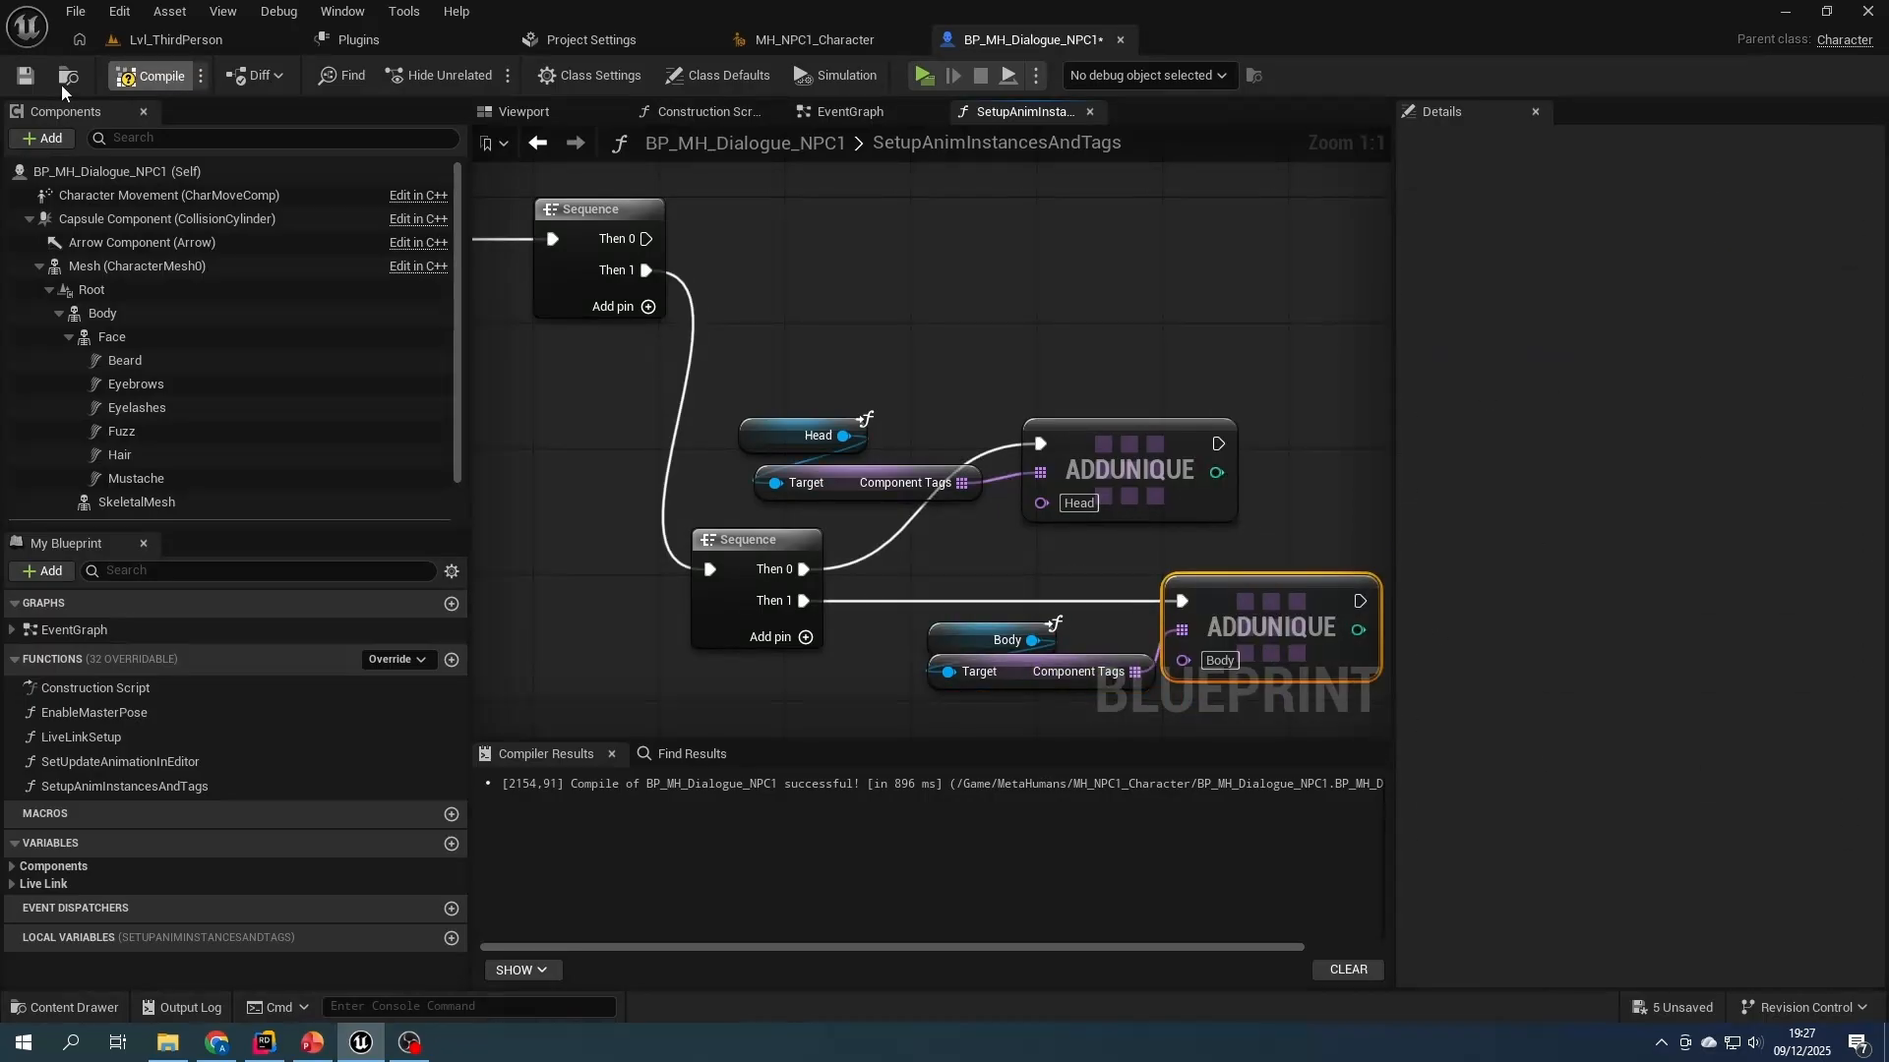
pyautogui.click(27, 78)
# - Branch the first Sequence's Then 0 output into Set Anim Instance Class nodes for Head and Body, and create a HeadAnimBP variable
pyautogui.moveTo(842, 262); pyautogui.dragTo(740, 445, button='right')
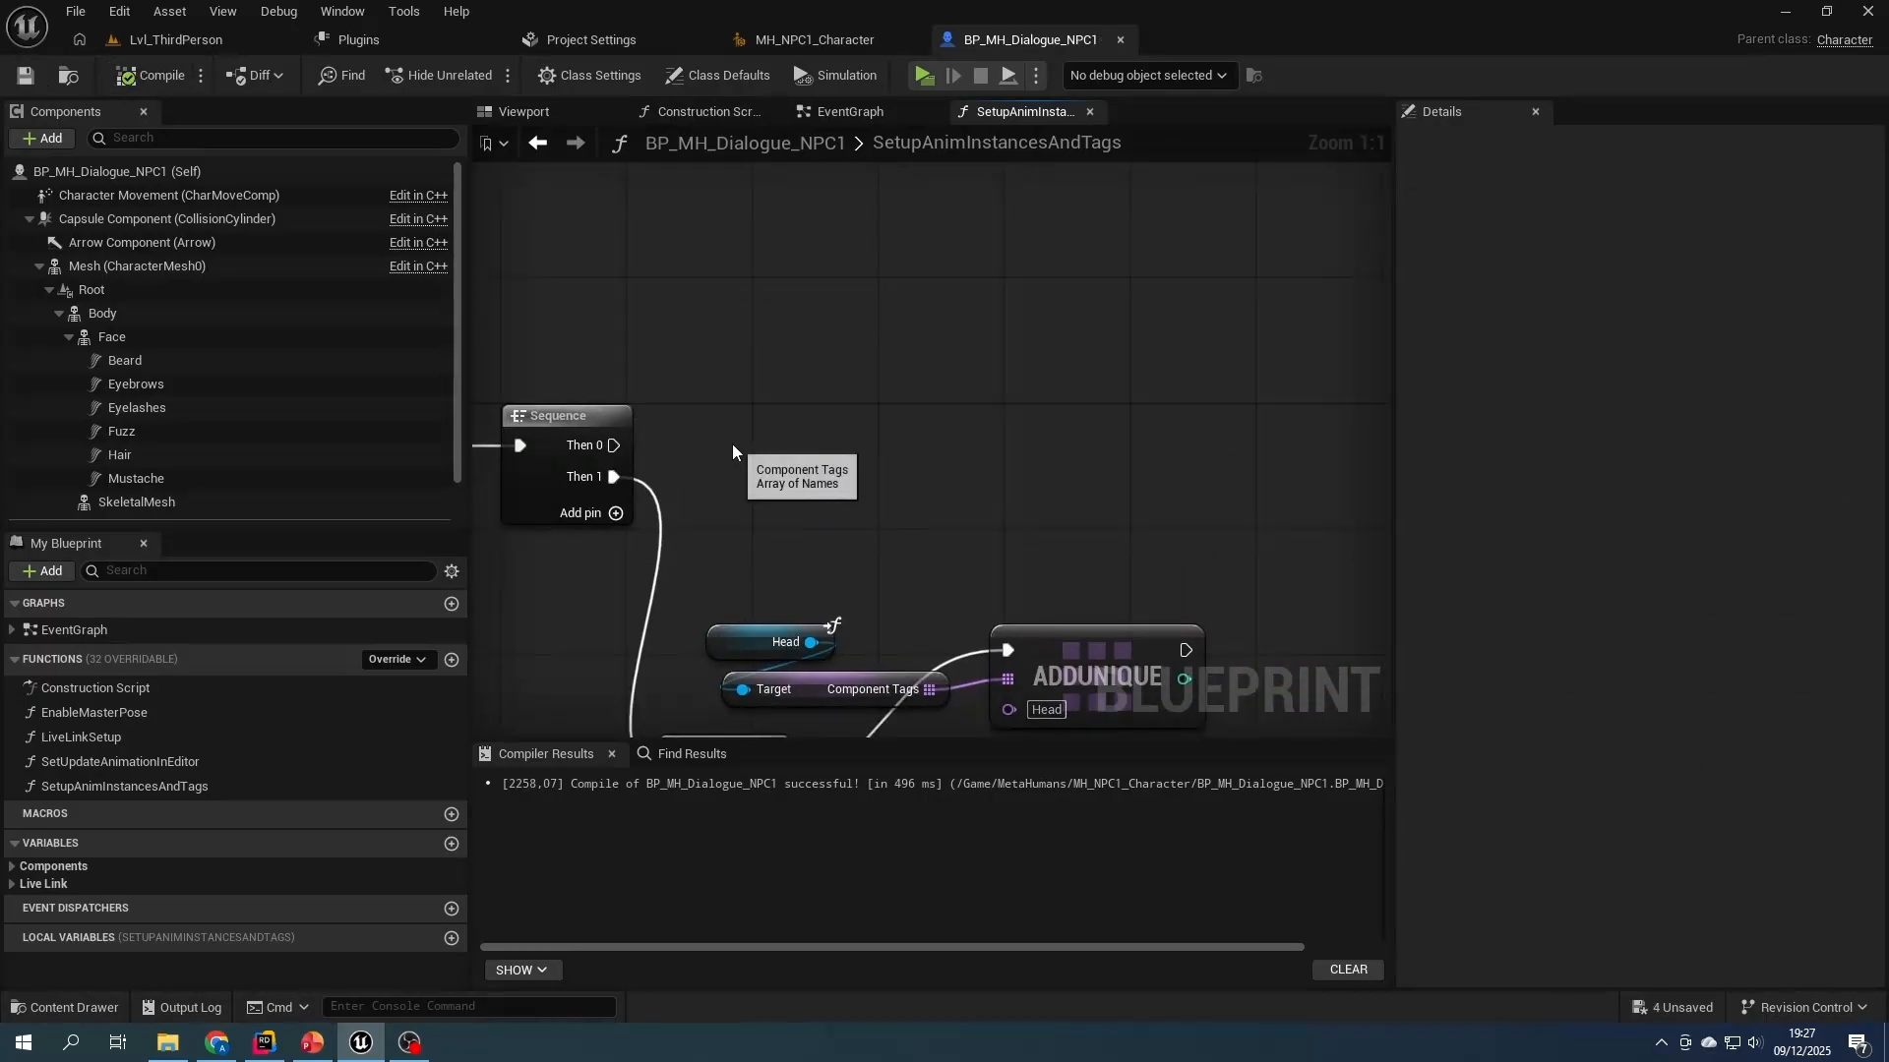
pyautogui.moveTo(614, 445); pyautogui.dragTo(767, 277)
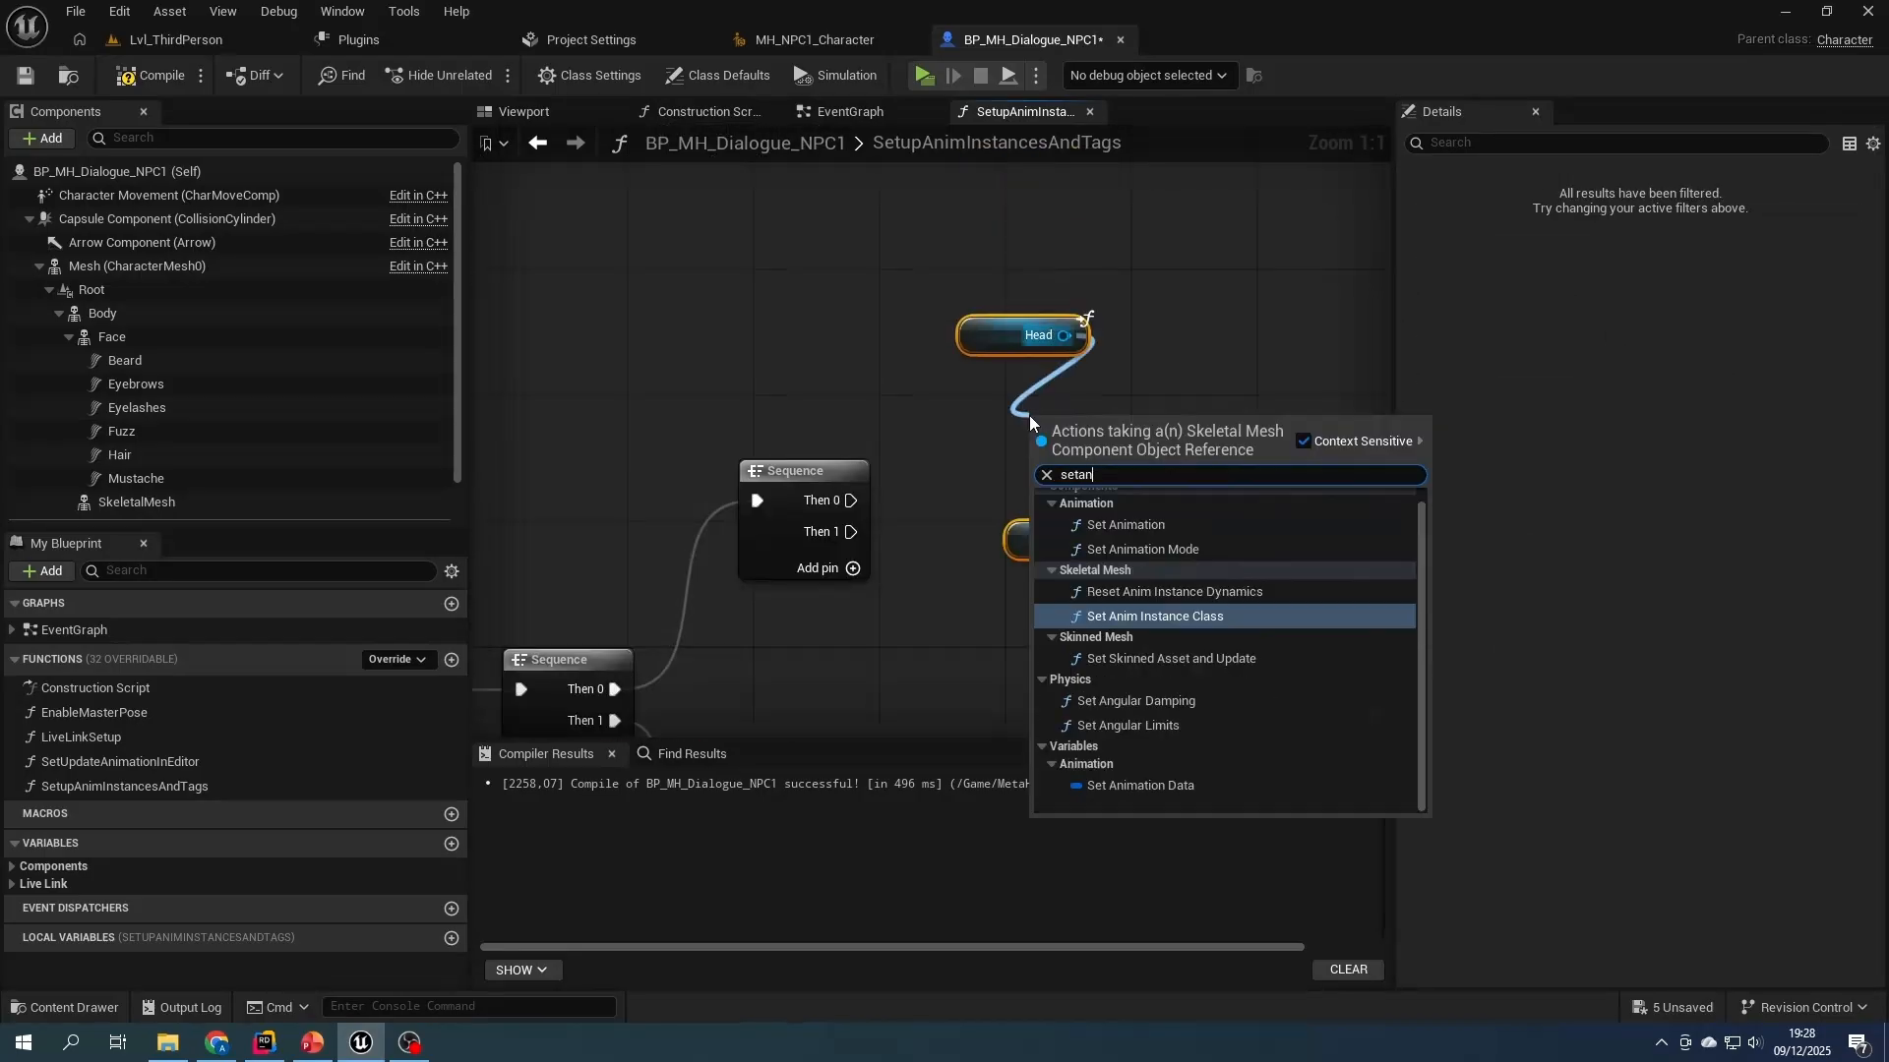
pyautogui.click(1129, 563)
pyautogui.write('HeadAnimBP')
pyautogui.press('Return')
pyautogui.moveTo(851, 500); pyautogui.dragTo(1072, 358)
pyautogui.moveTo(1158, 492); pyautogui.dragTo(1065, 545)
pyautogui.moveTo(1072, 622); pyautogui.dragTo(1011, 622)
# - Create a BodyAnimBP variable as the New Class of the Body's Set Anim Instance Class node
pyautogui.click(1100, 393)
pyautogui.rightClick(96, 931)
pyautogui.click(185, 788)
pyautogui.write('BodyAnimBP')
# - Set the HeadAnimBP and BodyAnimBP variables to the Anim Instance class reference type, compile, and make them instance editable
pyautogui.click(332, 911)
pyautogui.write('anim instance')
pyautogui.click(599, 467)
pyautogui.click(332, 932)
pyautogui.write('anim instance')
pyautogui.moveTo(364, 469)
pyautogui.click(599, 492)
pyautogui.click(153, 76)
pyautogui.click(1598, 281)
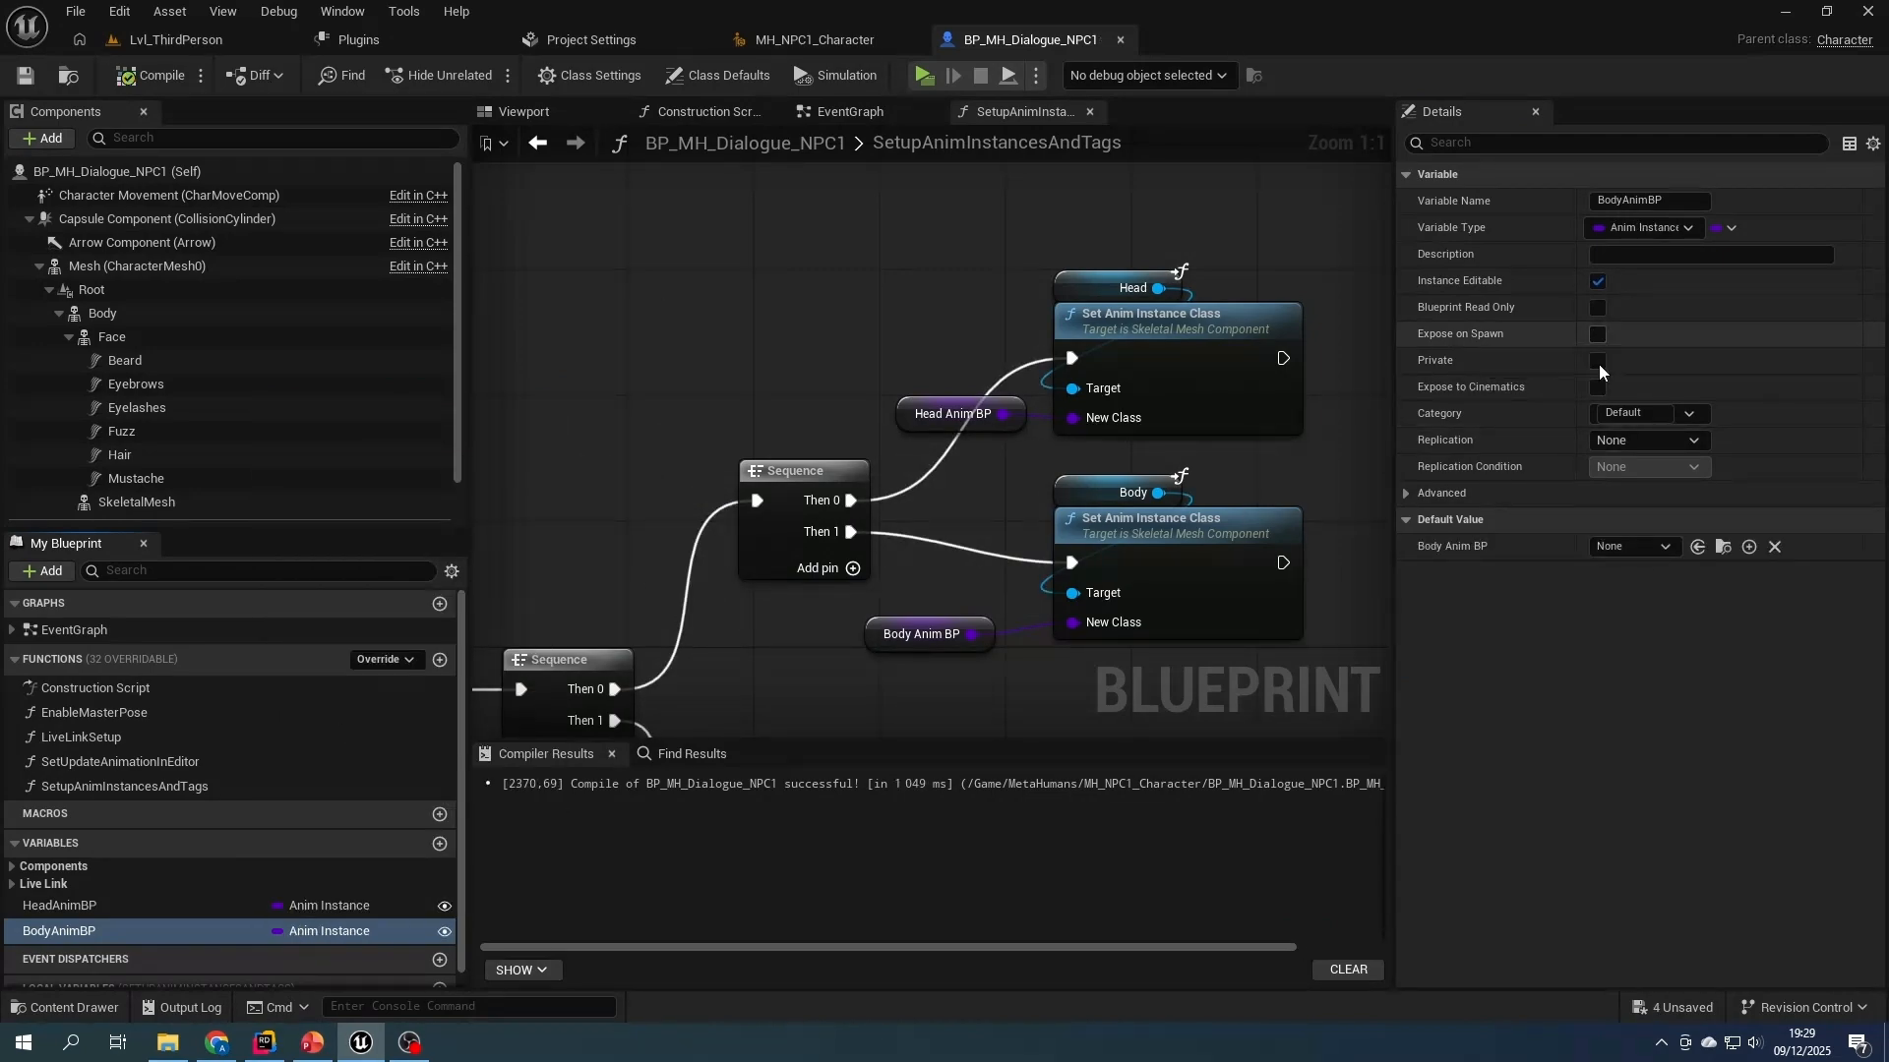
# - Set the default of BodyAnimBP to MH_ABP_Unarmed and of HeadAnimBP to ABP_MH_Face, and compile the blueprint
pyautogui.click(1642, 549)
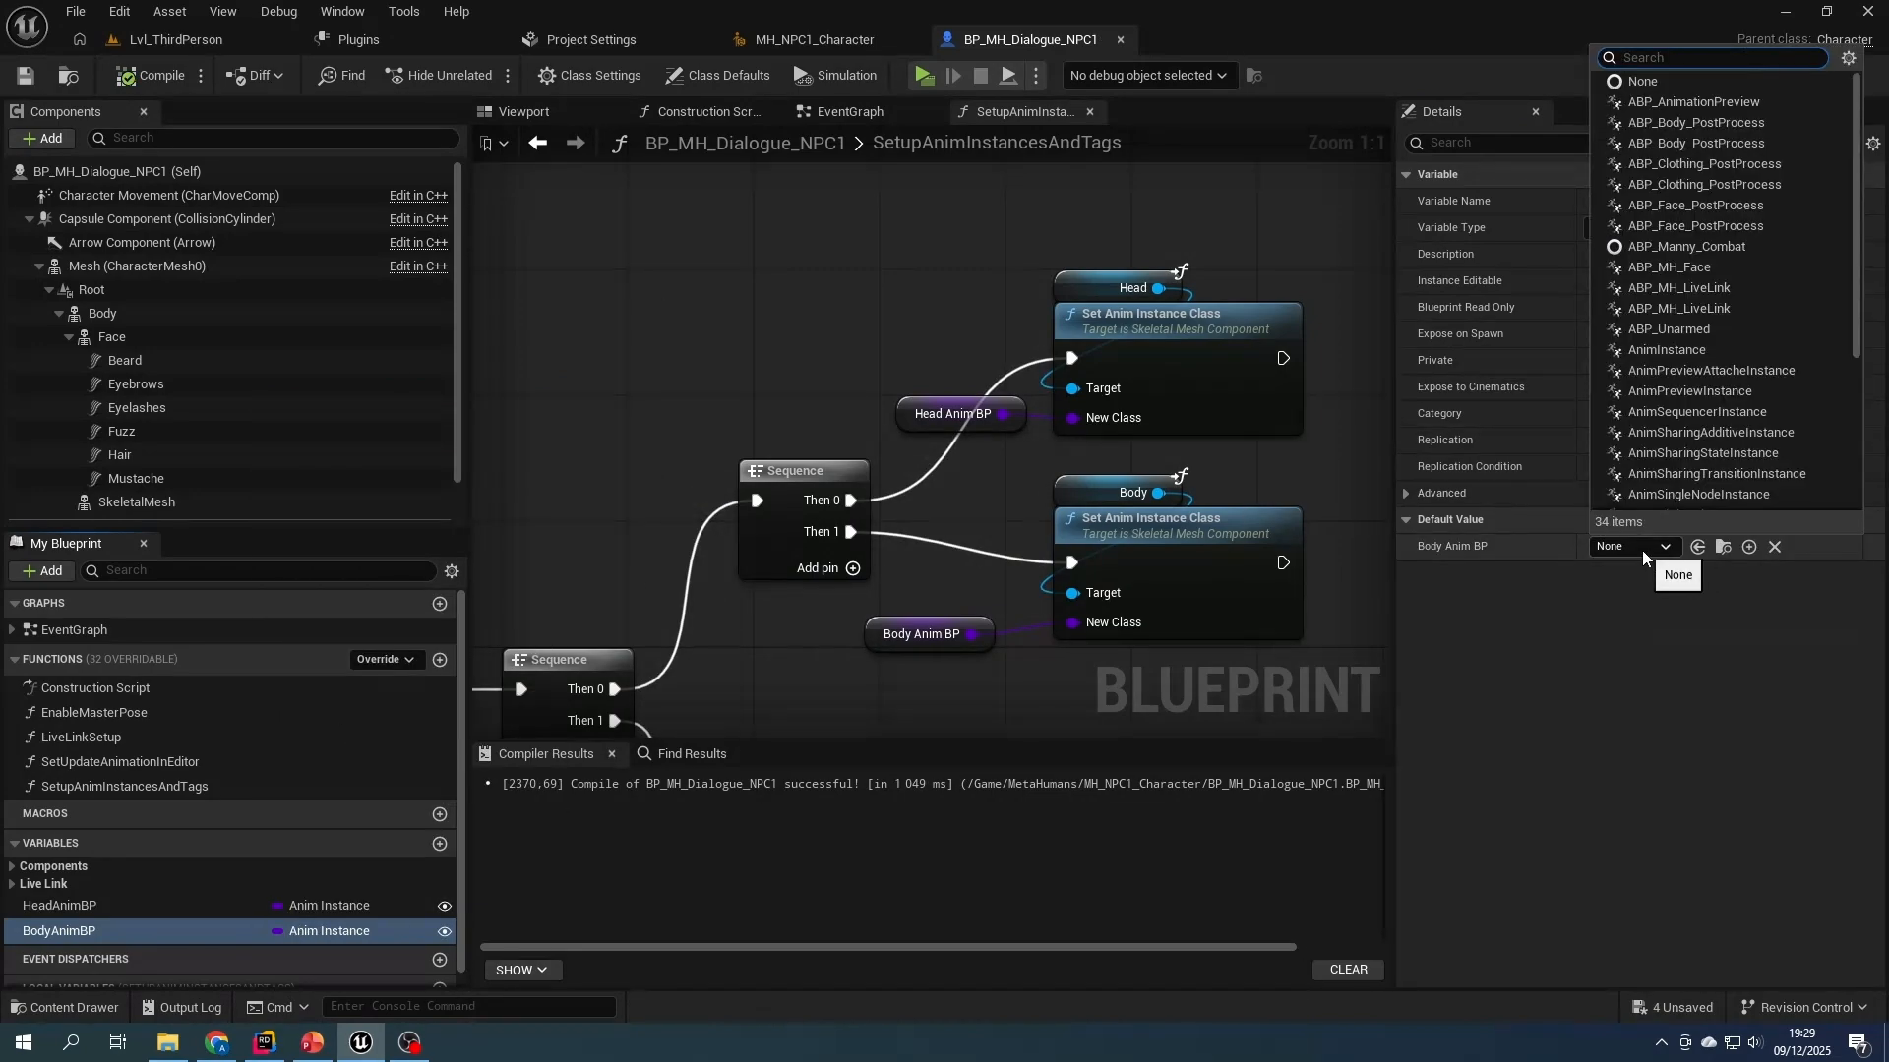
pyautogui.write('unar')
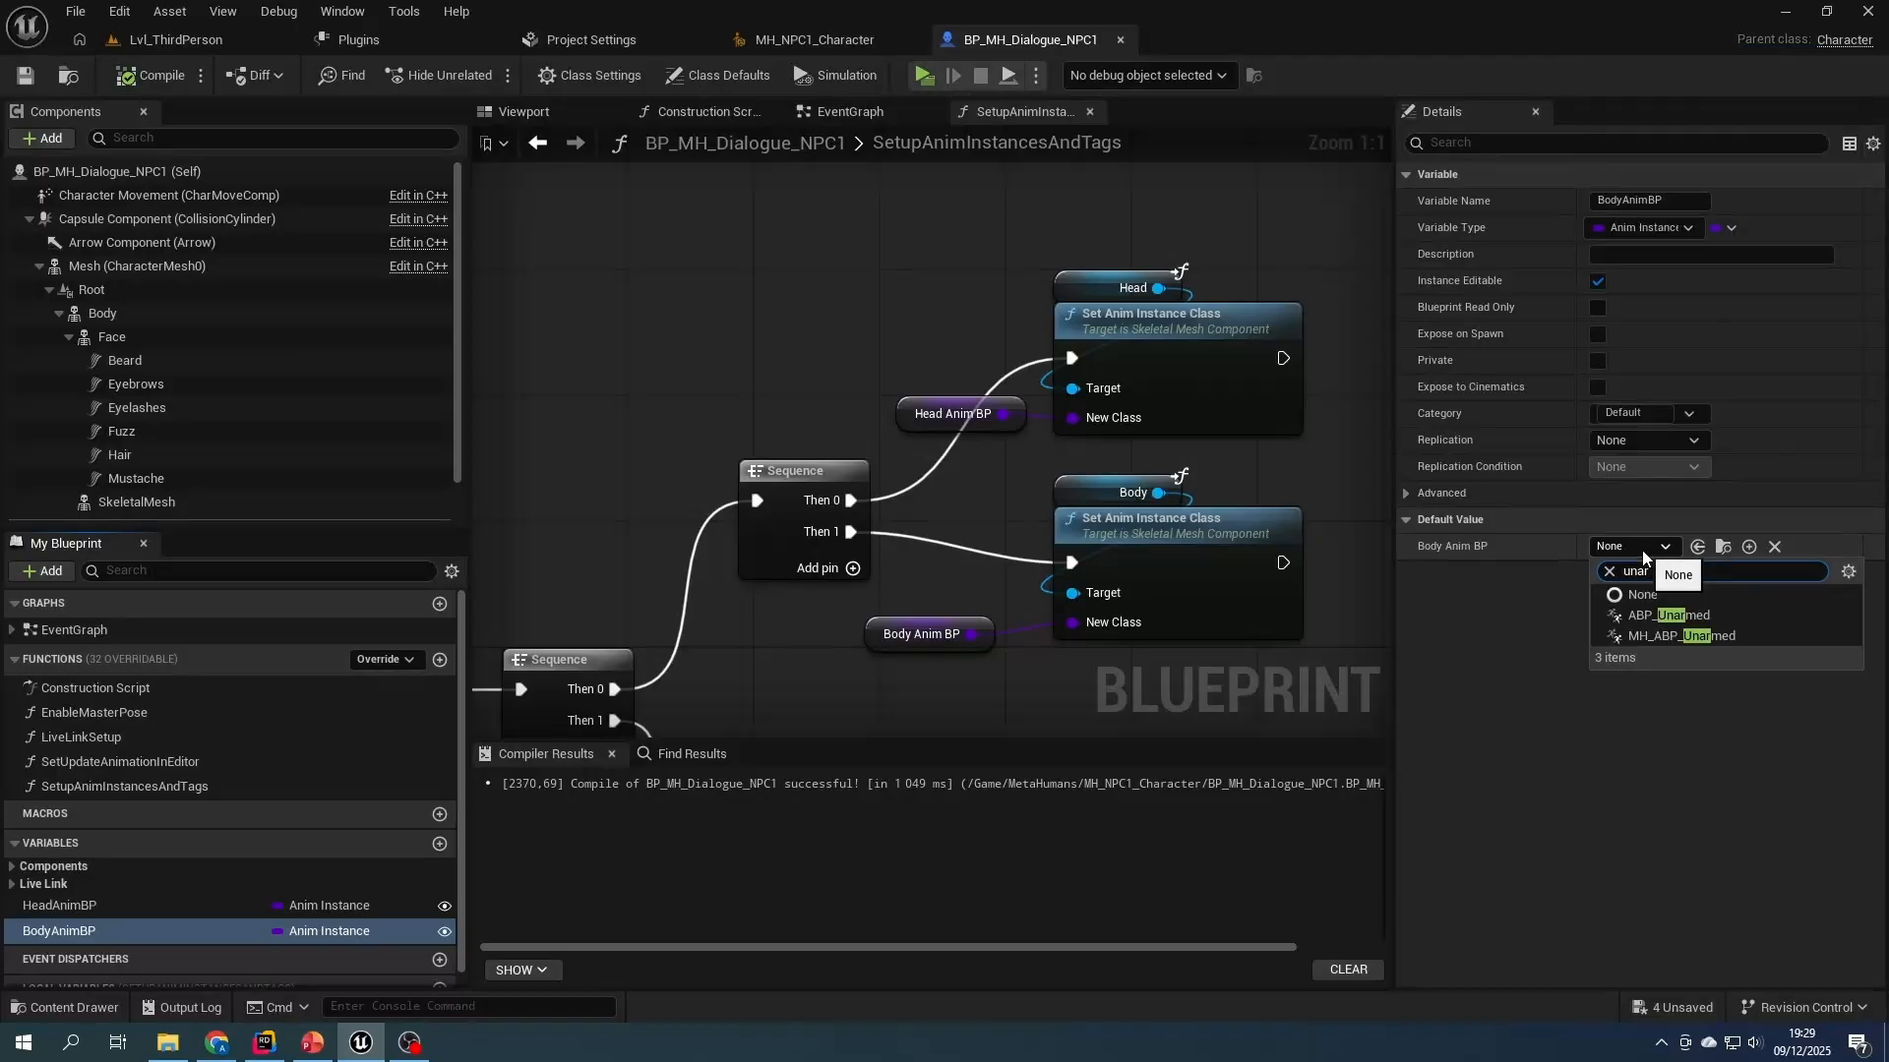
pyautogui.click(1692, 637)
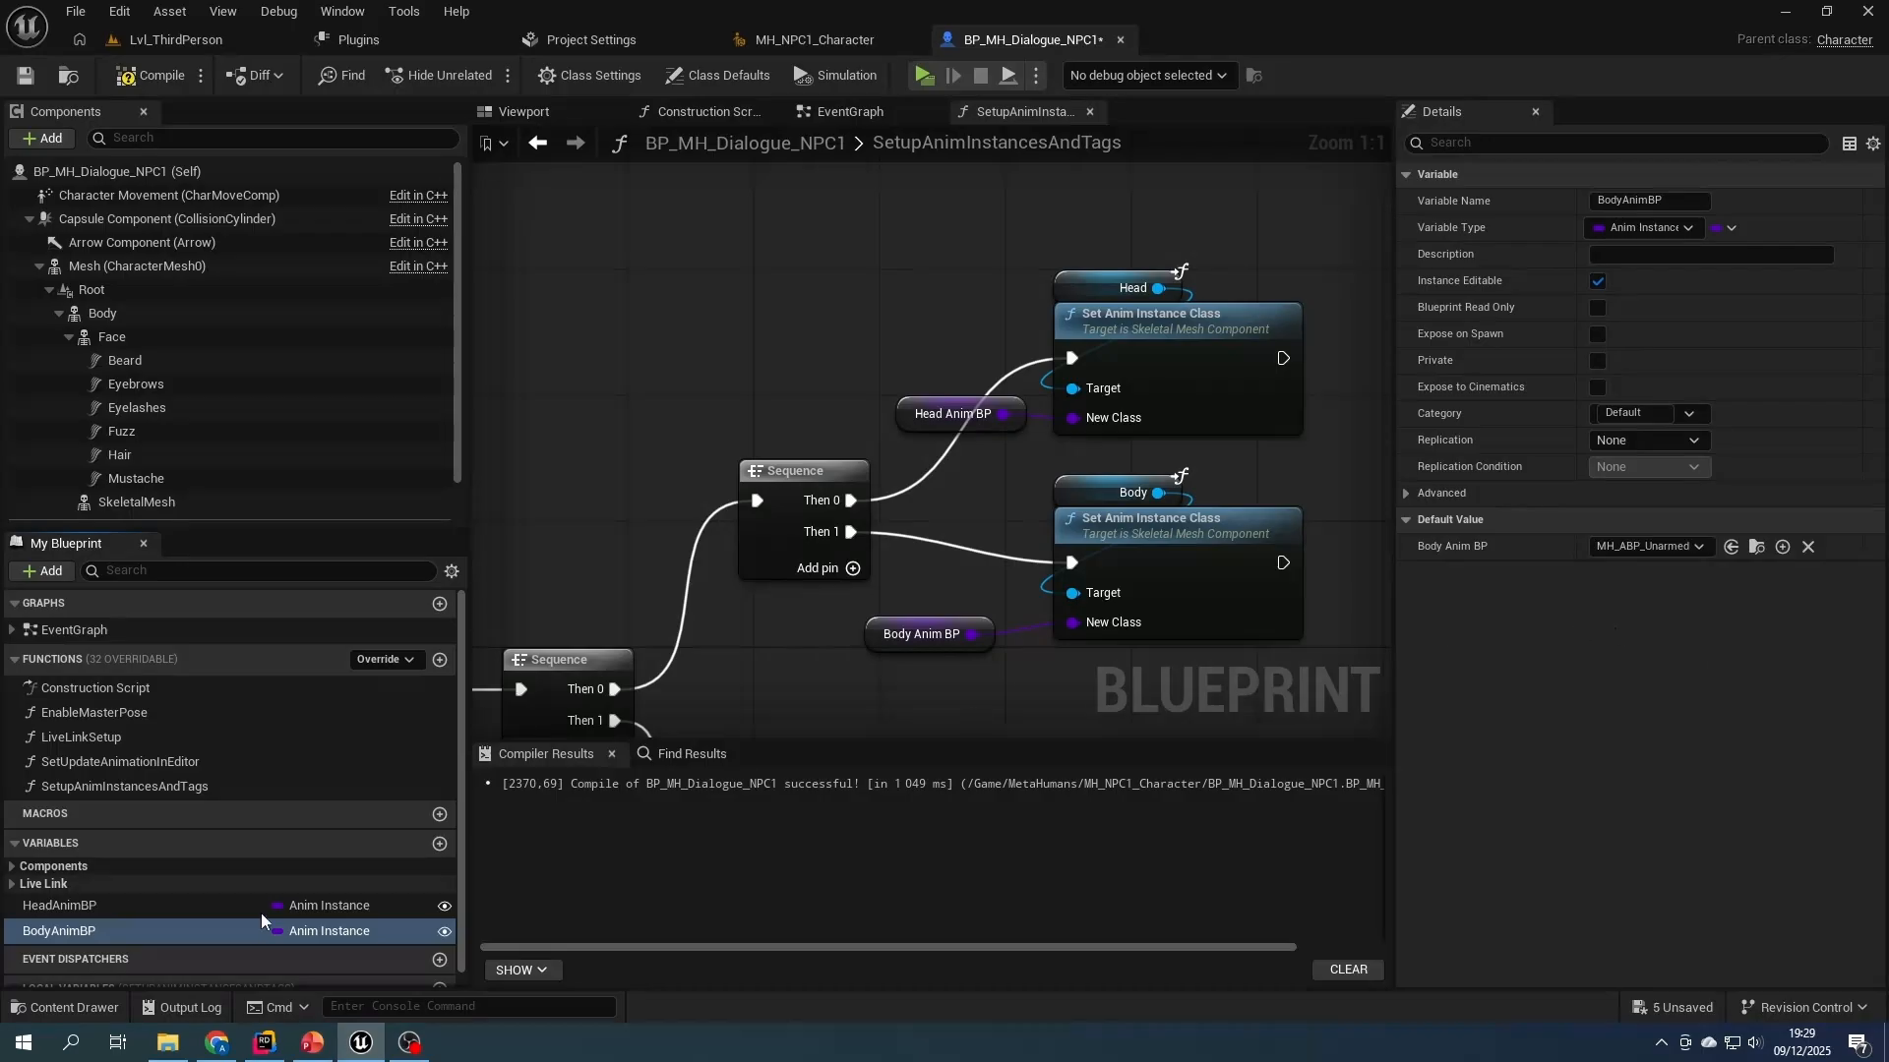
pyautogui.click(136, 905)
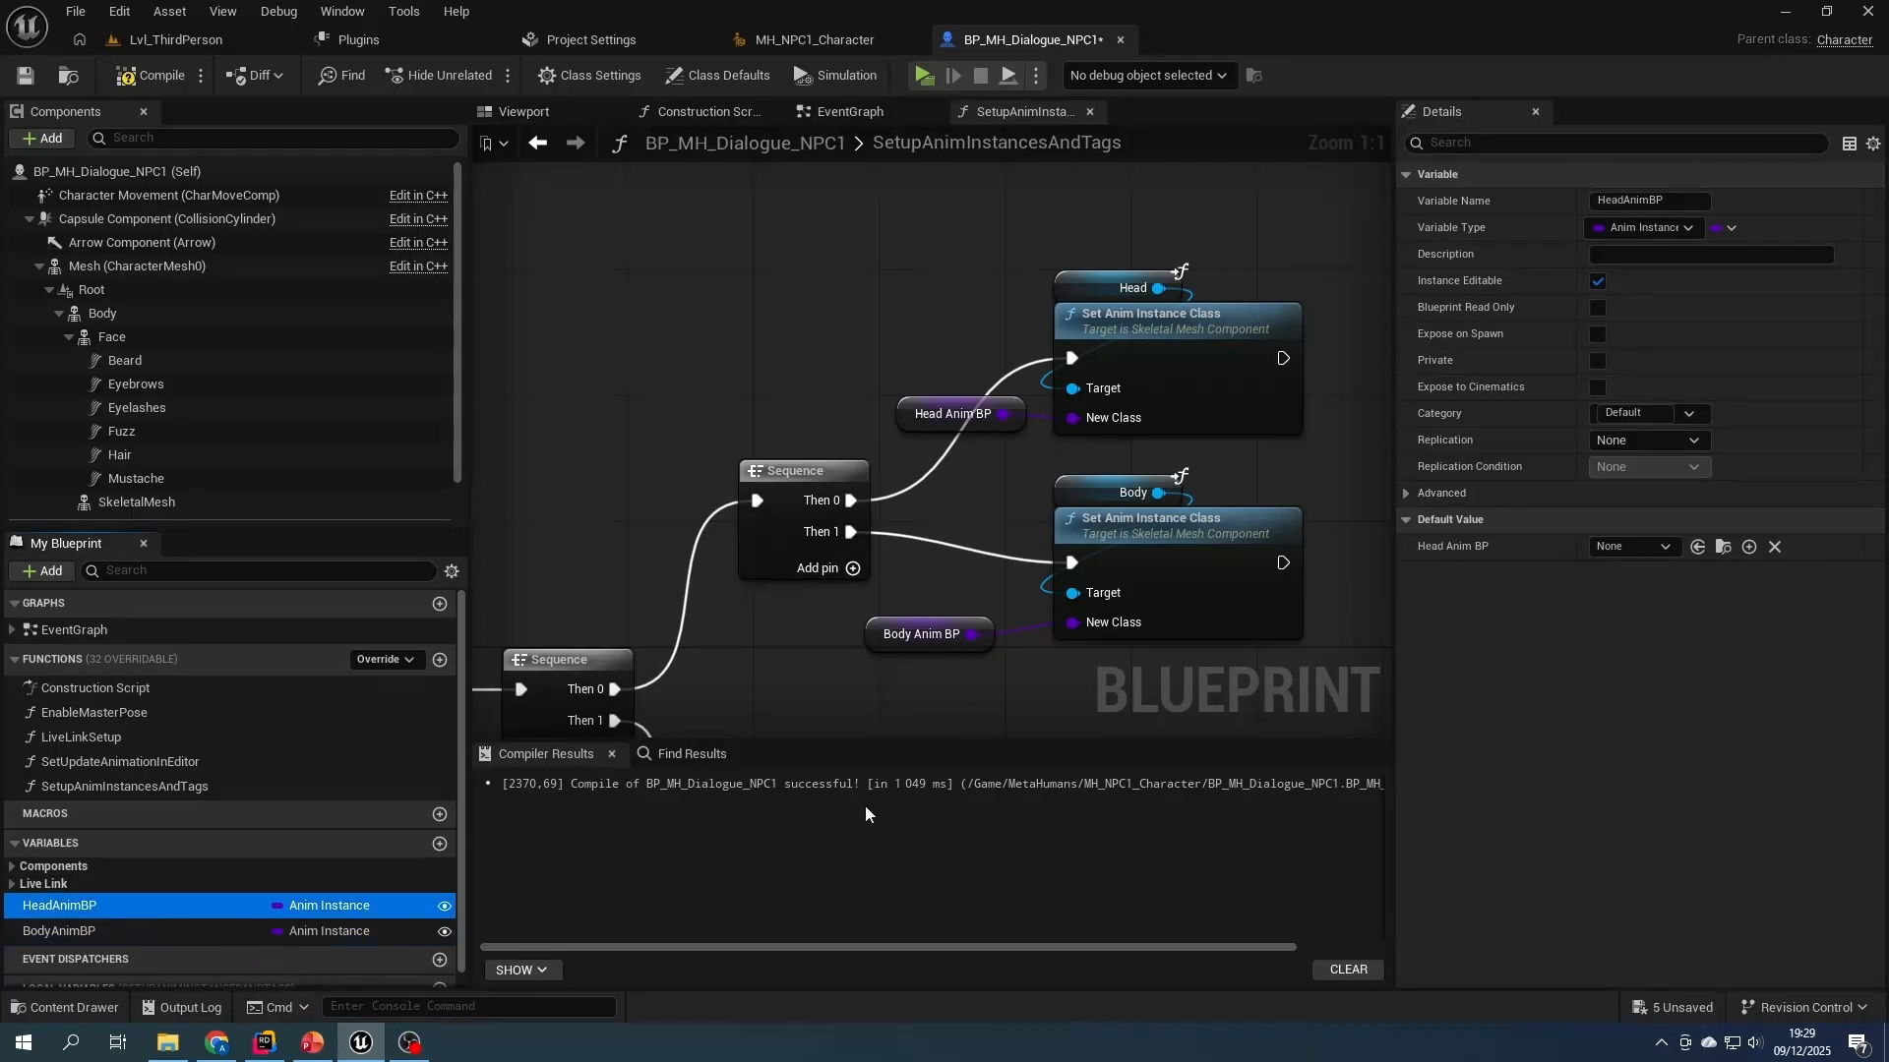
pyautogui.click(1637, 547)
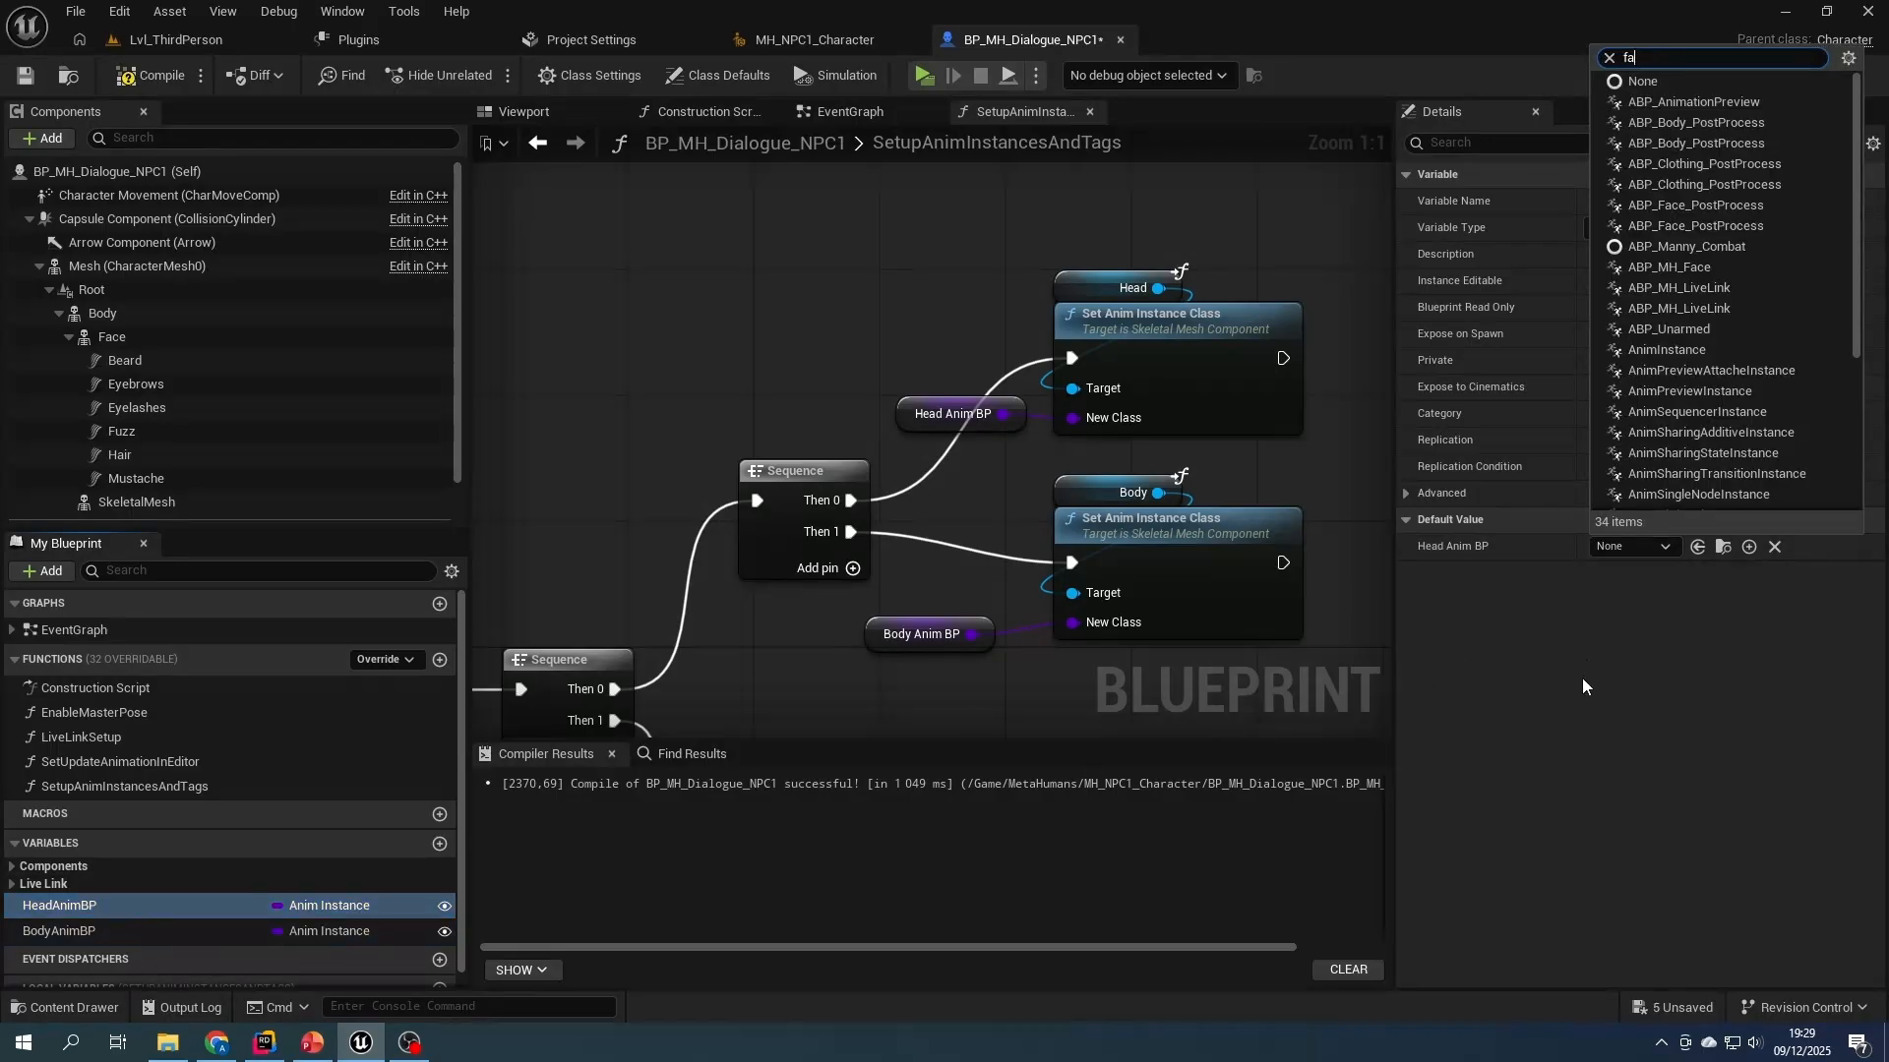
pyautogui.write('fac')
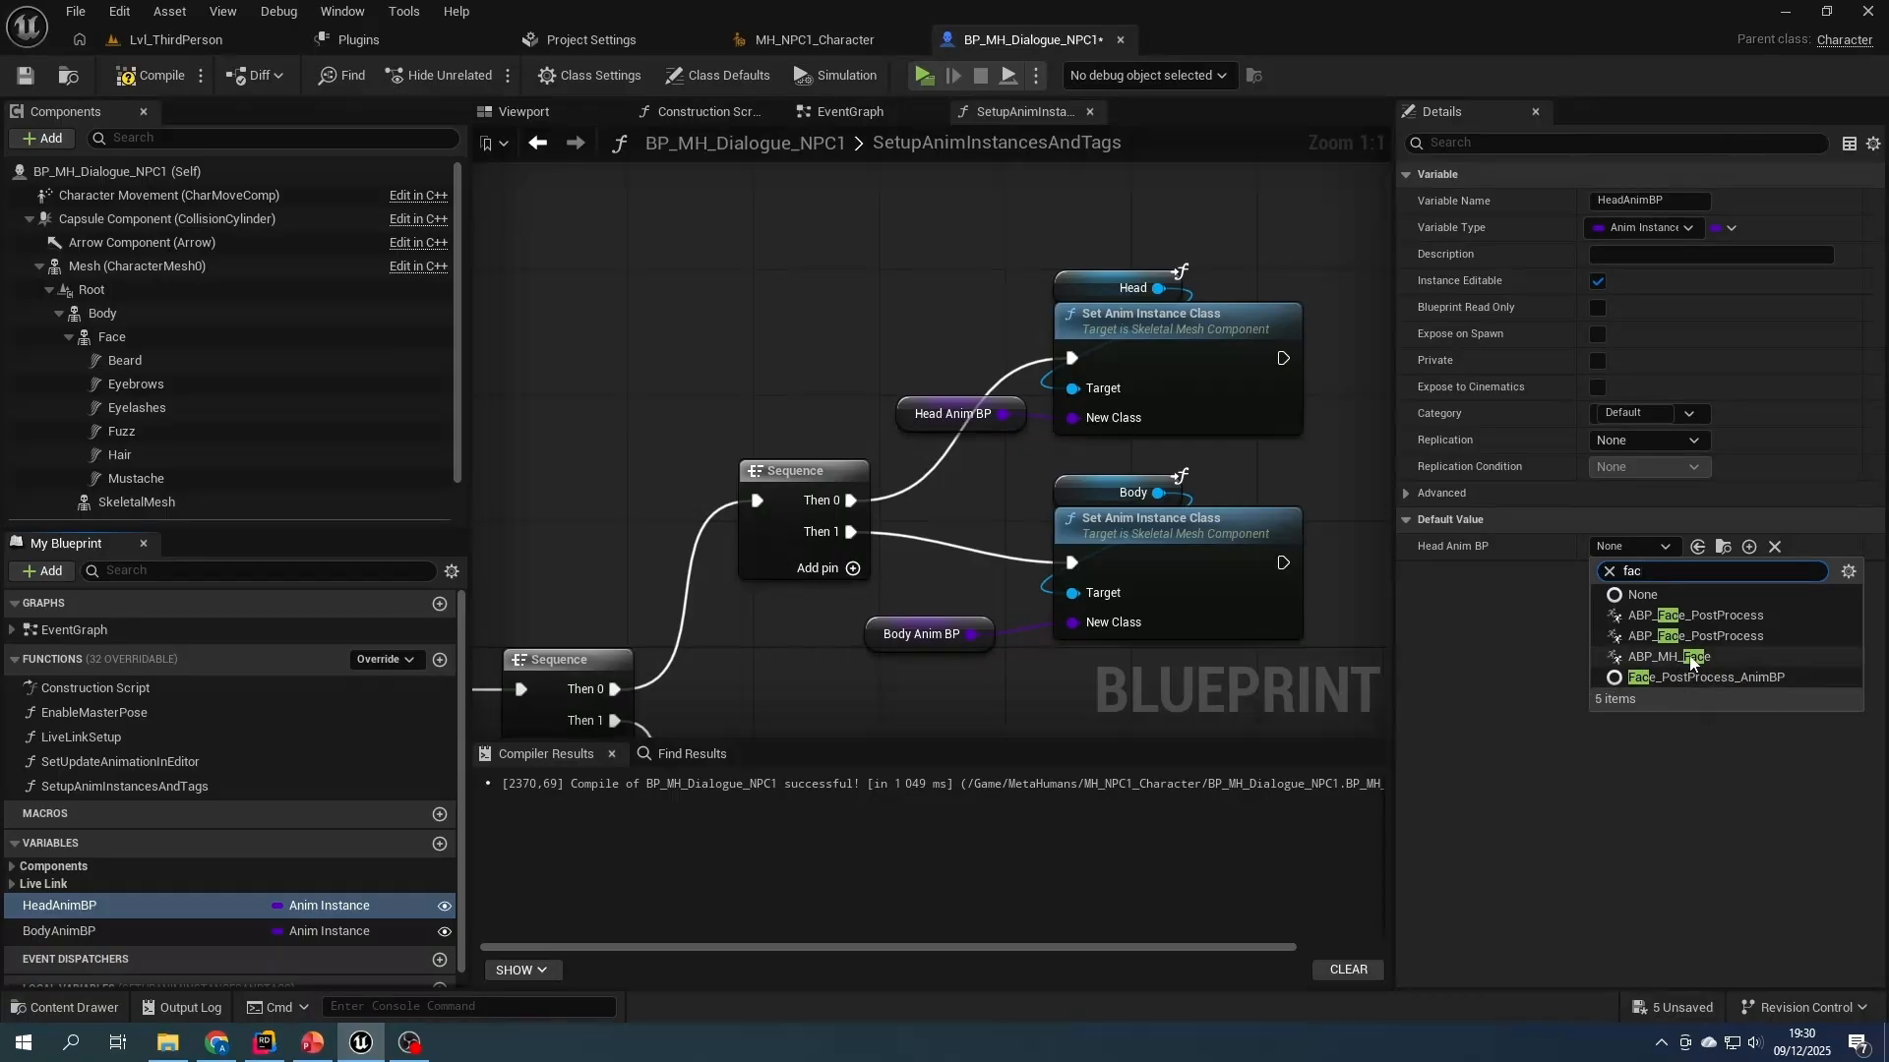
pyautogui.click(1690, 657)
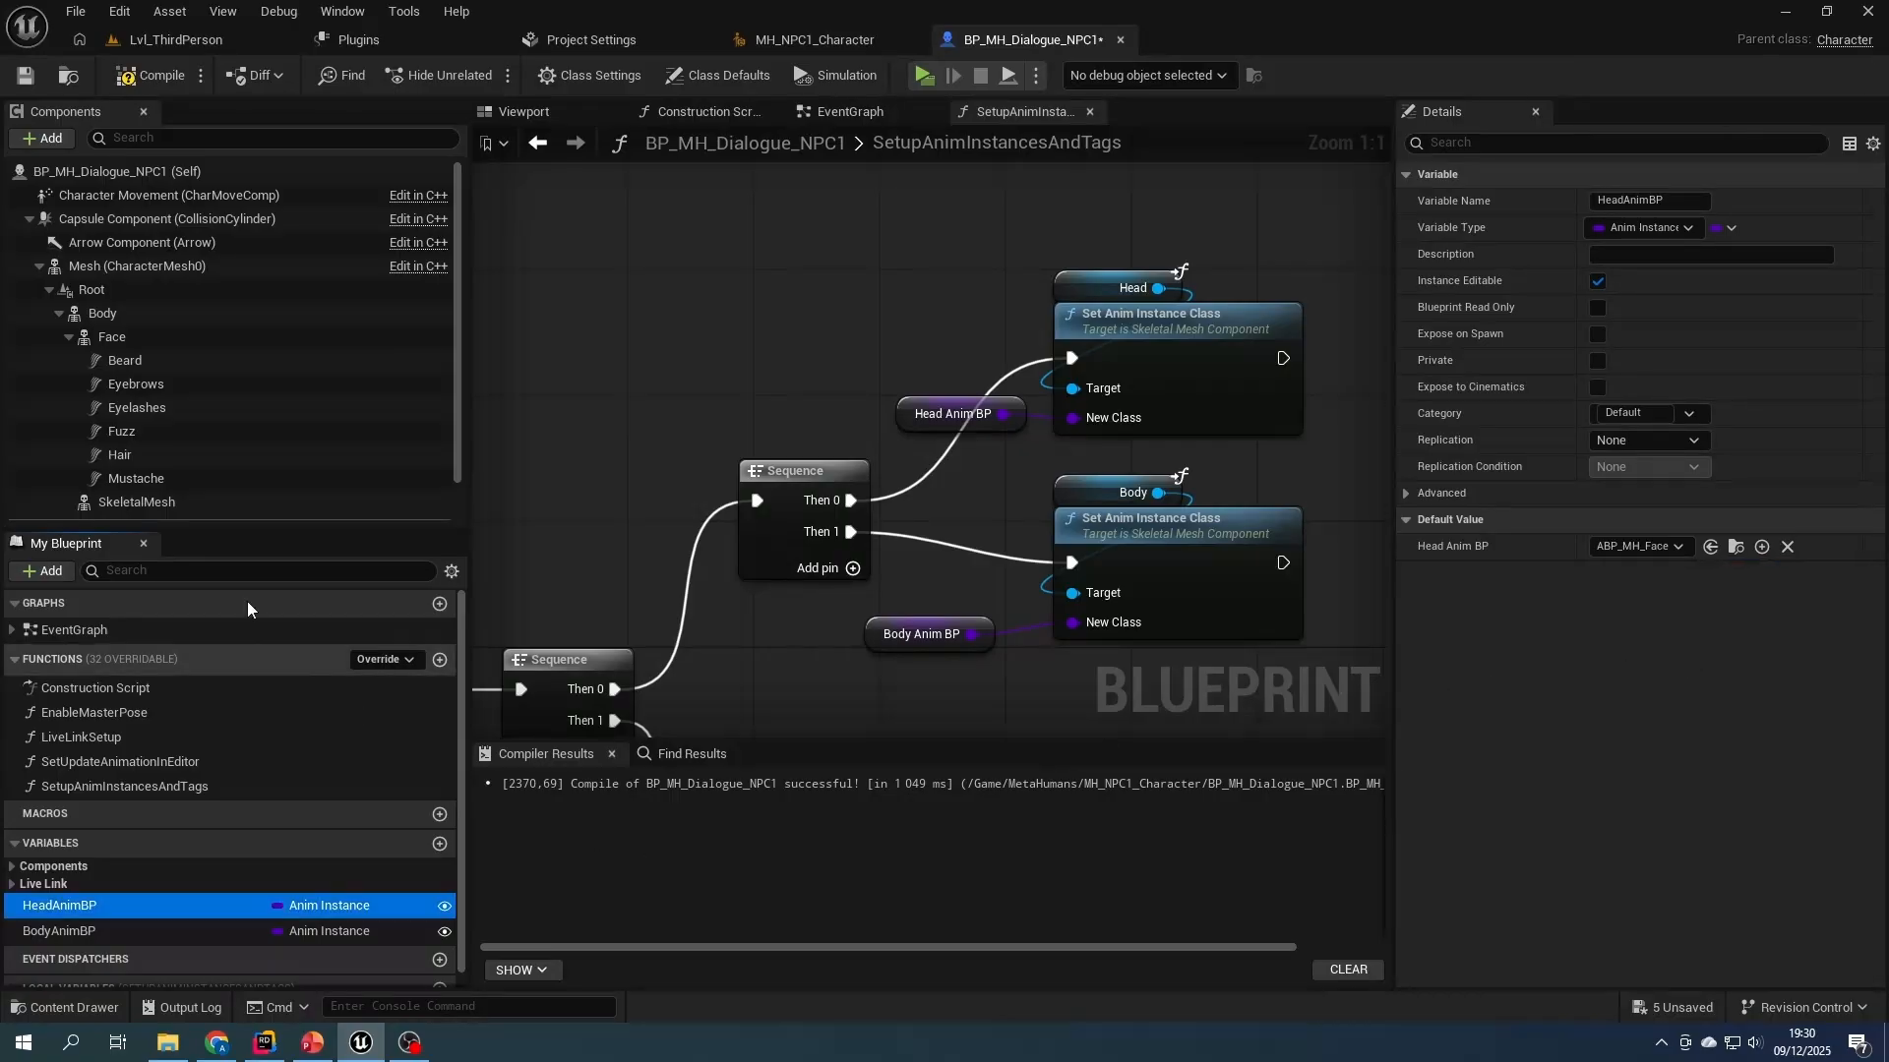
pyautogui.click(135, 78)
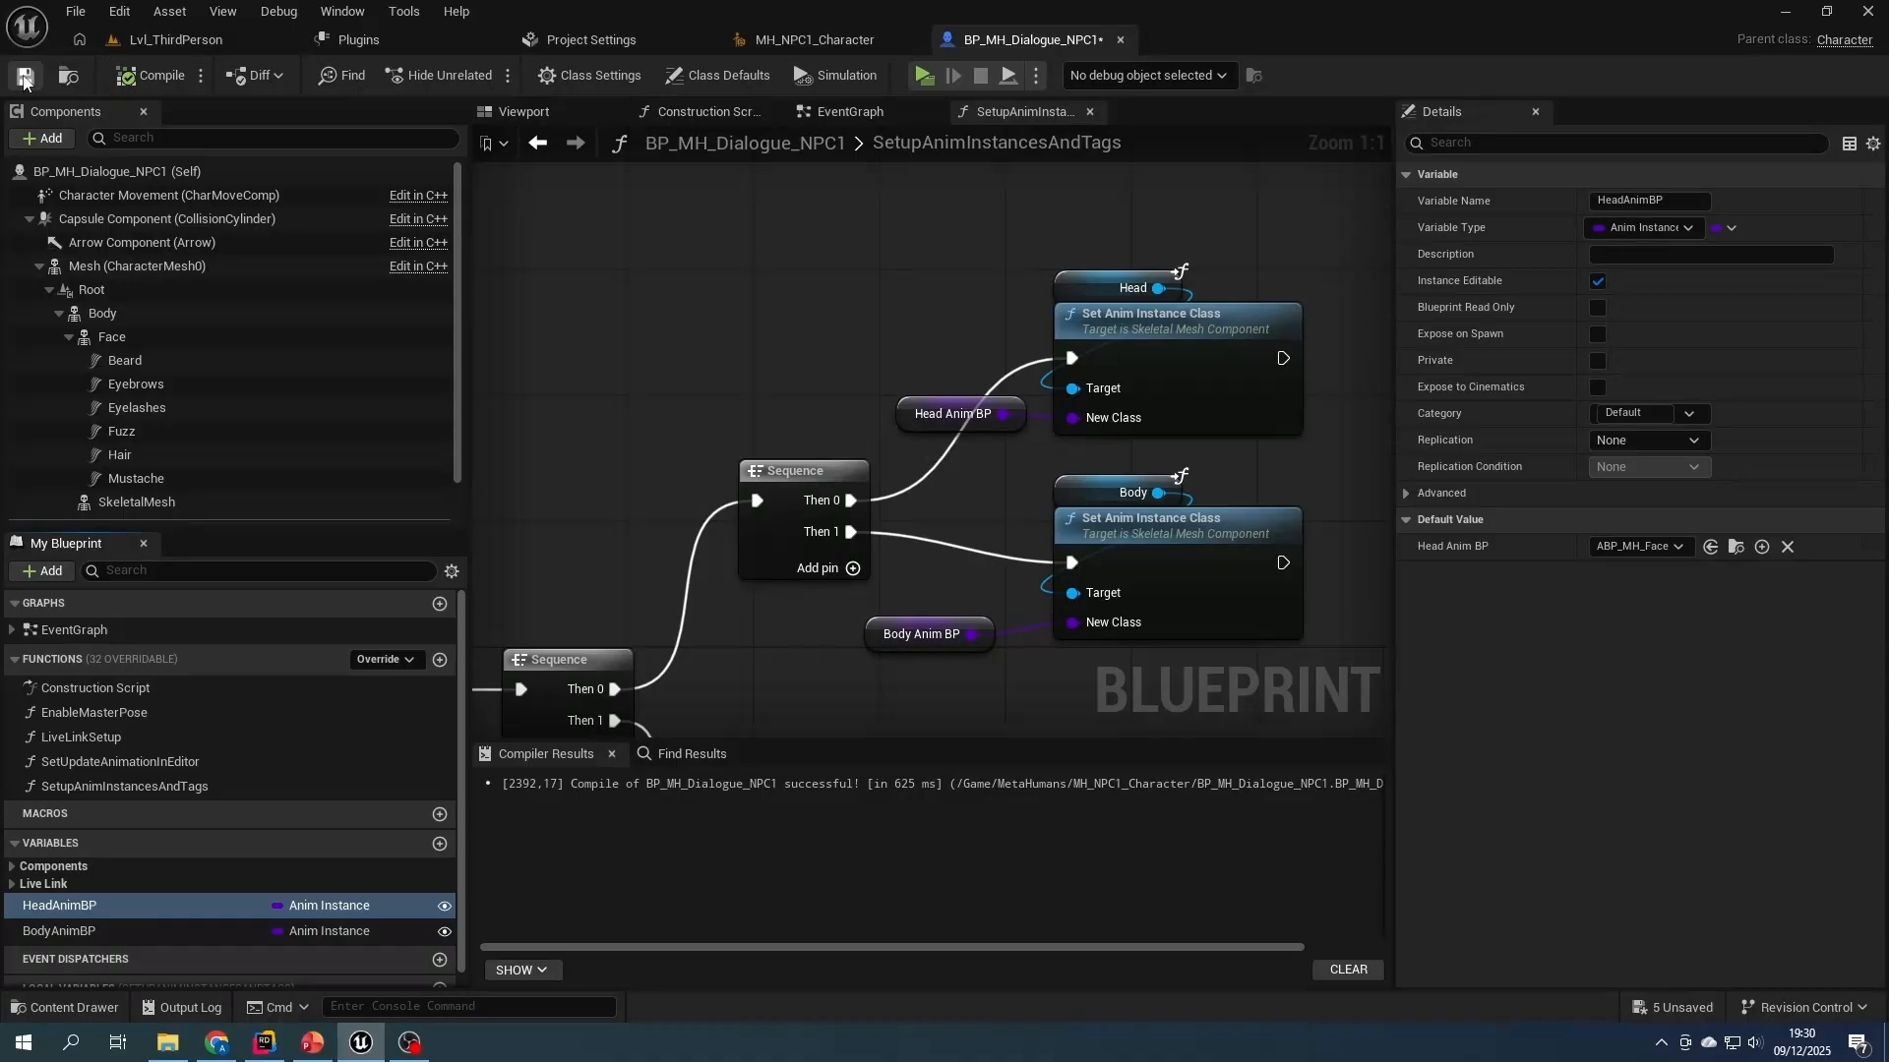
# - Wrap the Set Anim Instance Class nodes in a comment named Set AnimBP and color the function's comments red
pyautogui.write('cSet AnimBP')
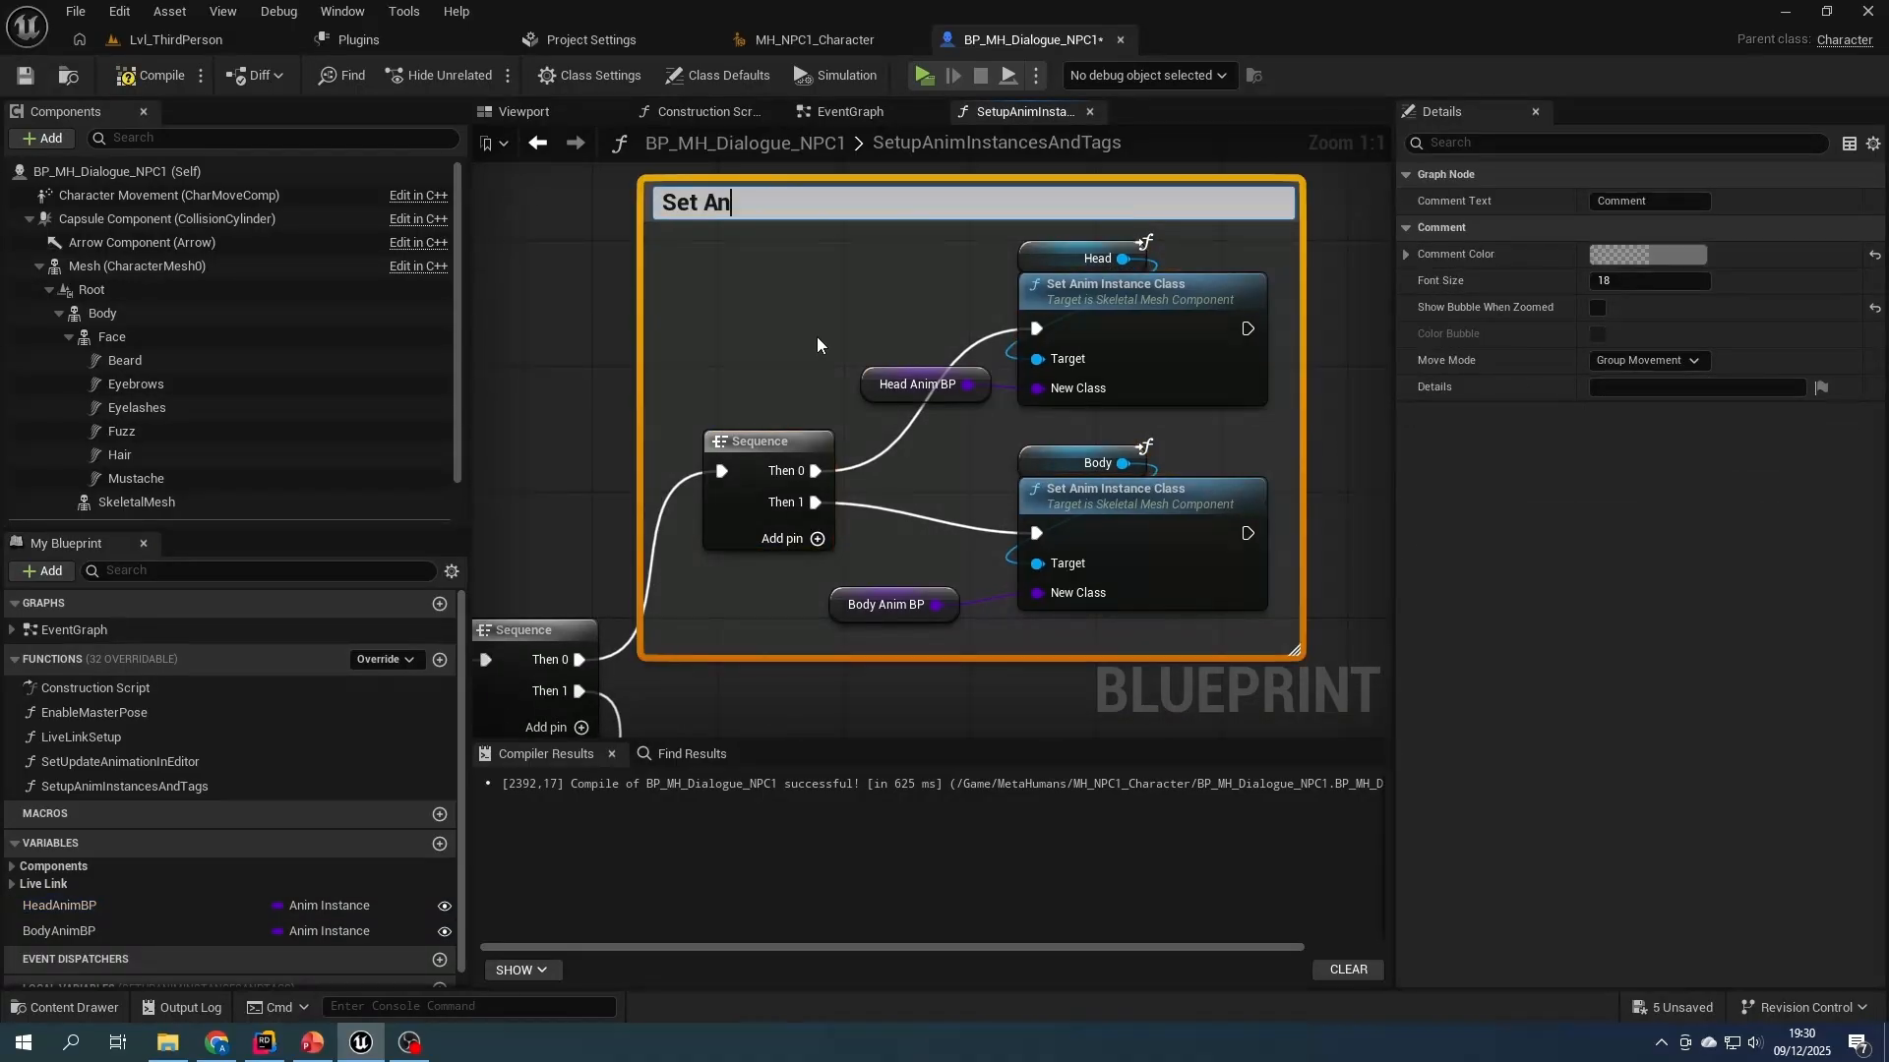
pyautogui.click(1647, 254)
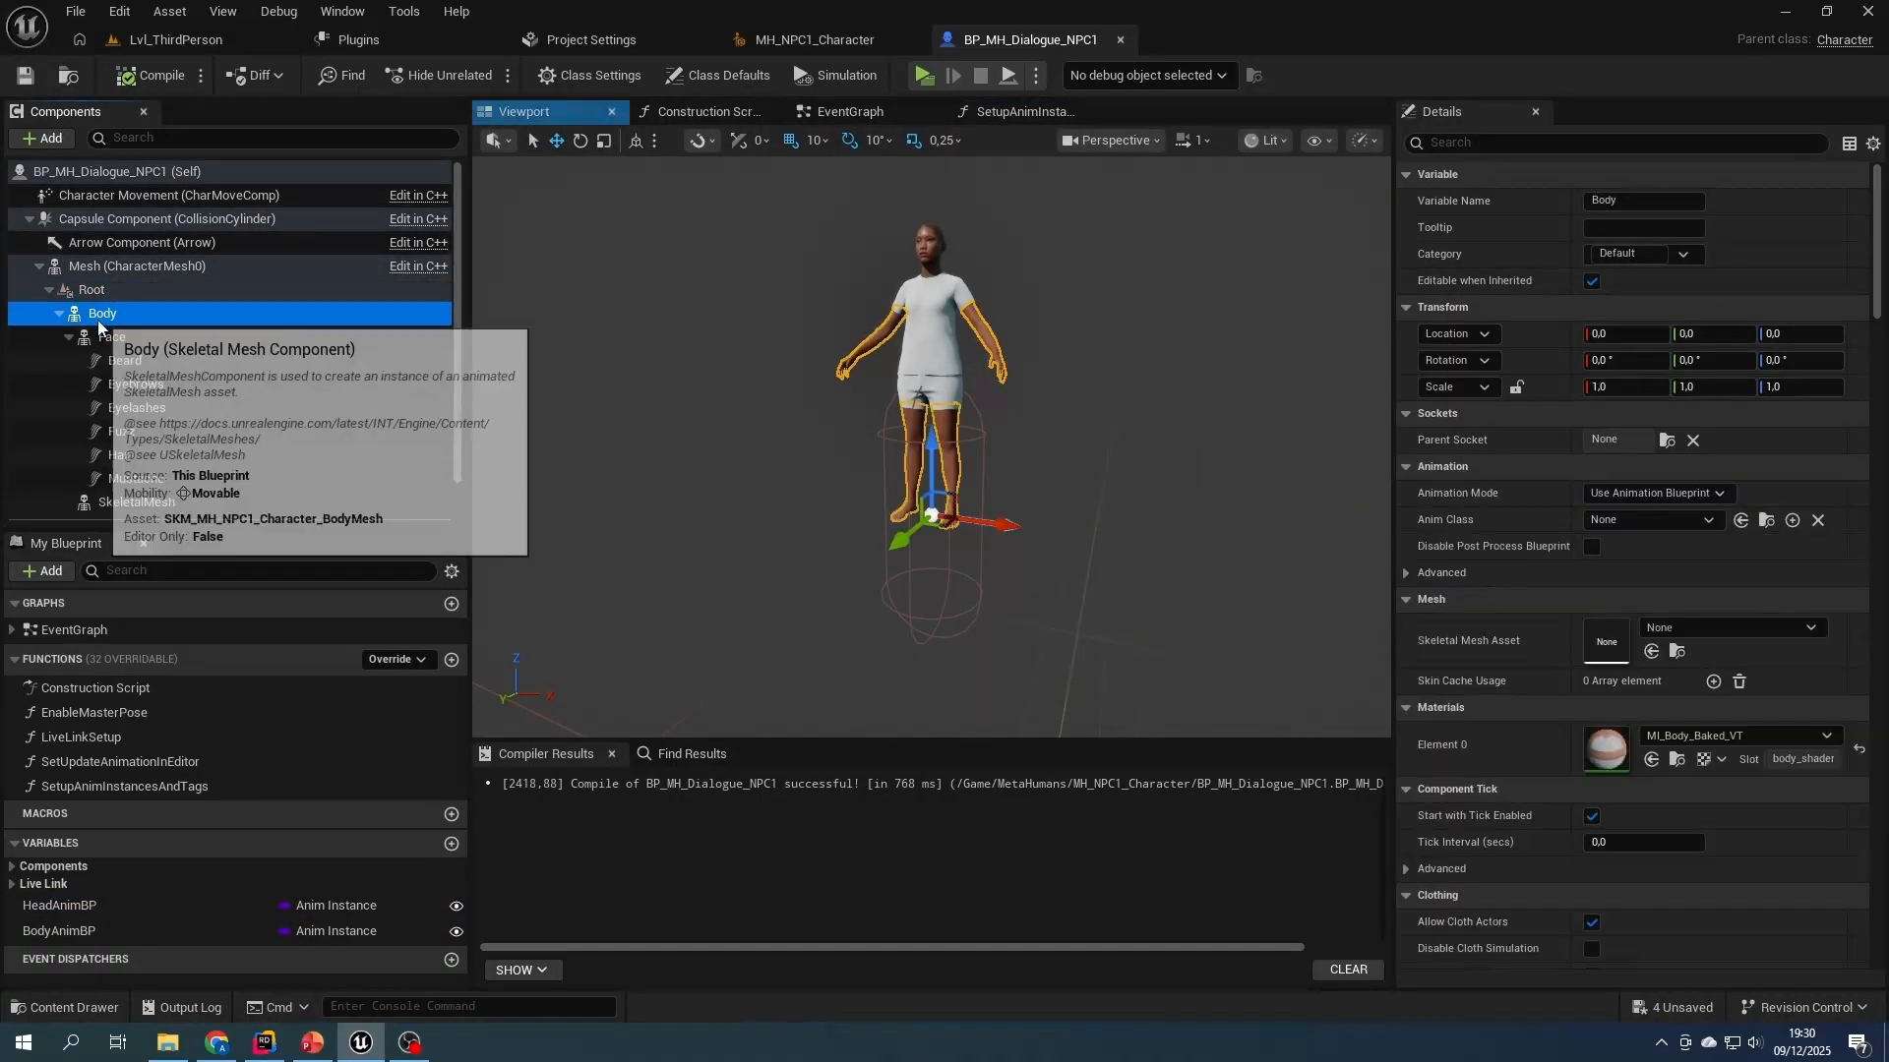
# - Delete the MetaHuman mesh components, LODSync, MetaHuman and the LiveLinkSetup and SetUpdateAnimationInEditor functions, and locate the node behind the resulting Target error
pyautogui.press('Delete')
pyautogui.click(1137, 560)
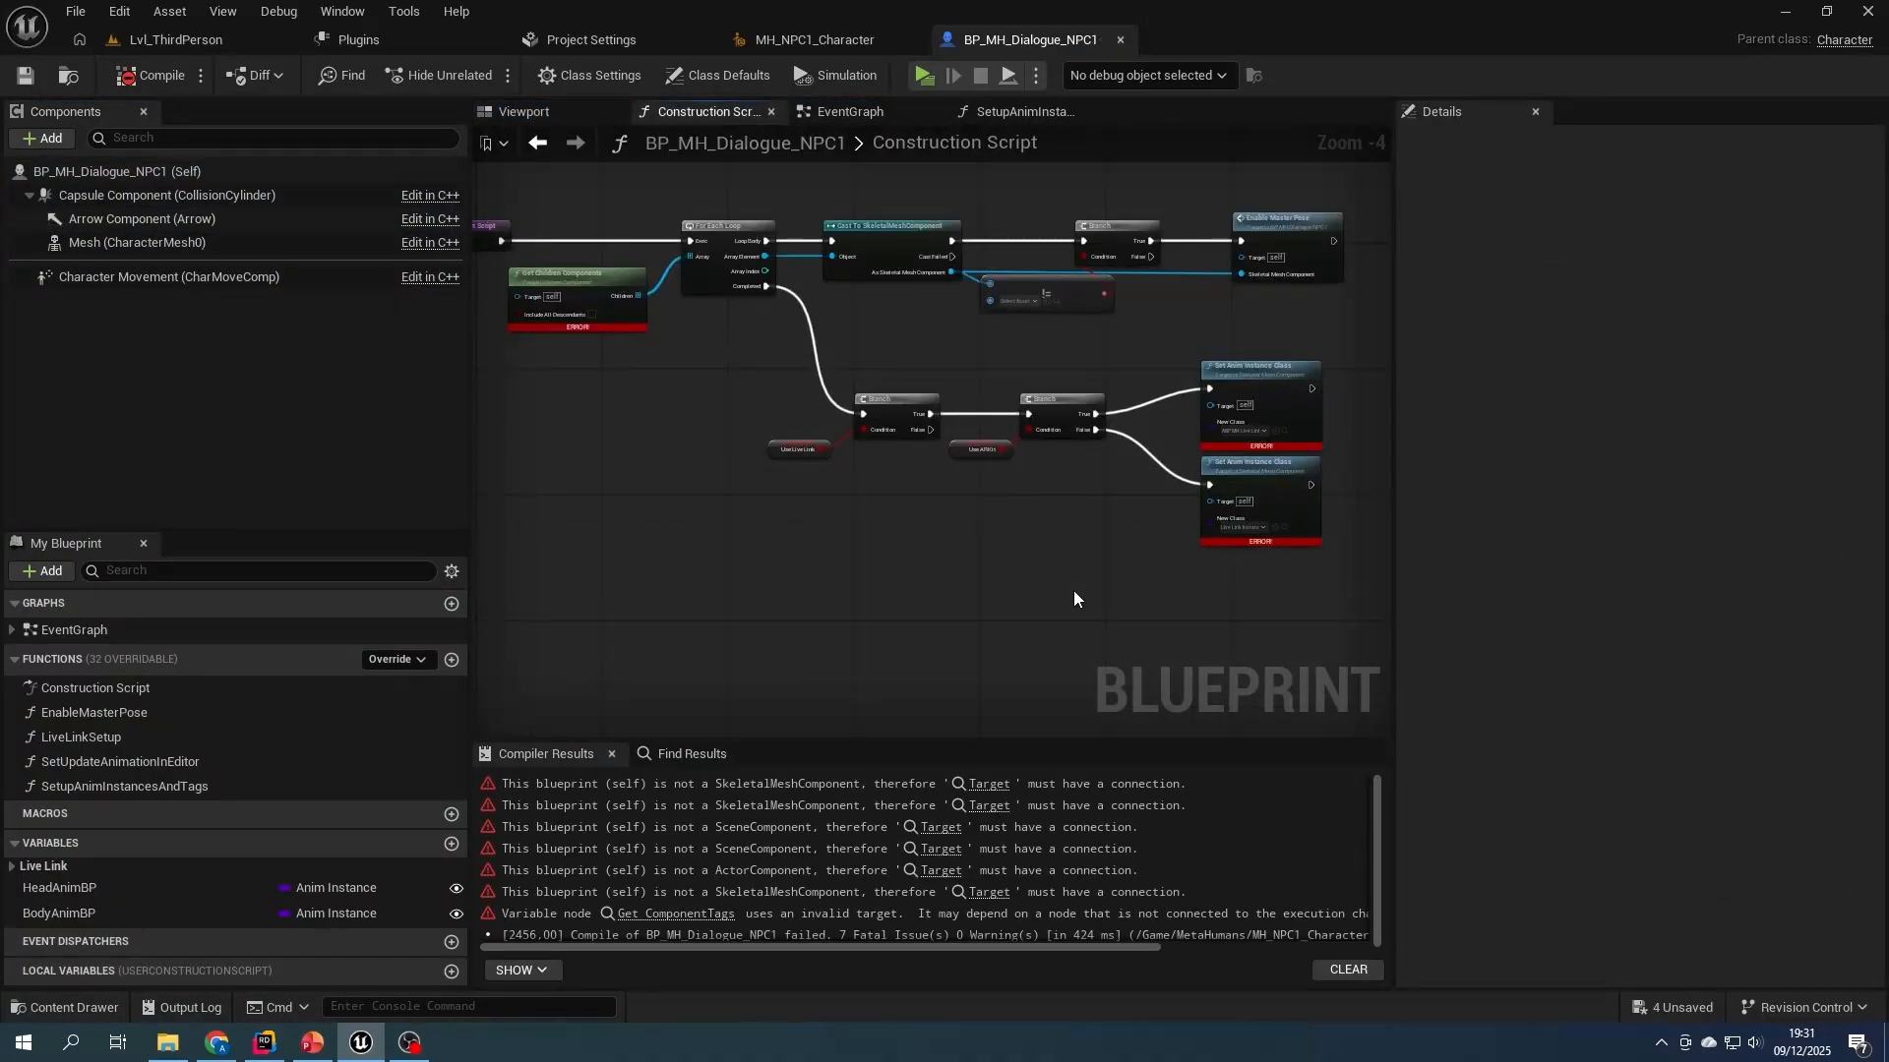
pyautogui.click(941, 784)
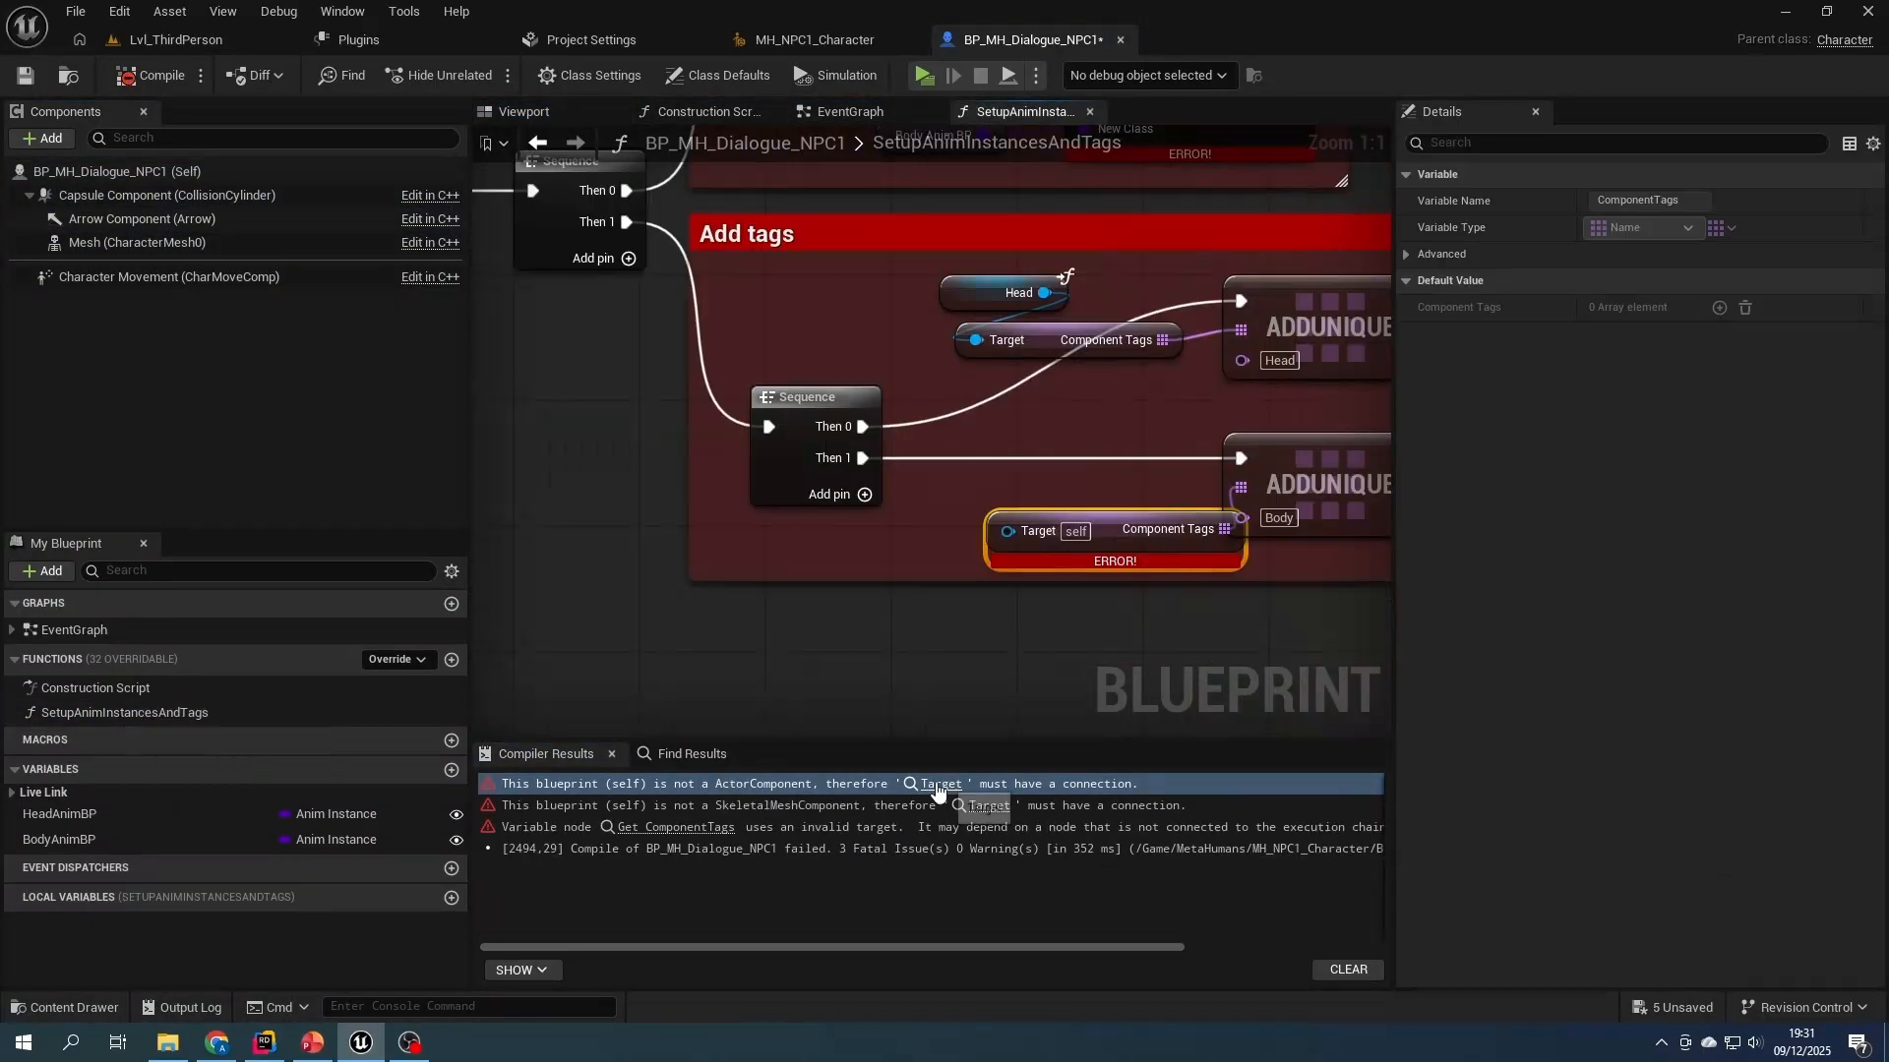
# - Add a getter for the Body input and connect it to the Target of the Body's Set Anim Instance Class node
pyautogui.rightClick(1094, 445)
pyautogui.write('body')
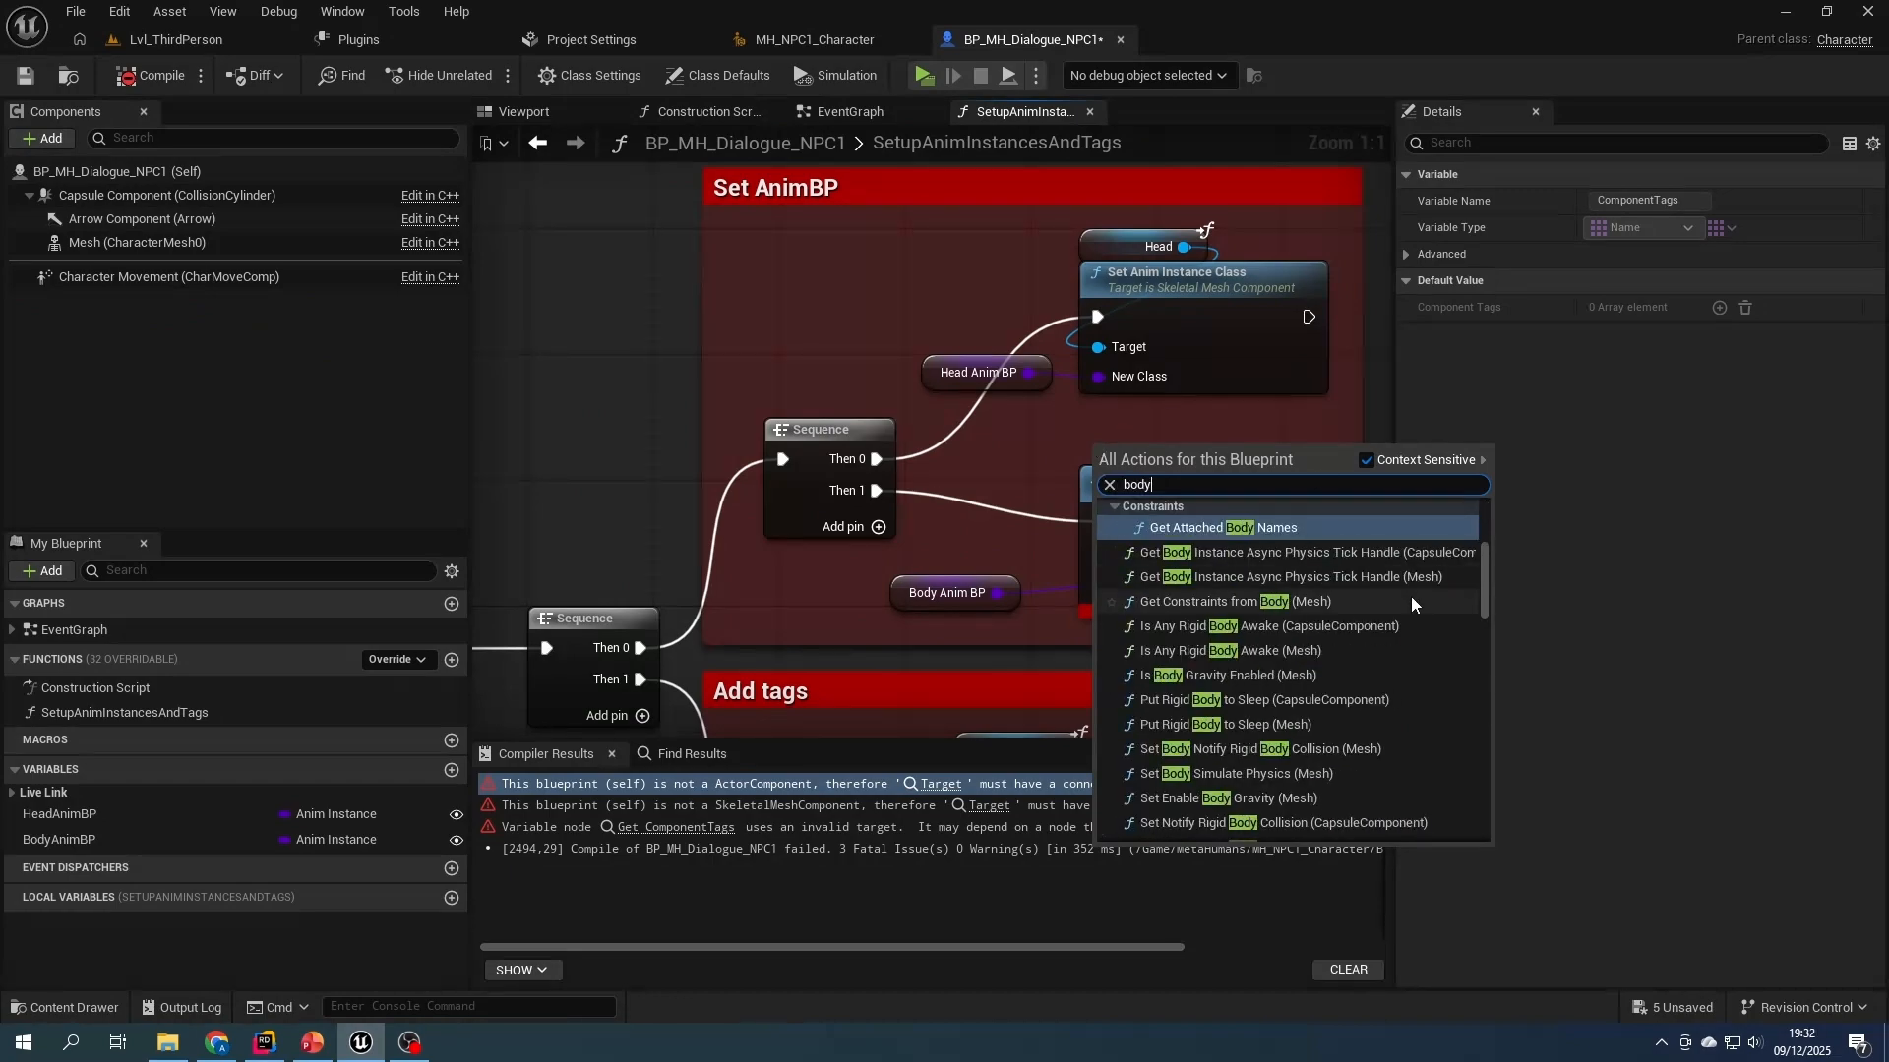
pyautogui.moveTo(1486, 583); pyautogui.dragTo(1406, 829)
pyautogui.click(1207, 827)
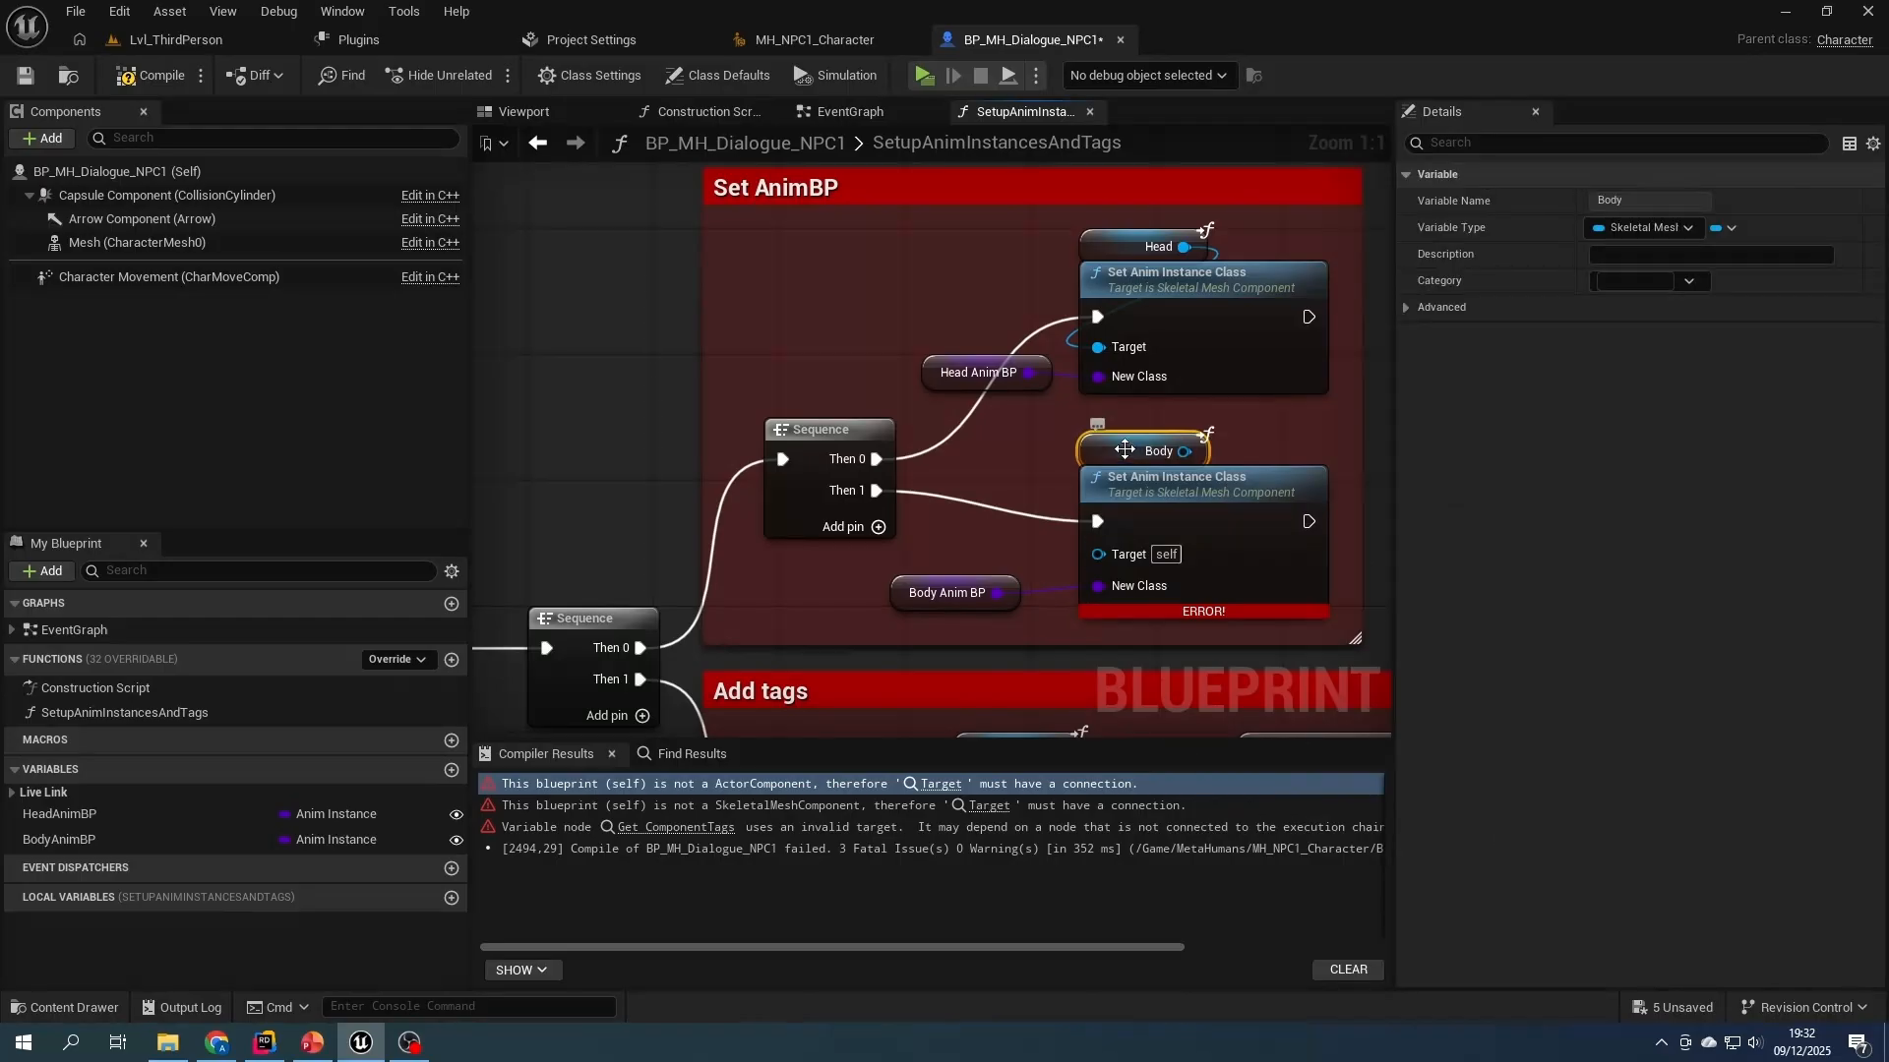
pyautogui.moveTo(1186, 451); pyautogui.dragTo(1096, 552)
# - Place a copy of the Body getter in the Add tags section, connect it to the Body's Component Tags target, and compile and save
pyautogui.moveTo(1045, 519); pyautogui.dragTo(1011, 137, button='right')
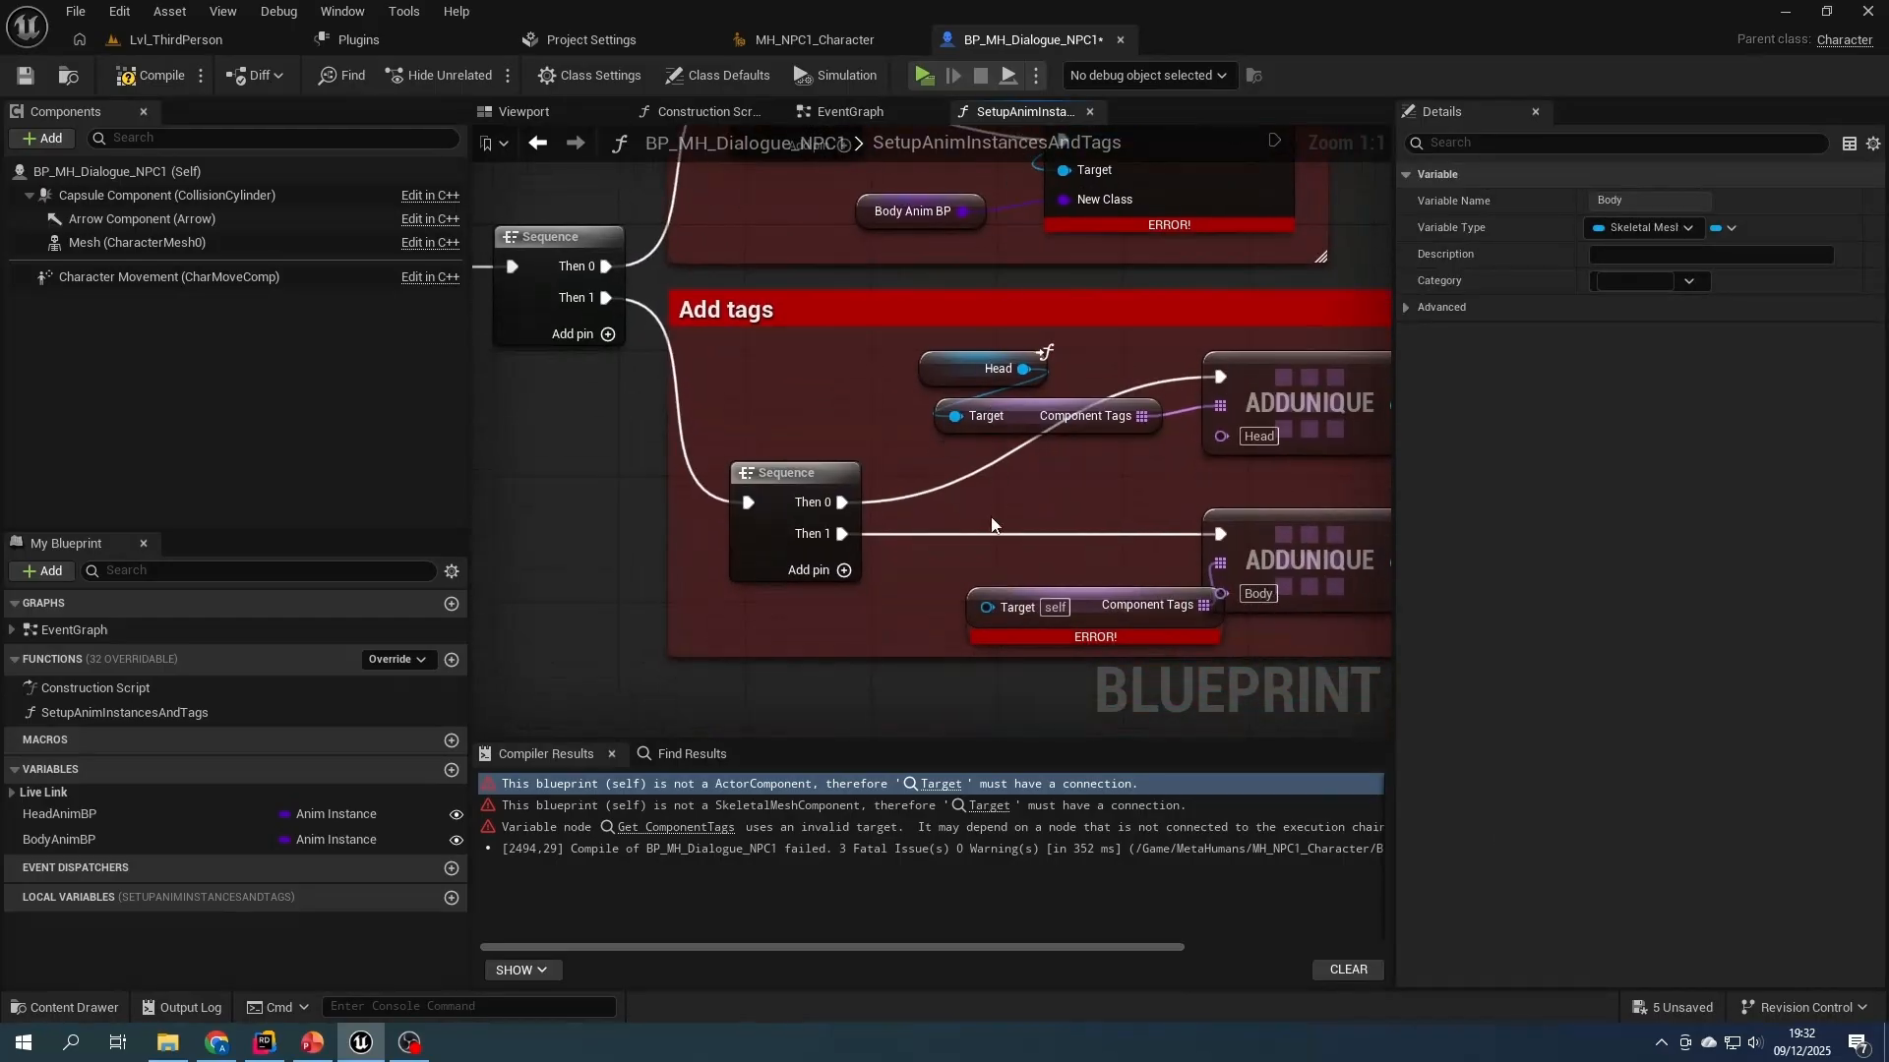
pyautogui.click(885, 574)
pyautogui.hotkey('ctrl', 'v')
pyautogui.moveTo(1038, 558); pyautogui.dragTo(976, 607)
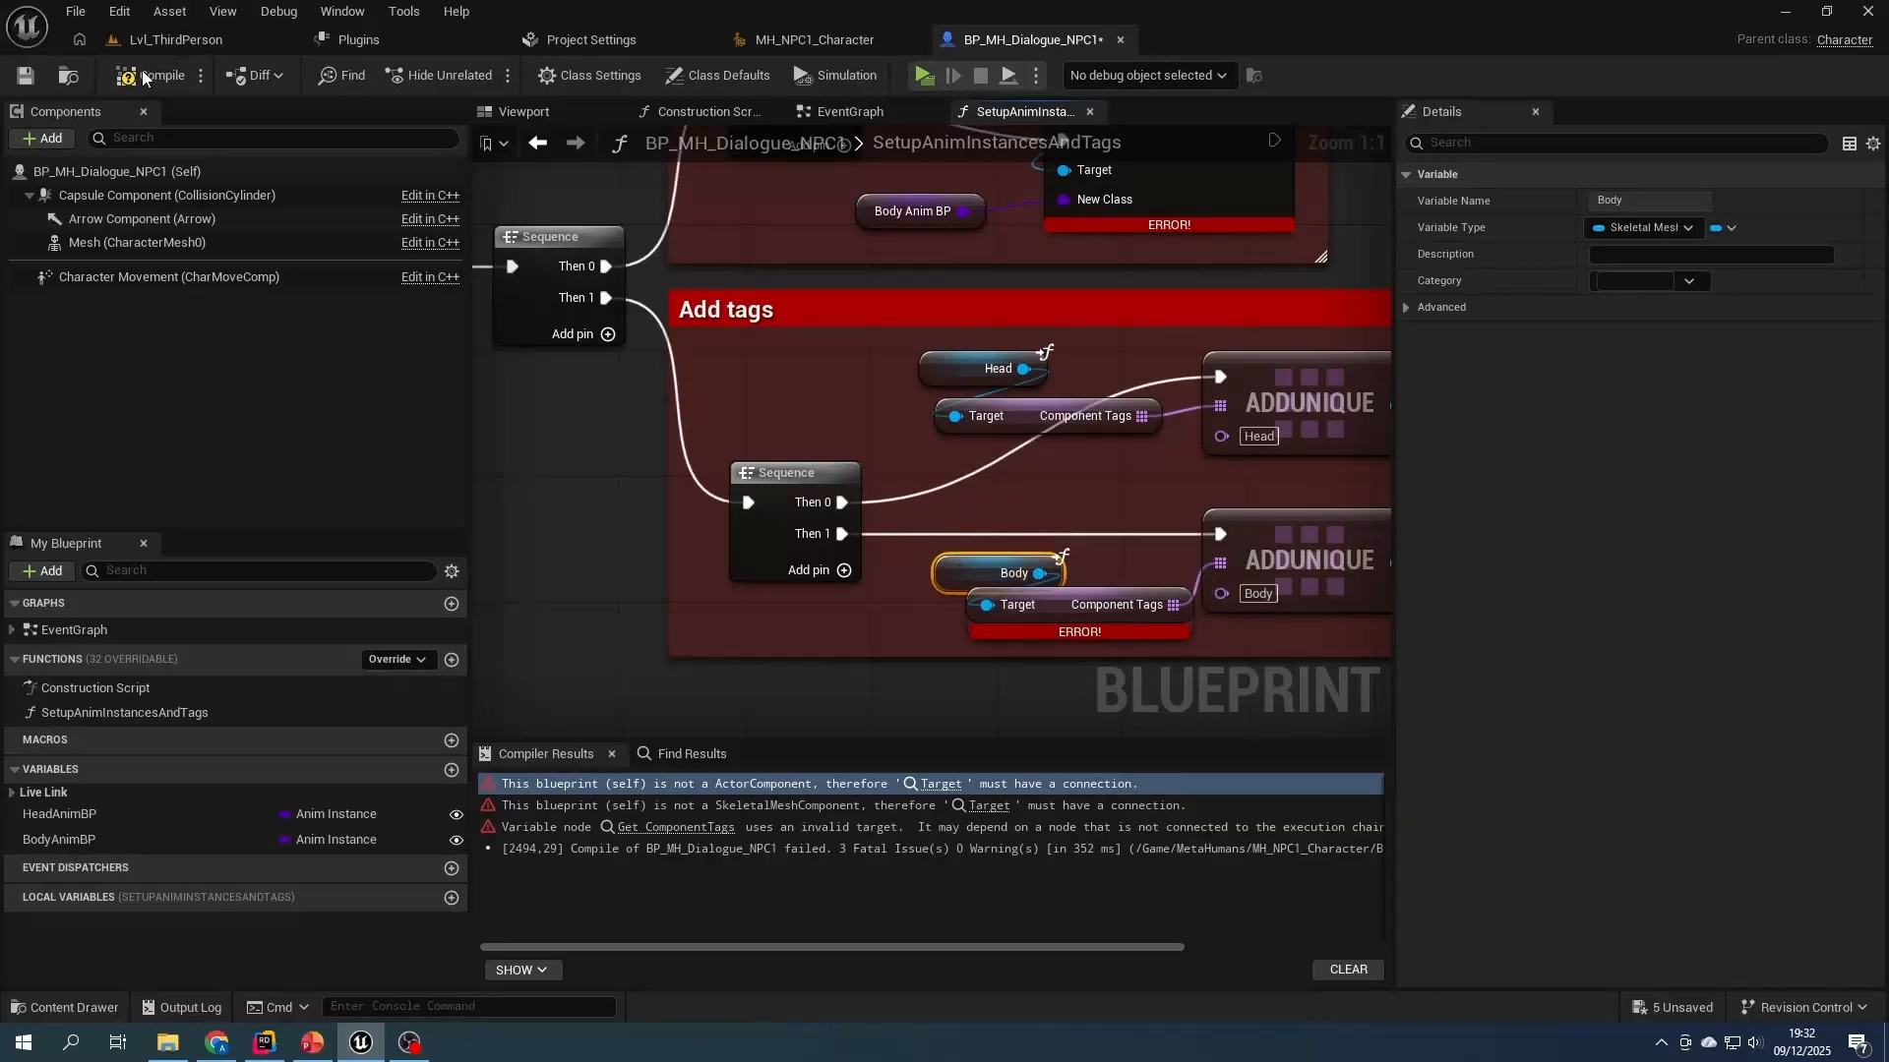
pyautogui.click(27, 75)
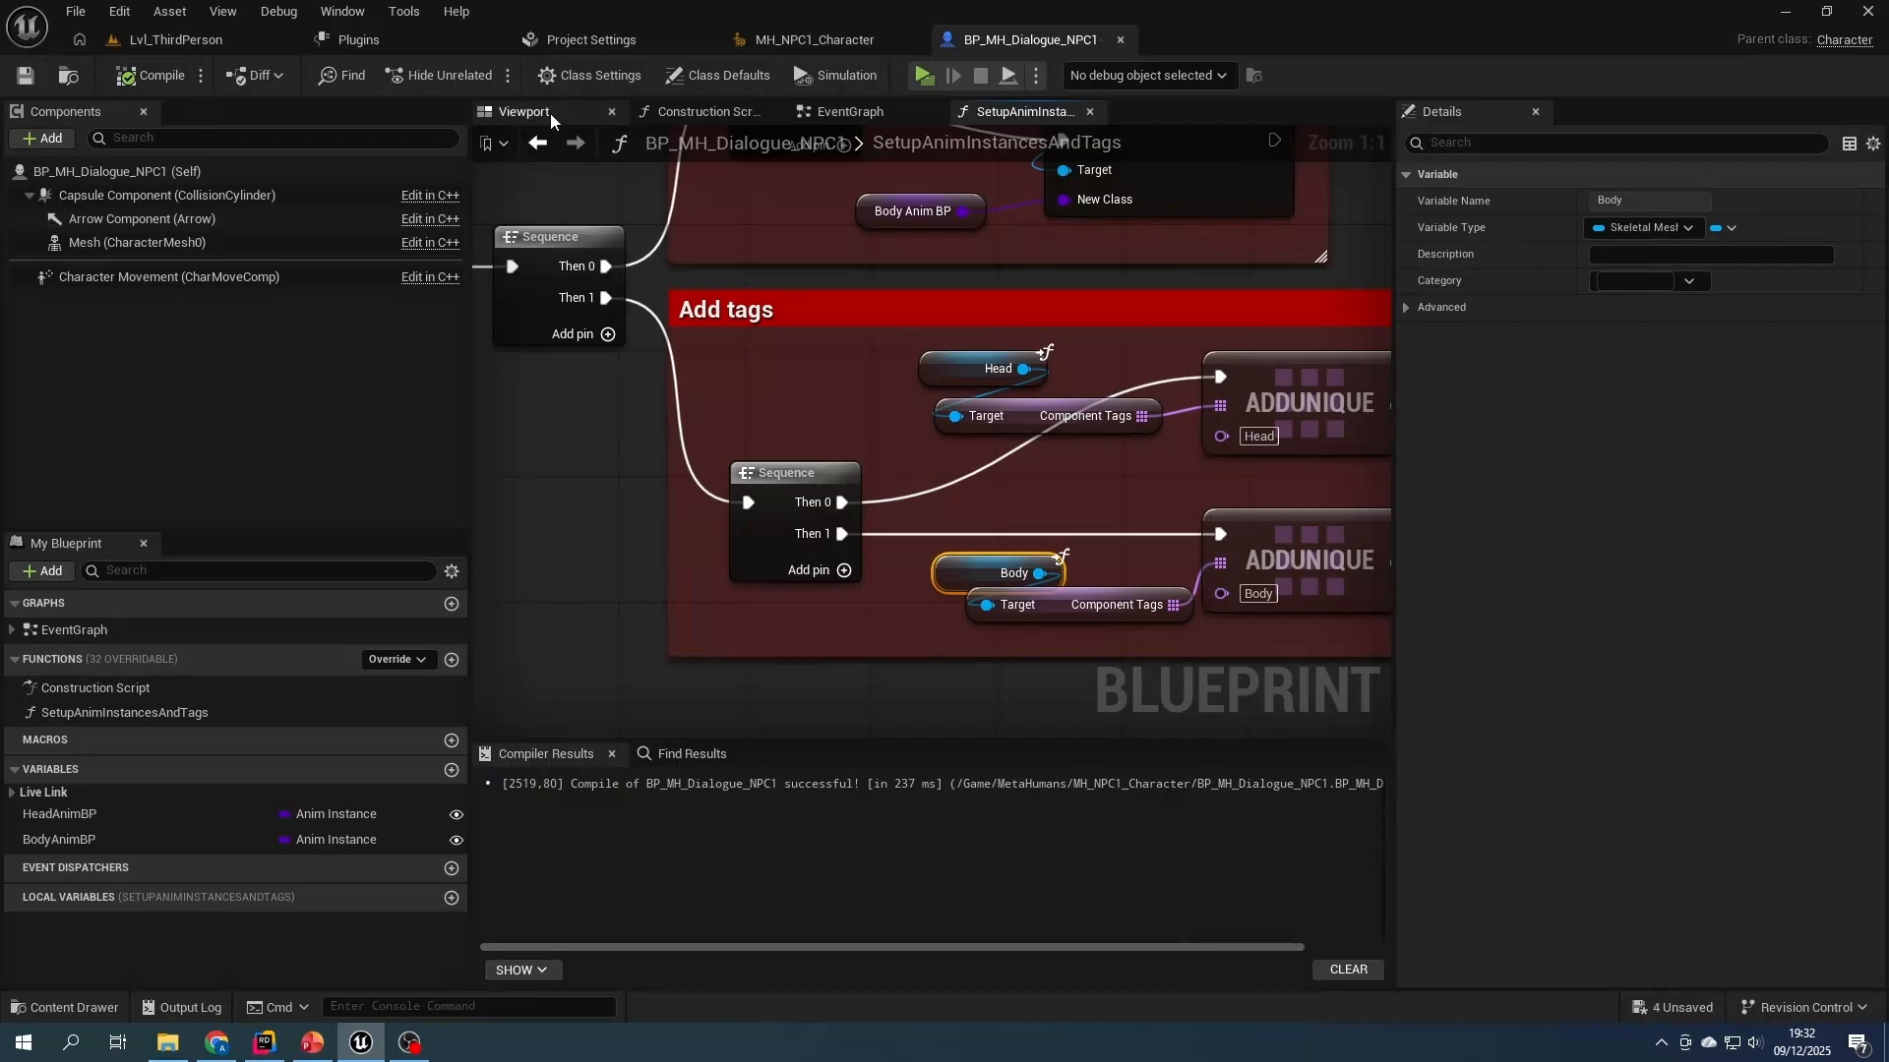
# - Return to the level editor and rename the dialogue NPC blueprint as BP_MH_Dialogue_NPC_Base
pyautogui.click(531, 112)
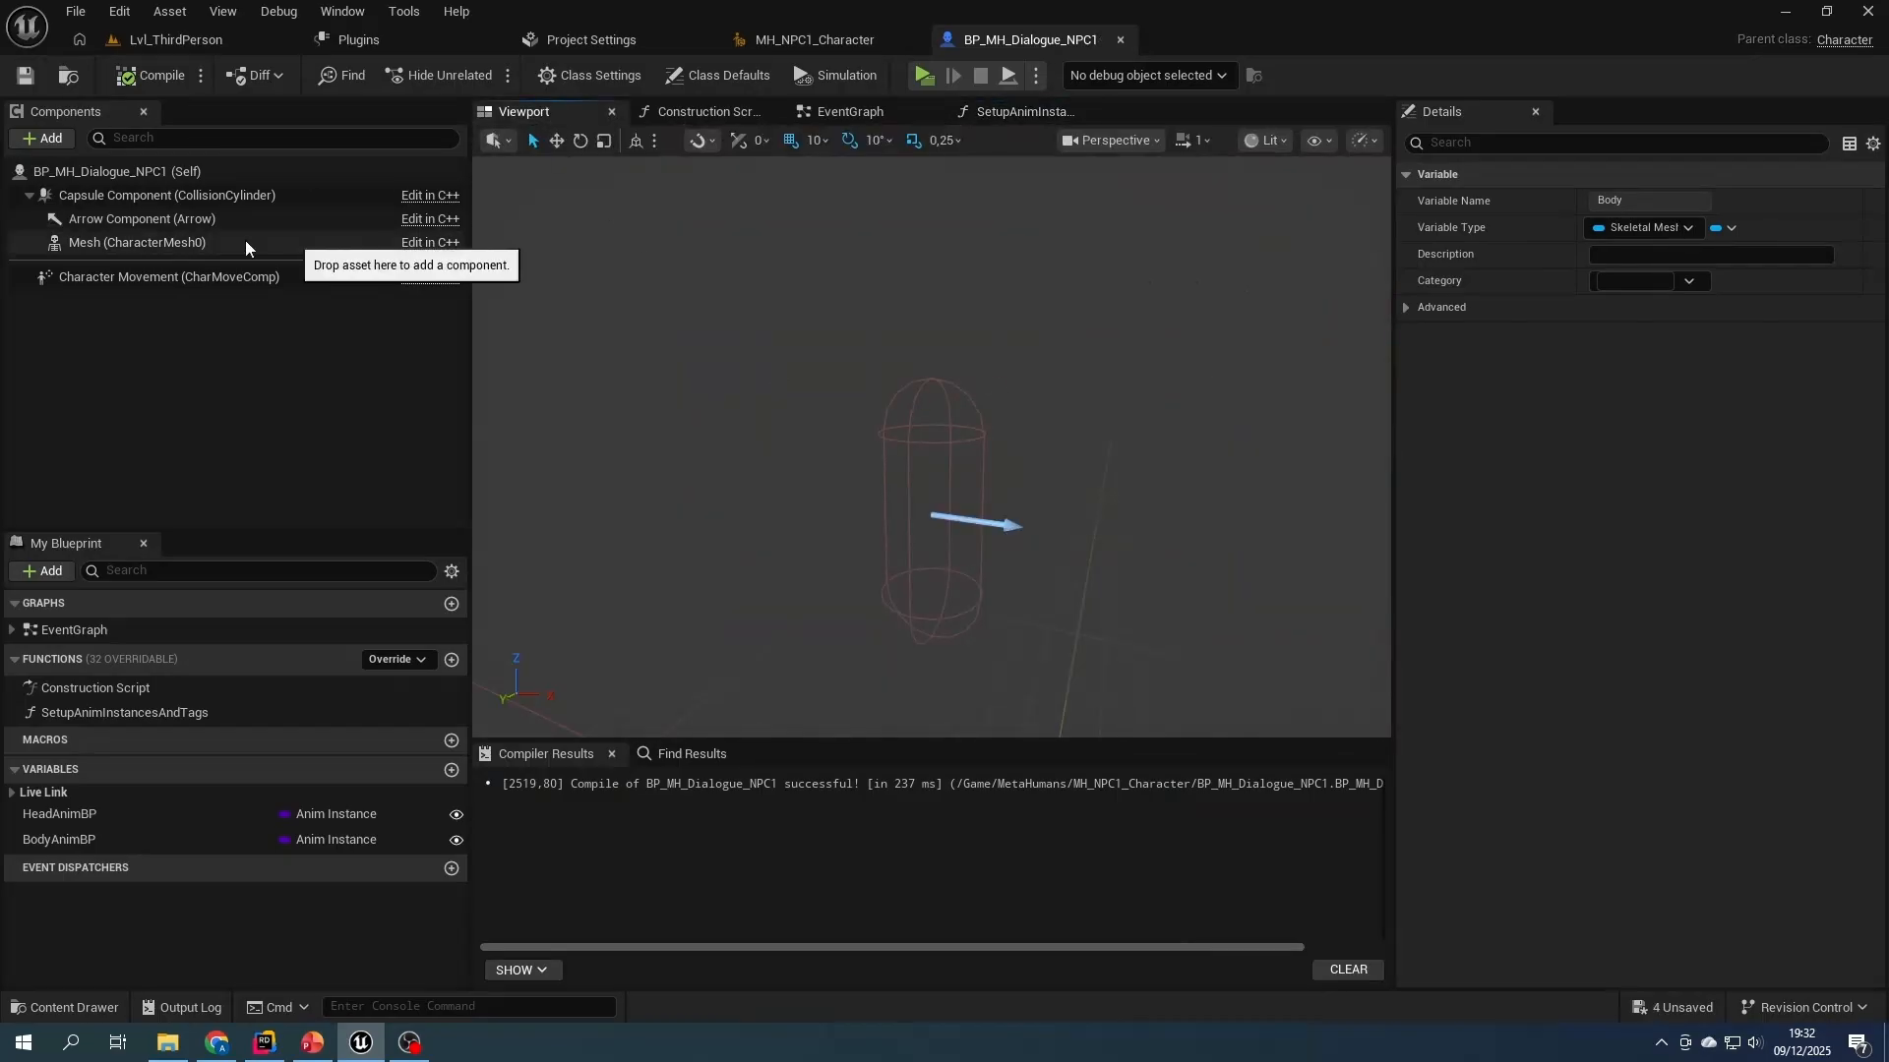
pyautogui.click(181, 41)
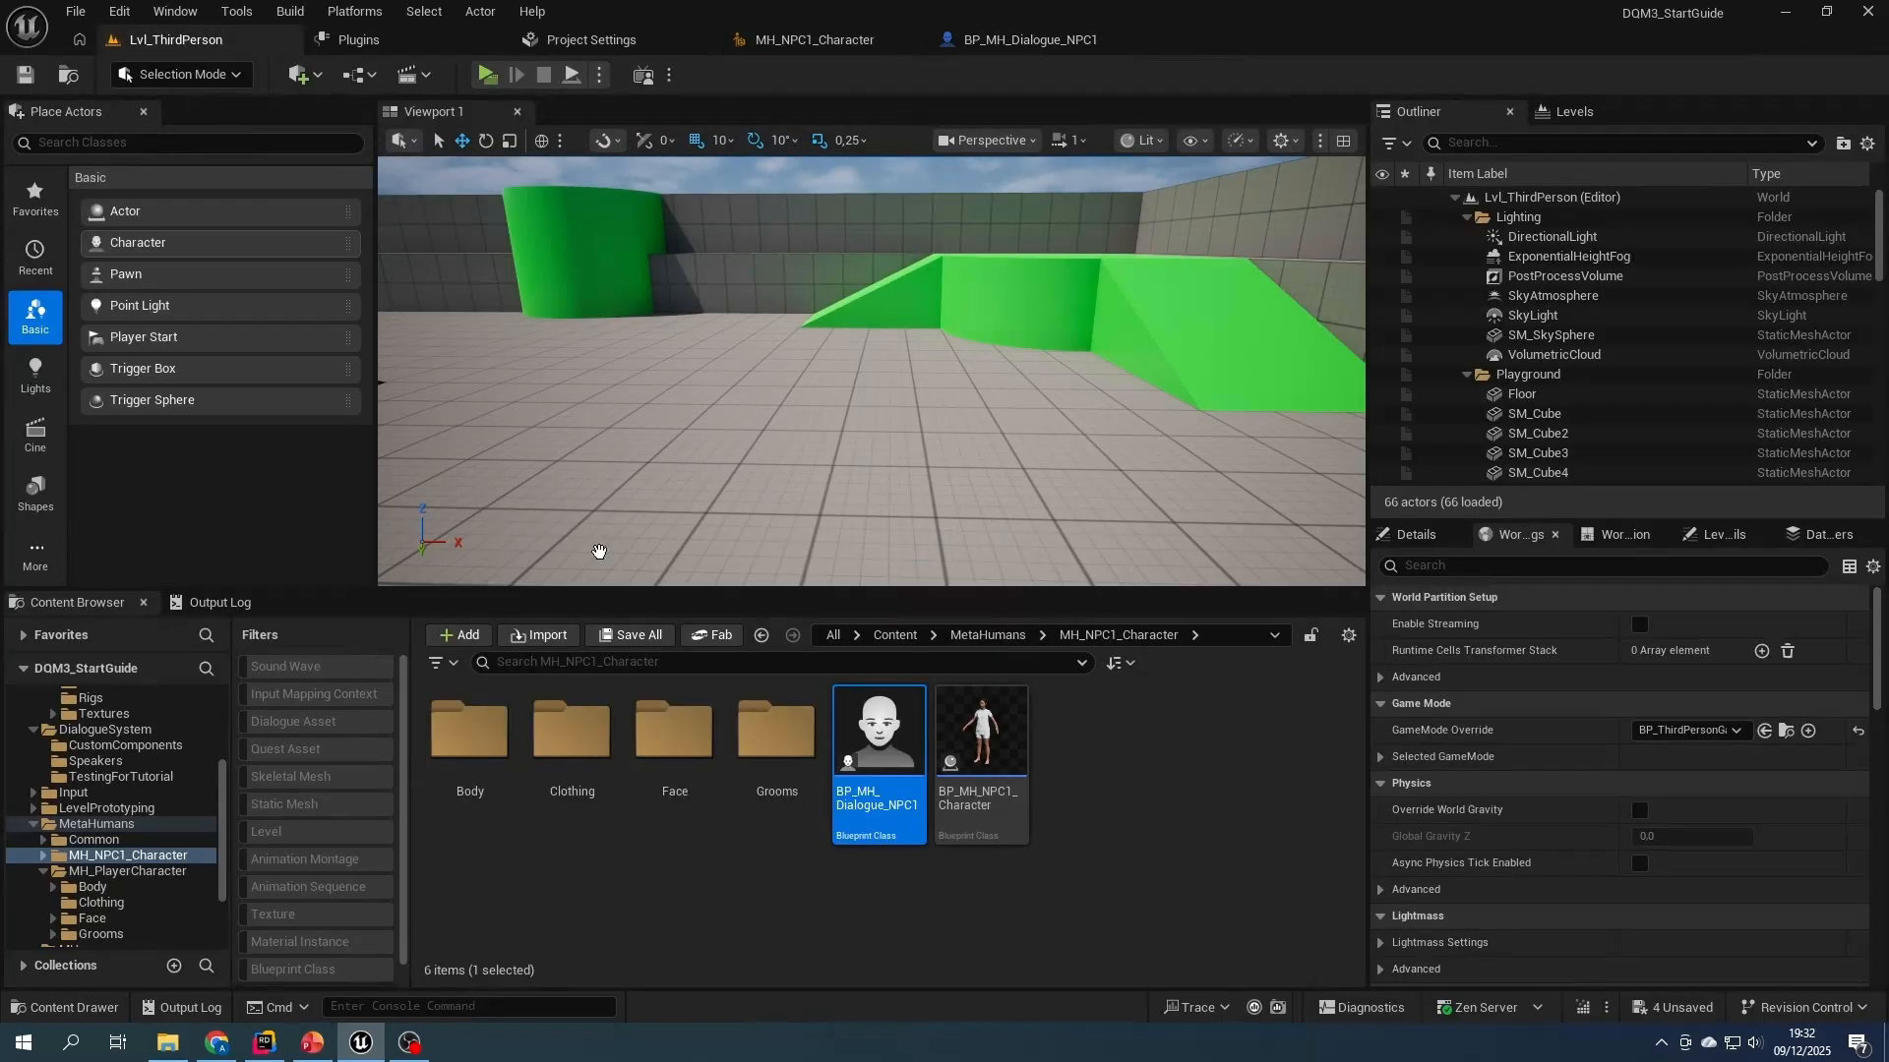
pyautogui.rightClick(861, 767)
pyautogui.click(937, 312)
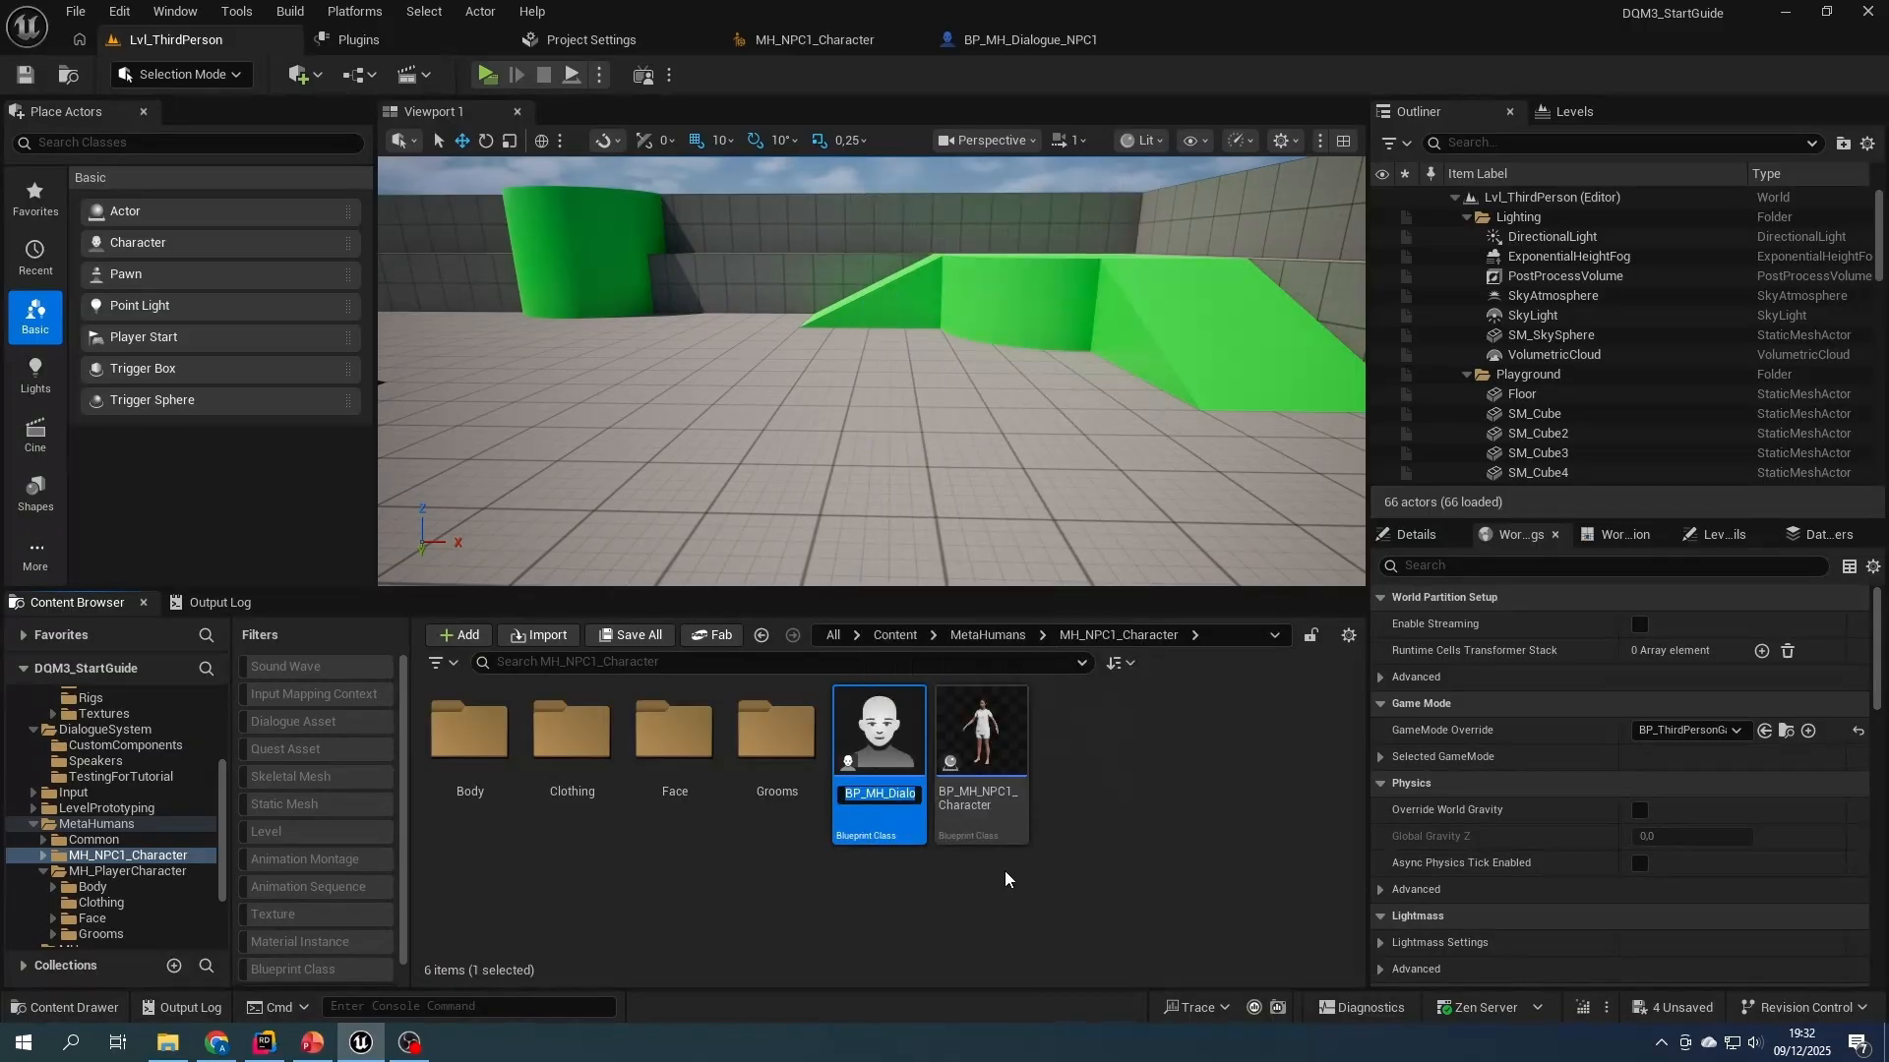
pyautogui.press('BackSpace')
pyautogui.write('_Base')
pyautogui.press('Return')
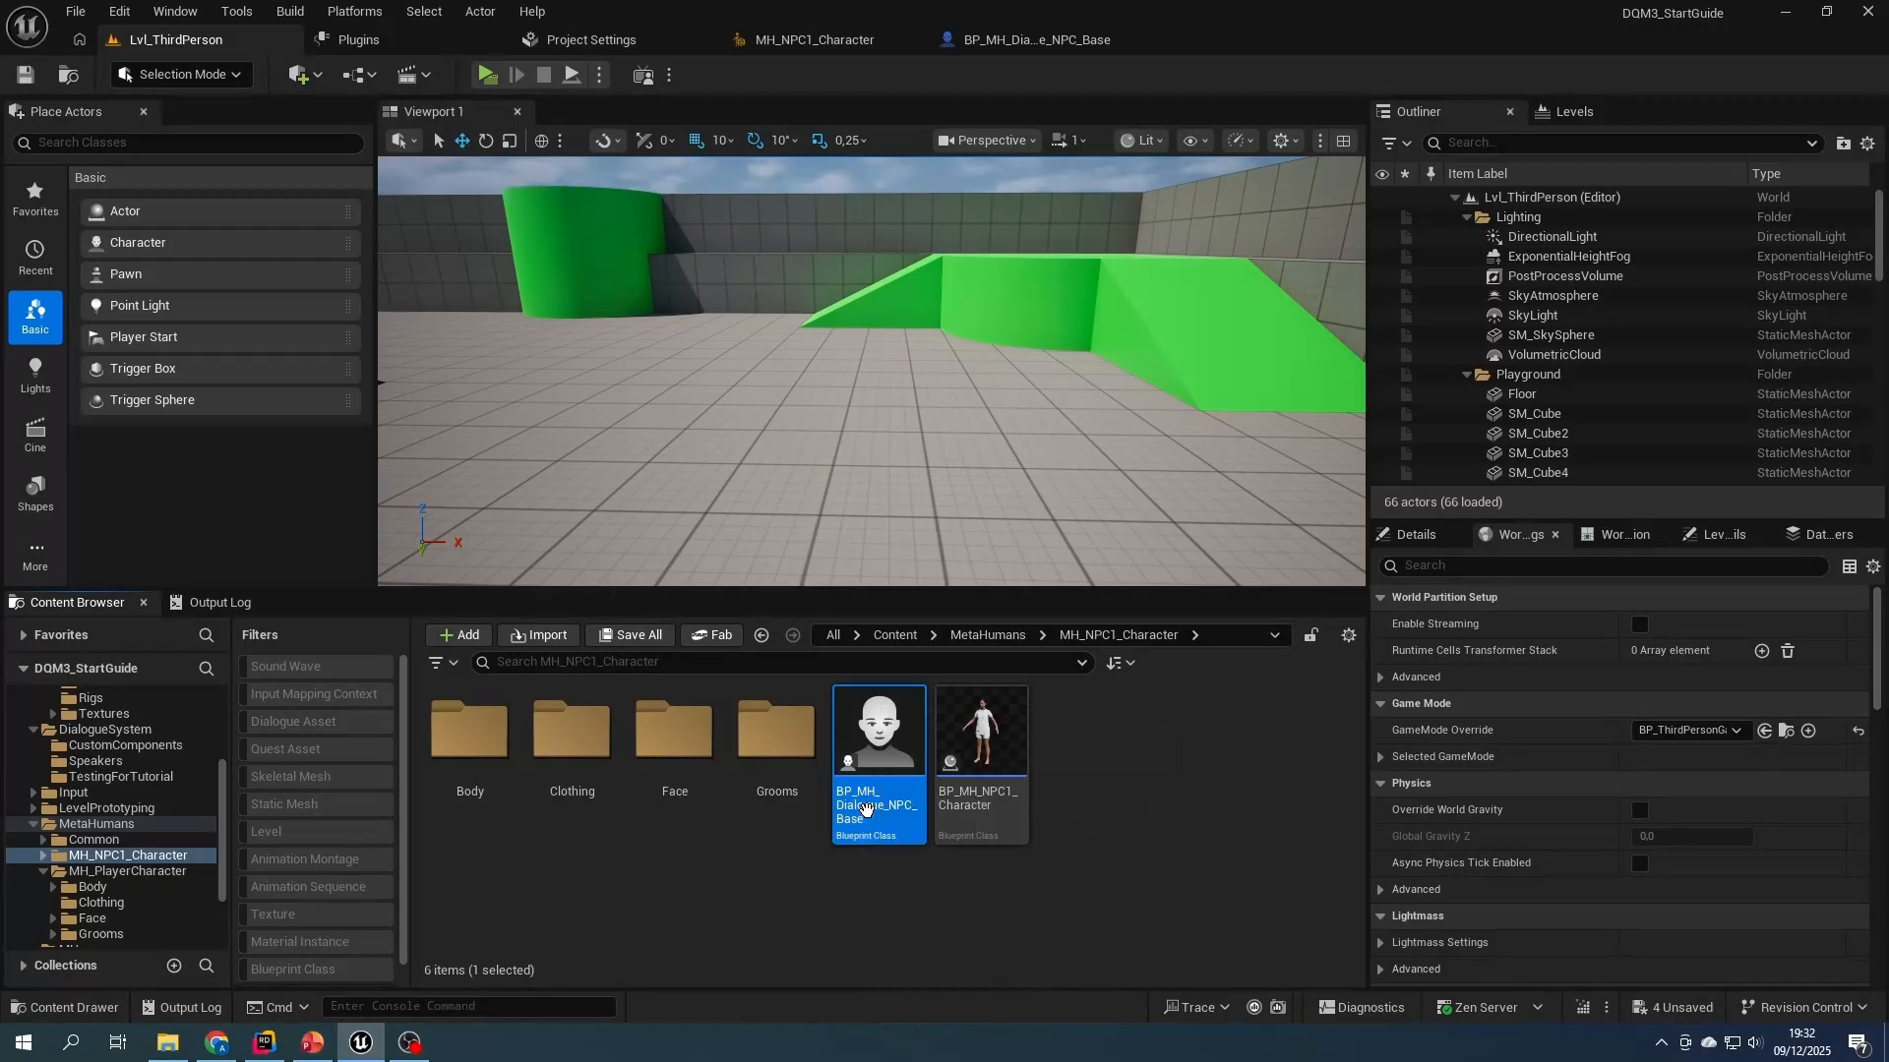
# - Create a new folder named Blueprints inside the DialogueSystem content folder
pyautogui.click(894, 635)
pyautogui.doubleClick(572, 737)
pyautogui.rightClick(923, 845)
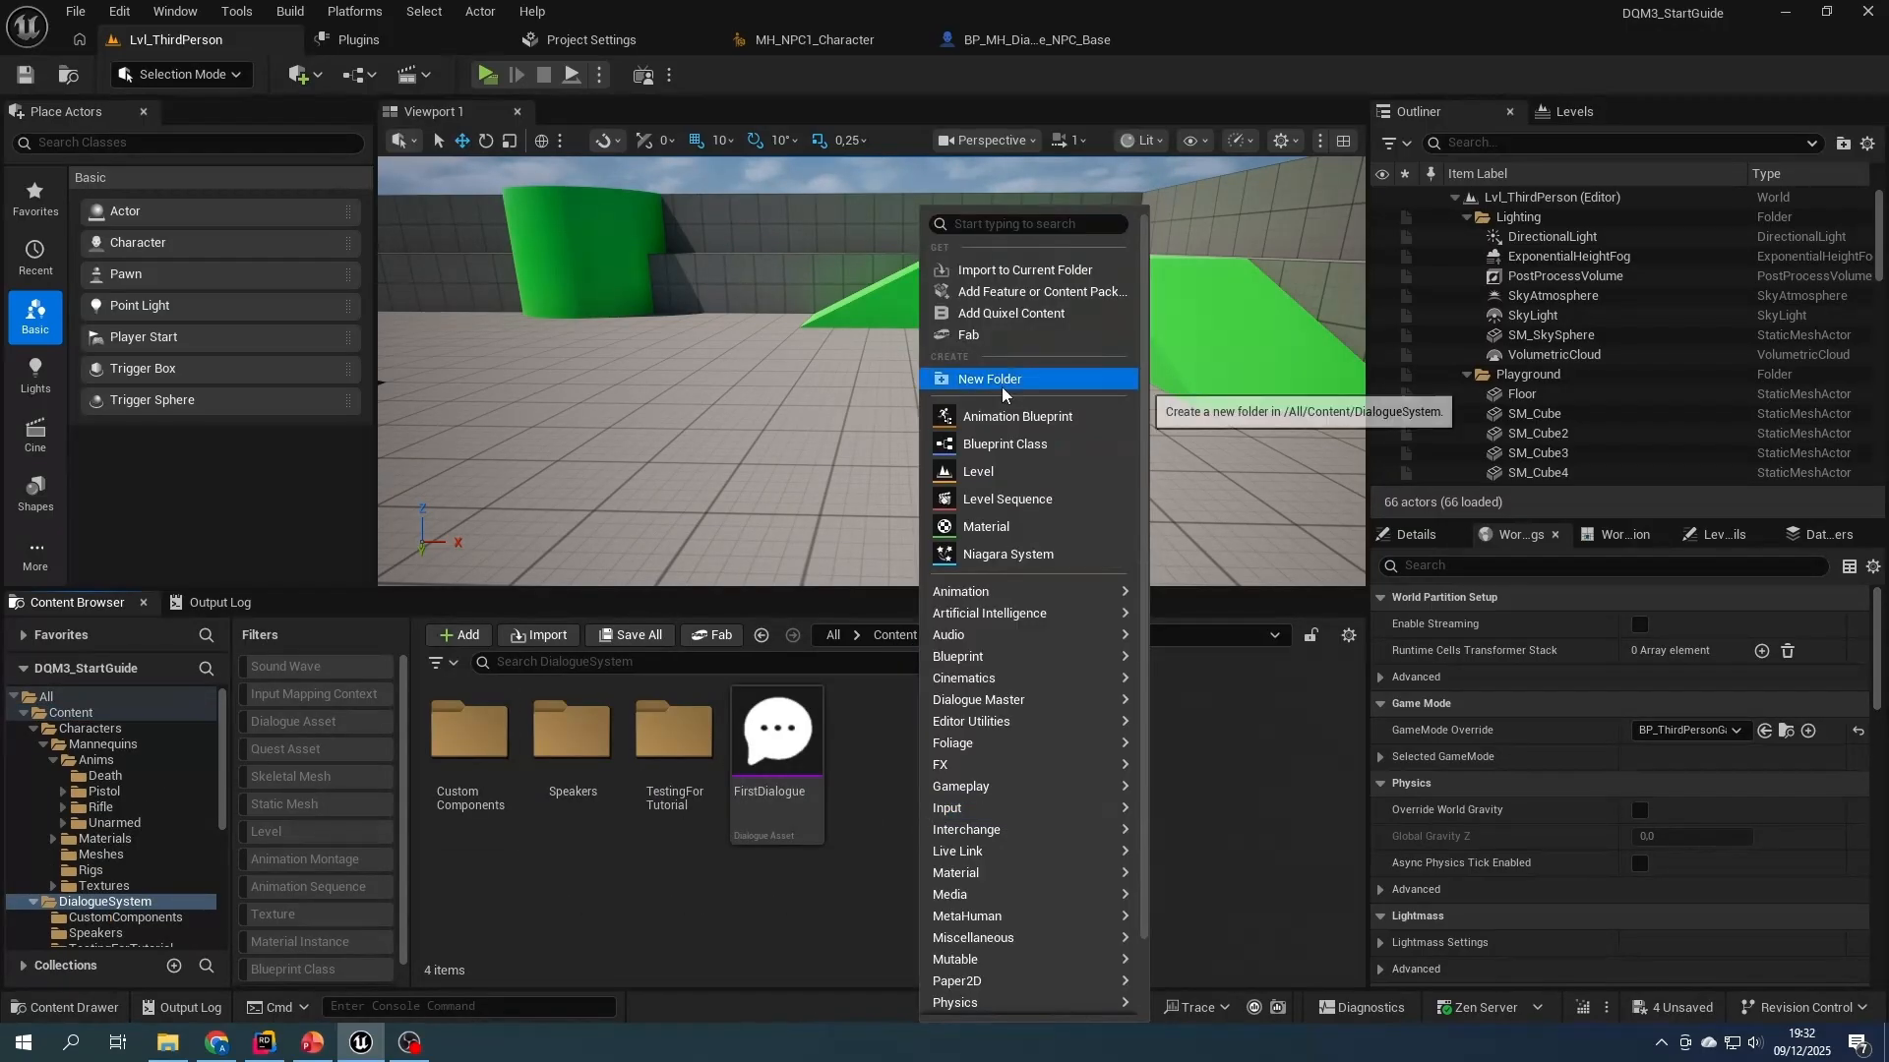
pyautogui.click(999, 387)
pyautogui.write('DialogueNPBlueprints')
pyautogui.press('Return')
# - Move BP_MH_Dialogue_NPC_Base from MH_NPC1_Character into the DialogueSystem Blueprints folder and save the changed assets
pyautogui.doubleClick(469, 737)
pyautogui.scroll(-7, 93, 847)
pyautogui.click(126, 823)
pyautogui.scroll(2, 101, 764)
pyautogui.moveTo(866, 777); pyautogui.dragTo(105, 762)
pyautogui.click(161, 805)
pyautogui.press('Return')
pyautogui.rightClick(86, 729)
pyautogui.click(211, 545)
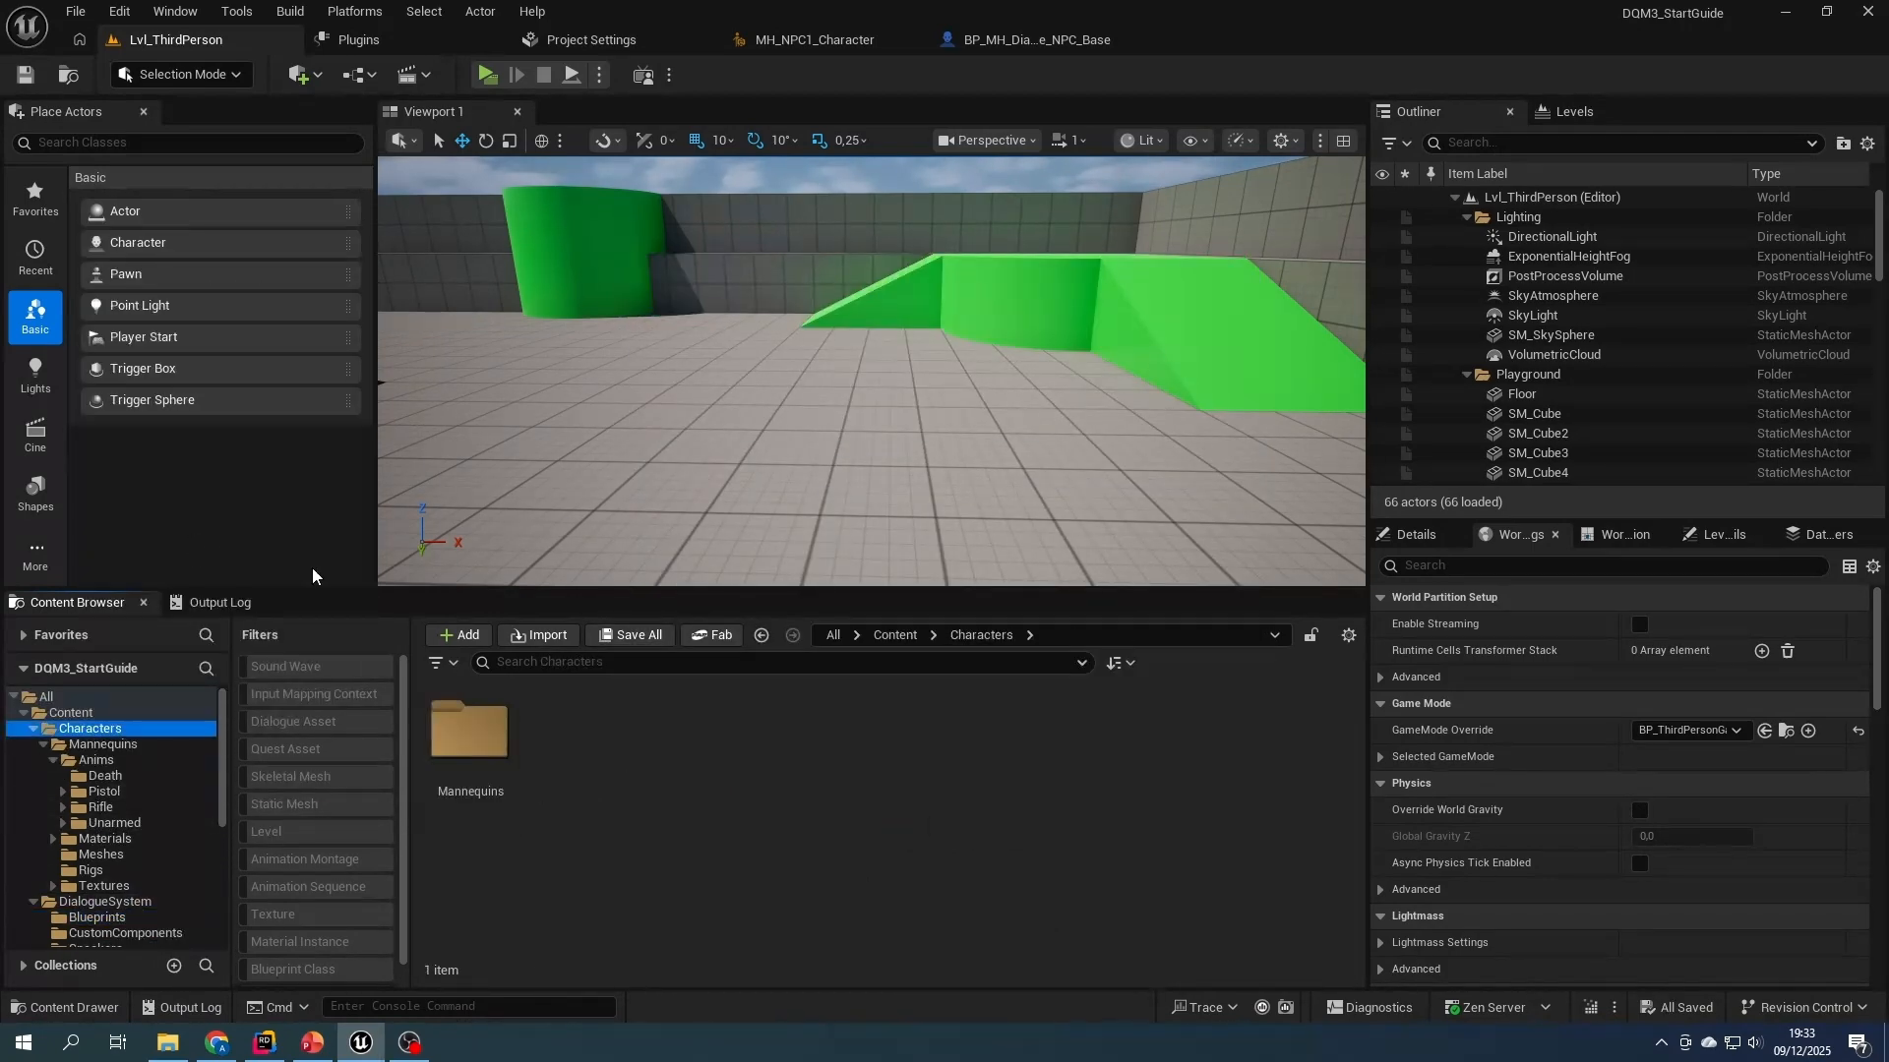
# - Duplicate BP_MH_NPC1_Character as BP_MH_NPC1_Dialogue in the MH_NPC1_Character folder and open the copy
pyautogui.scroll(-4, 111, 869)
pyautogui.click(128, 918)
pyautogui.click(878, 747)
pyautogui.hotkey('ctrl', 'd')
pyautogui.write('BP_MH_NPC')
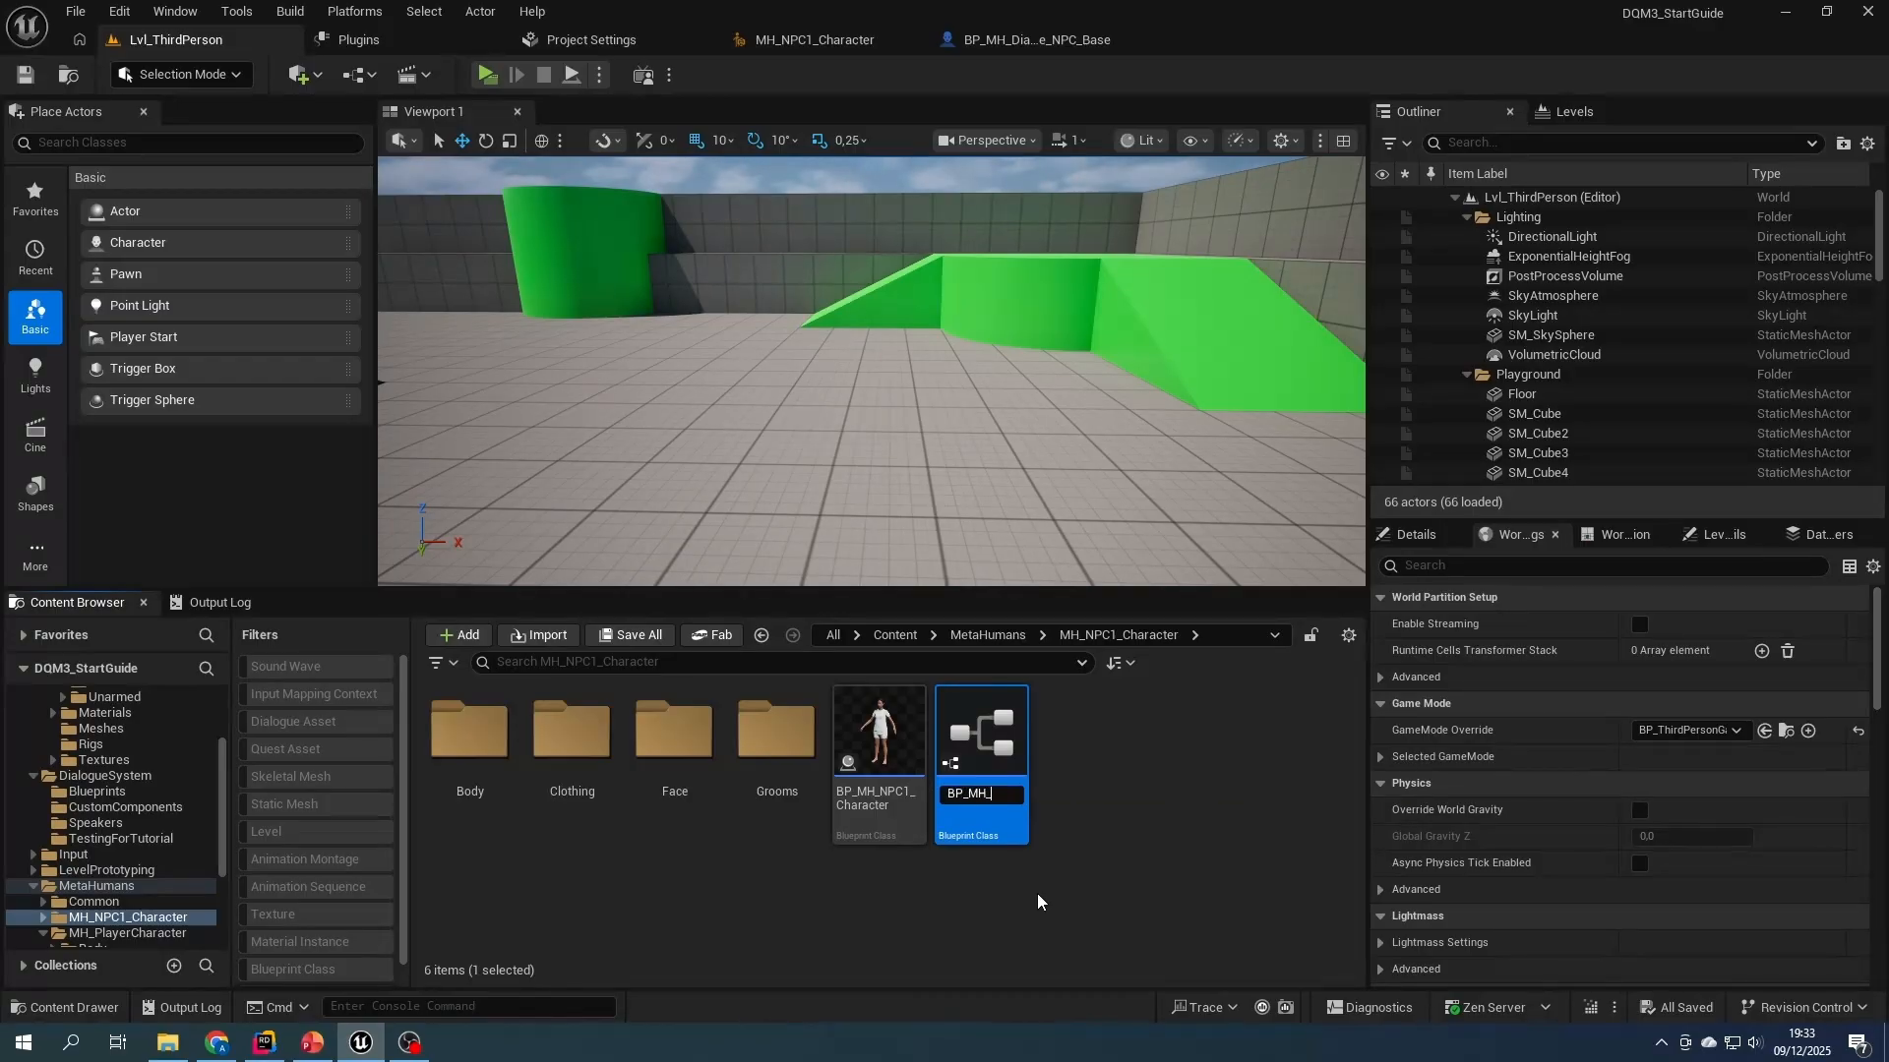
pyautogui.write('1_Dialogue')
pyautogui.press('Return')
pyautogui.doubleClick(982, 799)
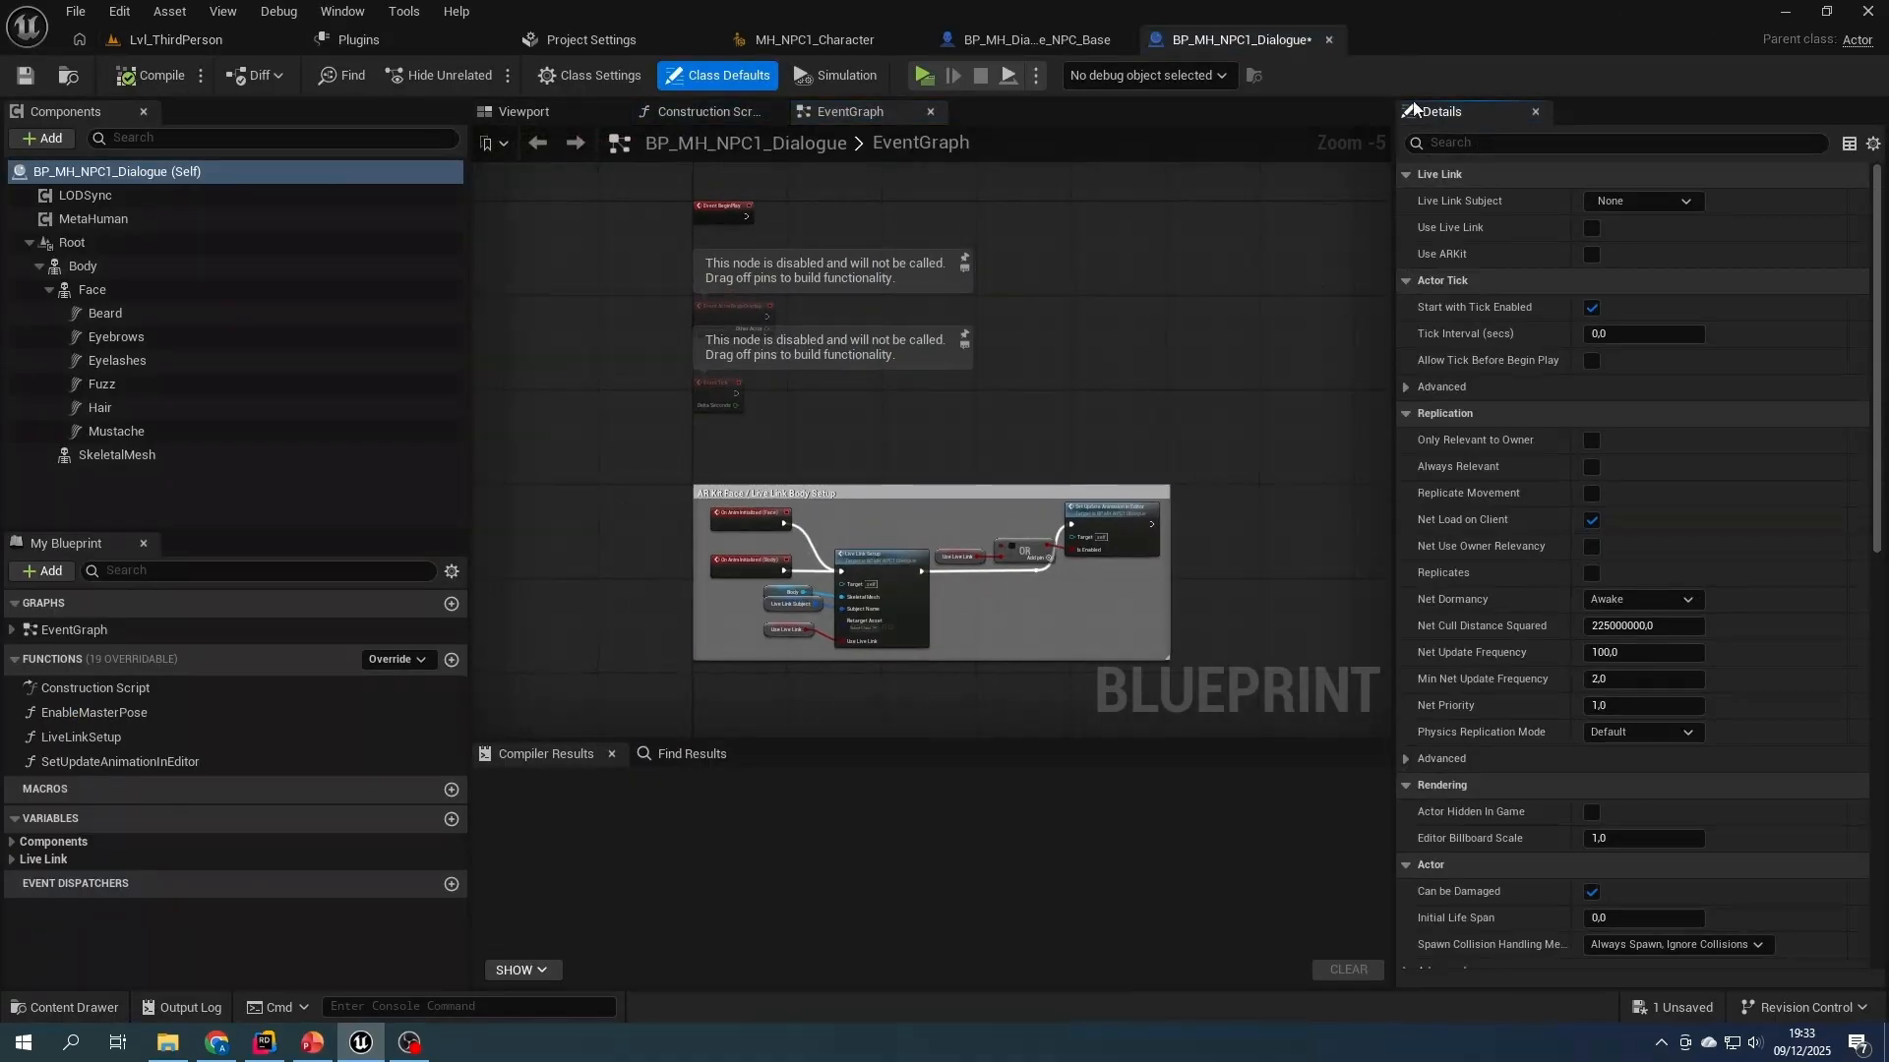
# - Change the parent class of BP_MH_NPC1_Dialogue to BP MH Dialogue NPC Base and compile it
pyautogui.click(591, 75)
pyautogui.click(1625, 202)
pyautogui.write('base')
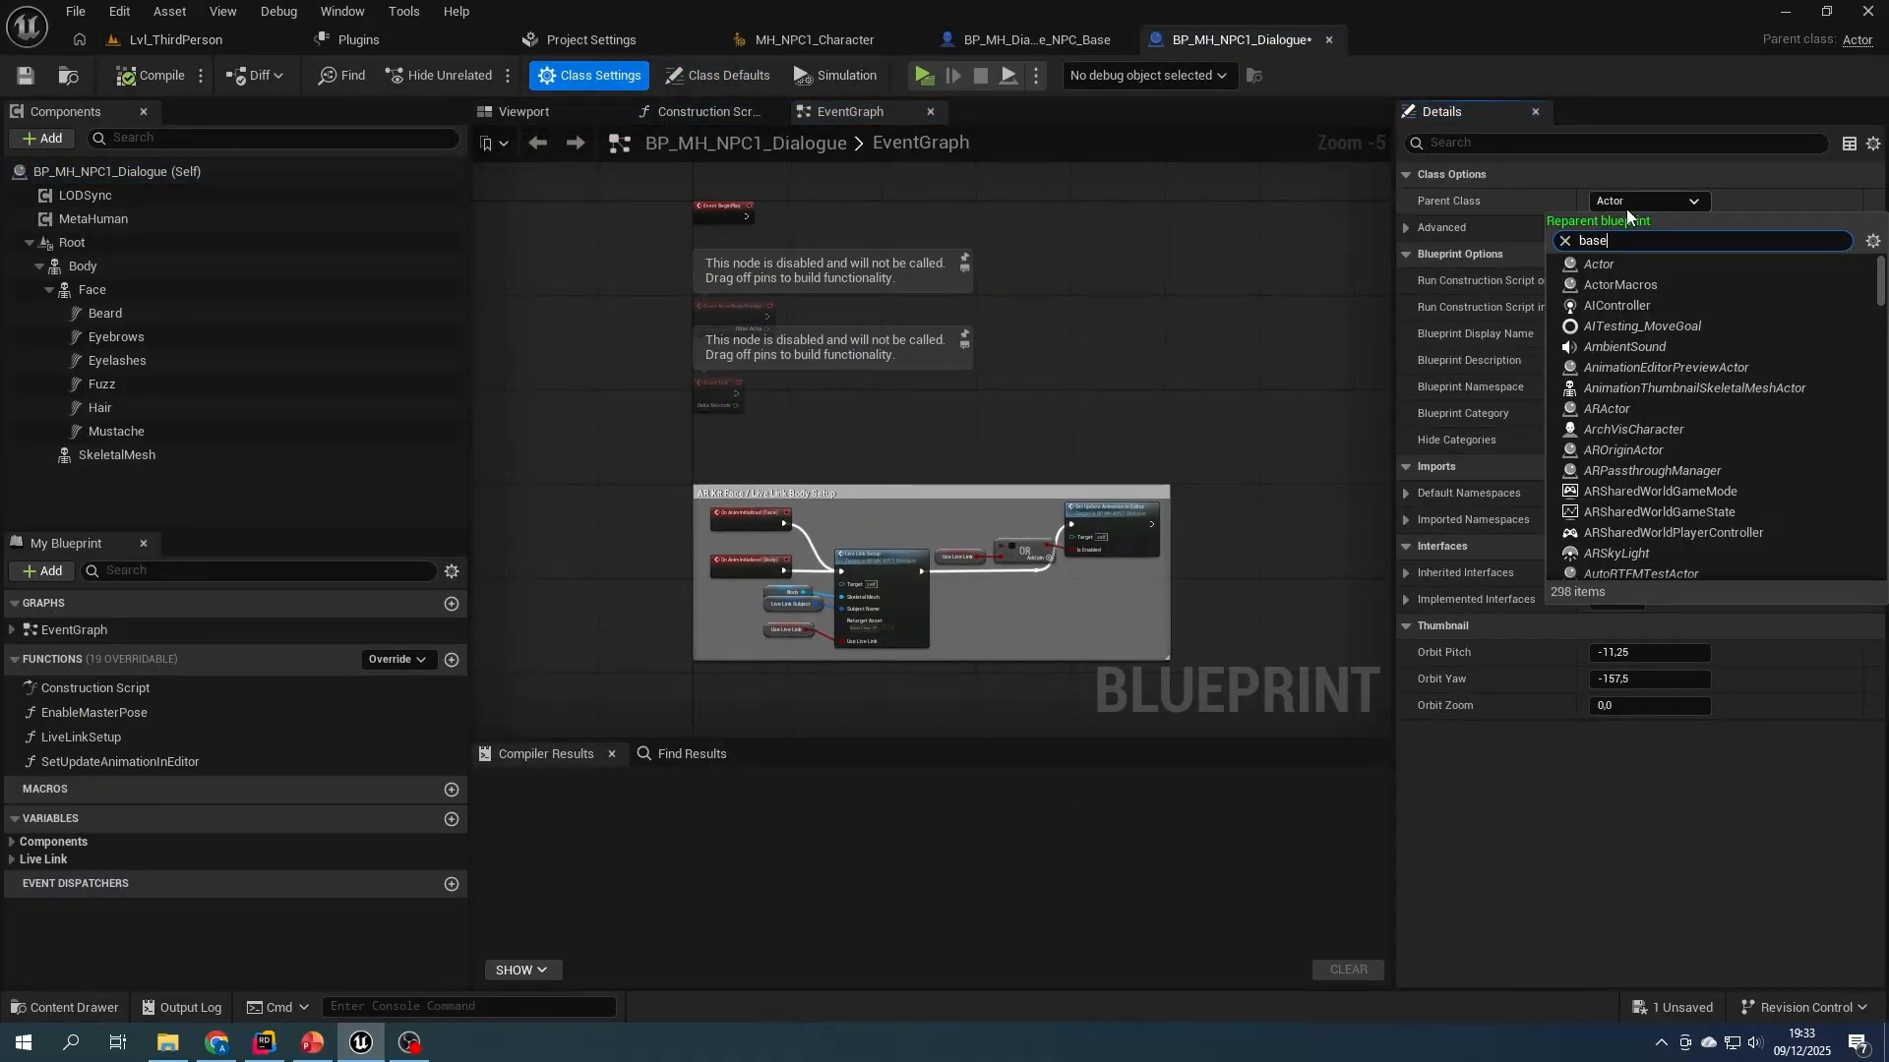
pyautogui.click(1684, 285)
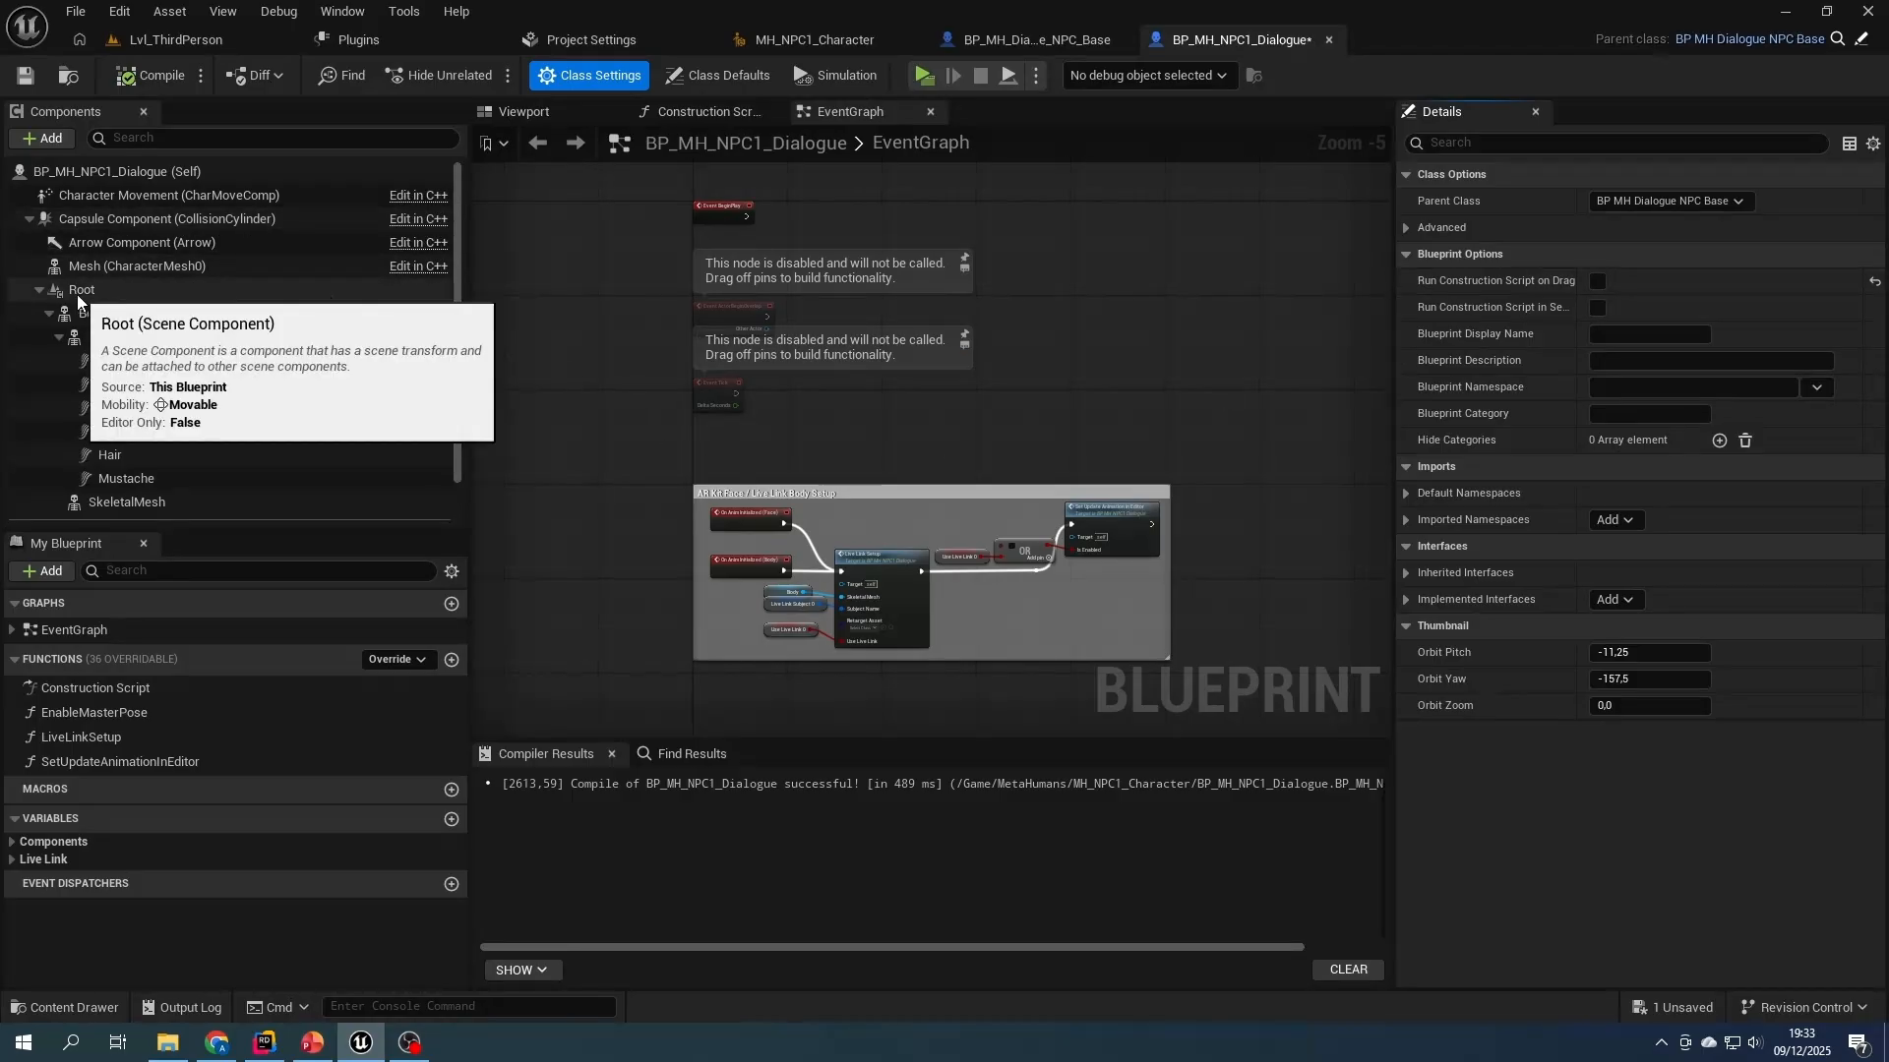
# - Attach the Root component under Mesh (CharacterMesh0) and inspect the component hierarchy in the viewport
pyautogui.moveTo(98, 292); pyautogui.dragTo(118, 275)
pyautogui.click(523, 111)
pyautogui.click(138, 266)
pyautogui.click(92, 289)
pyautogui.click(133, 340)
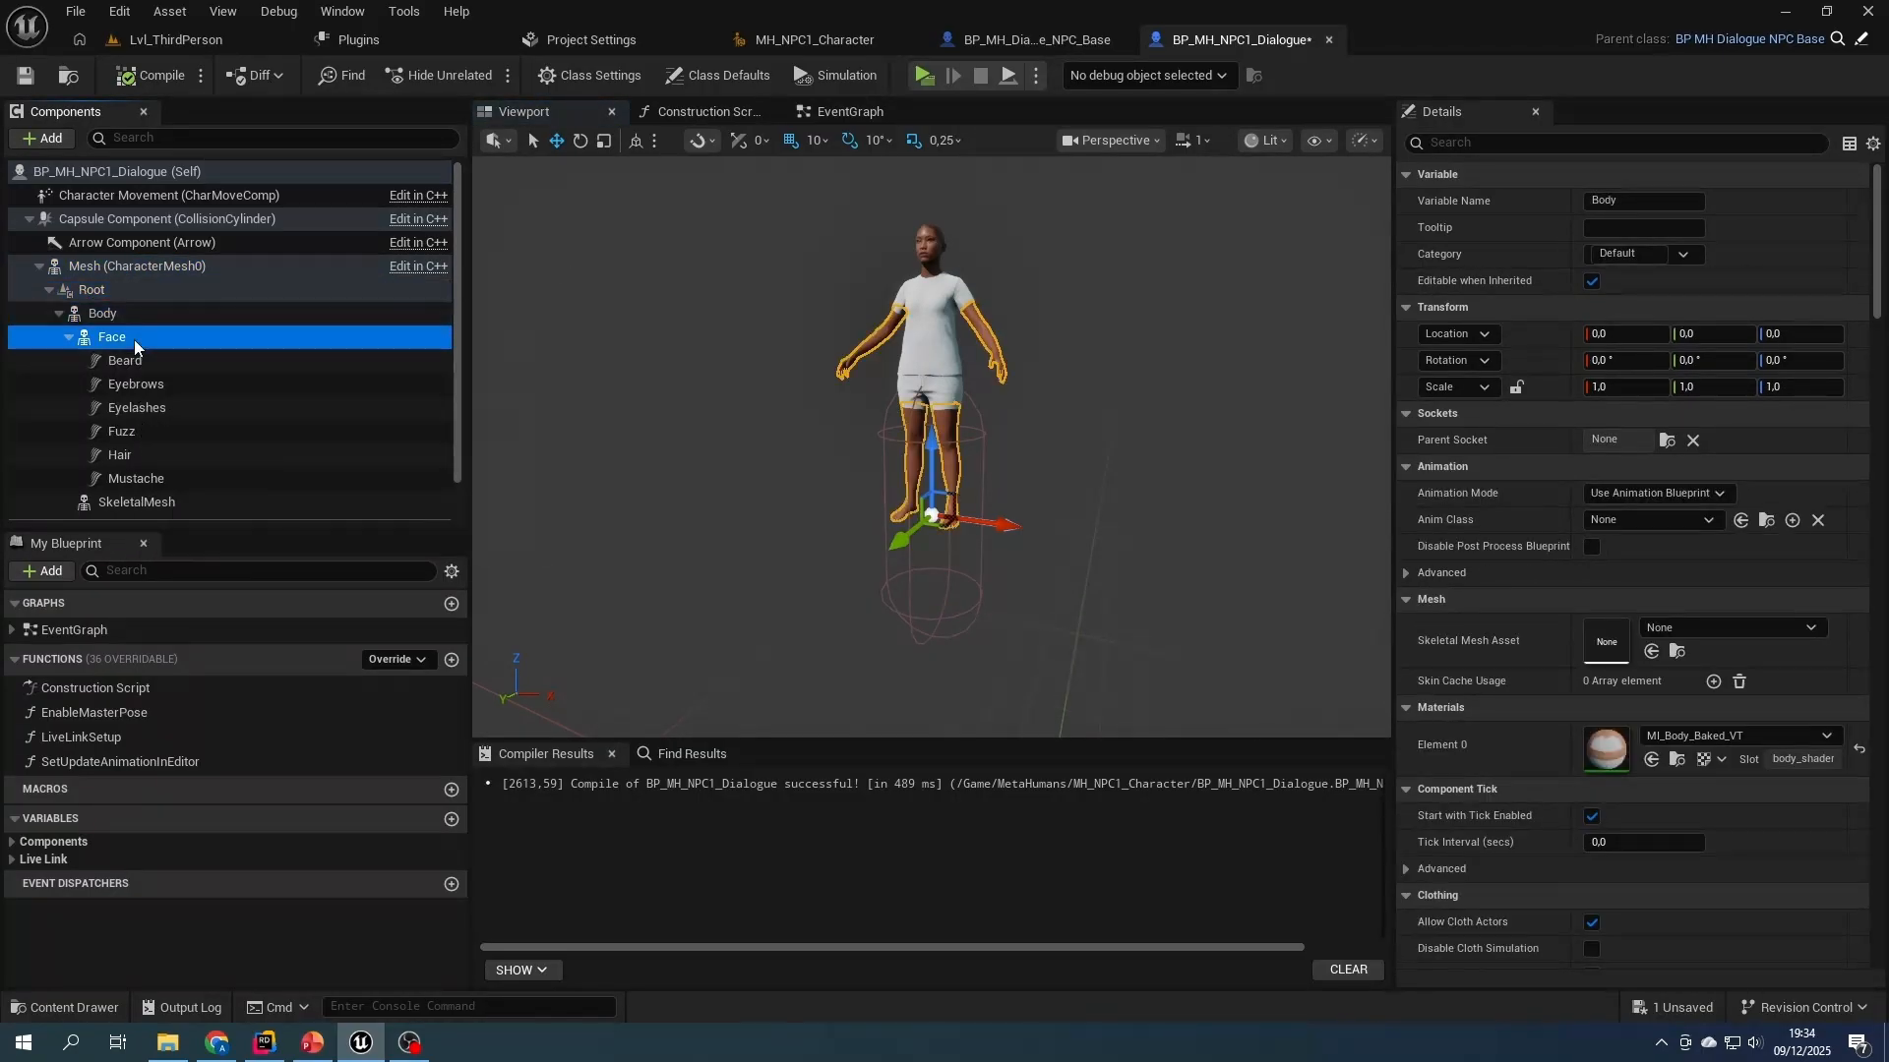
# - Check the capsule's half height and set the Z location of Mesh (CharacterMesh0) to -88
pyautogui.click(92, 275)
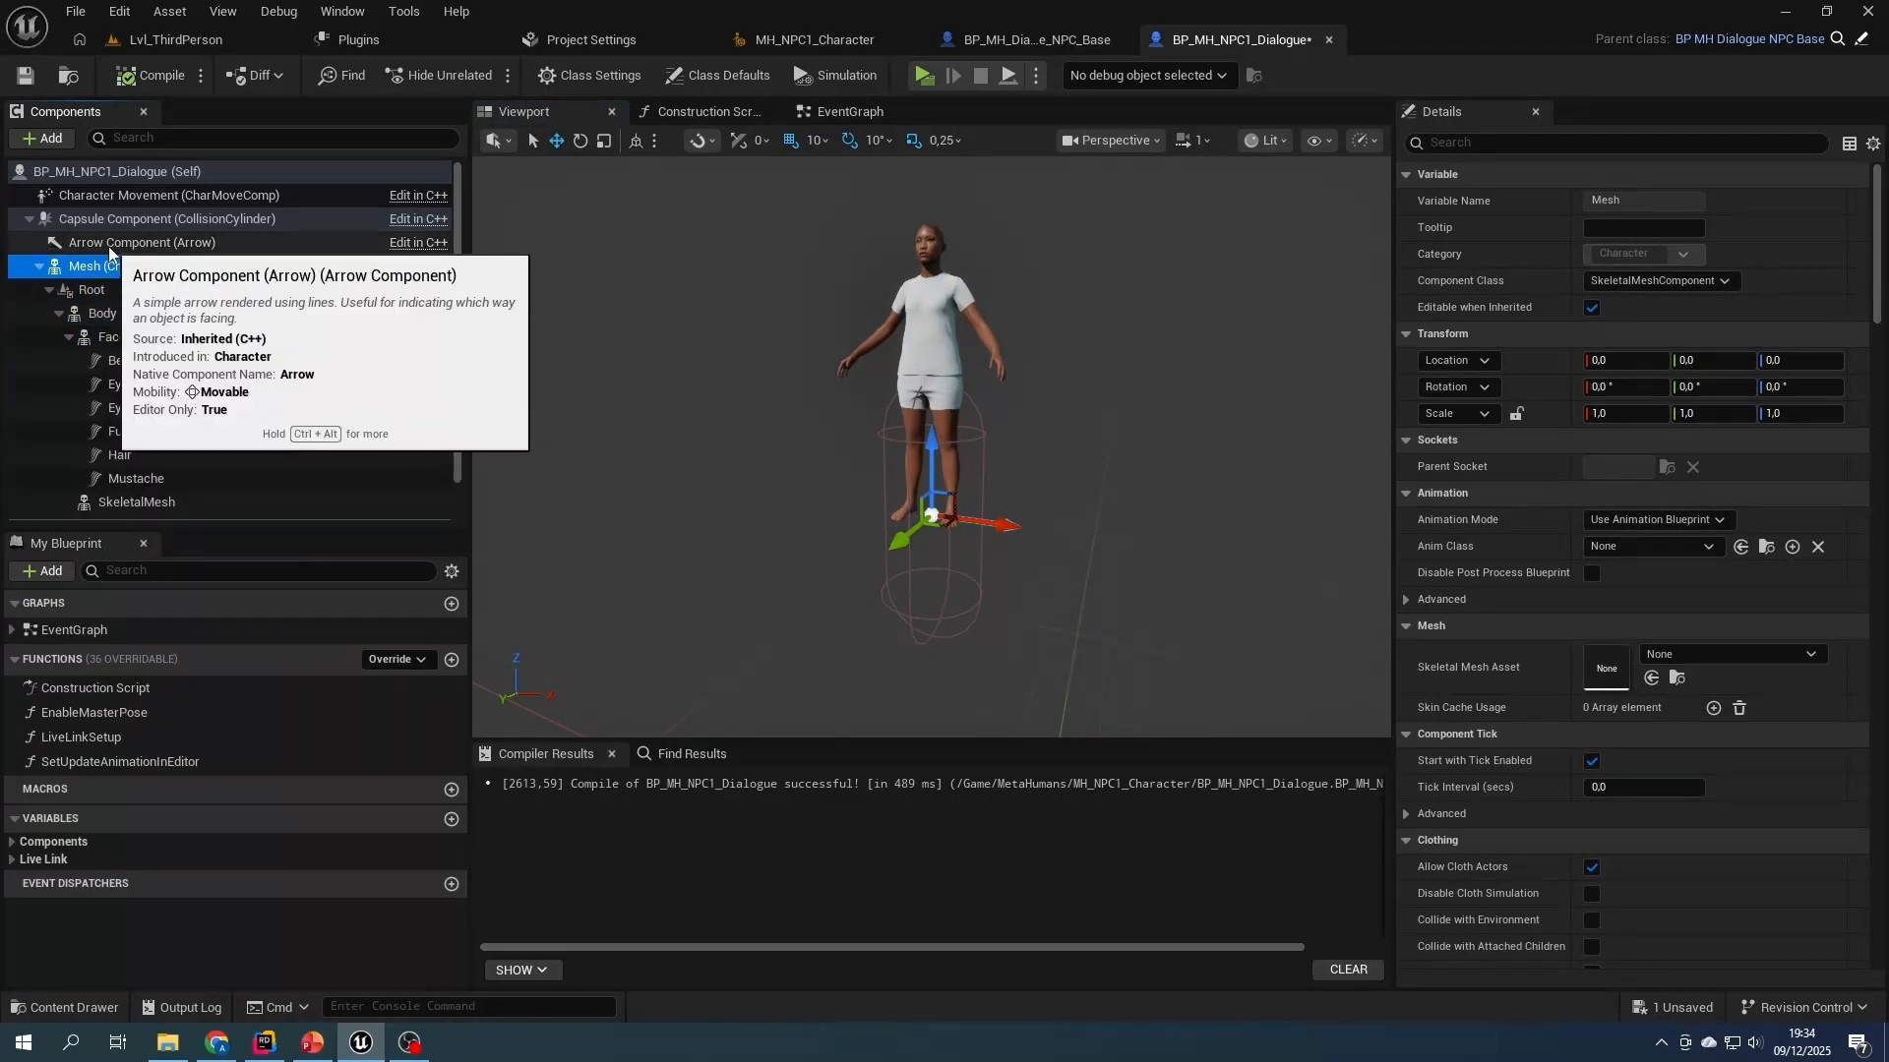
pyautogui.click(111, 218)
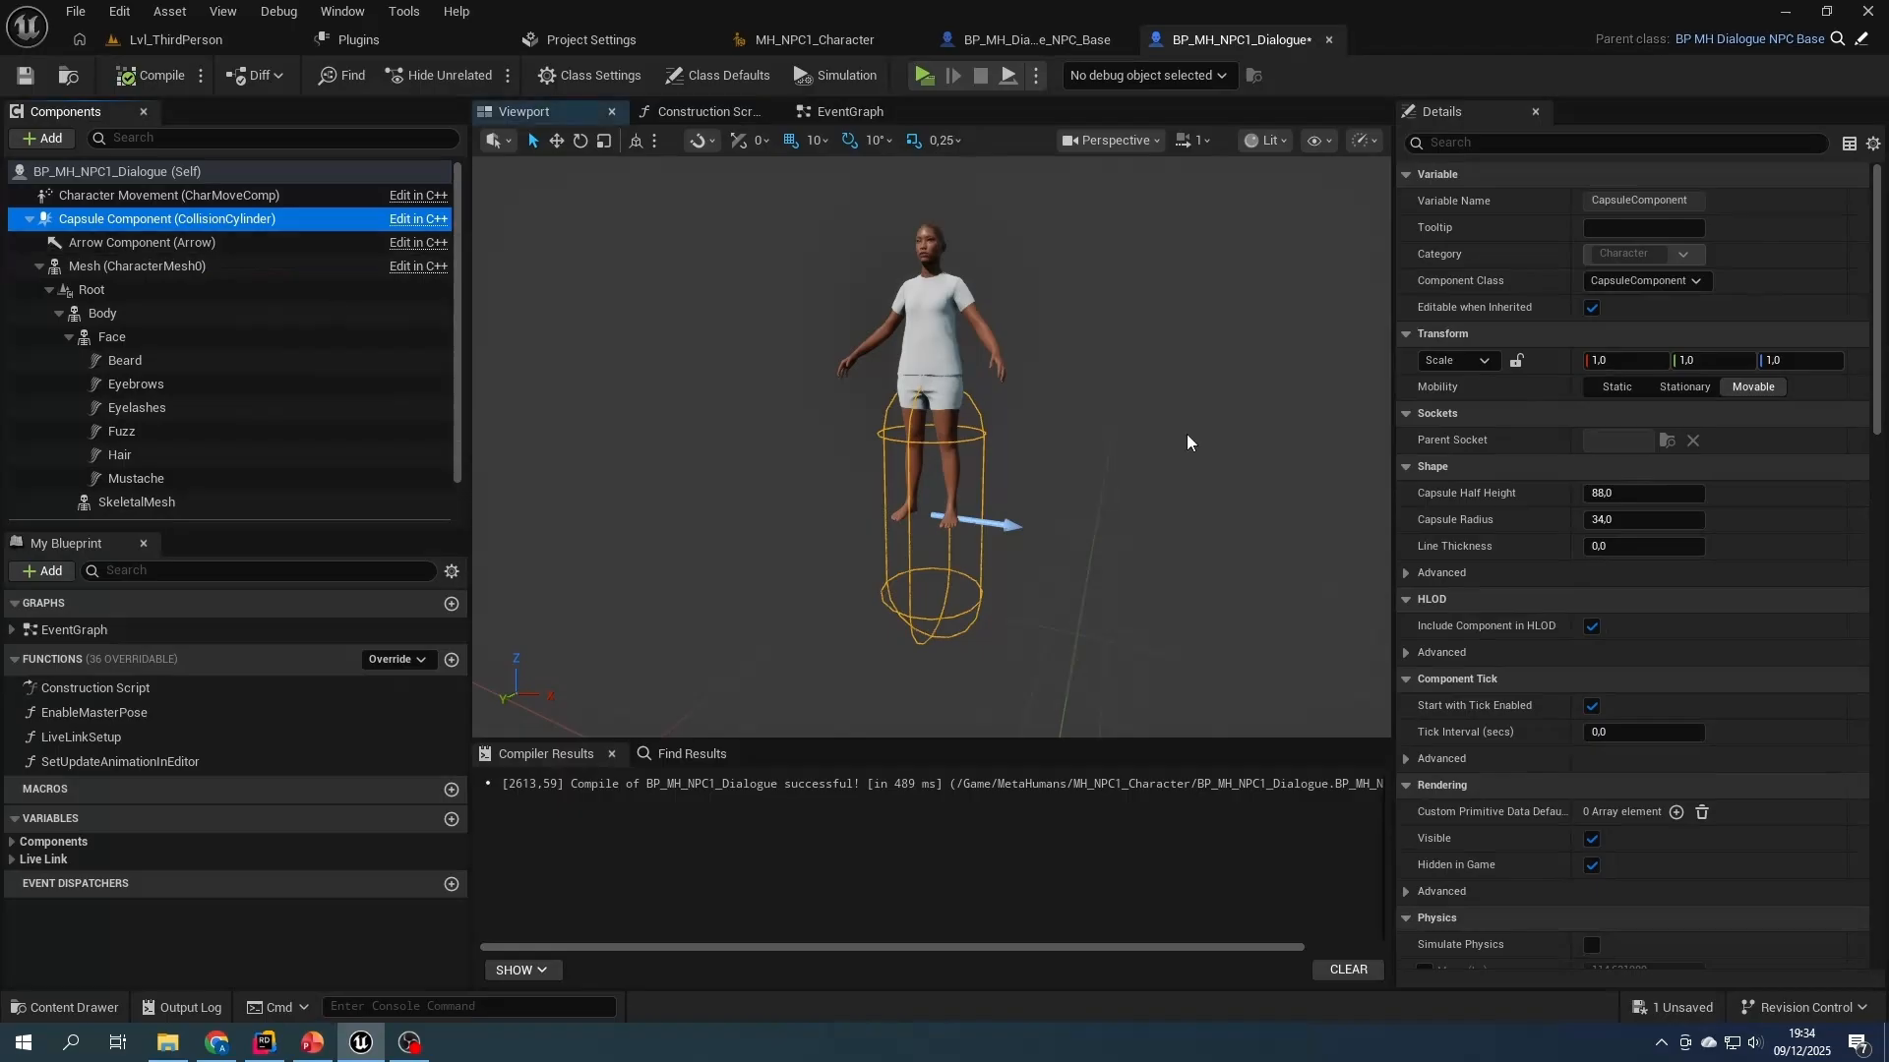
pyautogui.click(97, 269)
pyautogui.click(1800, 360)
pyautogui.write('-88')
pyautogui.press('Return')
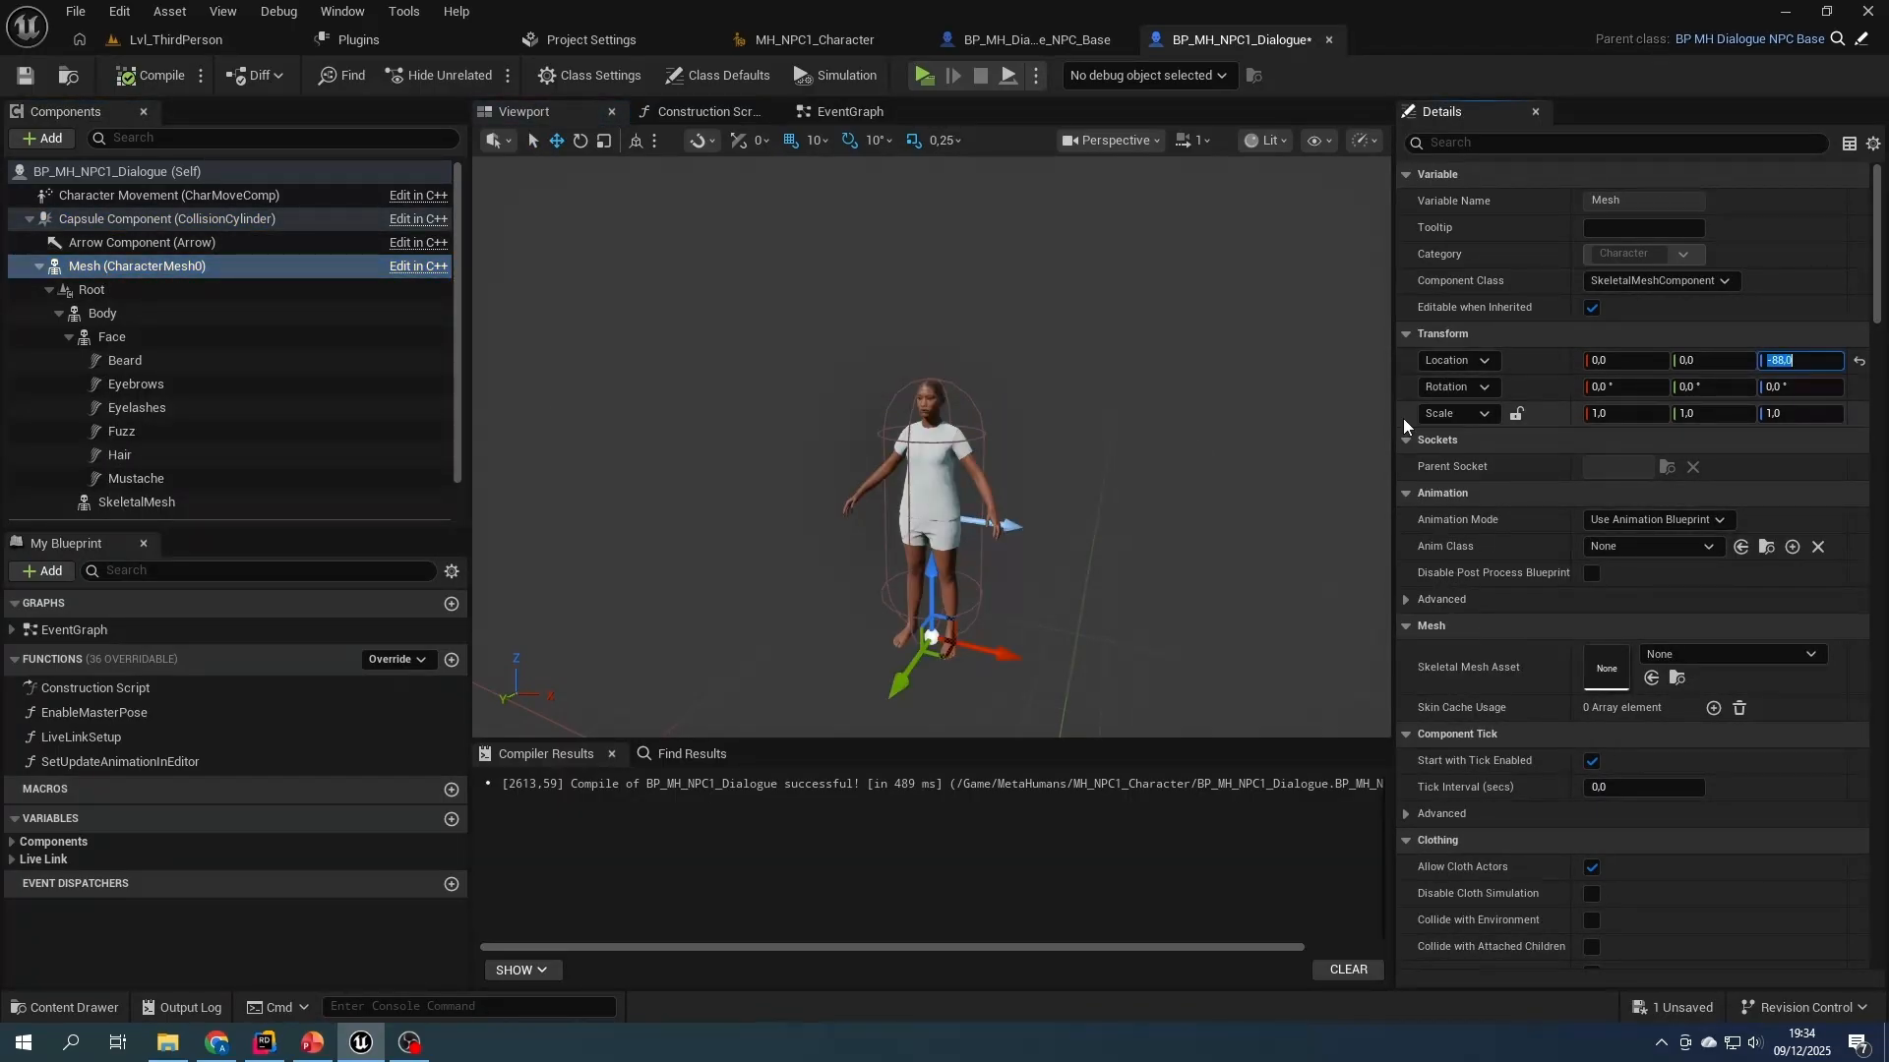
# - Set the Z rotation of the Root component to -90 degrees, and compile and save the blueprint
pyautogui.click(116, 289)
pyautogui.click(1764, 360)
pyautogui.write('-90')
pyautogui.press('Return')
pyautogui.click(149, 76)
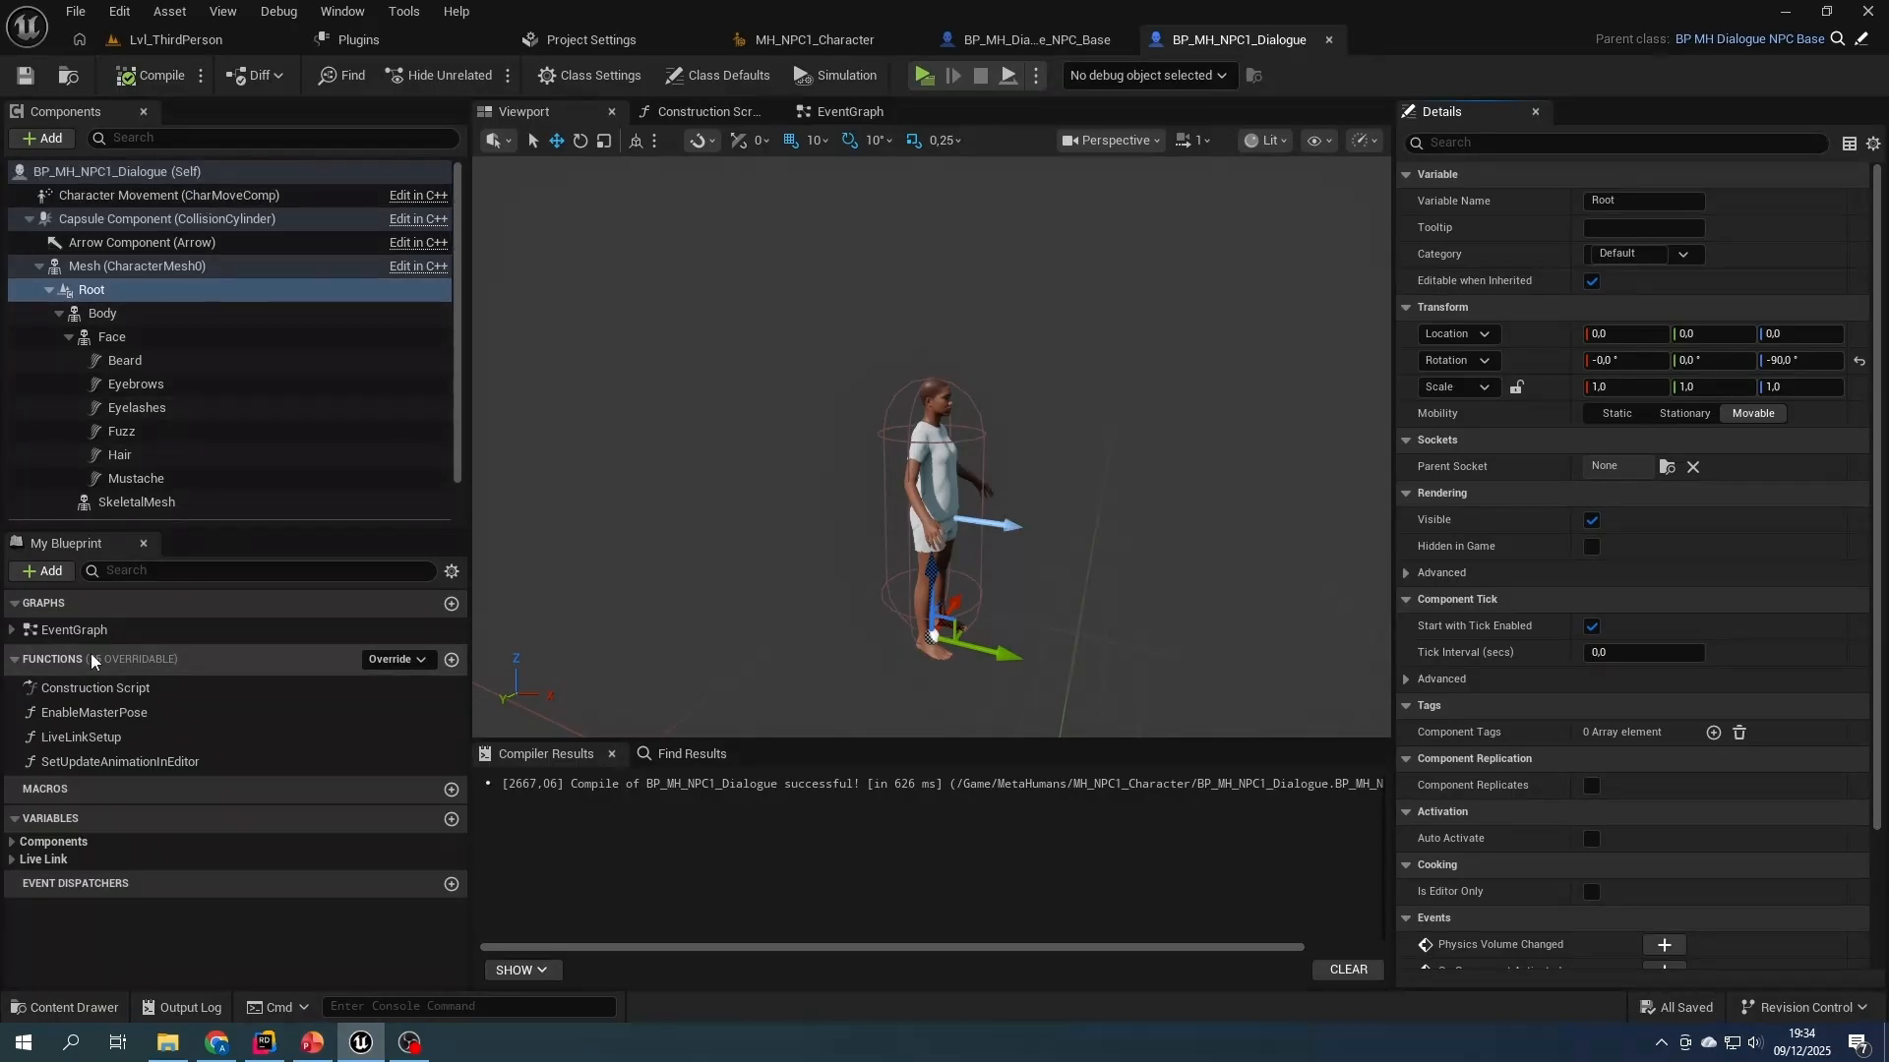
# - Add a Setup Anim Instances and Tags call to the False output of the Use Live Link branch in the Construction Script
pyautogui.click(713, 113)
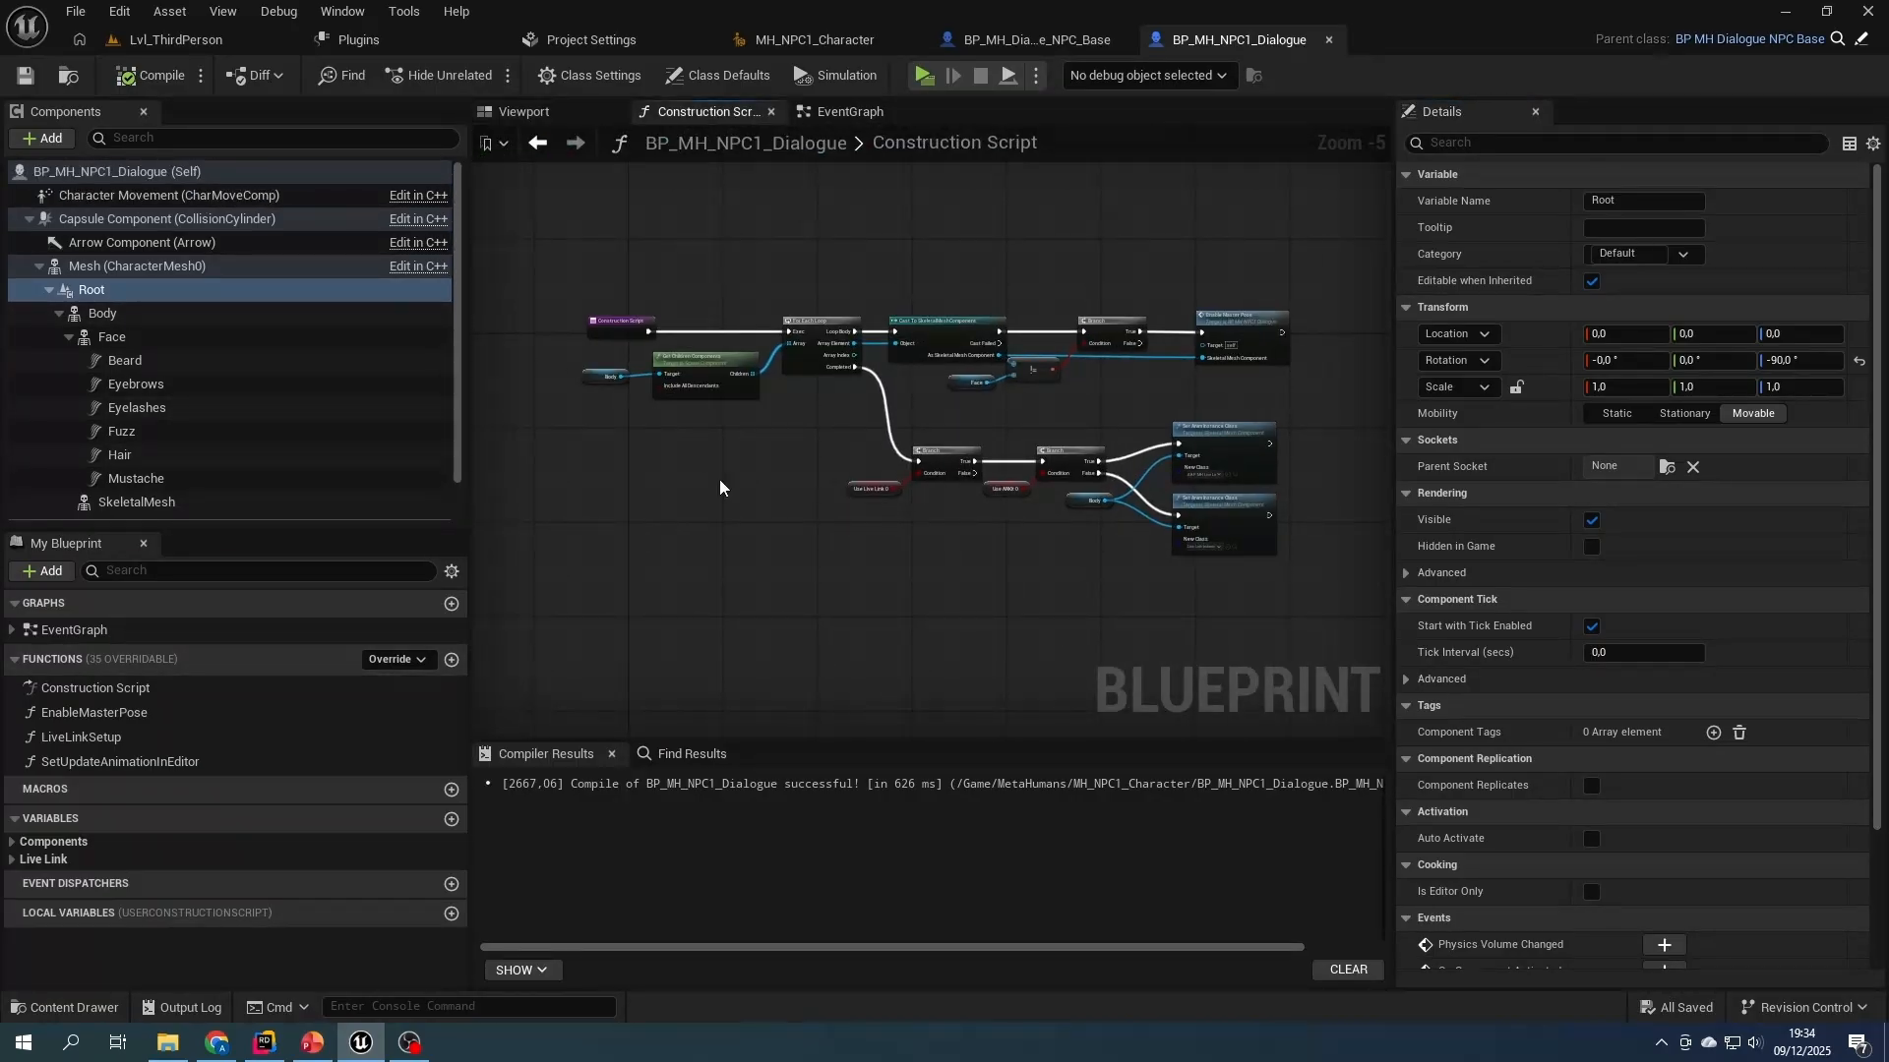
pyautogui.moveTo(920, 548); pyautogui.dragTo(841, 559, button='right')
pyautogui.moveTo(946, 557); pyautogui.dragTo(894, 554, button='right')
pyautogui.moveTo(880, 432); pyautogui.dragTo(884, 569)
pyautogui.write('setup')
pyautogui.press('Return')
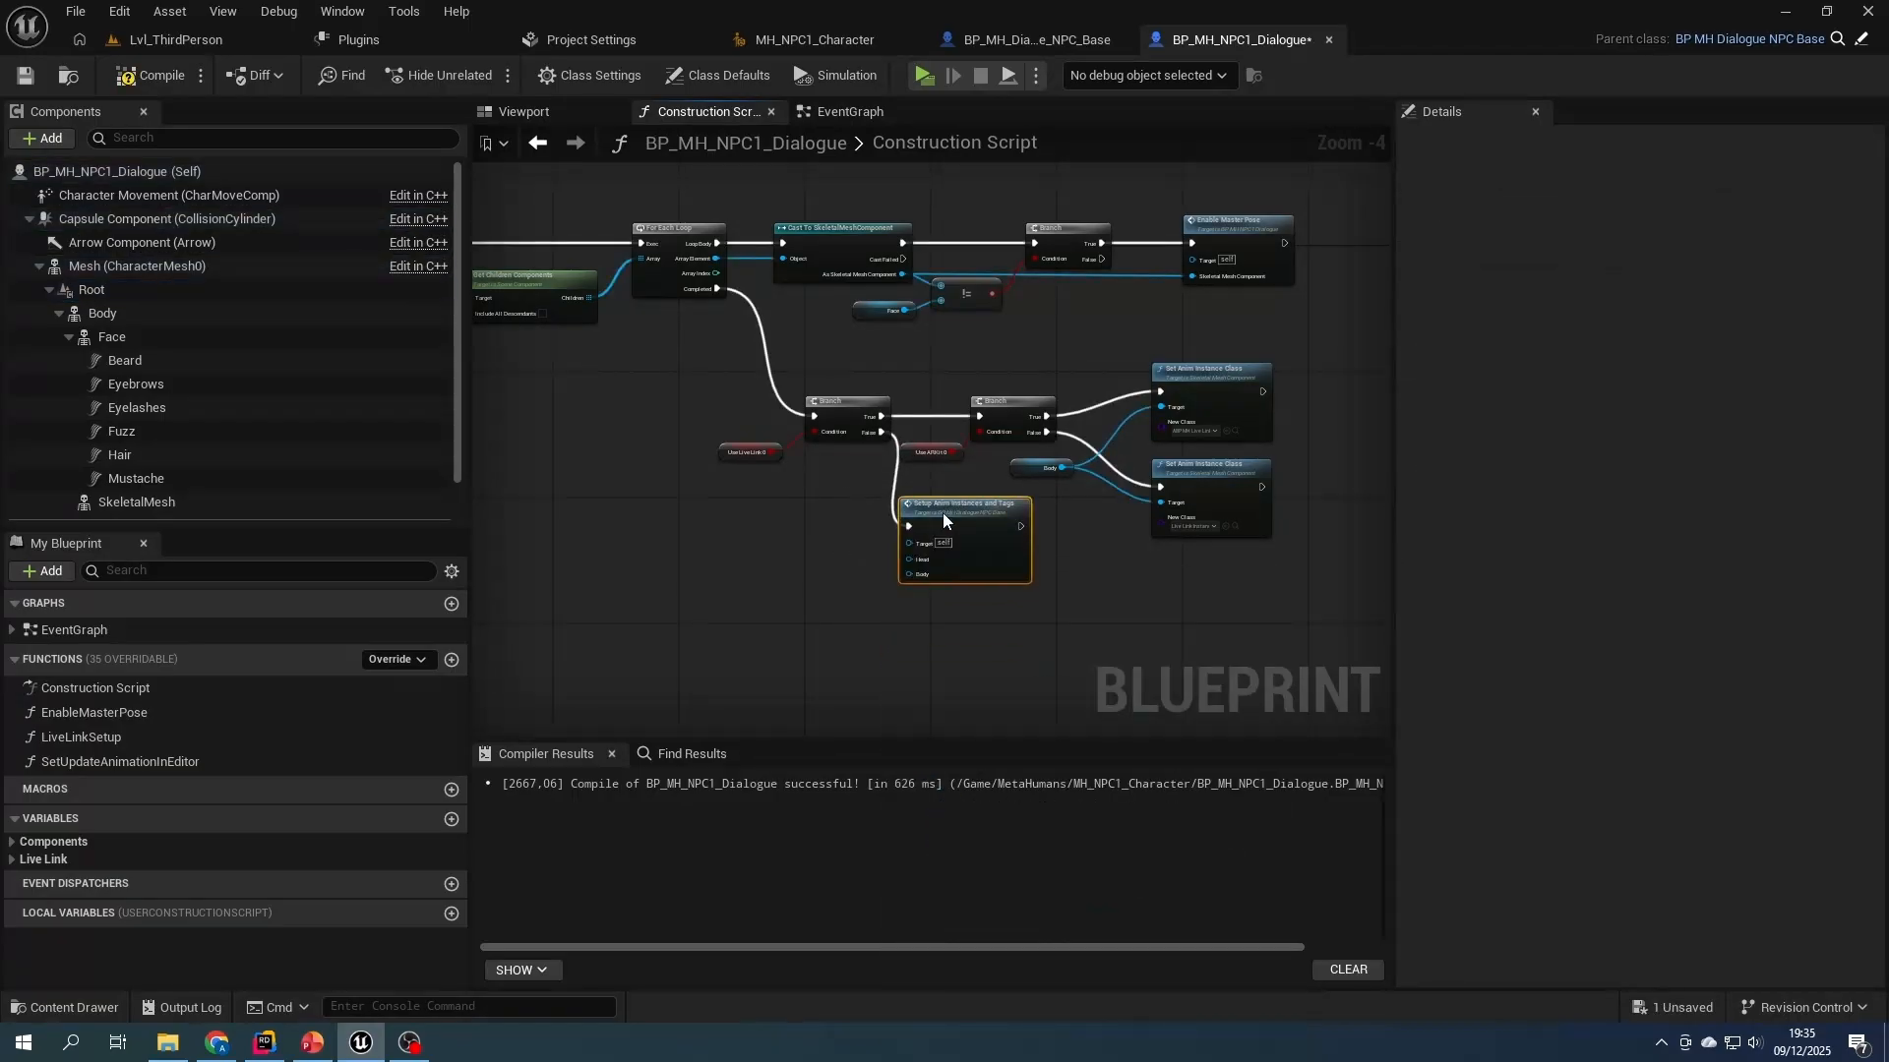
# - Connect Face to the Head input and Body to the Body input of Setup Anim Instances and Tags, then compile and save
pyautogui.moveTo(103, 313); pyautogui.dragTo(997, 571)
pyautogui.scroll(4, 786, 545)
pyautogui.moveTo(864, 608); pyautogui.dragTo(997, 600)
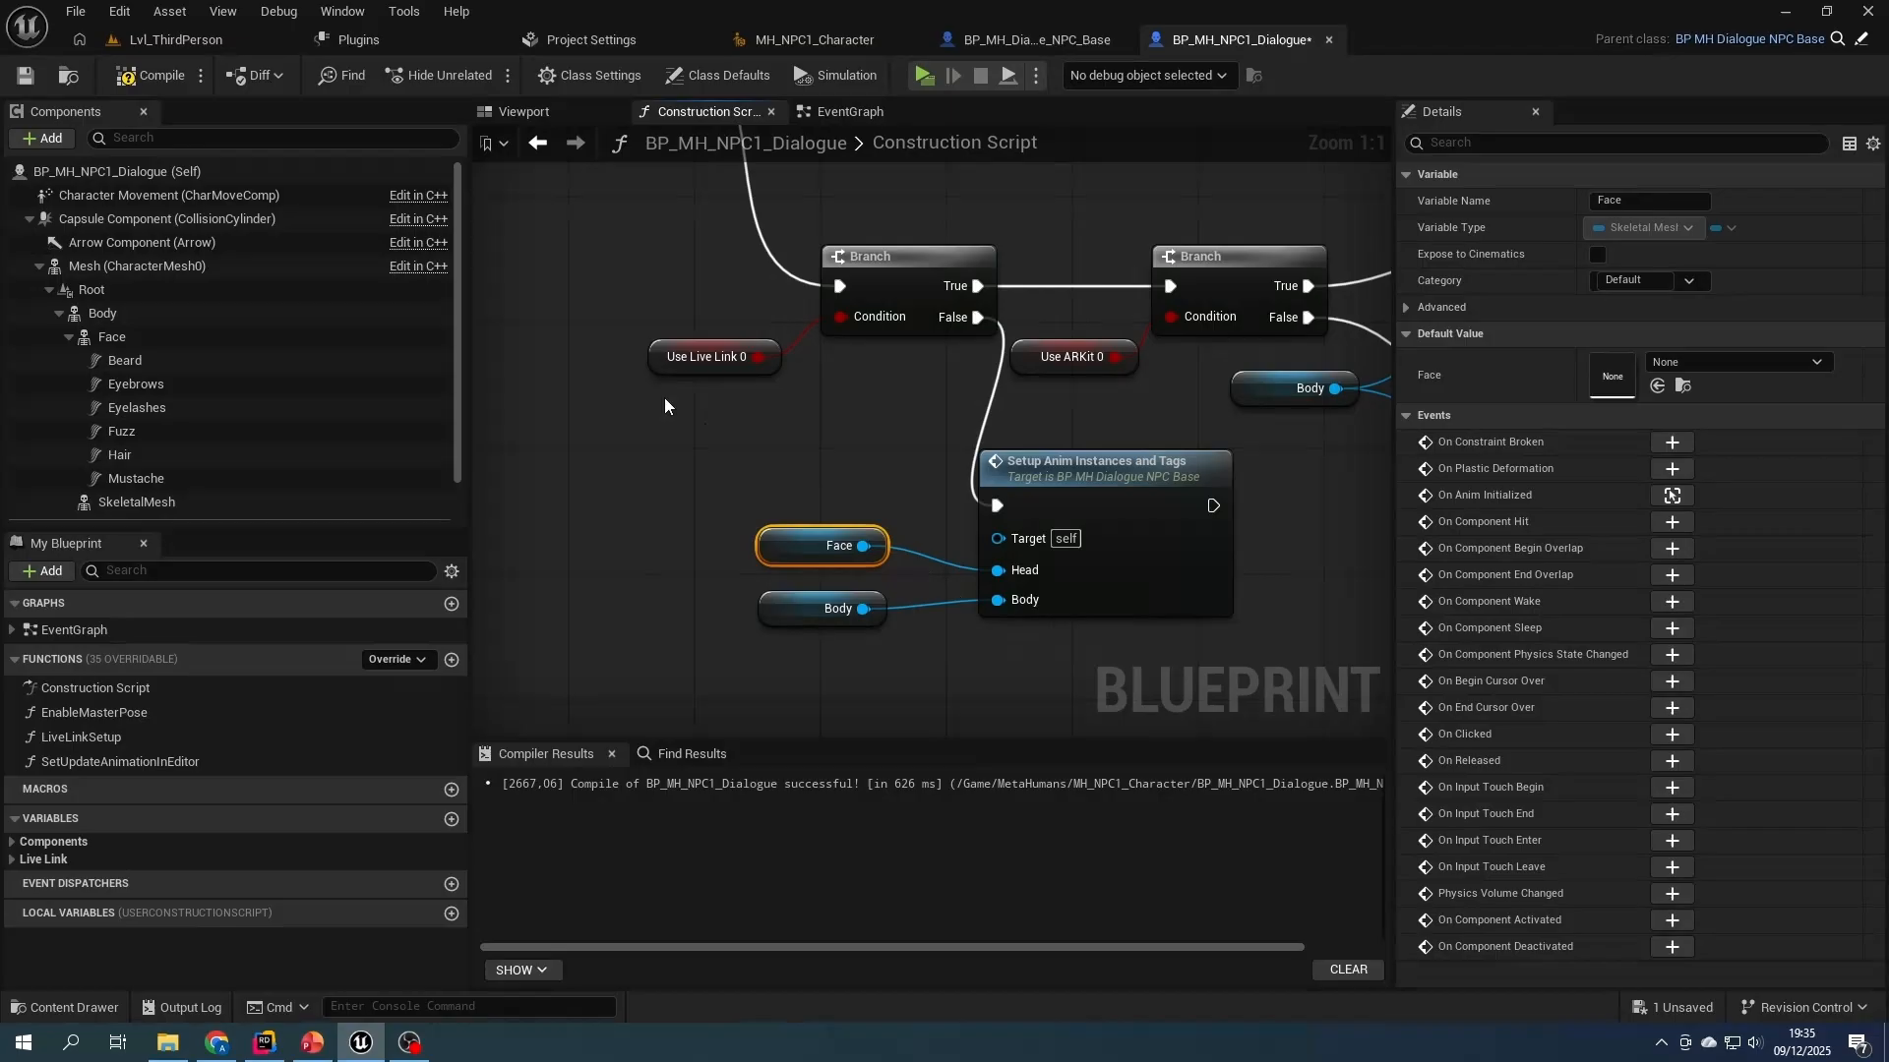
pyautogui.click(151, 81)
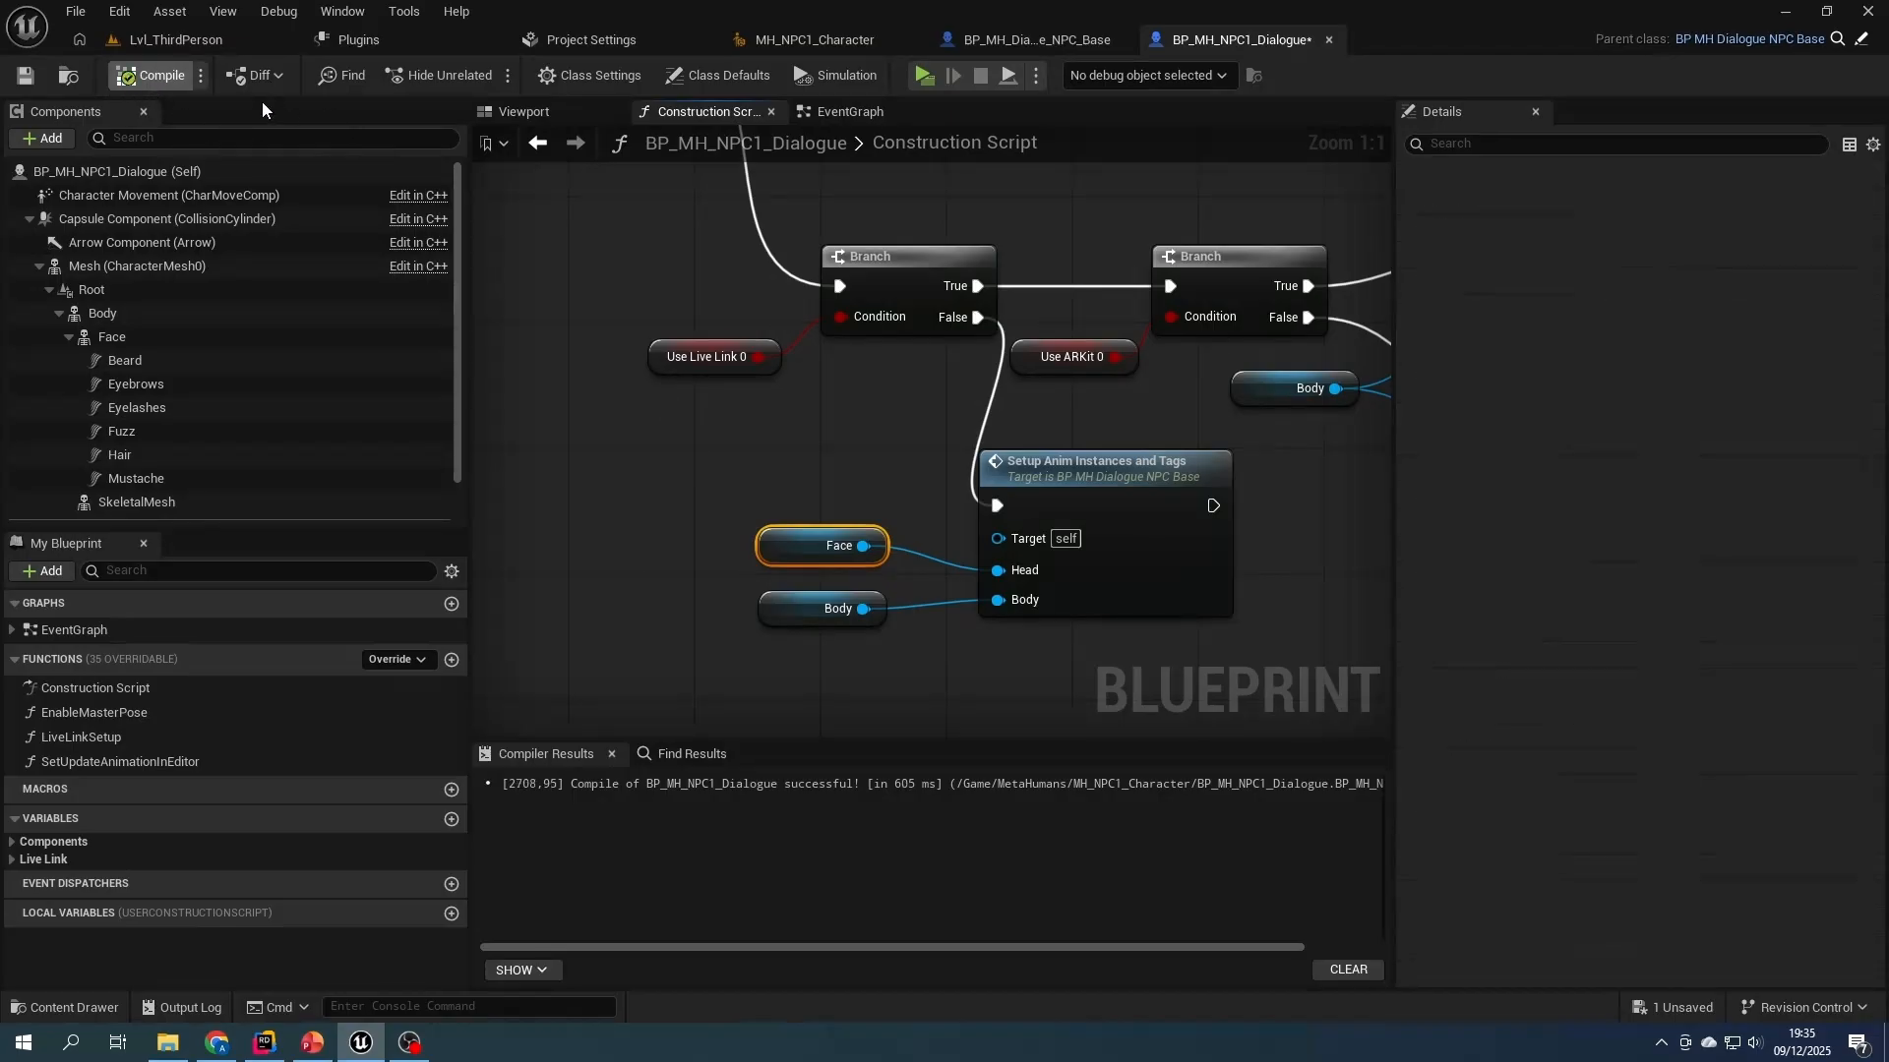
pyautogui.click(24, 77)
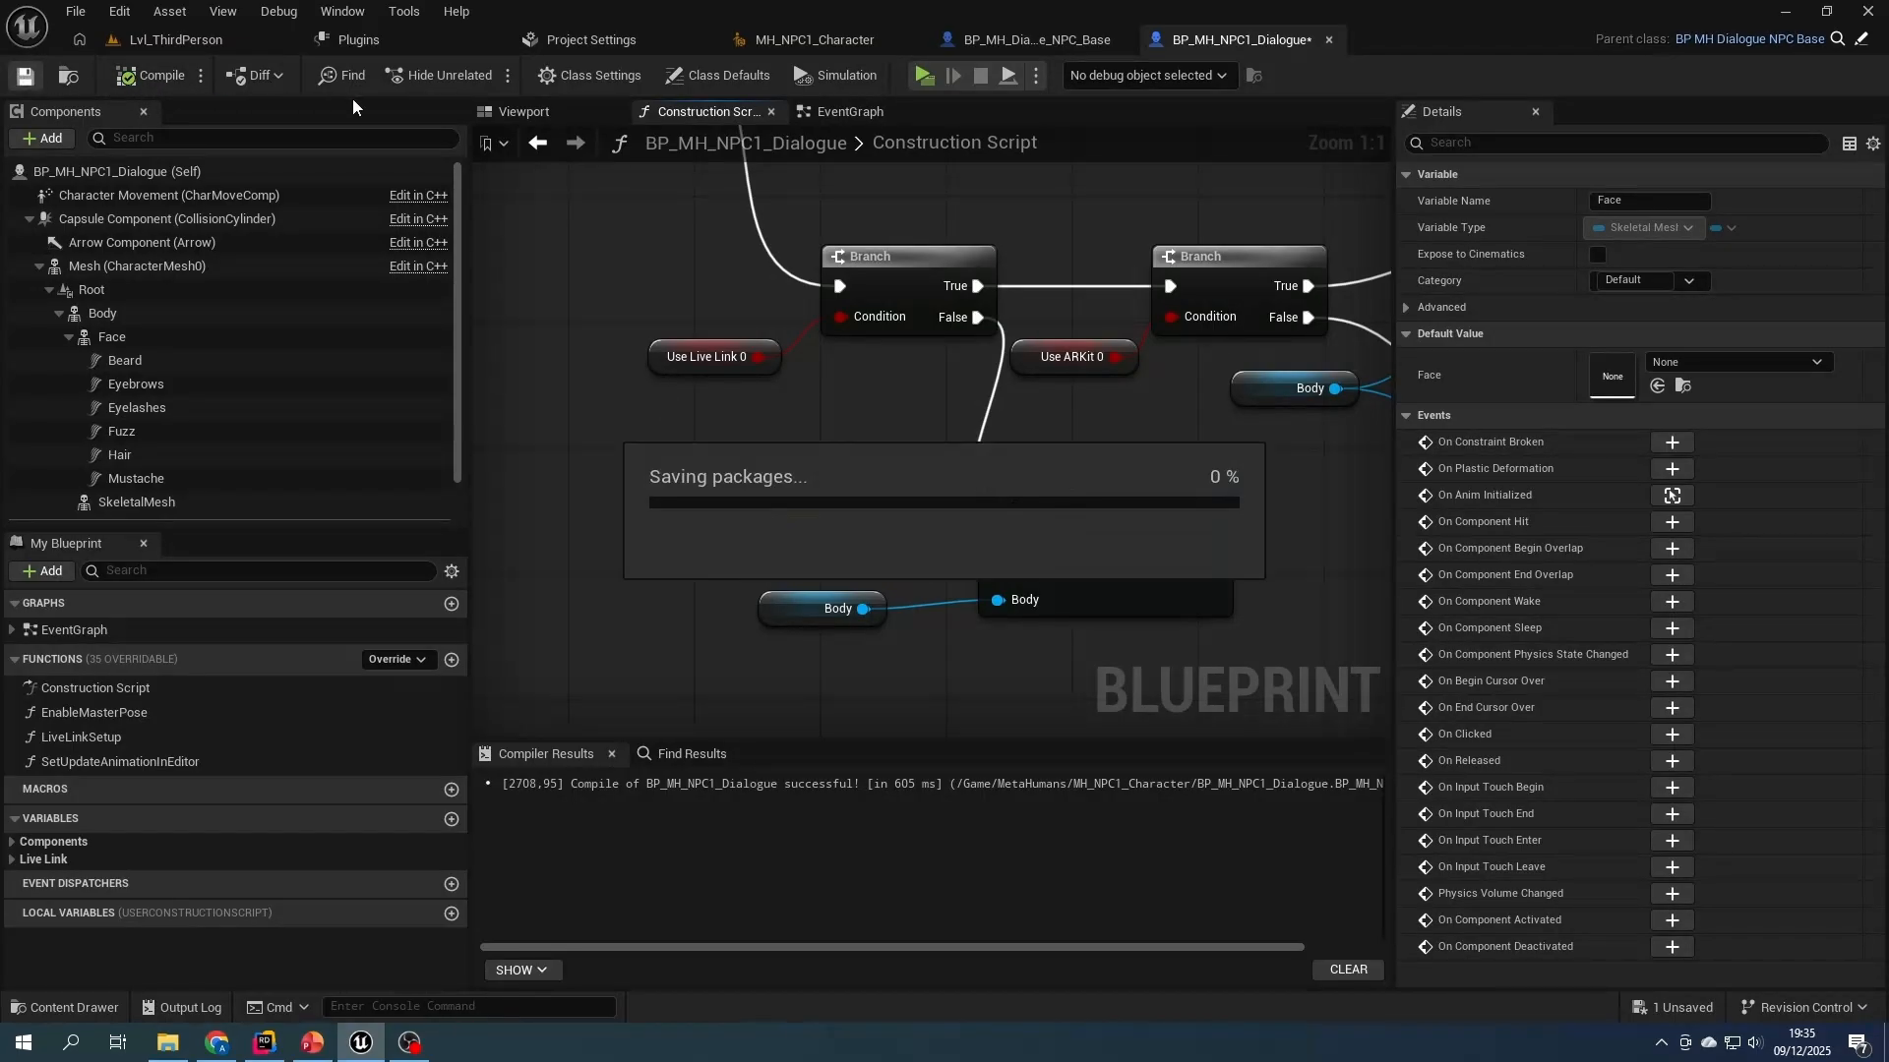
pyautogui.click(532, 113)
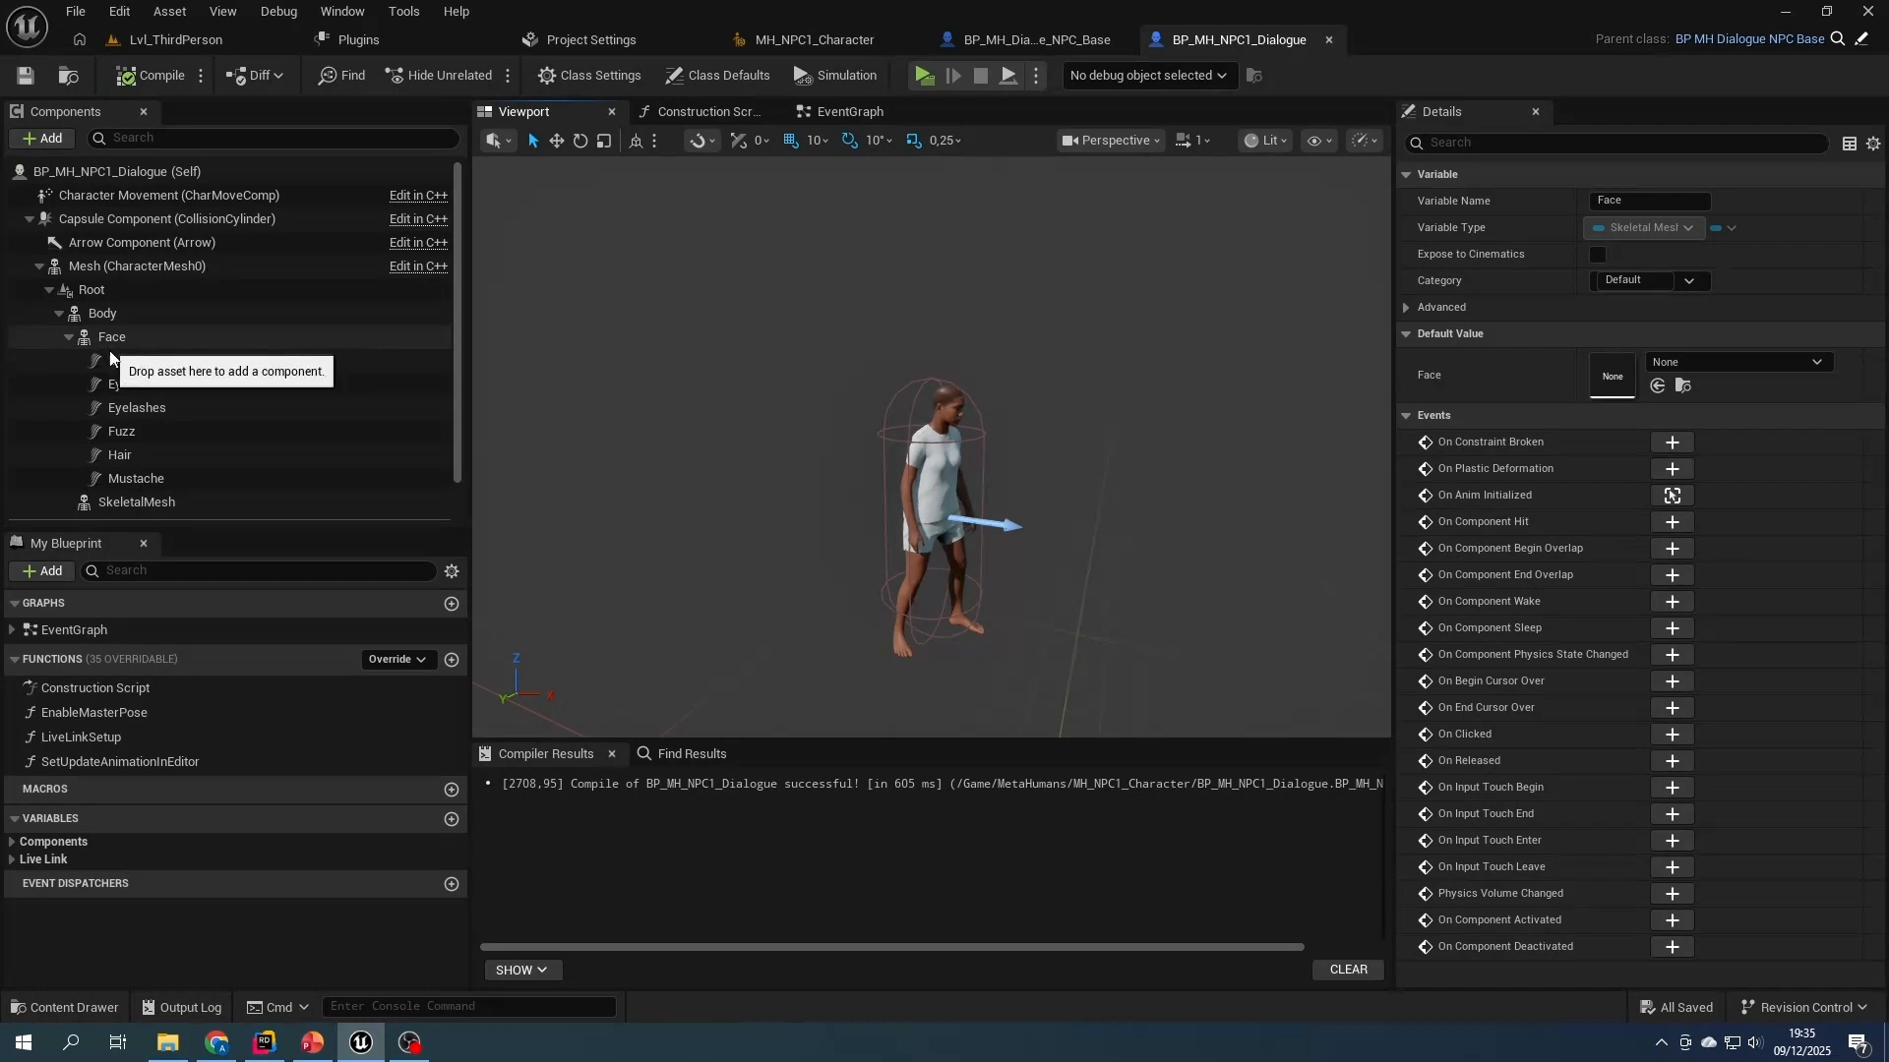
pyautogui.scroll(-2, 157, 395)
pyautogui.scroll(2, 157, 395)
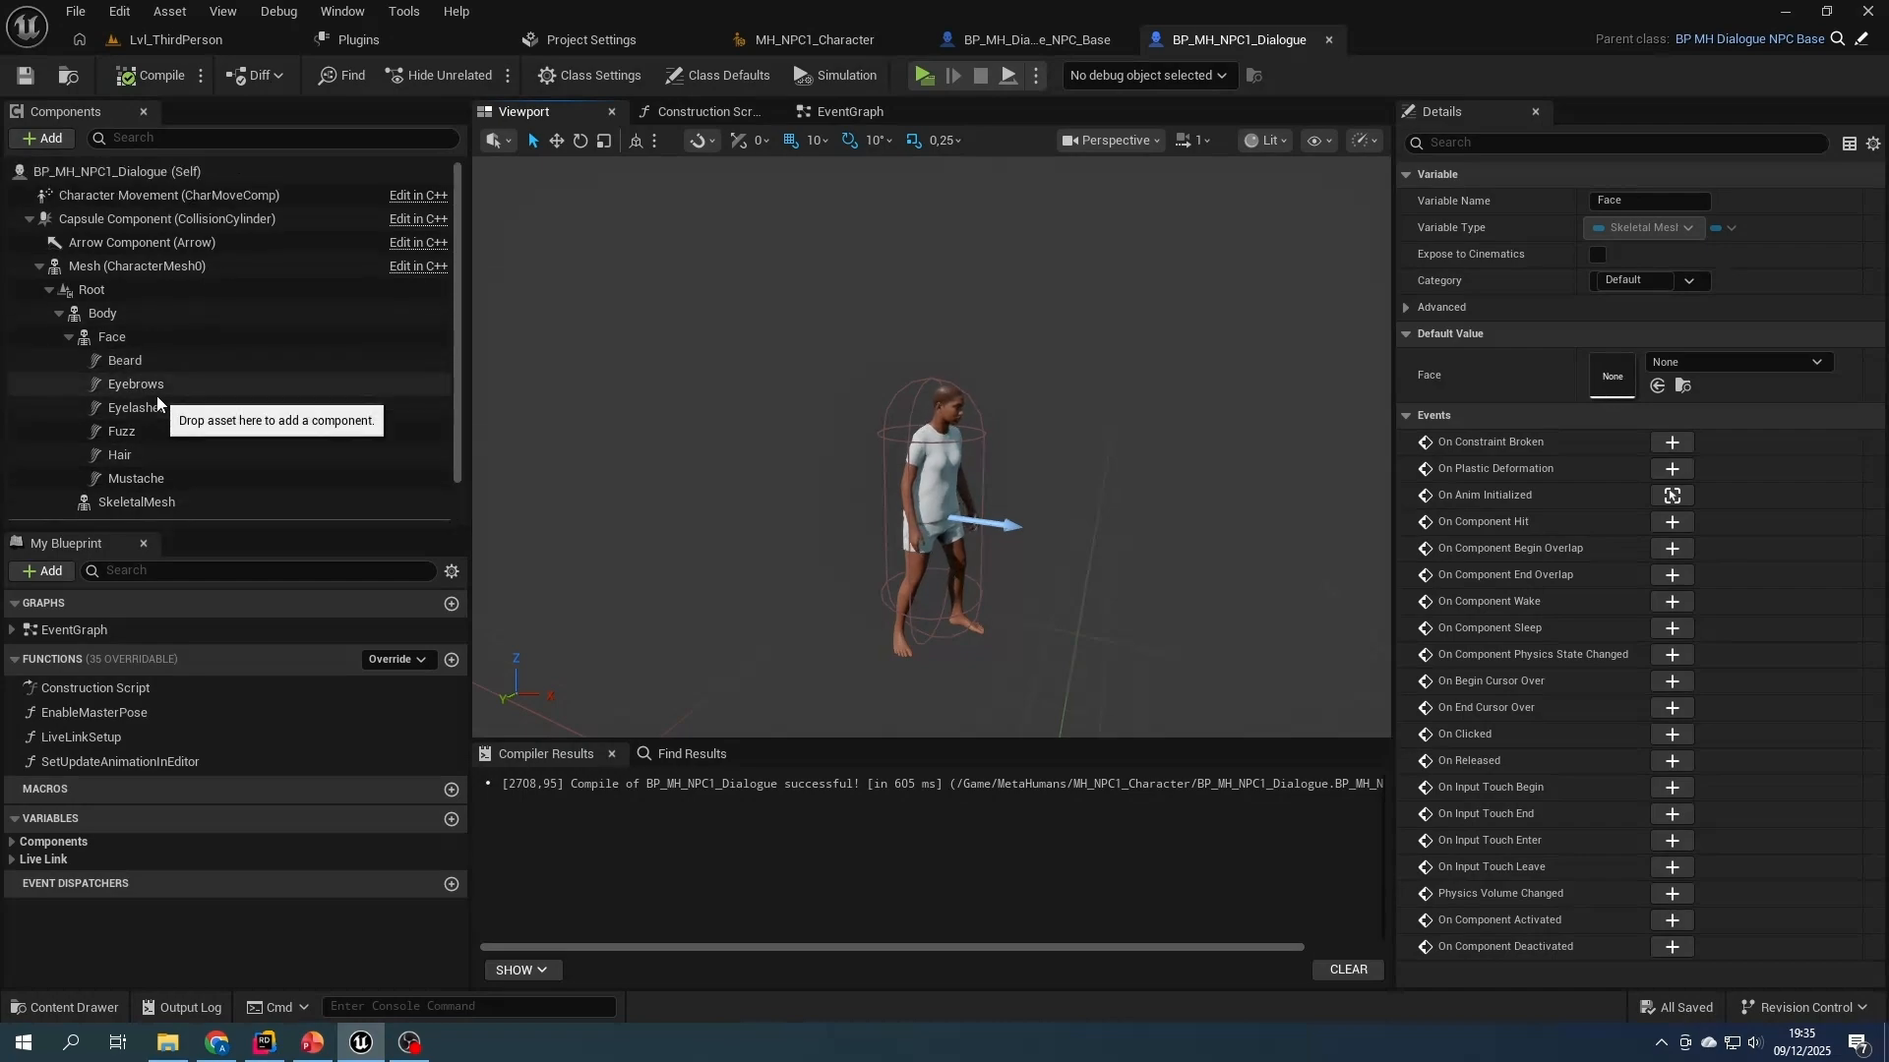
# - Add DialogActorInterface to the implemented interfaces of BP_MH_Dialogue_NPC_Base
pyautogui.click(1033, 40)
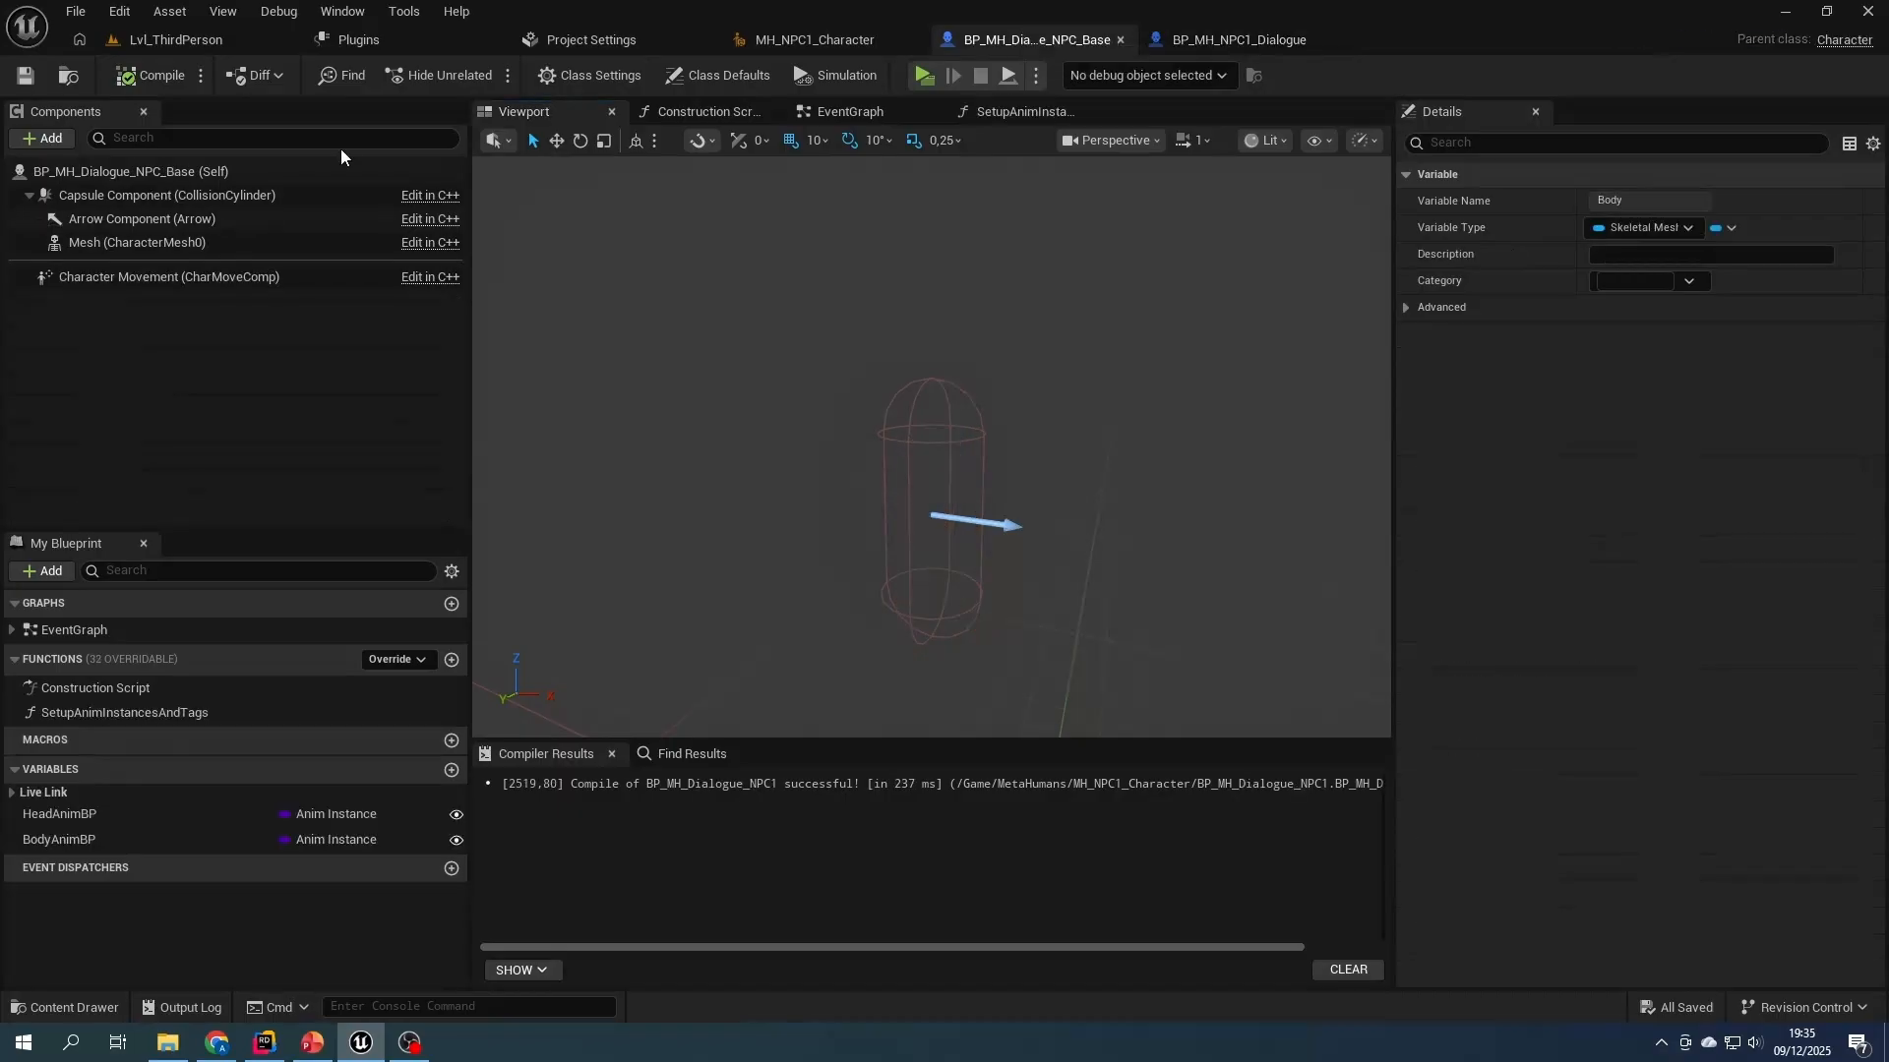
pyautogui.click(595, 74)
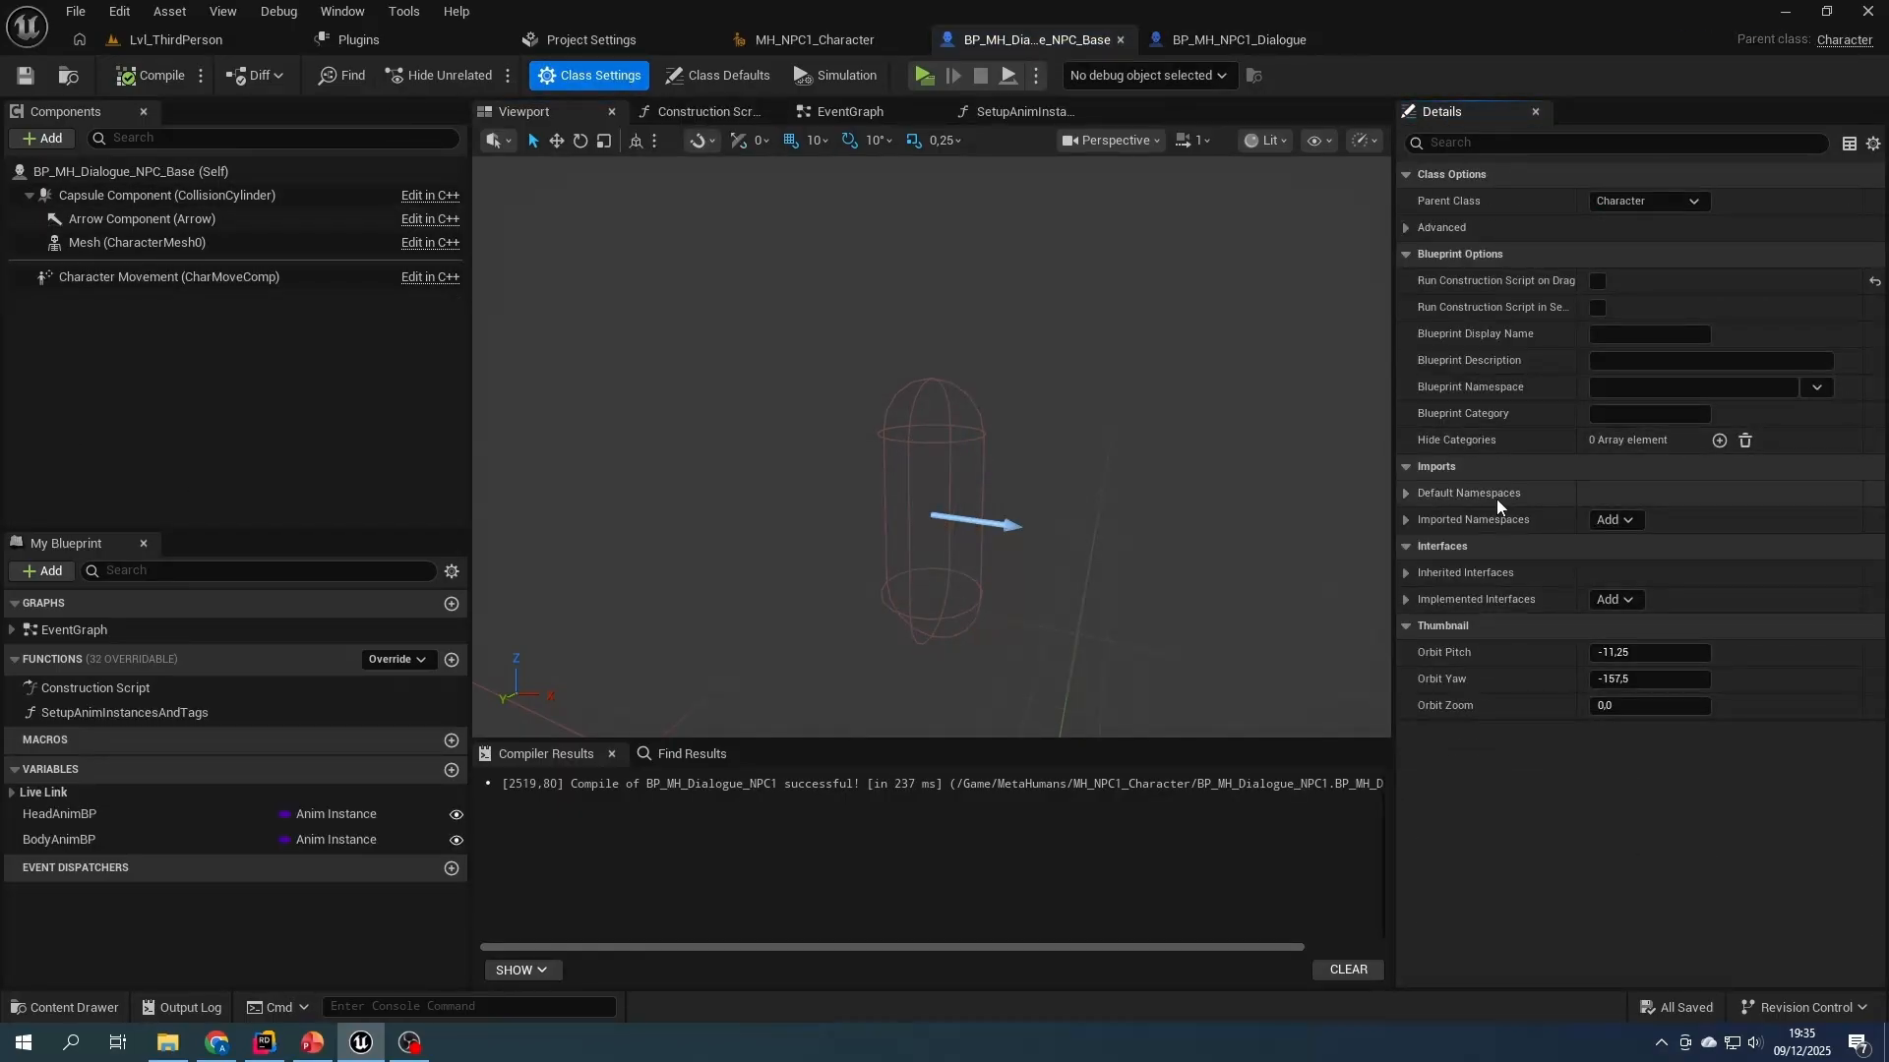
pyautogui.click(1604, 600)
pyautogui.write('dialogac')
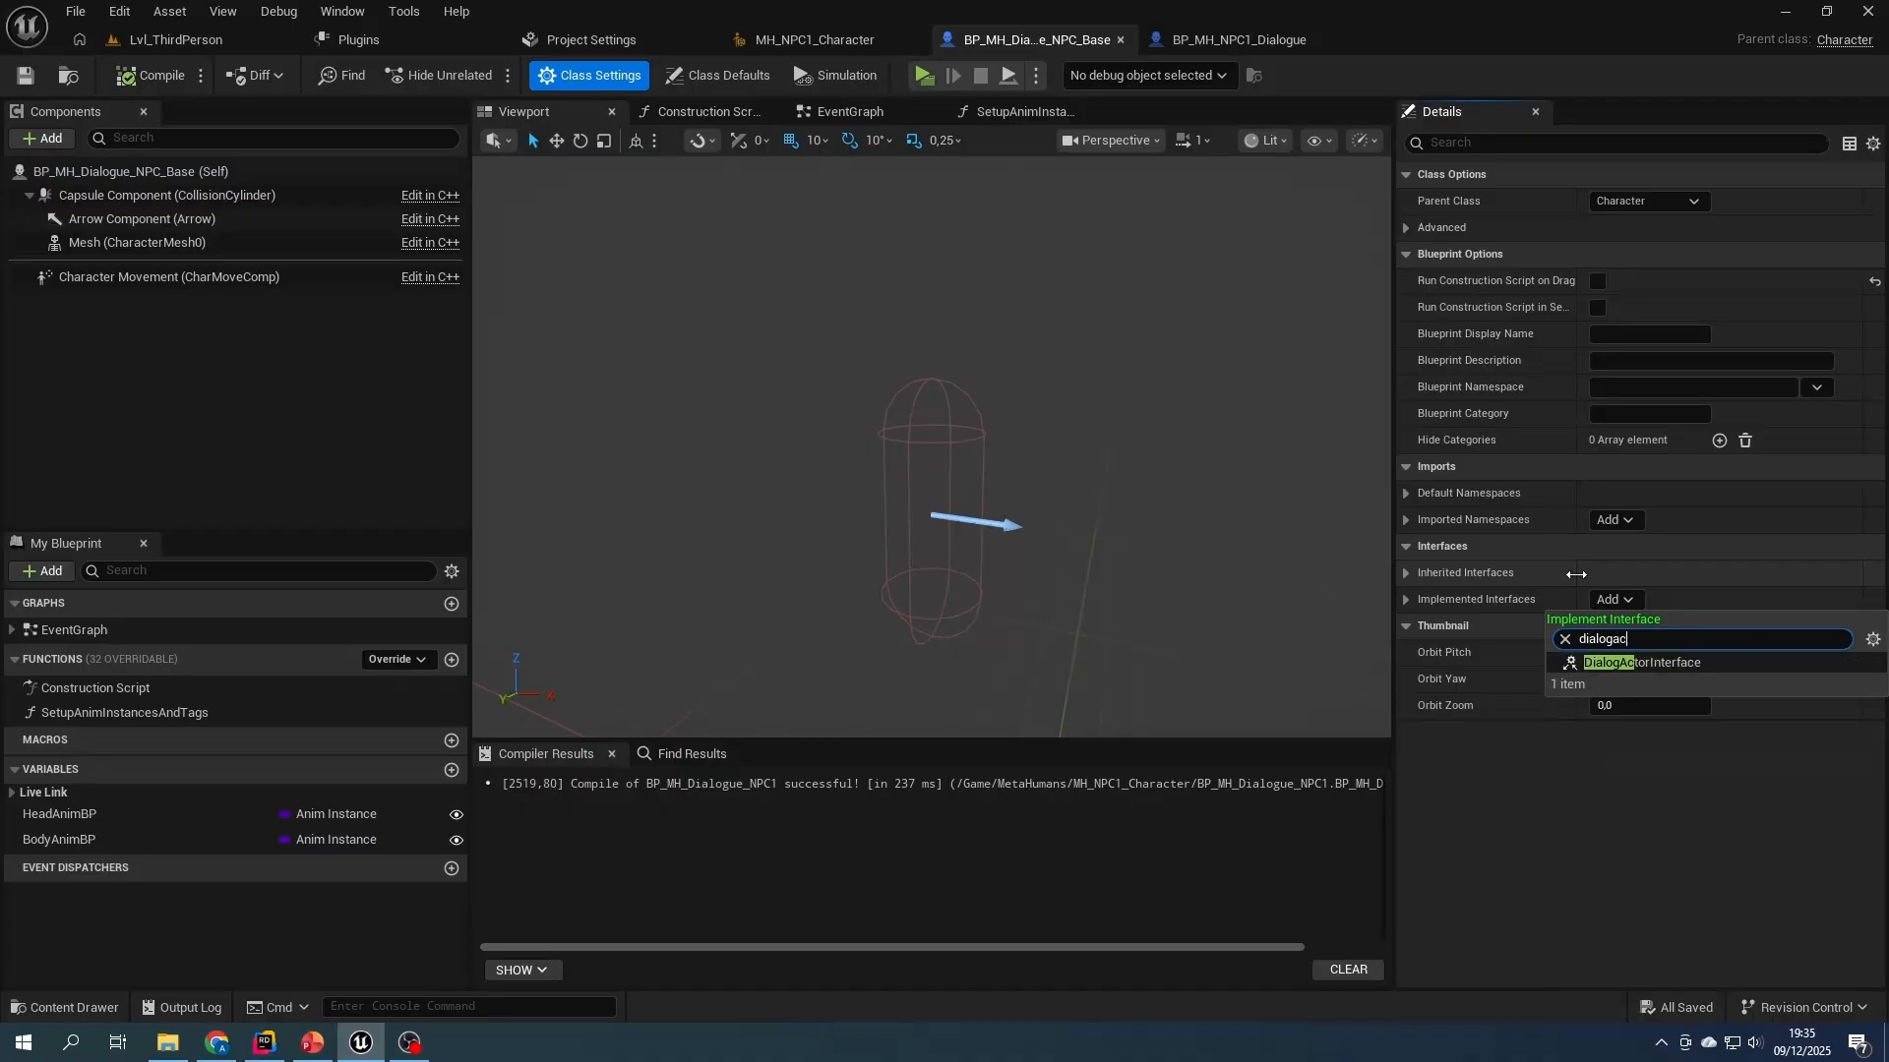
pyautogui.click(1613, 662)
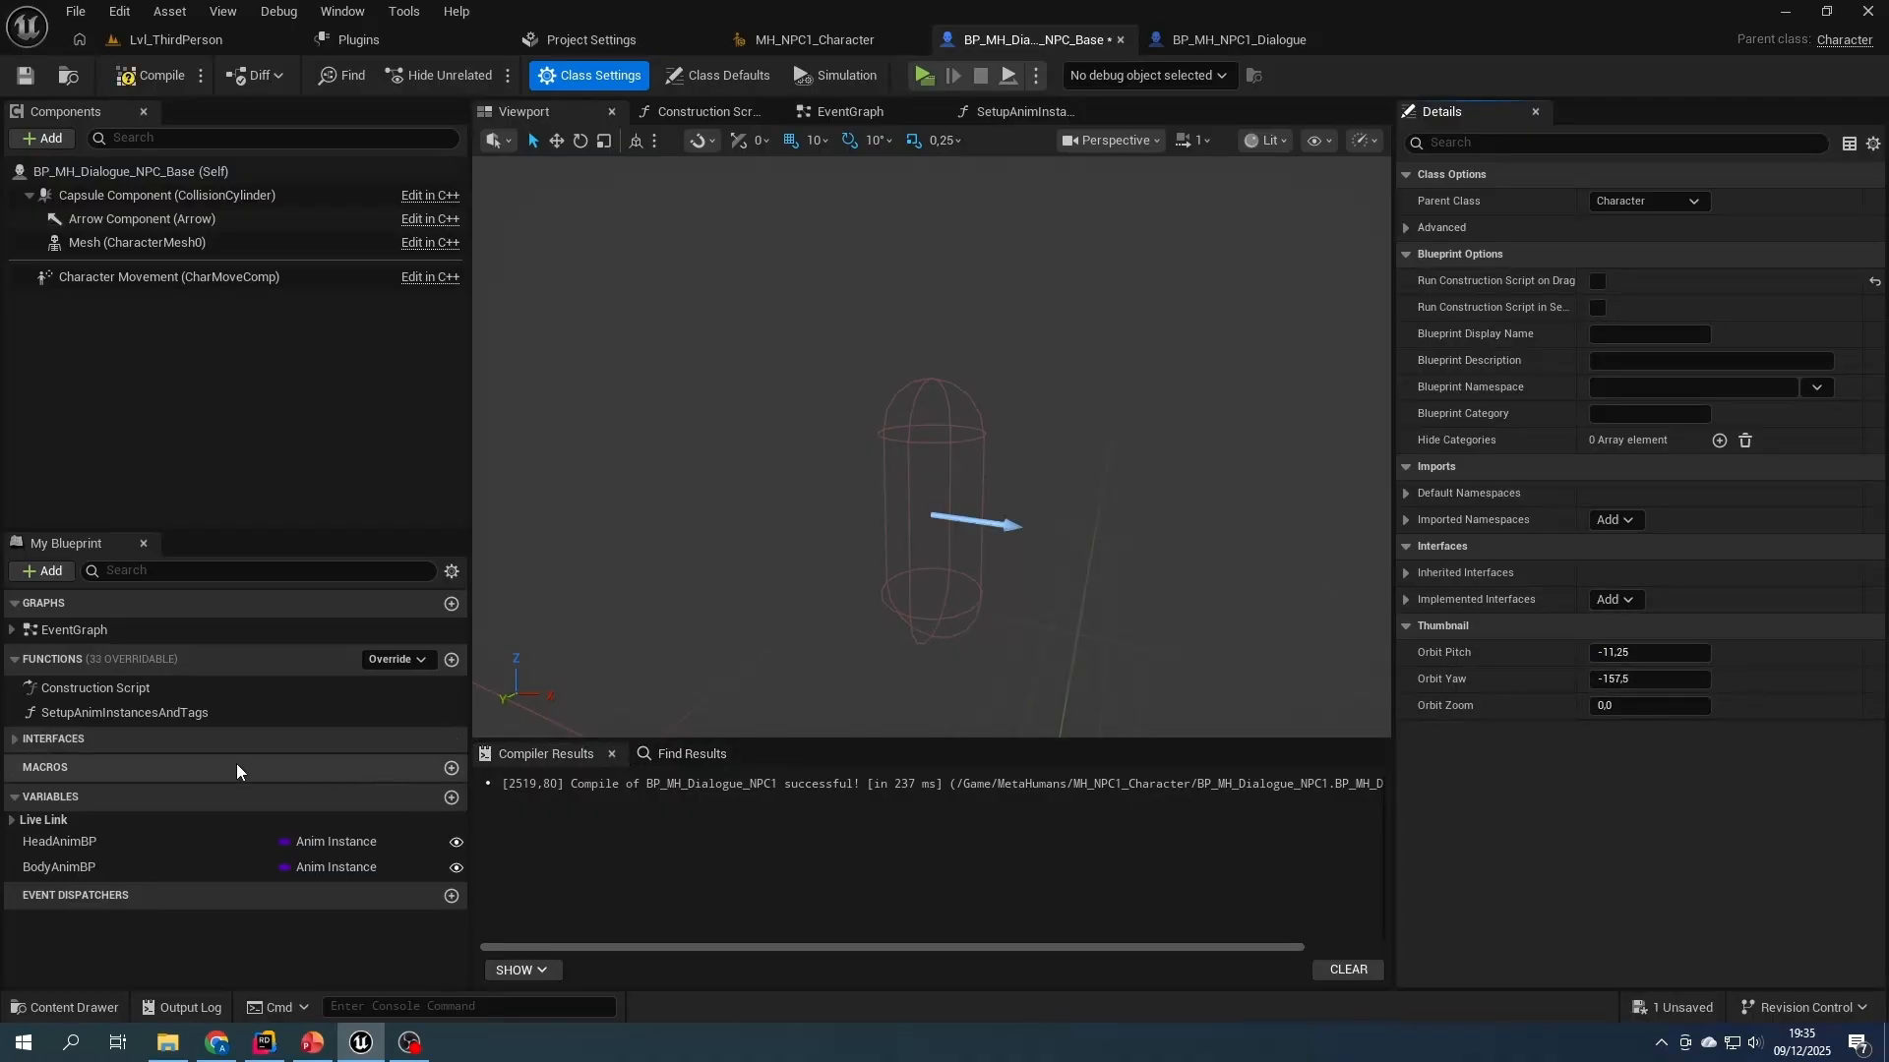
# - Open the getDialogActorGroundRootTransform interface function and move its Return Node clear of the entry node
pyautogui.click(15, 738)
pyautogui.click(12, 761)
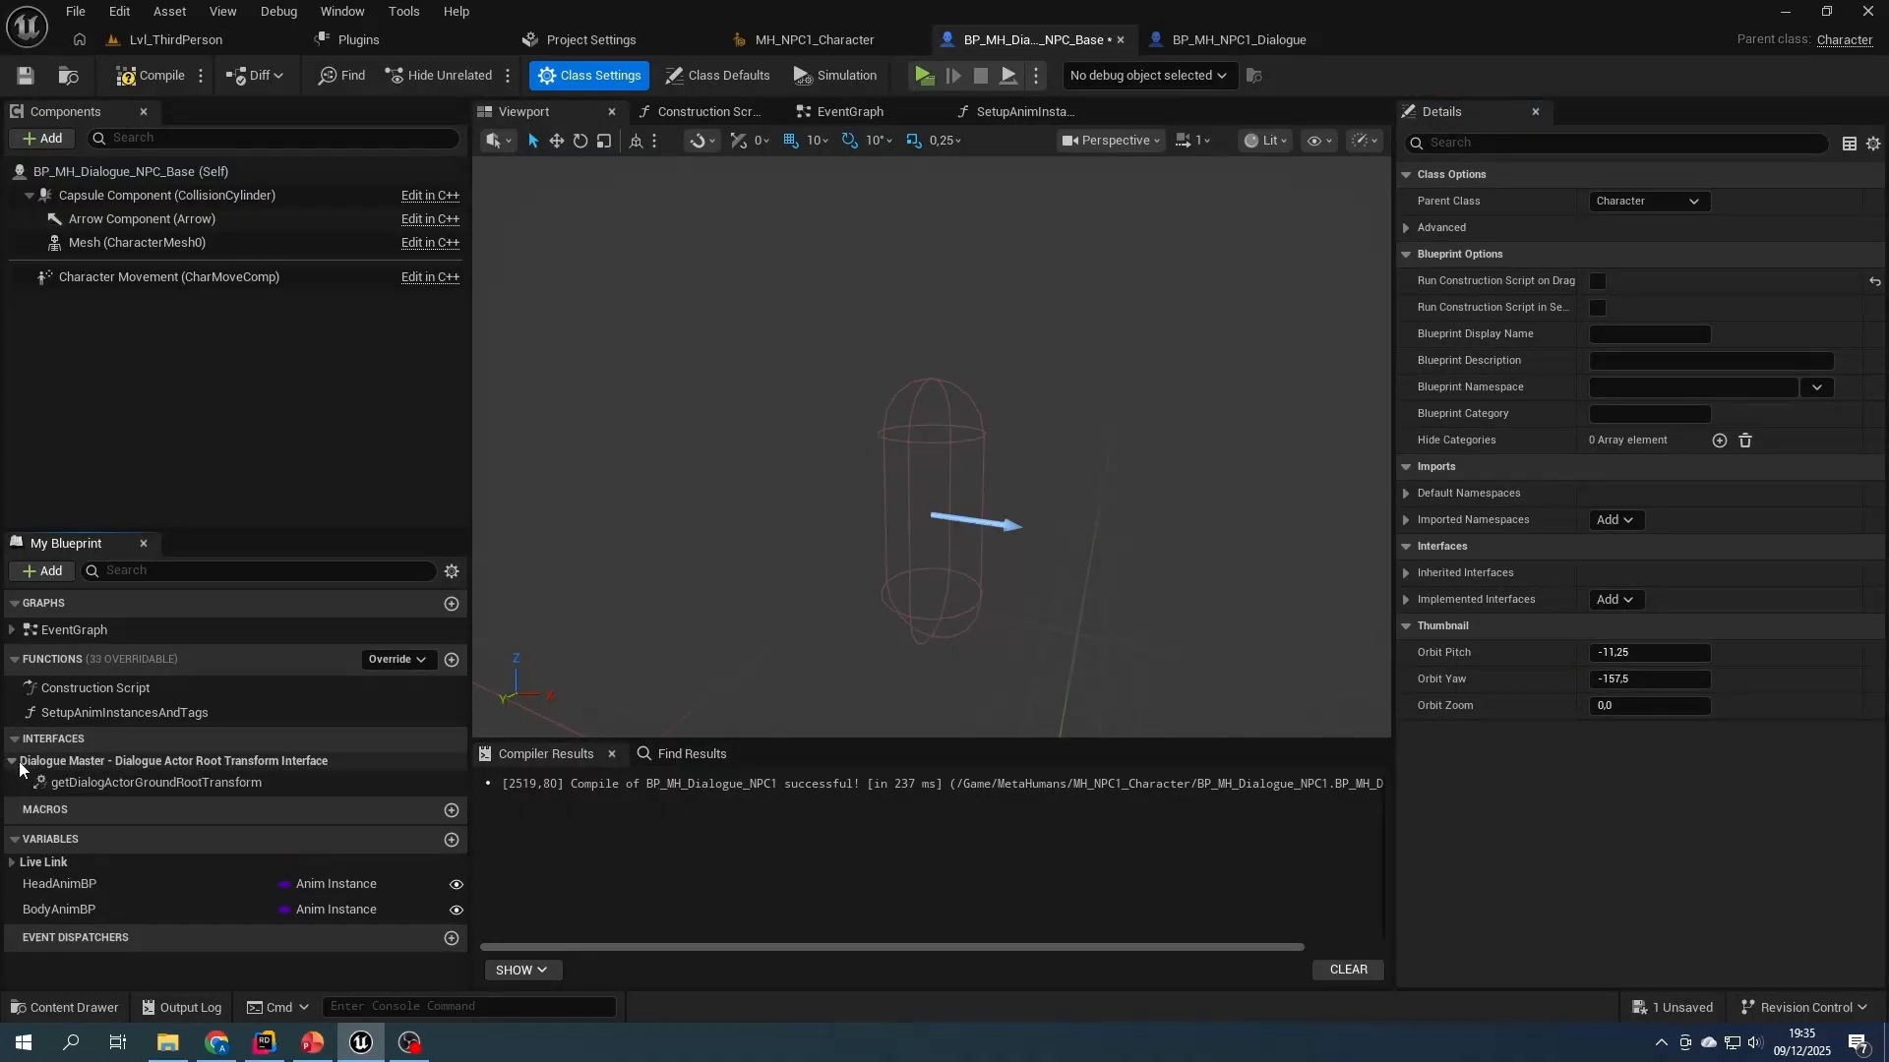
pyautogui.doubleClick(86, 782)
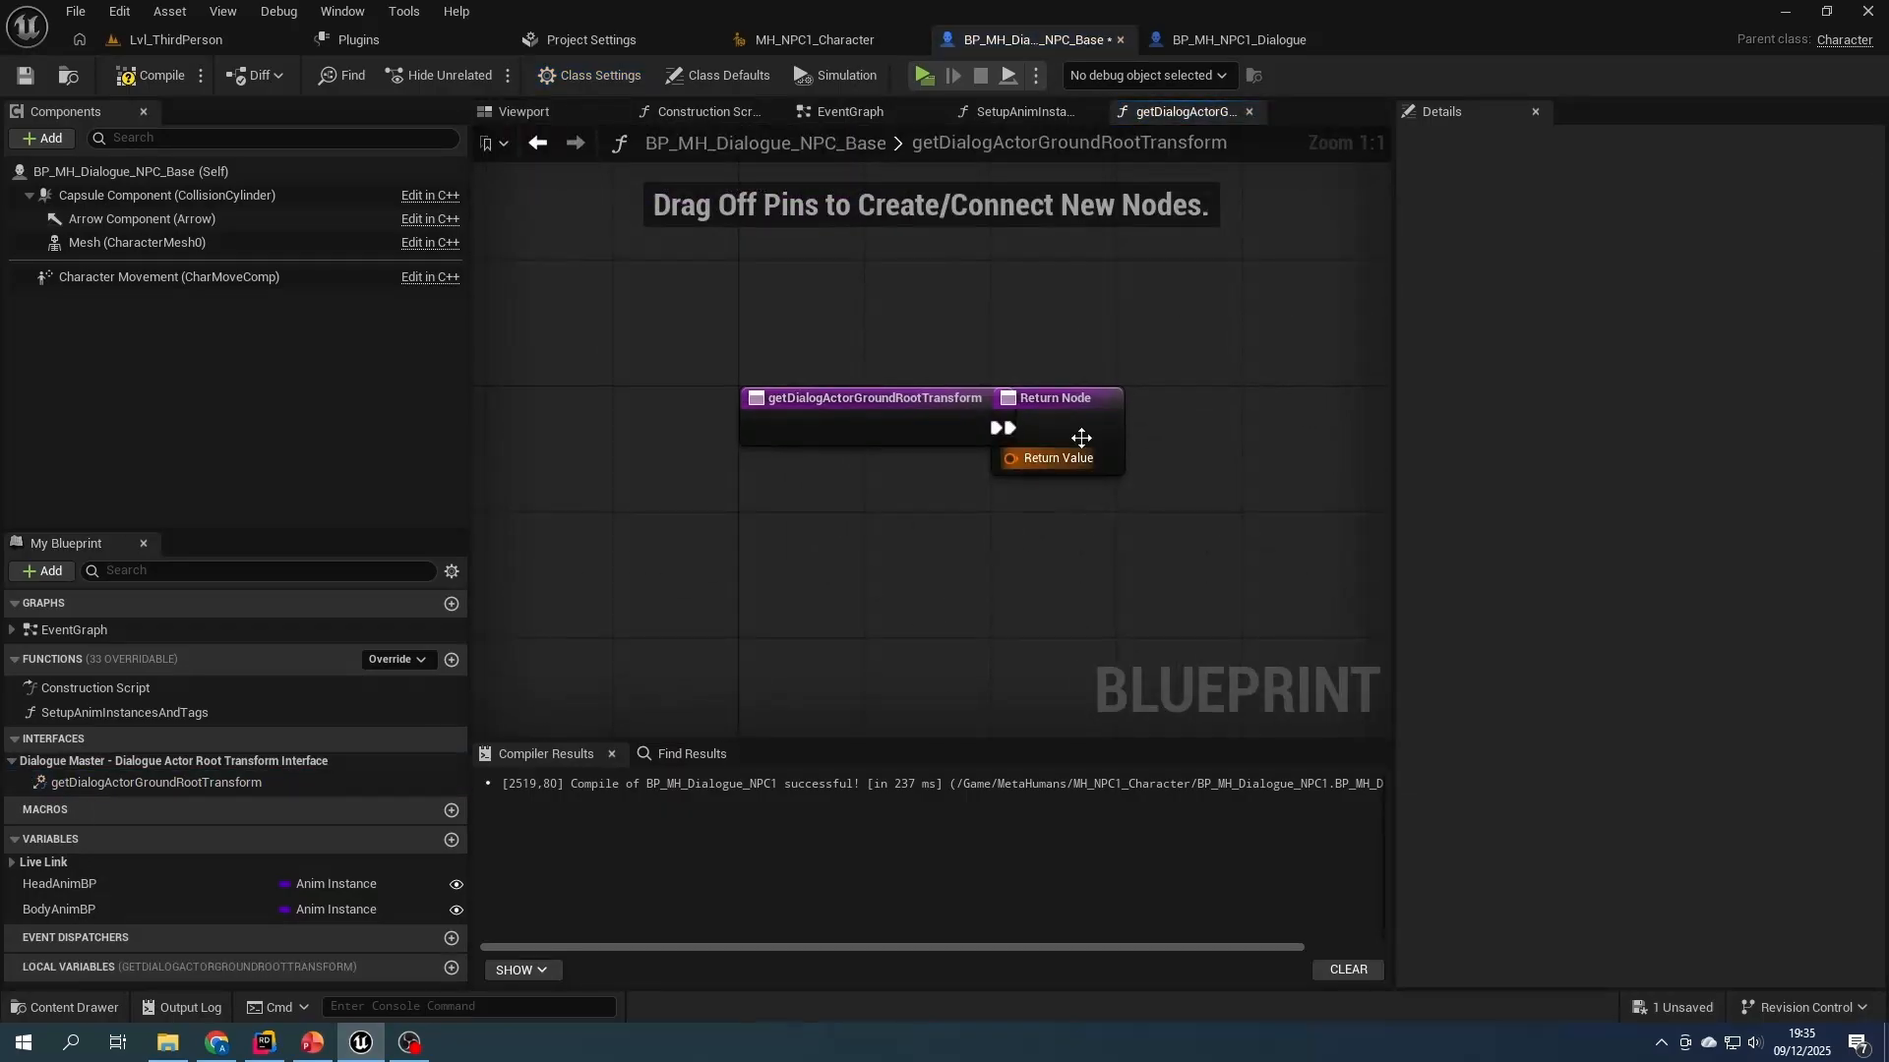
pyautogui.moveTo(1087, 459); pyautogui.dragTo(1166, 459)
# - Add an Arrow component named ForwardDirection, set its Z location to -90, and compile and save the blueprint
pyautogui.click(44, 139)
pyautogui.write('arr')
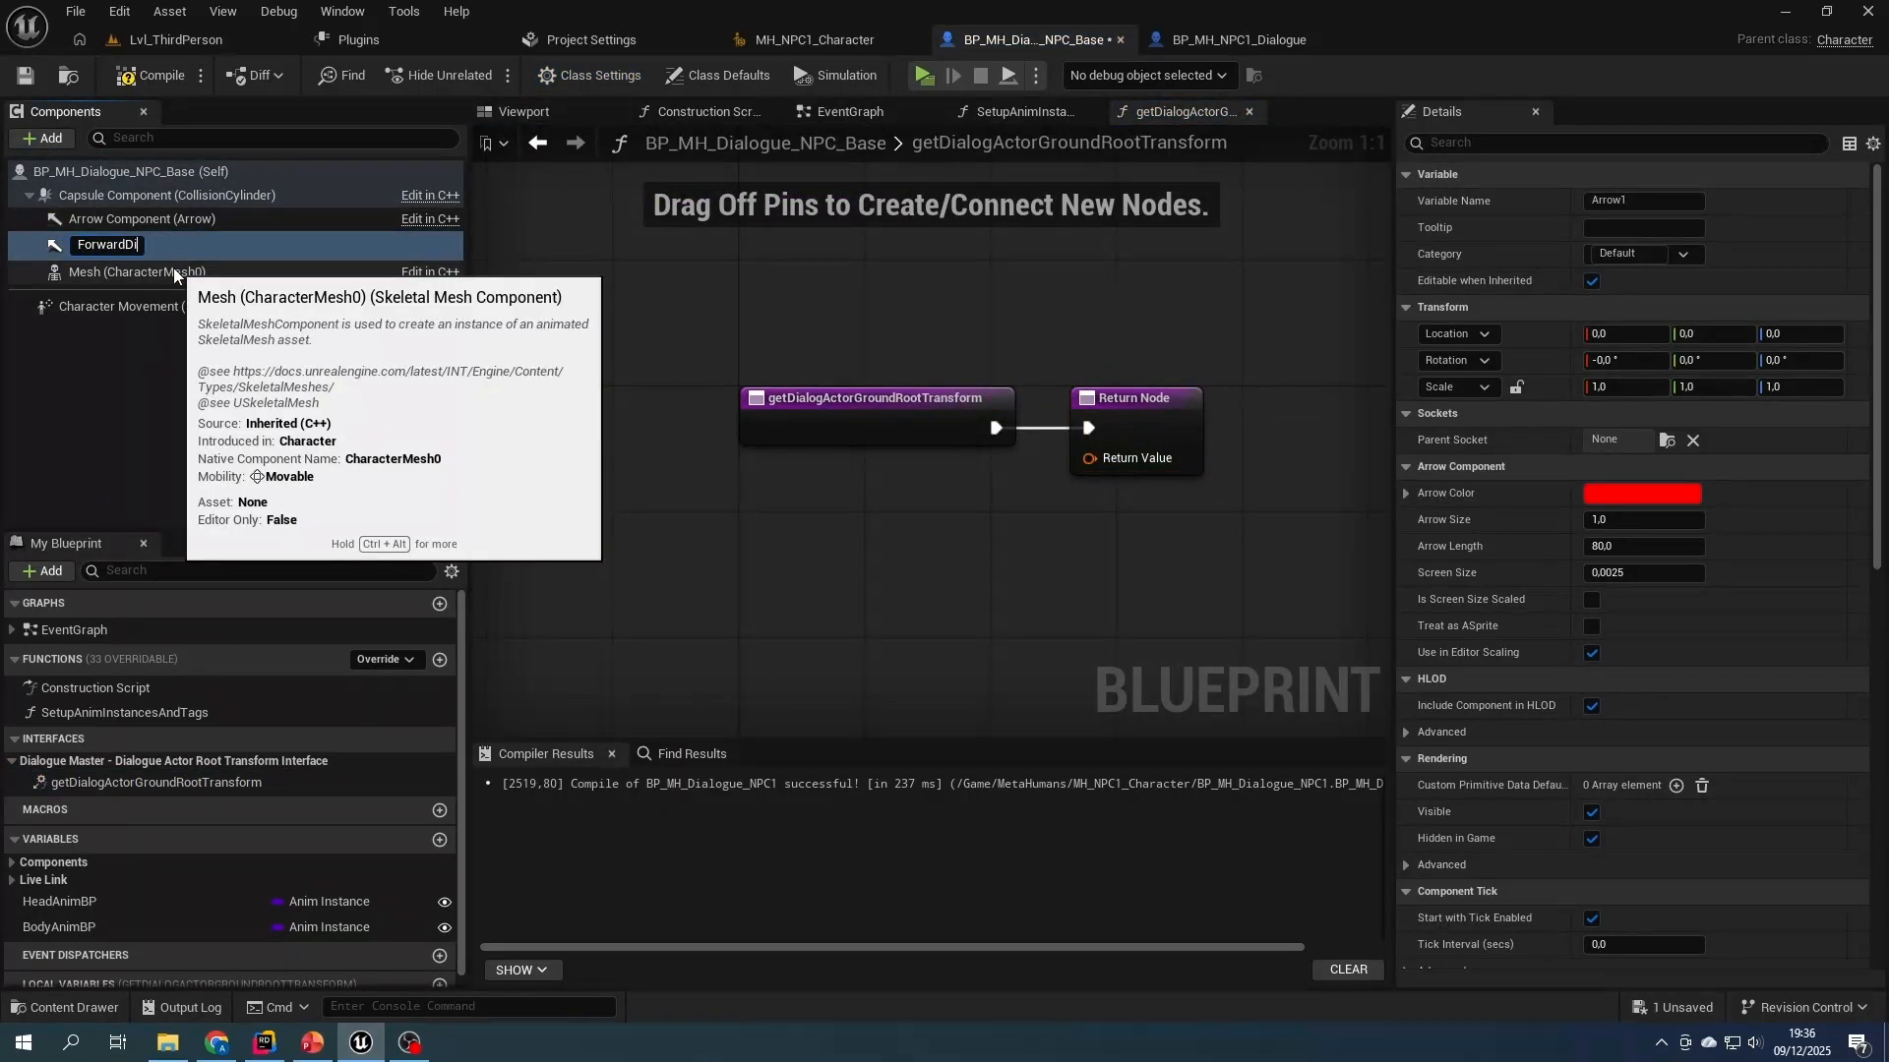
pyautogui.click(173, 267)
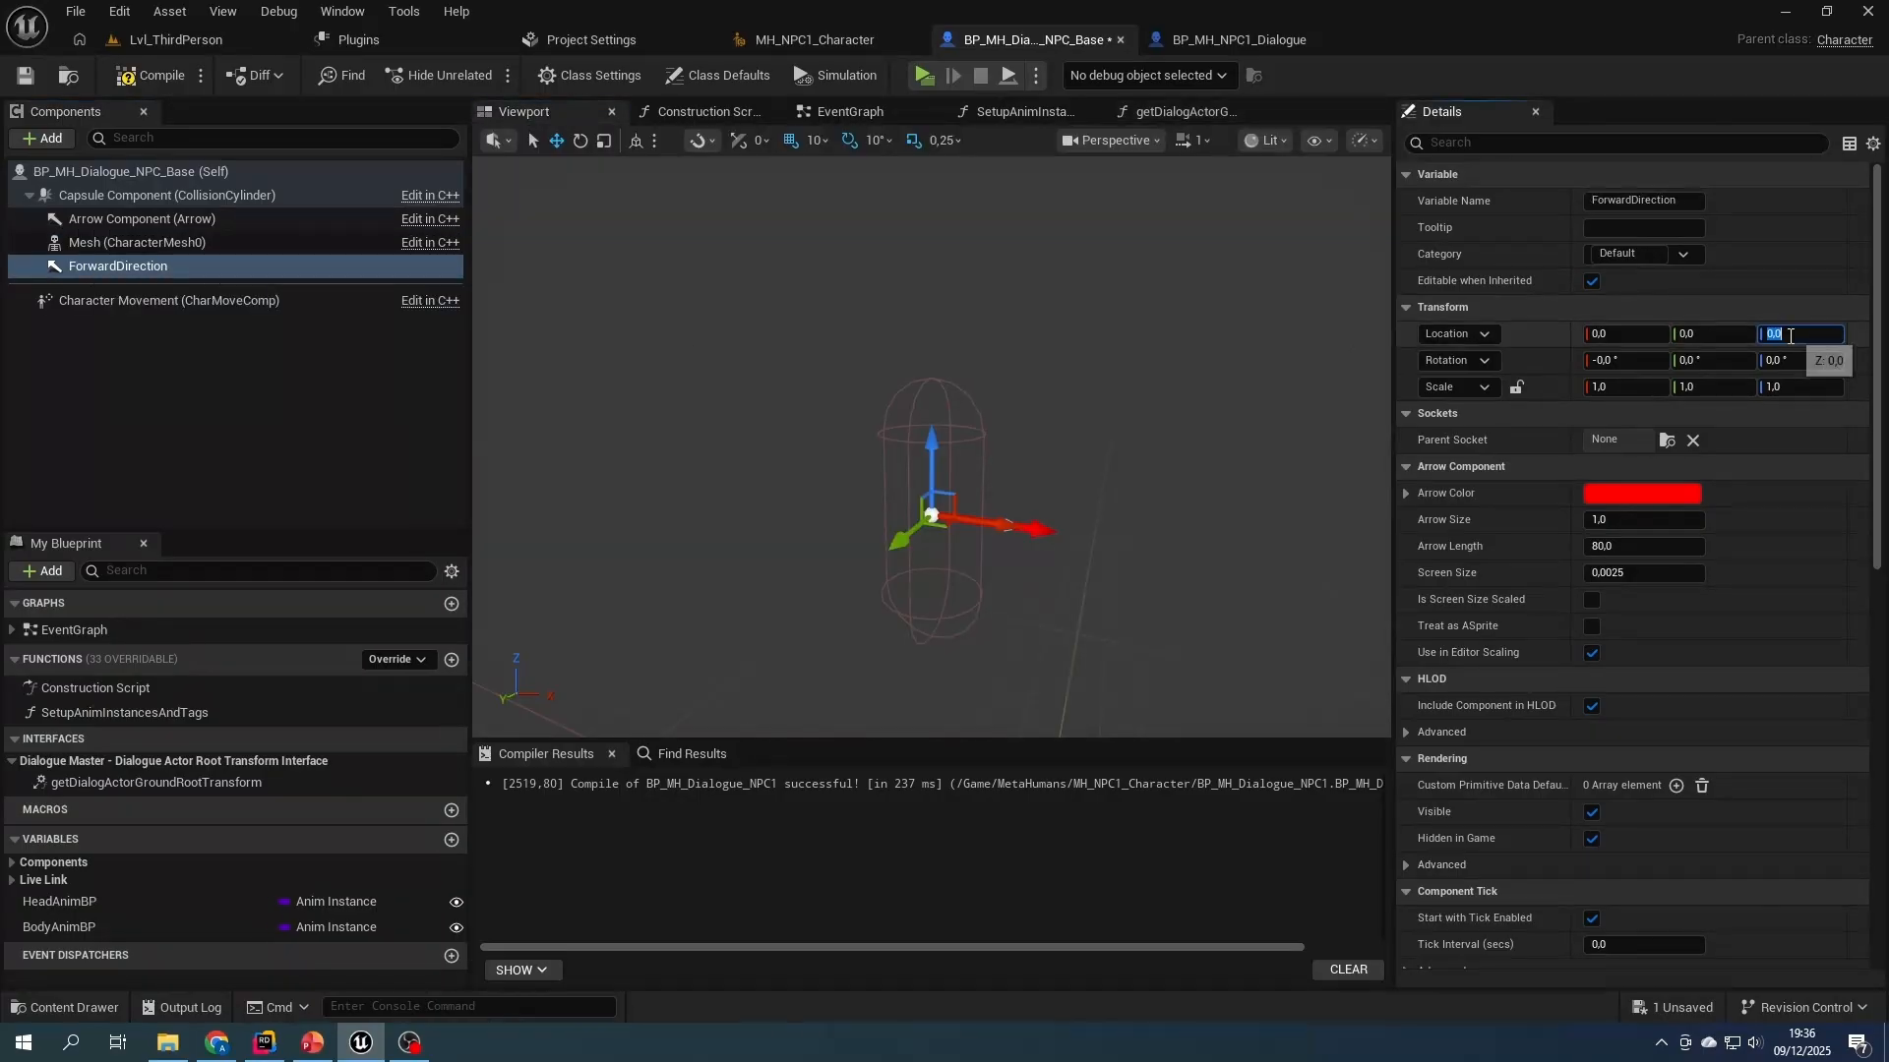
pyautogui.click(1791, 336)
pyautogui.write('-90')
pyautogui.press('Return')
pyautogui.click(147, 77)
pyautogui.click(27, 78)
# - In getDialogActorGroundRootTransform, connect Forward Direction through Get Relative Transform to the Return Value, then compile
pyautogui.click(1180, 113)
pyautogui.moveTo(105, 268); pyautogui.dragTo(1089, 459)
pyautogui.write('get rel')
pyautogui.press('Return')
pyautogui.click(149, 77)
# - Find the actor tag of the BP_DialogueCharacter placed in Lvl_ThirdPerson and copy its value
pyautogui.click(1229, 39)
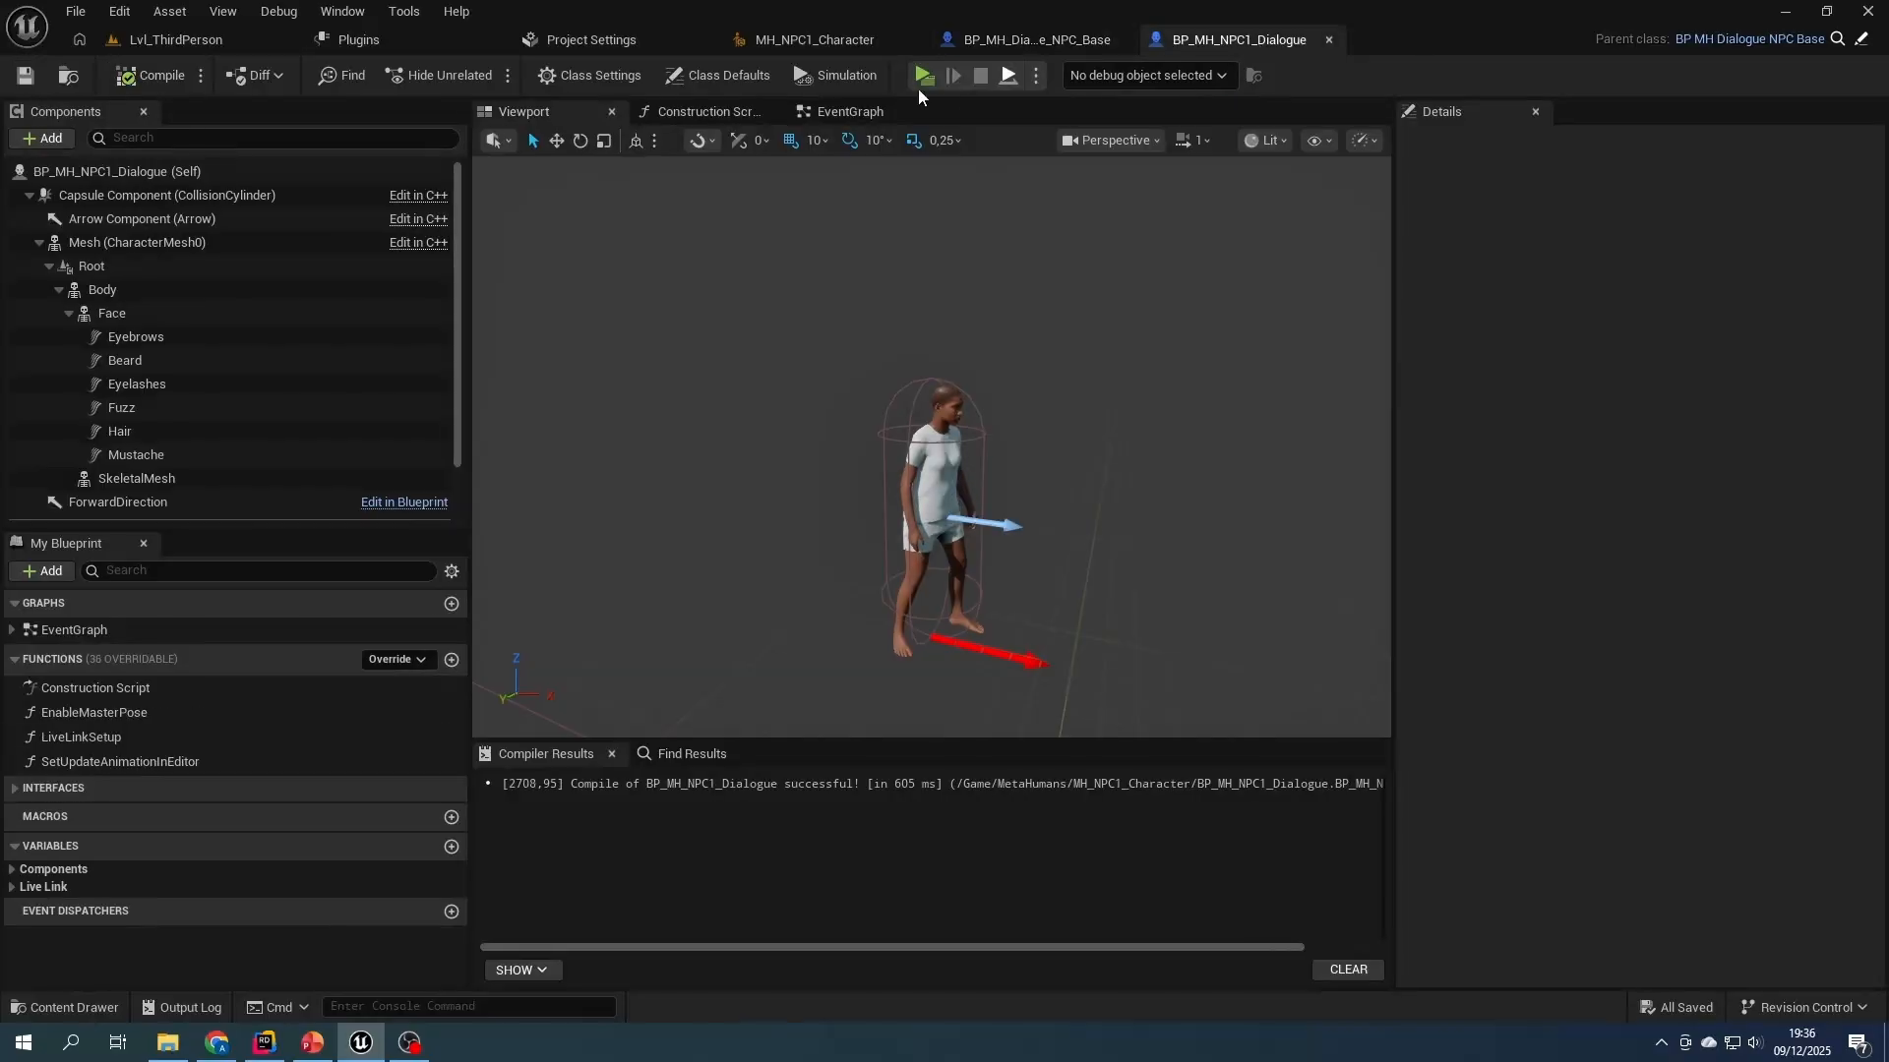
pyautogui.click(182, 40)
pyautogui.moveTo(835, 536); pyautogui.dragTo(1003, 541, button='right')
pyautogui.click(765, 340)
pyautogui.click(1518, 567)
pyautogui.write('tag')
pyautogui.click(1414, 535)
pyautogui.click(1485, 664)
pyautogui.write('tag')
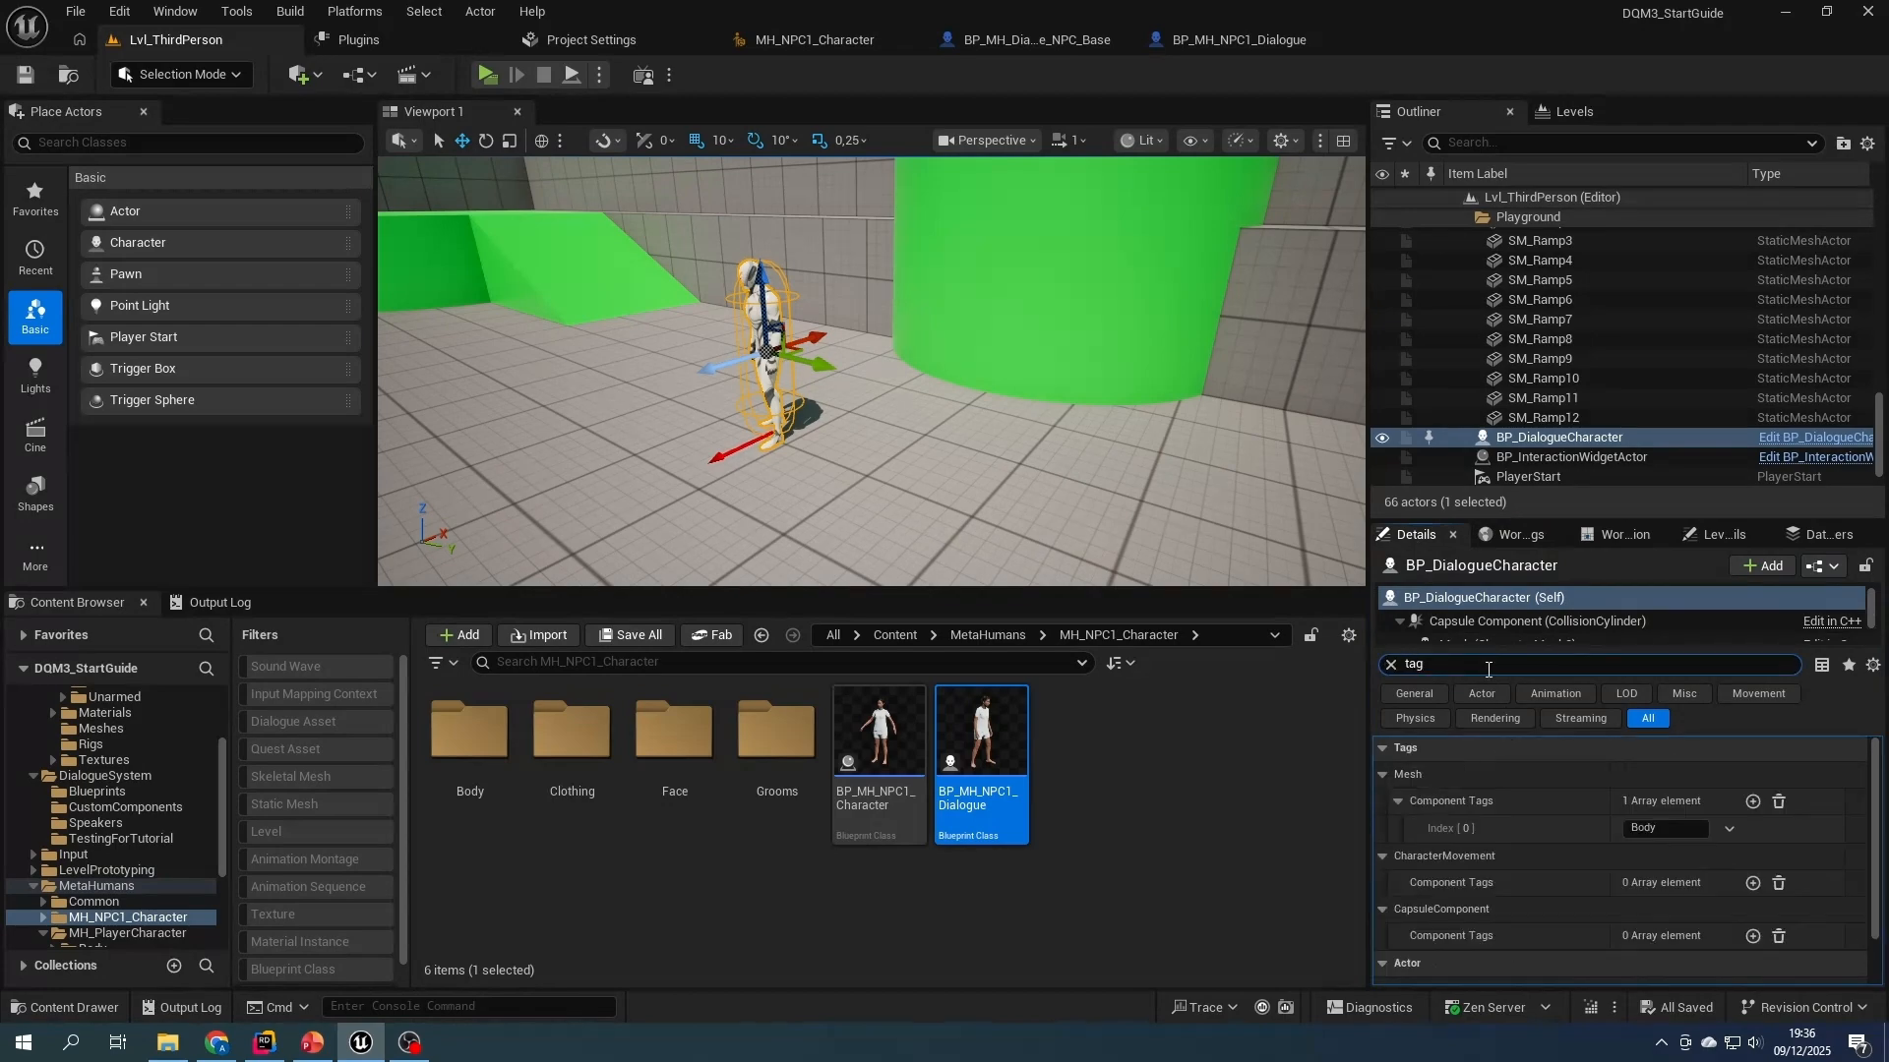
pyautogui.scroll(-2, 1574, 865)
pyautogui.click(1659, 970)
pyautogui.hotkey('ctrl', 'c')
# - Place BP_MH_NPC1_Dialogue in the level beside the existing BP_DialogueCharacter, and delete the BP_DialogueCharacter
pyautogui.moveTo(987, 805); pyautogui.dragTo(890, 433)
pyautogui.click(758, 341)
pyautogui.press('Delete')
# - Set the Z rotation of the placed BP_MH_NPC1_Dialogue to 180 degrees
pyautogui.click(883, 379)
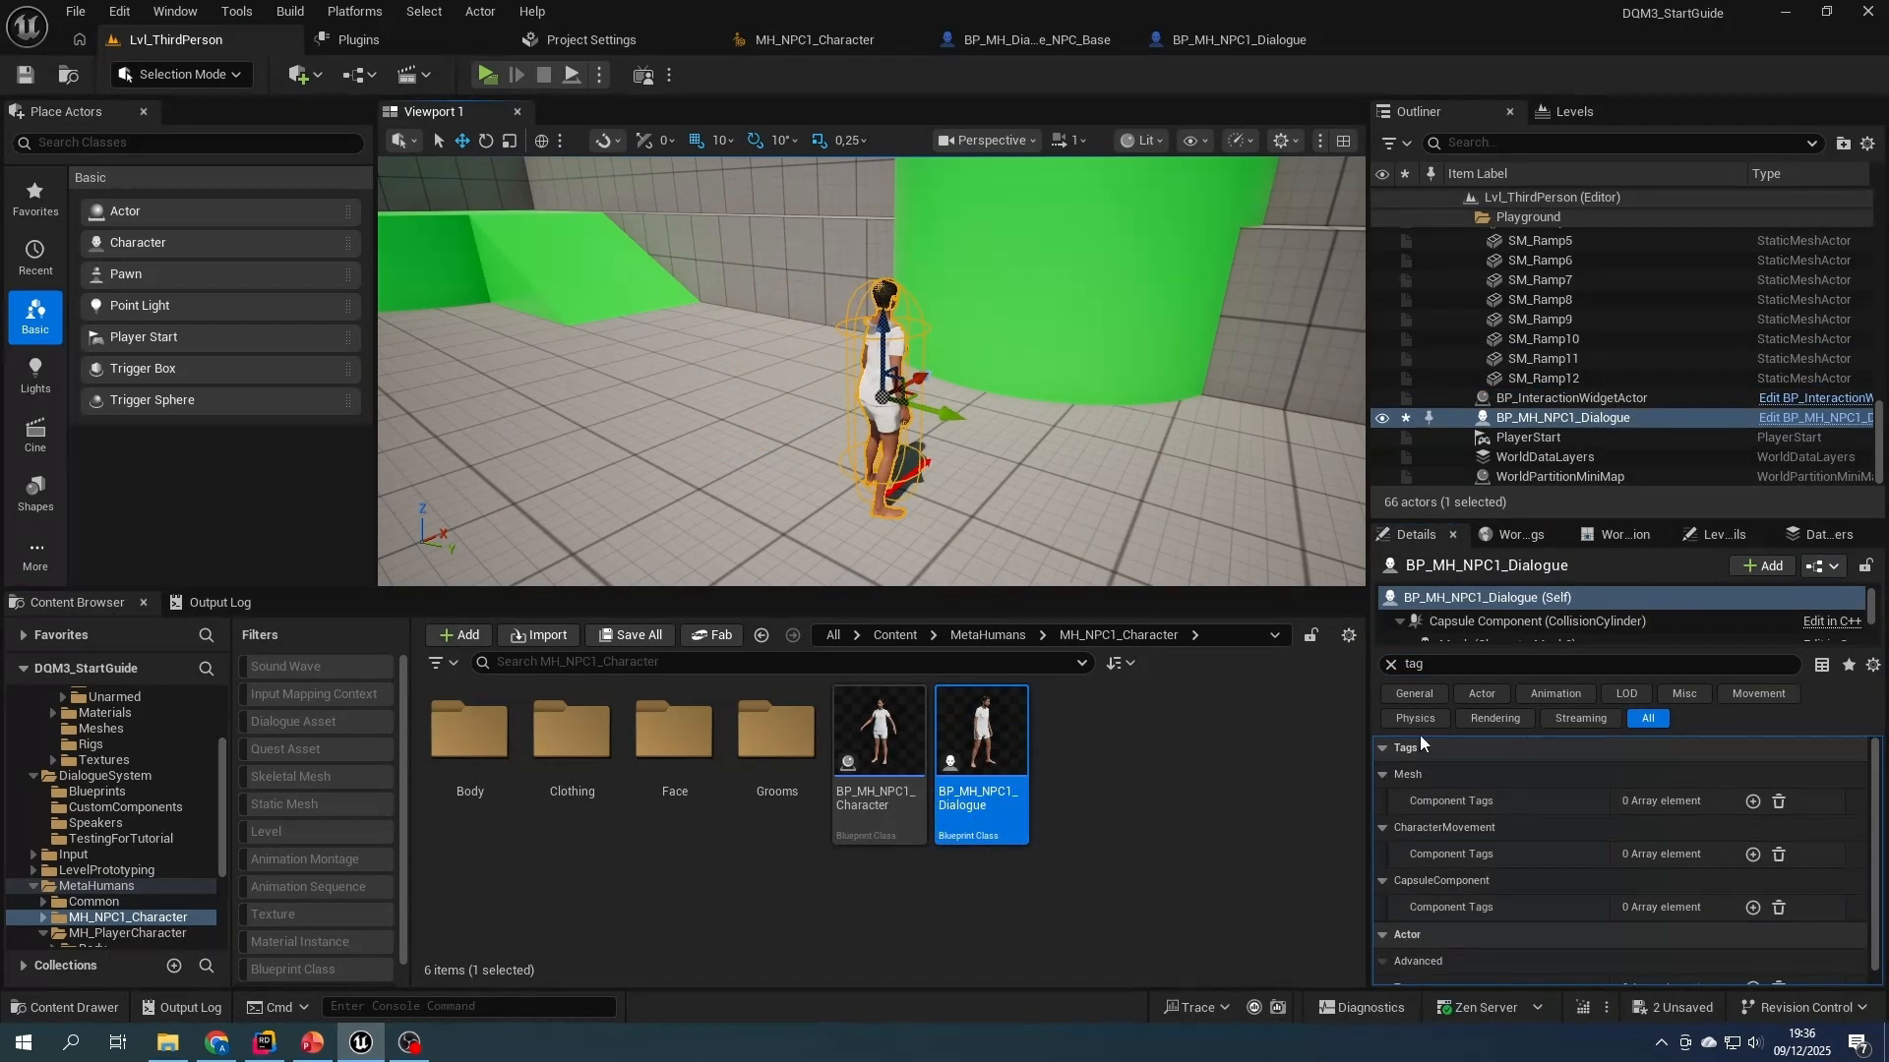
pyautogui.click(1390, 665)
pyautogui.click(1796, 801)
pyautogui.write('180')
pyautogui.press('Return')
# - Add the copied actor tag Eldran to the placed BP_MH_NPC1_Dialogue and save all assets
pyautogui.click(1483, 663)
pyautogui.write('tag')
pyautogui.scroll(-1, 1712, 914)
pyautogui.click(1752, 970)
pyautogui.scroll(-1, 1751, 970)
pyautogui.click(1652, 970)
pyautogui.hotkey('ctrl', 'v')
pyautogui.click(1249, 861)
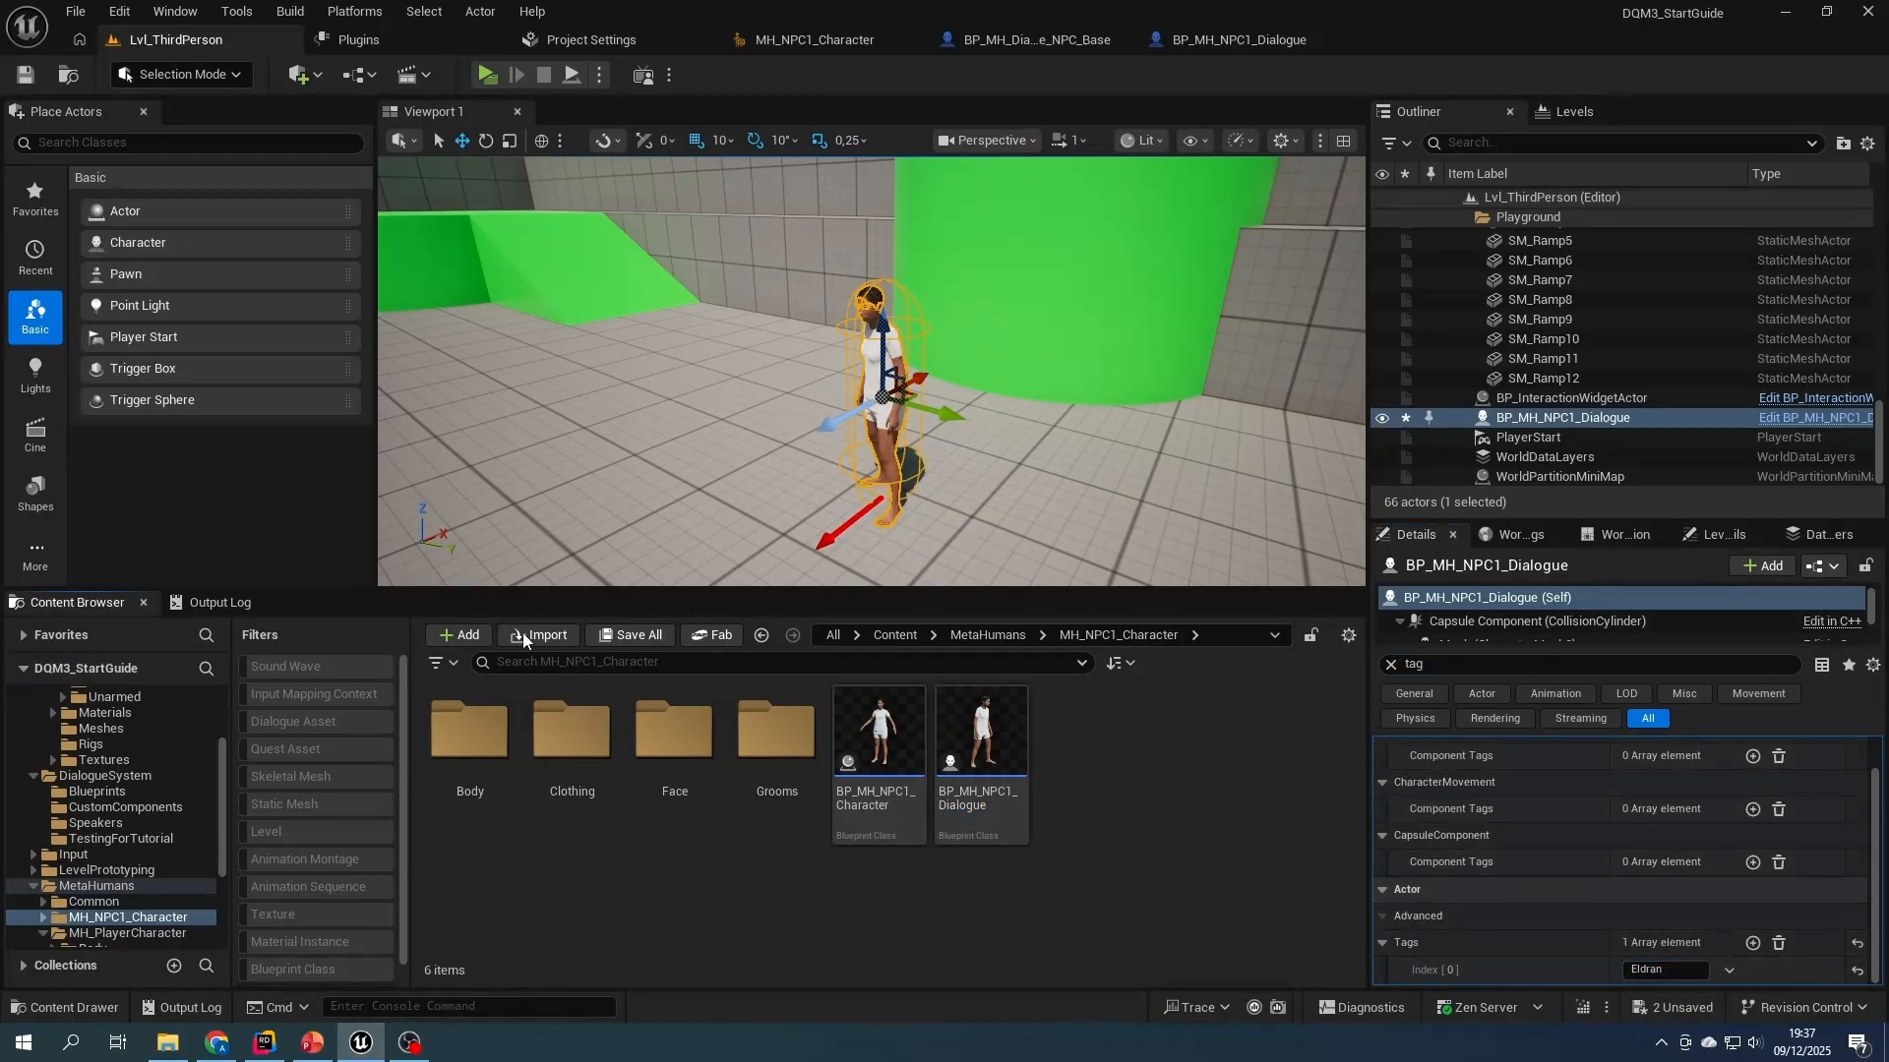
pyautogui.click(629, 637)
pyautogui.click(1098, 740)
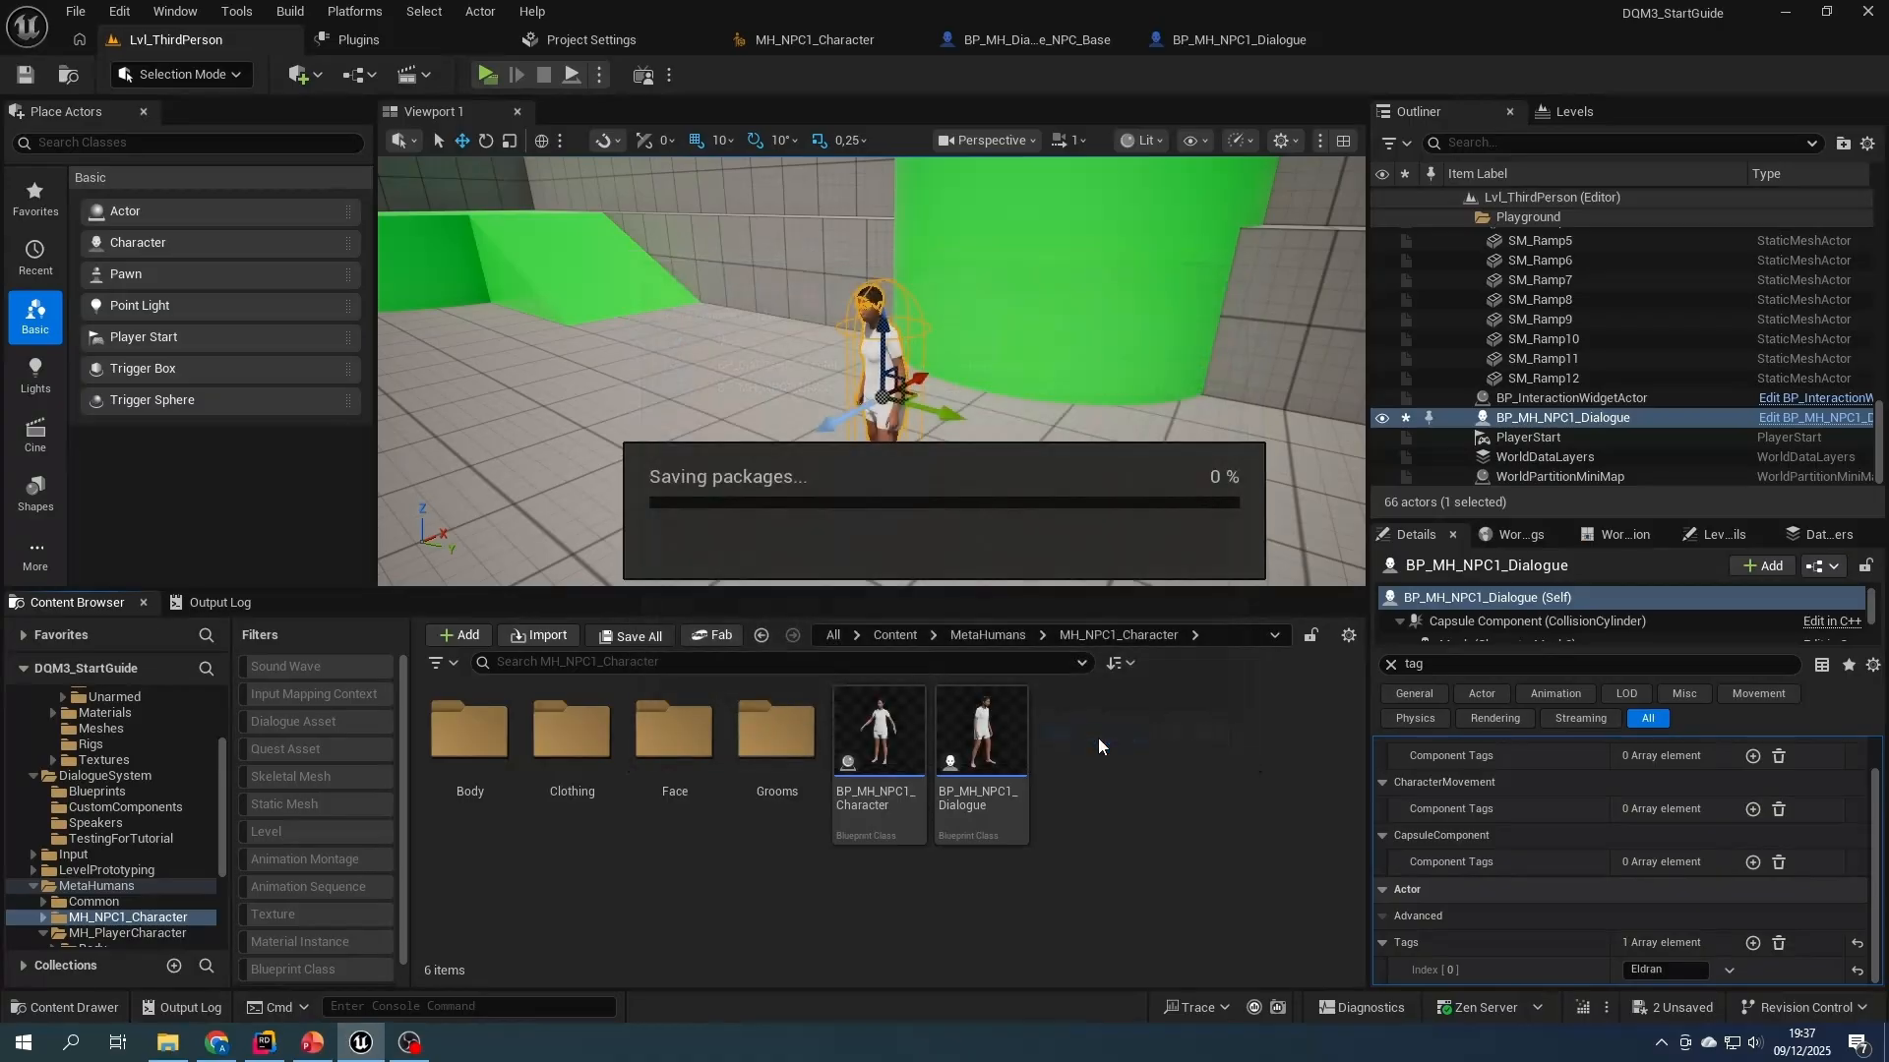
# - Add a BPC Dialogue Actor Component to BP_MH_Dialogue_NPC_Base and save the blueprint
pyautogui.click(1060, 41)
pyautogui.click(44, 138)
pyautogui.write('dialog')
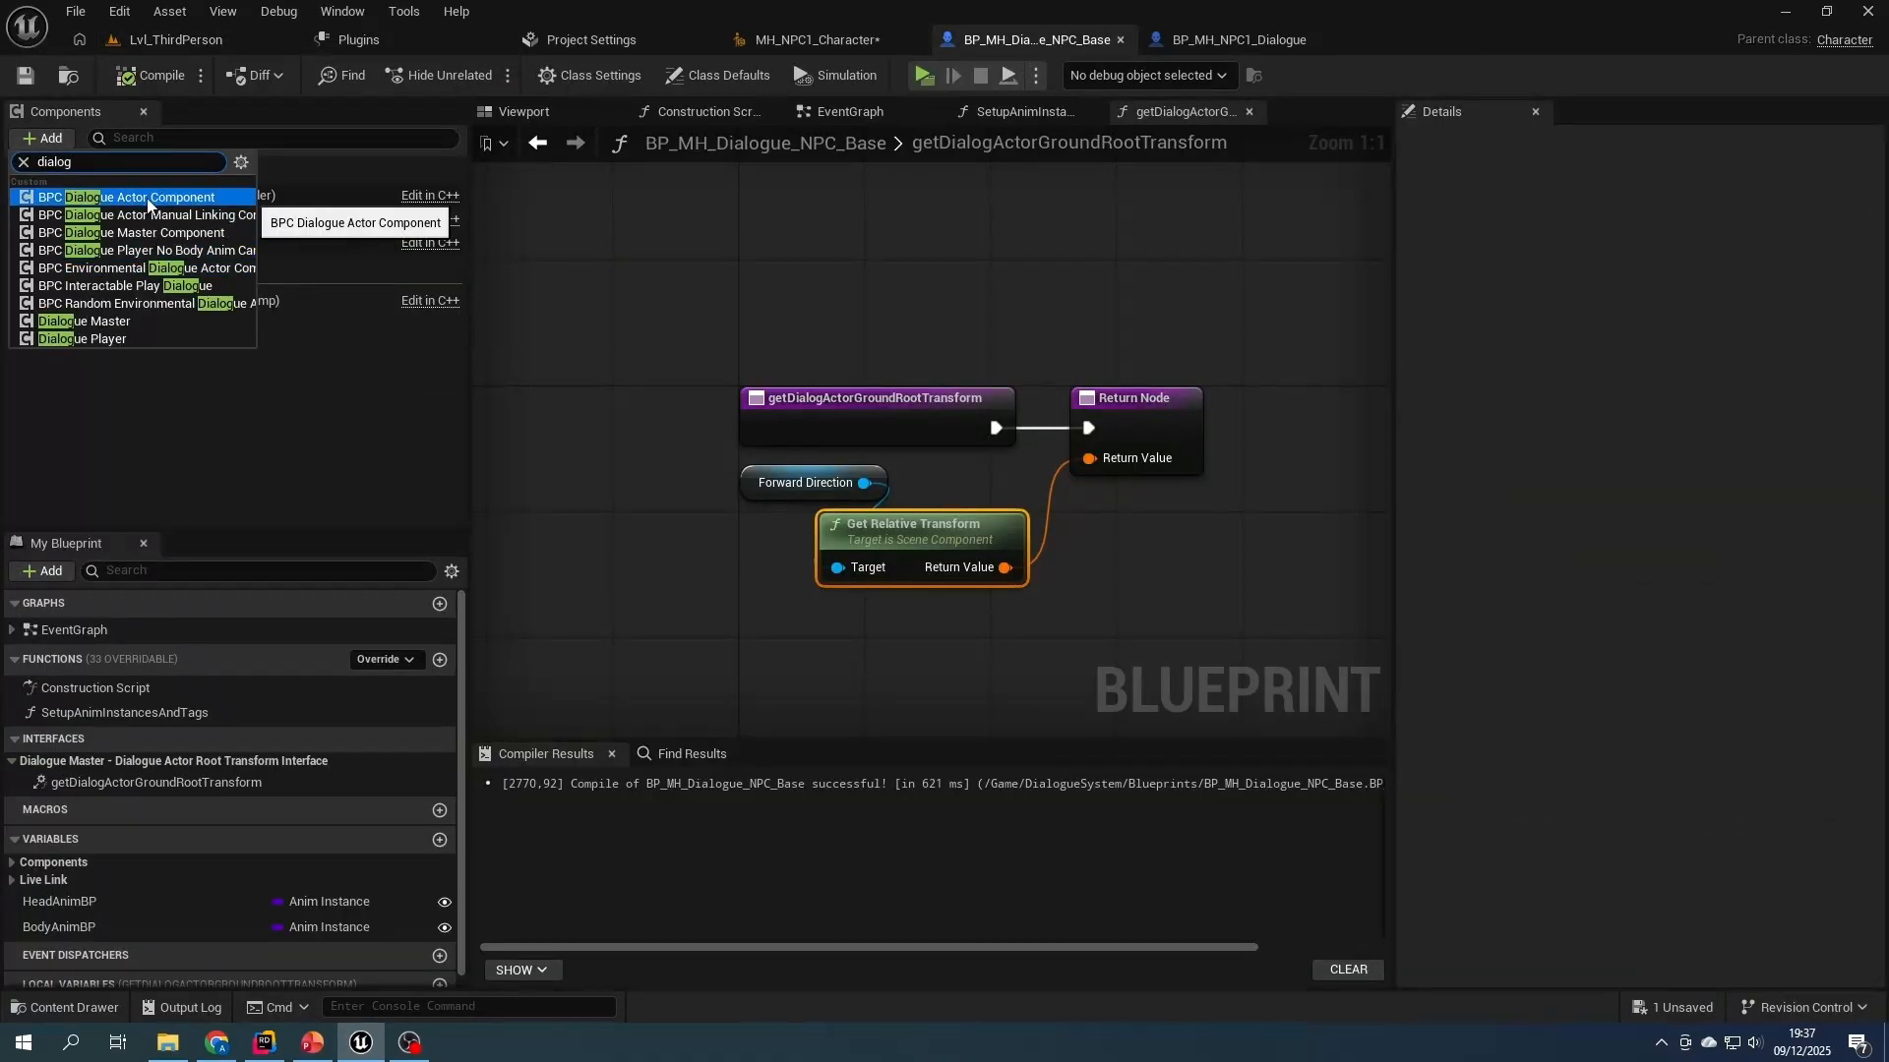
pyautogui.click(146, 197)
pyautogui.click(150, 415)
pyautogui.hotkey('ctrl', 's')
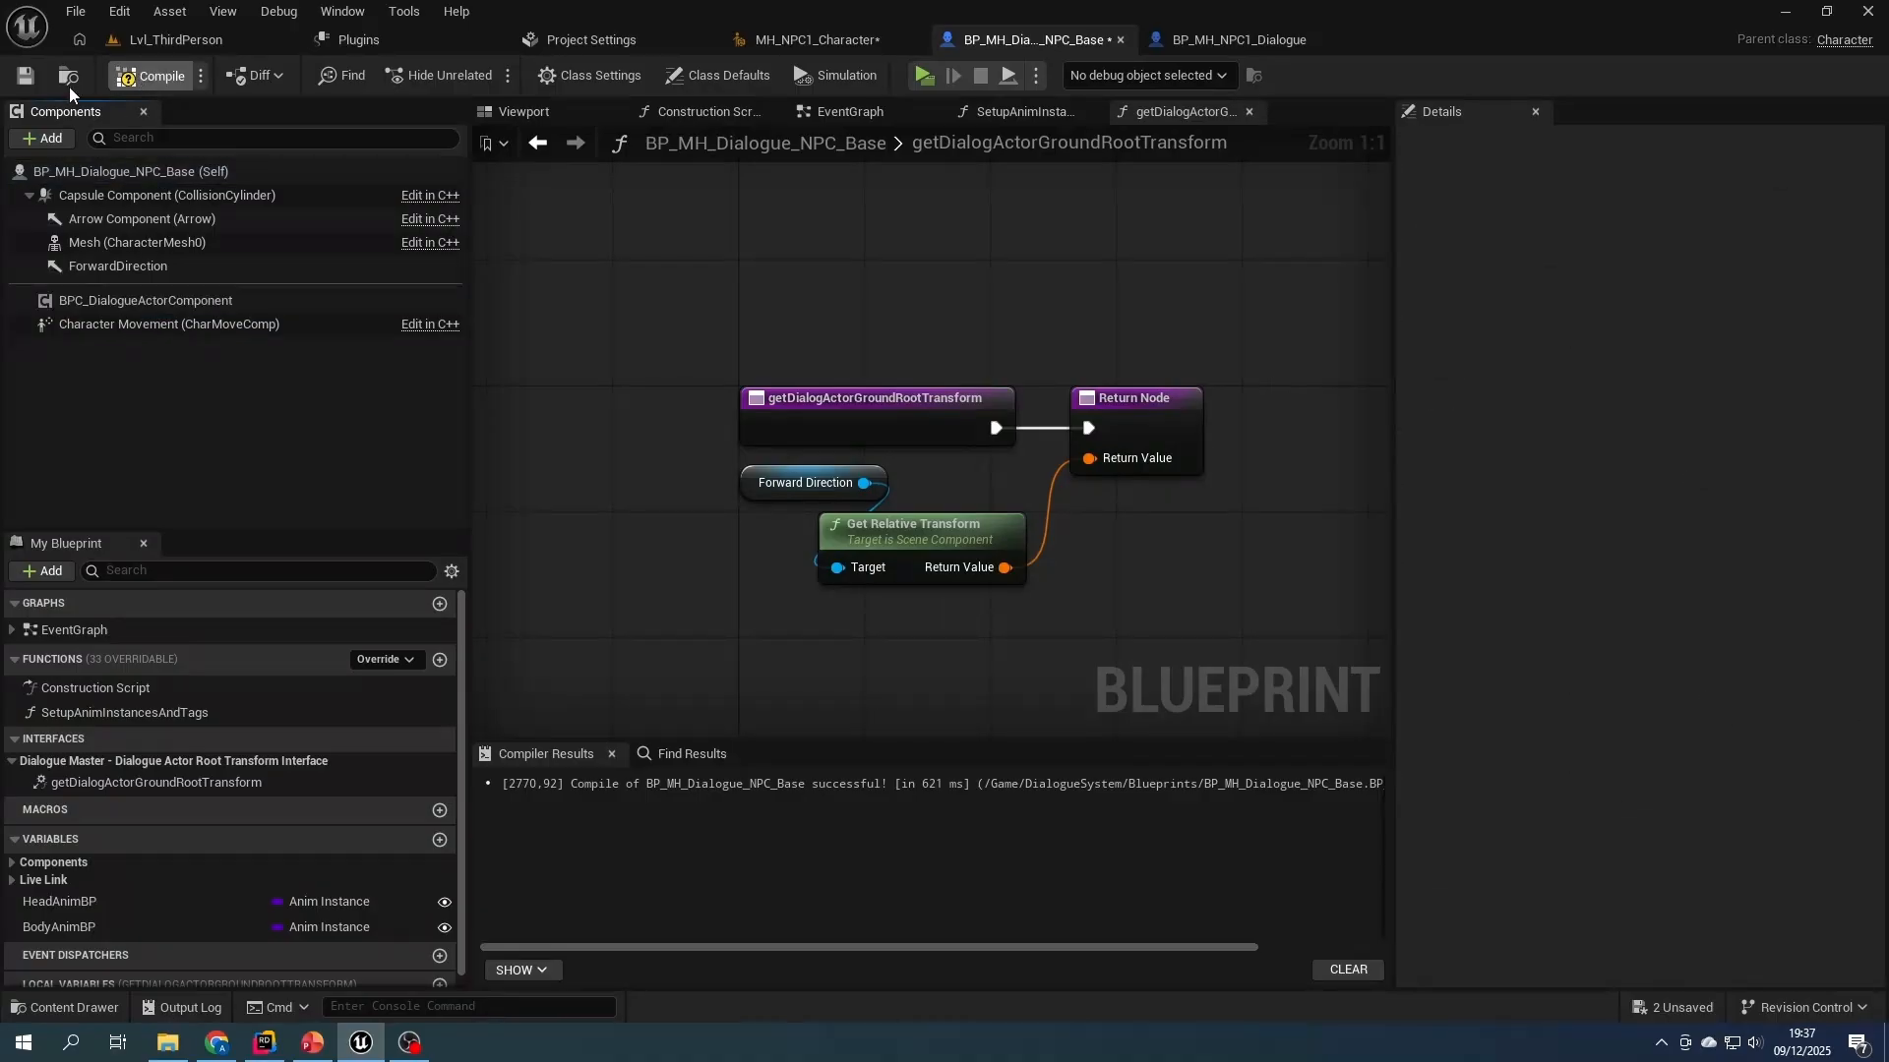
# - Set the Trigger Radius of BPC_DialogueActorComponent to 300 and compile the blueprint
pyautogui.click(146, 299)
pyautogui.click(1624, 497)
pyautogui.write('300,0')
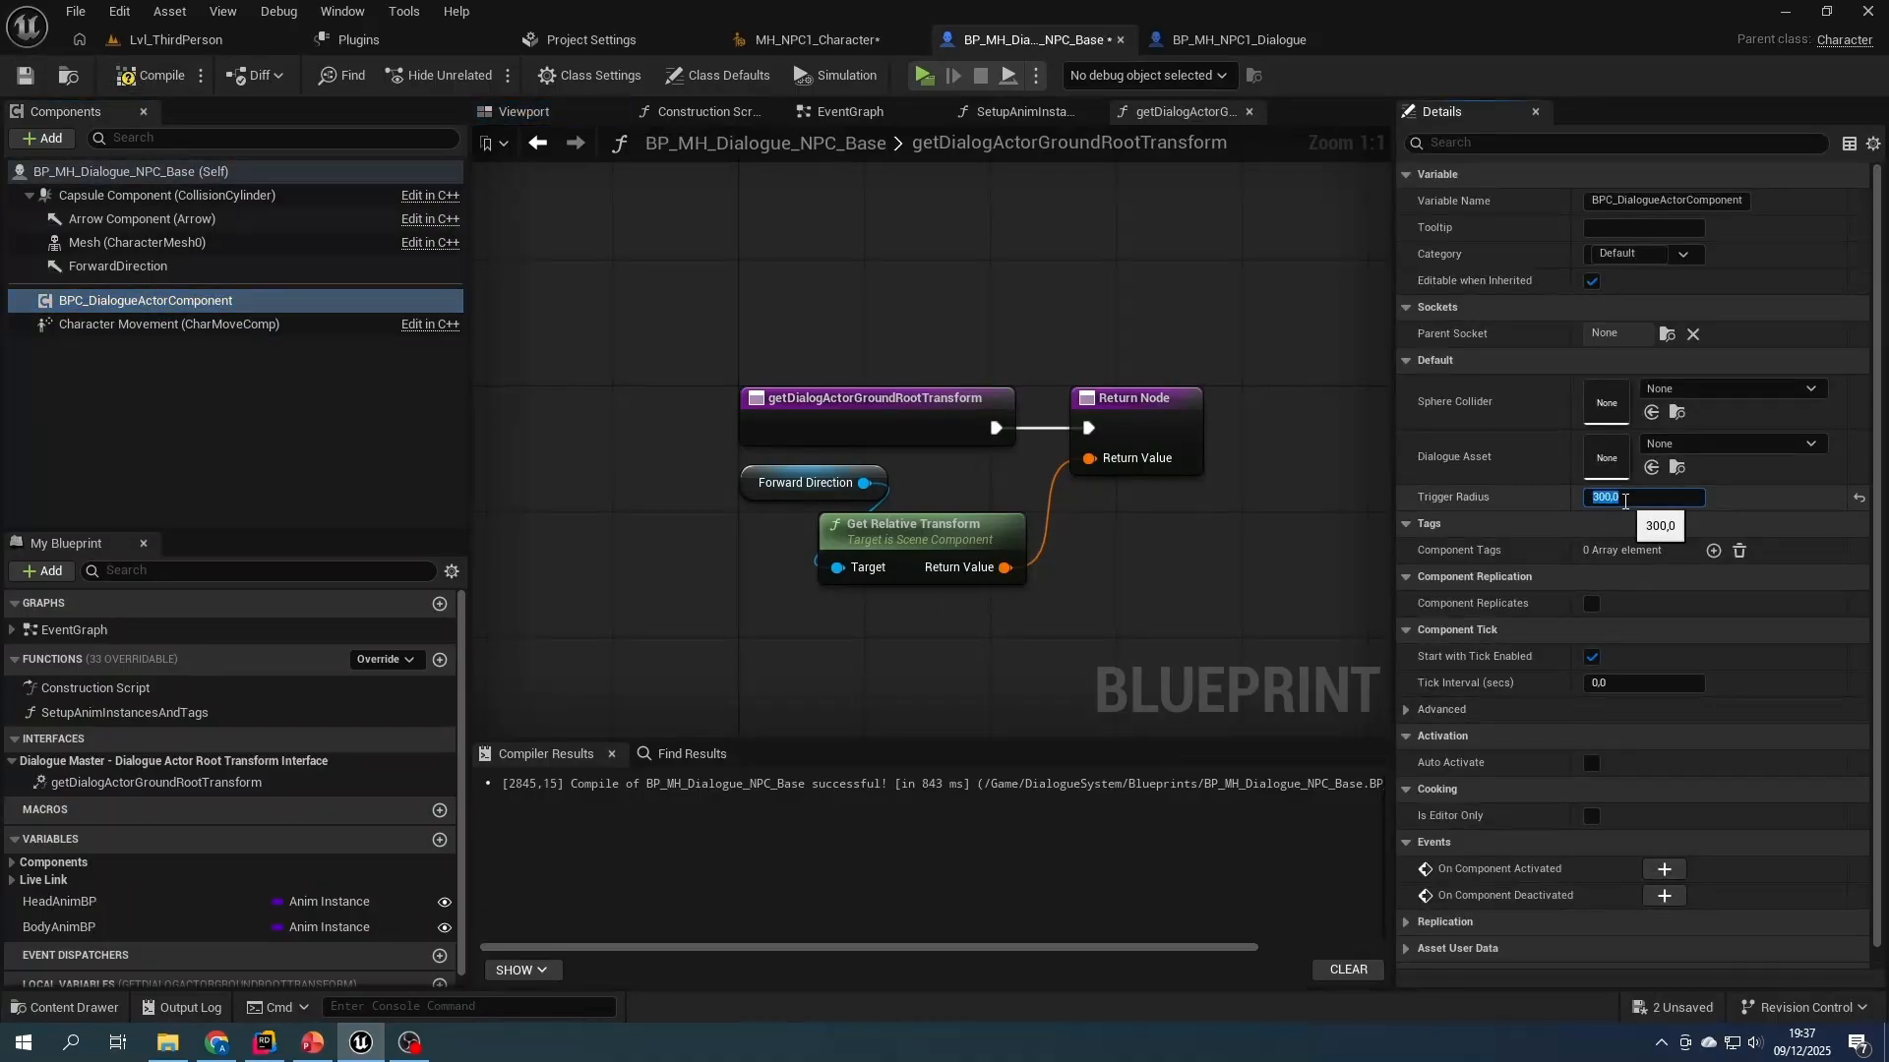
pyautogui.click(156, 75)
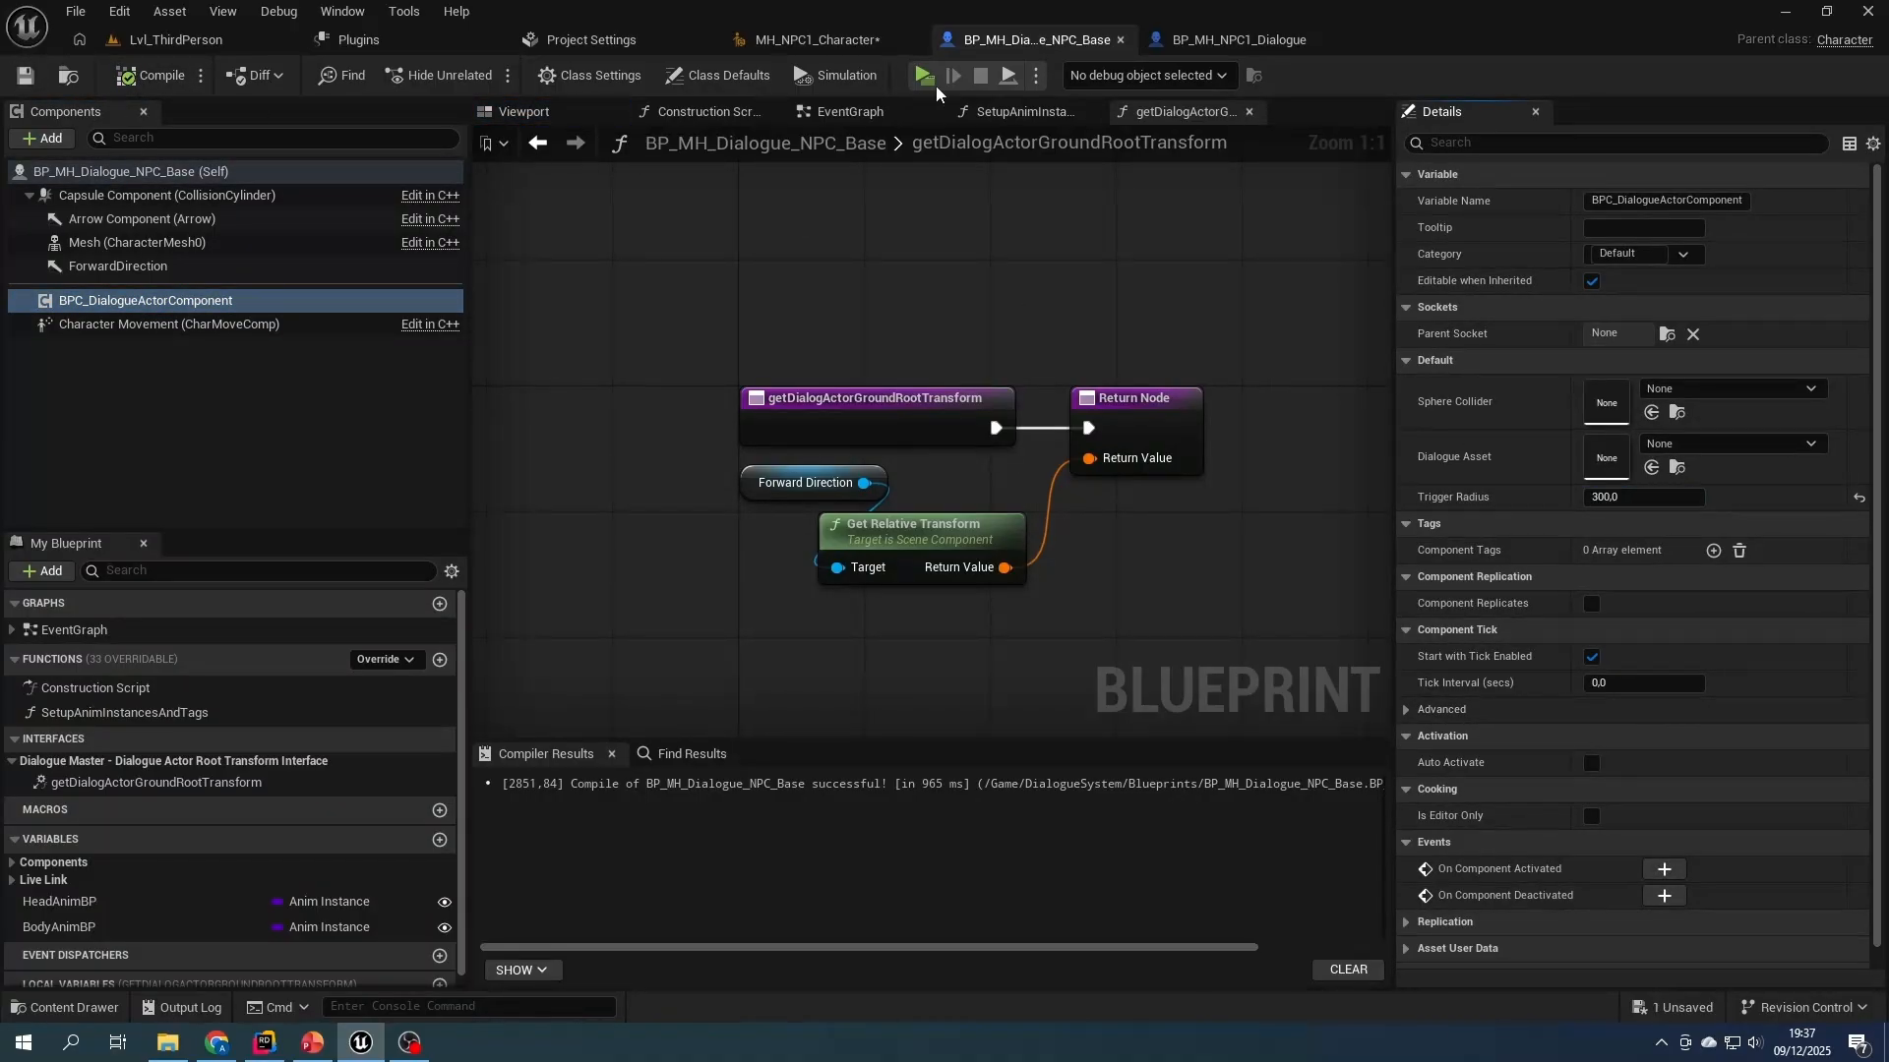
# - Assign FirstDialogue as the Dialogue Asset of the dialogue actor component on the placed BP_MH_NPC1_Dialogue
pyautogui.click(157, 43)
pyautogui.click(1403, 665)
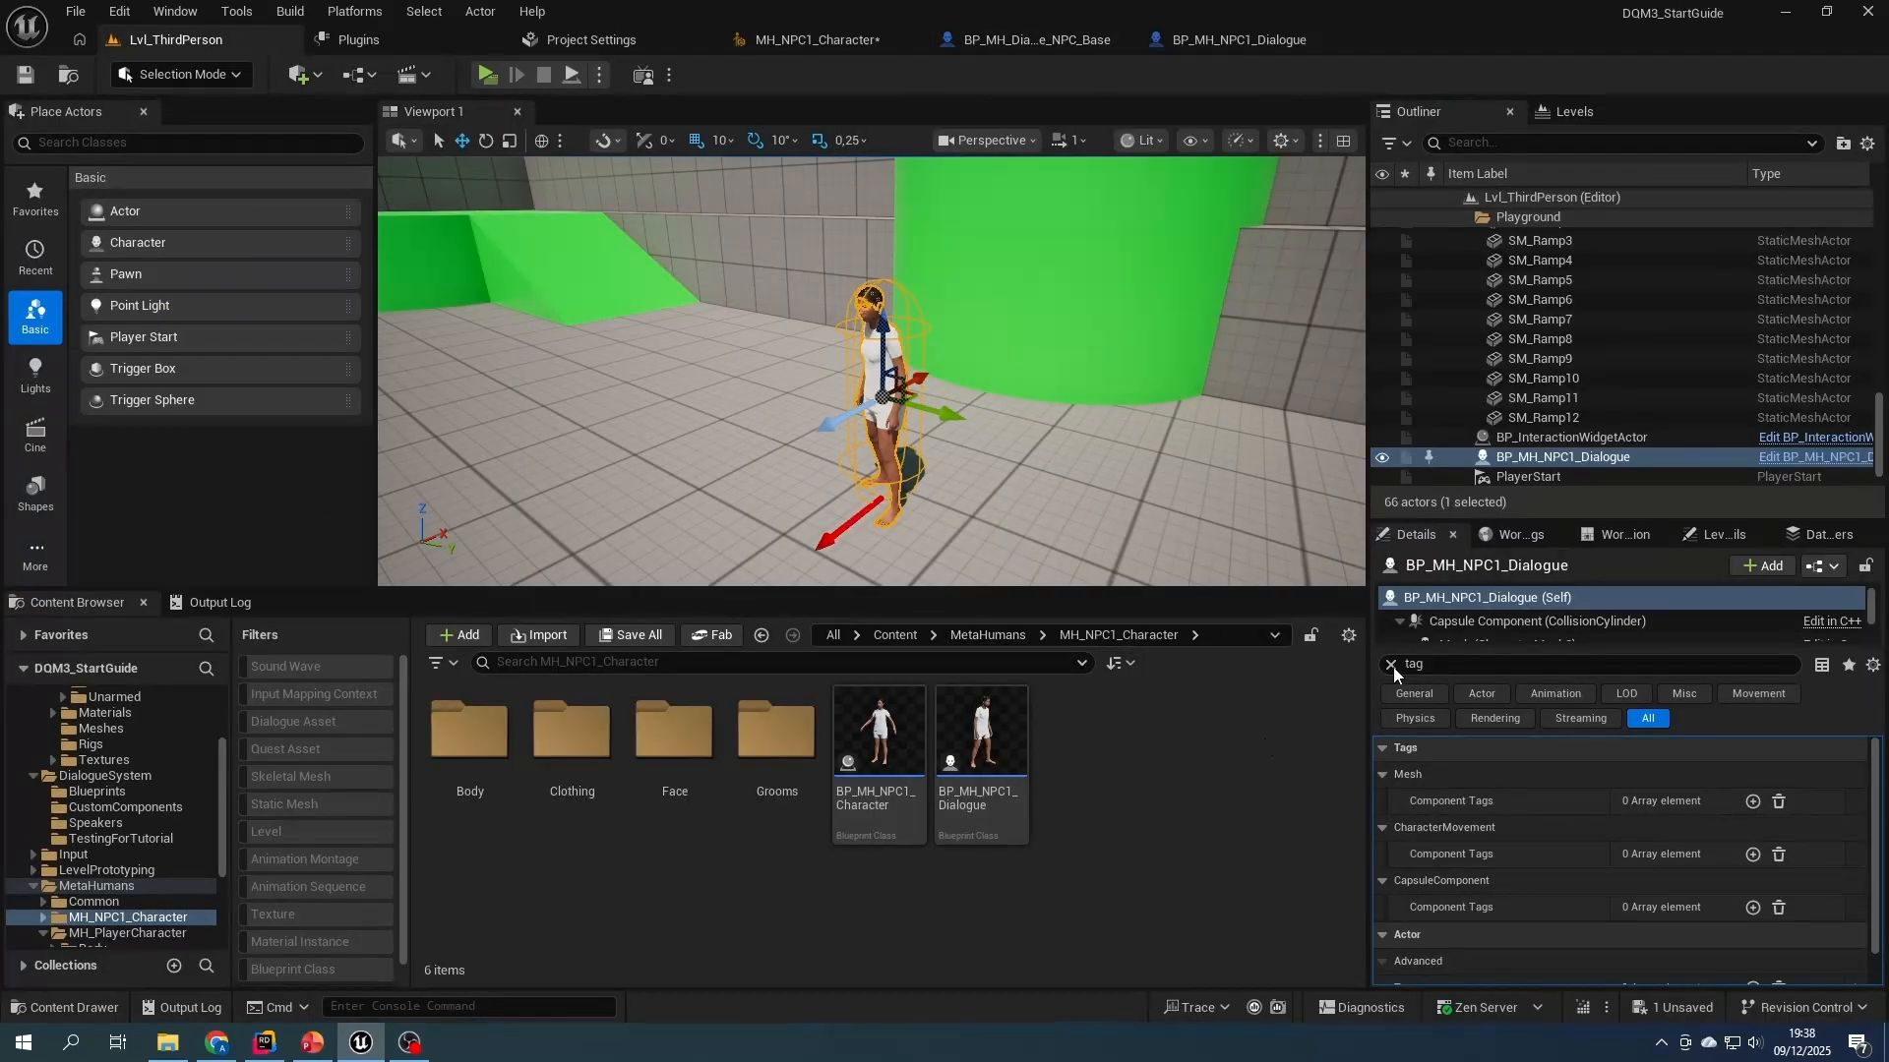
pyautogui.scroll(-2, 1476, 622)
pyautogui.click(1510, 605)
pyautogui.click(1739, 752)
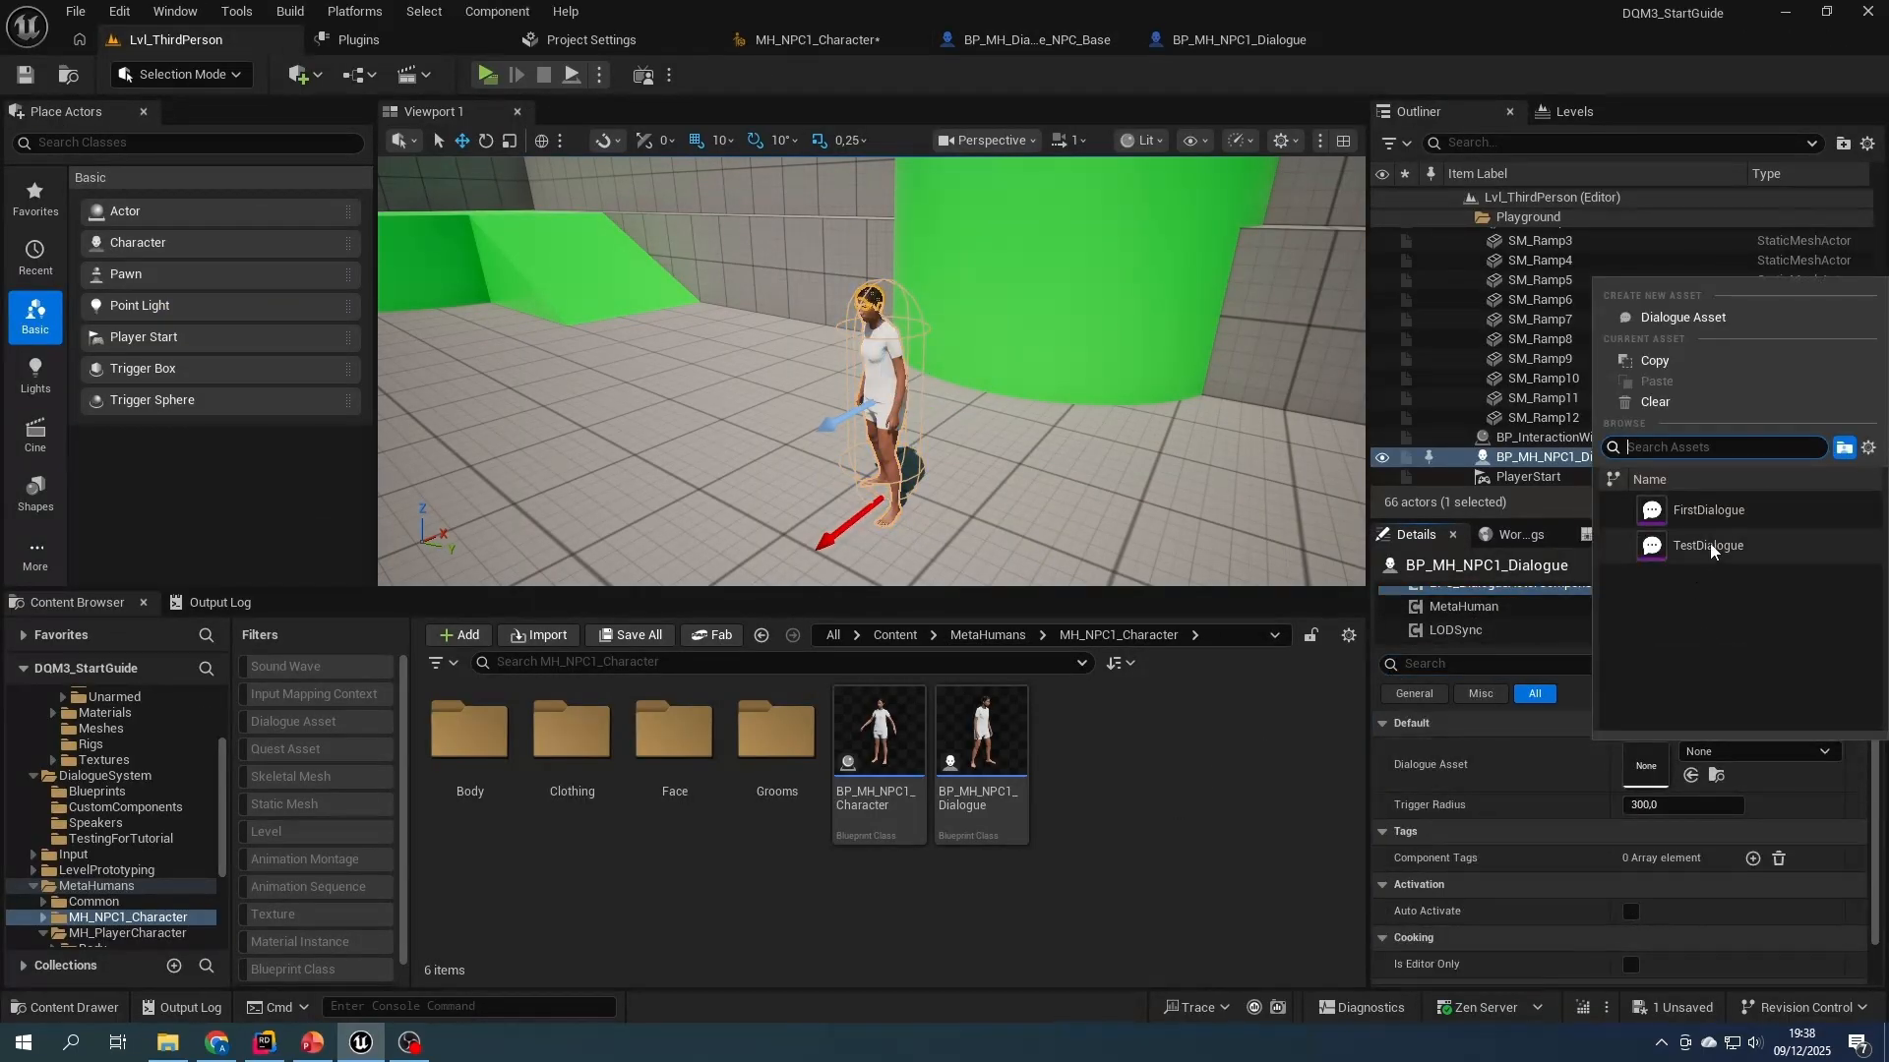
pyautogui.click(1709, 511)
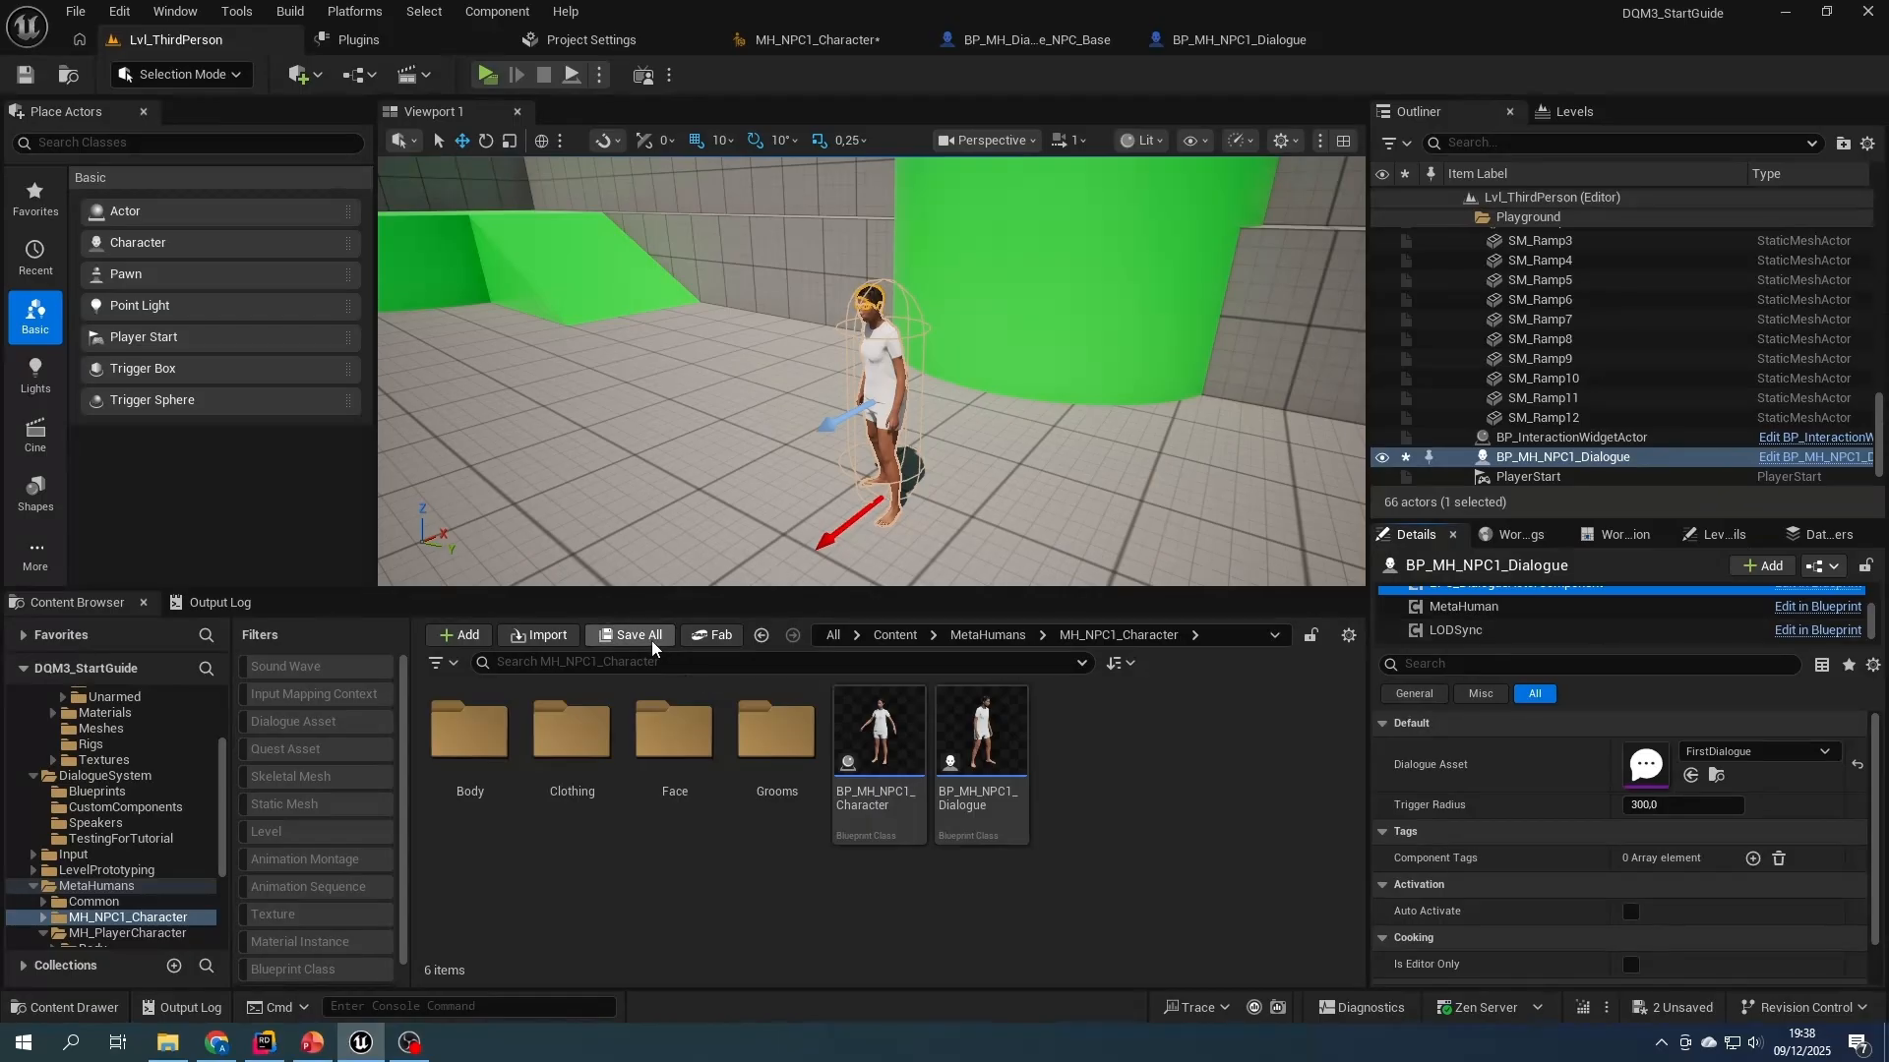
# - Open FirstDialogue, set The Test NPC's Actor Unique Identifier to TheNPCTag, and save the asset
pyautogui.doubleClick(1643, 768)
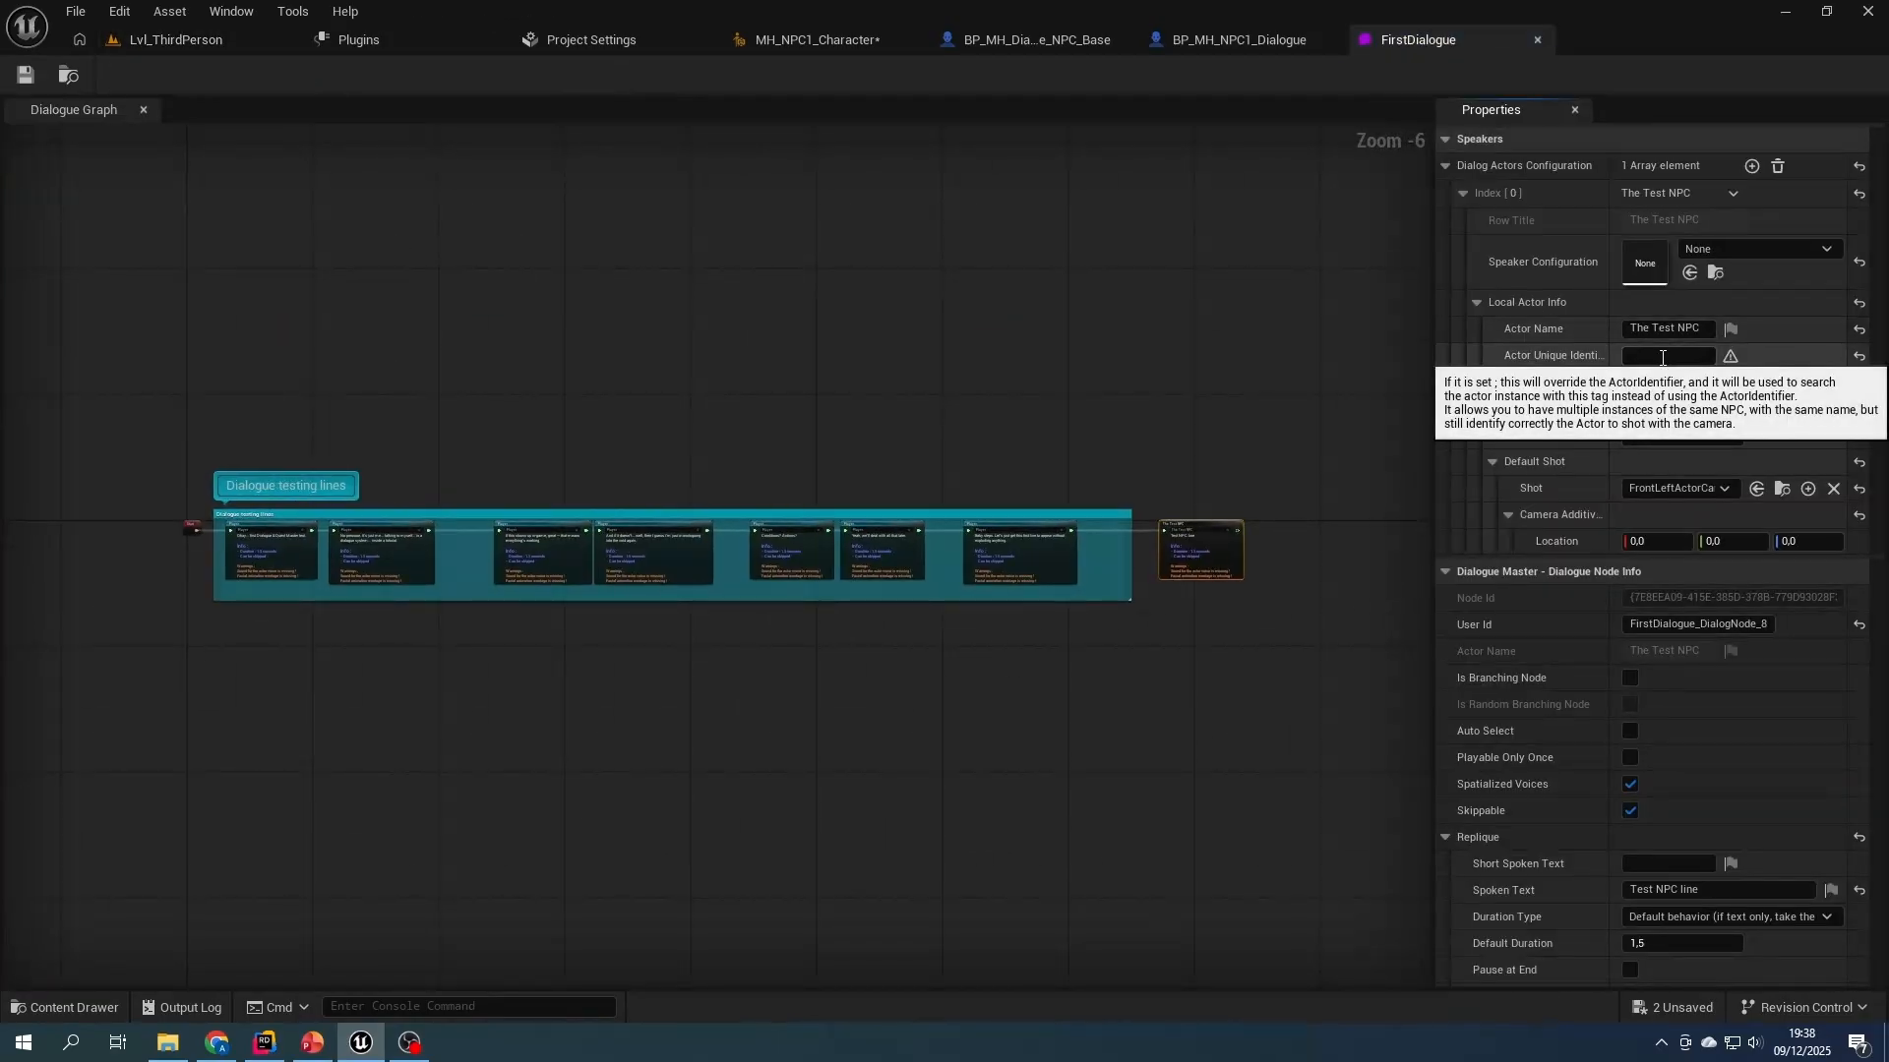
pyautogui.scroll(-2, 1546, 322)
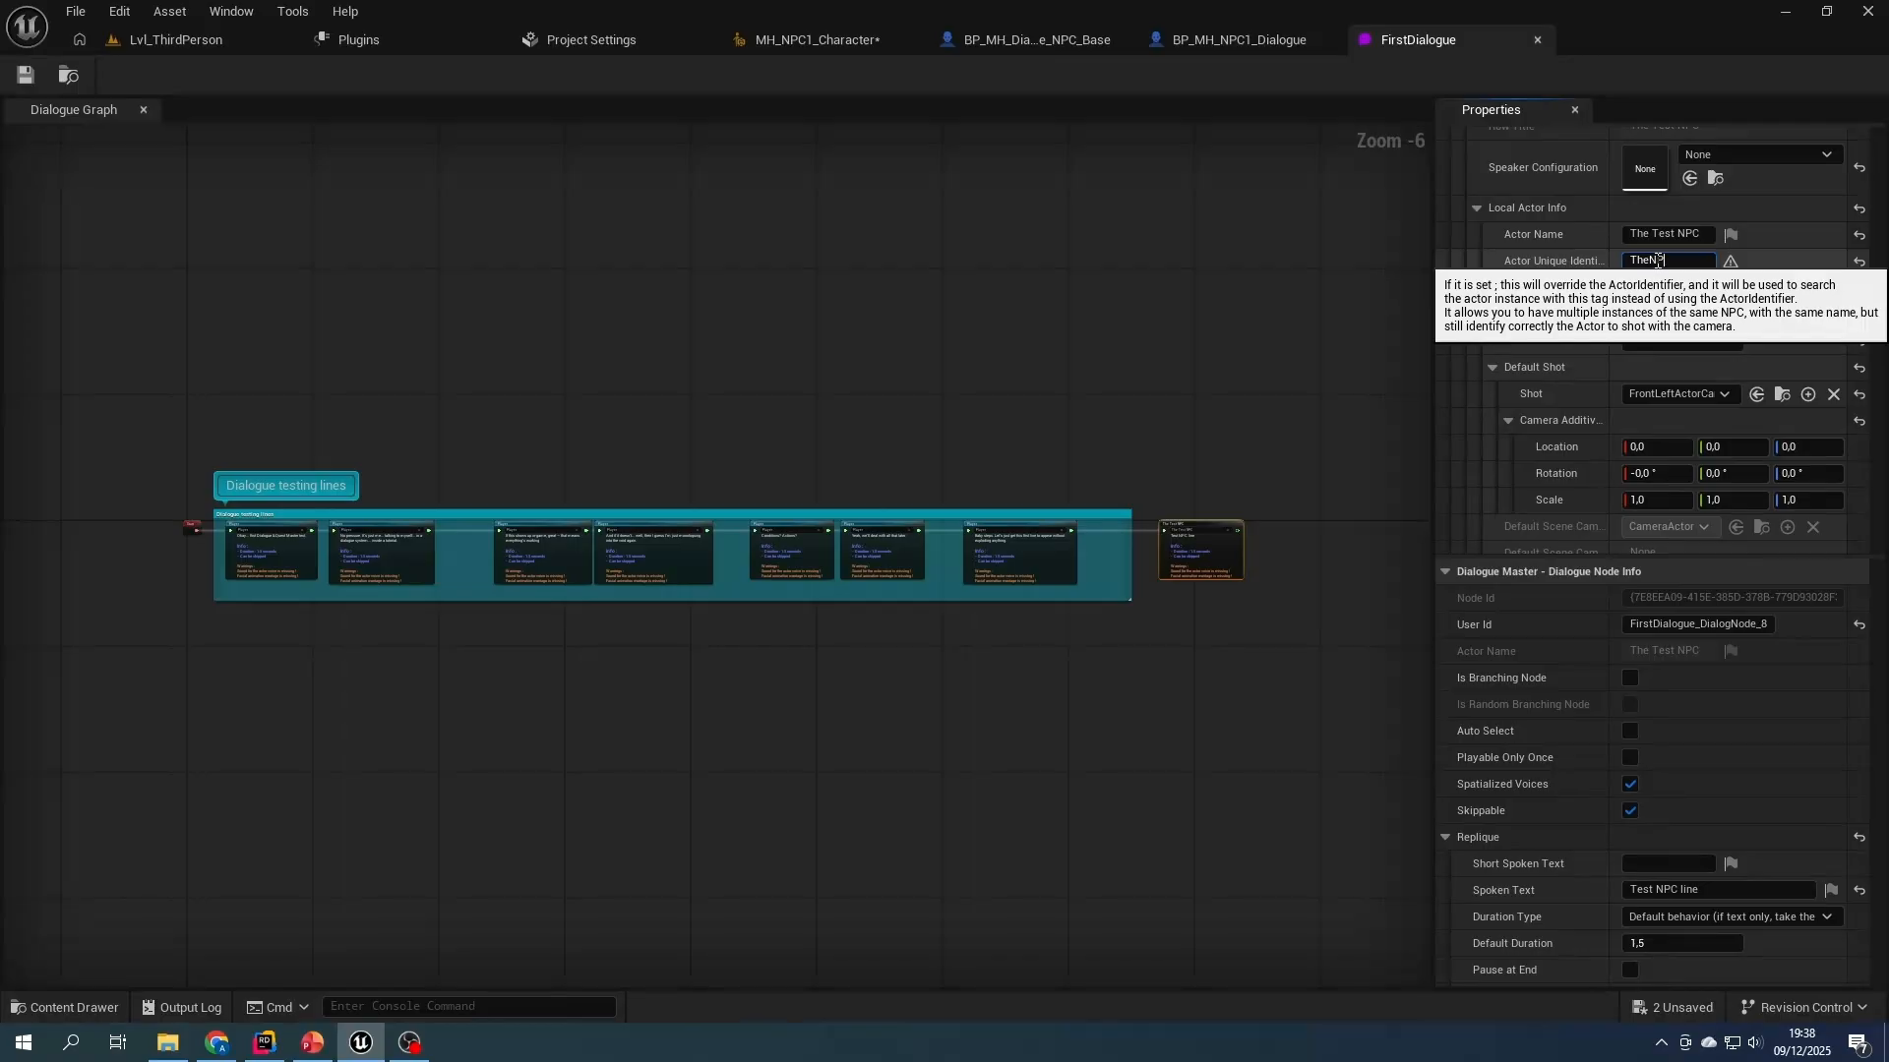
pyautogui.click(27, 77)
# - Change the actor tag of the placed BP_MH_NPC1_Dialogue to TheNPCTag and save all assets
pyautogui.click(183, 43)
pyautogui.scroll(3, 1476, 615)
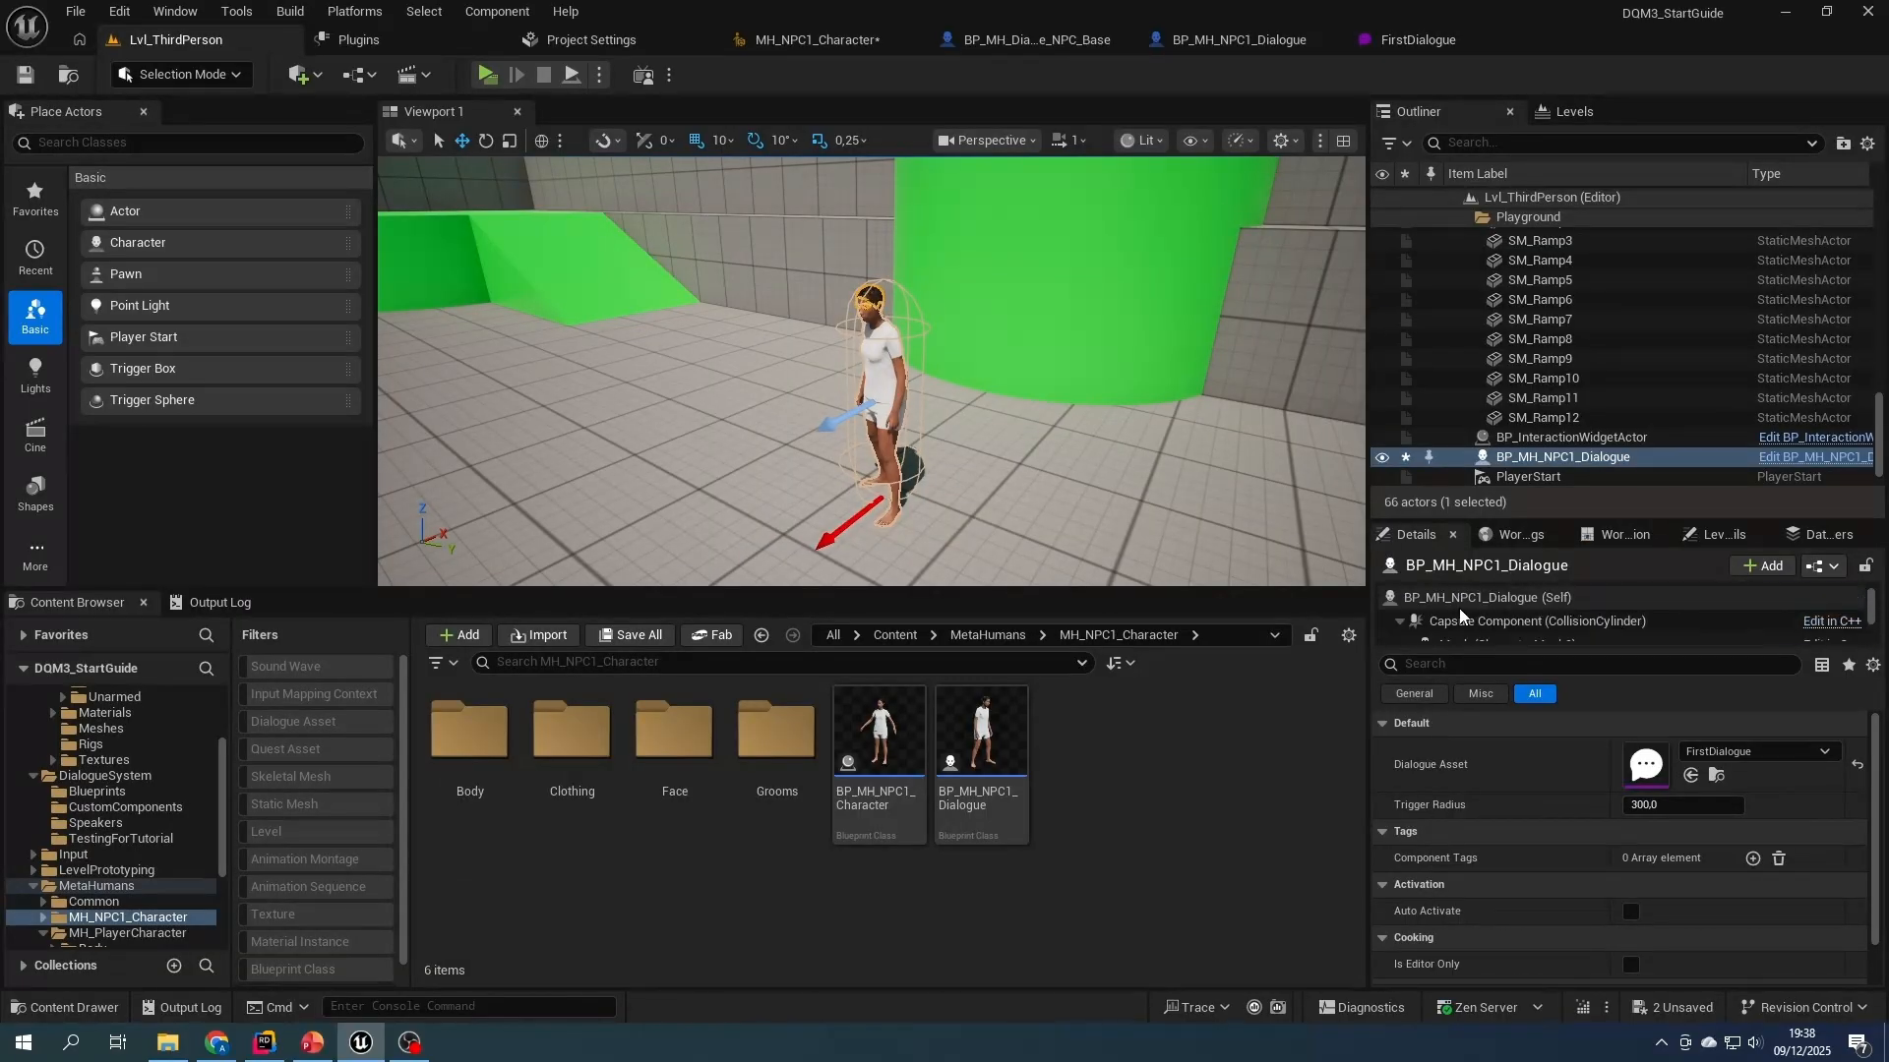
pyautogui.click(1459, 598)
pyautogui.click(1475, 664)
pyautogui.write('tag')
pyautogui.scroll(-2, 1530, 854)
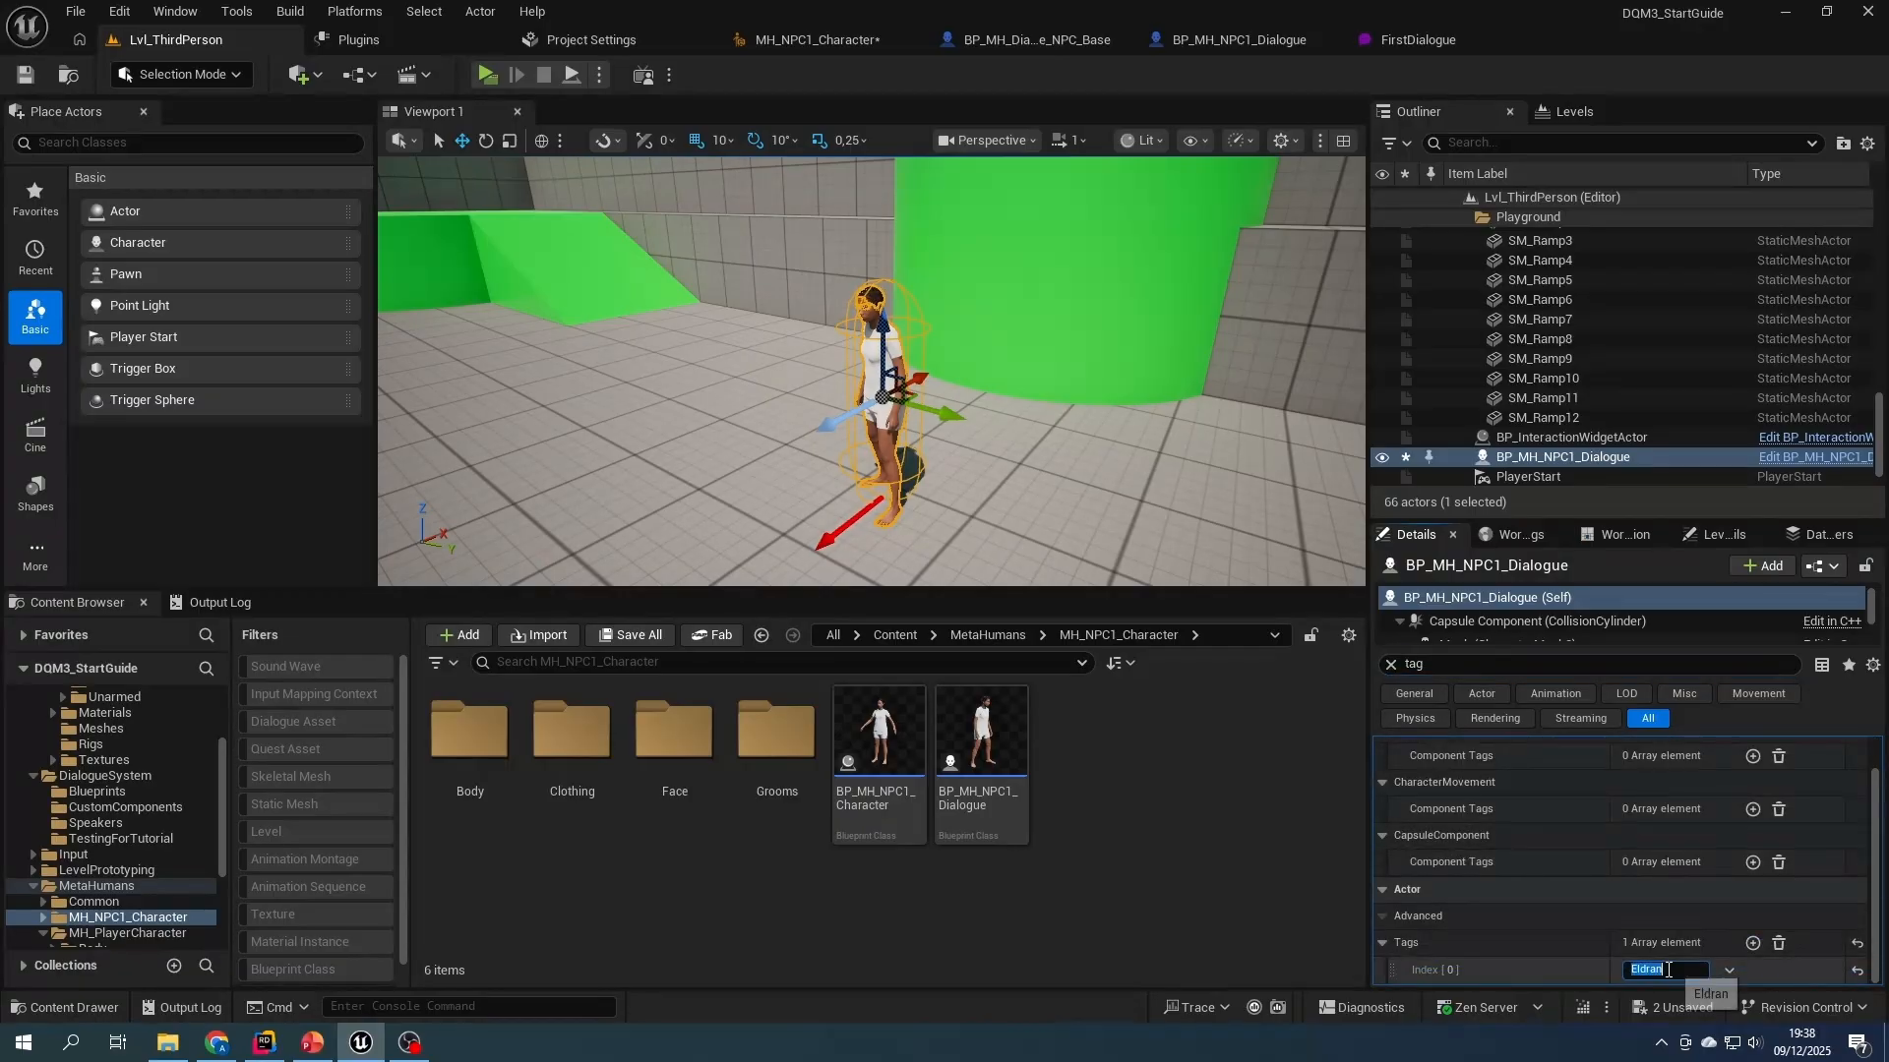
pyautogui.click(629, 634)
pyautogui.click(1084, 745)
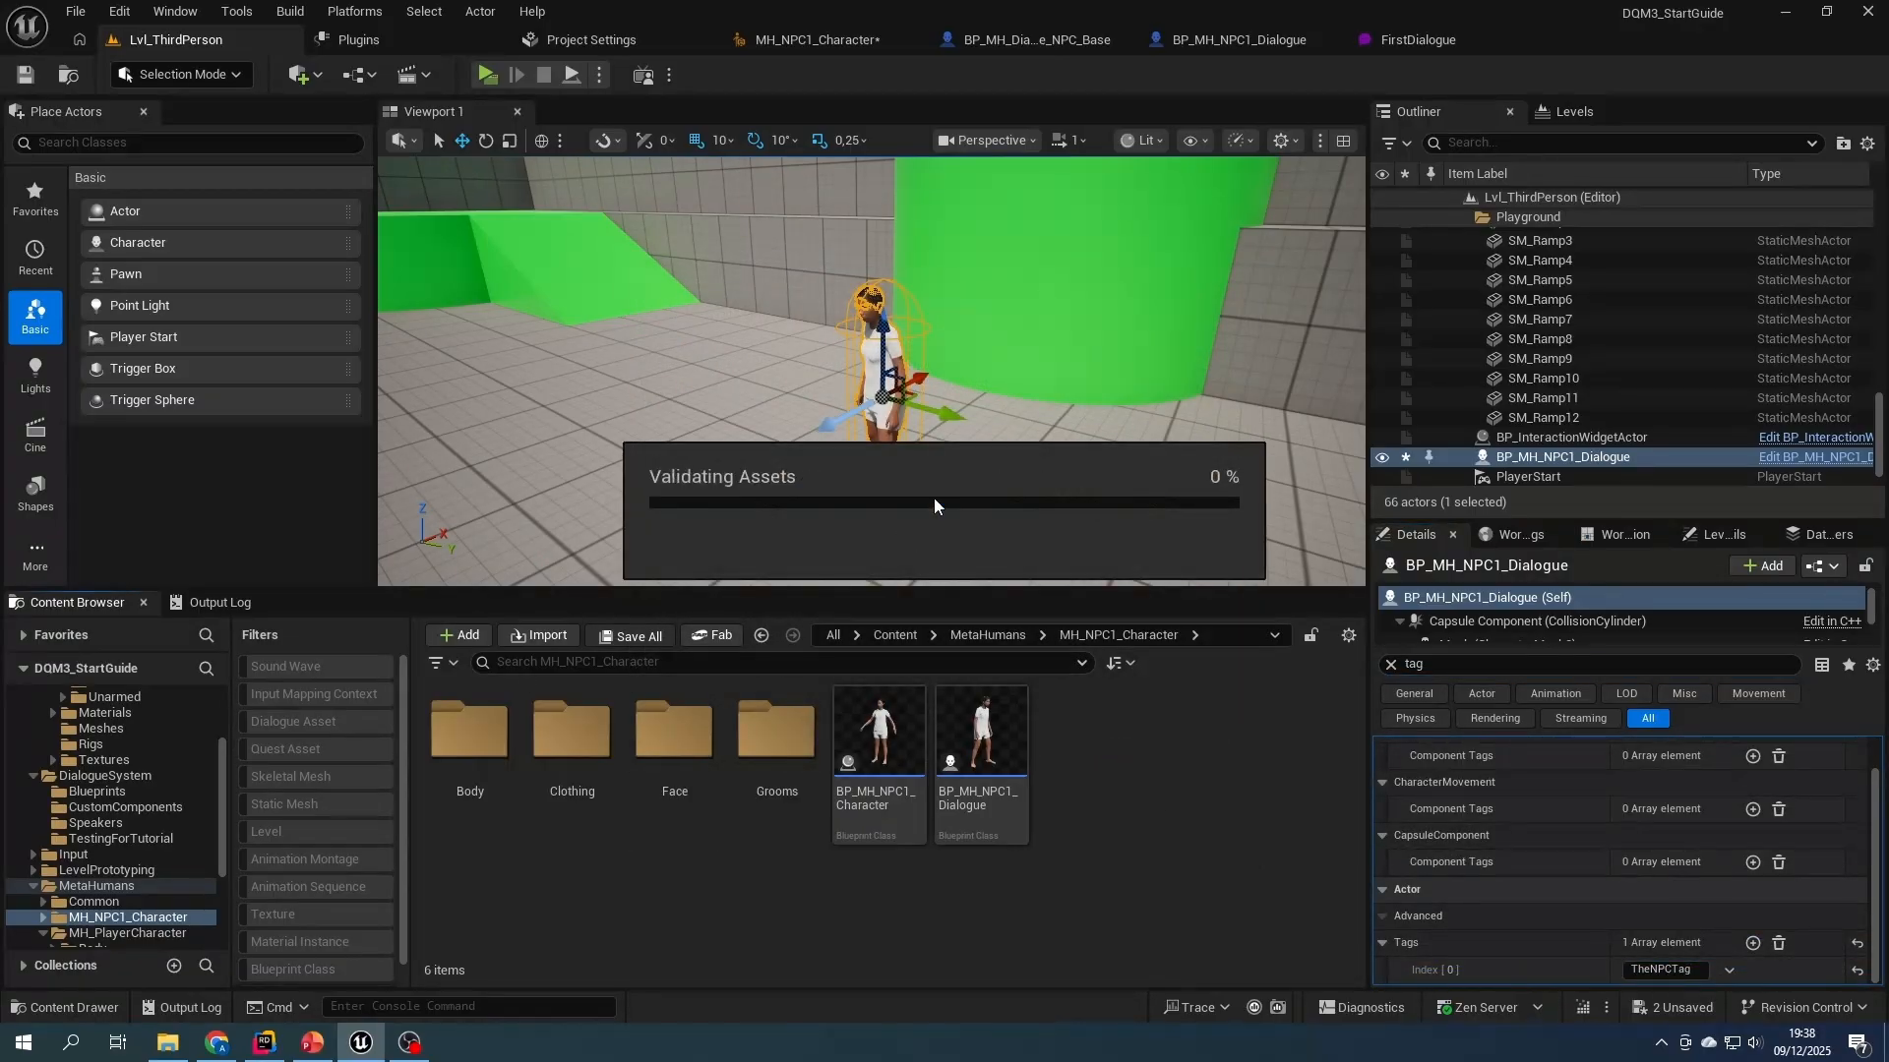
pyautogui.click(935, 497)
# - Play the level and walk the player character up to the NPC to test the dialogue
pyautogui.click(487, 75)
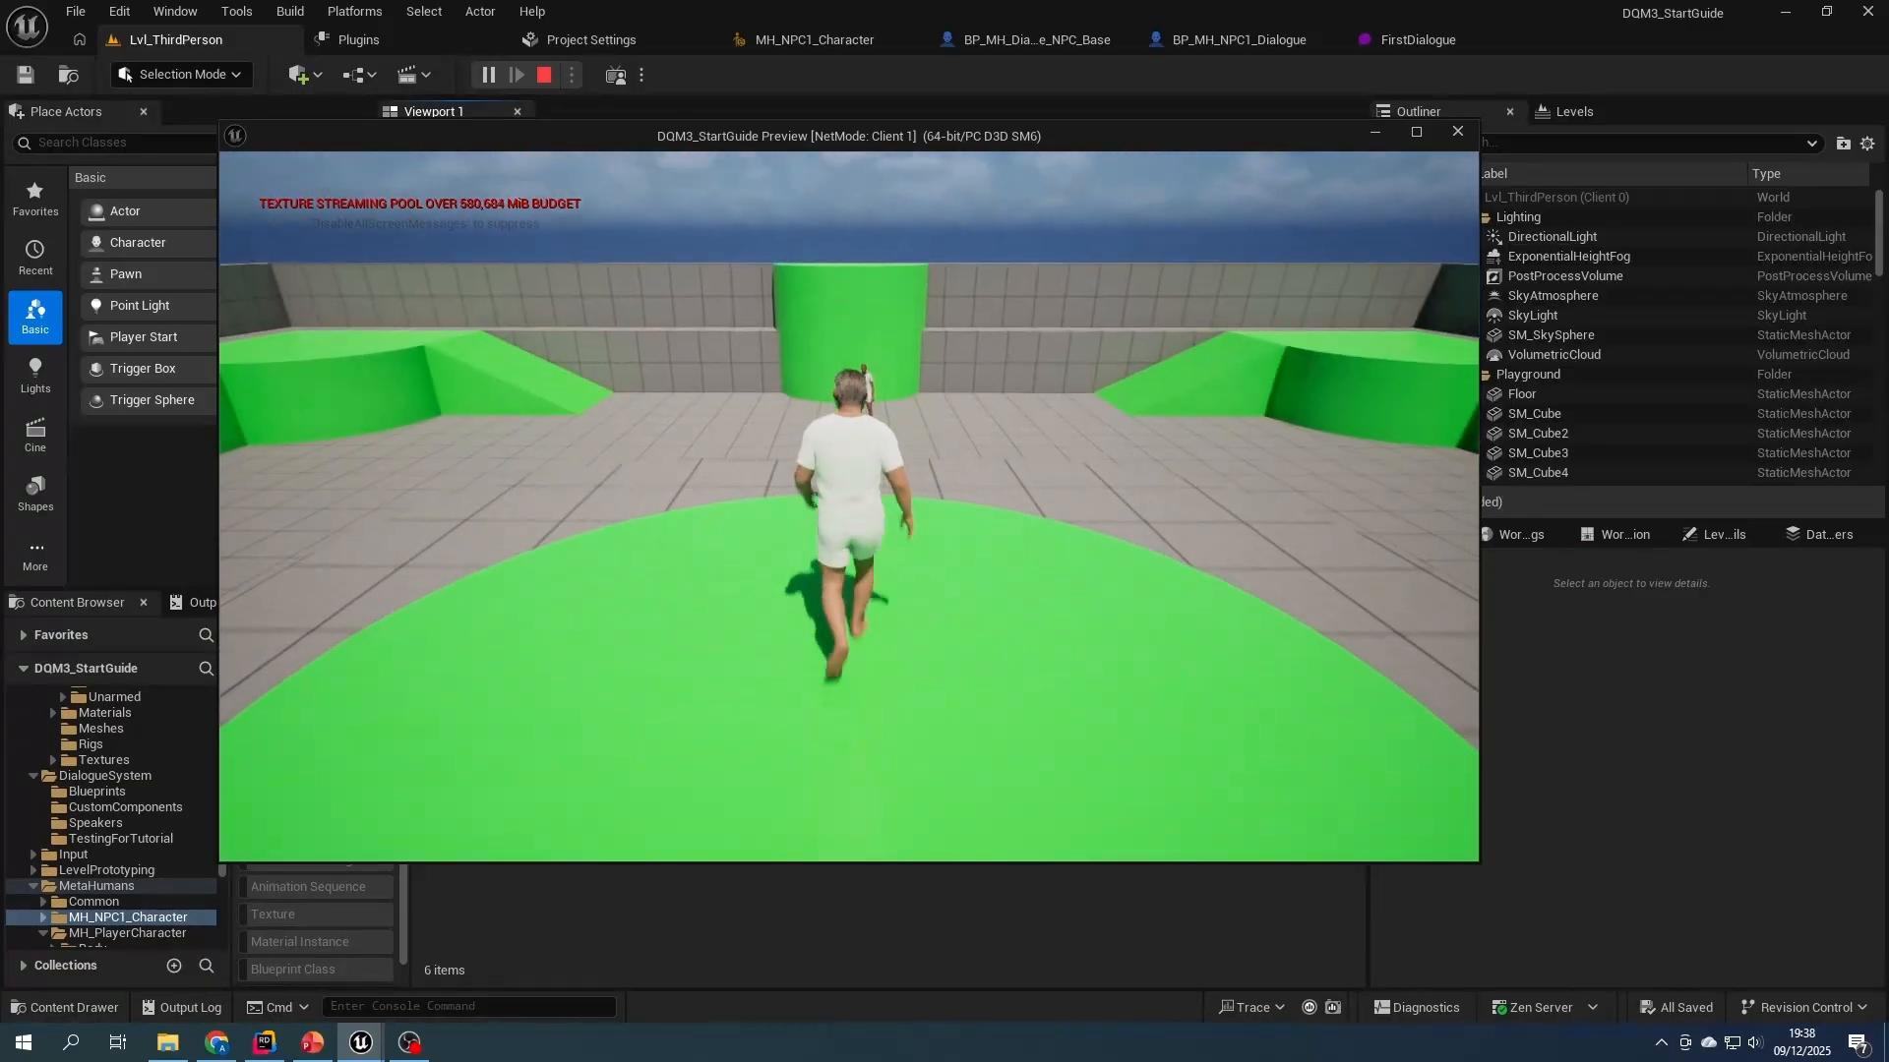
pyautogui.press('w')
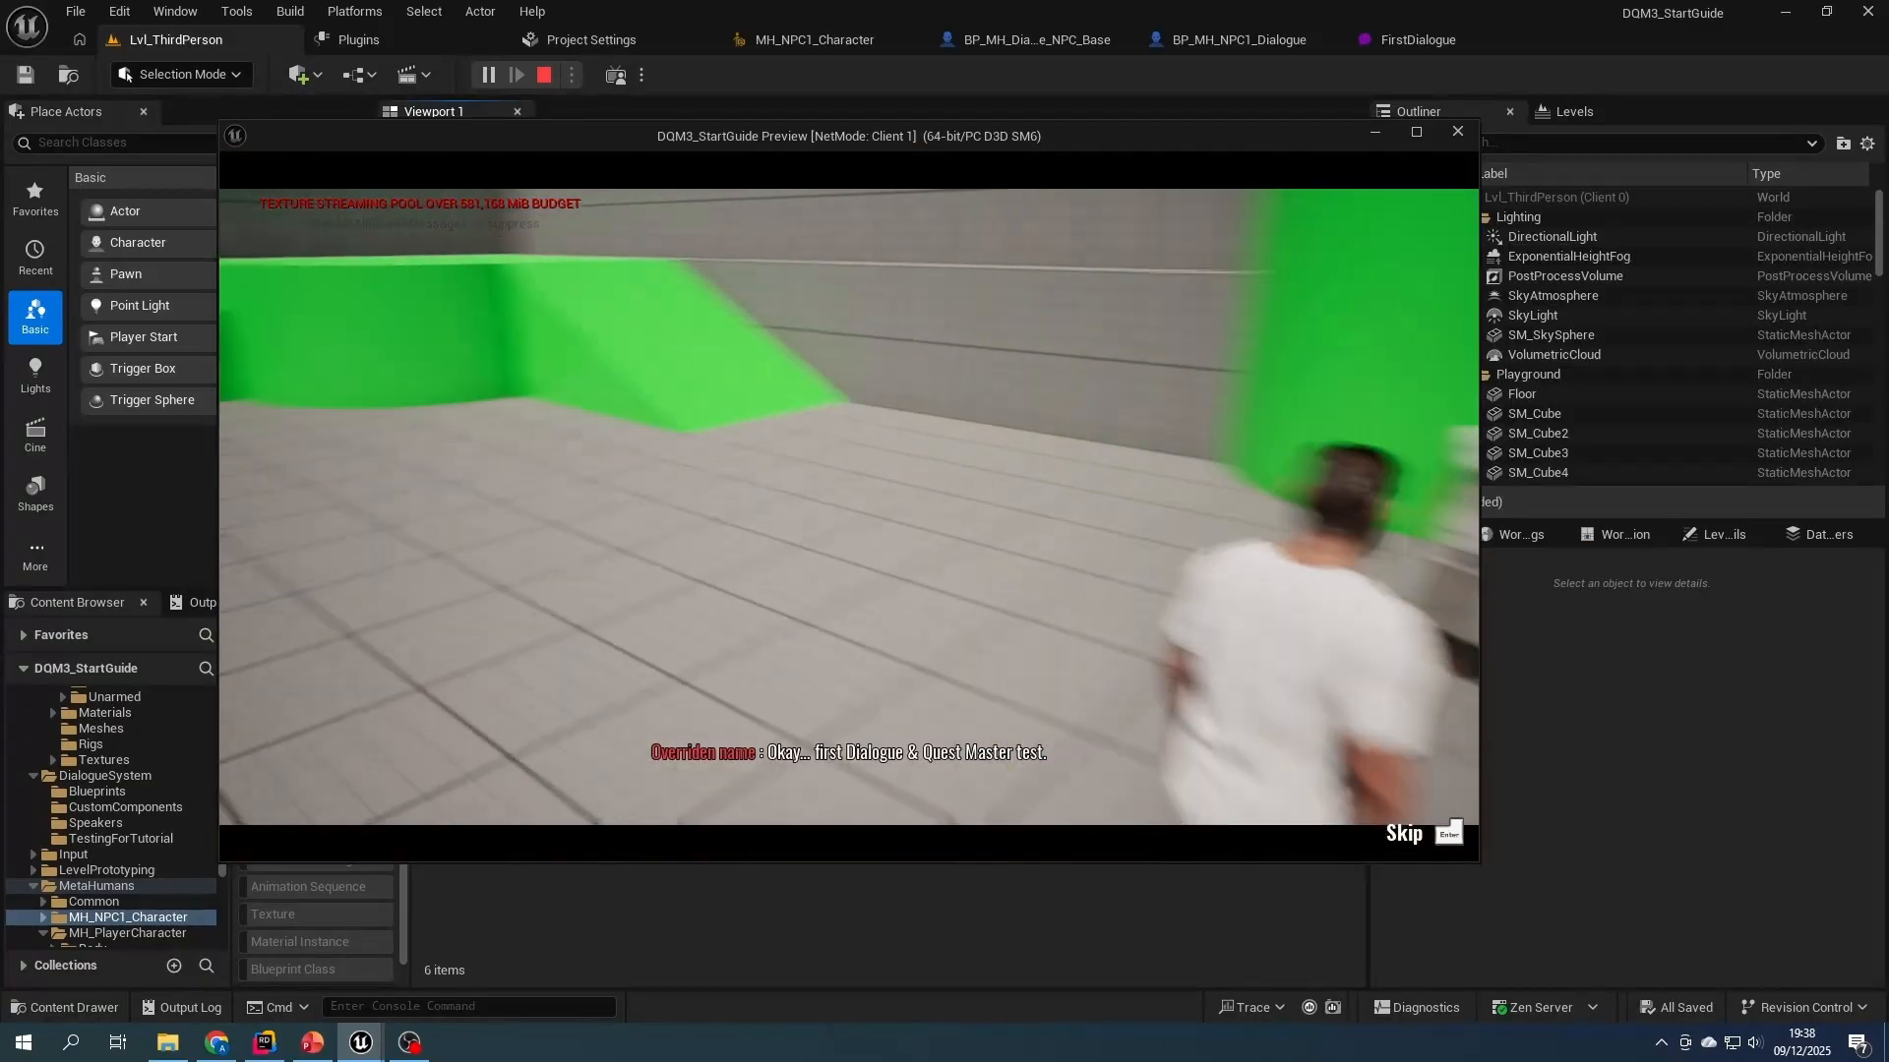
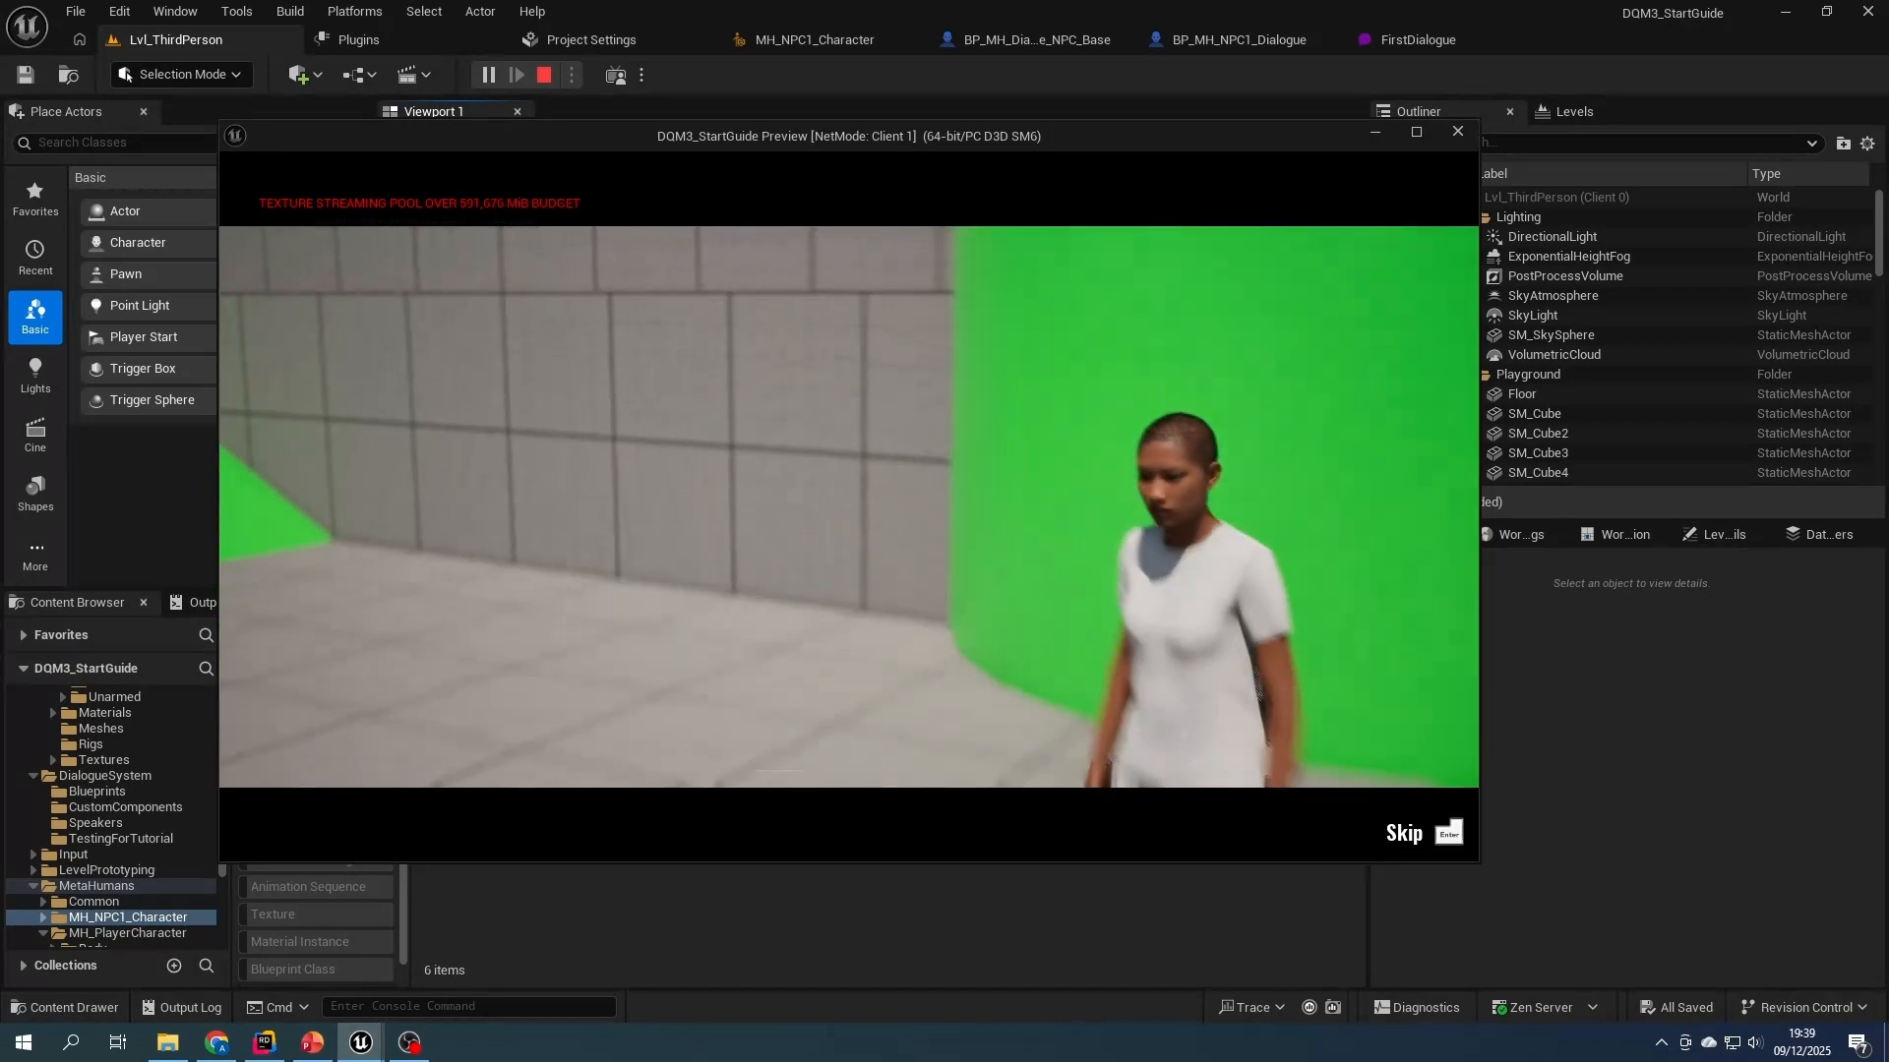
# - Stop the play test, open FirstDialogue from the DialogueSystem folder, and save the asset
pyautogui.press('Escape')
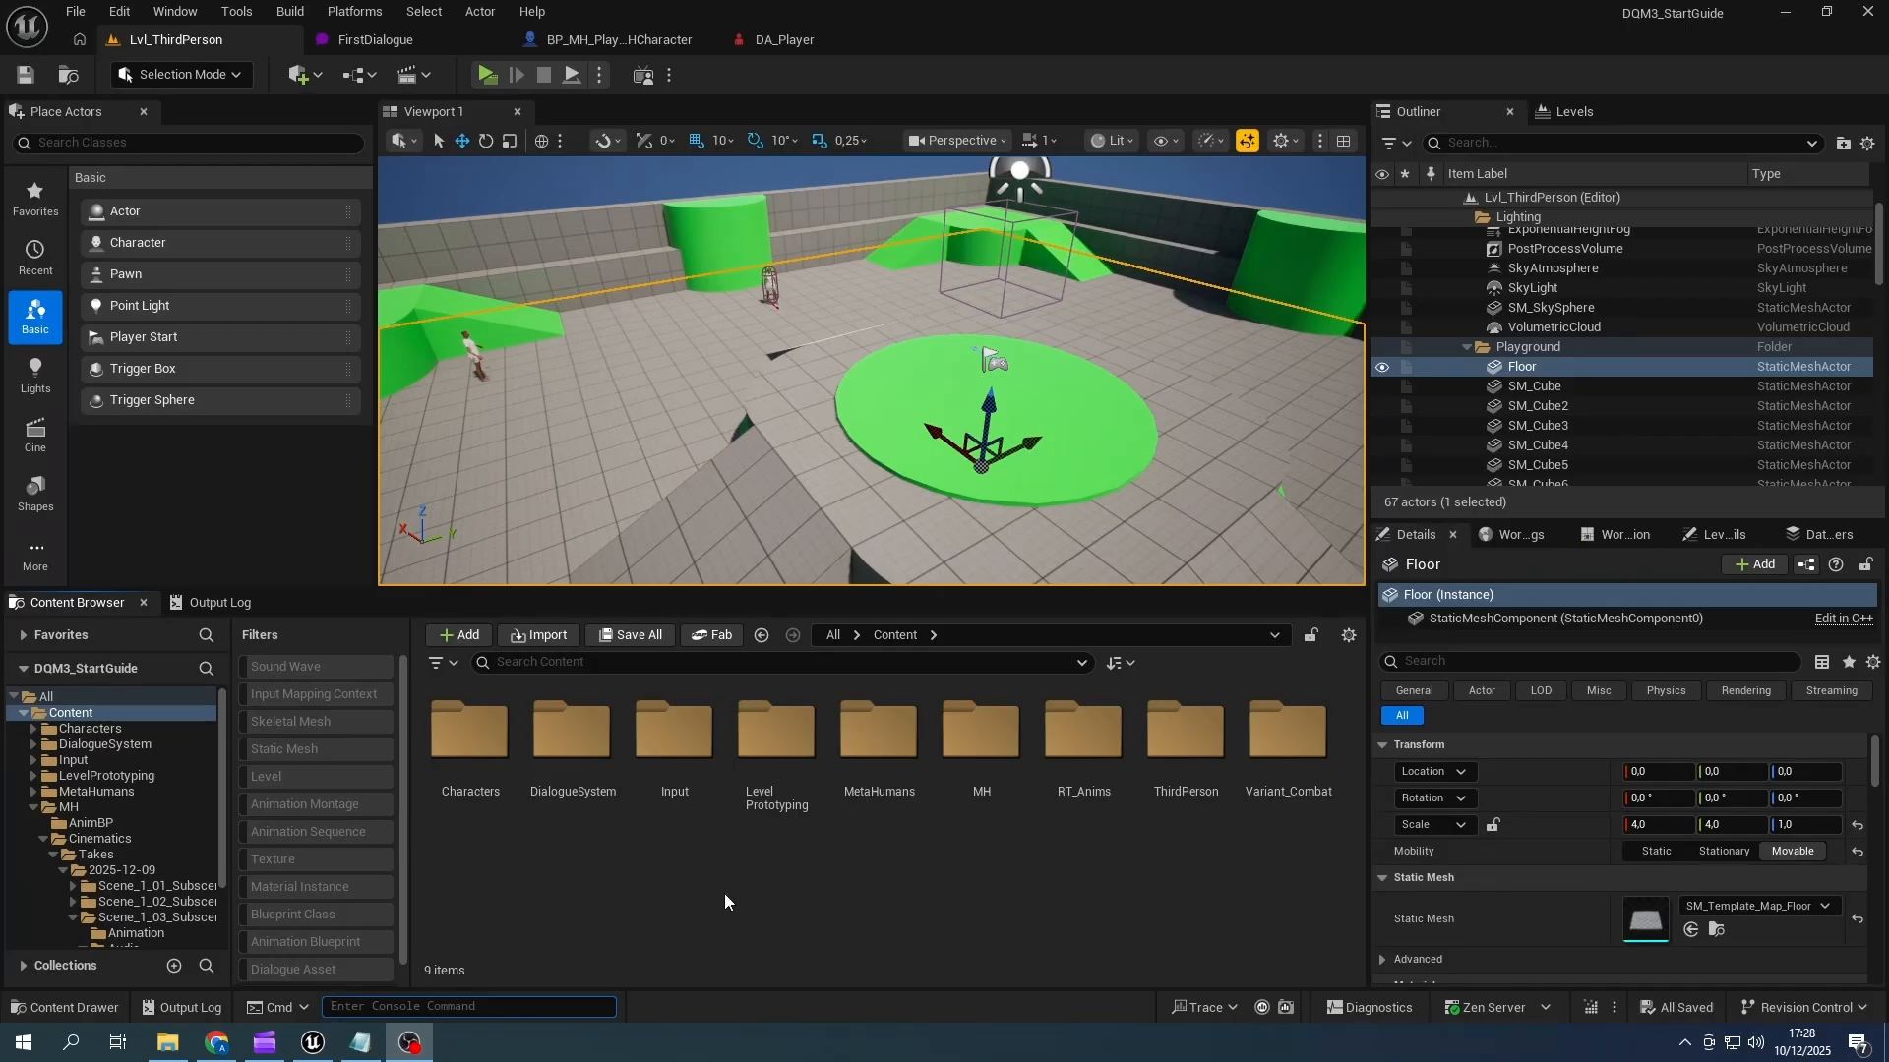
pyautogui.doubleClick(573, 738)
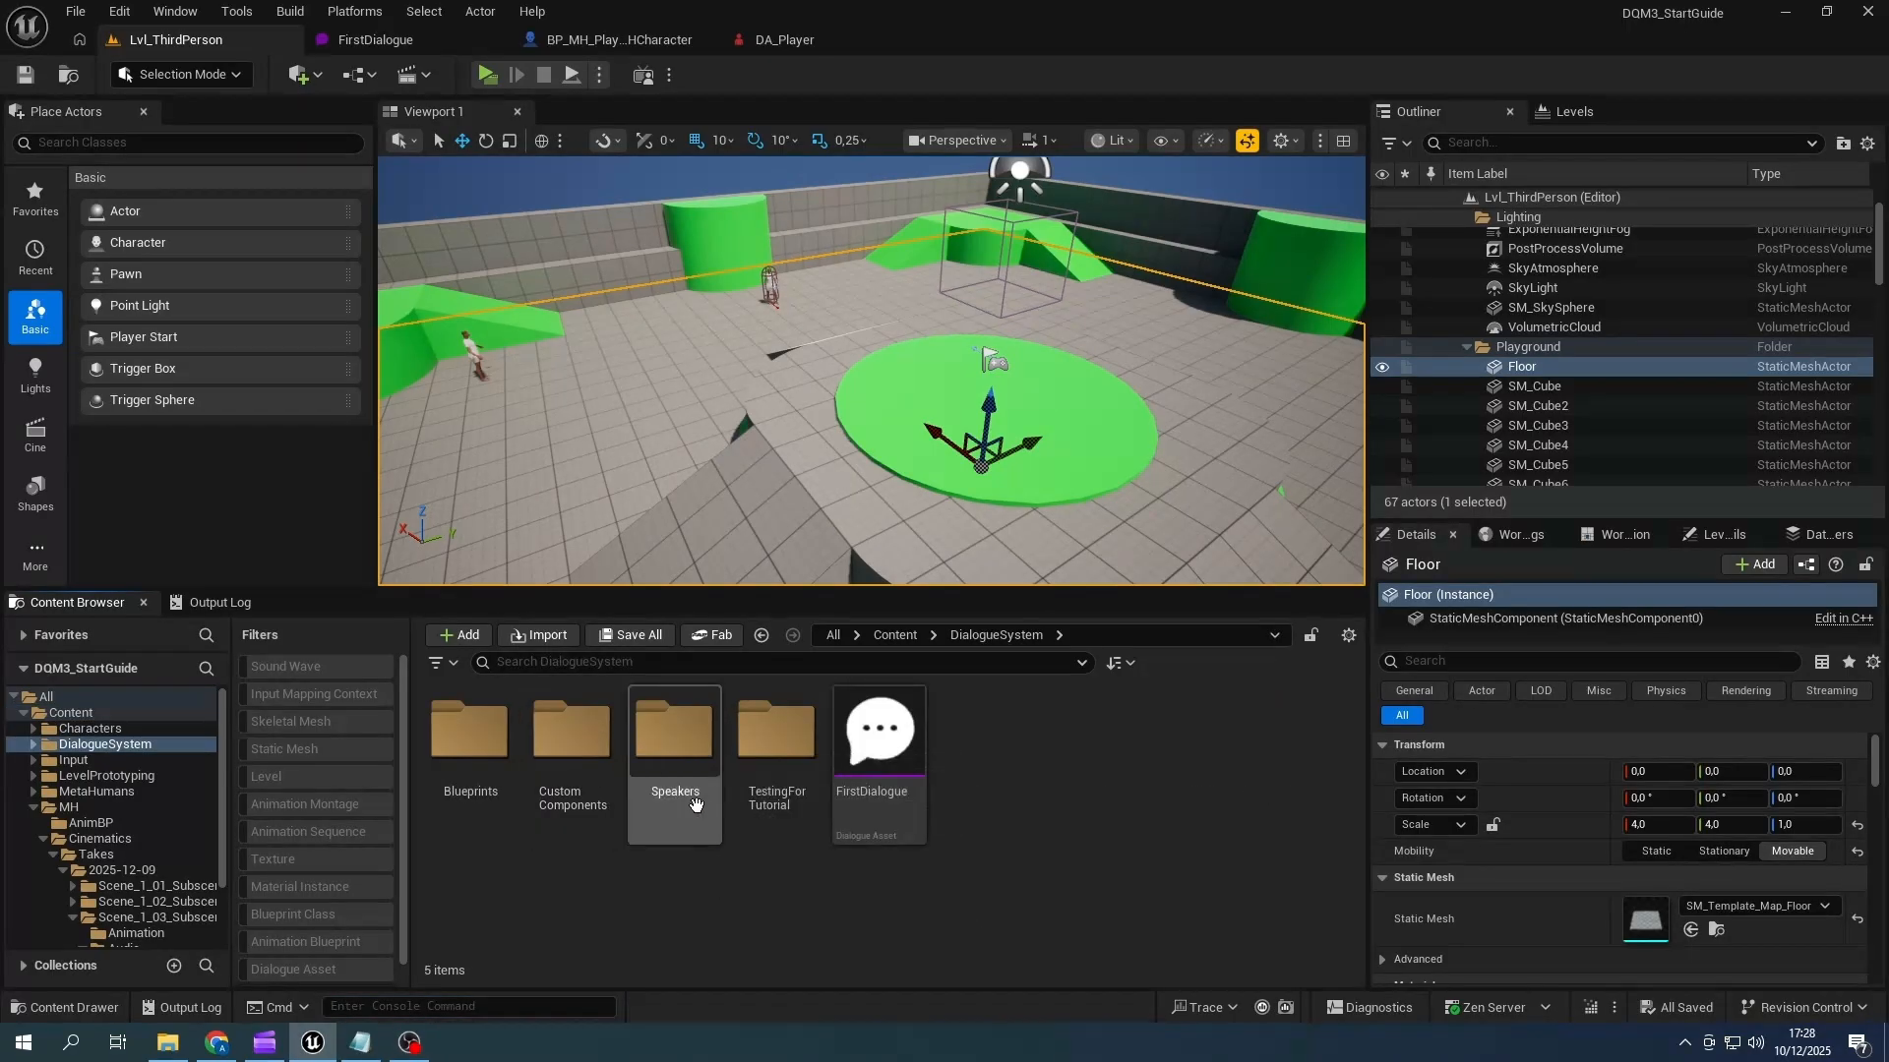
pyautogui.doubleClick(886, 792)
pyautogui.scroll(1, 720, 419)
pyautogui.moveTo(720, 419); pyautogui.dragTo(620, 410, button='right')
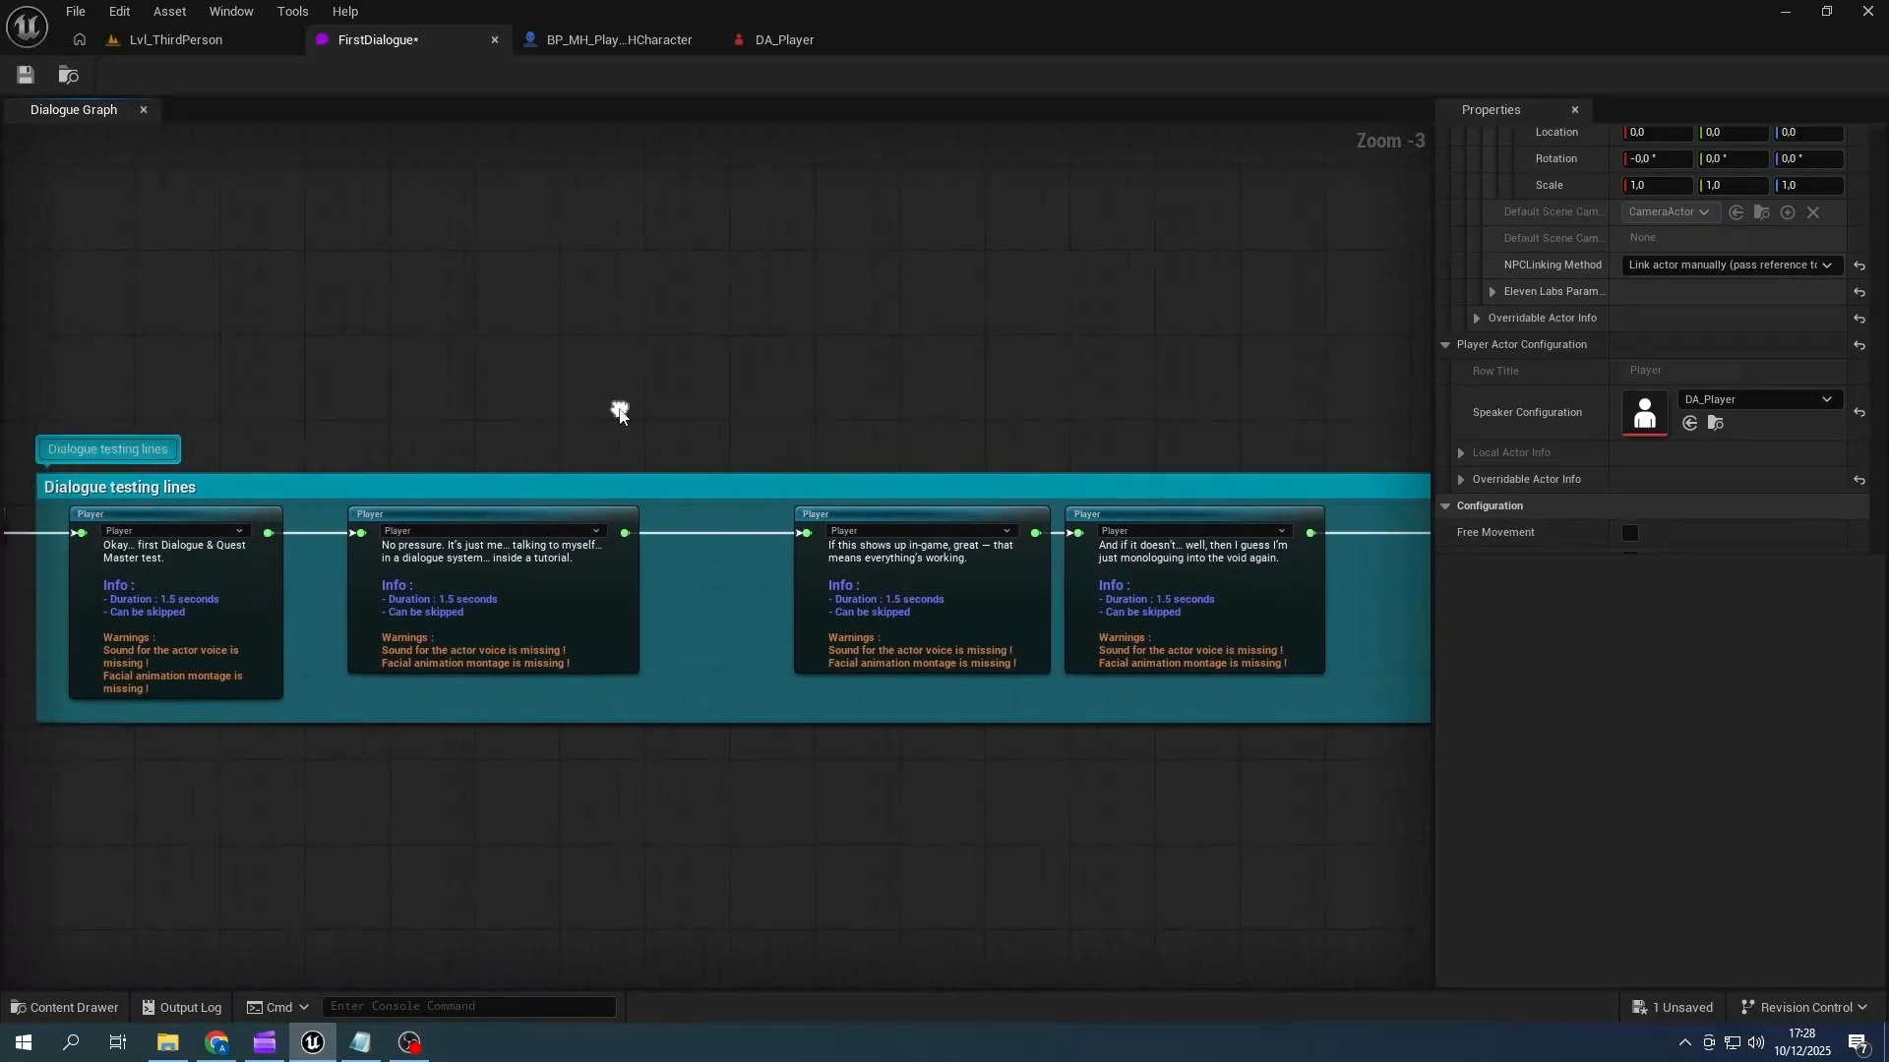
pyautogui.click(26, 81)
# - Open the Project Settings at the Dialogue Master - Dialogue Editor plugin page
pyautogui.click(119, 11)
pyautogui.click(184, 177)
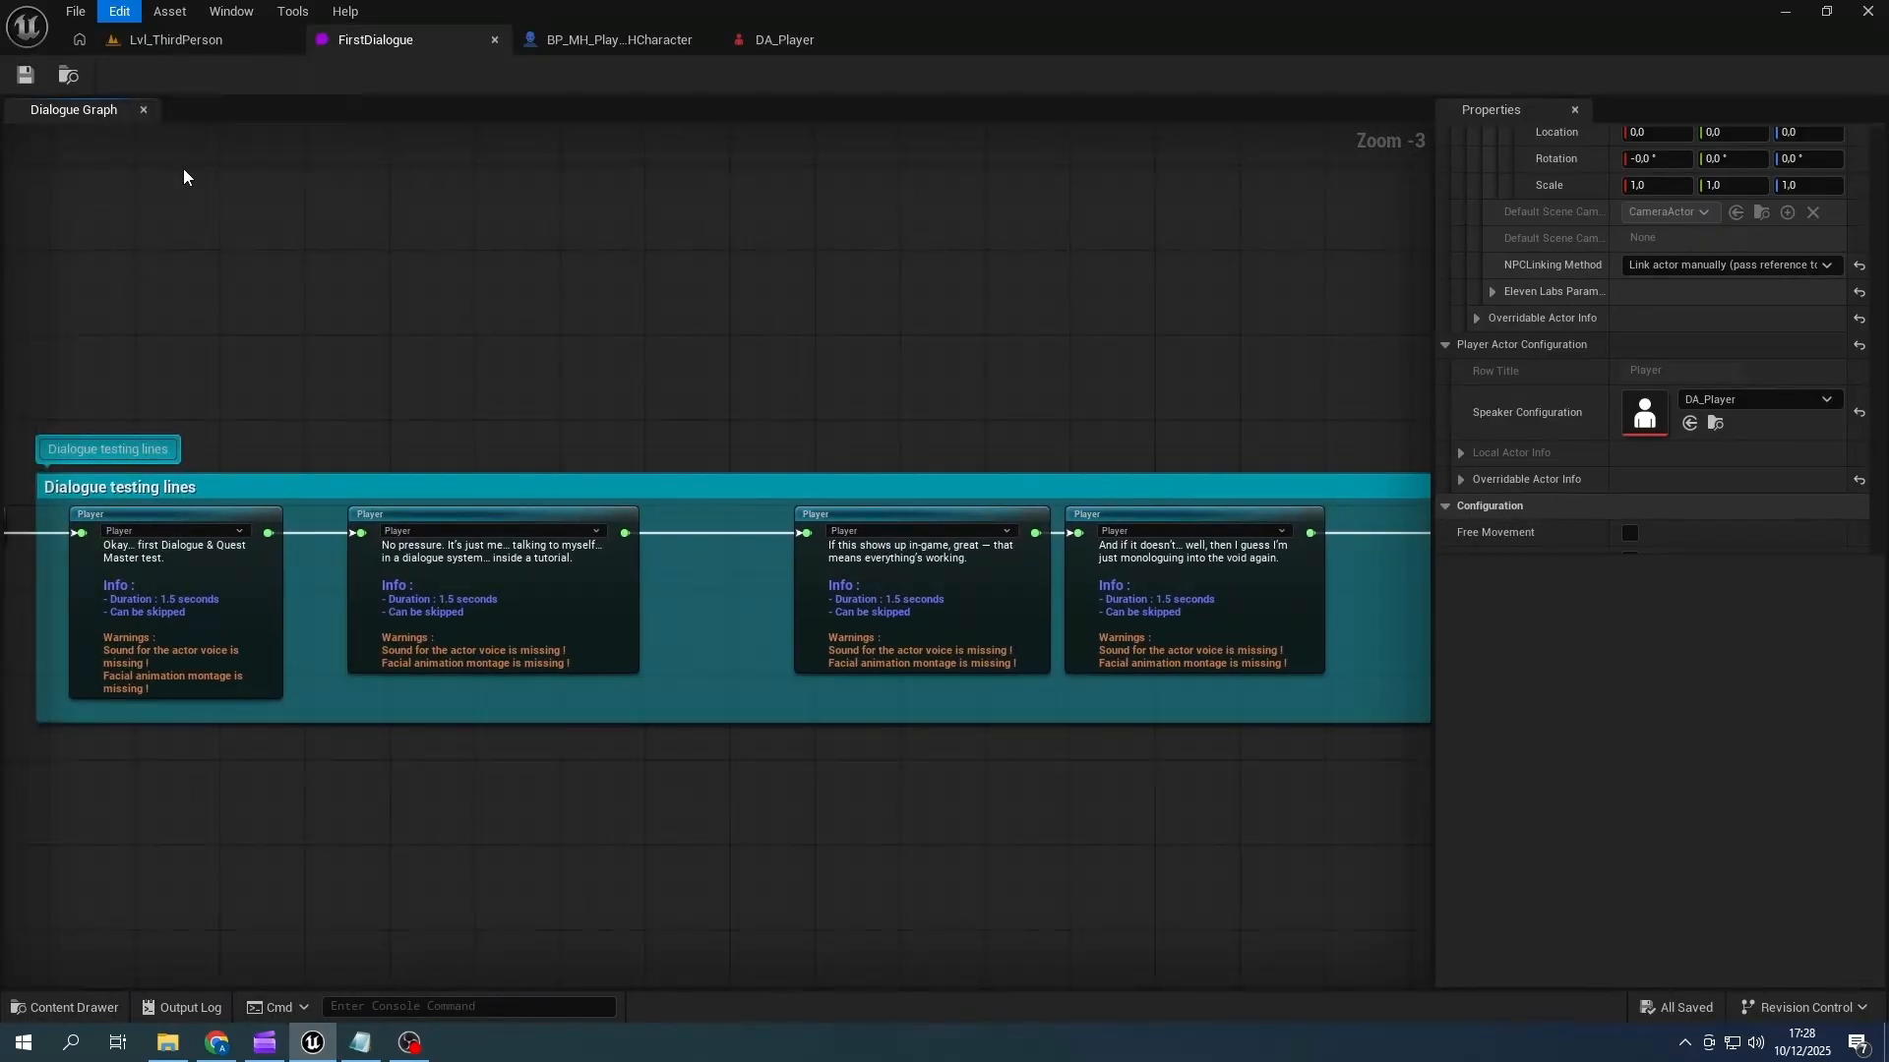
pyautogui.scroll(-15, 169, 728)
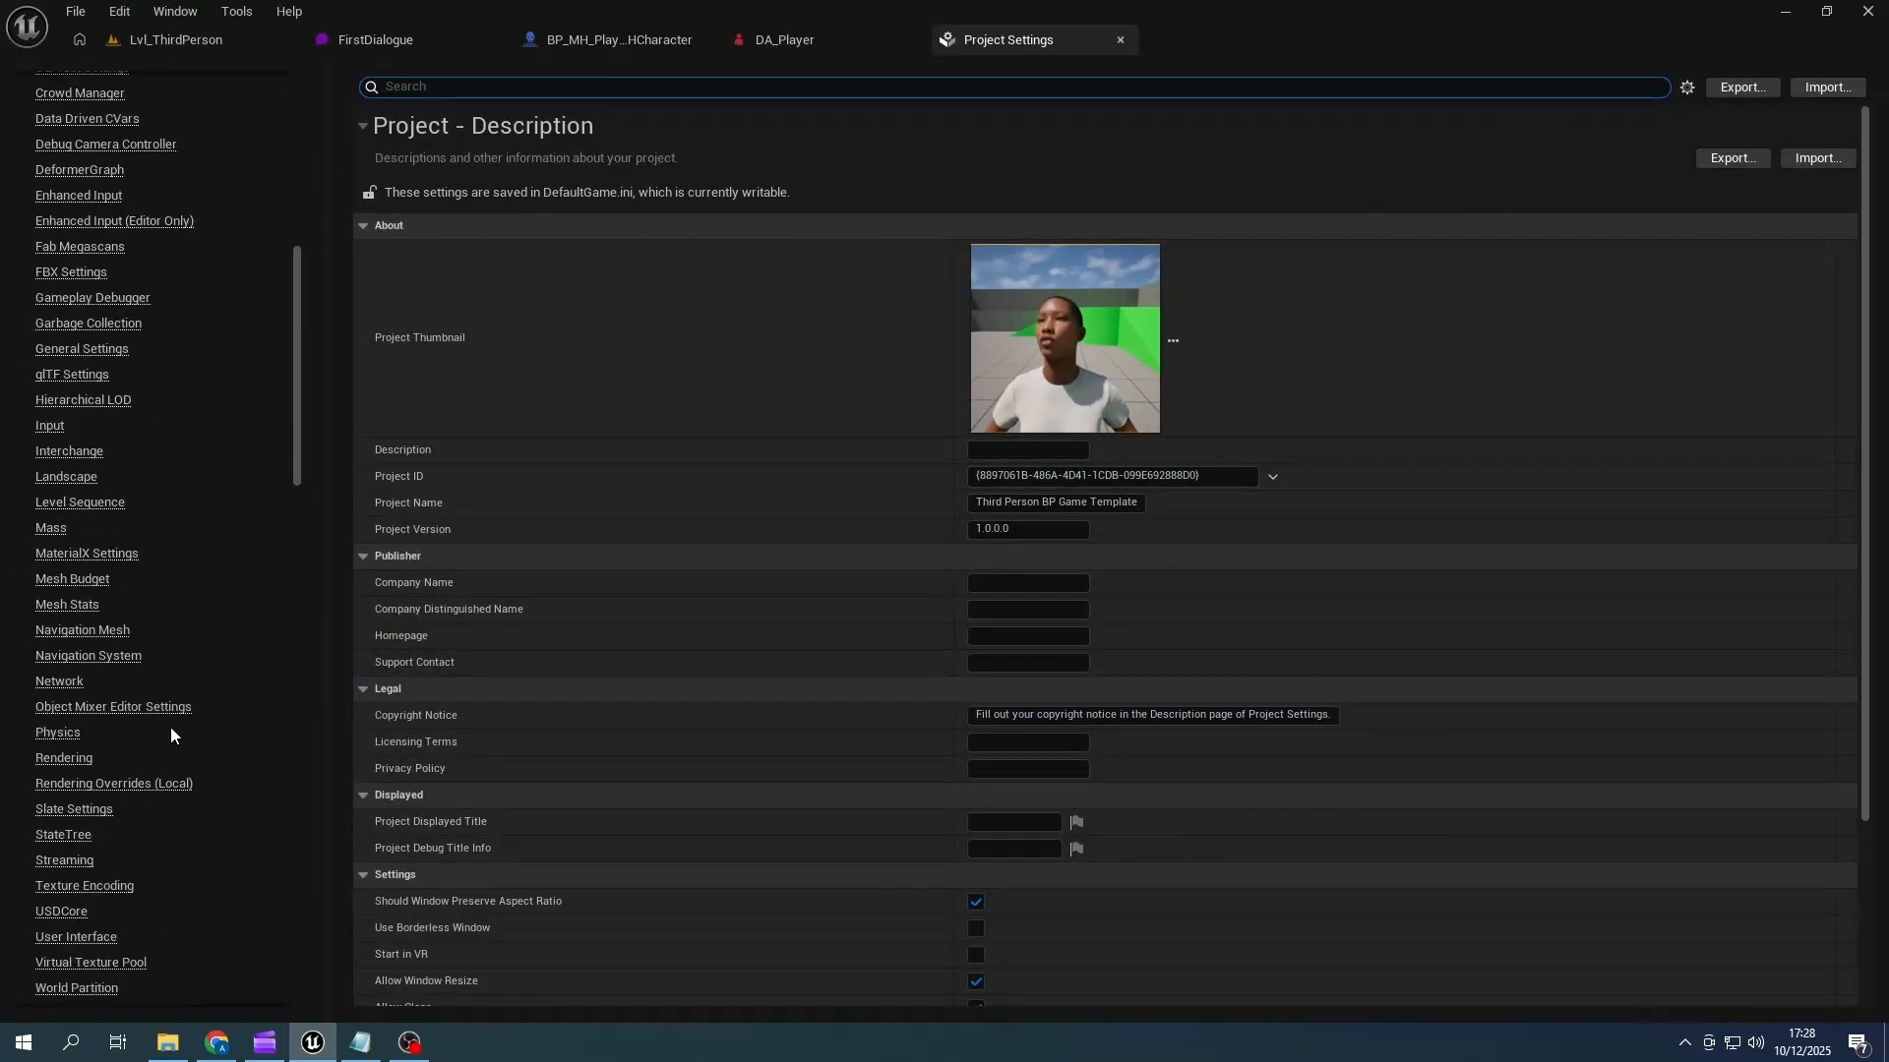
pyautogui.scroll(-20, 169, 728)
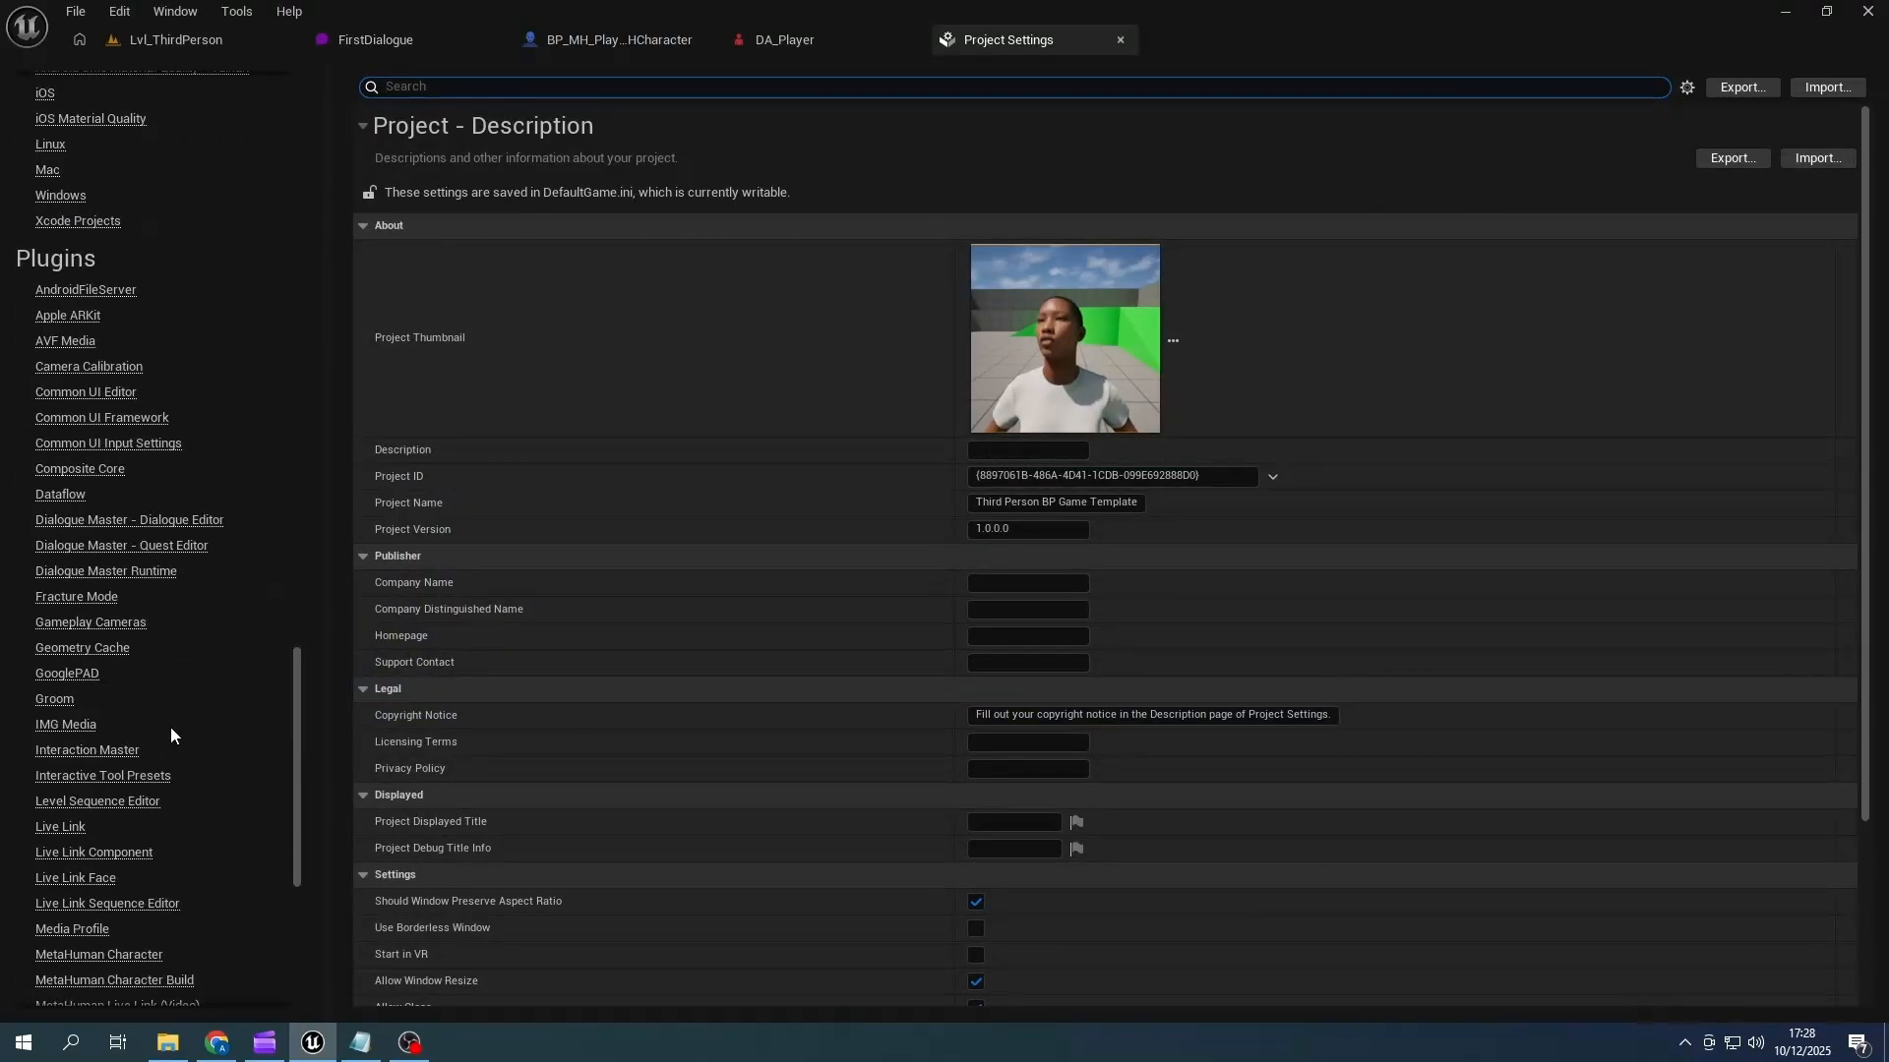
pyautogui.click(165, 521)
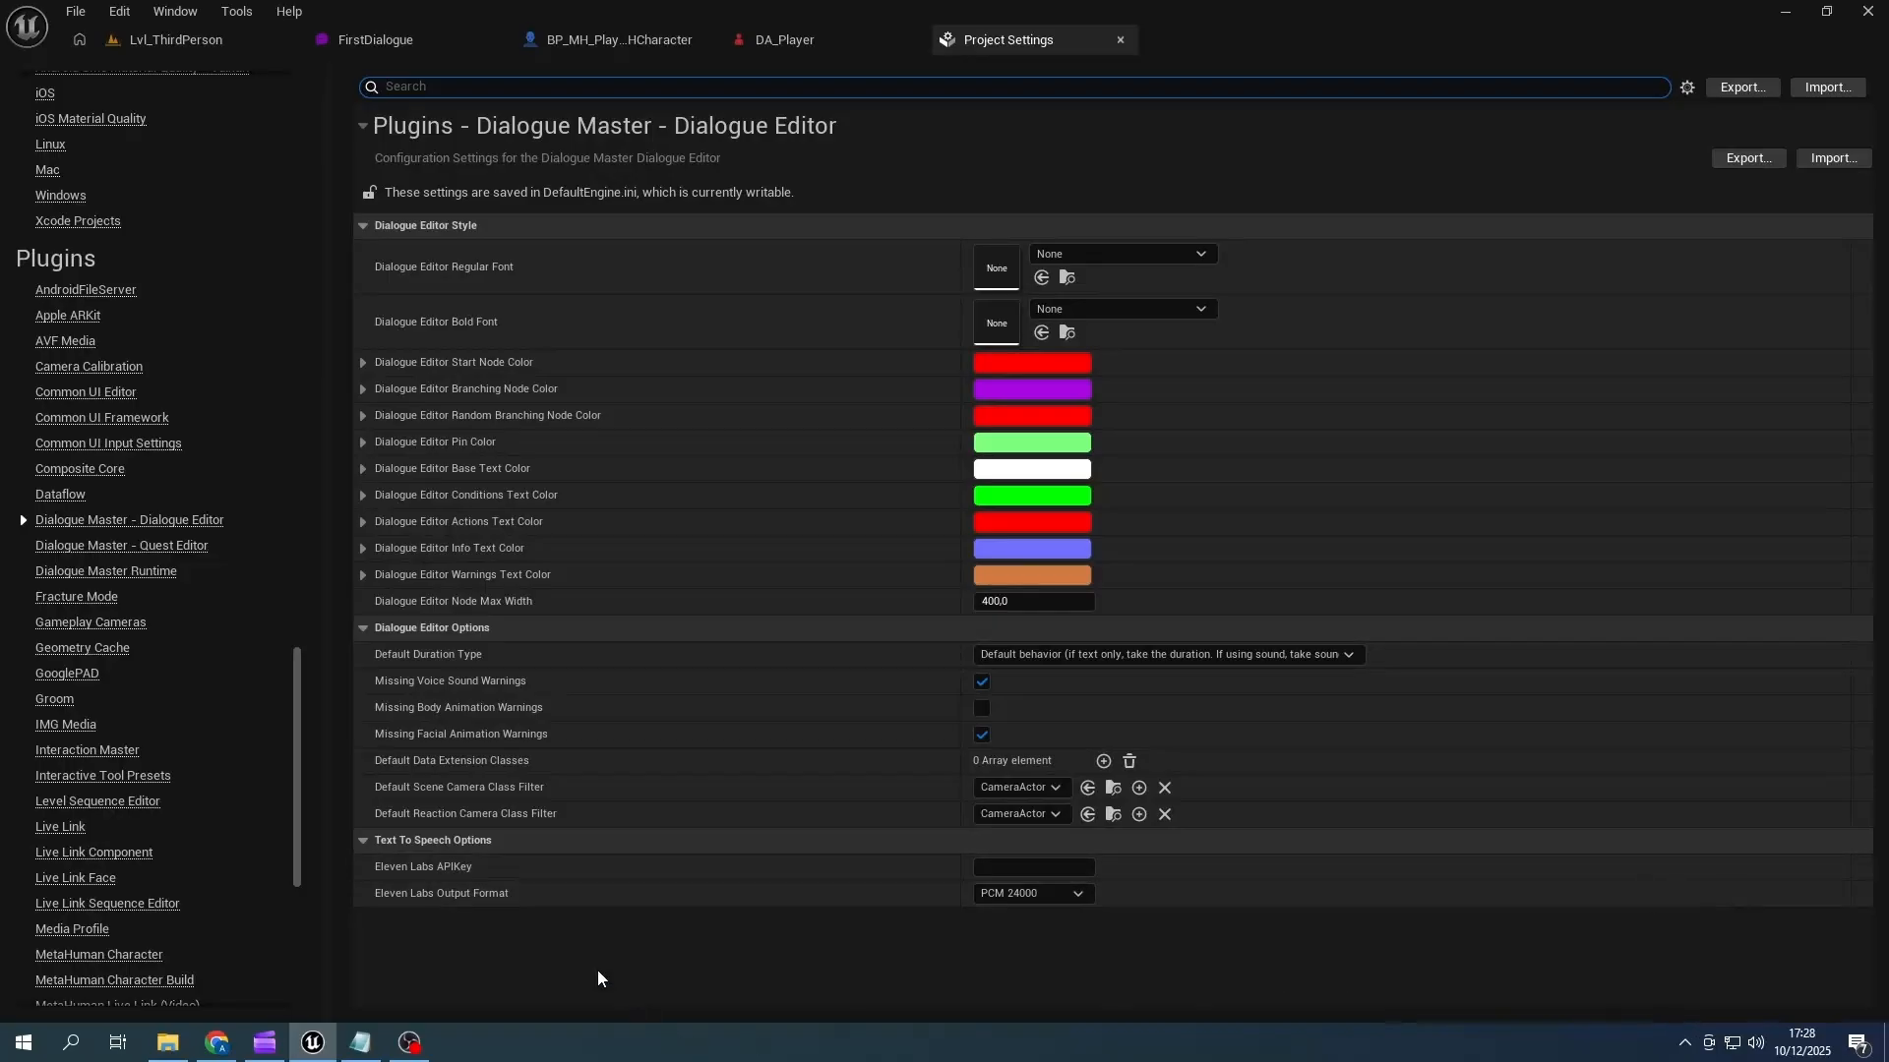
# - Switch to ElevenLabs in Chrome and start creating a new key among the developer API keys
pyautogui.click(217, 1042)
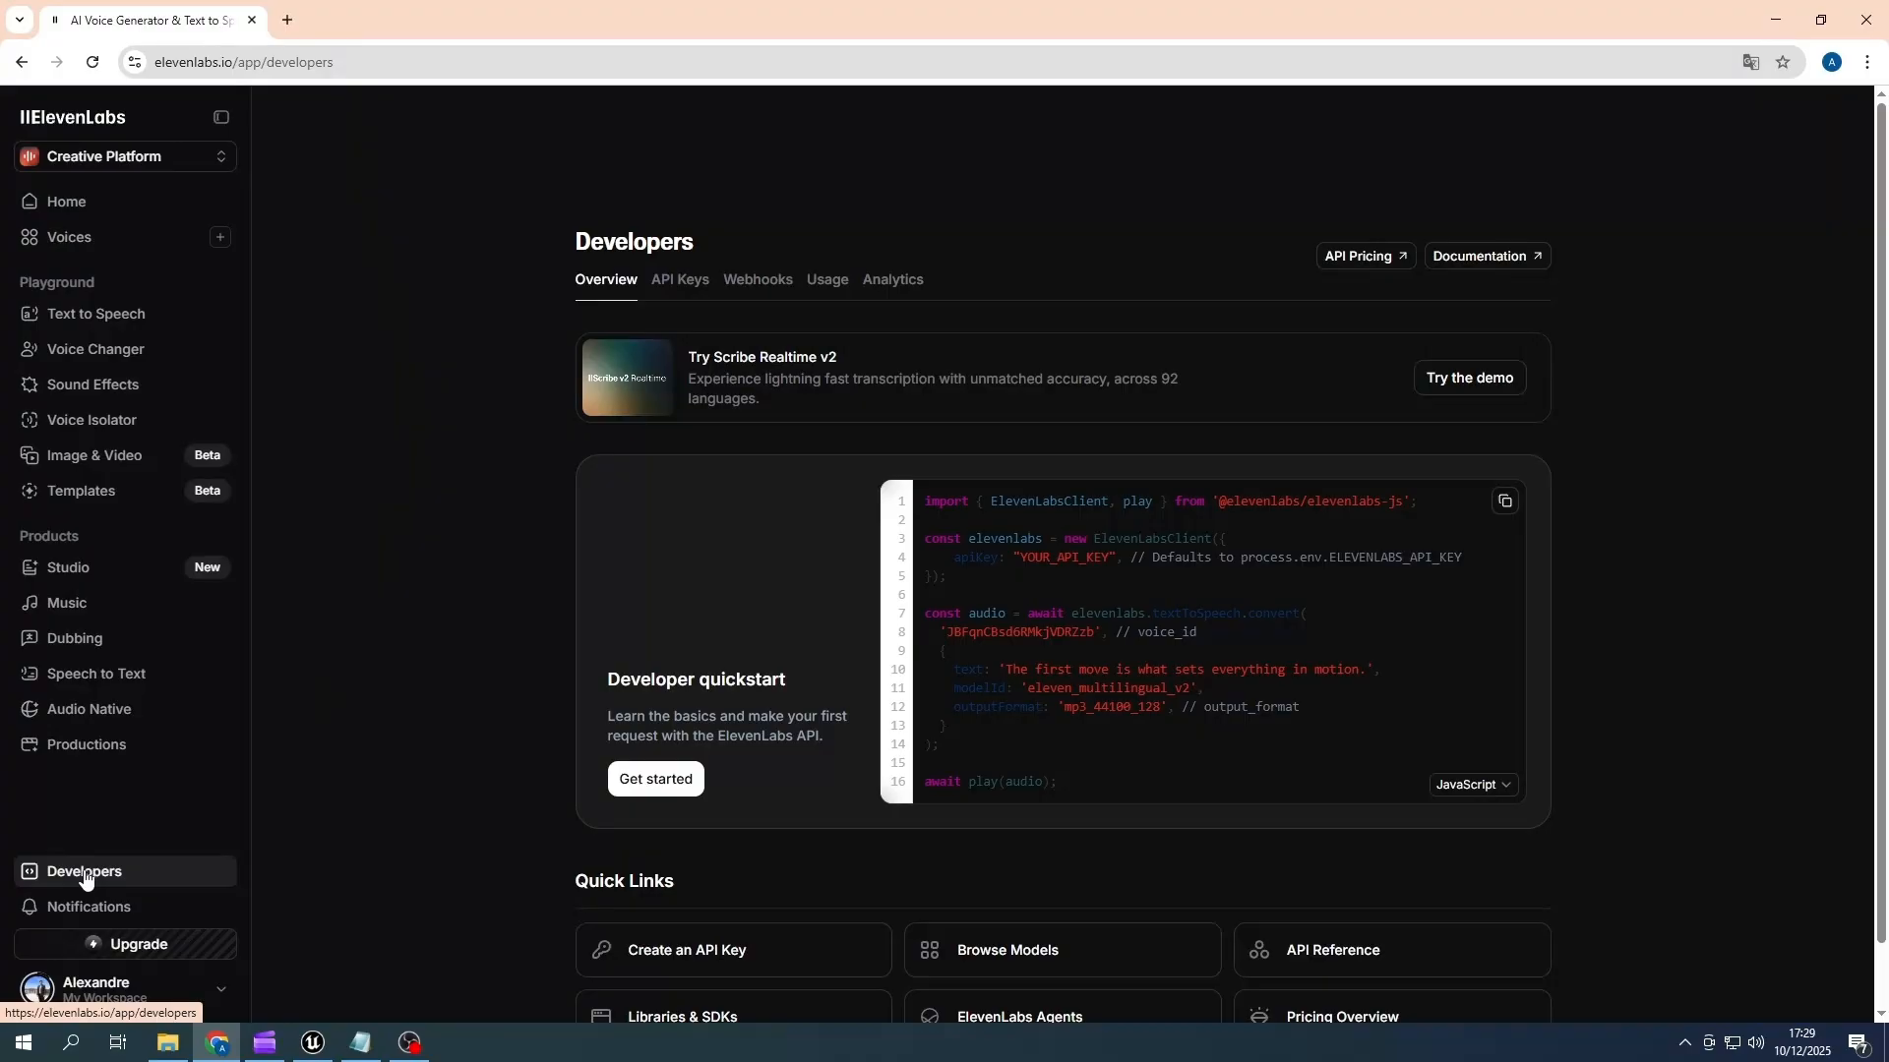
pyautogui.click(684, 283)
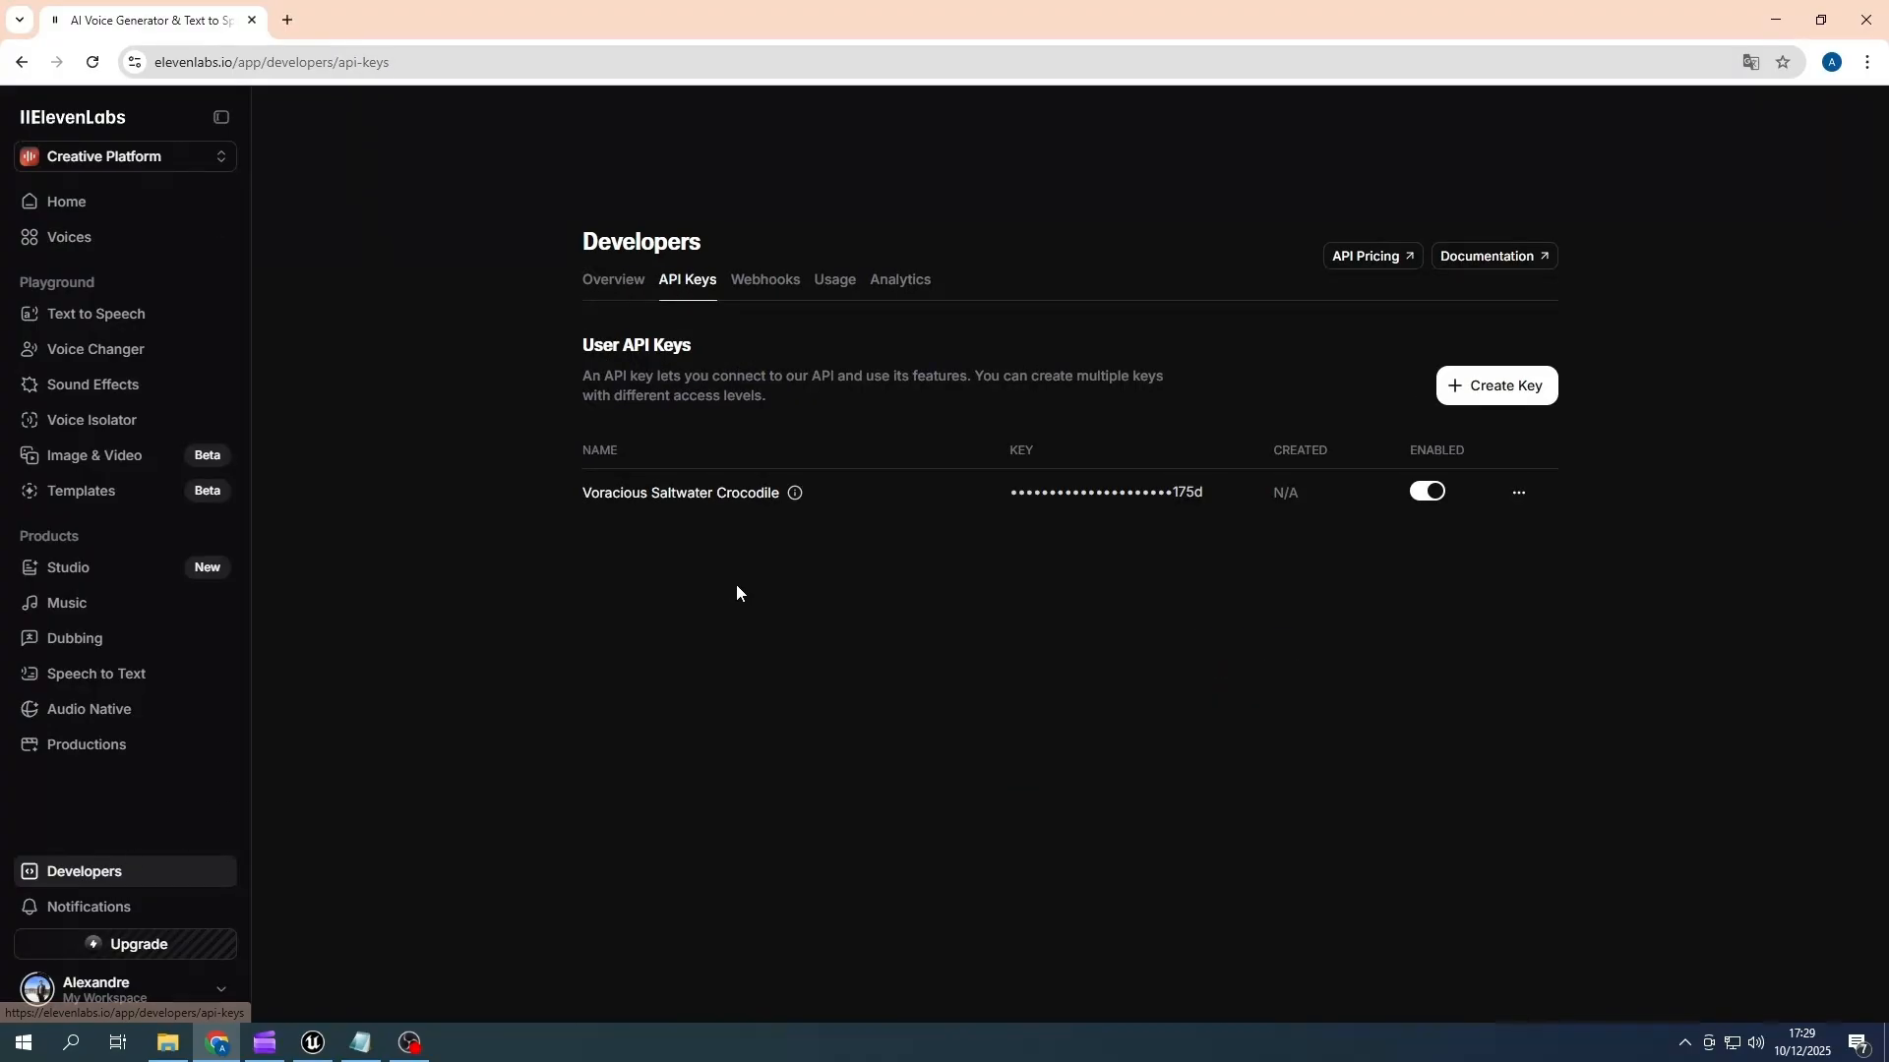
pyautogui.click(1492, 388)
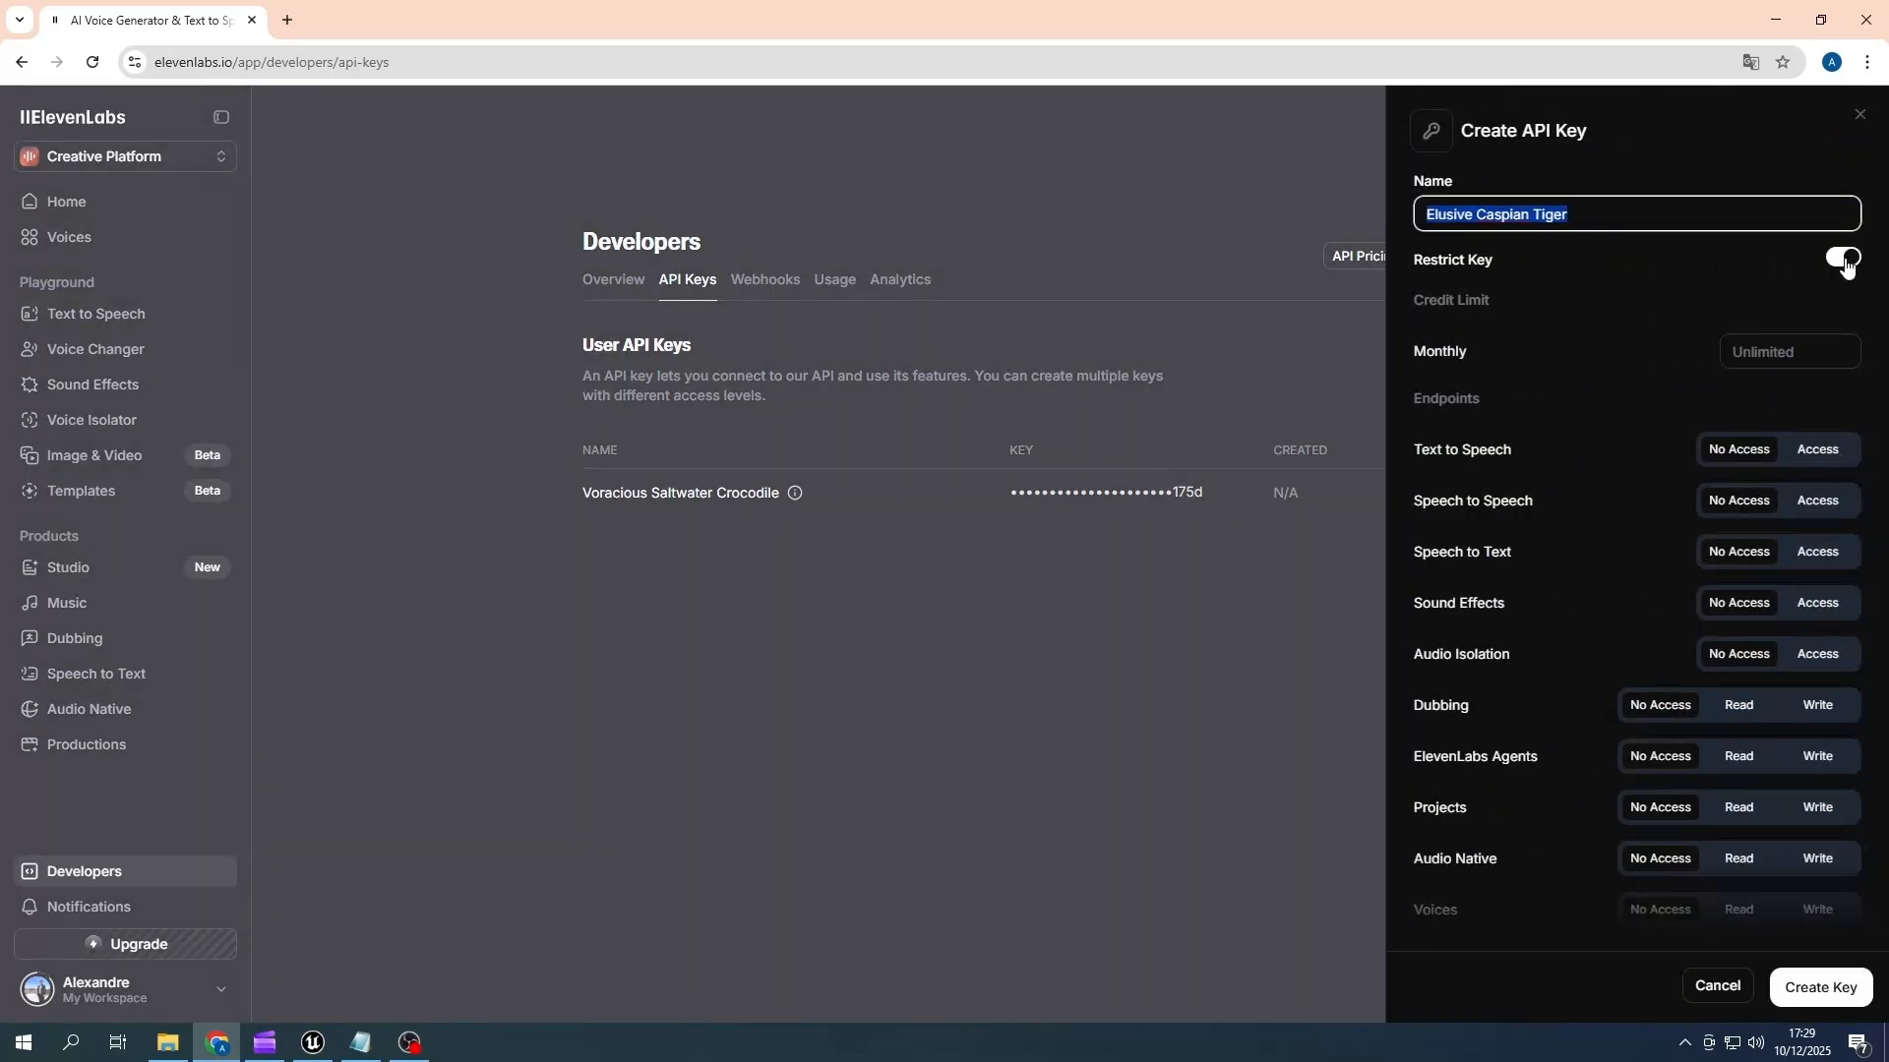
# - Keep the new key's monthly limit unlimited and grant Text to Speech Access plus Read permission for Voices and Models
pyautogui.click(1762, 353)
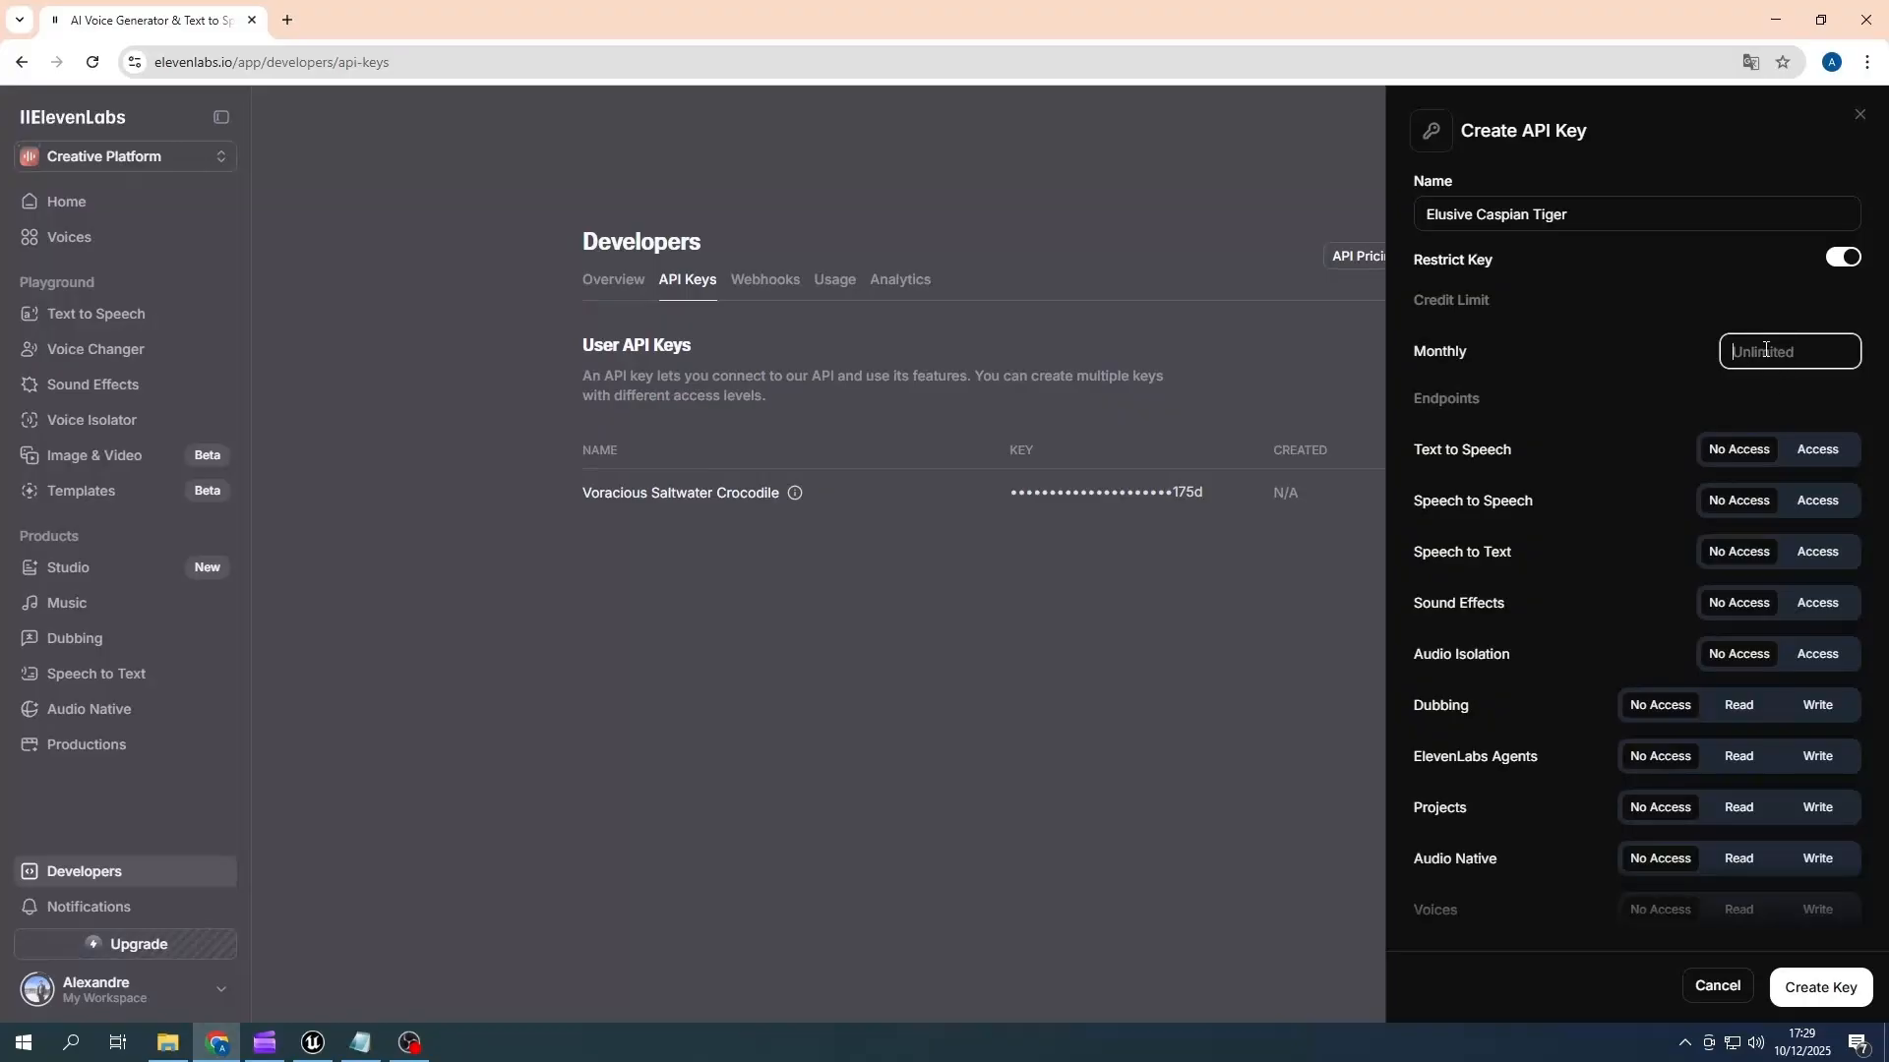
pyautogui.click(1643, 372)
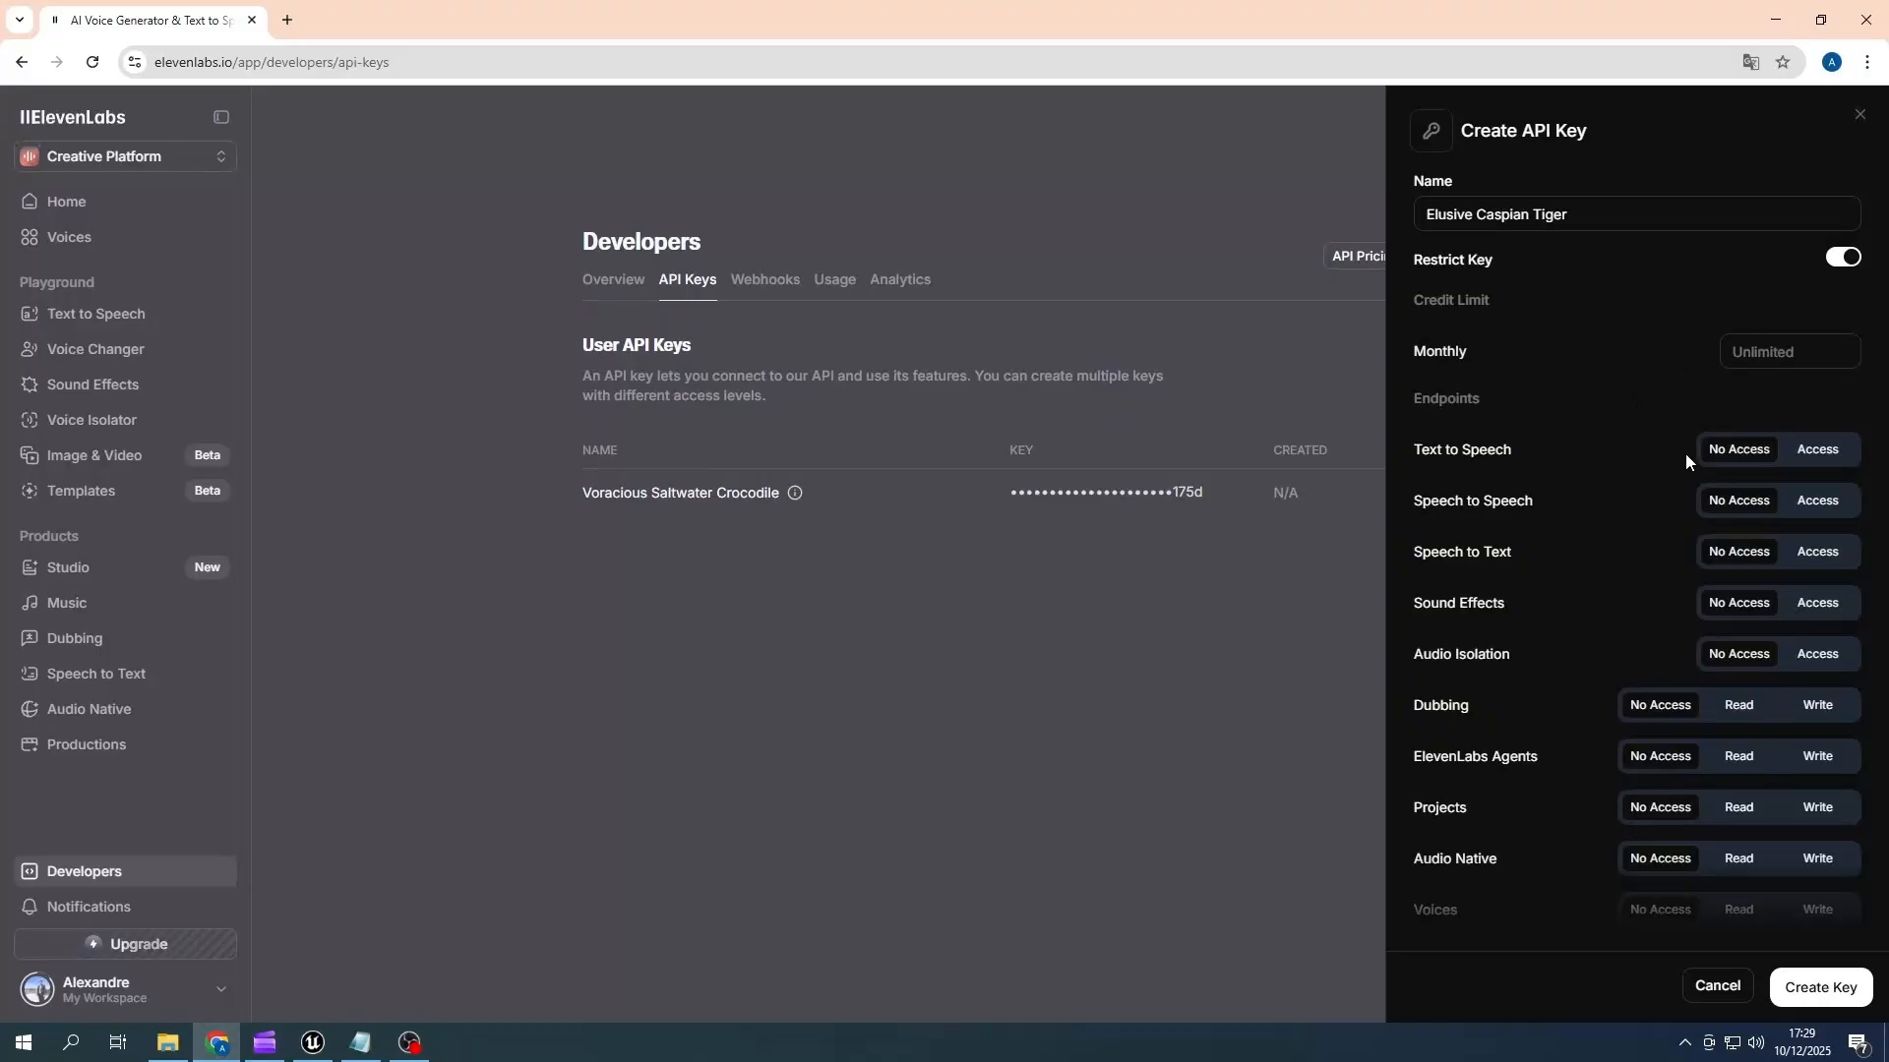
pyautogui.click(1813, 458)
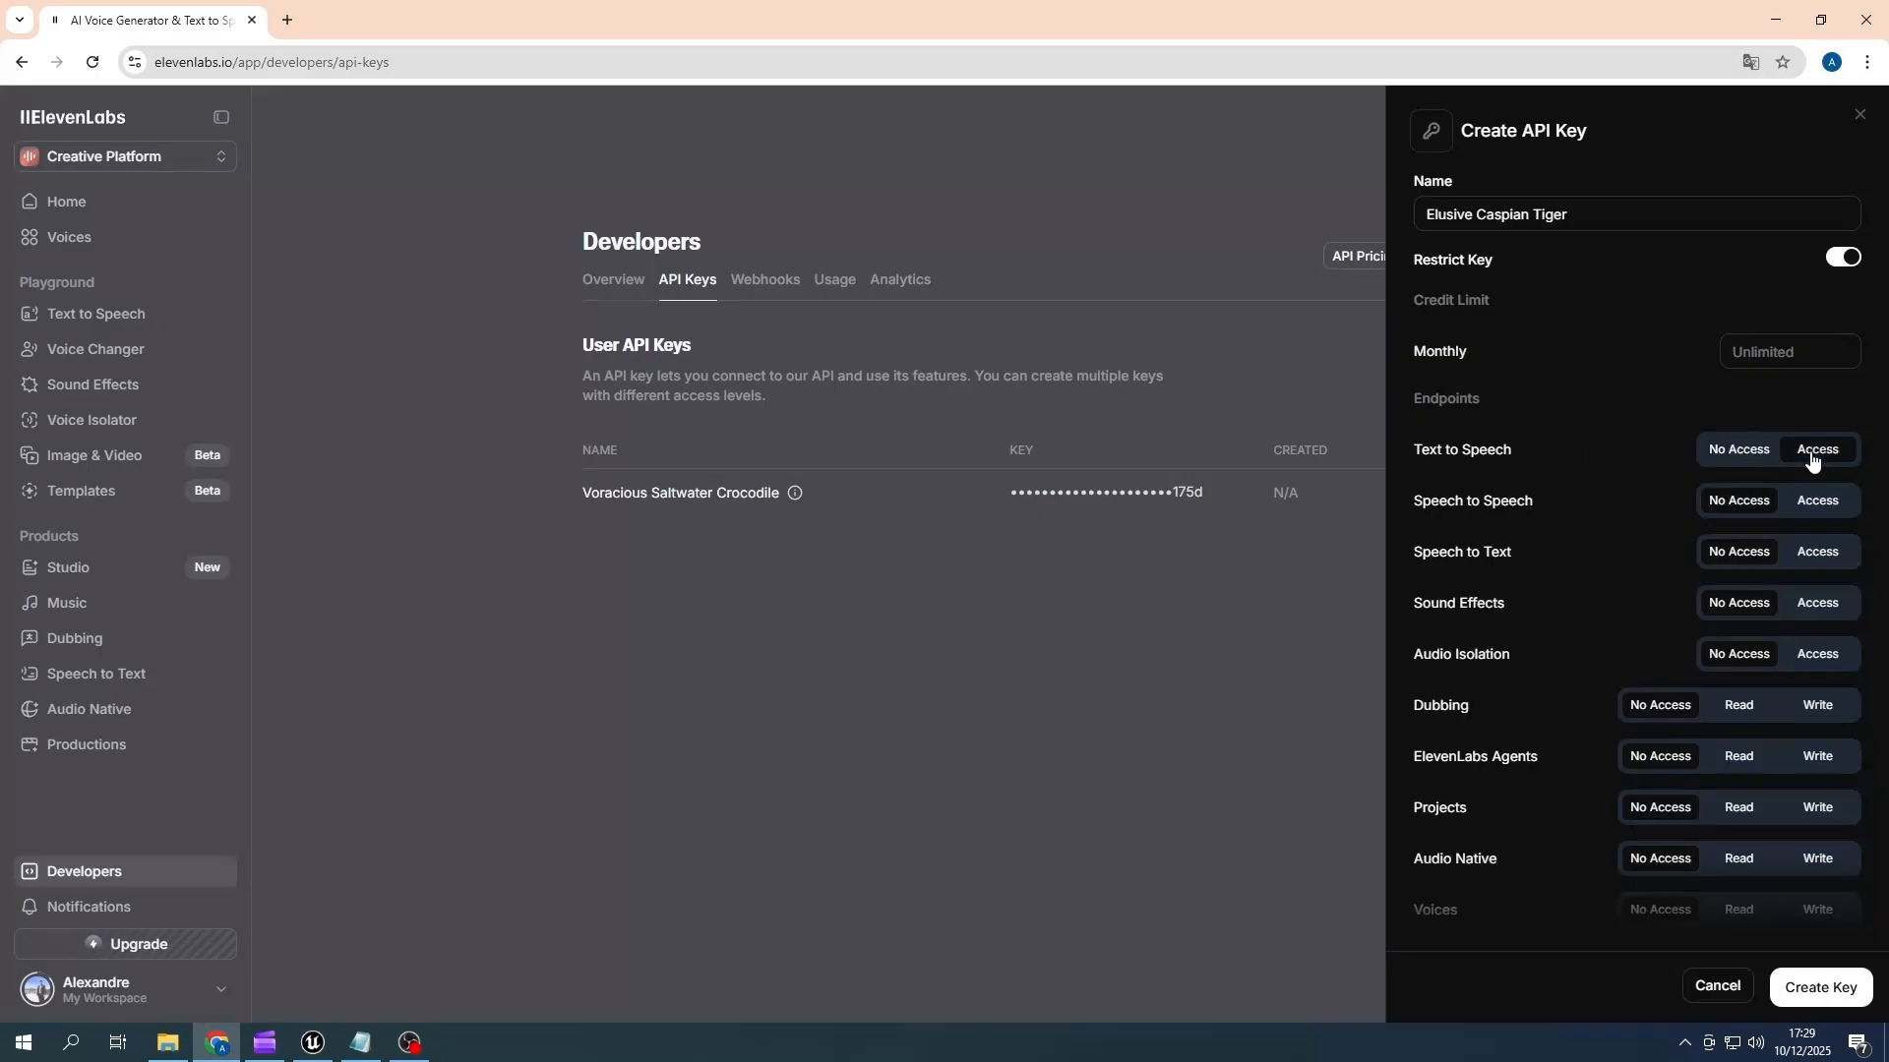
pyautogui.scroll(-3, 1548, 506)
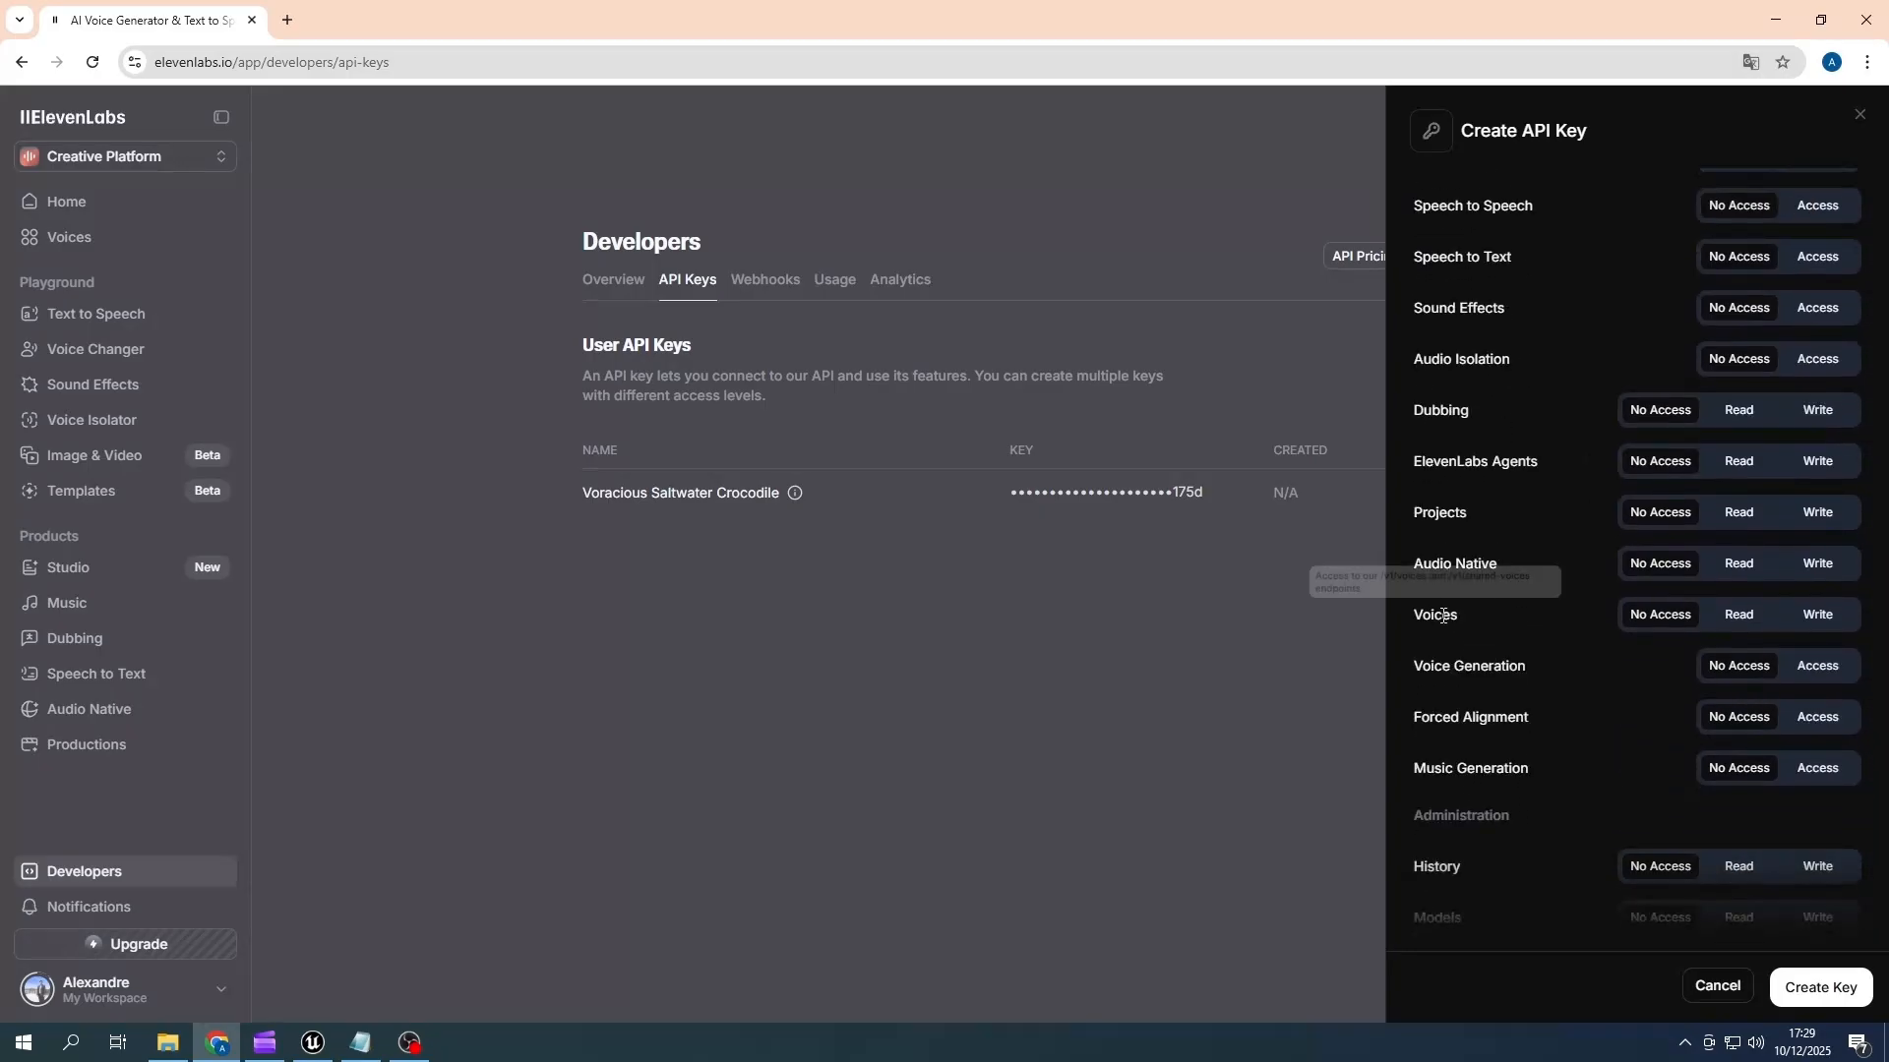
pyautogui.click(1743, 614)
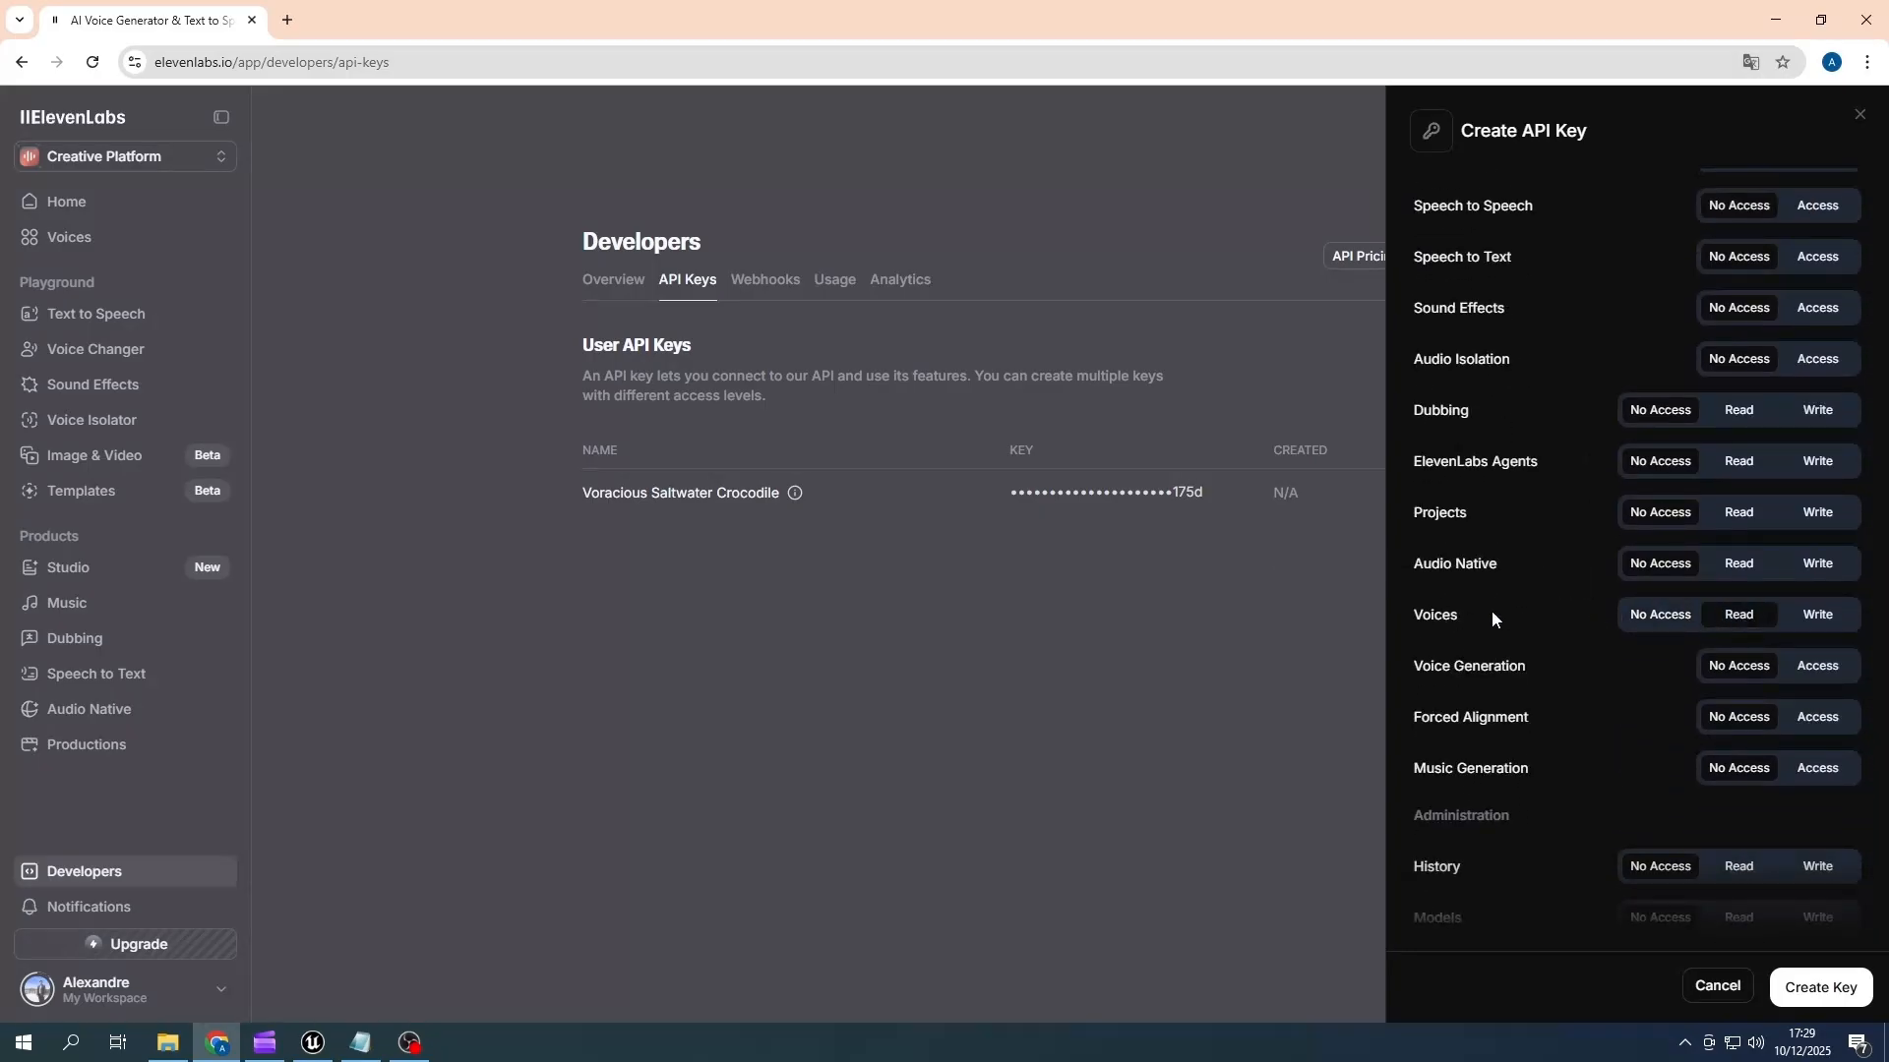
pyautogui.scroll(-2, 1498, 611)
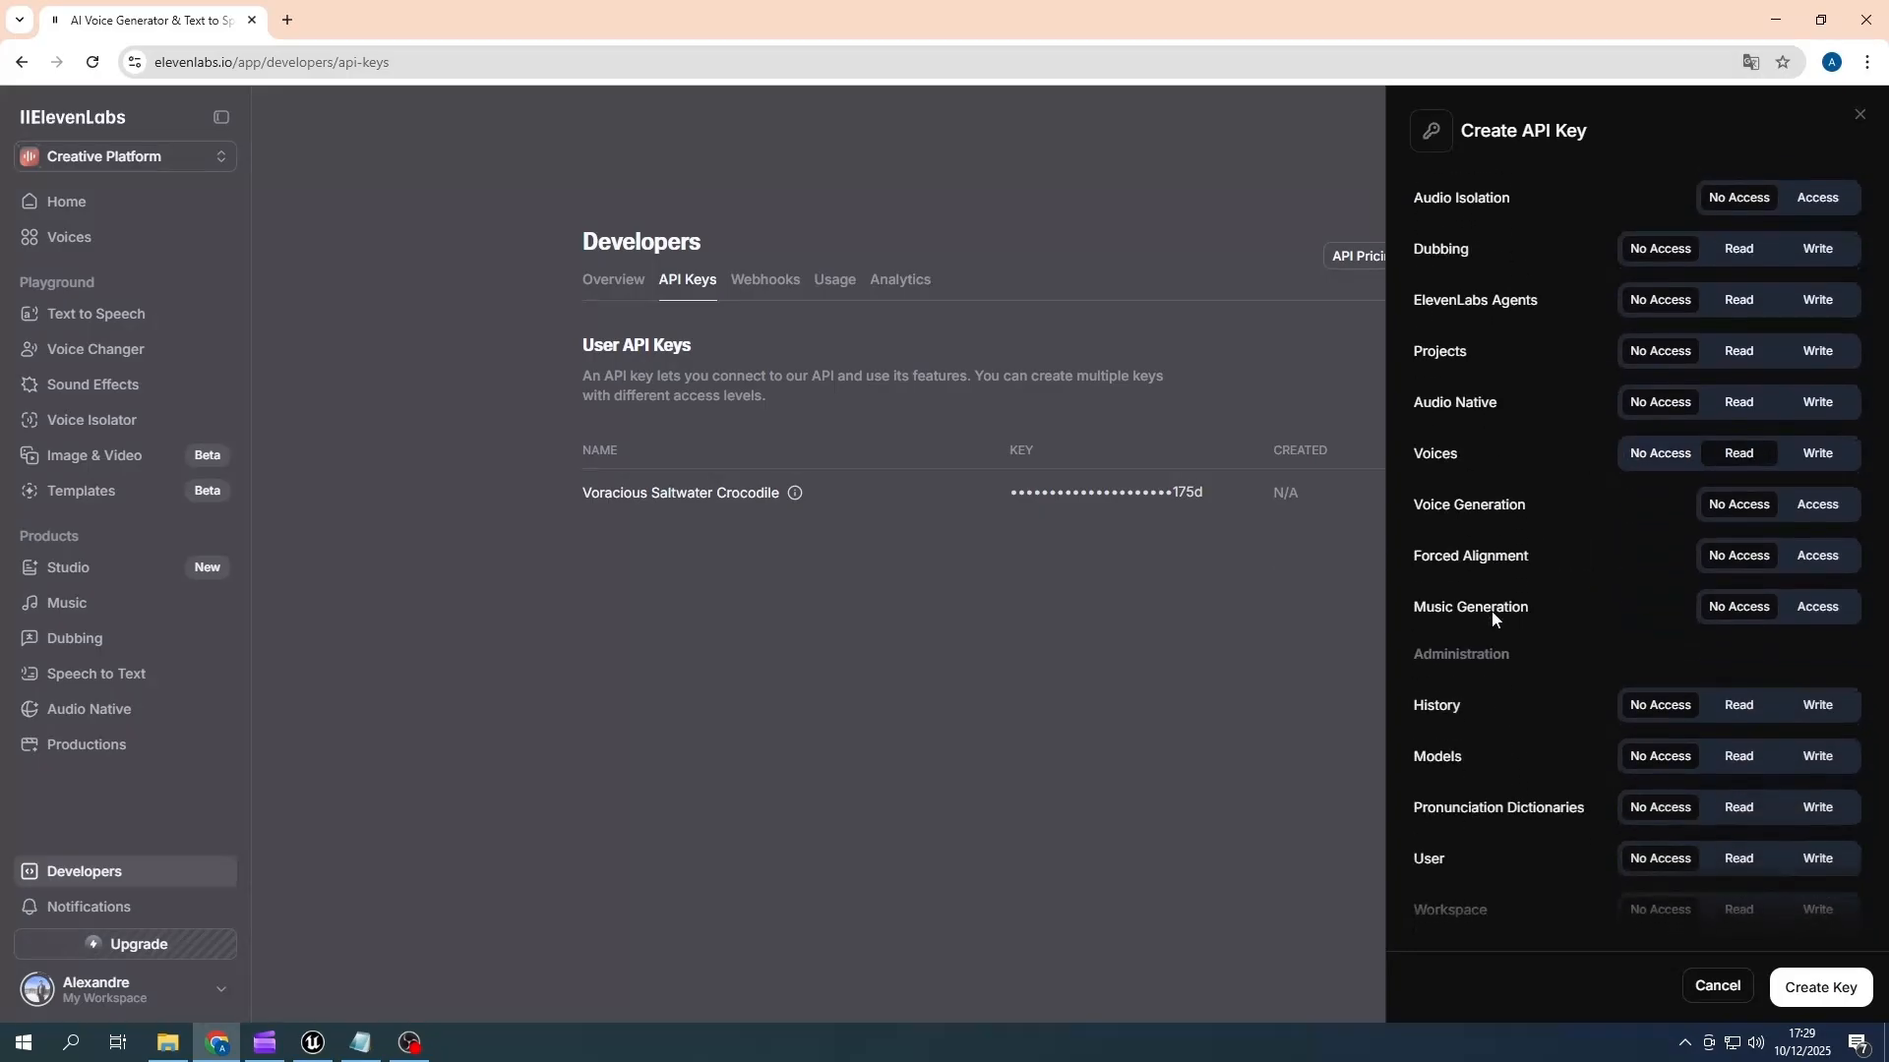
pyautogui.click(1740, 760)
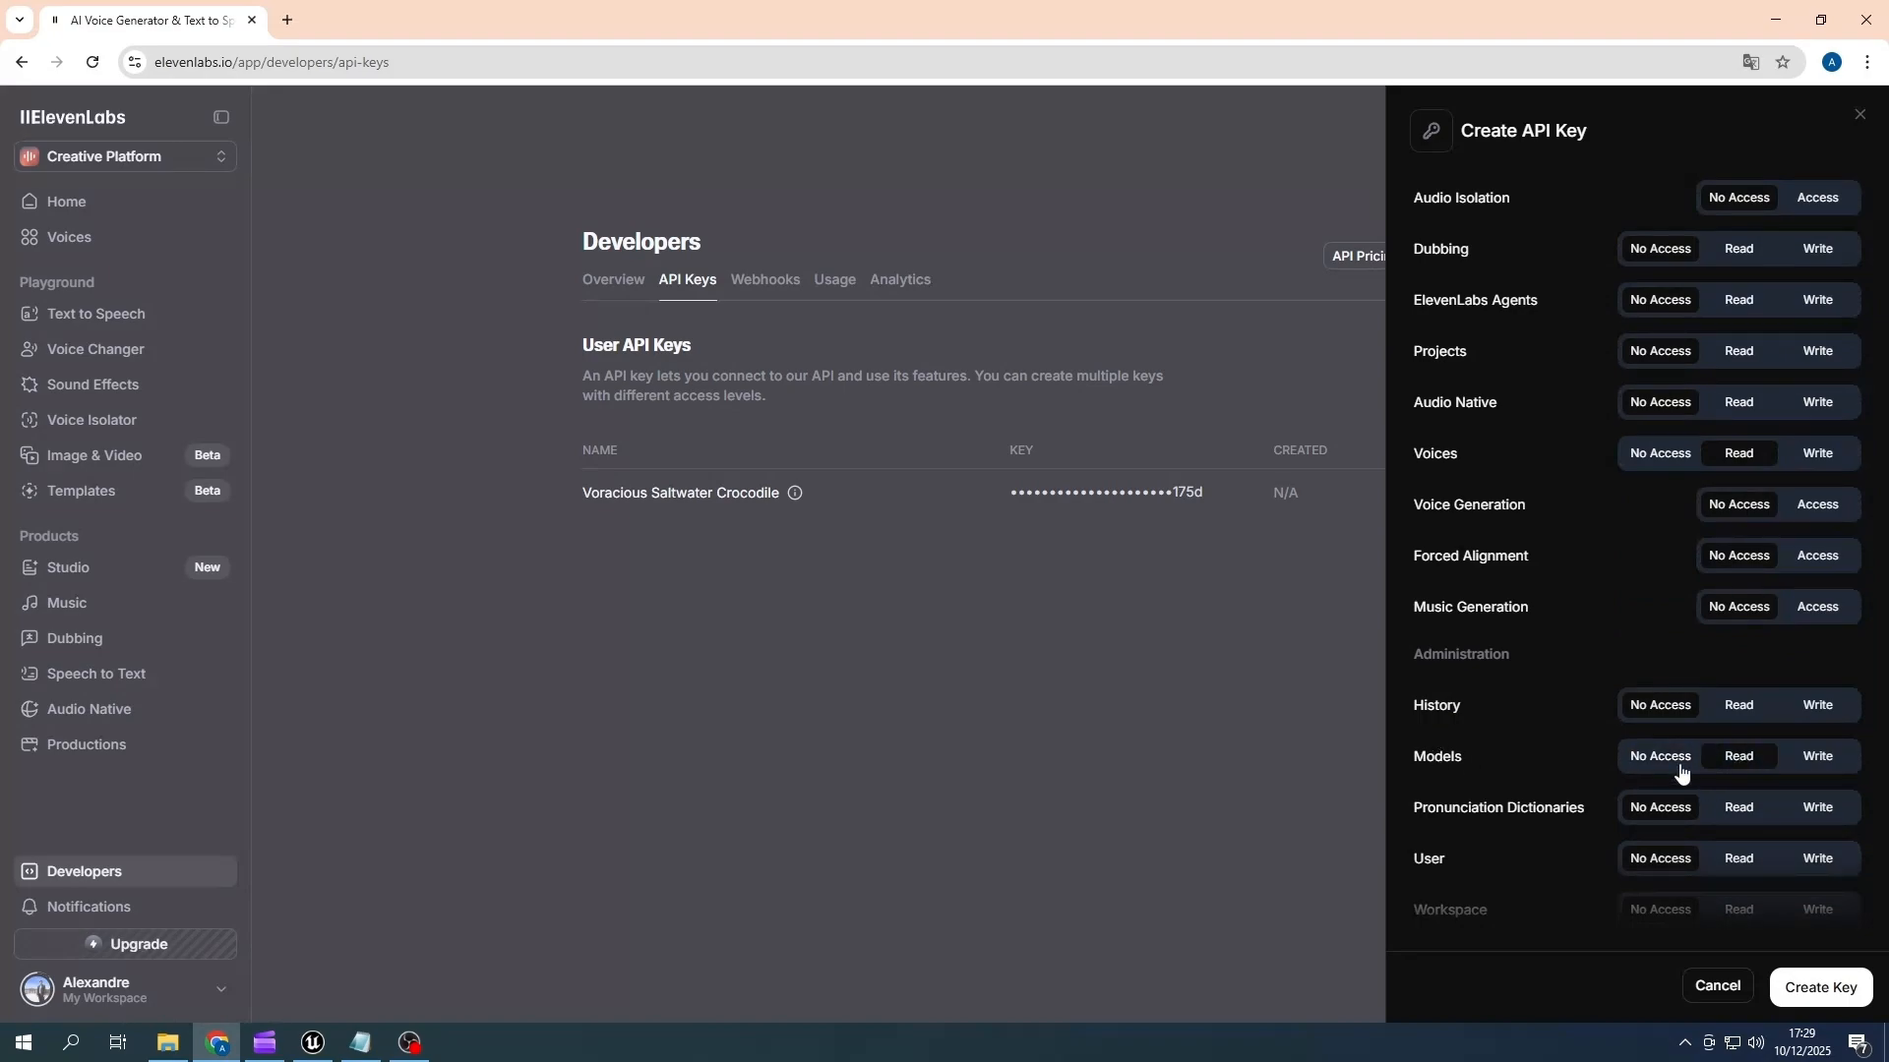
# - Create and copy the ElevenLabs key, and paste it as the Eleven Labs APIKey in Unreal's Dialogue Editor settings
pyautogui.click(1812, 989)
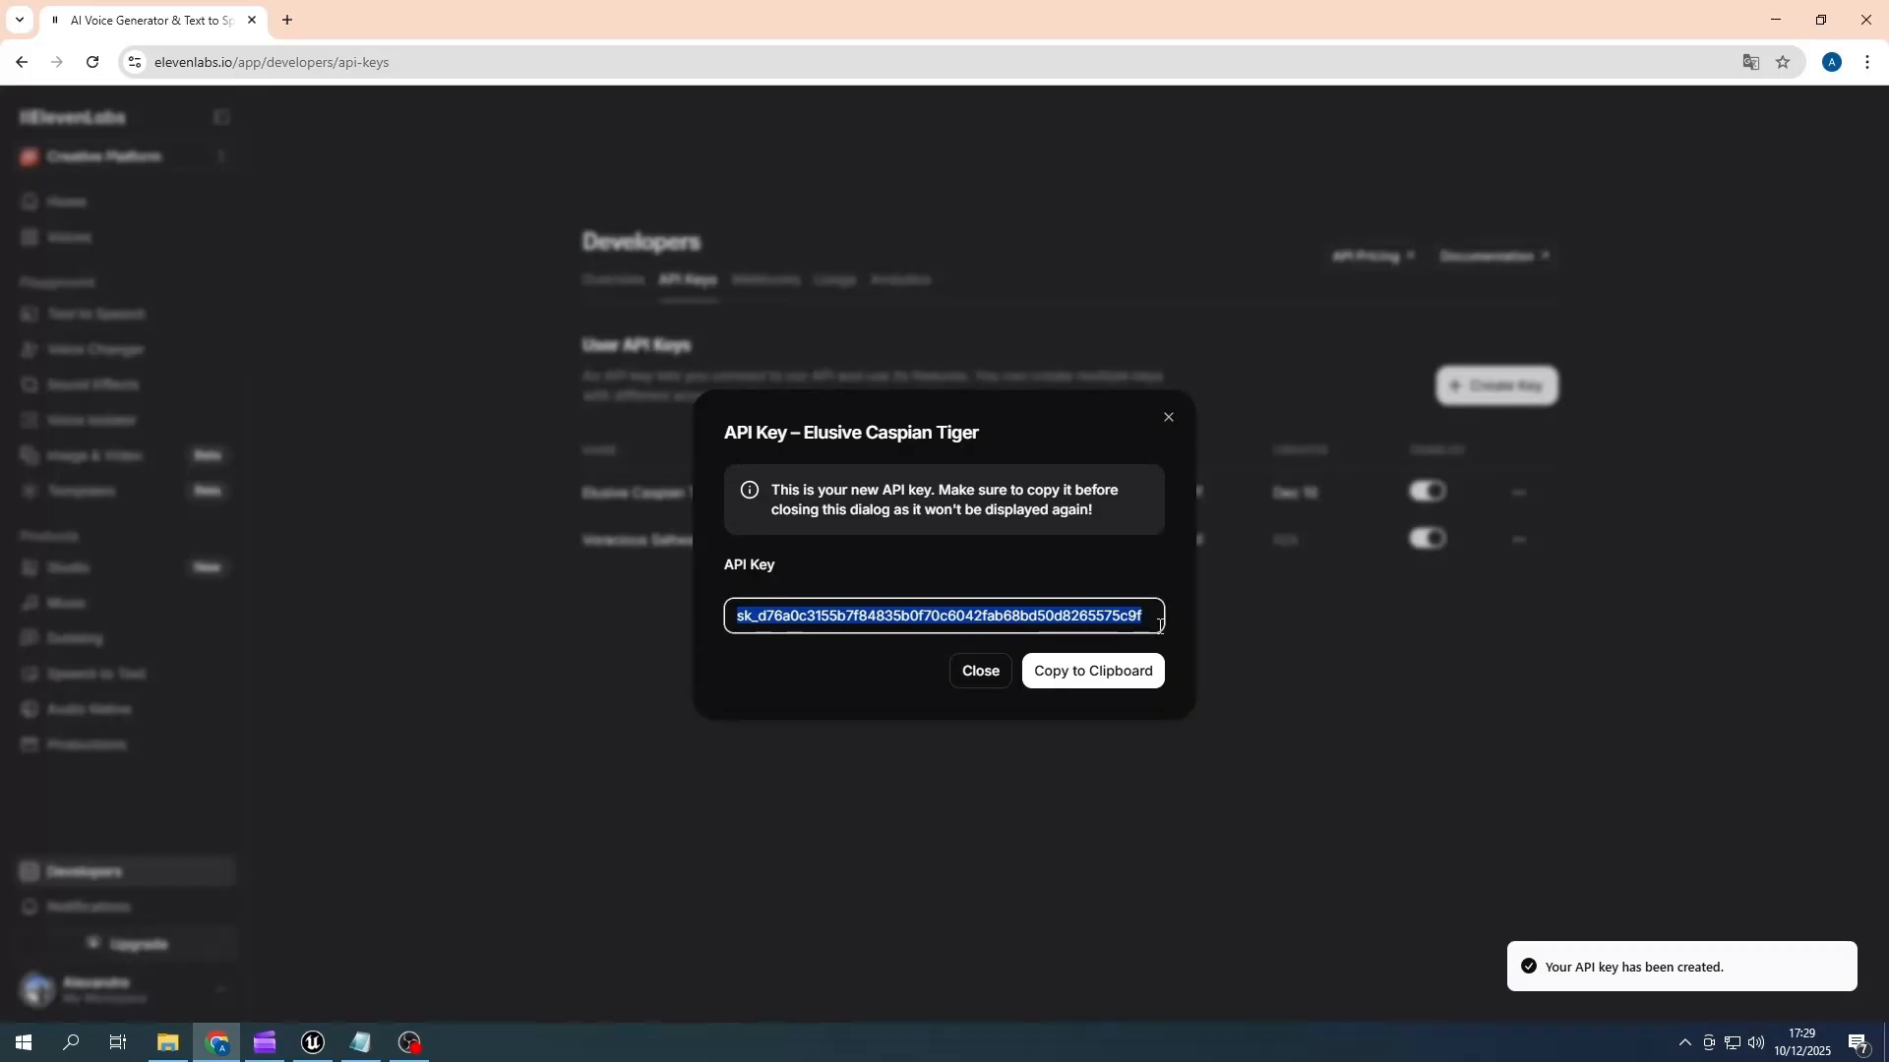
pyautogui.click(1087, 686)
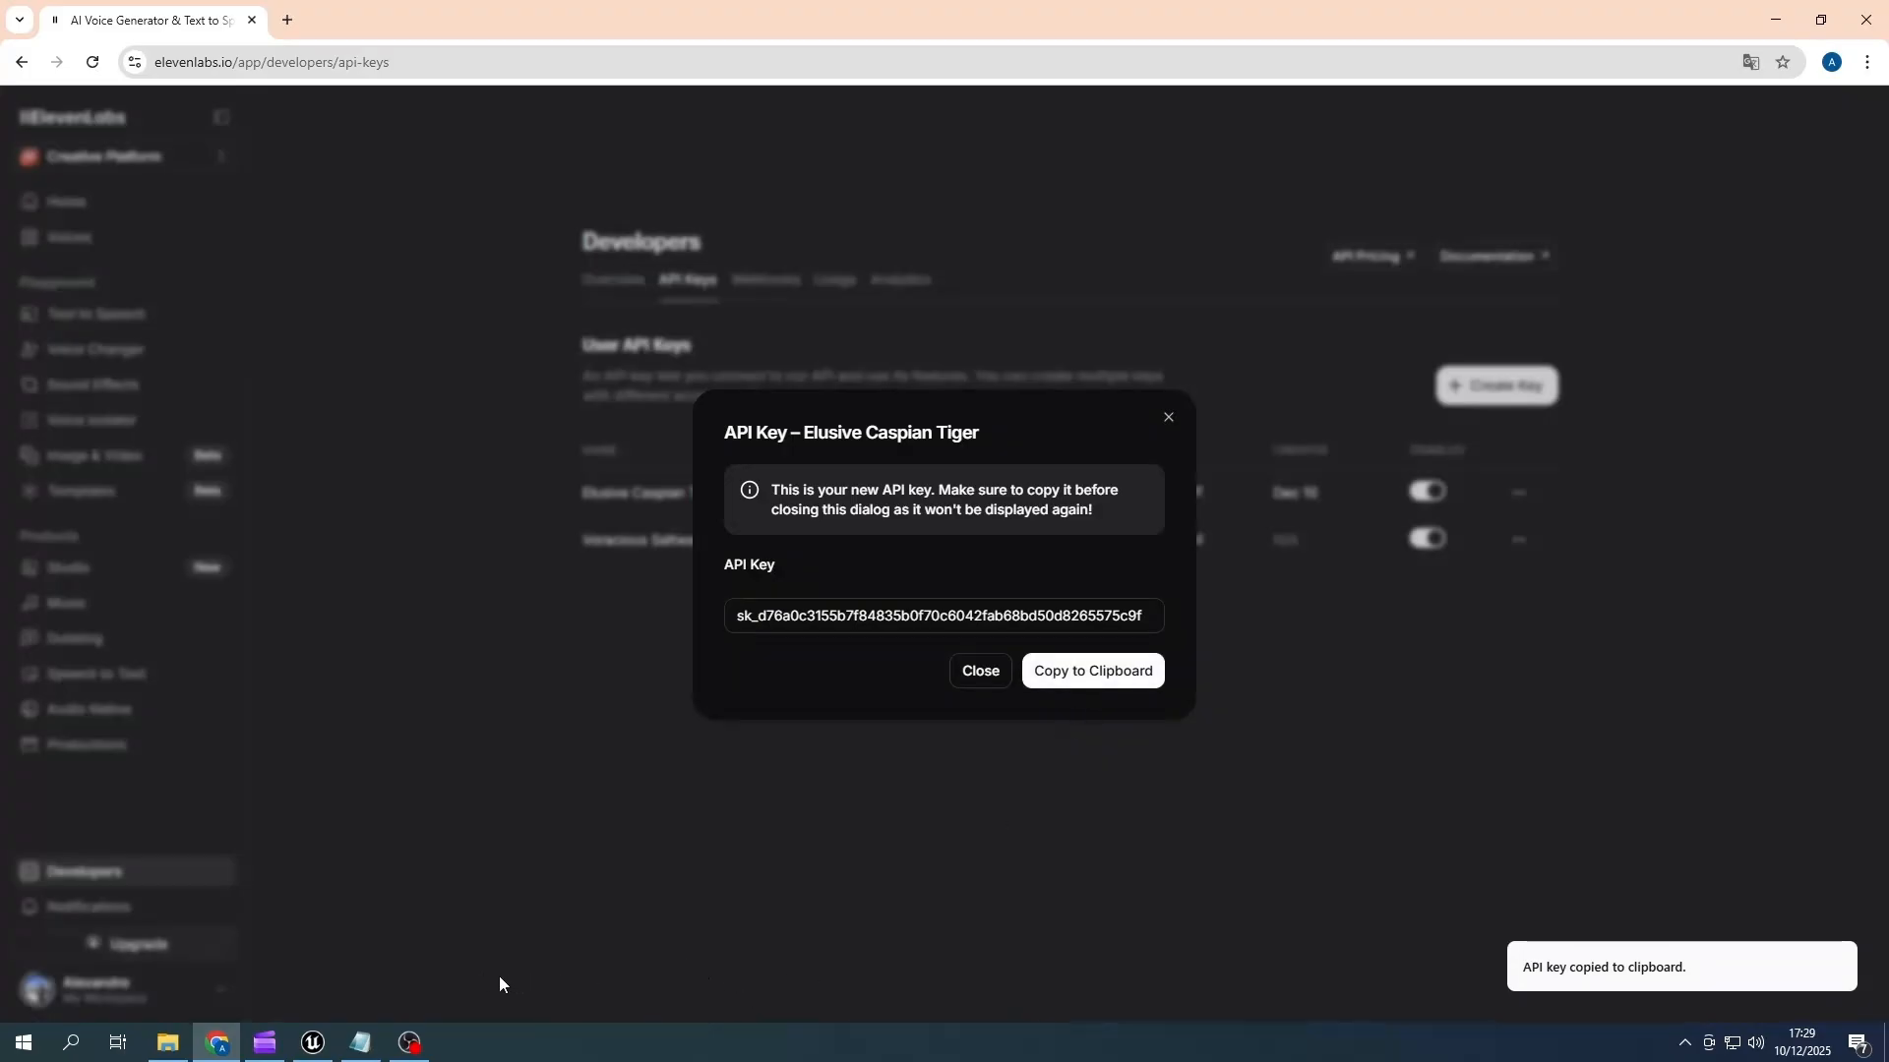
pyautogui.click(304, 1045)
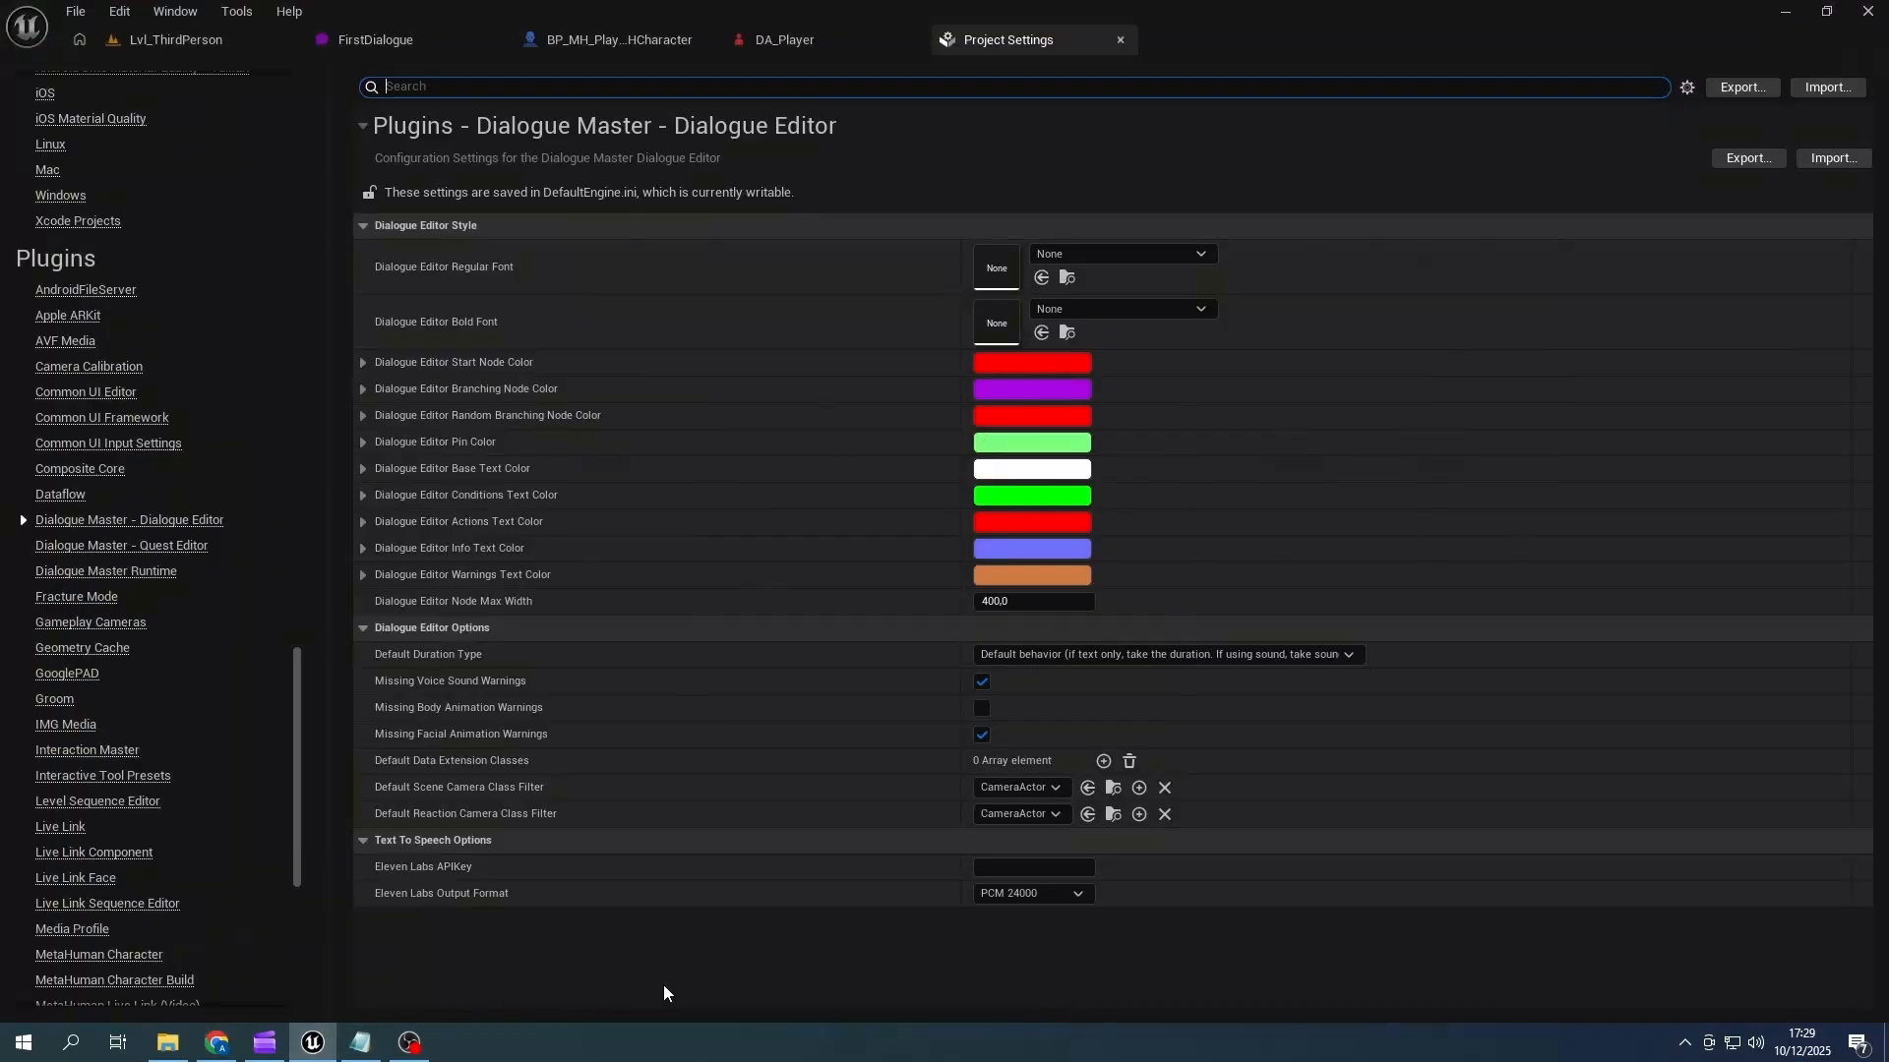
pyautogui.click(1002, 867)
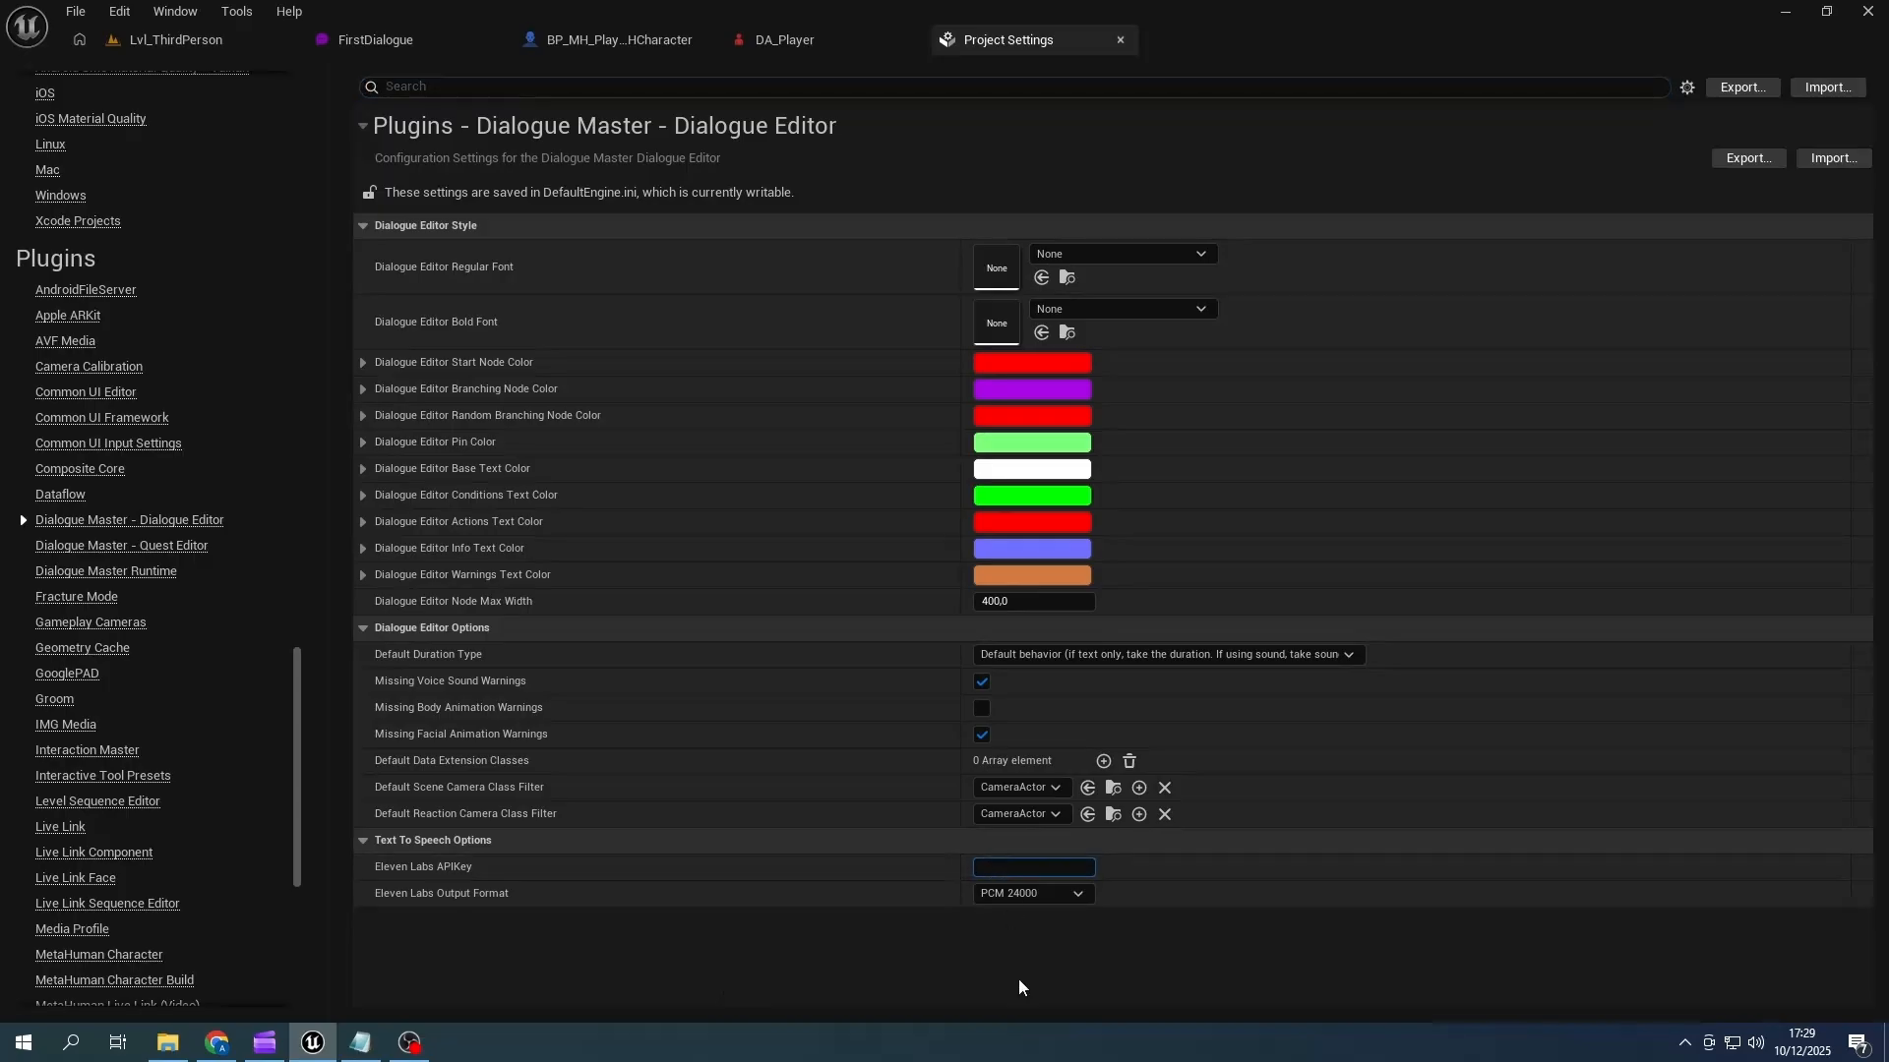
pyautogui.hotkey('ctrl', 'v')
pyautogui.press('Return')
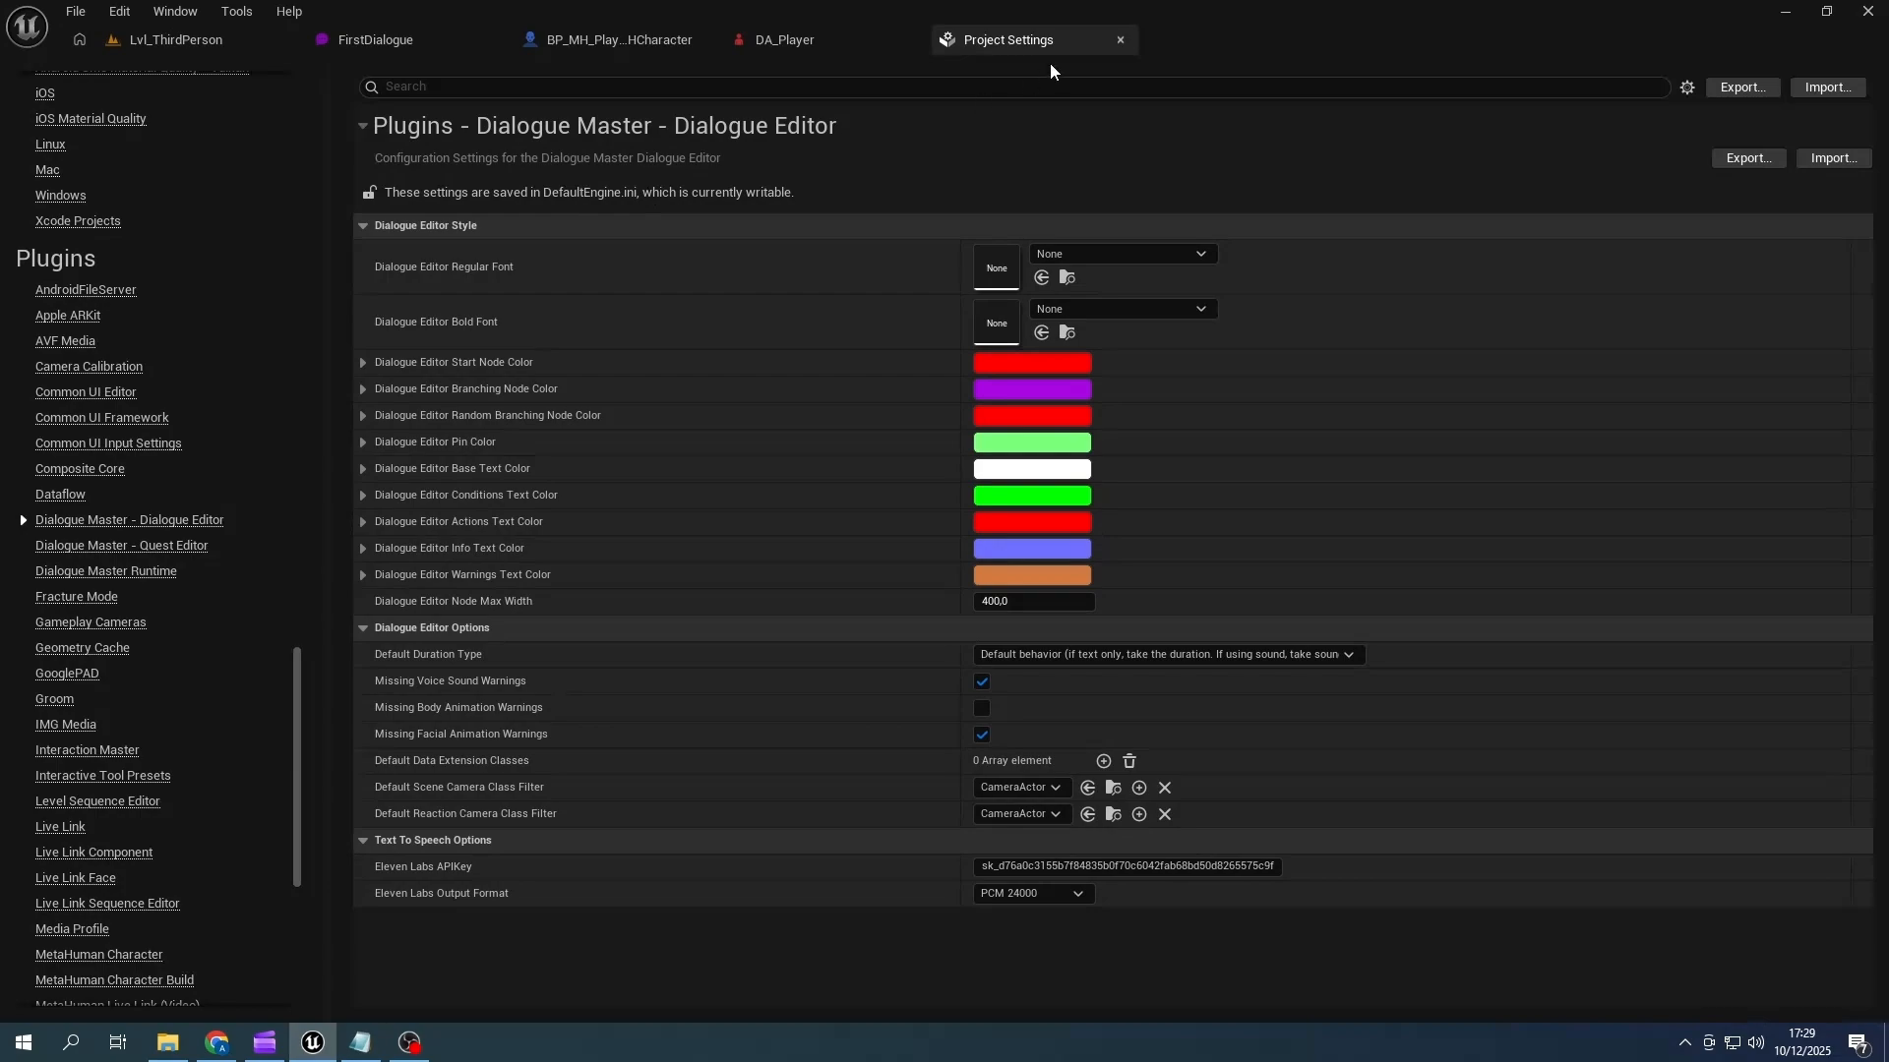
# - Restart the Unreal editor and reopen FirstDialogue to look at its ElevenLabs voice-generation option for selected nodes
pyautogui.click(219, 45)
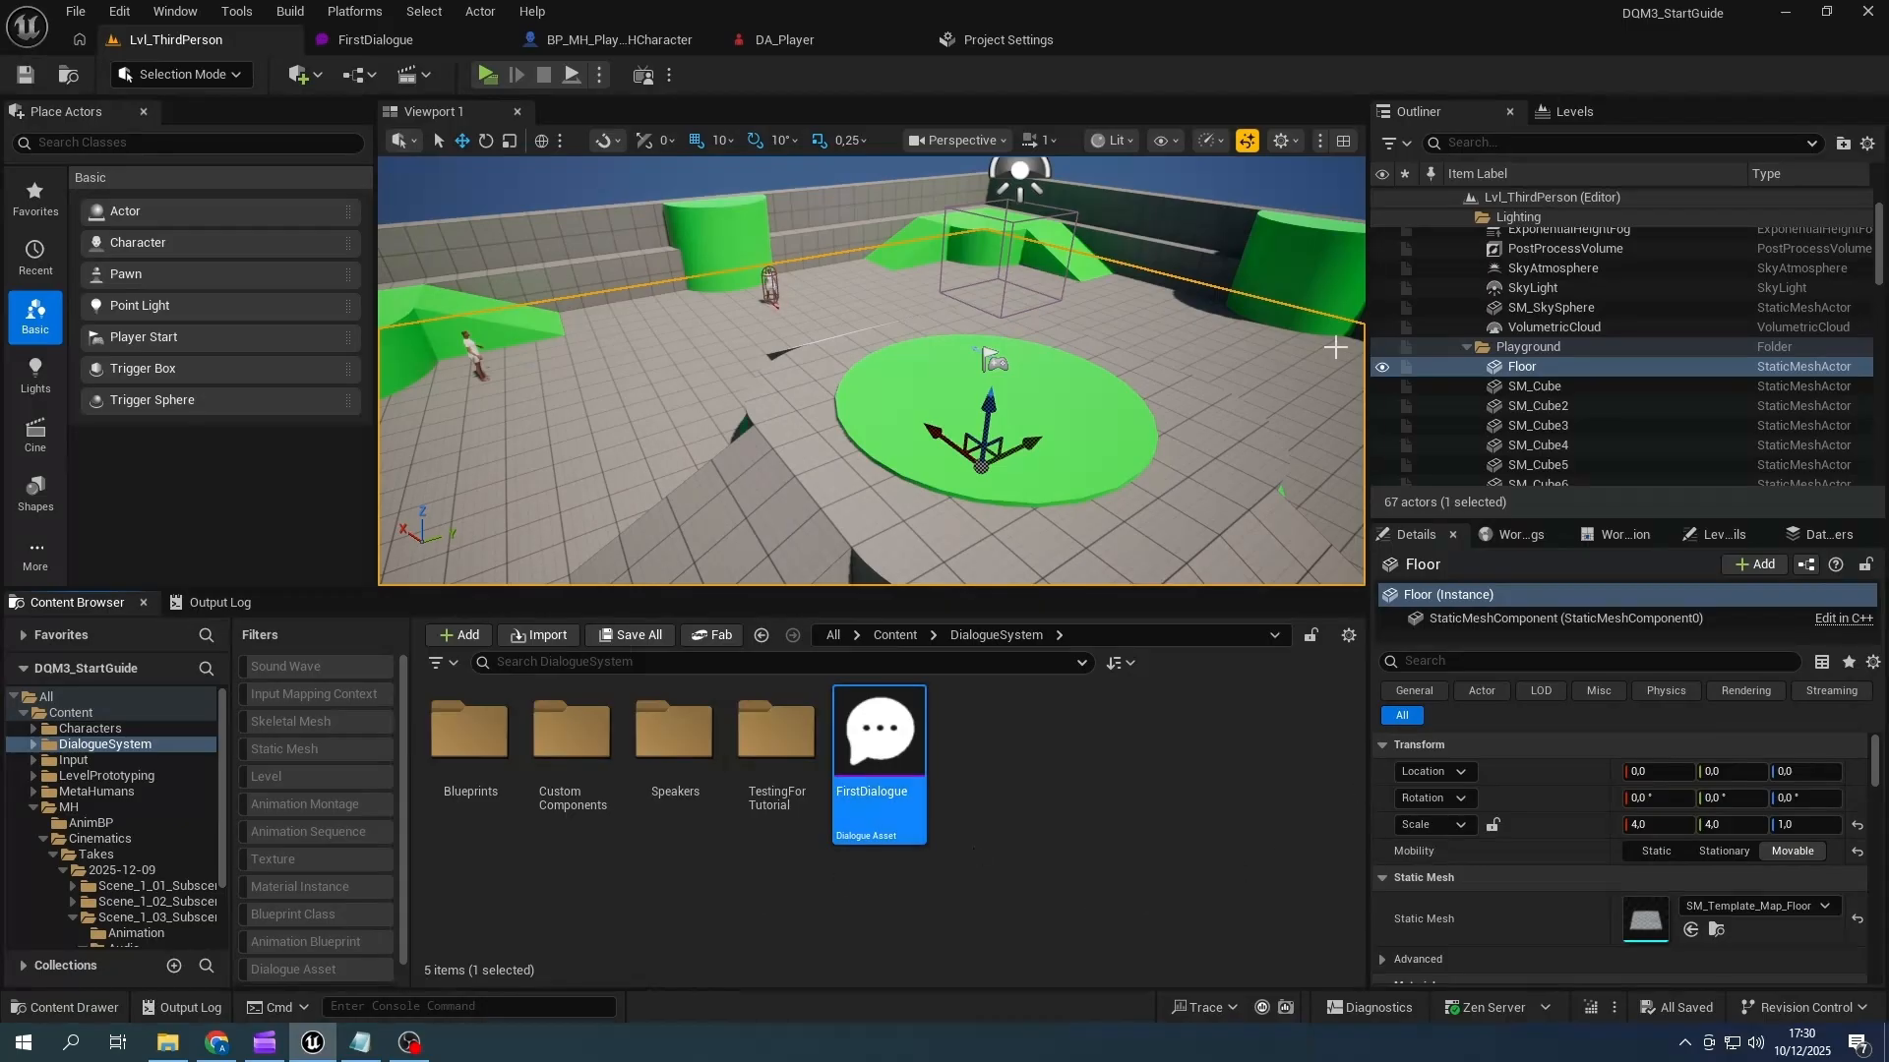
pyautogui.click(1872, 12)
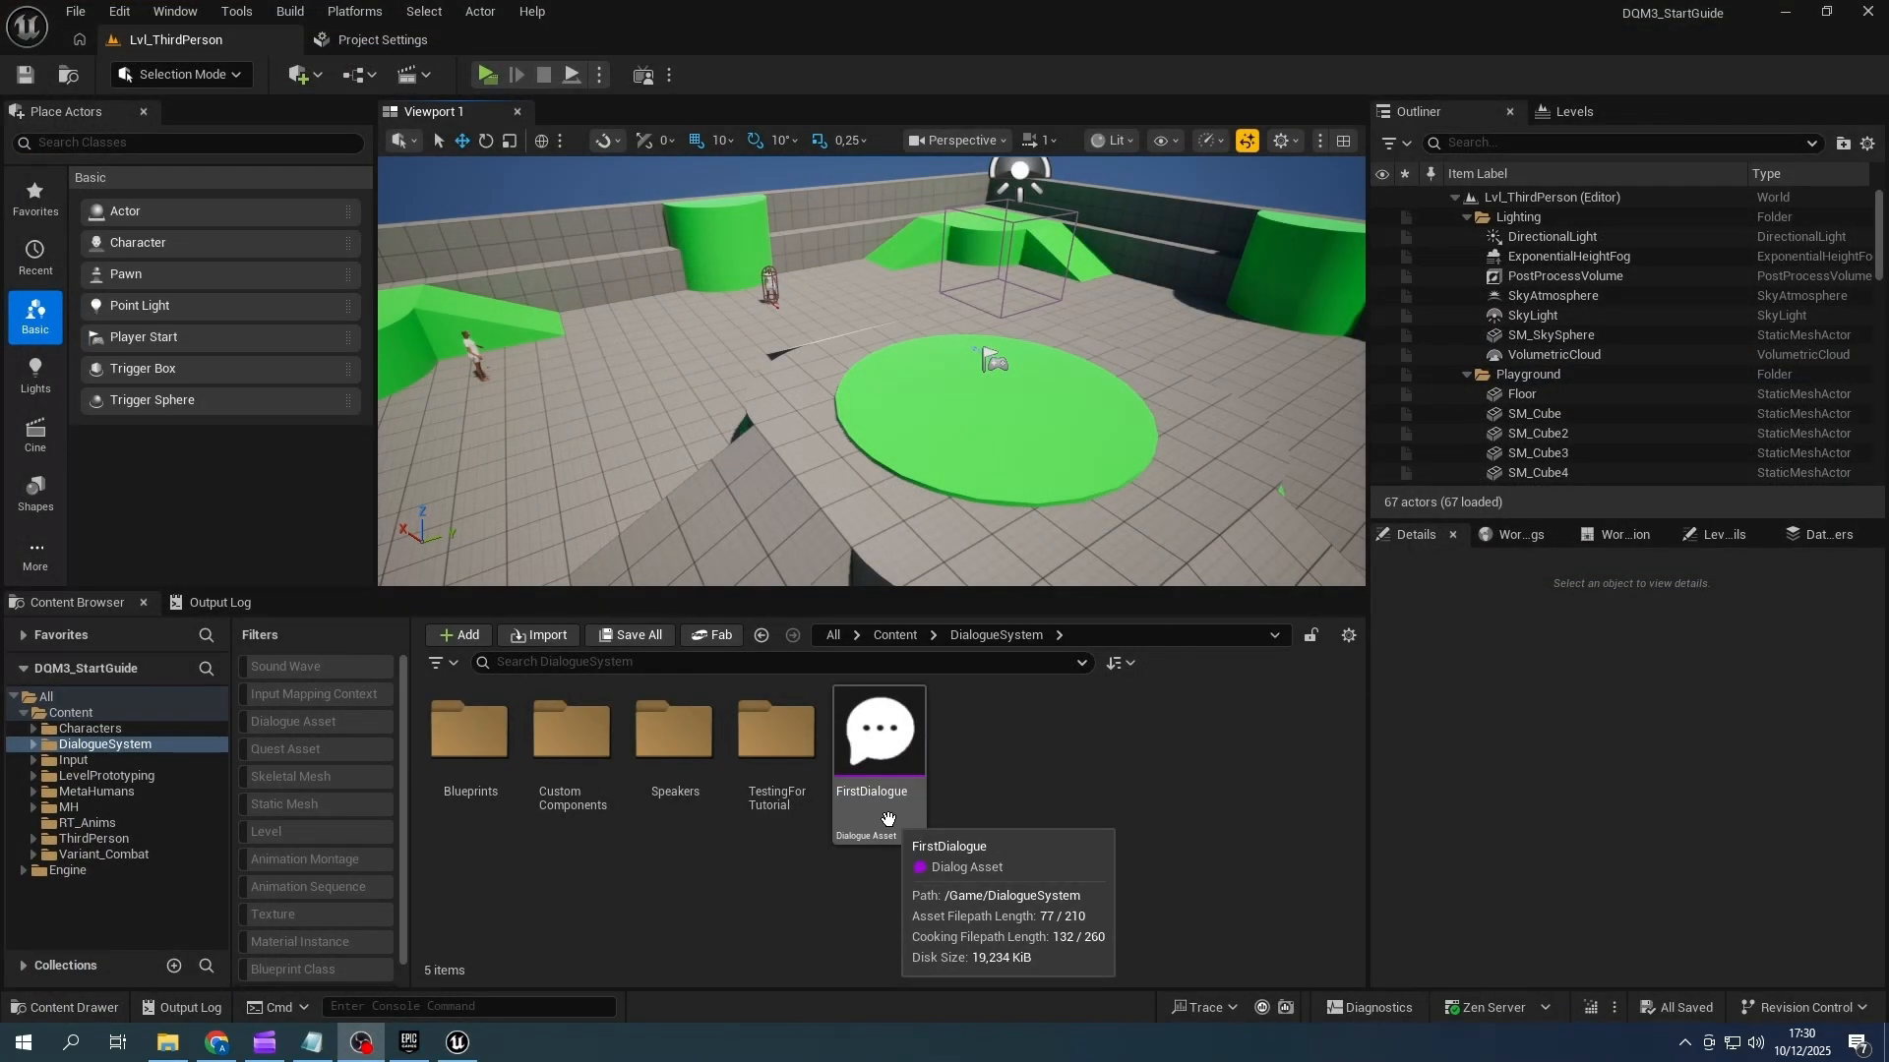
pyautogui.doubleClick(887, 819)
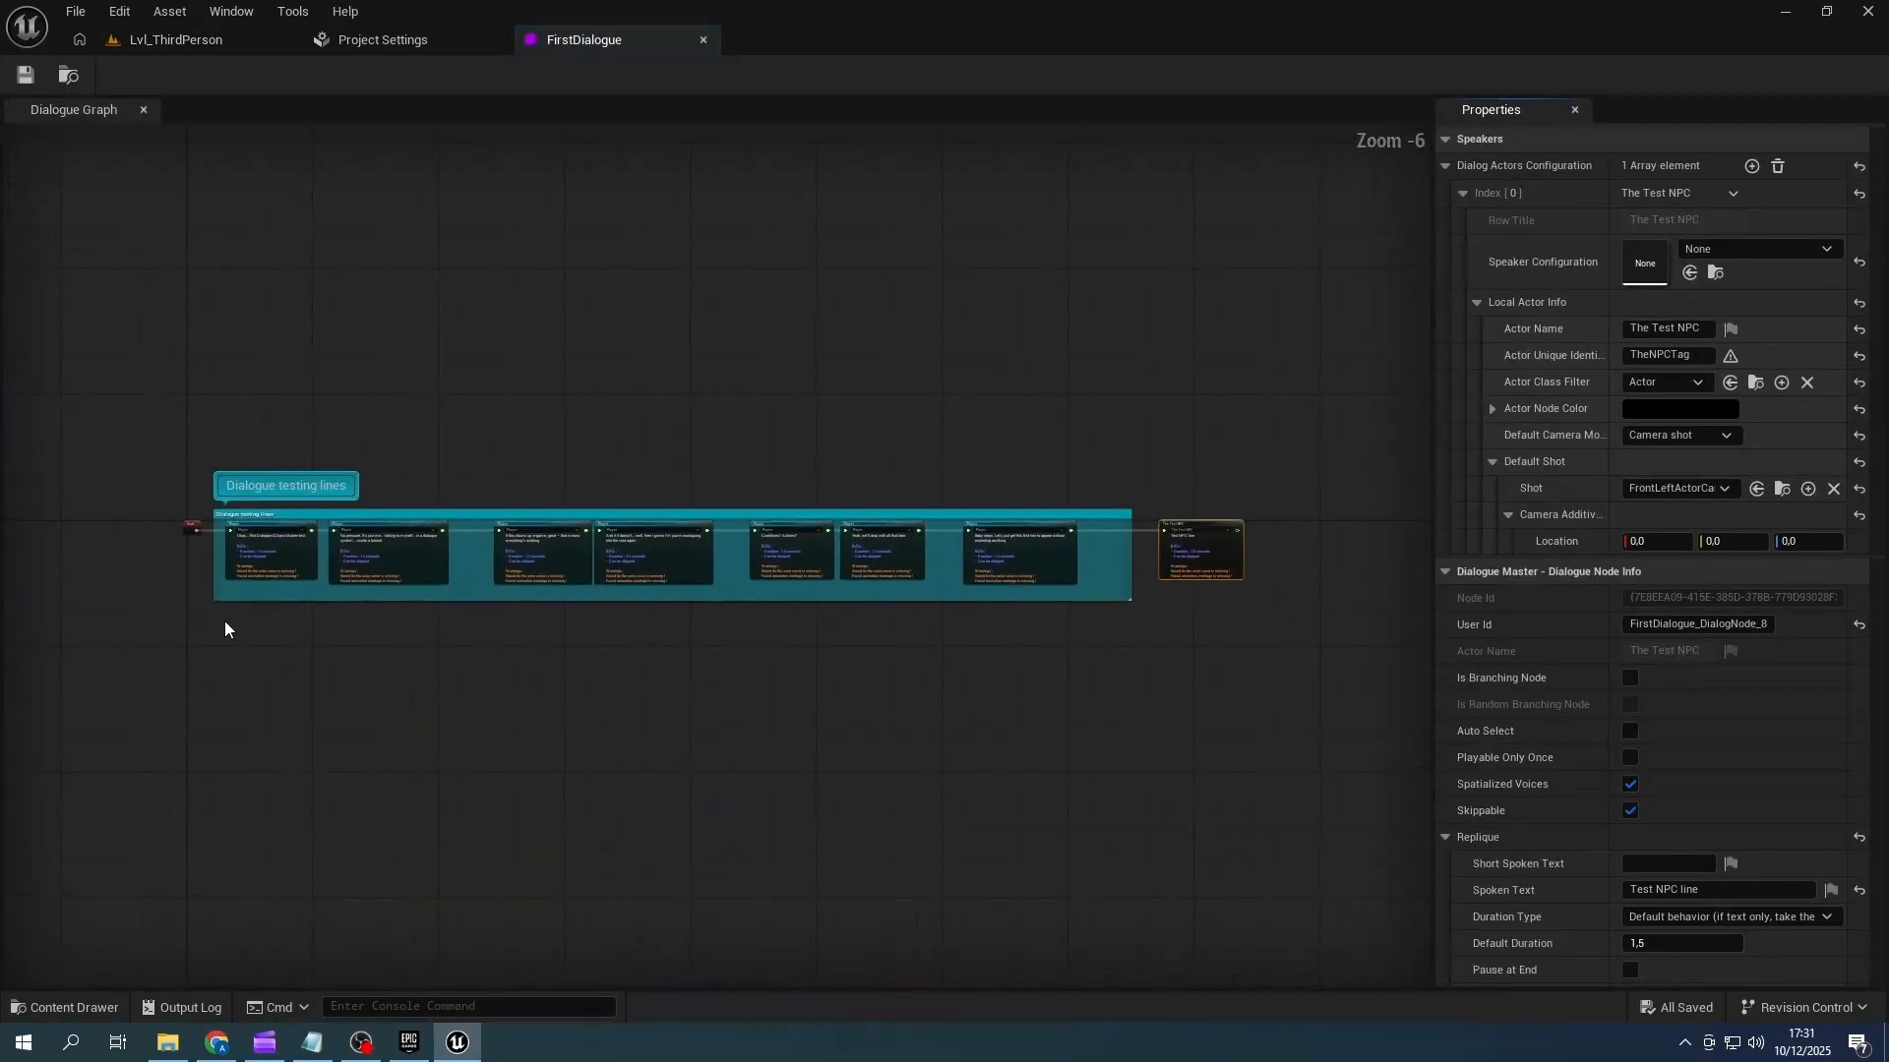
pyautogui.rightClick(480, 394)
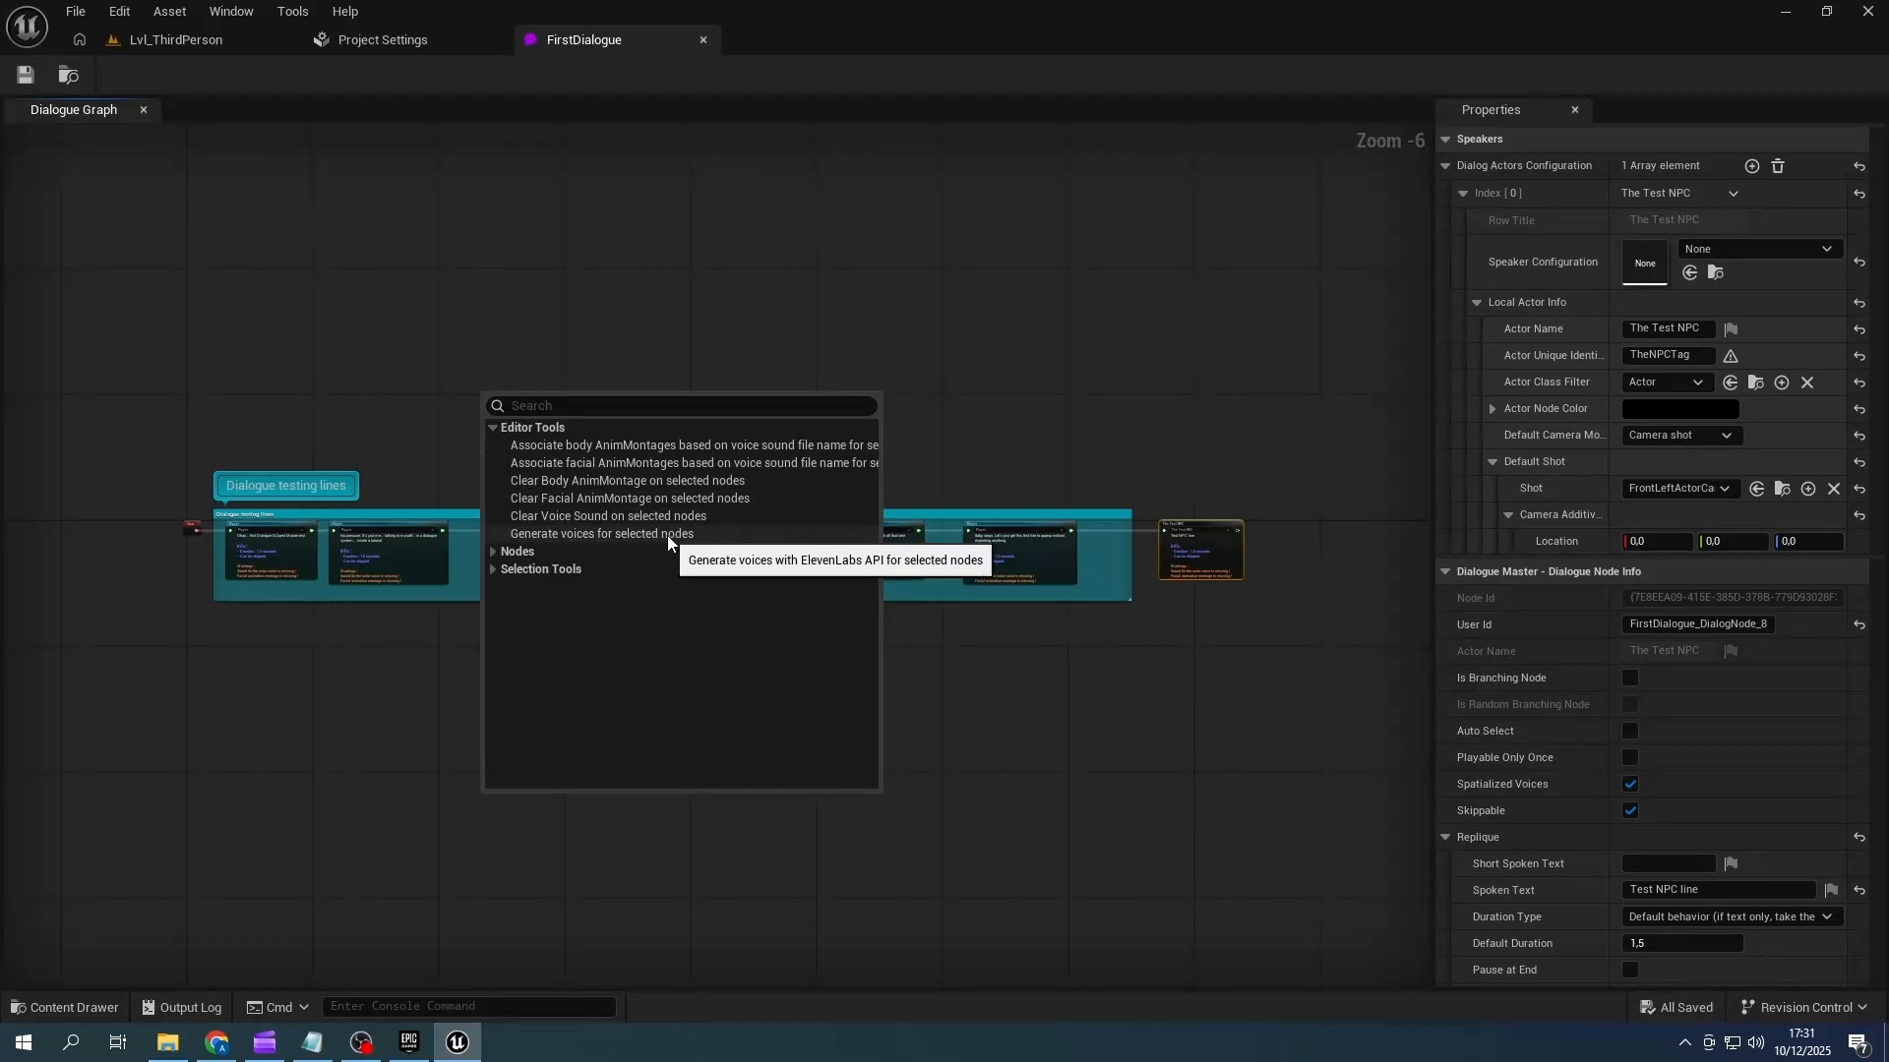
pyautogui.click(989, 445)
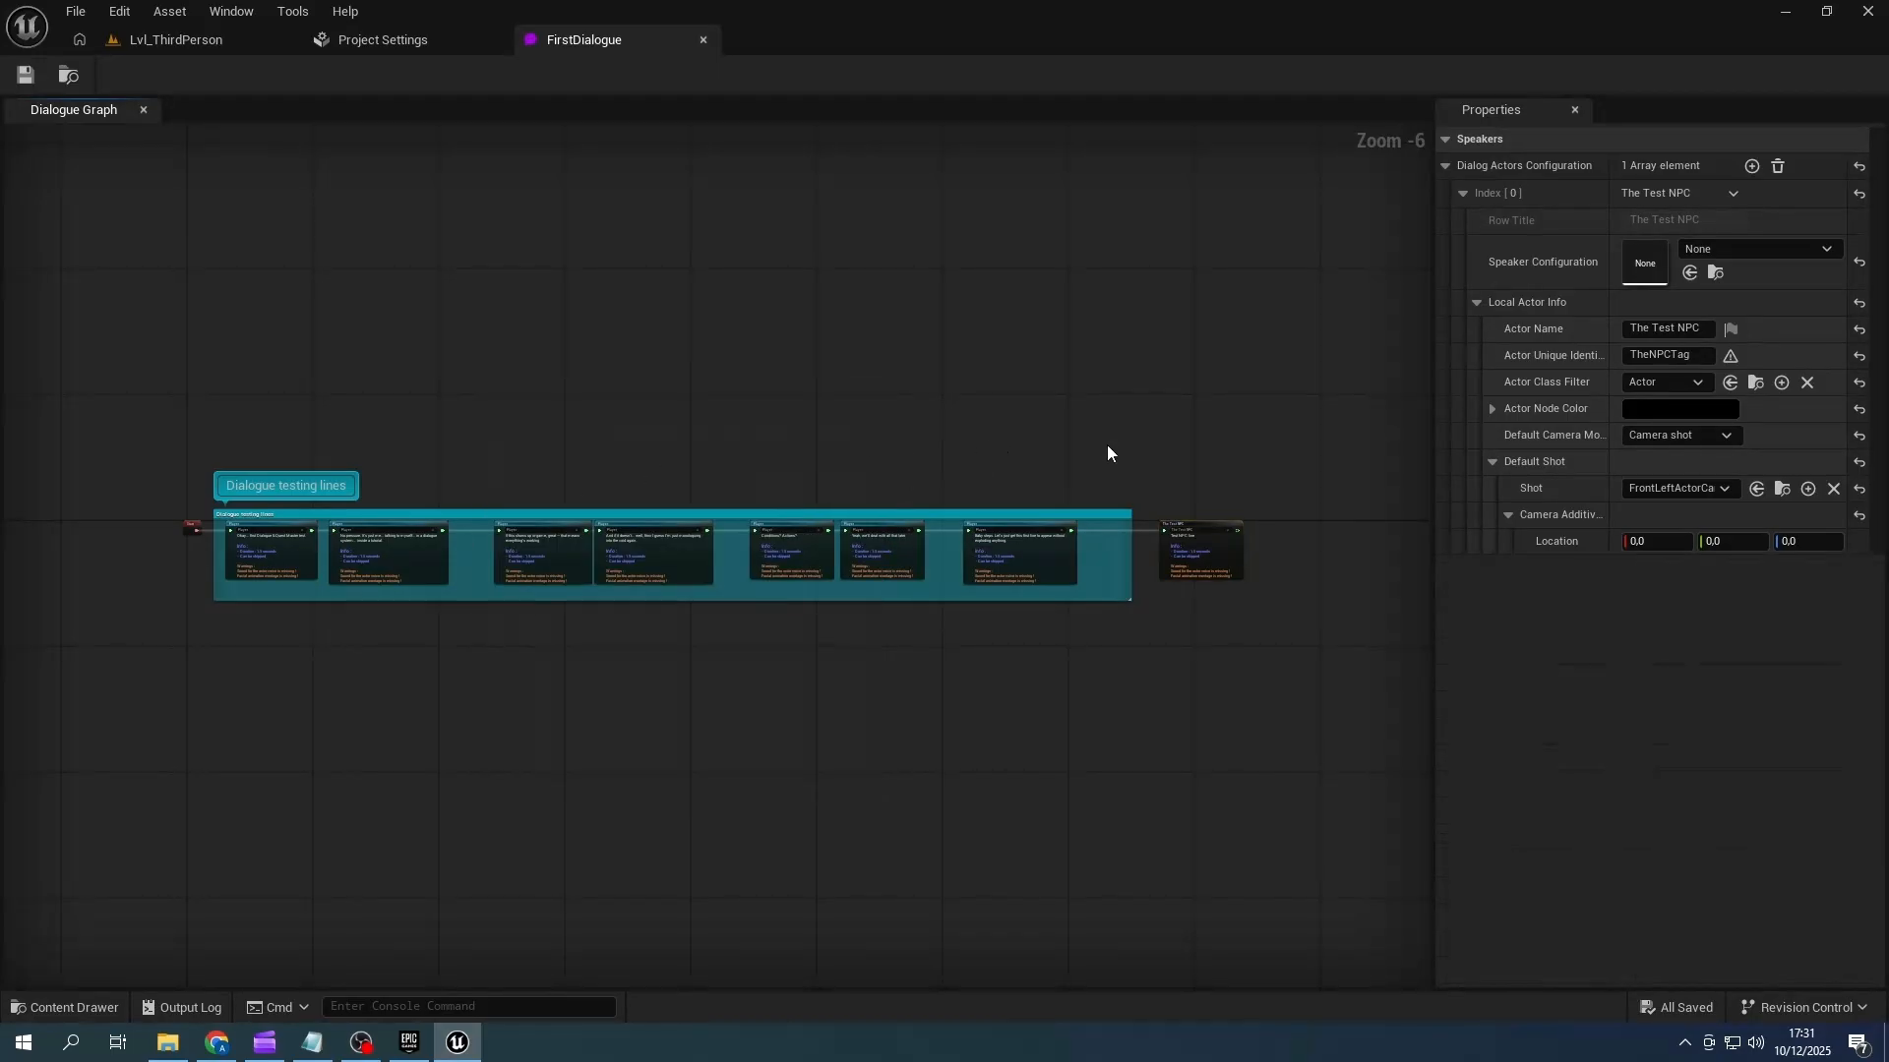
# - Open the player's DA_Player speaker configuration and expand its Eleven Labs Parameters to review the available models
pyautogui.scroll(-6, 1556, 335)
pyautogui.scroll(-5, 1558, 341)
pyautogui.doubleClick(1644, 317)
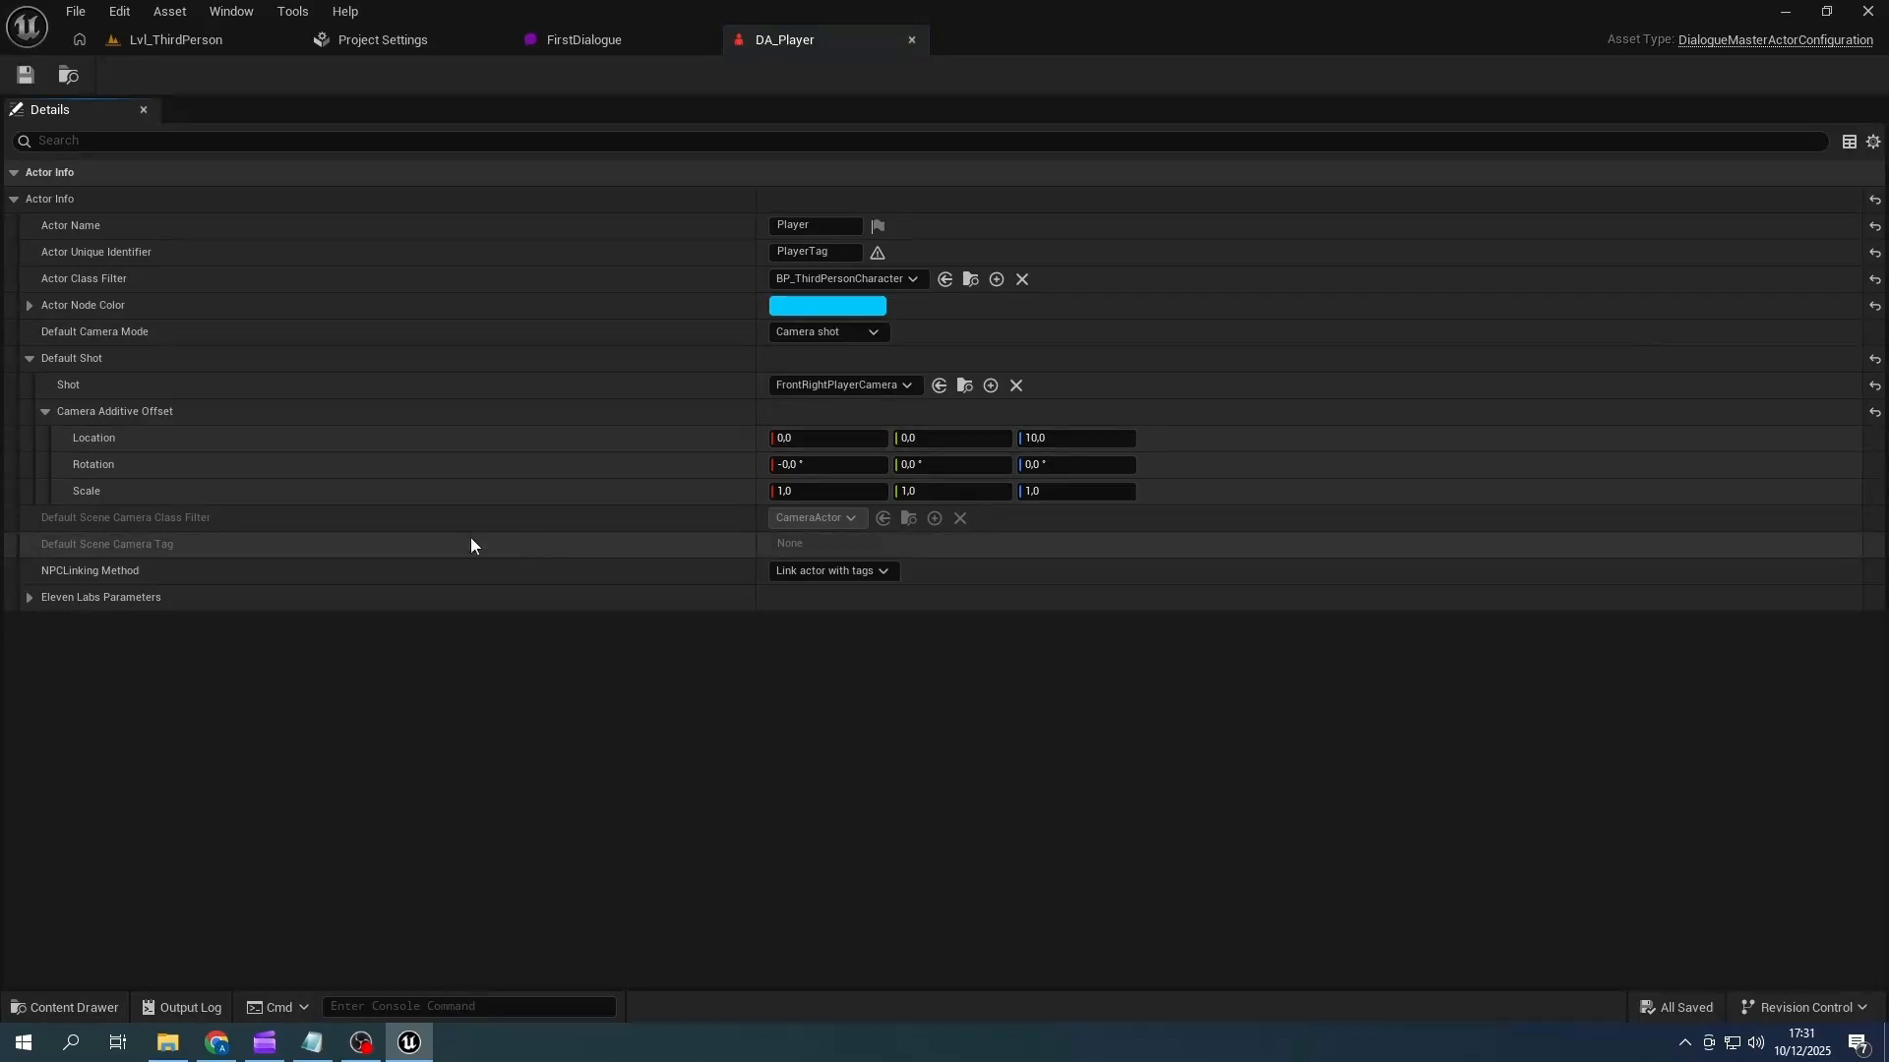
pyautogui.click(30, 597)
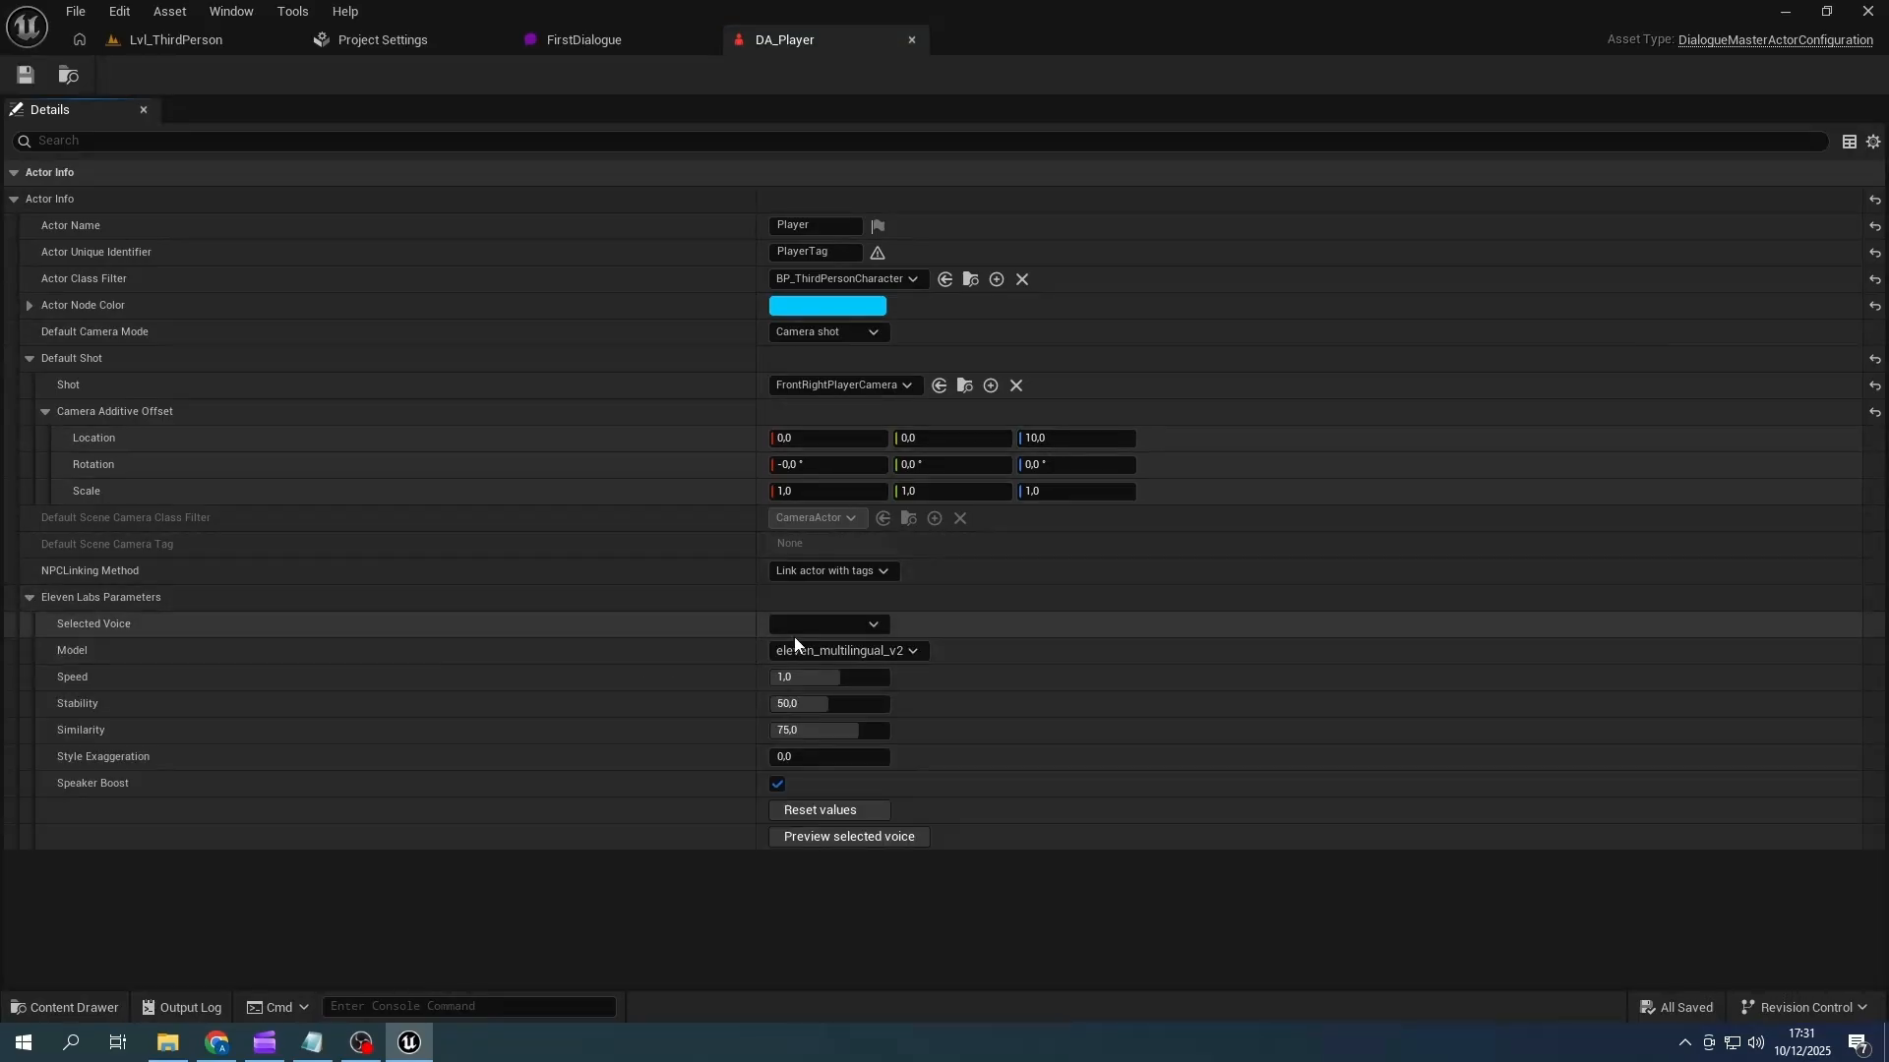
pyautogui.click(912, 650)
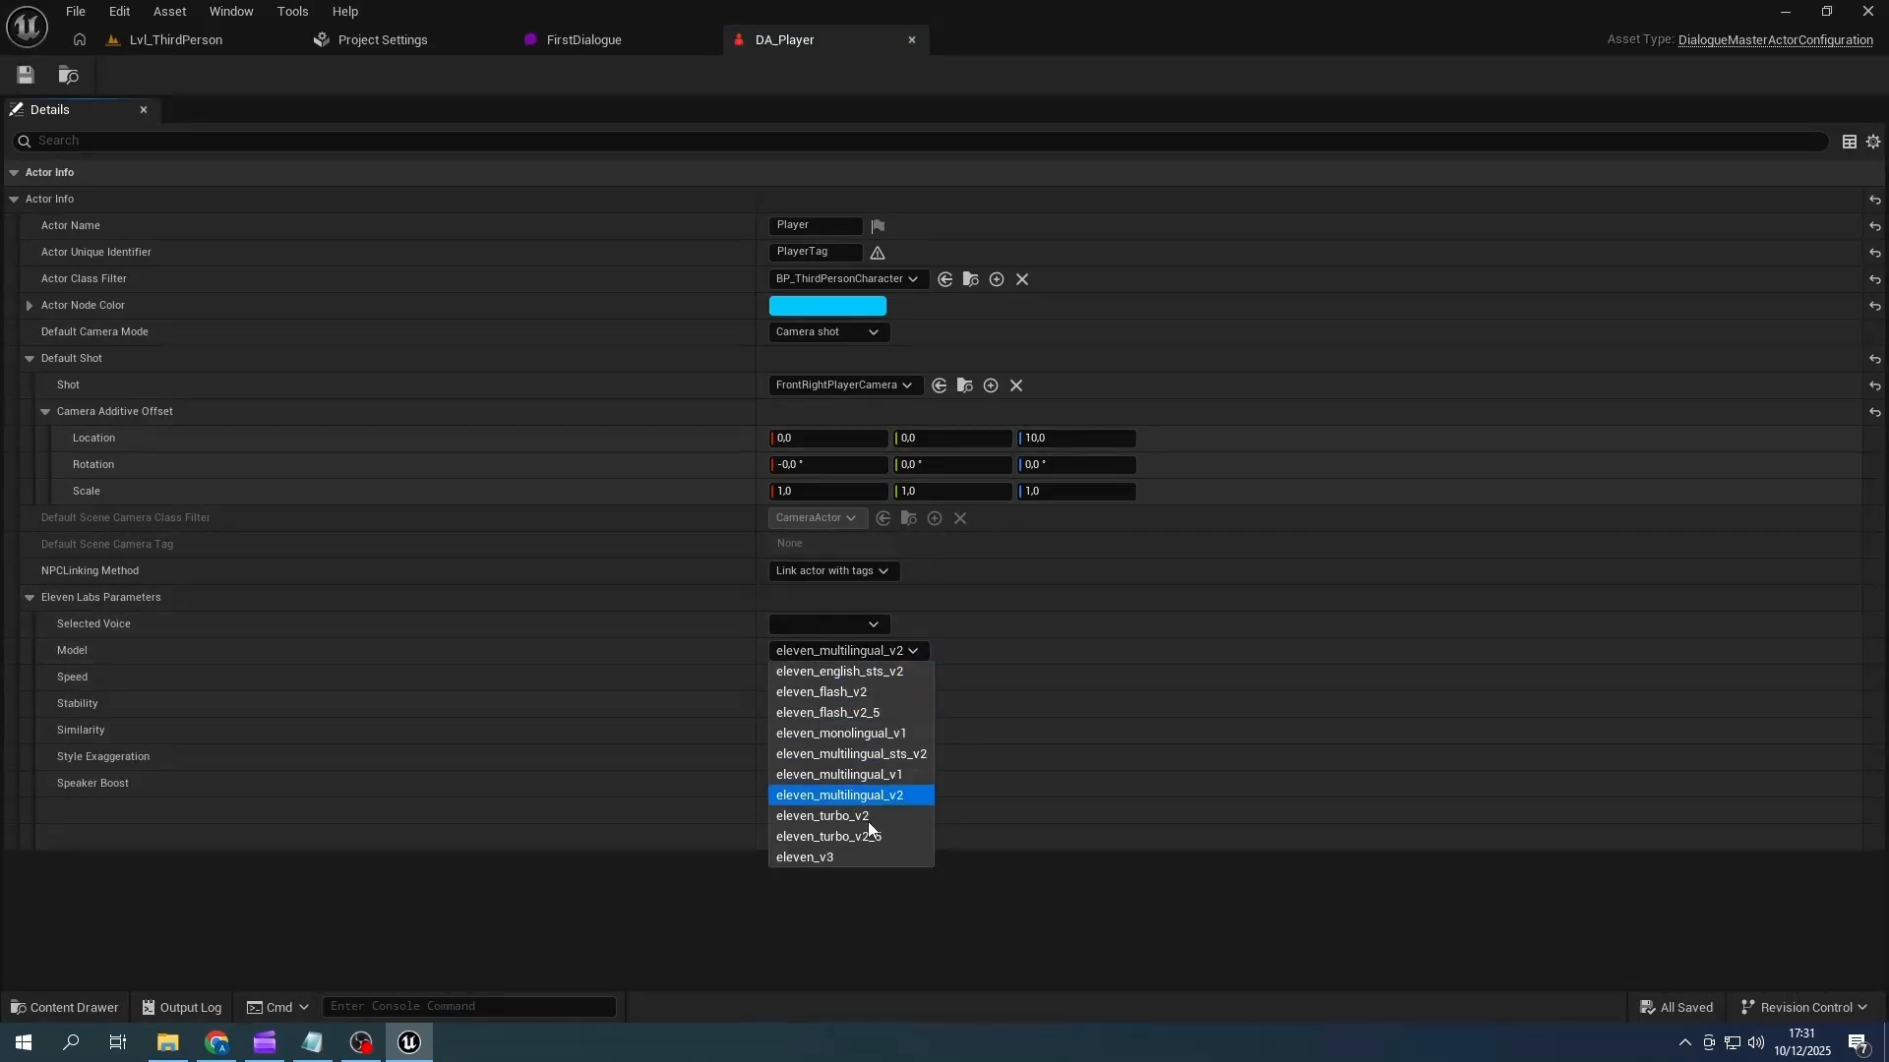
pyautogui.click(984, 881)
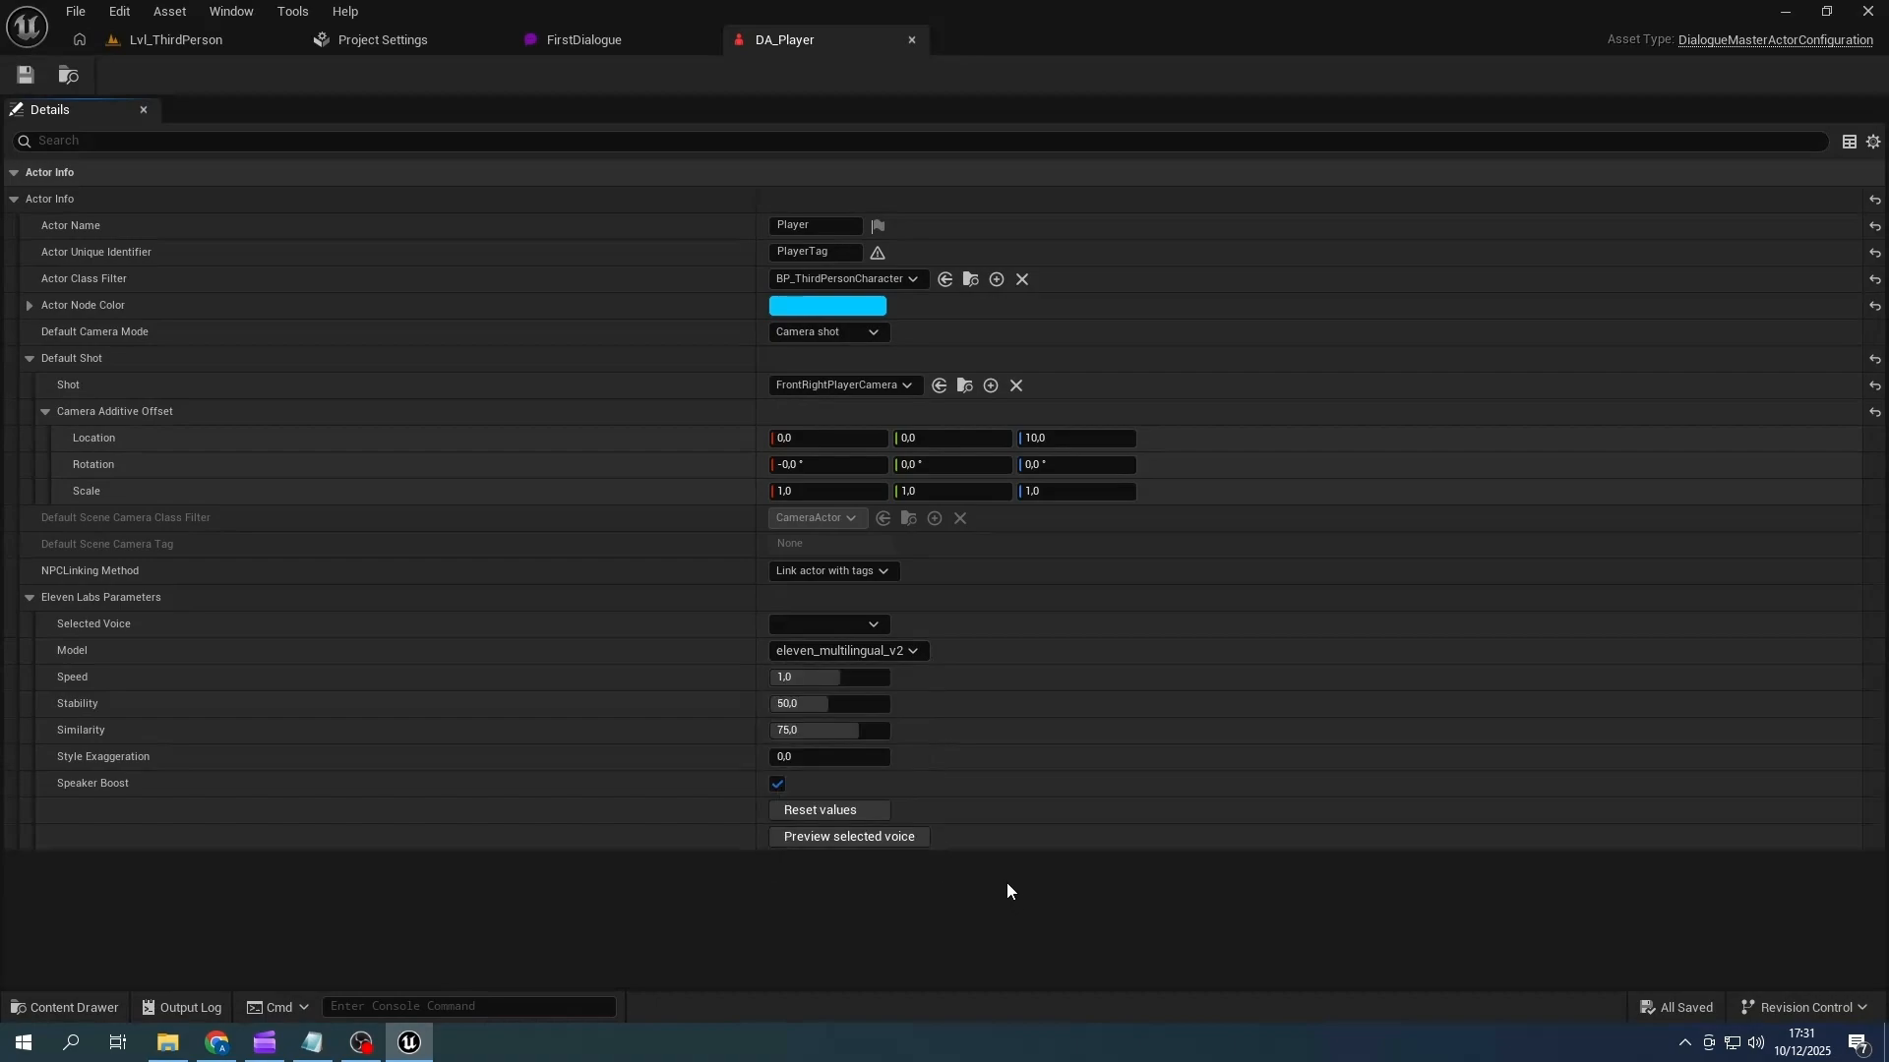
# - Try the George voice for DA_Player, switch the Selected Voice to Eric, and preview it
pyautogui.click(870, 626)
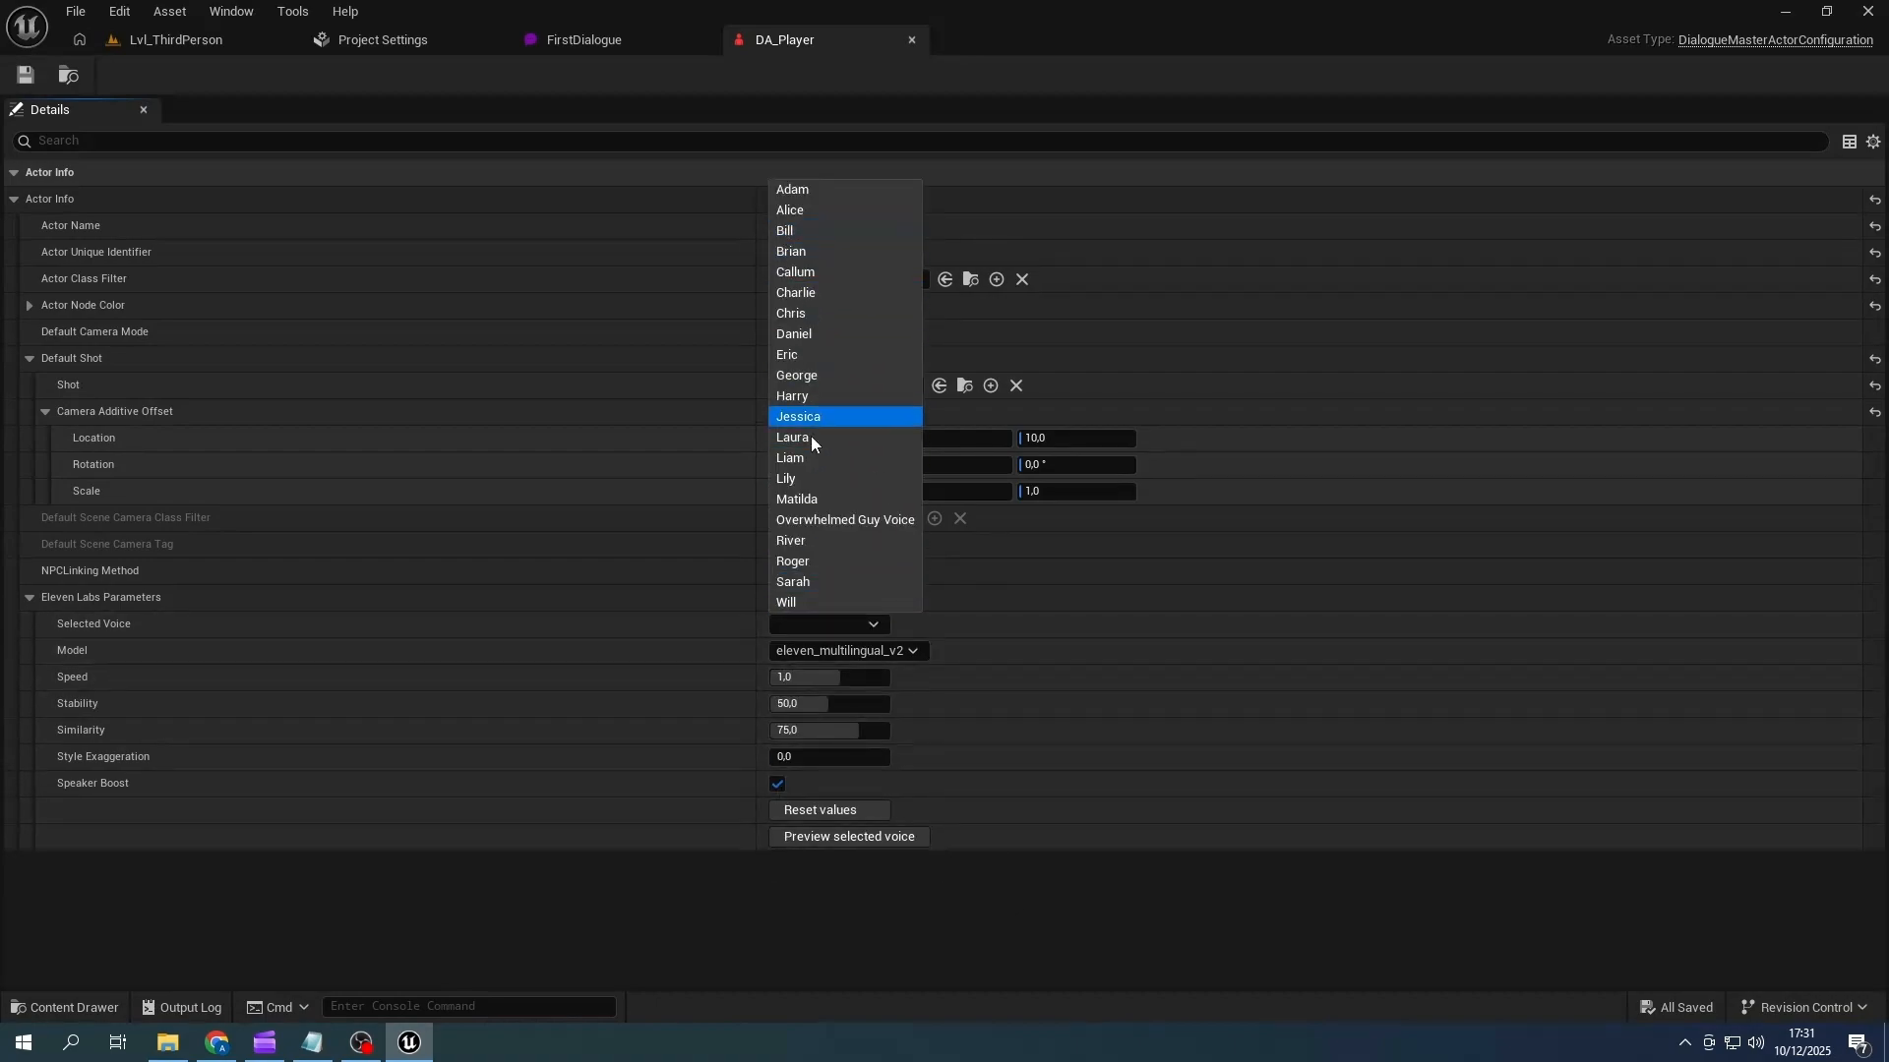
pyautogui.click(817, 375)
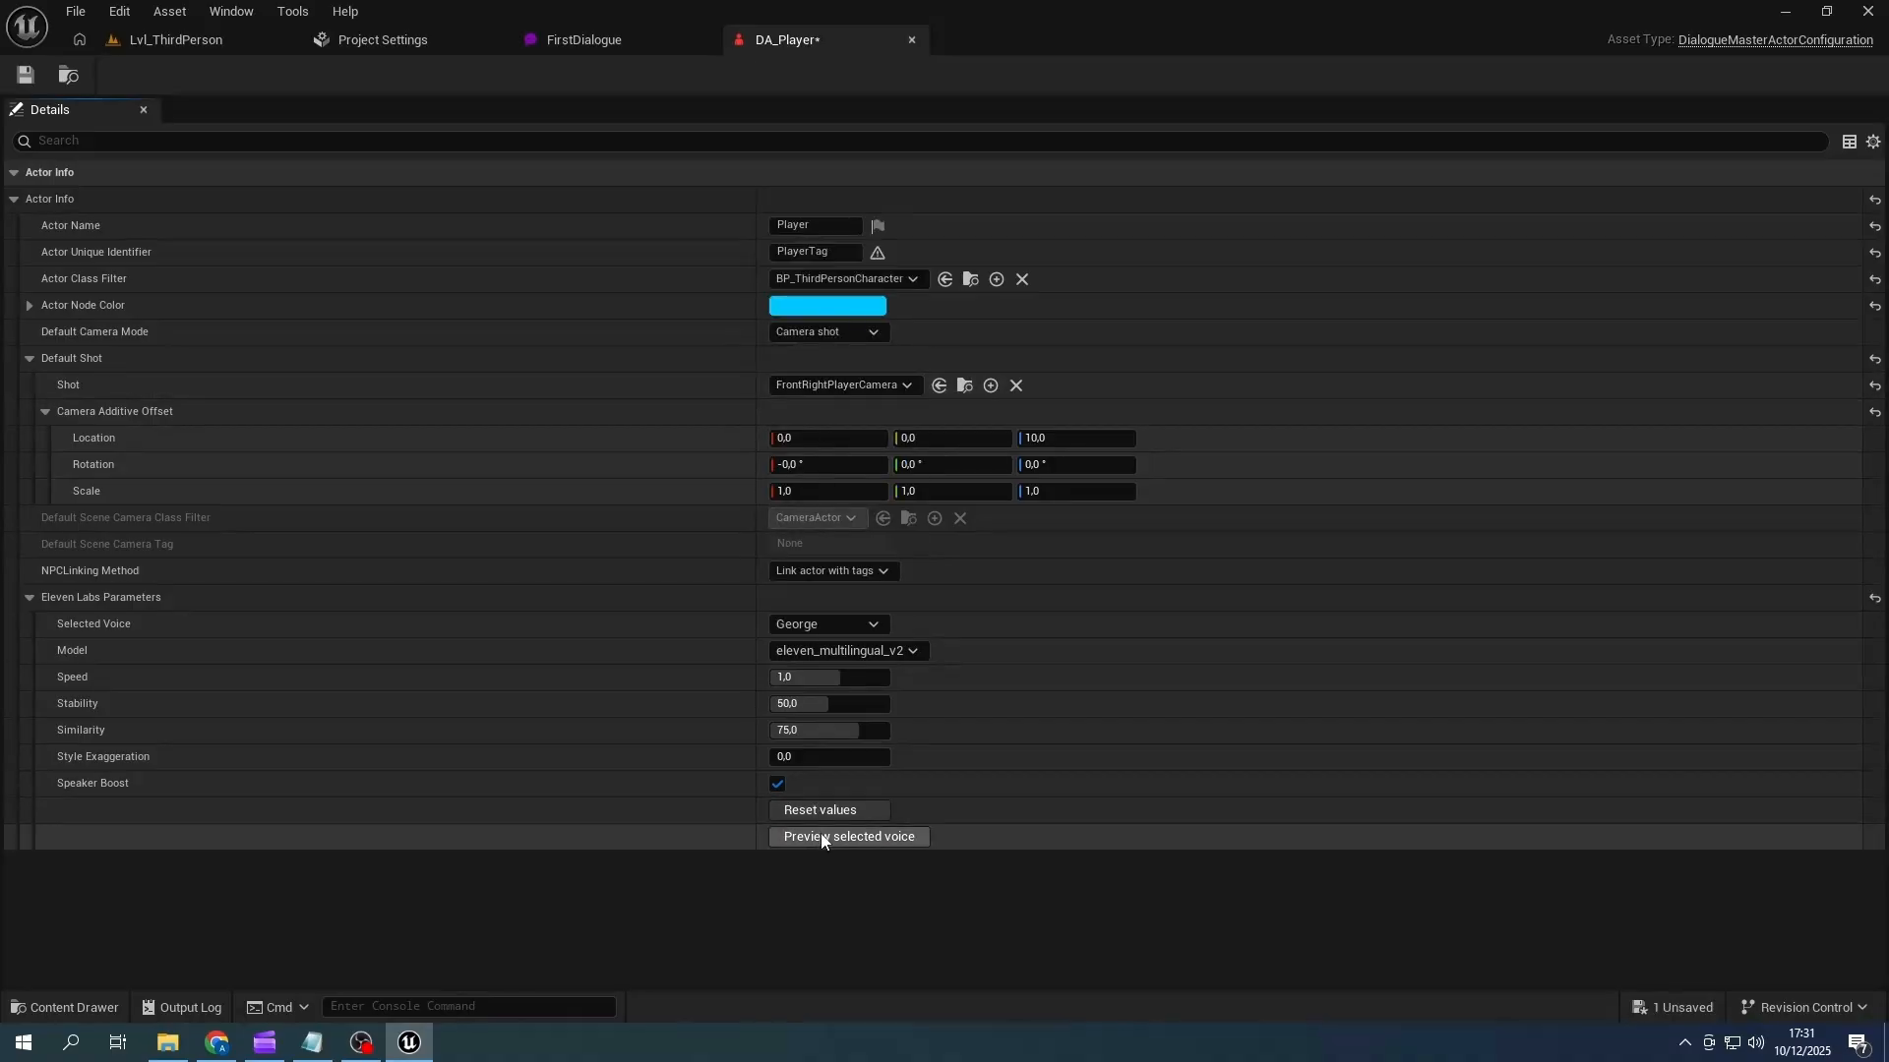
pyautogui.click(876, 626)
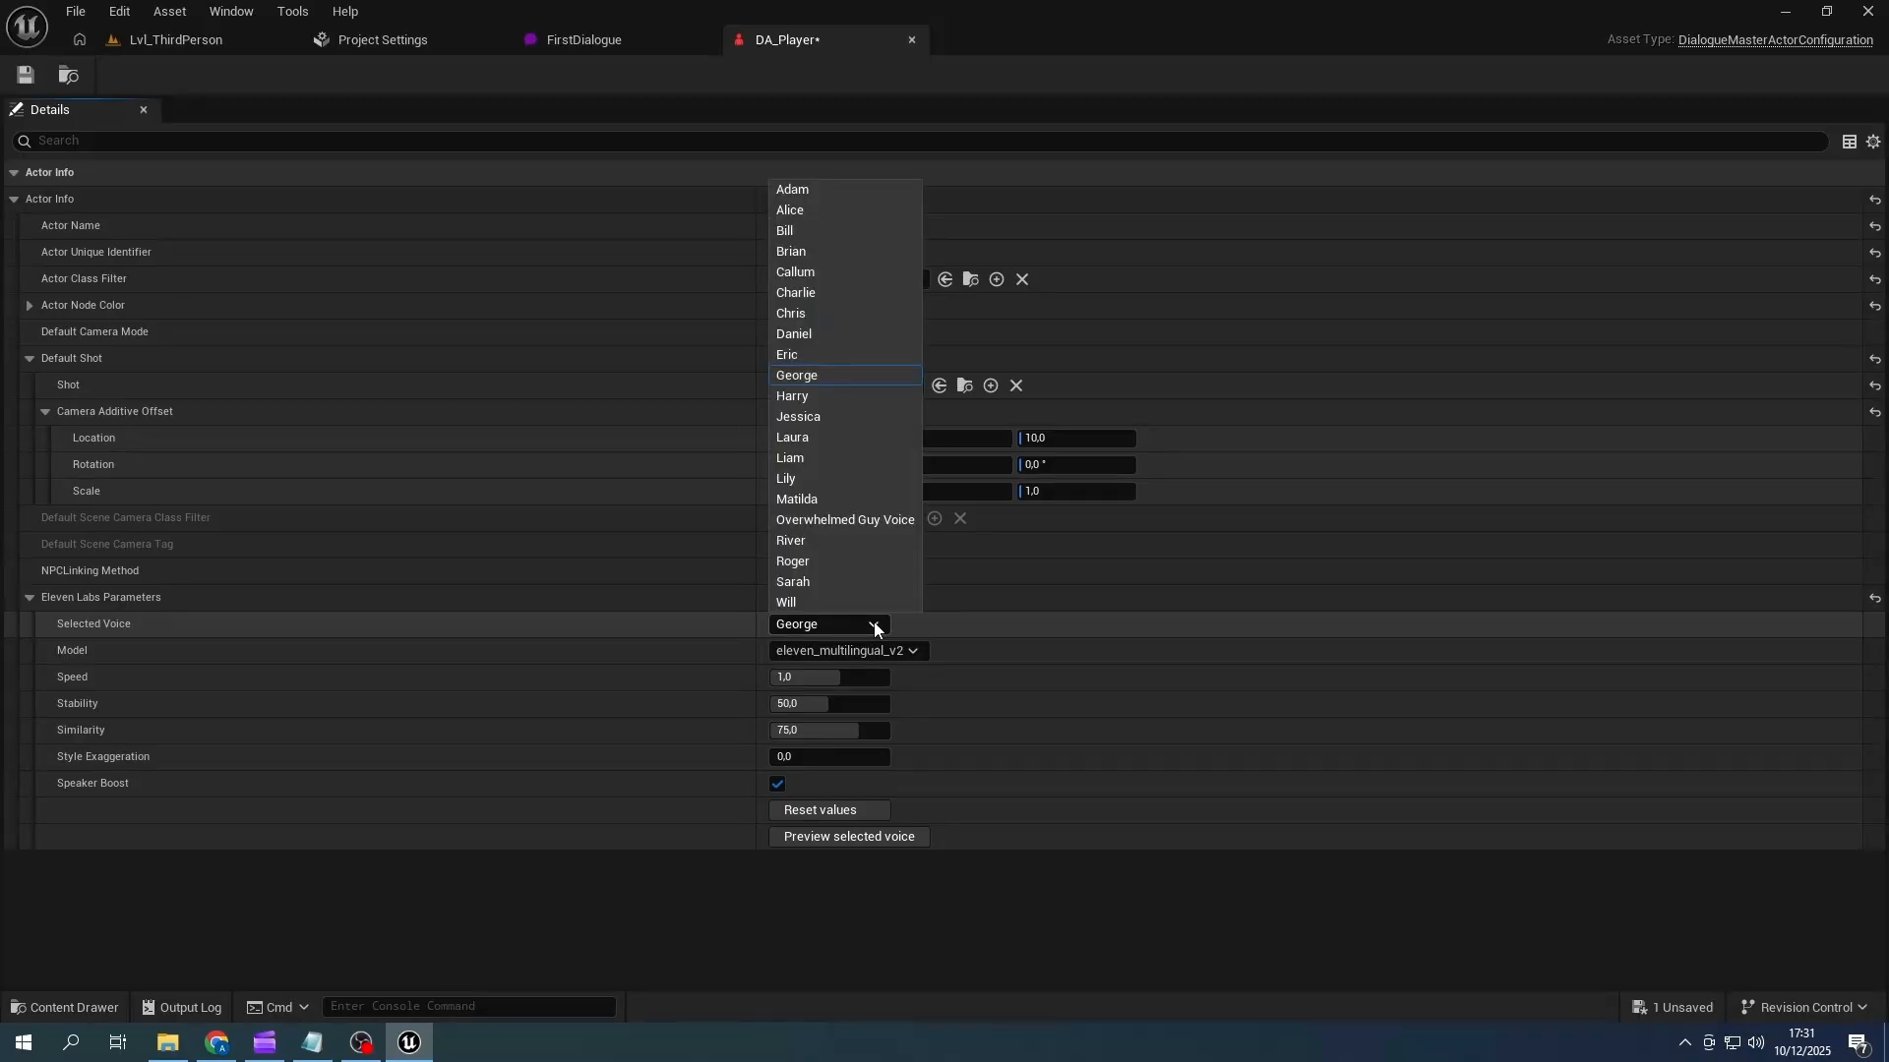
pyautogui.click(801, 357)
pyautogui.click(842, 836)
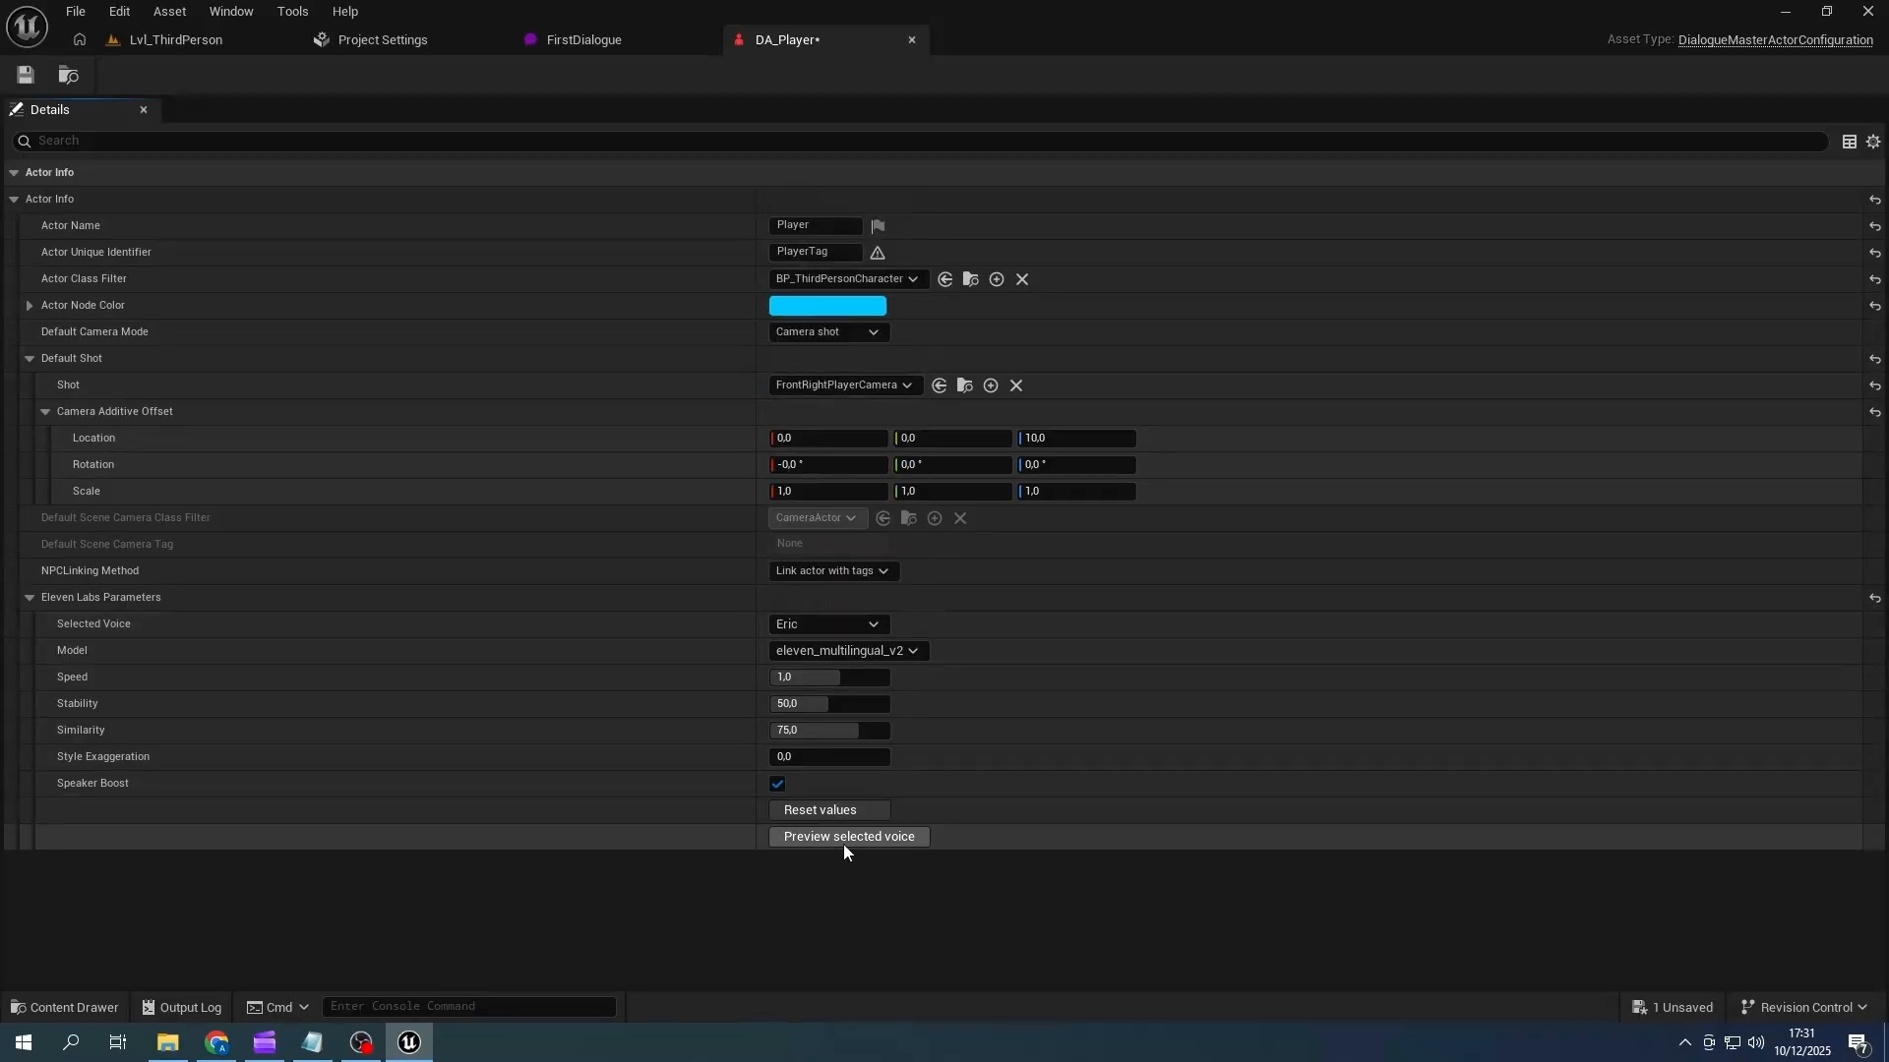
# - Set DA_Player's Selected Voice to Brian and save the speaker configuration
pyautogui.click(873, 624)
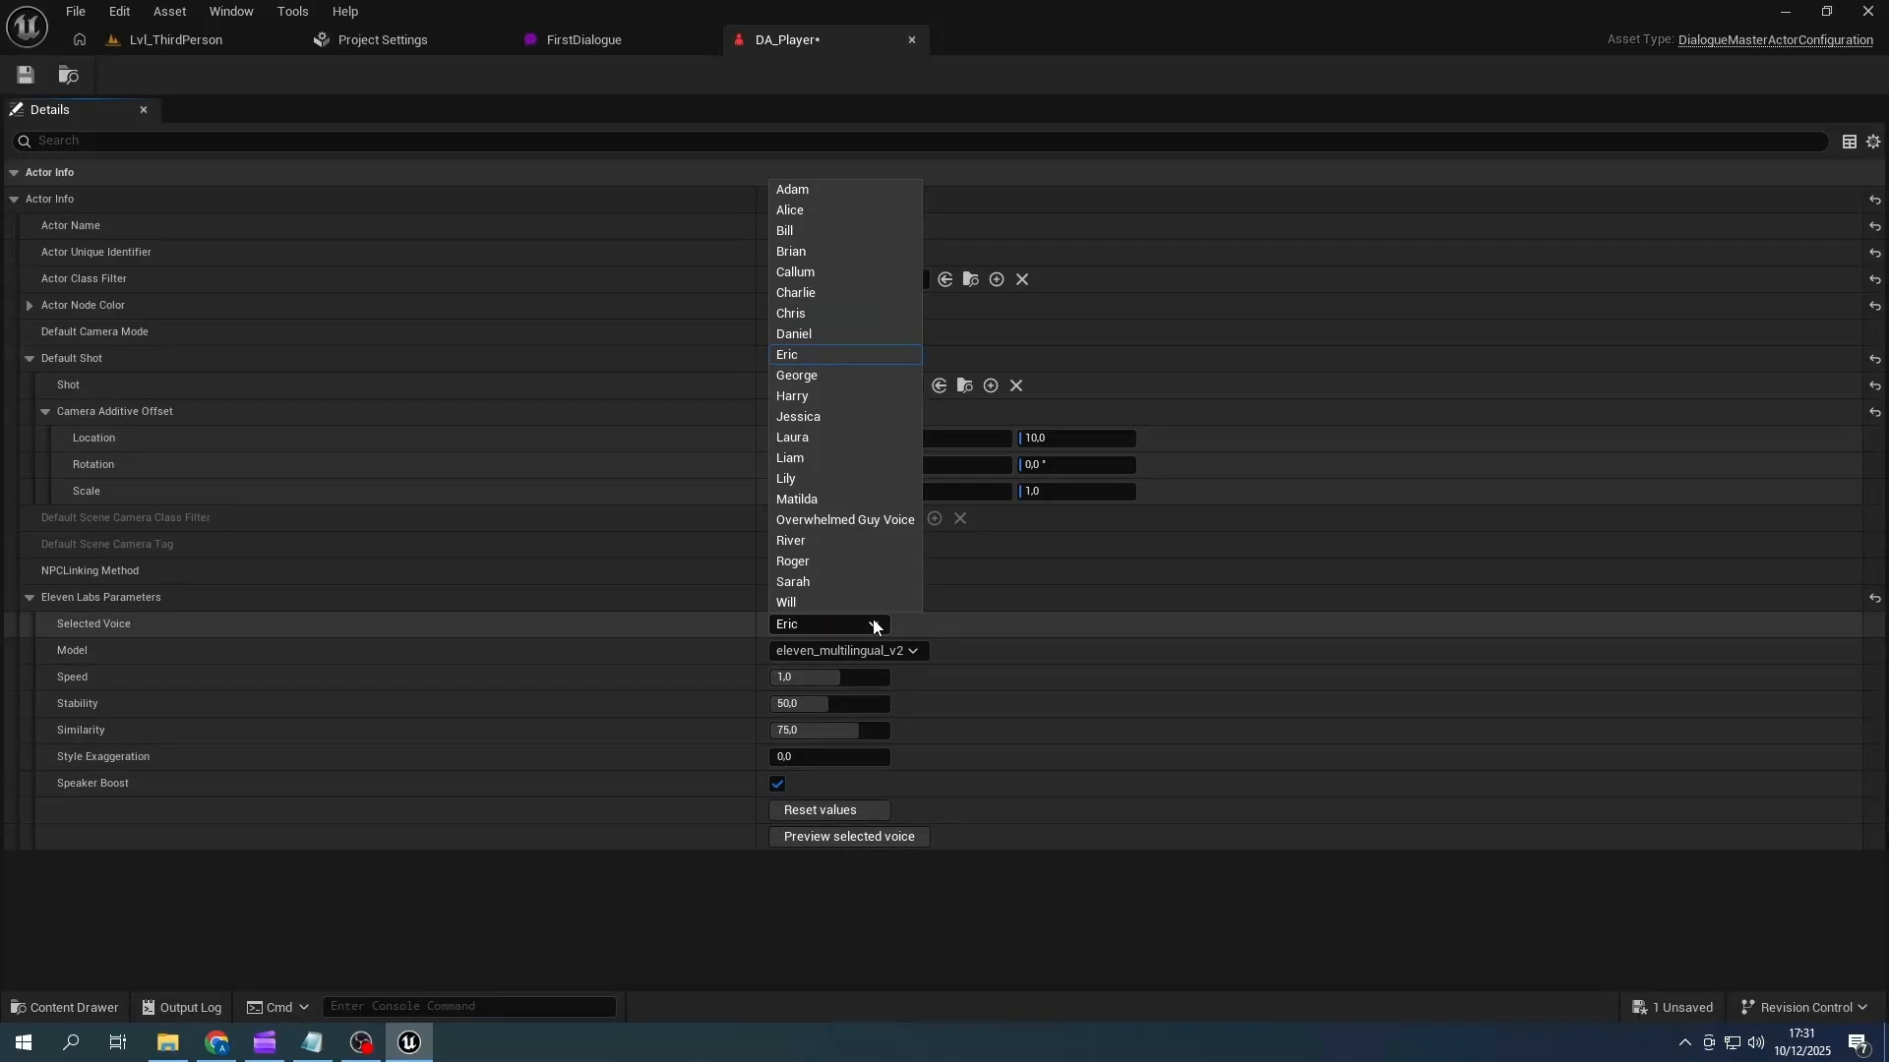
pyautogui.click(793, 257)
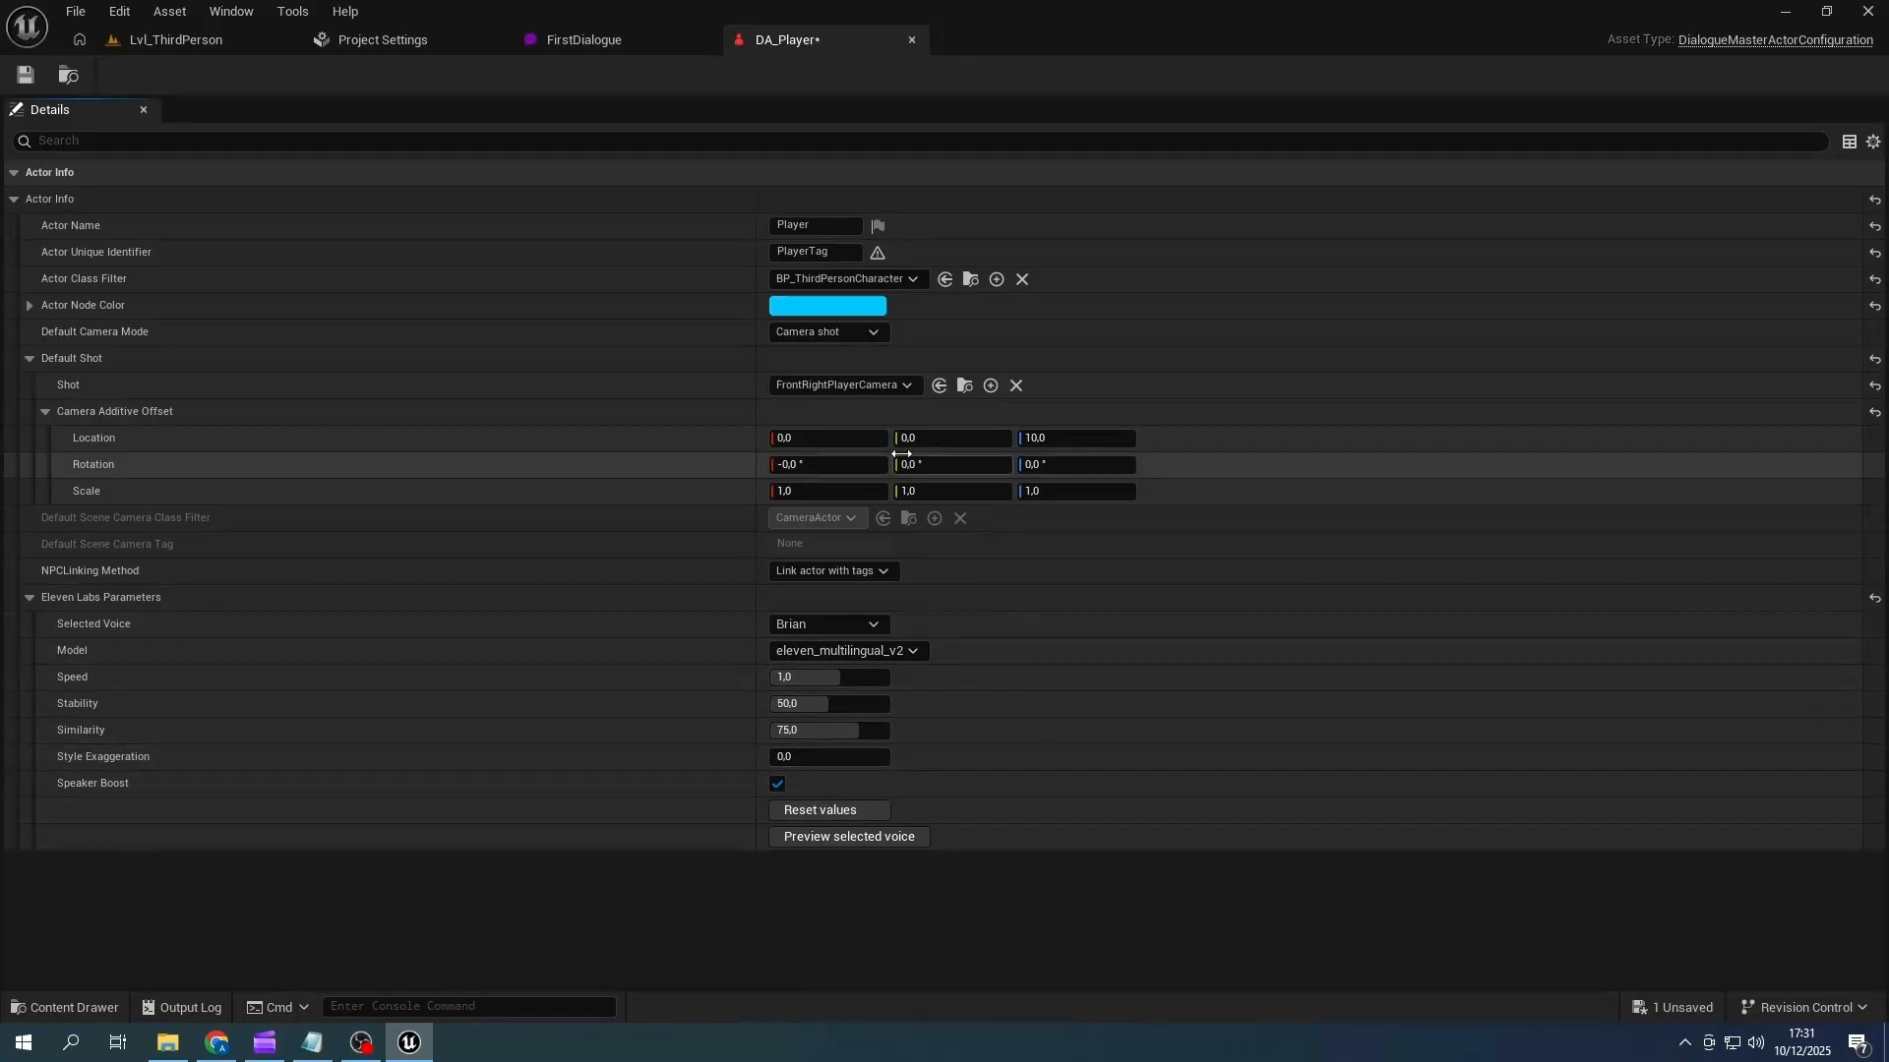
pyautogui.click(30, 75)
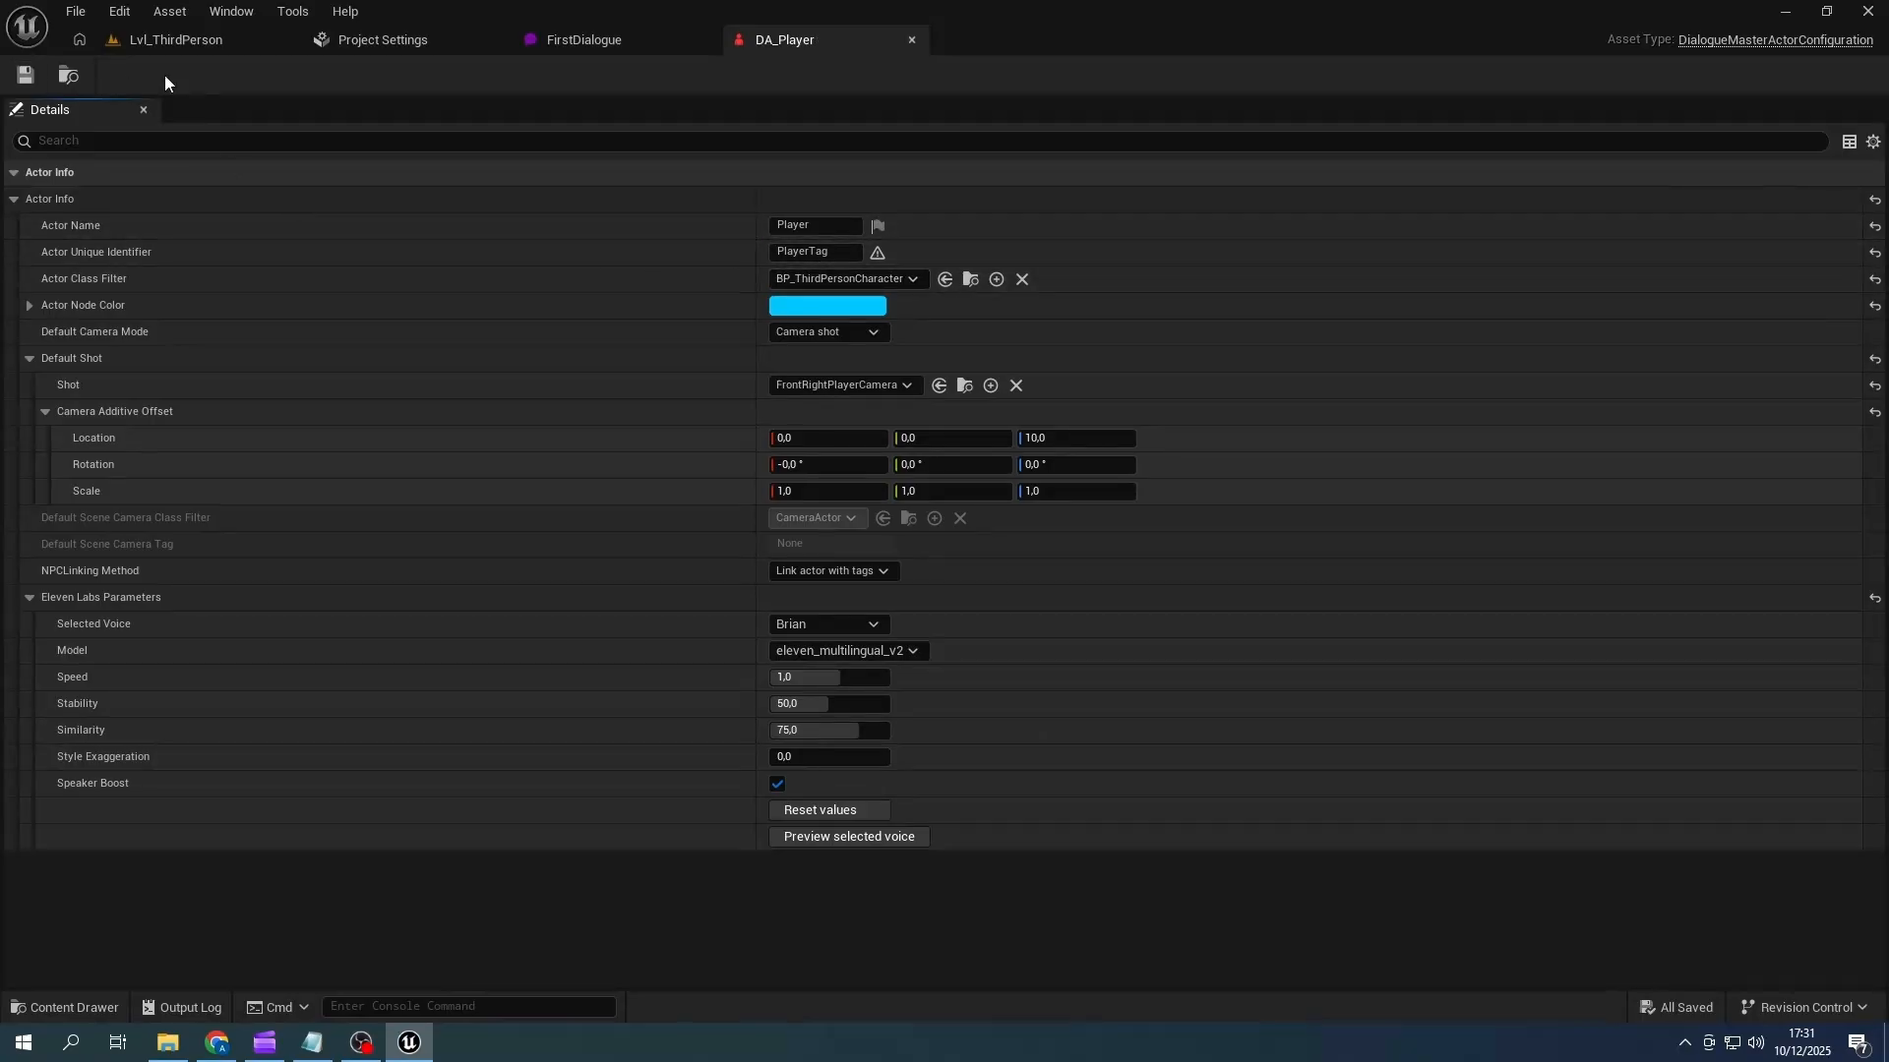
# - In FirstDialogue, set the NPC speaker's Eleven Labs Selected Voice to Jessica and preview it
pyautogui.click(590, 42)
pyautogui.scroll(4, 1574, 400)
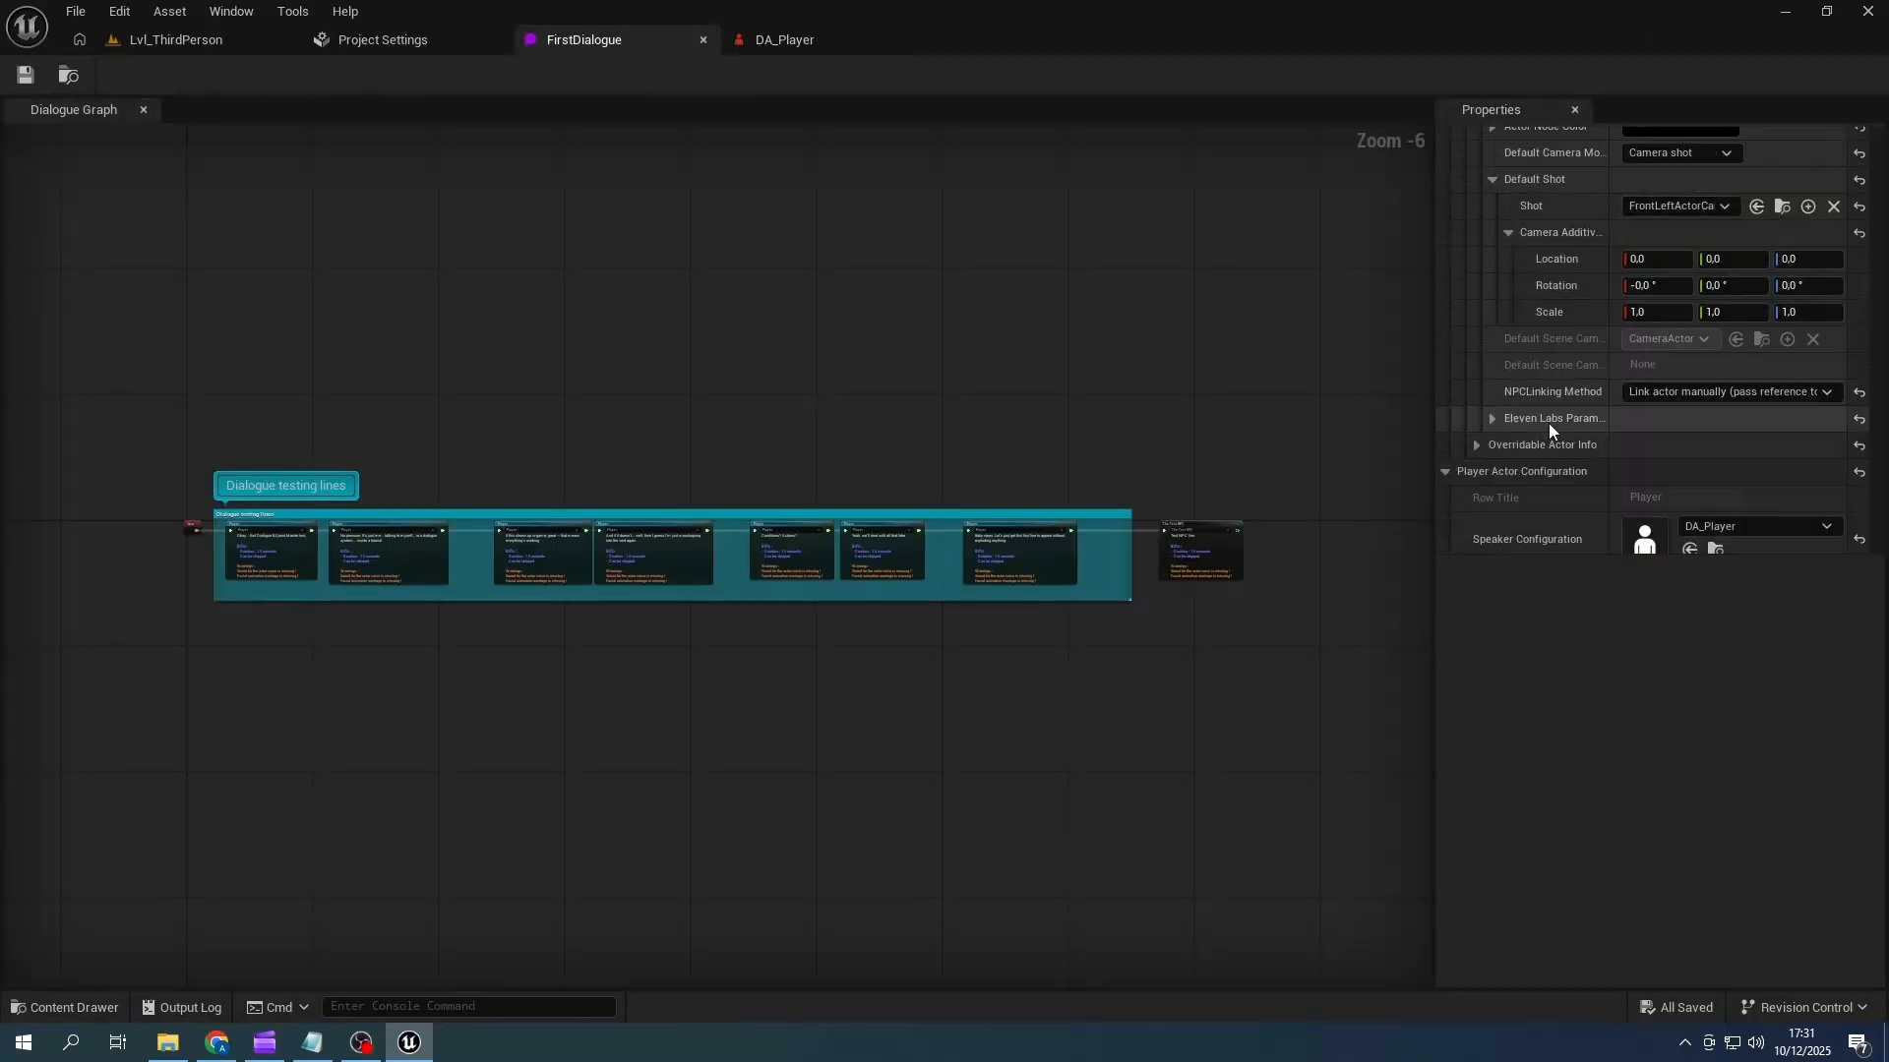
pyautogui.click(1476, 444)
pyautogui.click(1479, 444)
pyautogui.click(1491, 418)
pyautogui.scroll(-3, 1573, 442)
pyautogui.click(1690, 318)
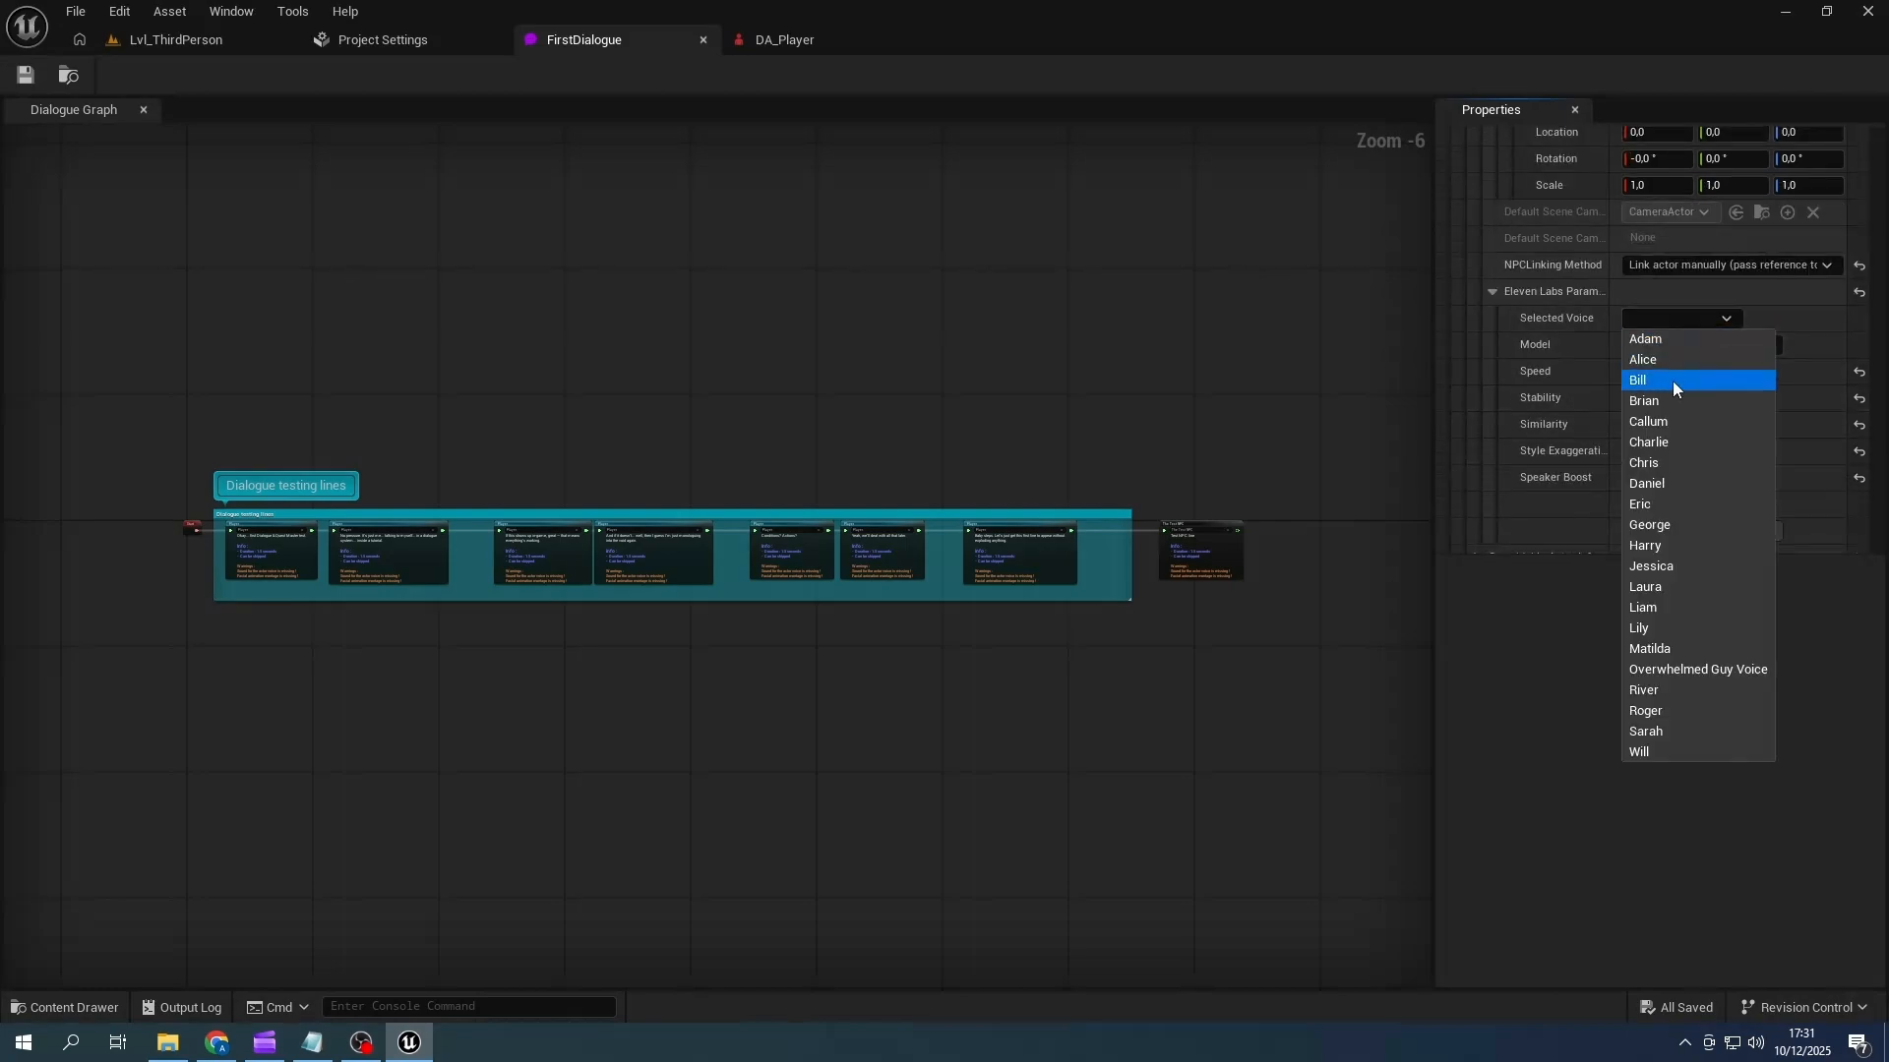
pyautogui.click(1656, 565)
pyautogui.click(1662, 533)
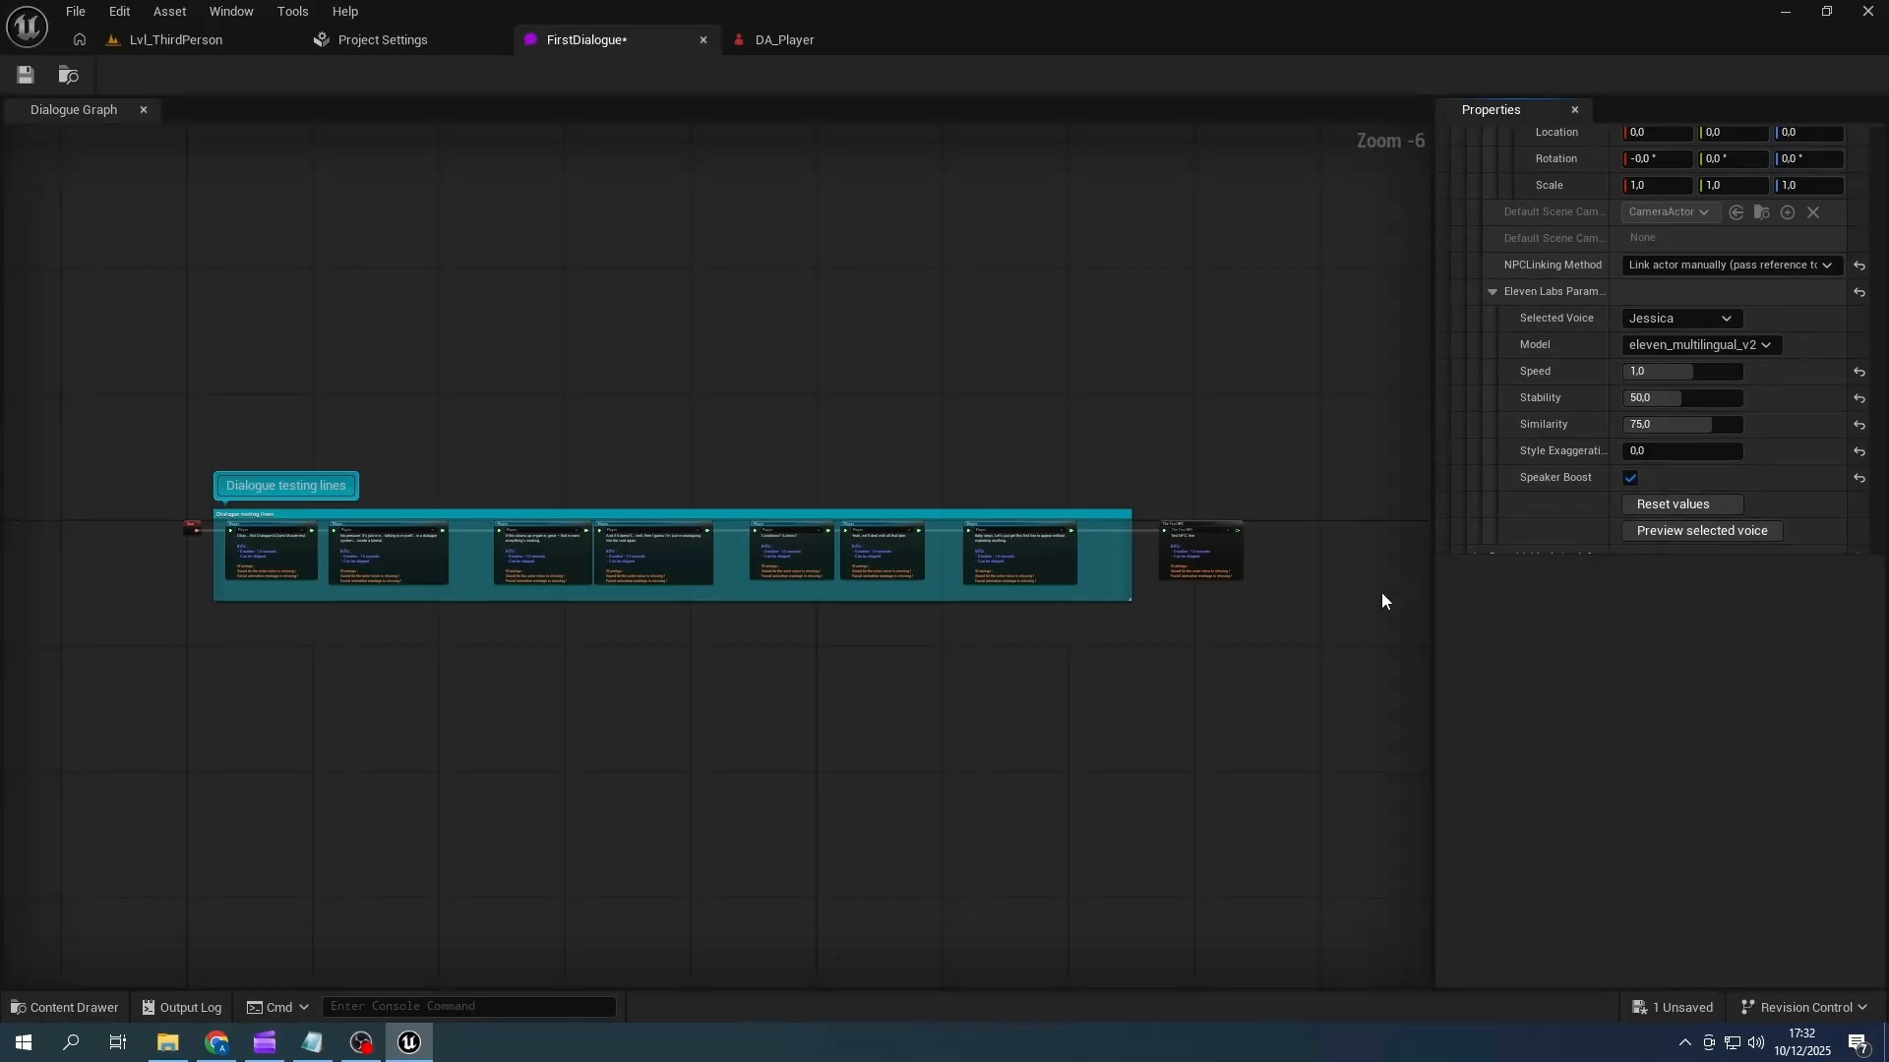
# - Select all dialogue nodes in the FirstDialogue graph and generate voices for them
pyautogui.rightClick(668, 393)
pyautogui.click(682, 465)
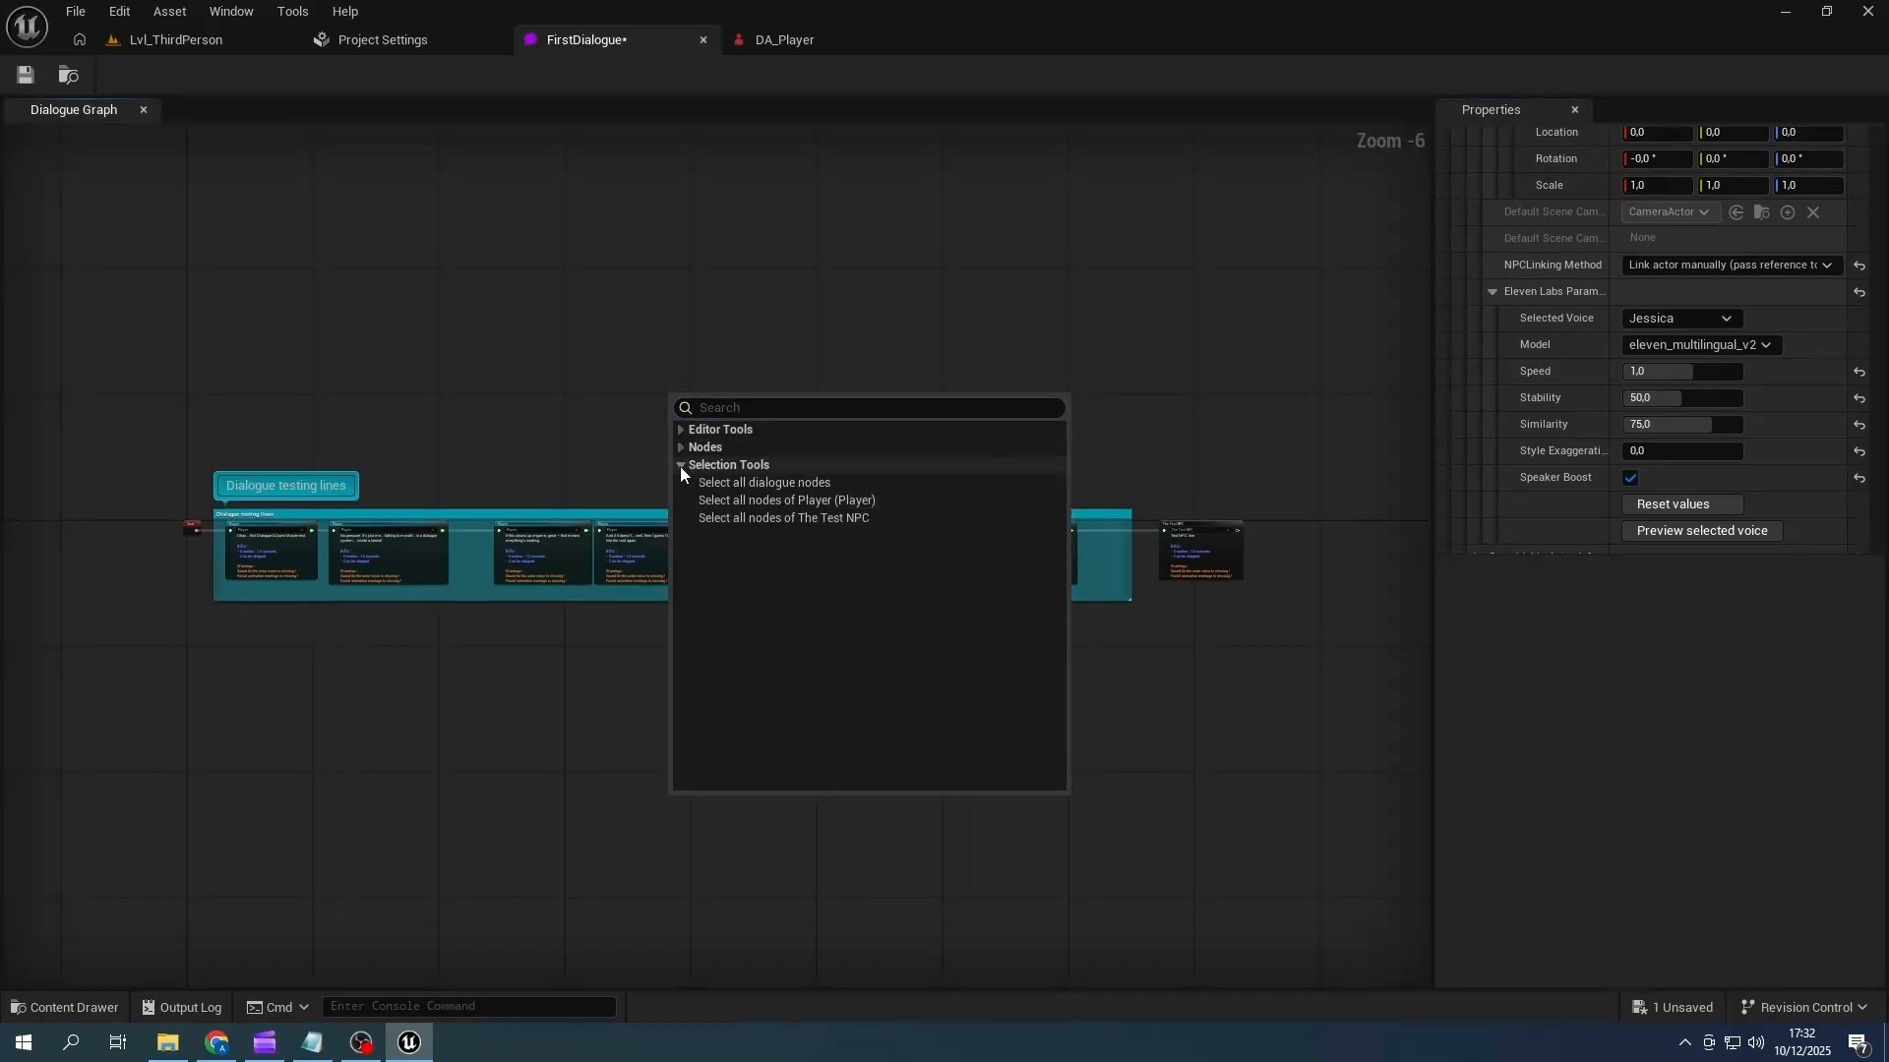
pyautogui.click(790, 483)
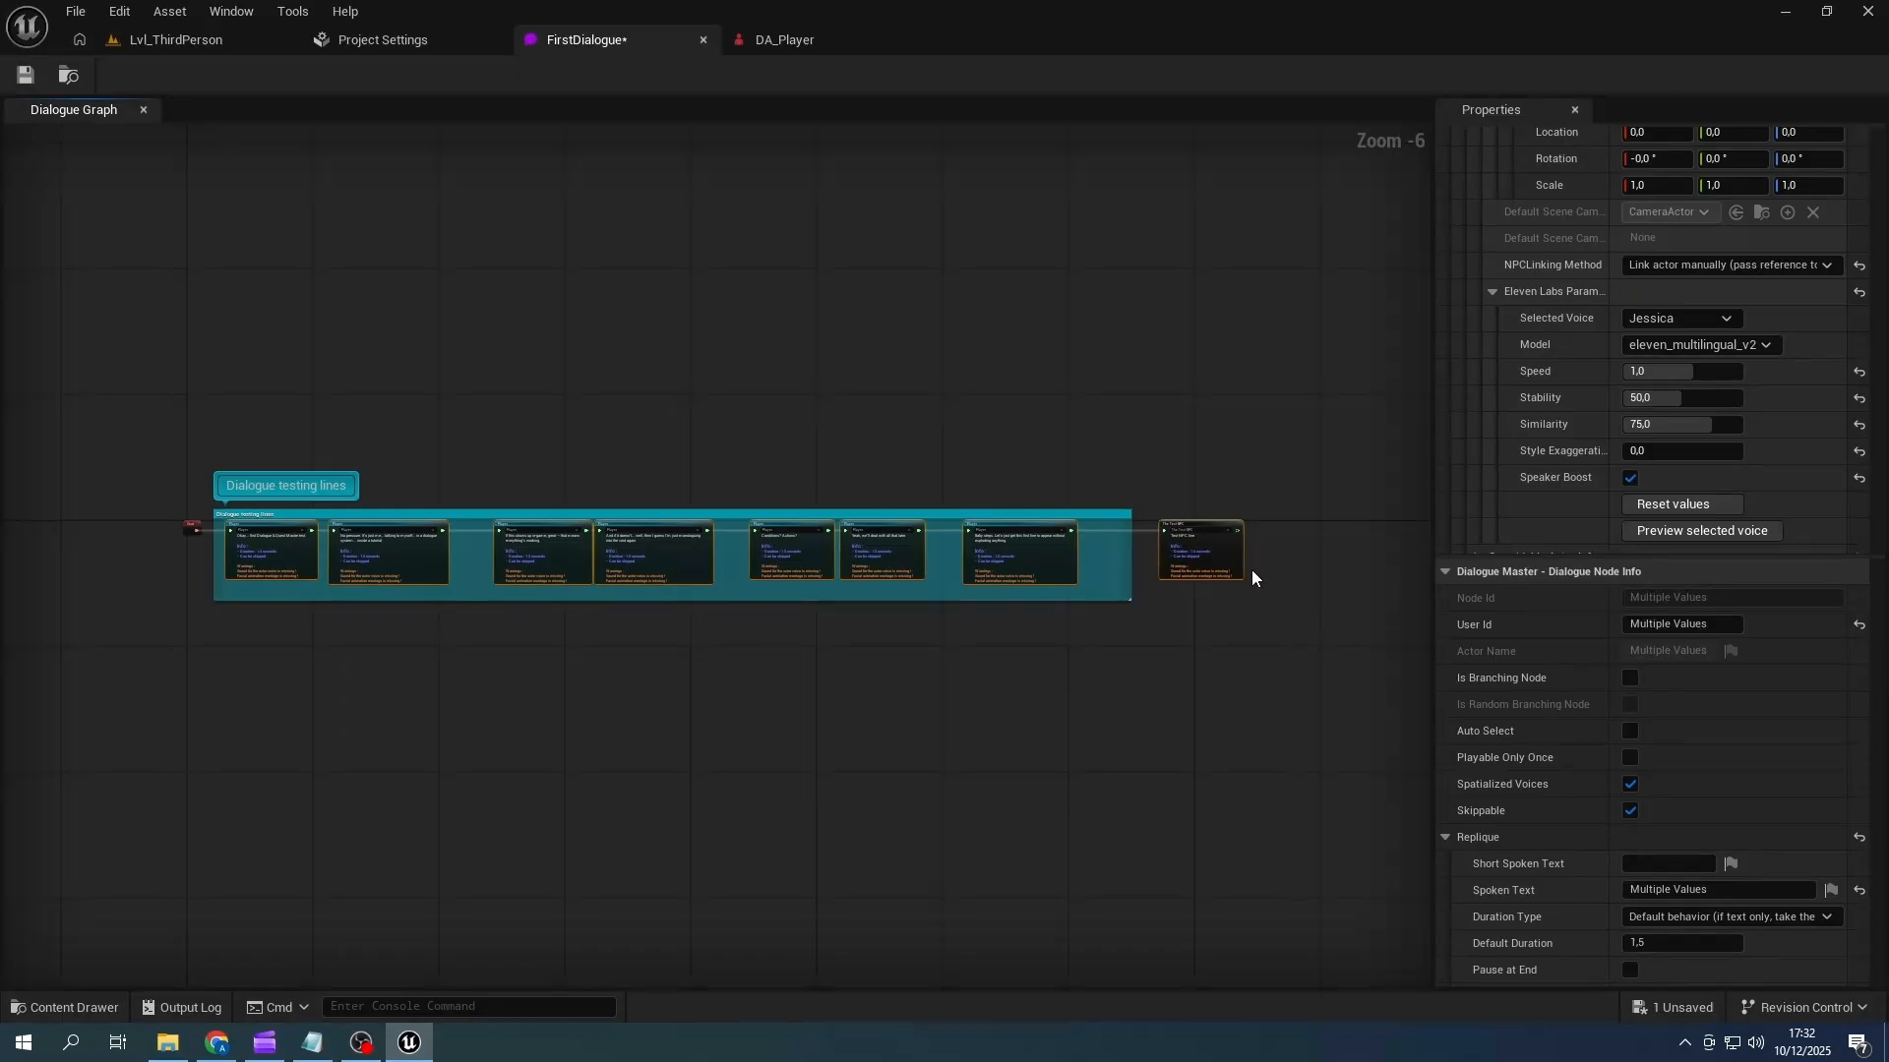
pyautogui.rightClick(593, 399)
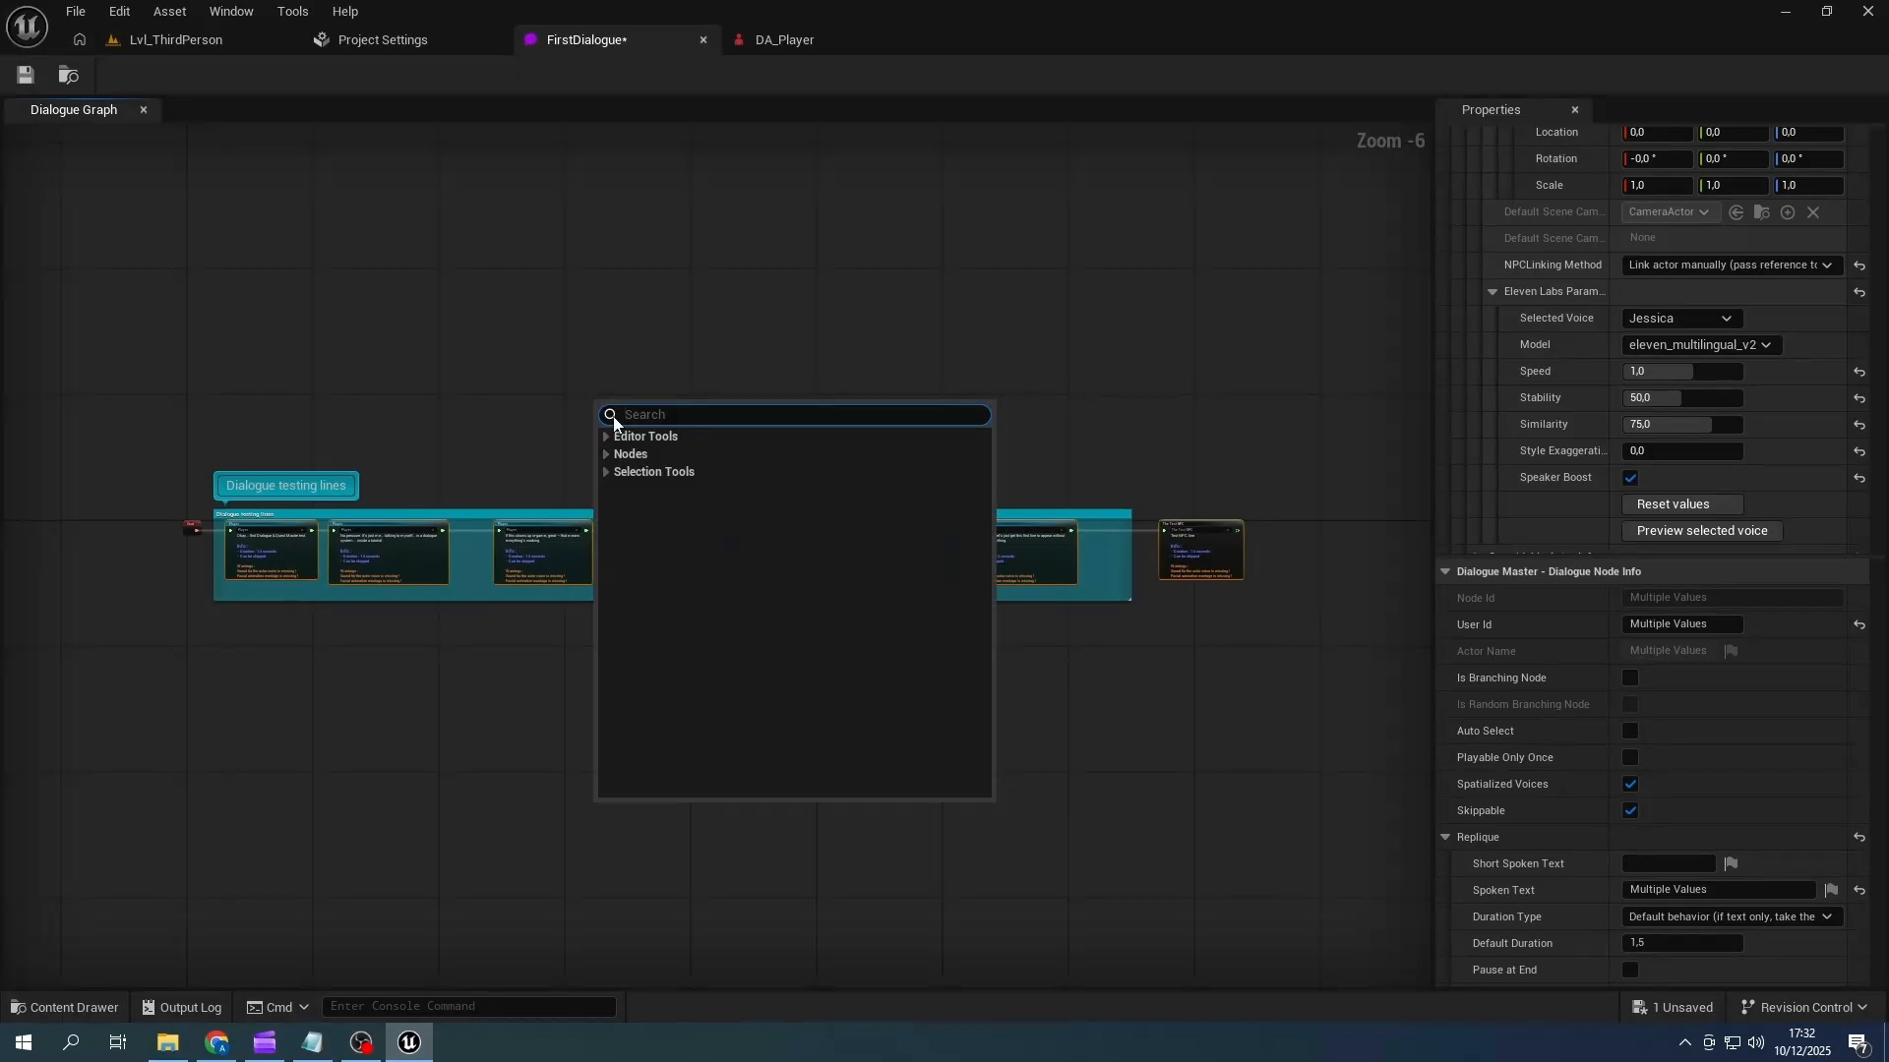
pyautogui.click(605, 435)
pyautogui.click(689, 544)
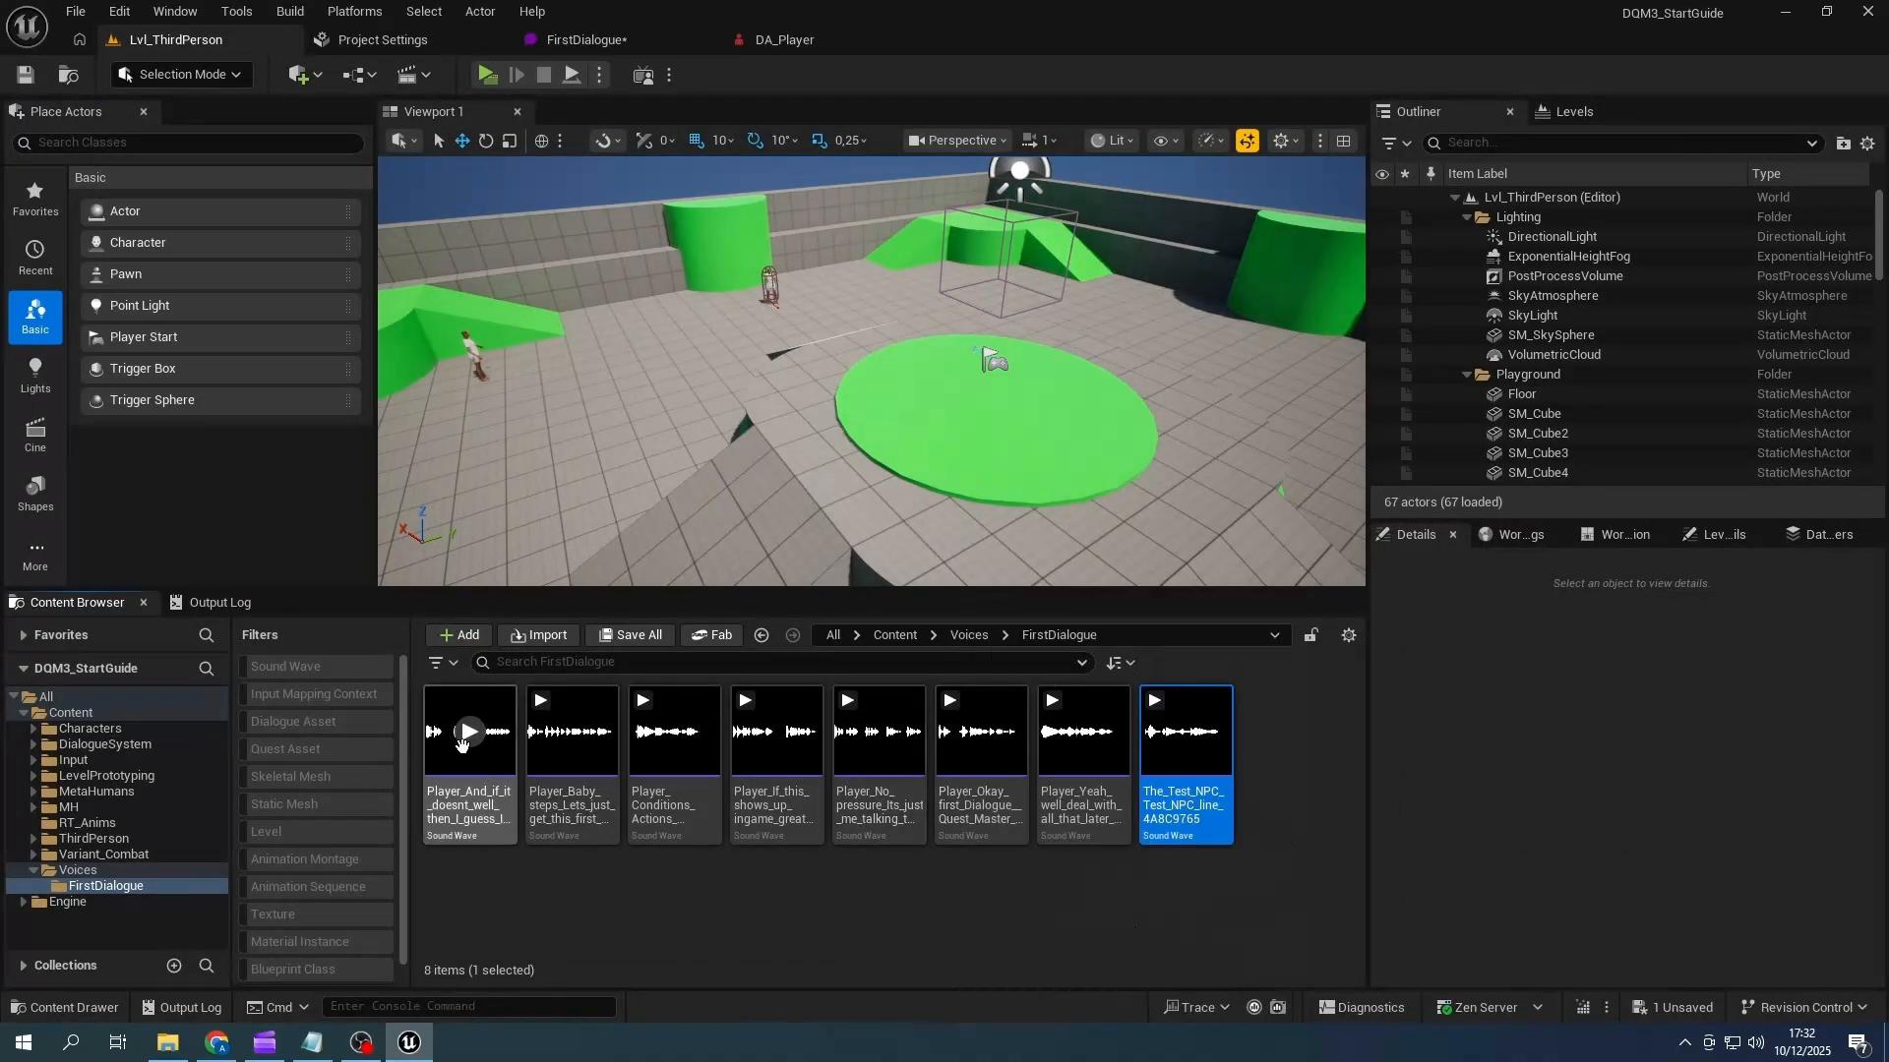
# - Process all voice sounds in Voices/FirstDialogue as MetaHuman performances, exporting anim sequences to a new FacialAnims subfolder with the default processing and export settings
pyautogui.click(1084, 731)
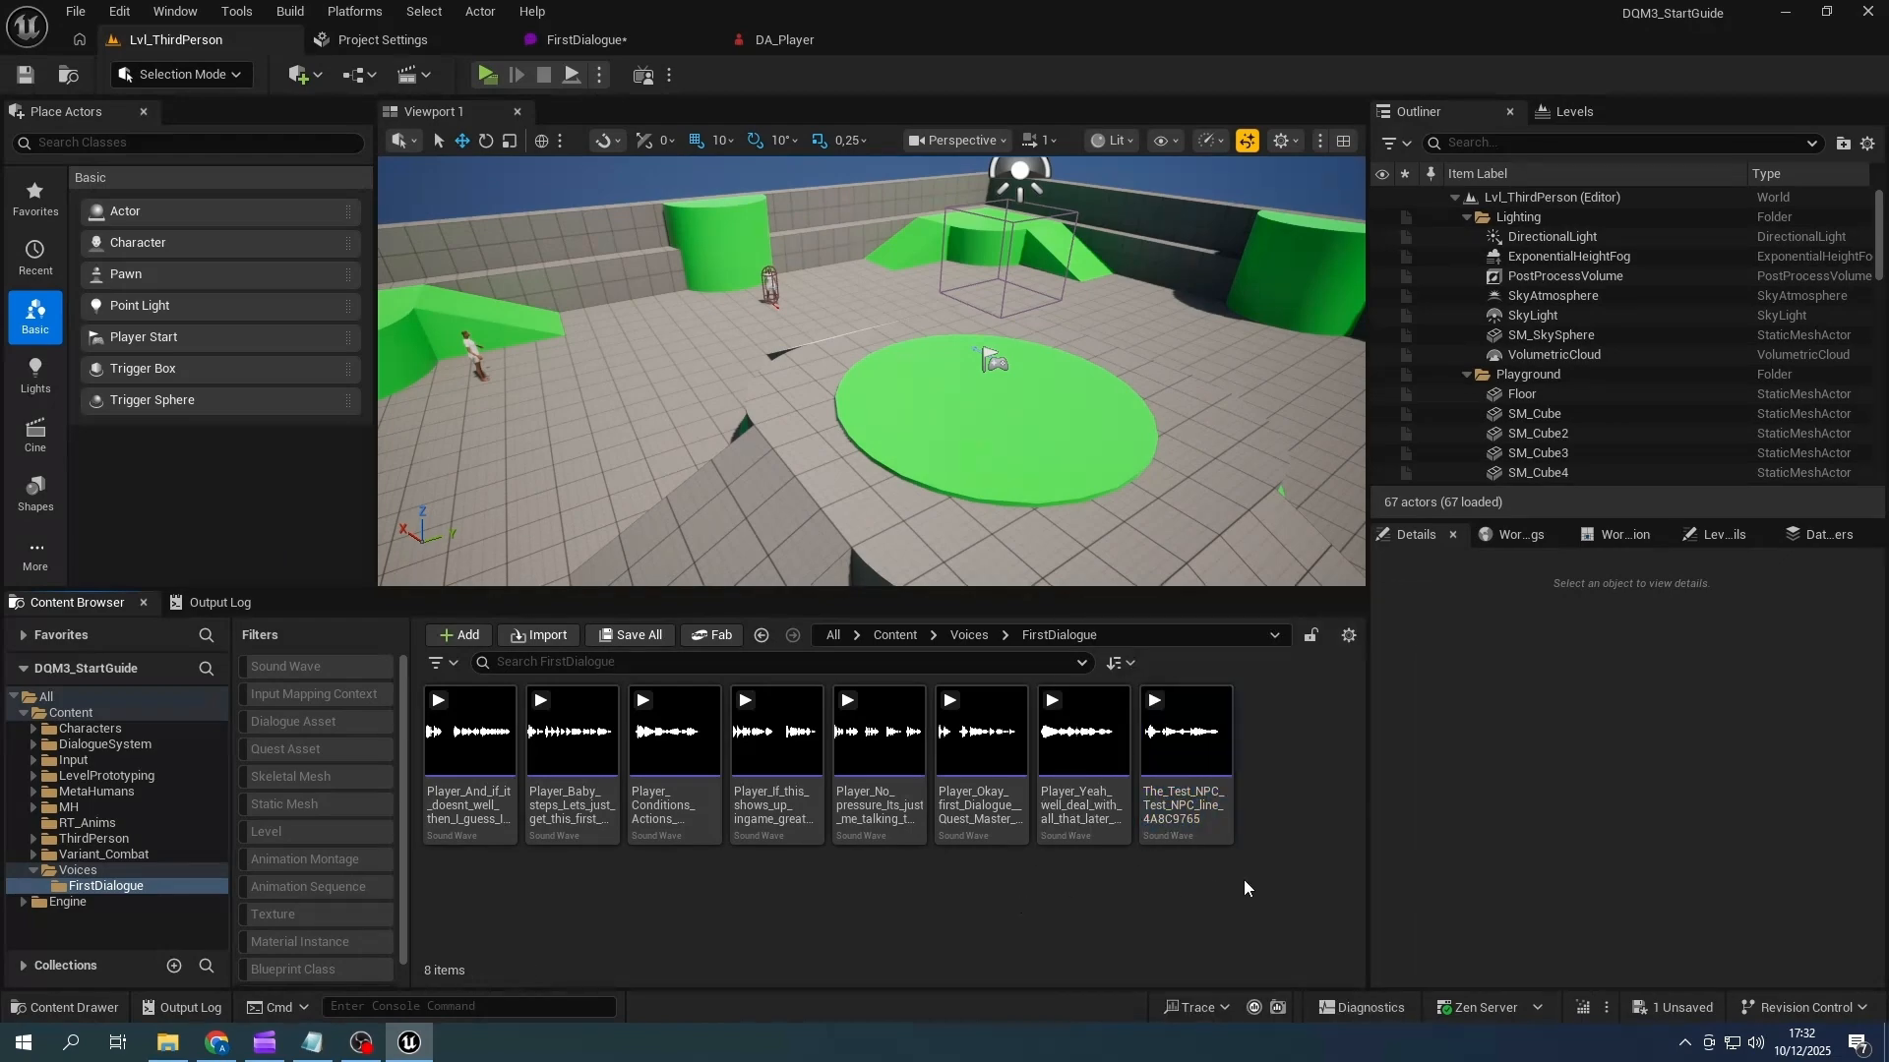
pyautogui.hotkey('ctrl', 'a')
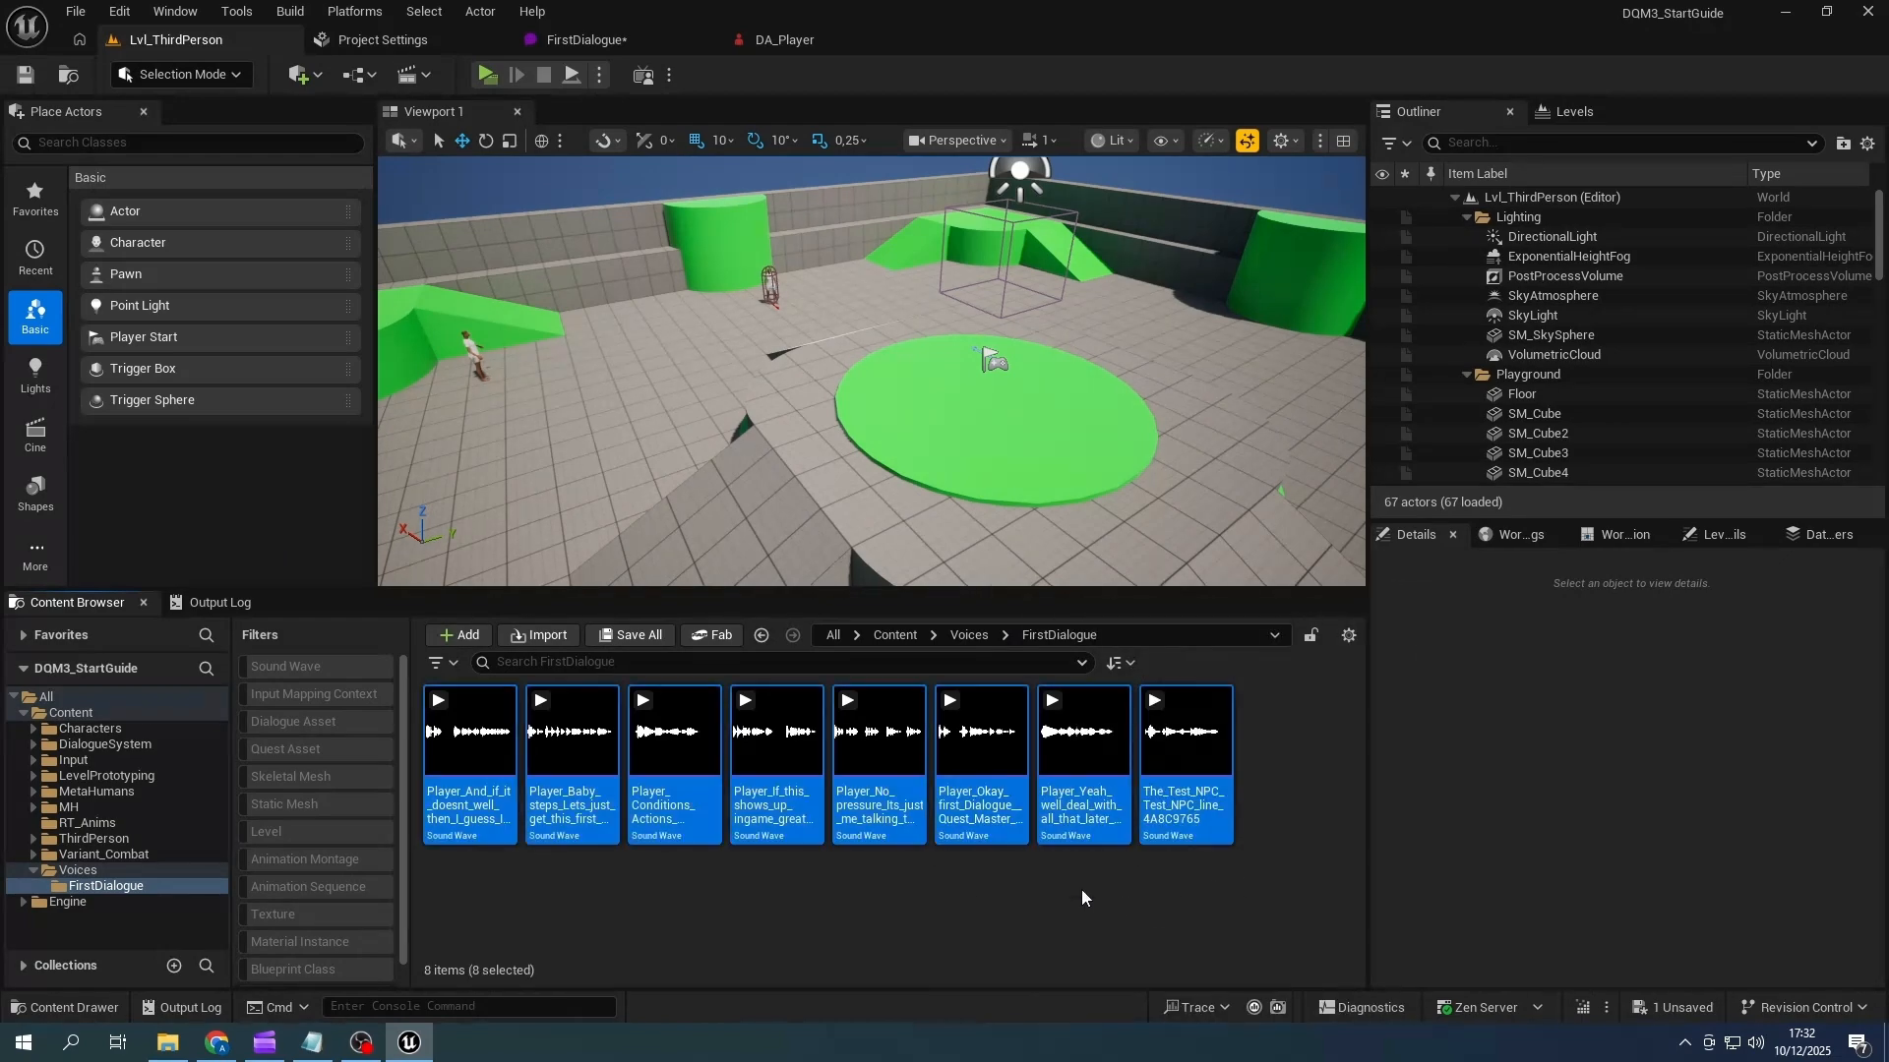
pyautogui.rightClick(885, 753)
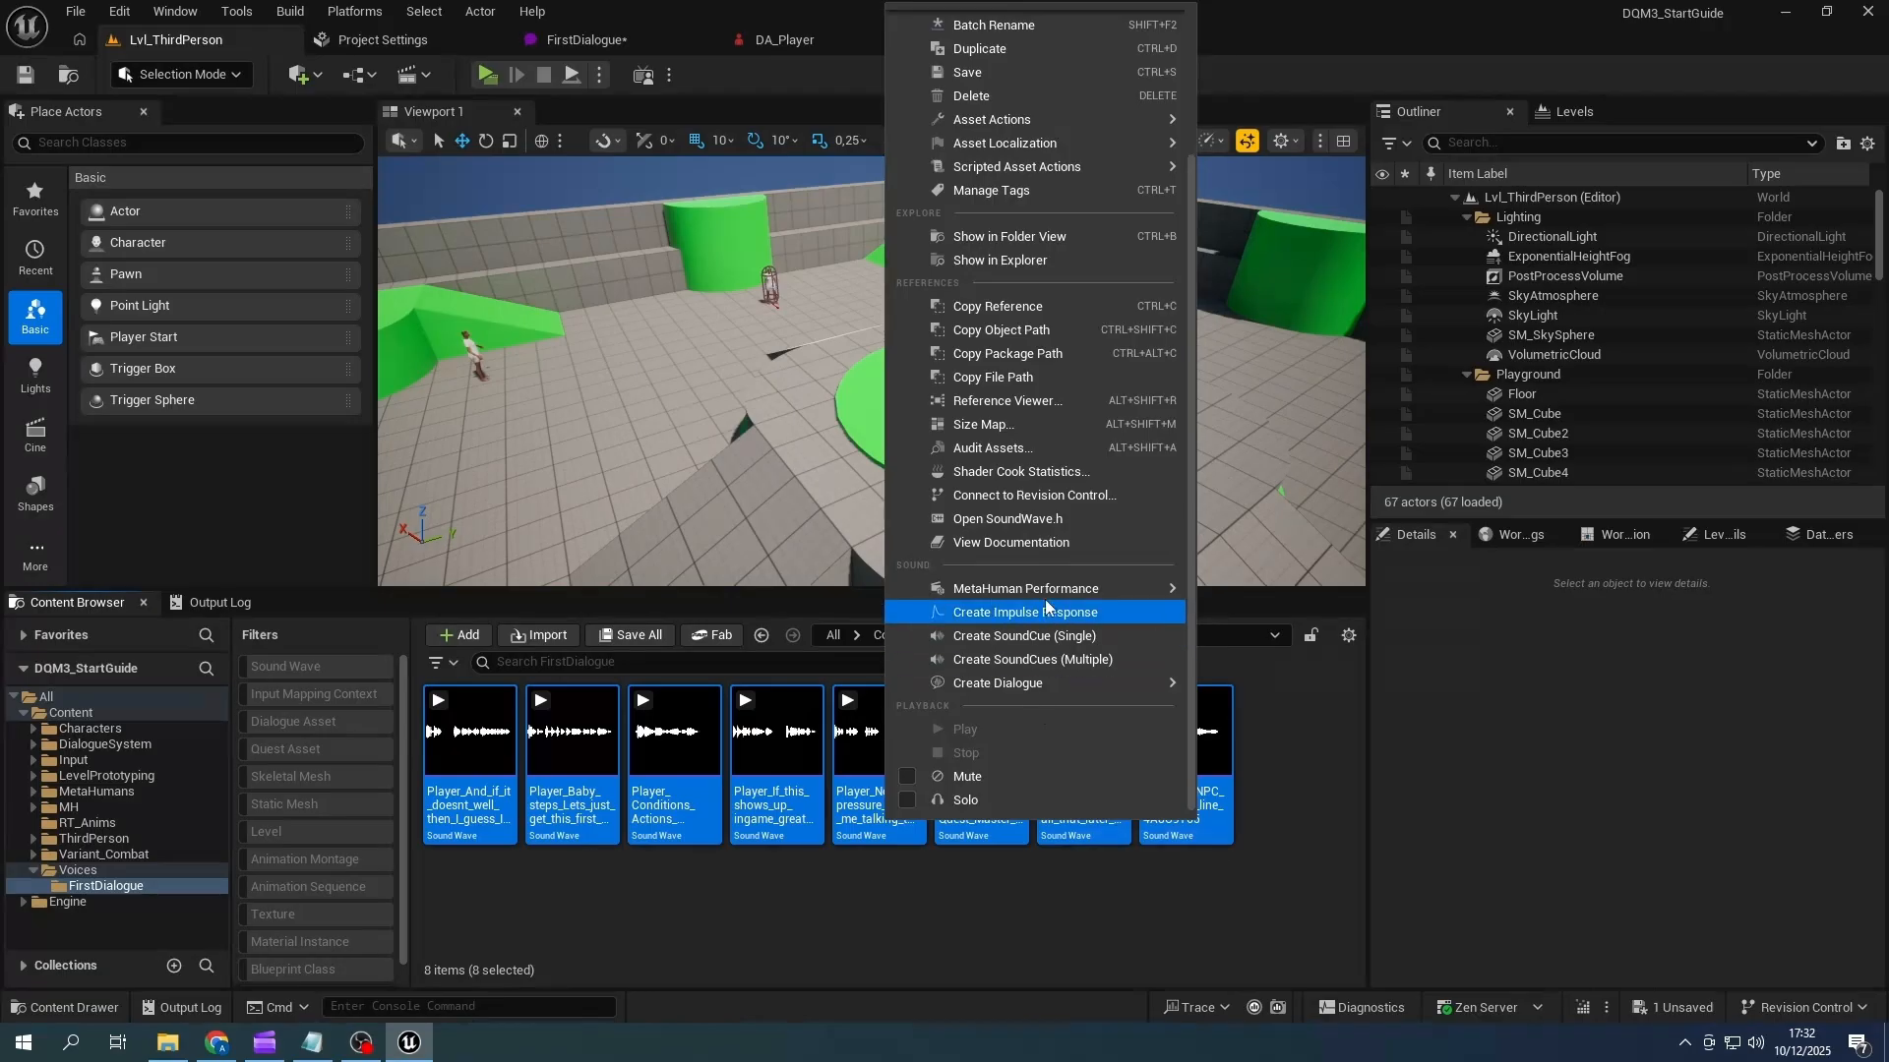
pyautogui.moveTo(1116, 590)
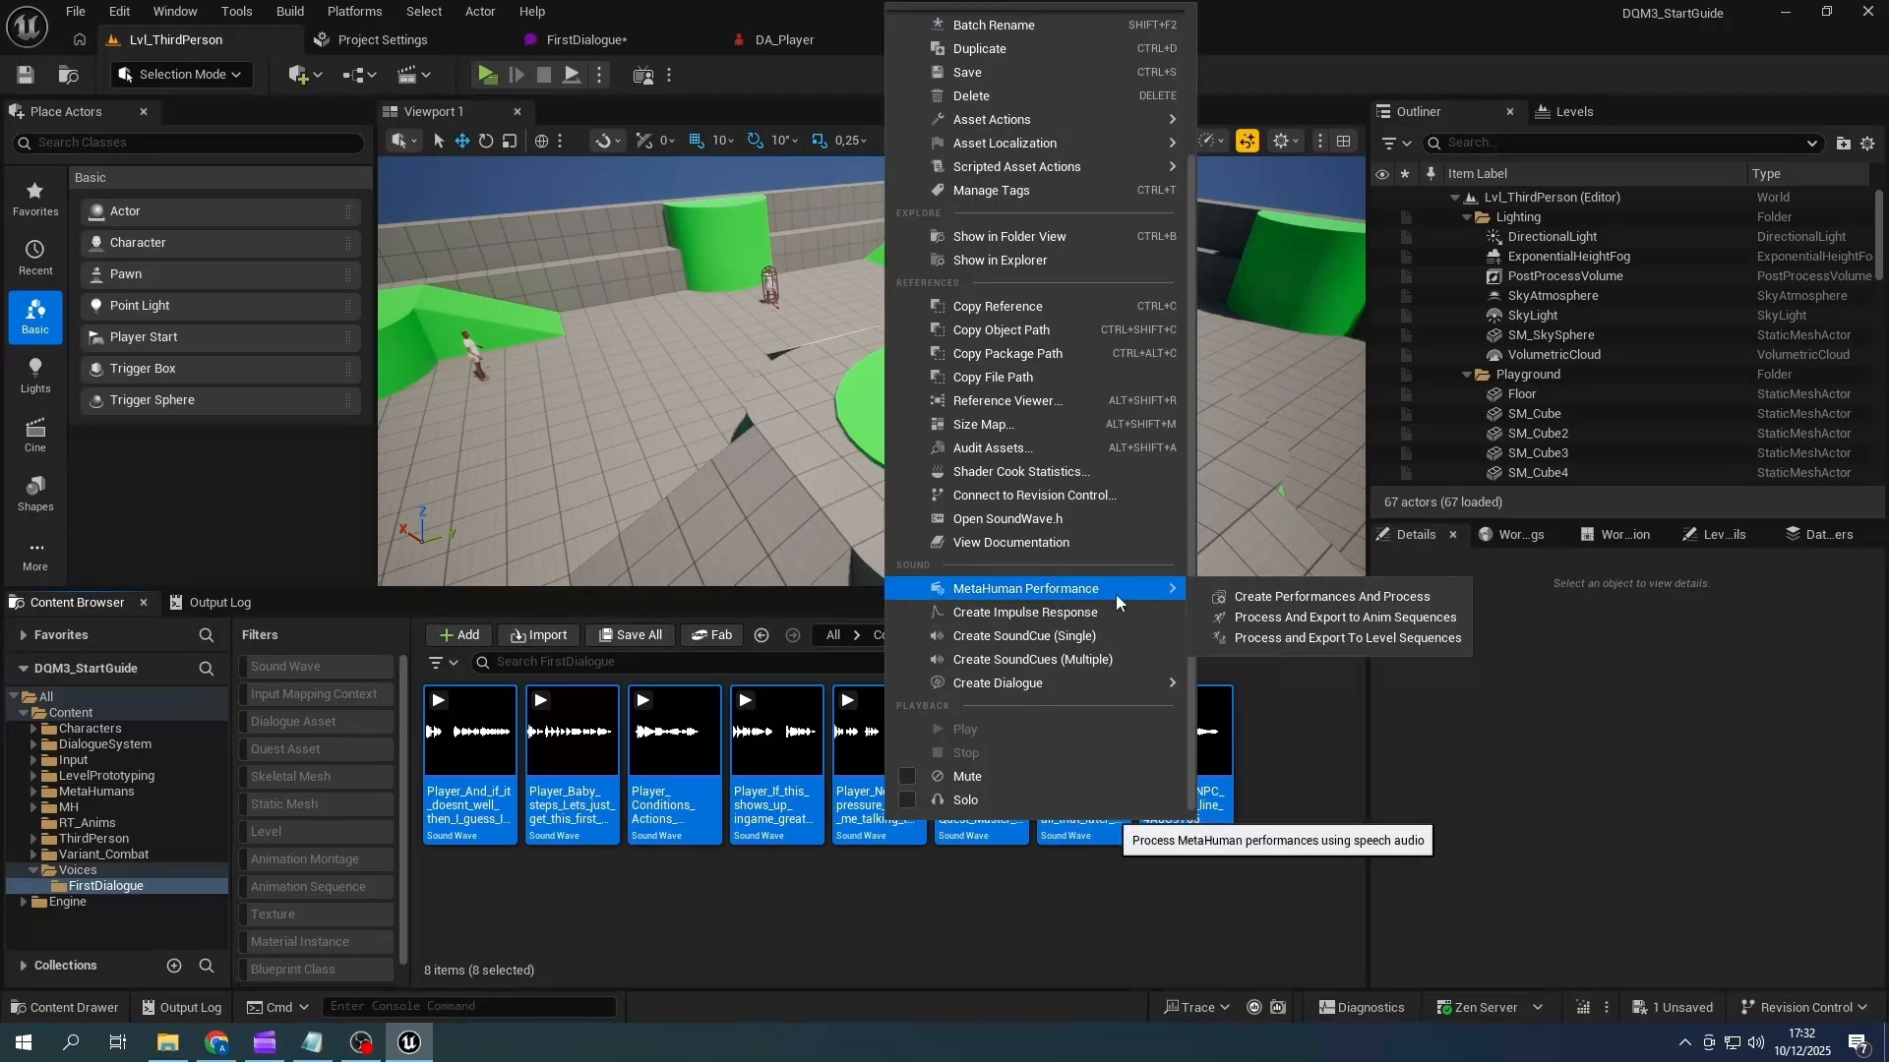
pyautogui.click(1292, 617)
pyautogui.rightClick(911, 484)
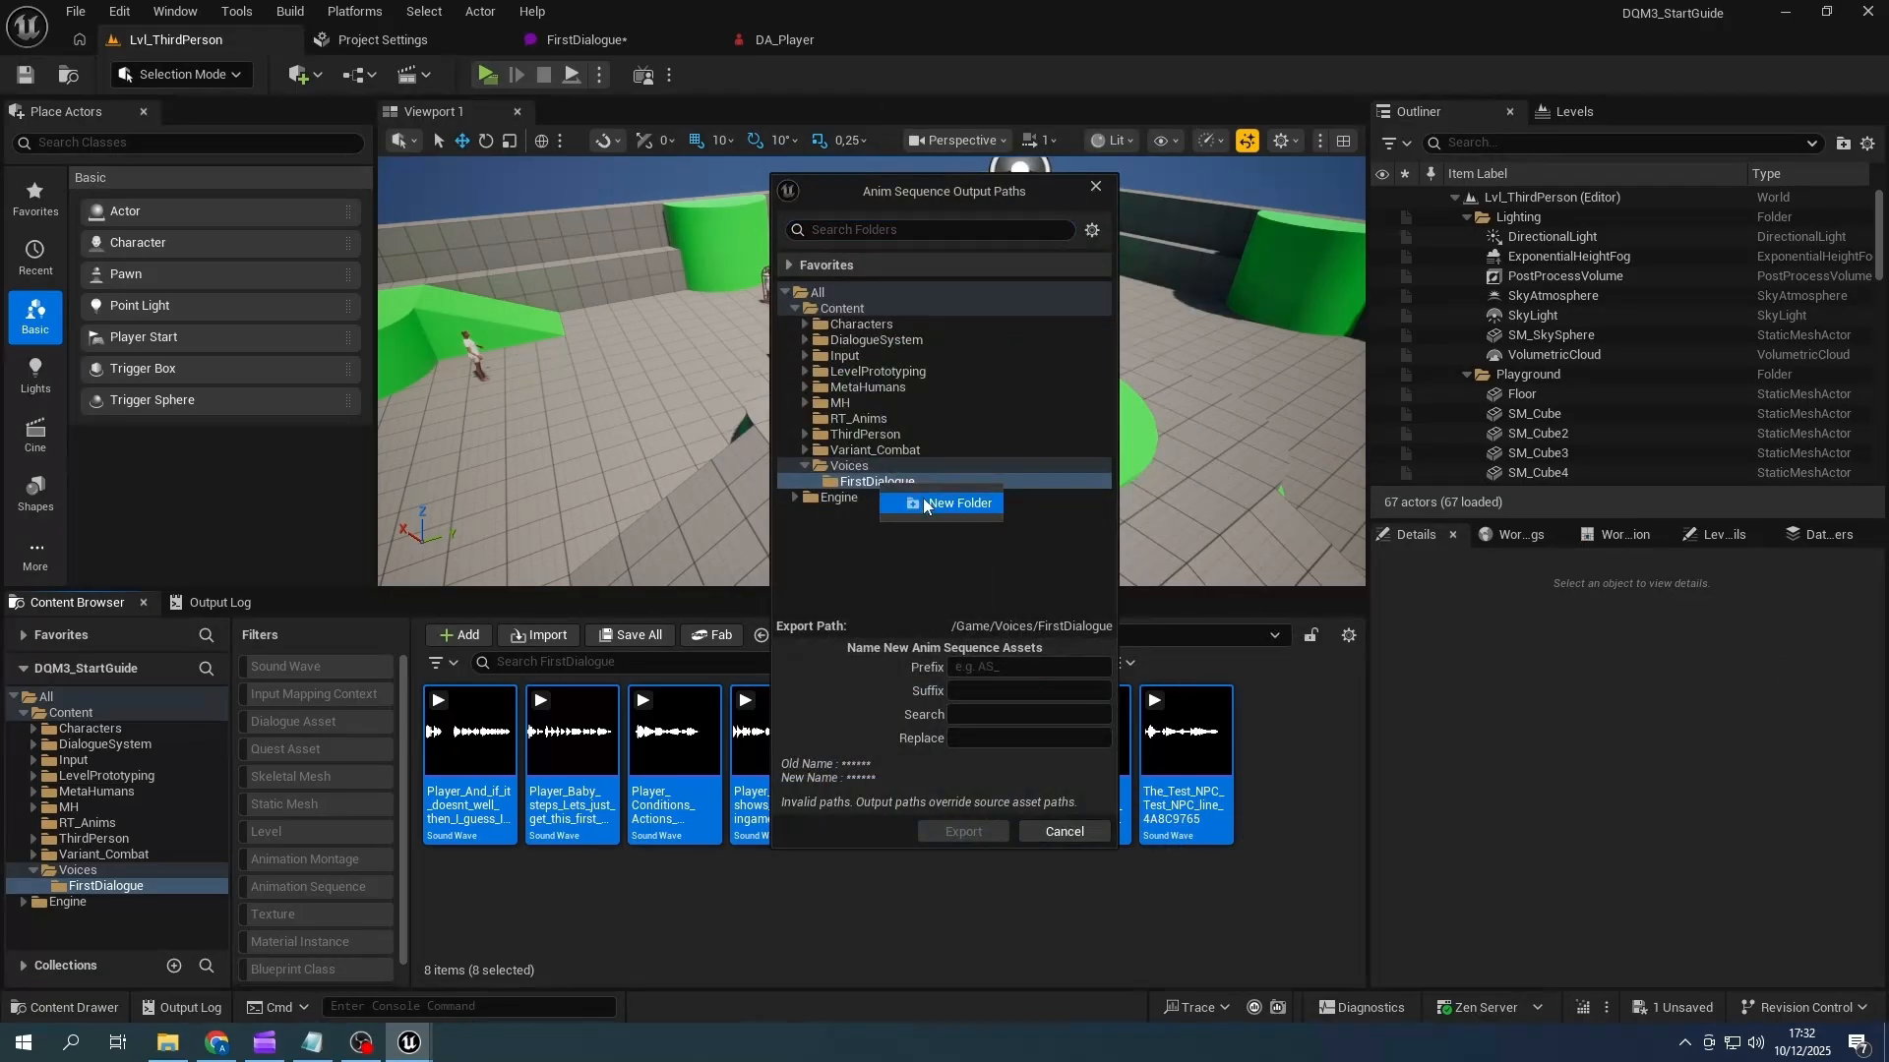
pyautogui.click(944, 501)
pyautogui.write('FacialAnim')
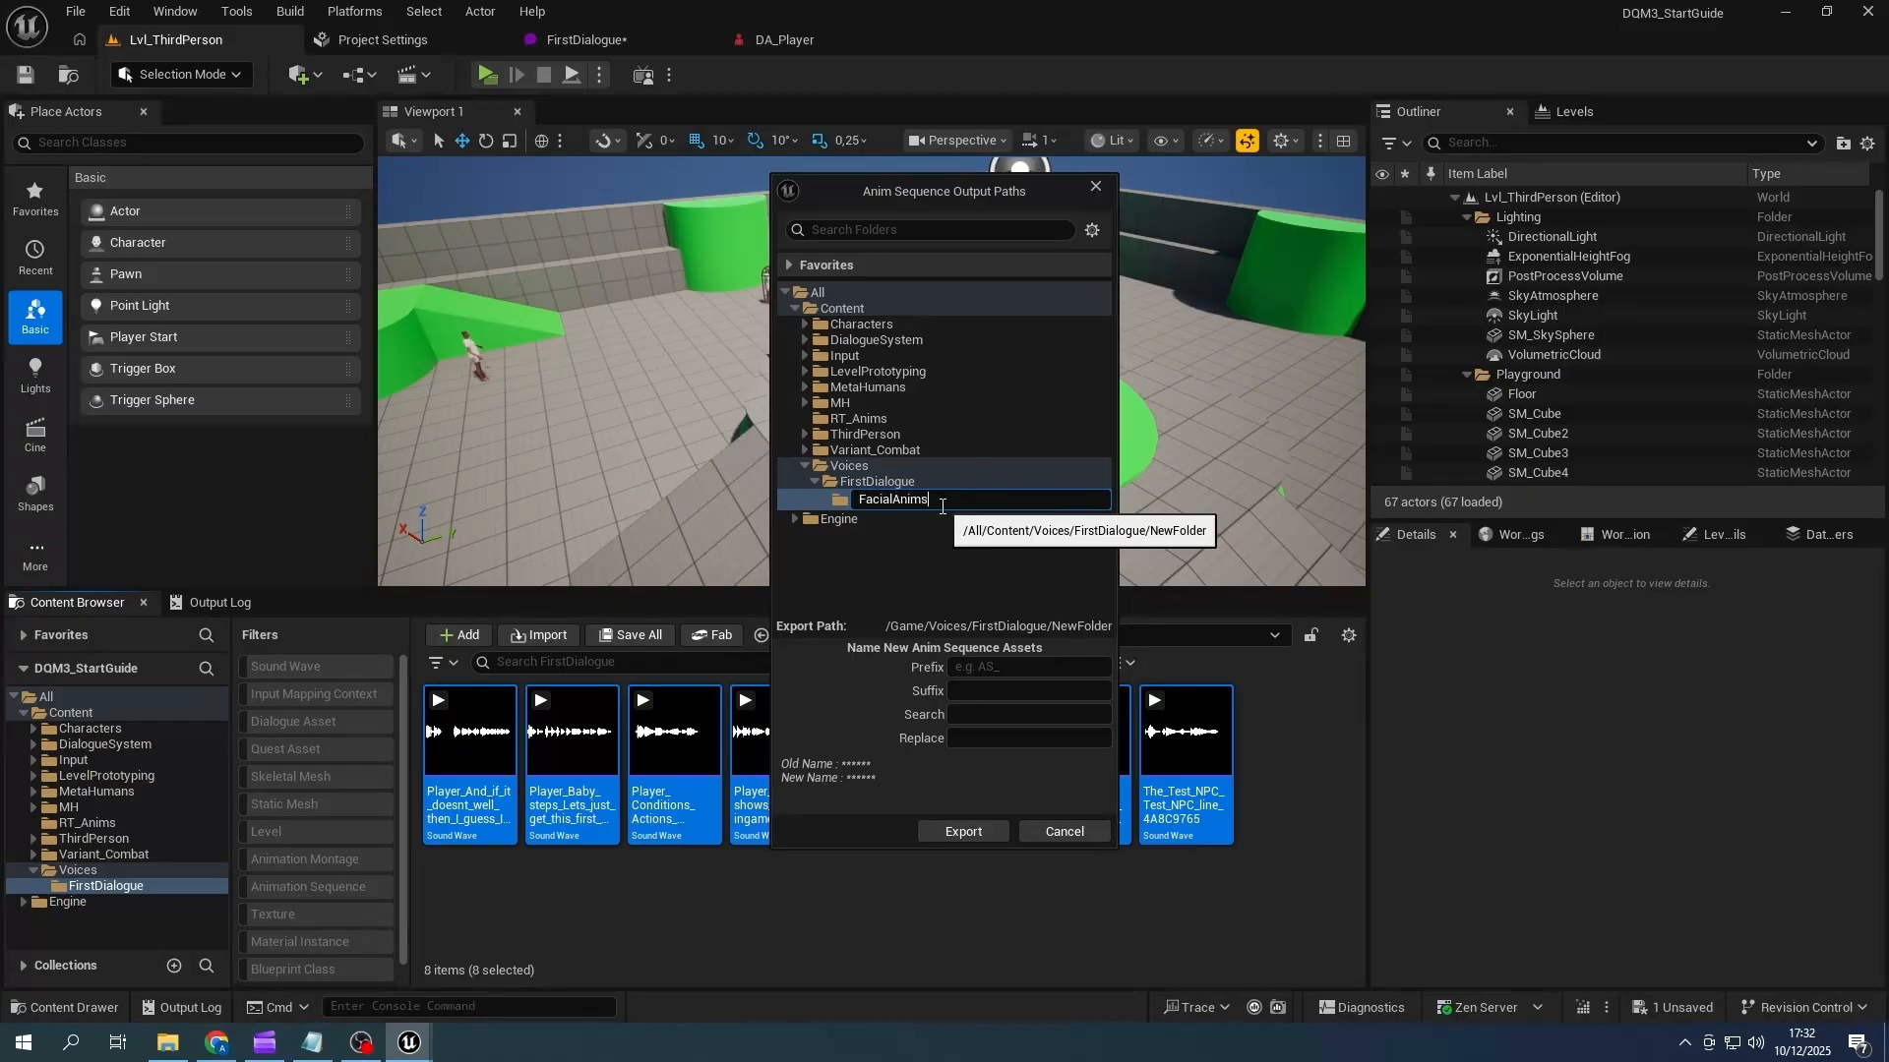
pyautogui.write('s')
pyautogui.press('Return')
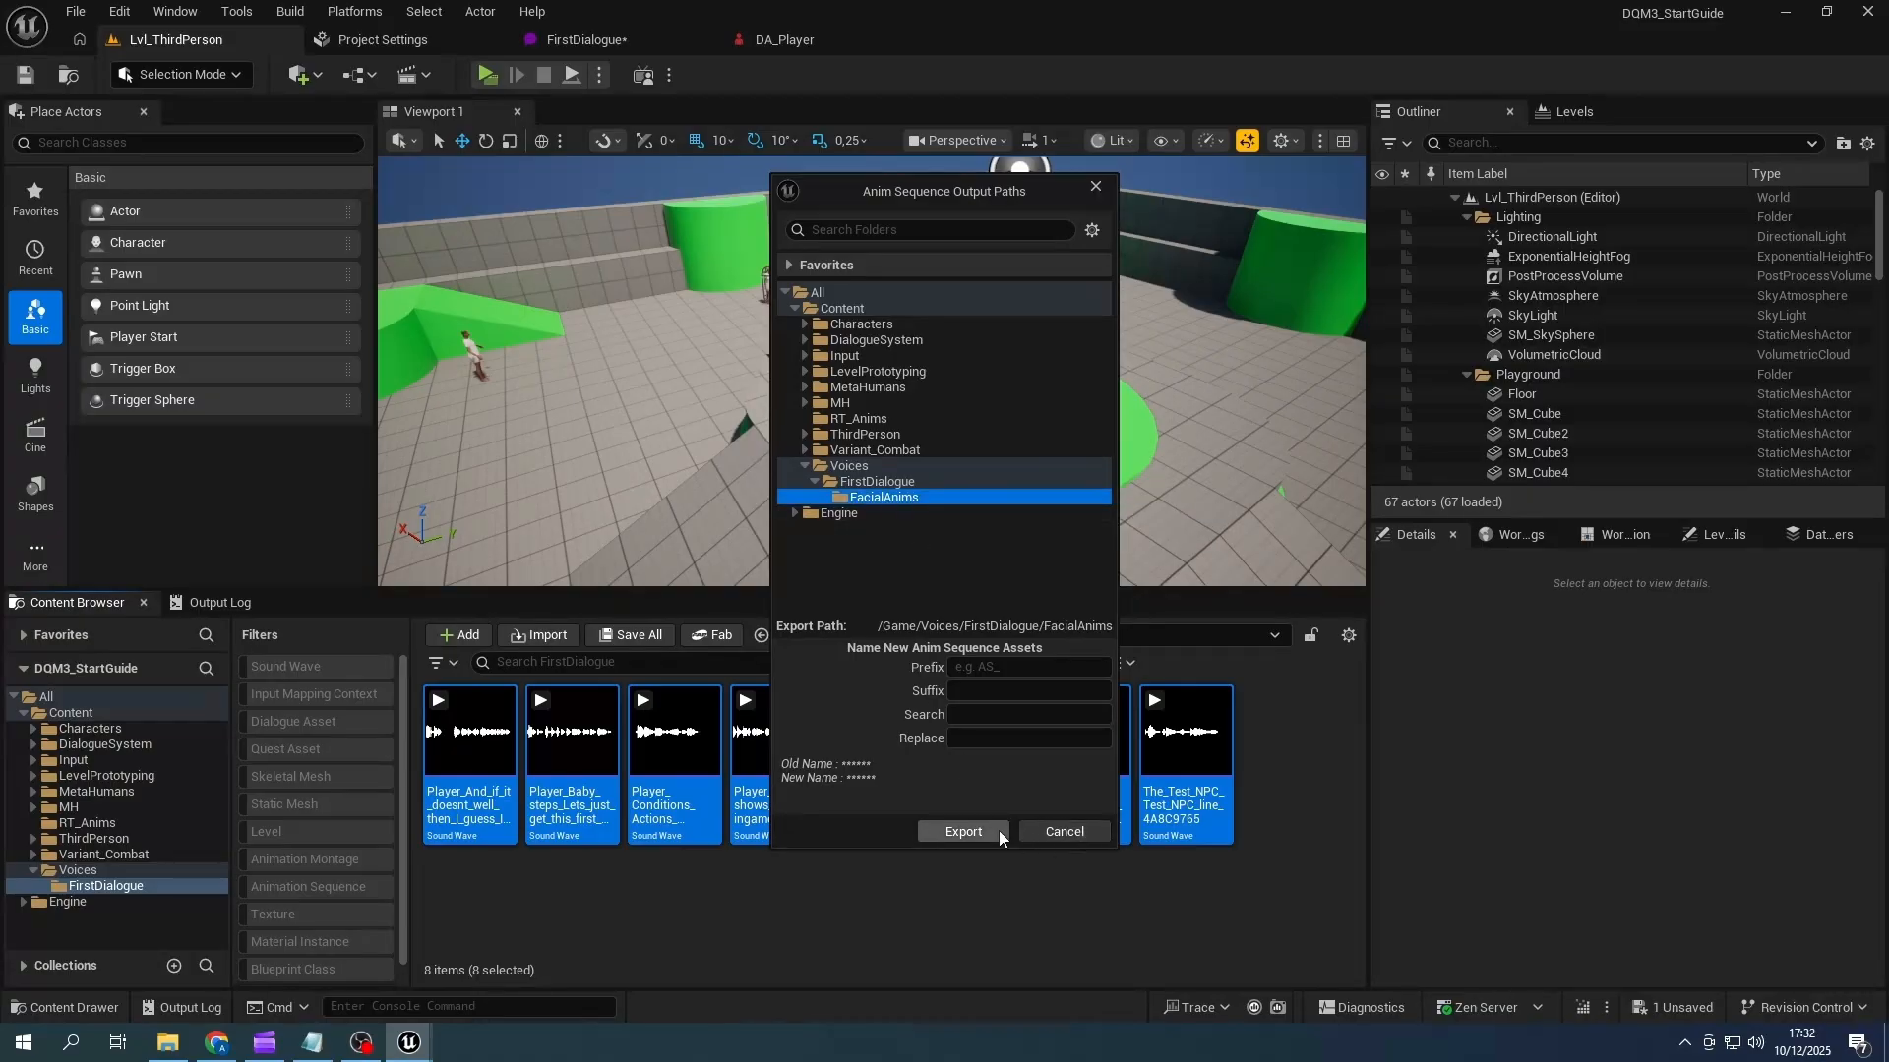
pyautogui.click(959, 832)
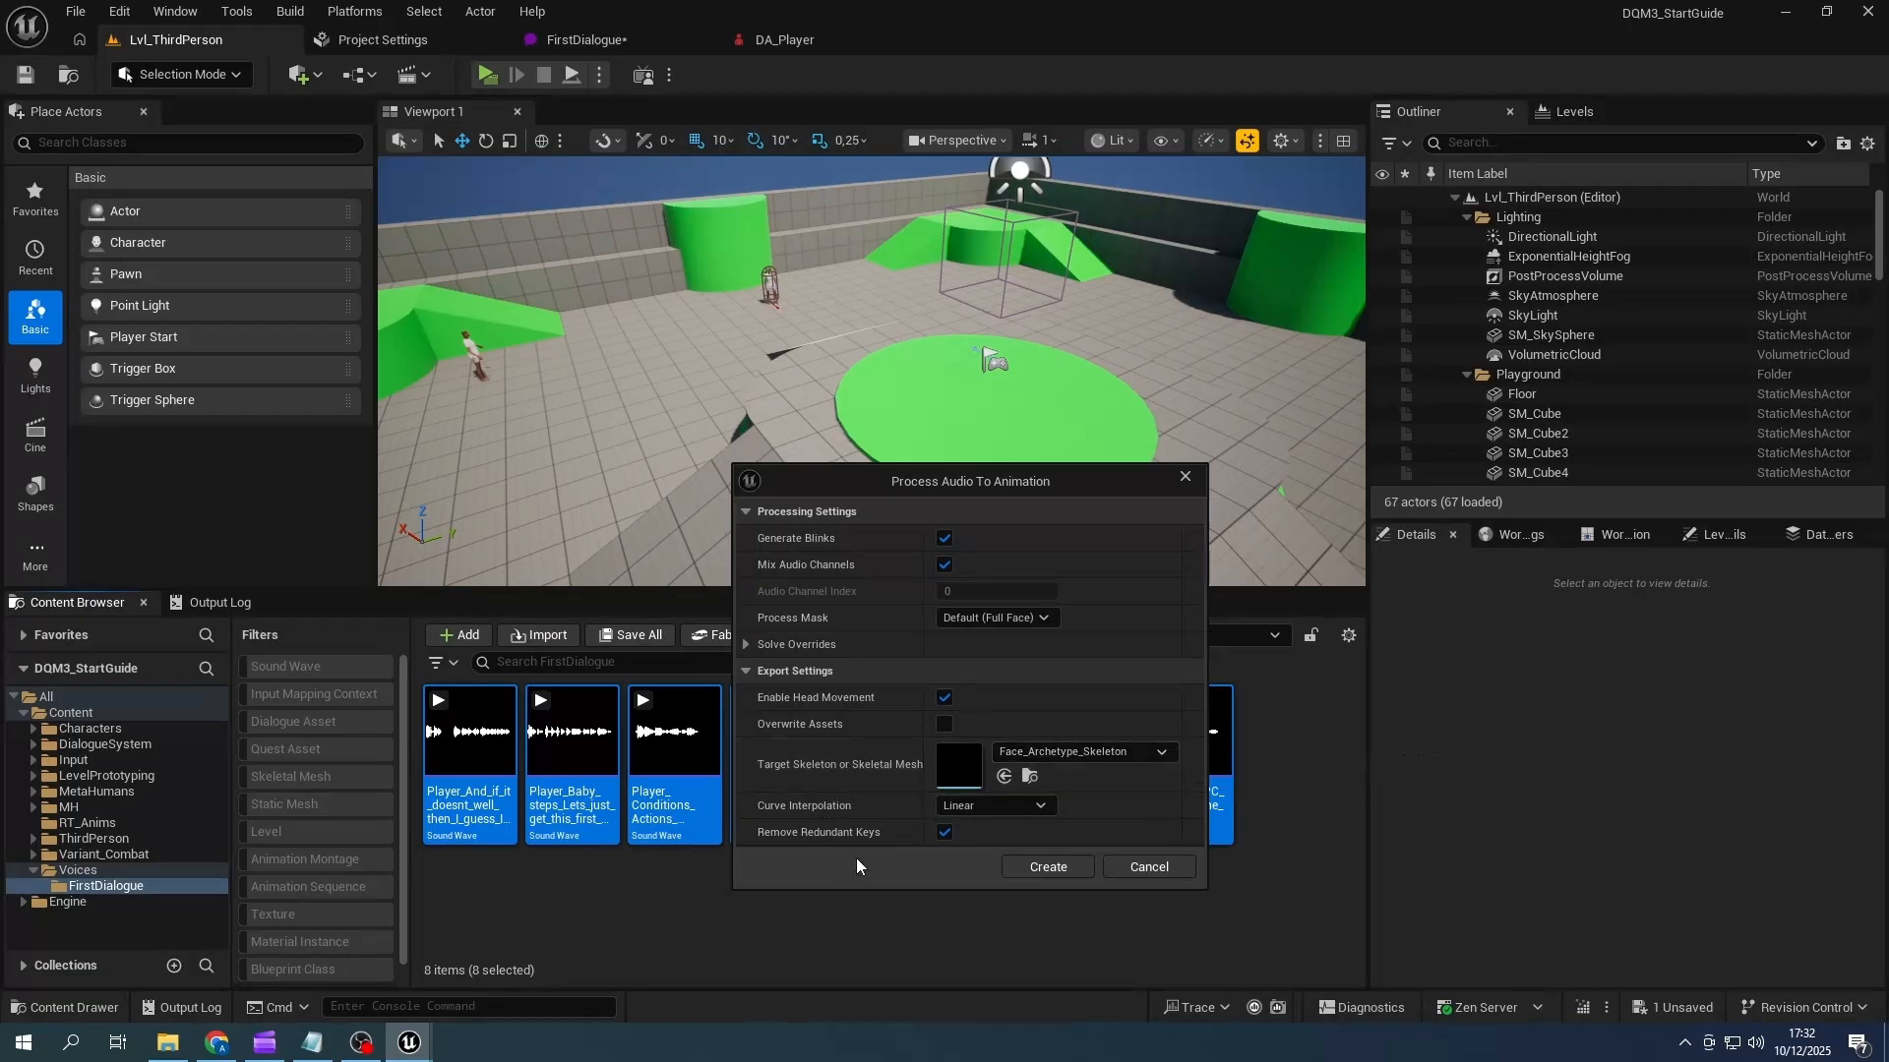
pyautogui.click(1047, 865)
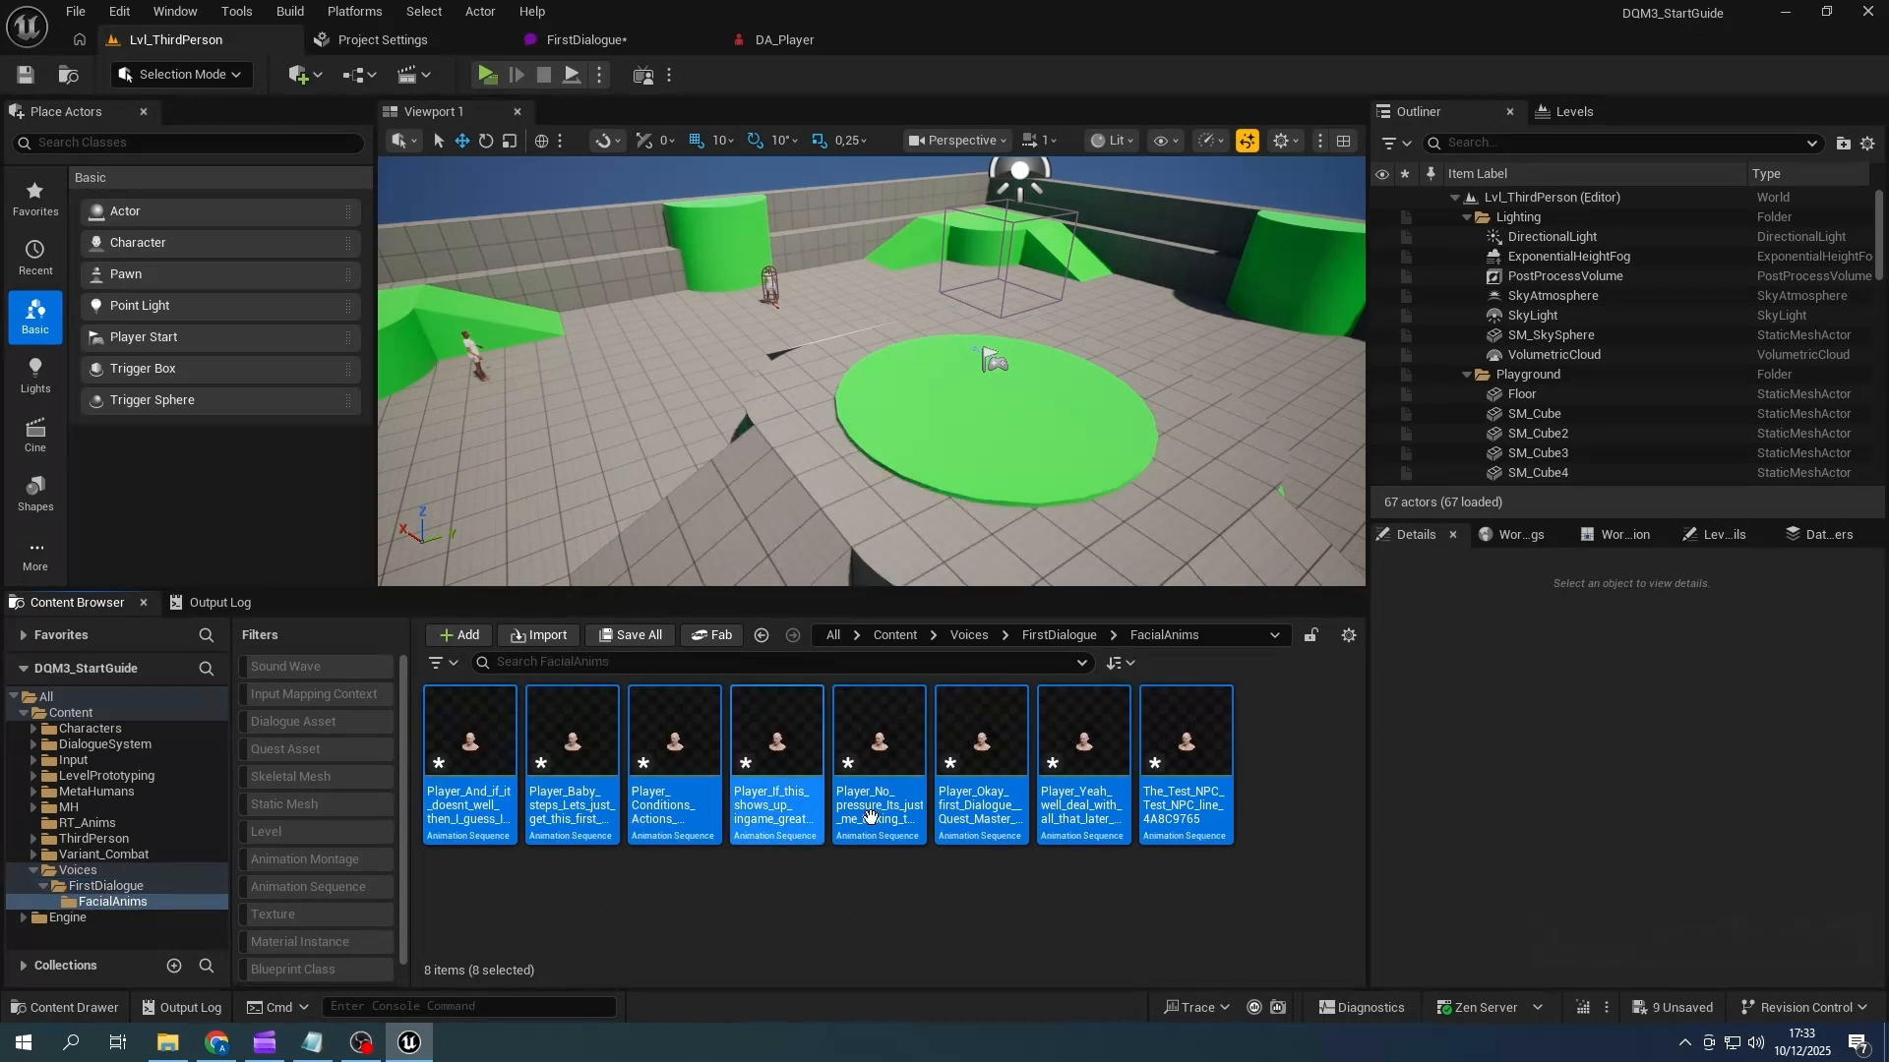
# - Save the exported facial anim sequences, create AnimMontages from all of them, and save the montages
pyautogui.click(643, 635)
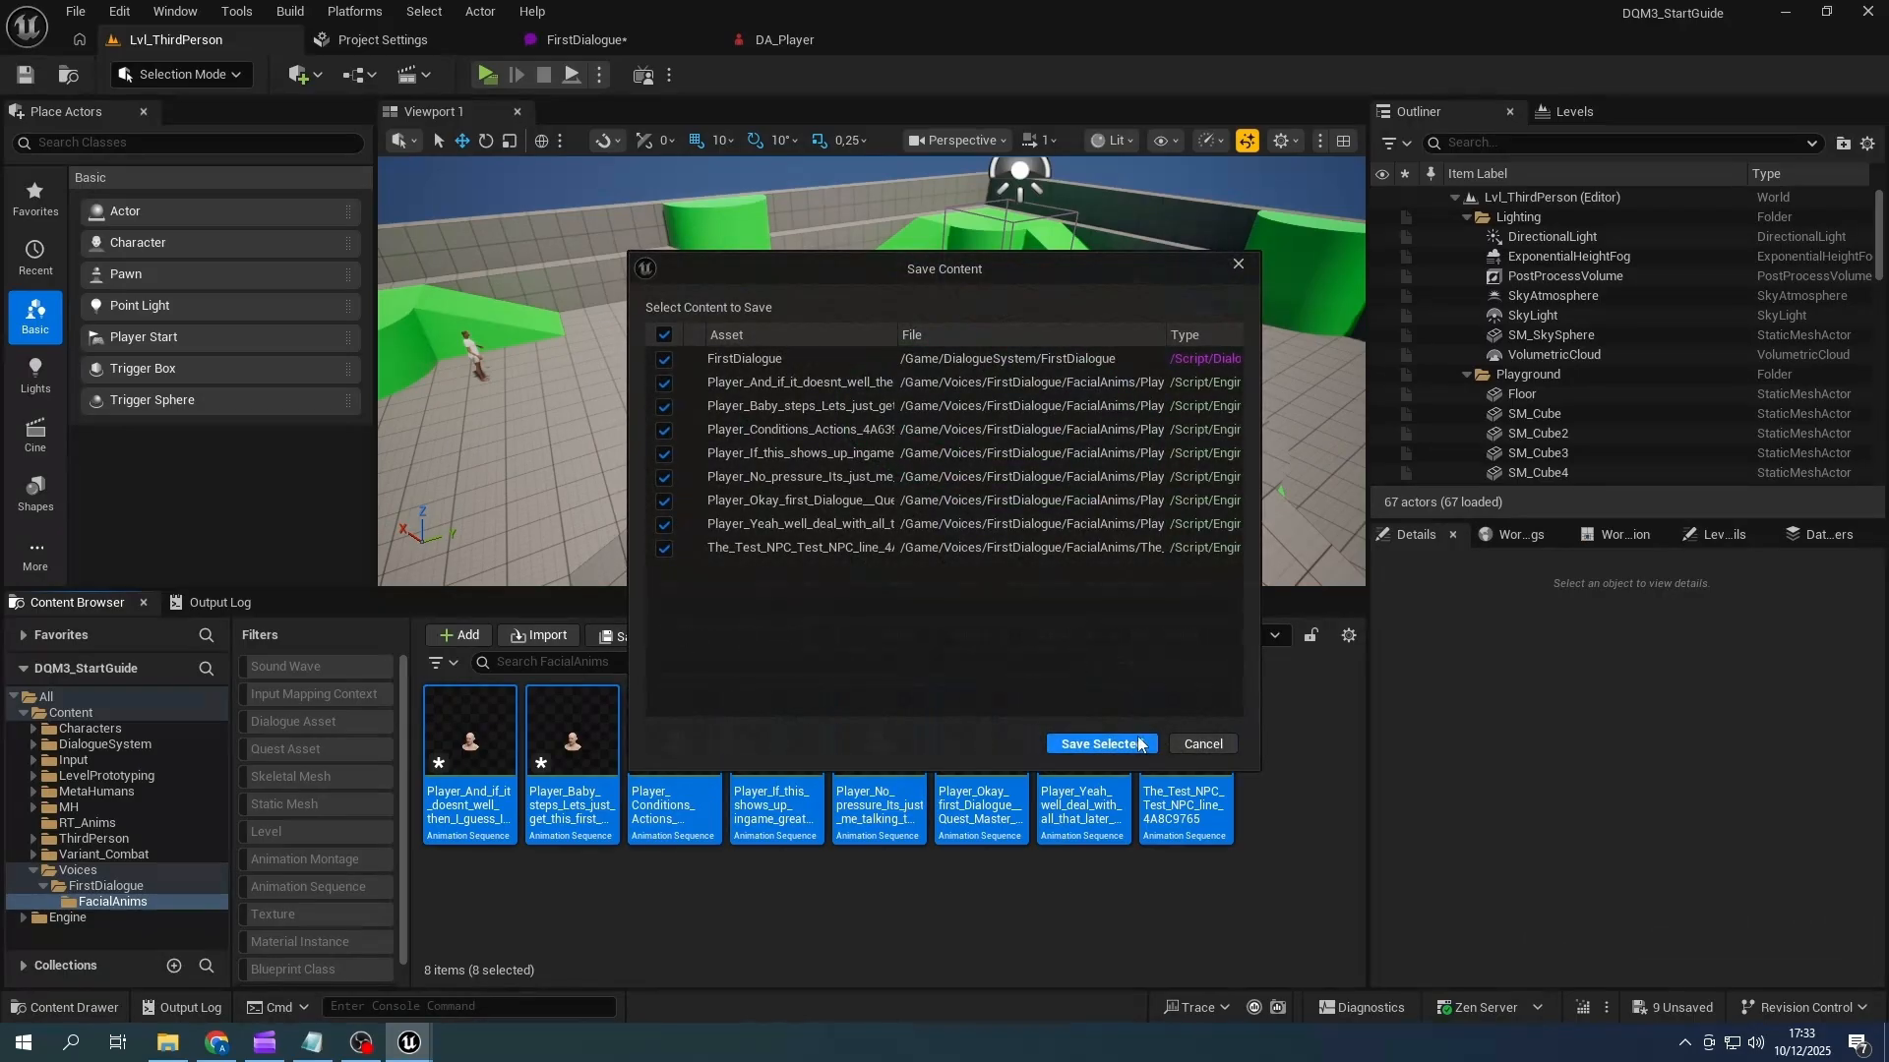
pyautogui.click(1099, 740)
pyautogui.rightClick(576, 806)
pyautogui.moveTo(787, 392)
pyautogui.click(968, 404)
pyautogui.click(630, 635)
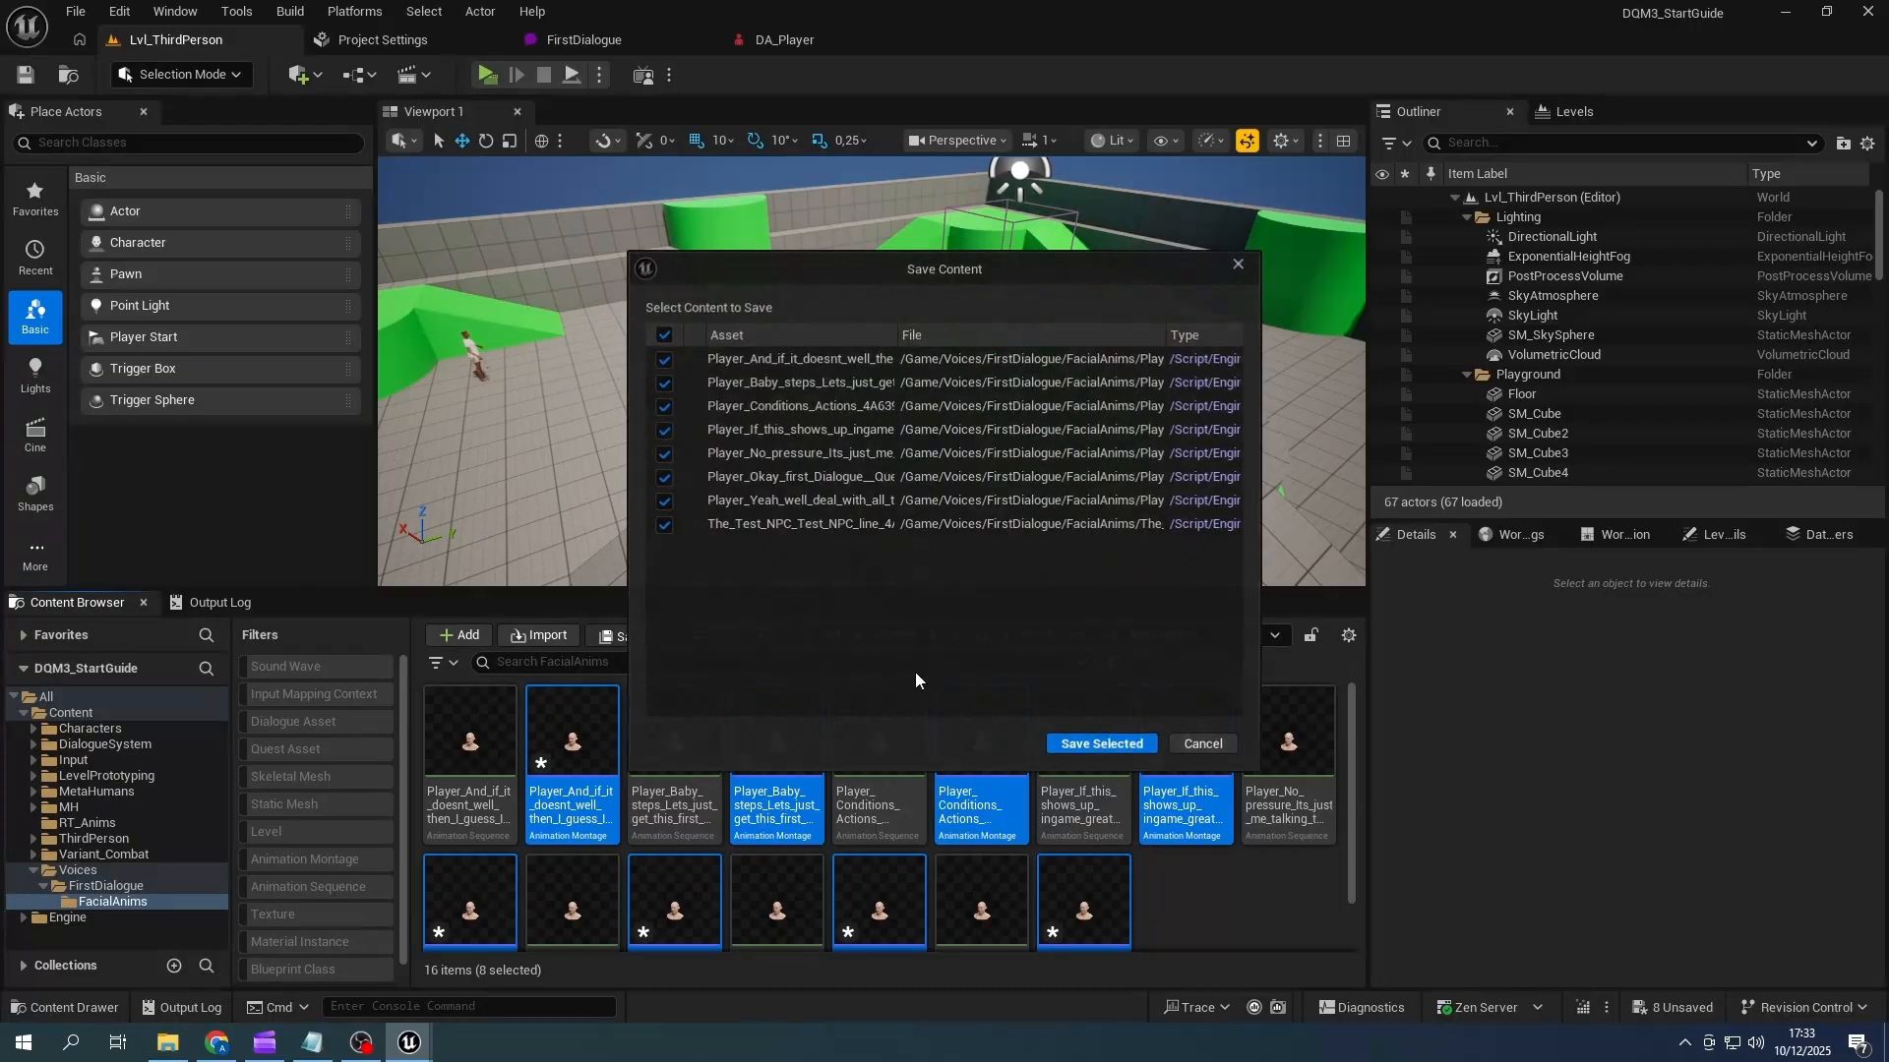
pyautogui.click(1099, 742)
# - In FirstDialogue, select all dialogue nodes, associate facial AnimMontages based on voice sound file name, and save the dialogue
pyautogui.click(584, 40)
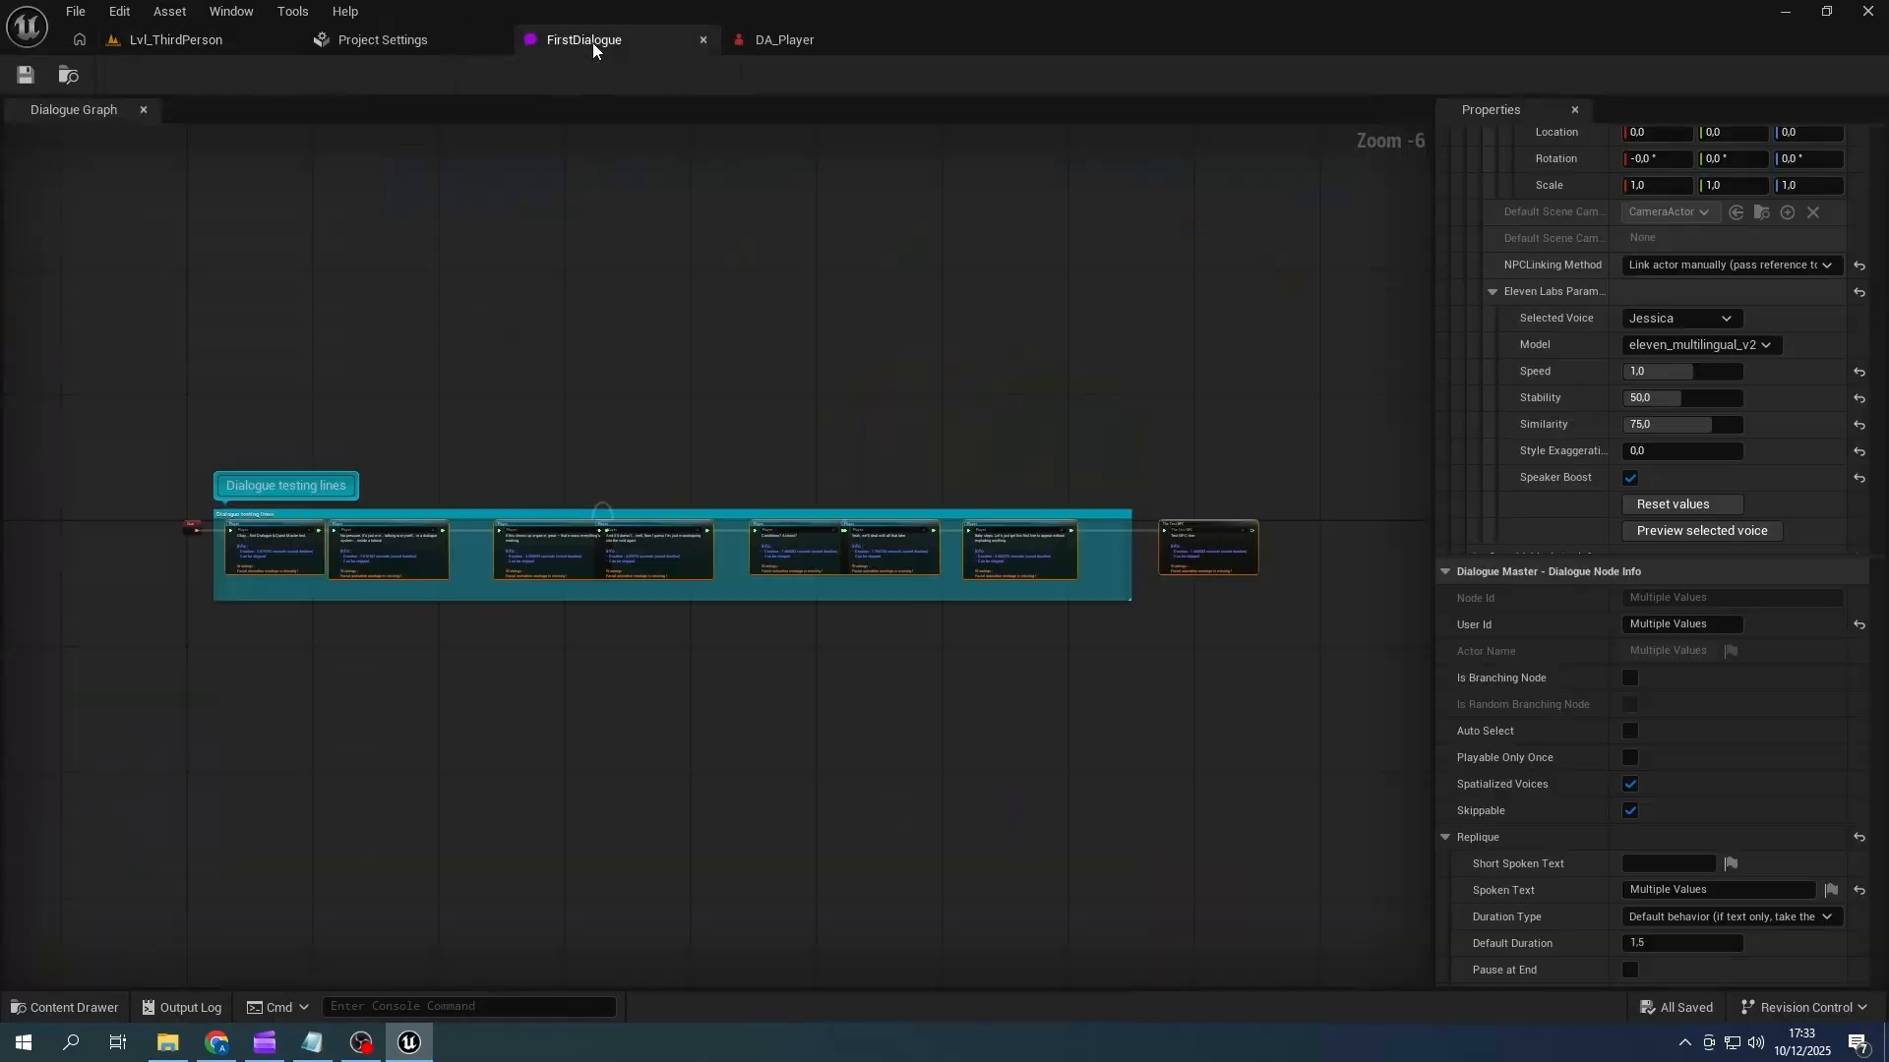
pyautogui.rightClick(509, 457)
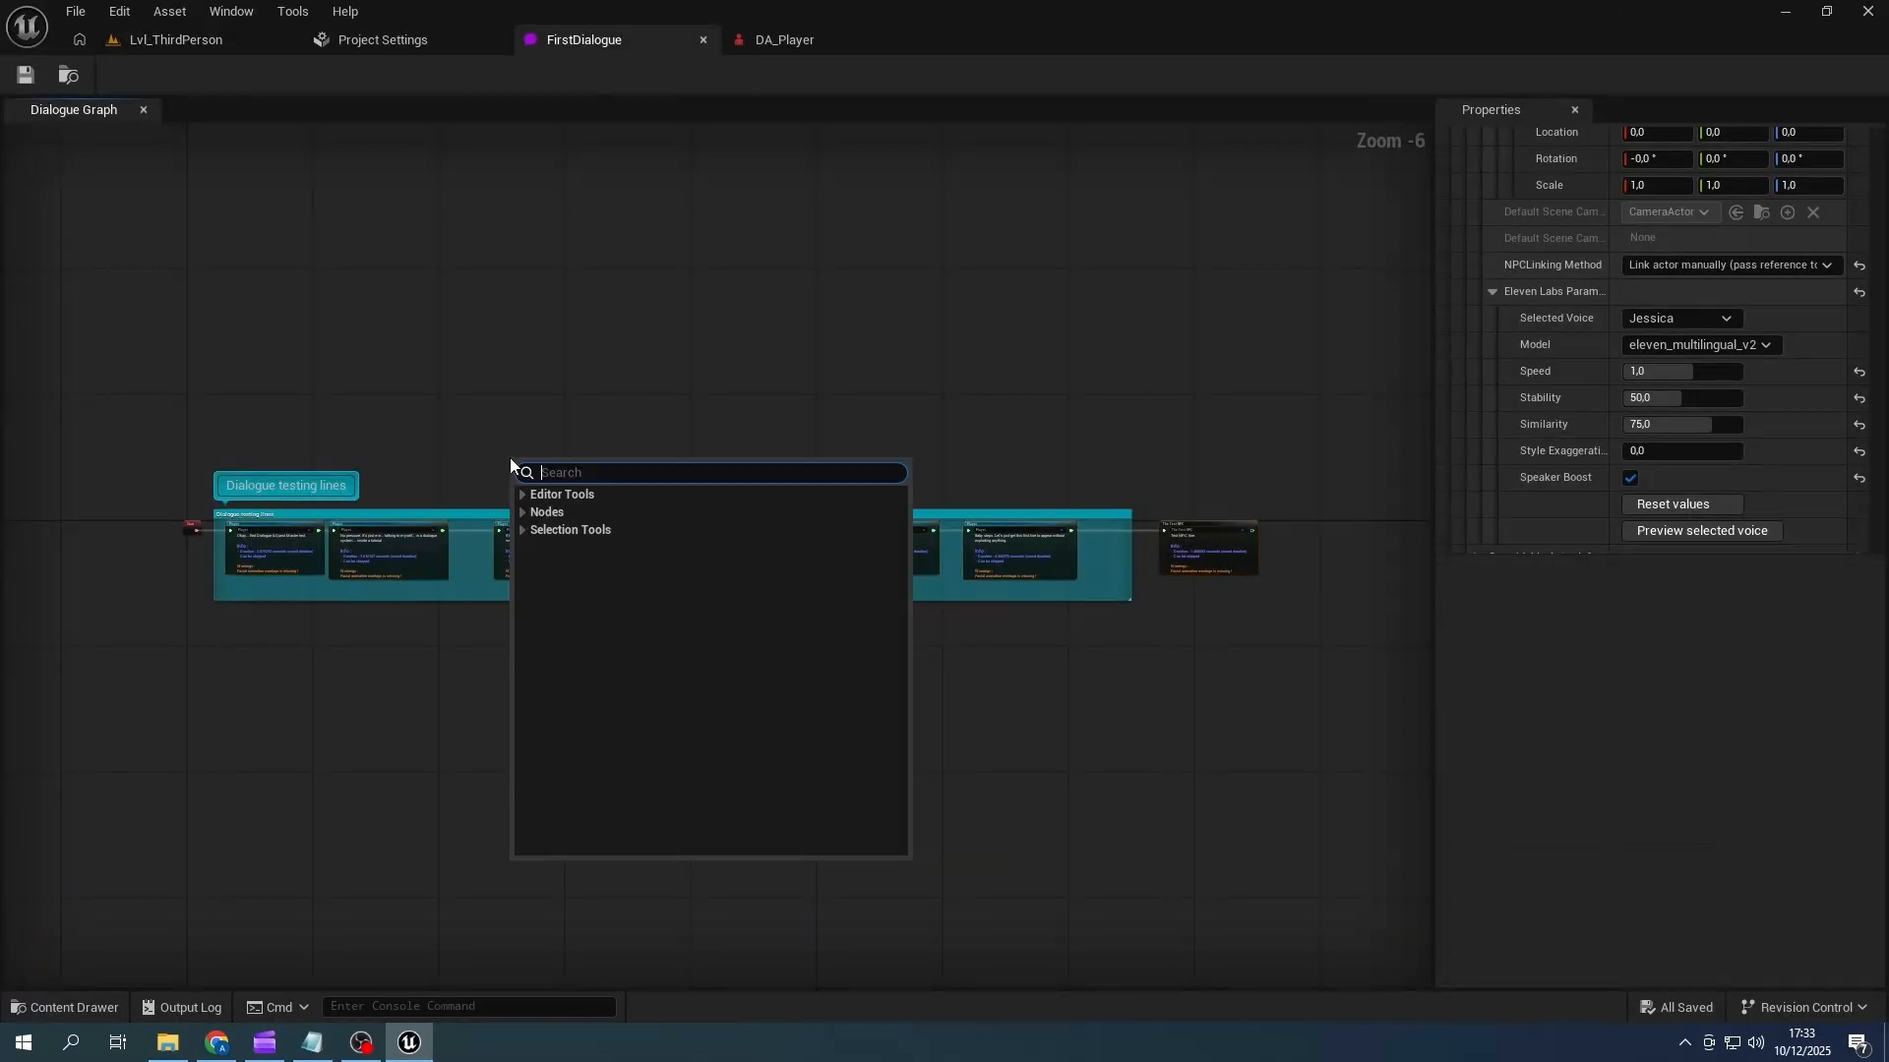
pyautogui.click(520, 532)
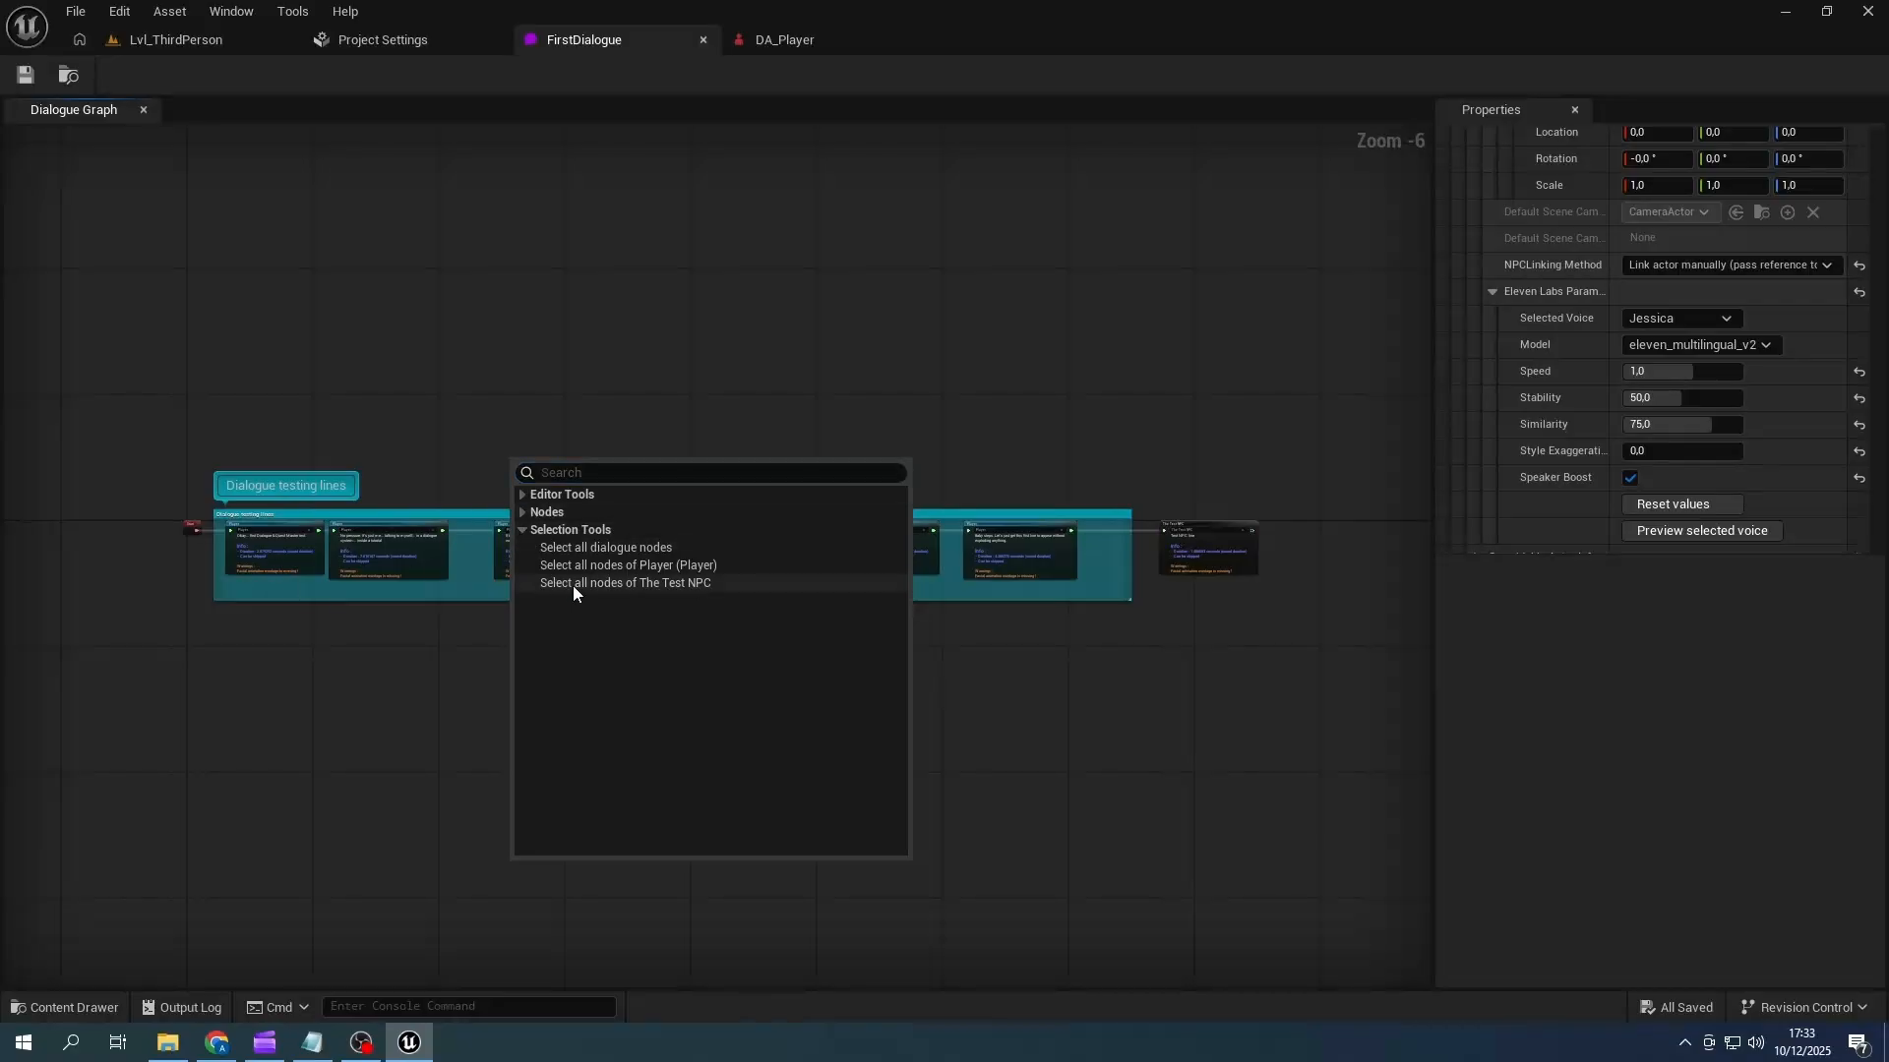
pyautogui.click(577, 584)
pyautogui.rightClick(604, 454)
pyautogui.click(624, 489)
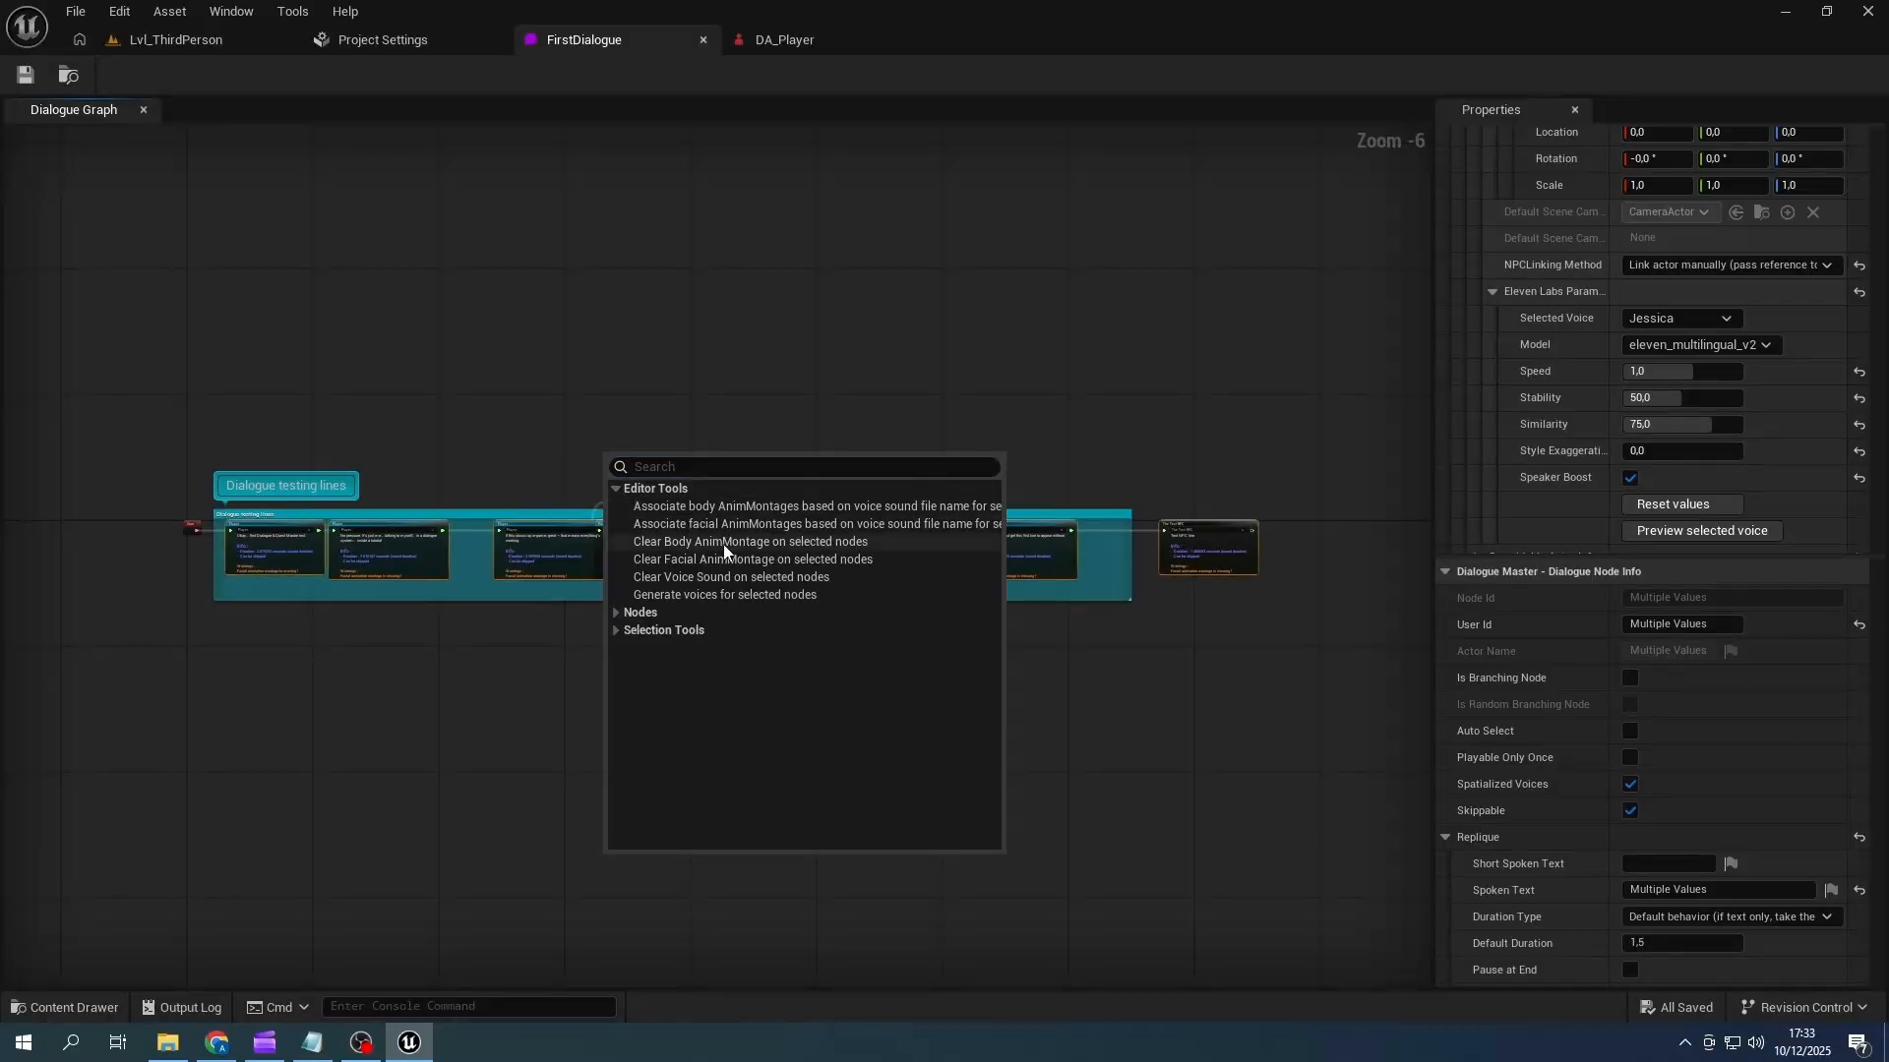
pyautogui.click(832, 523)
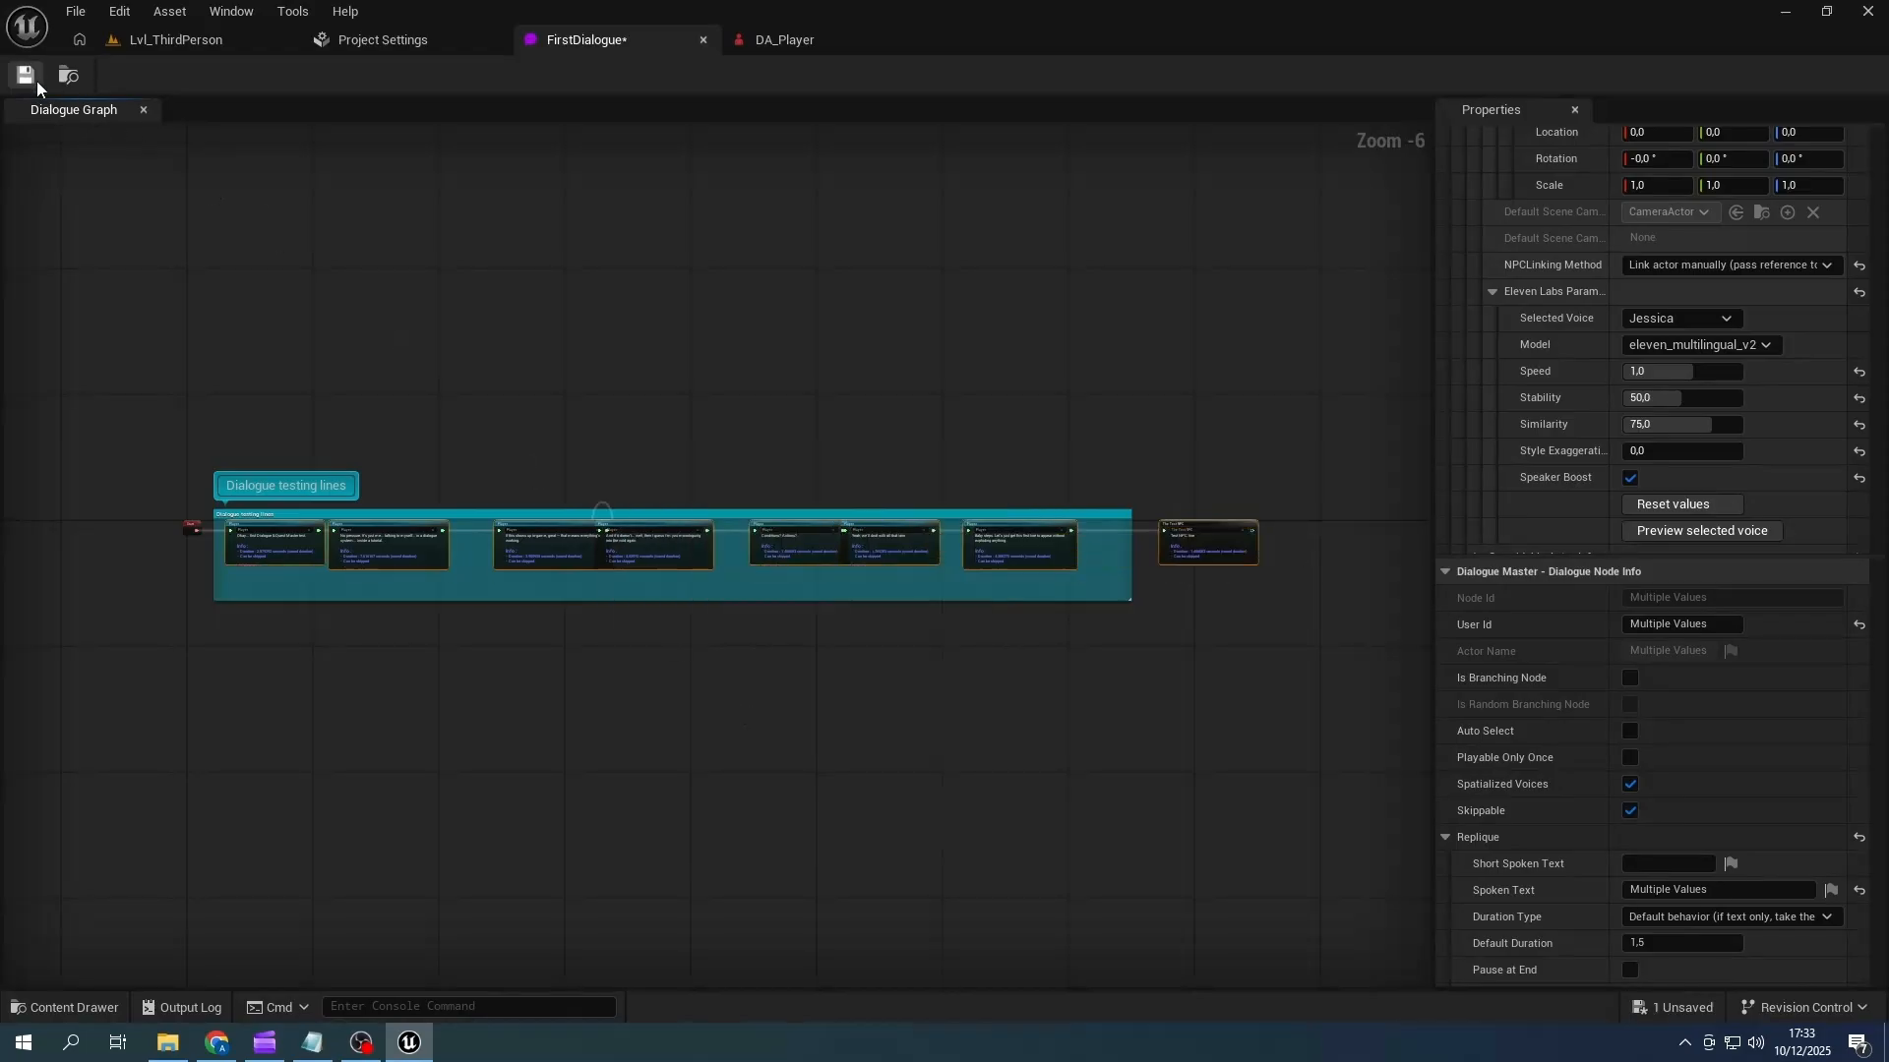
pyautogui.click(32, 77)
# - Check the Voice Sound and Face Lip Sync Anim Montage assignments on the first two Player nodes
pyautogui.scroll(3, 459, 482)
pyautogui.moveTo(394, 485); pyautogui.dragTo(900, 361, button='right')
pyautogui.click(841, 536)
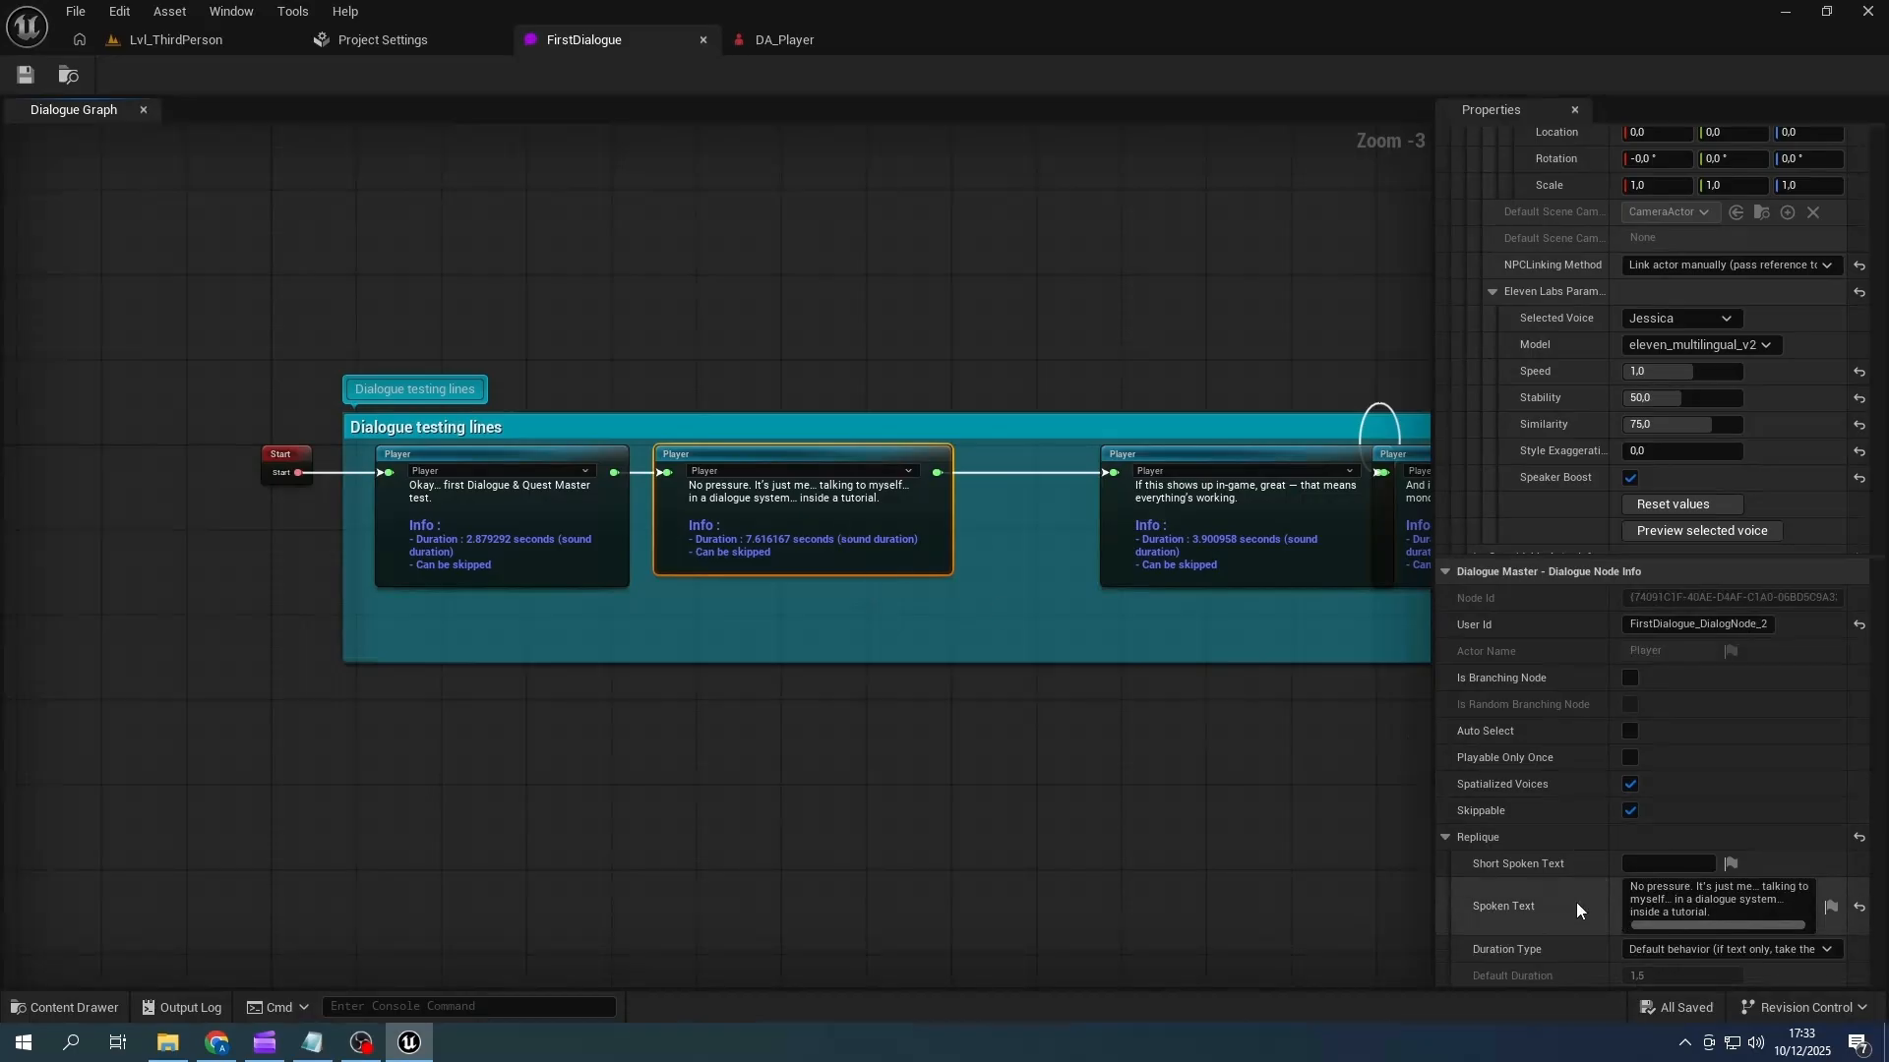
pyautogui.scroll(-3, 1576, 896)
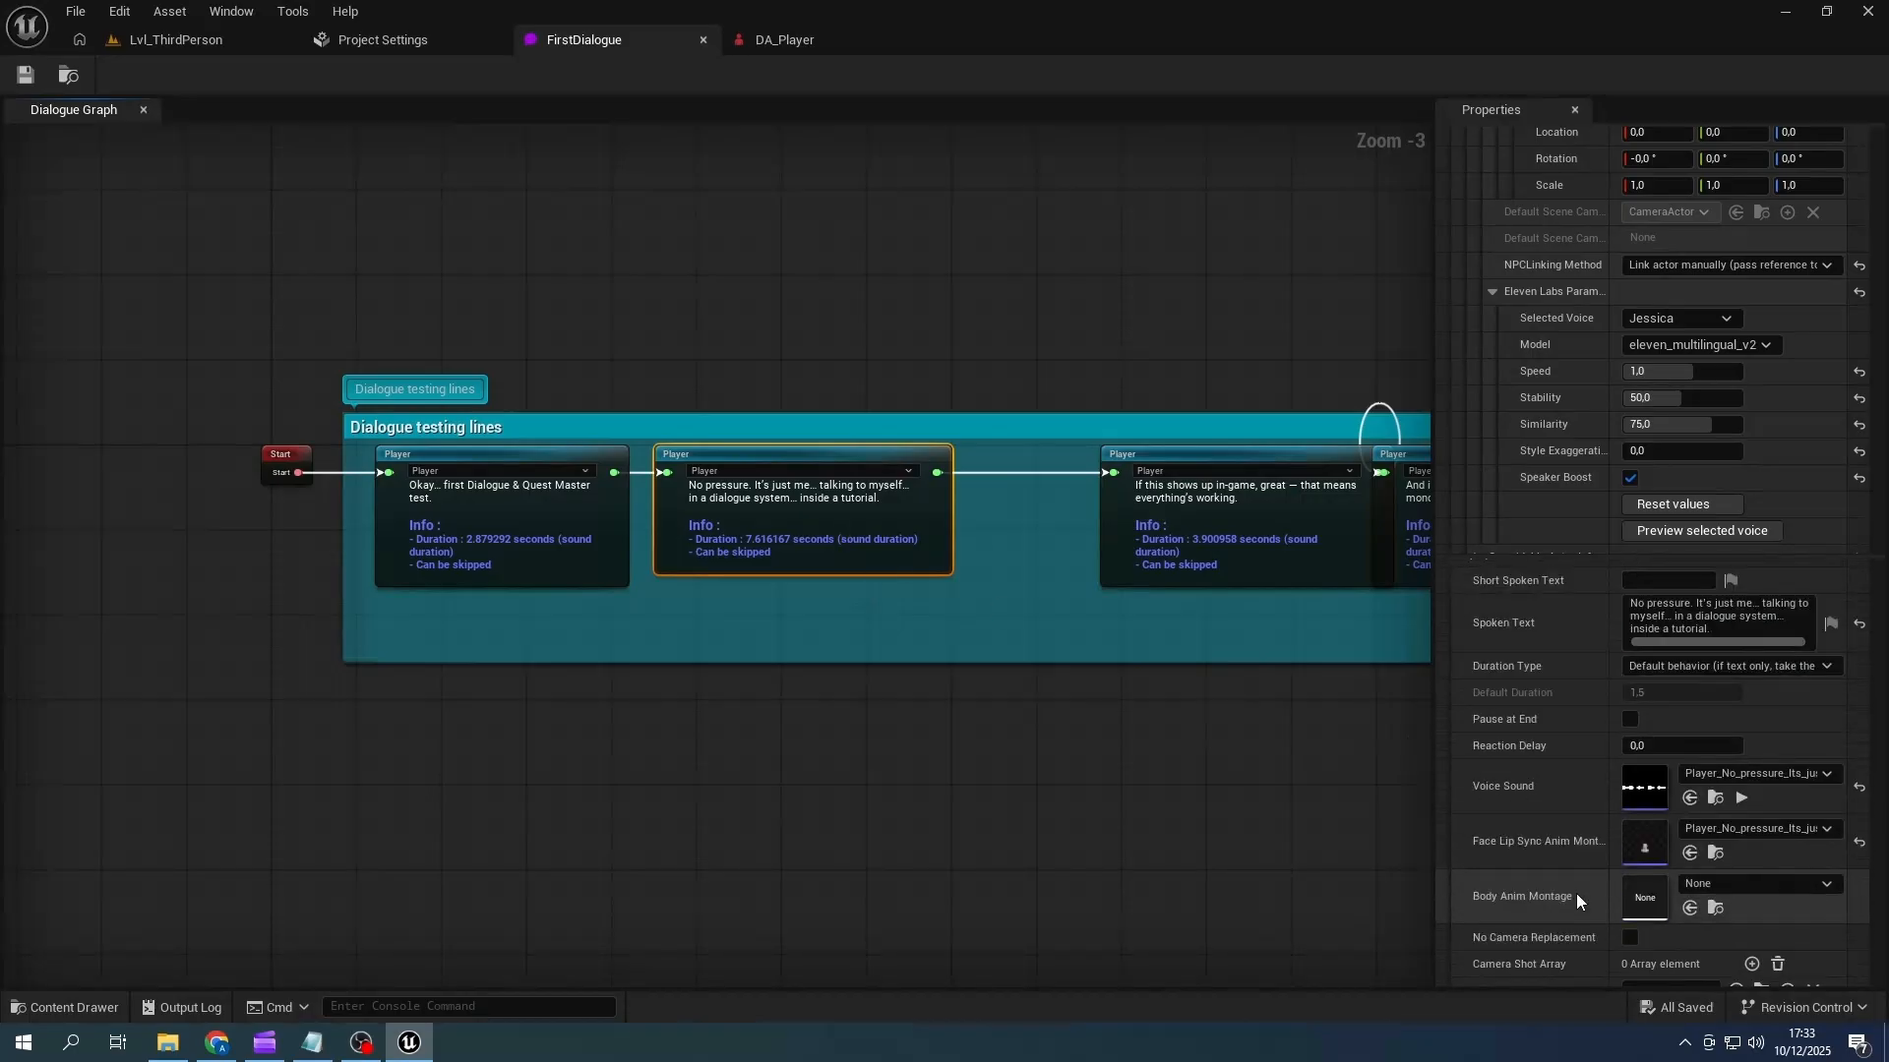
pyautogui.click(498, 577)
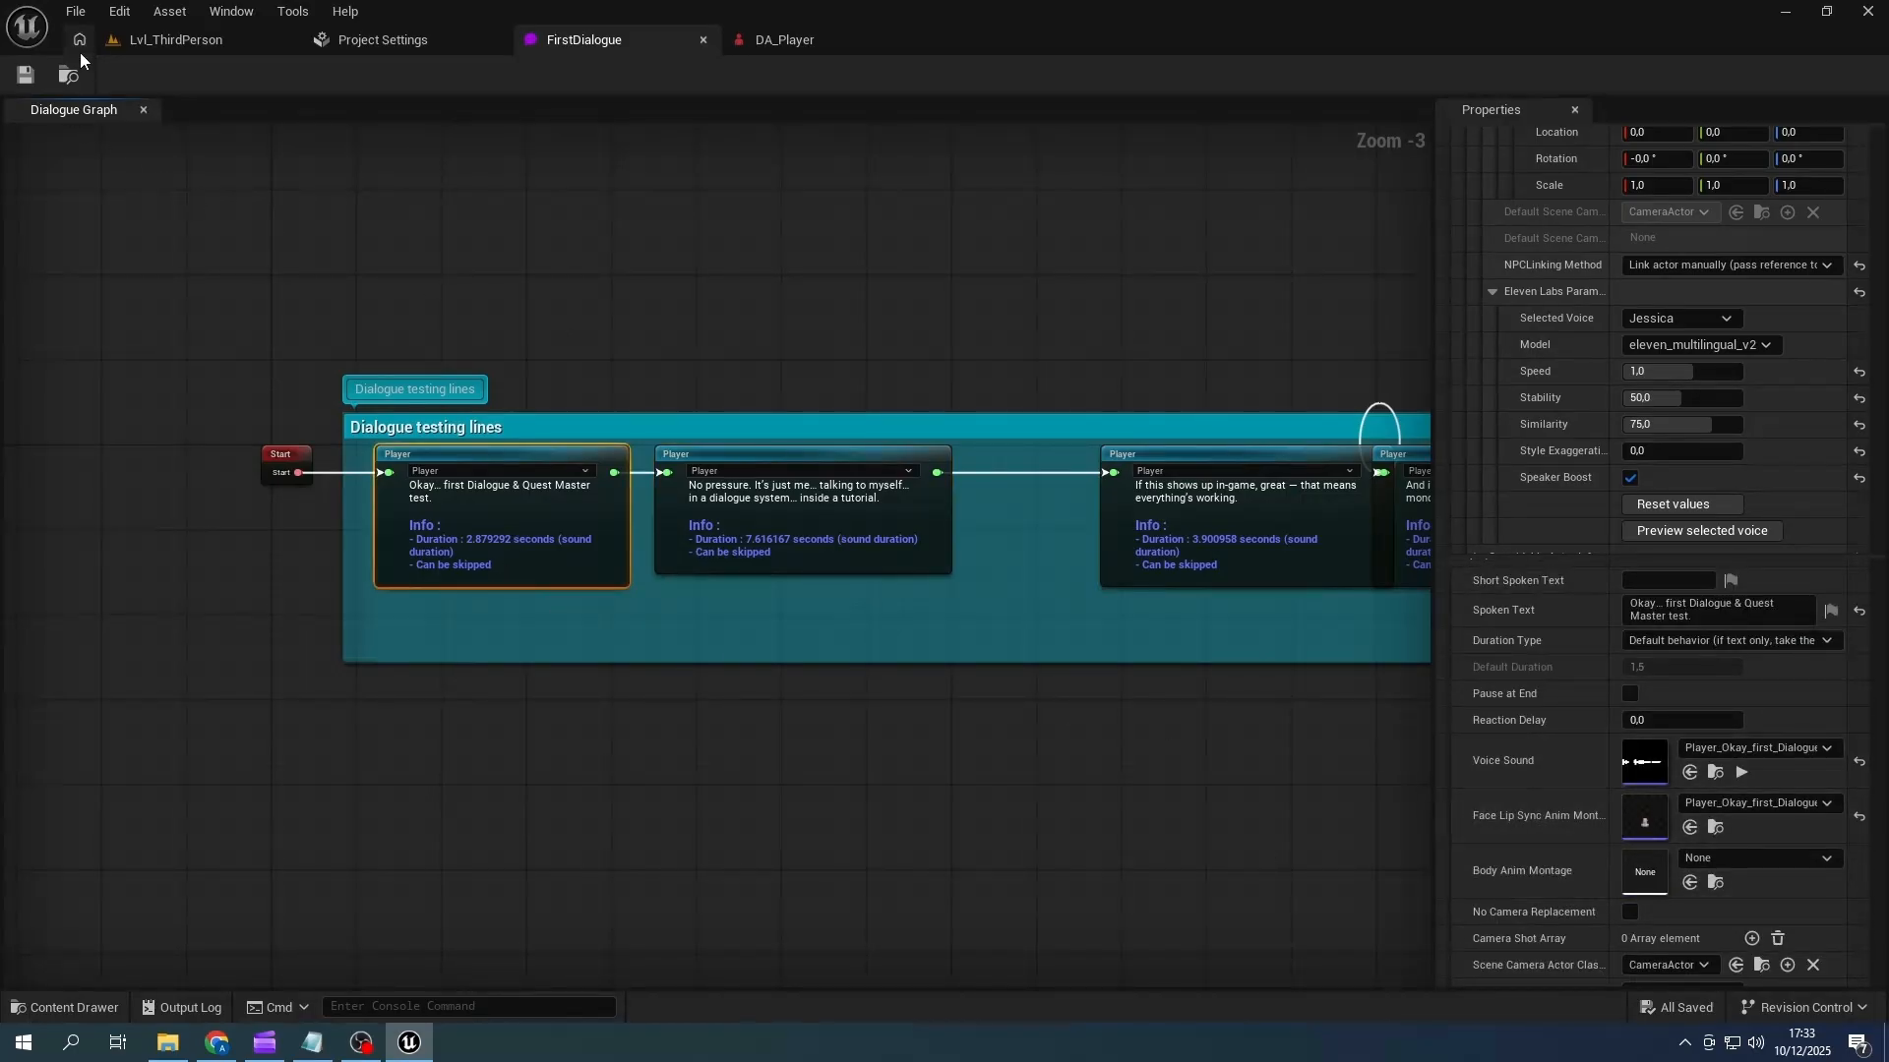
# - Play-test Lvl_ThirdPerson by running the player to the NPC and triggering the dialogue, and end the session
pyautogui.click(175, 39)
pyautogui.click(487, 75)
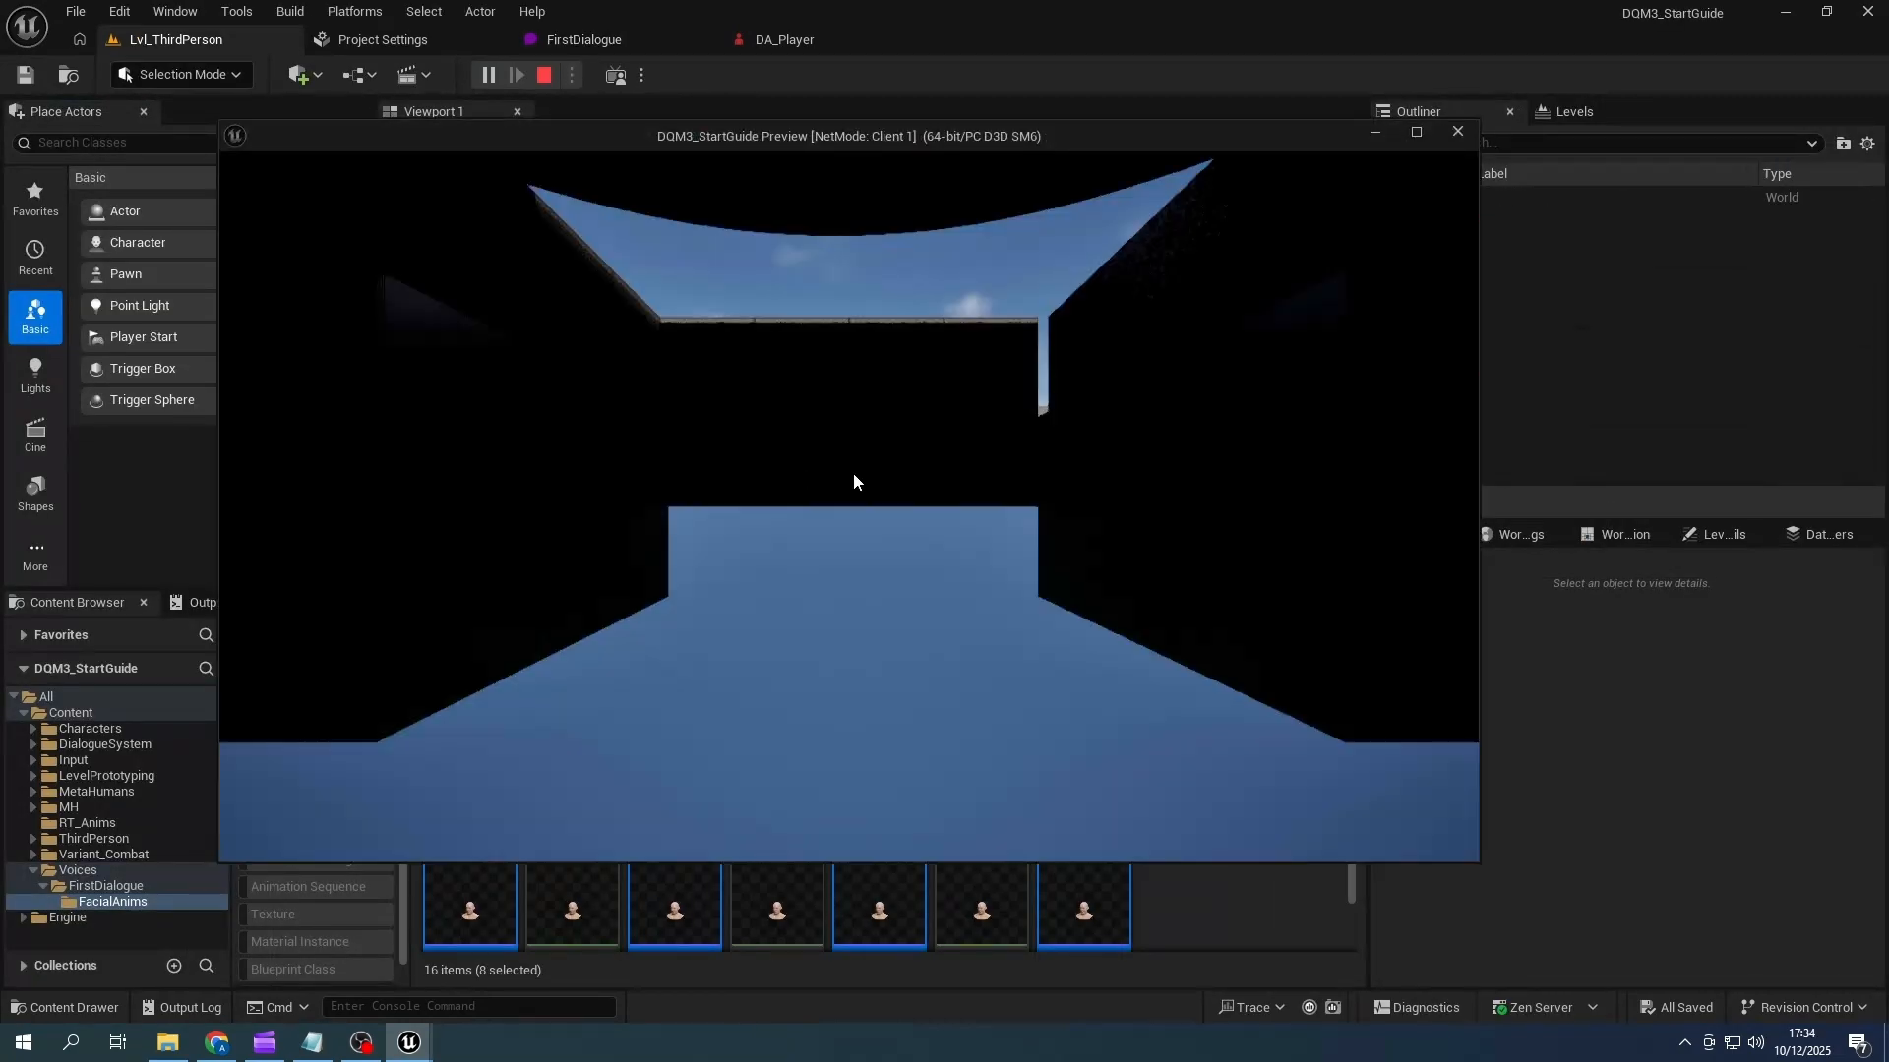
pyautogui.press('w')
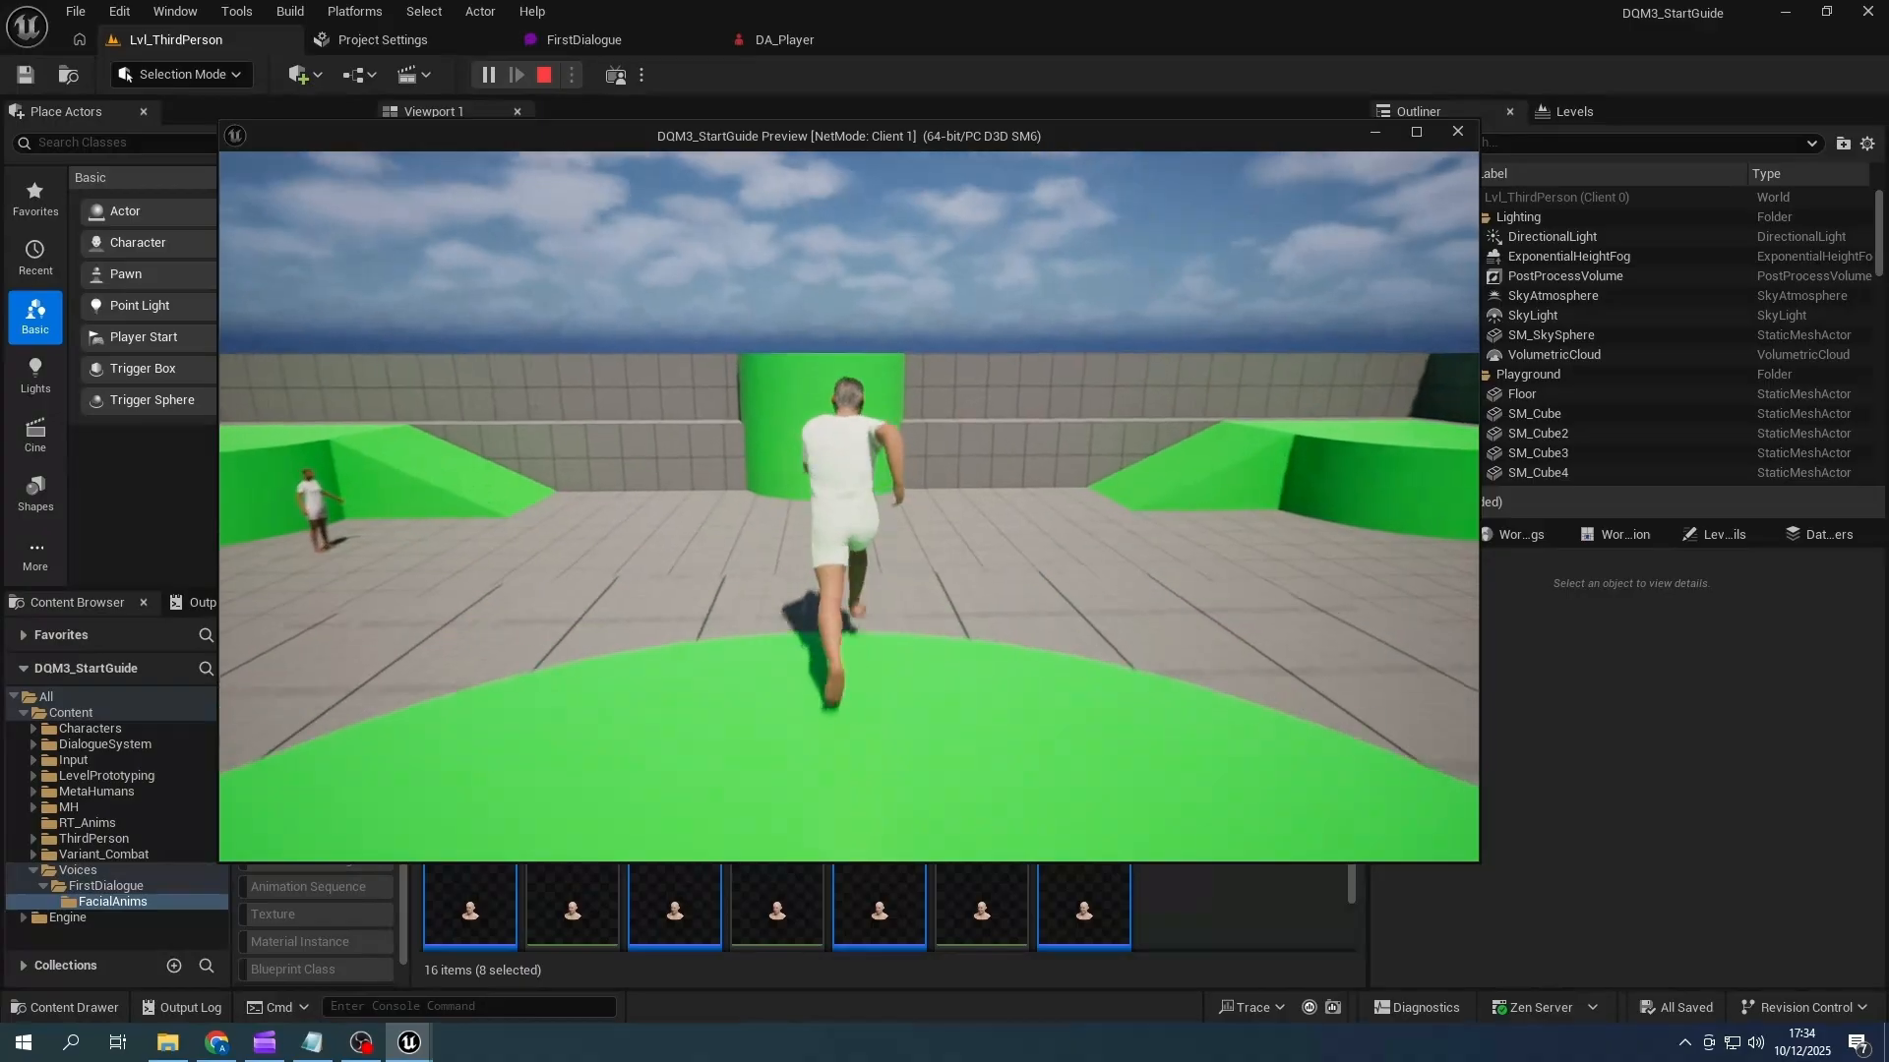
pyautogui.press('e')
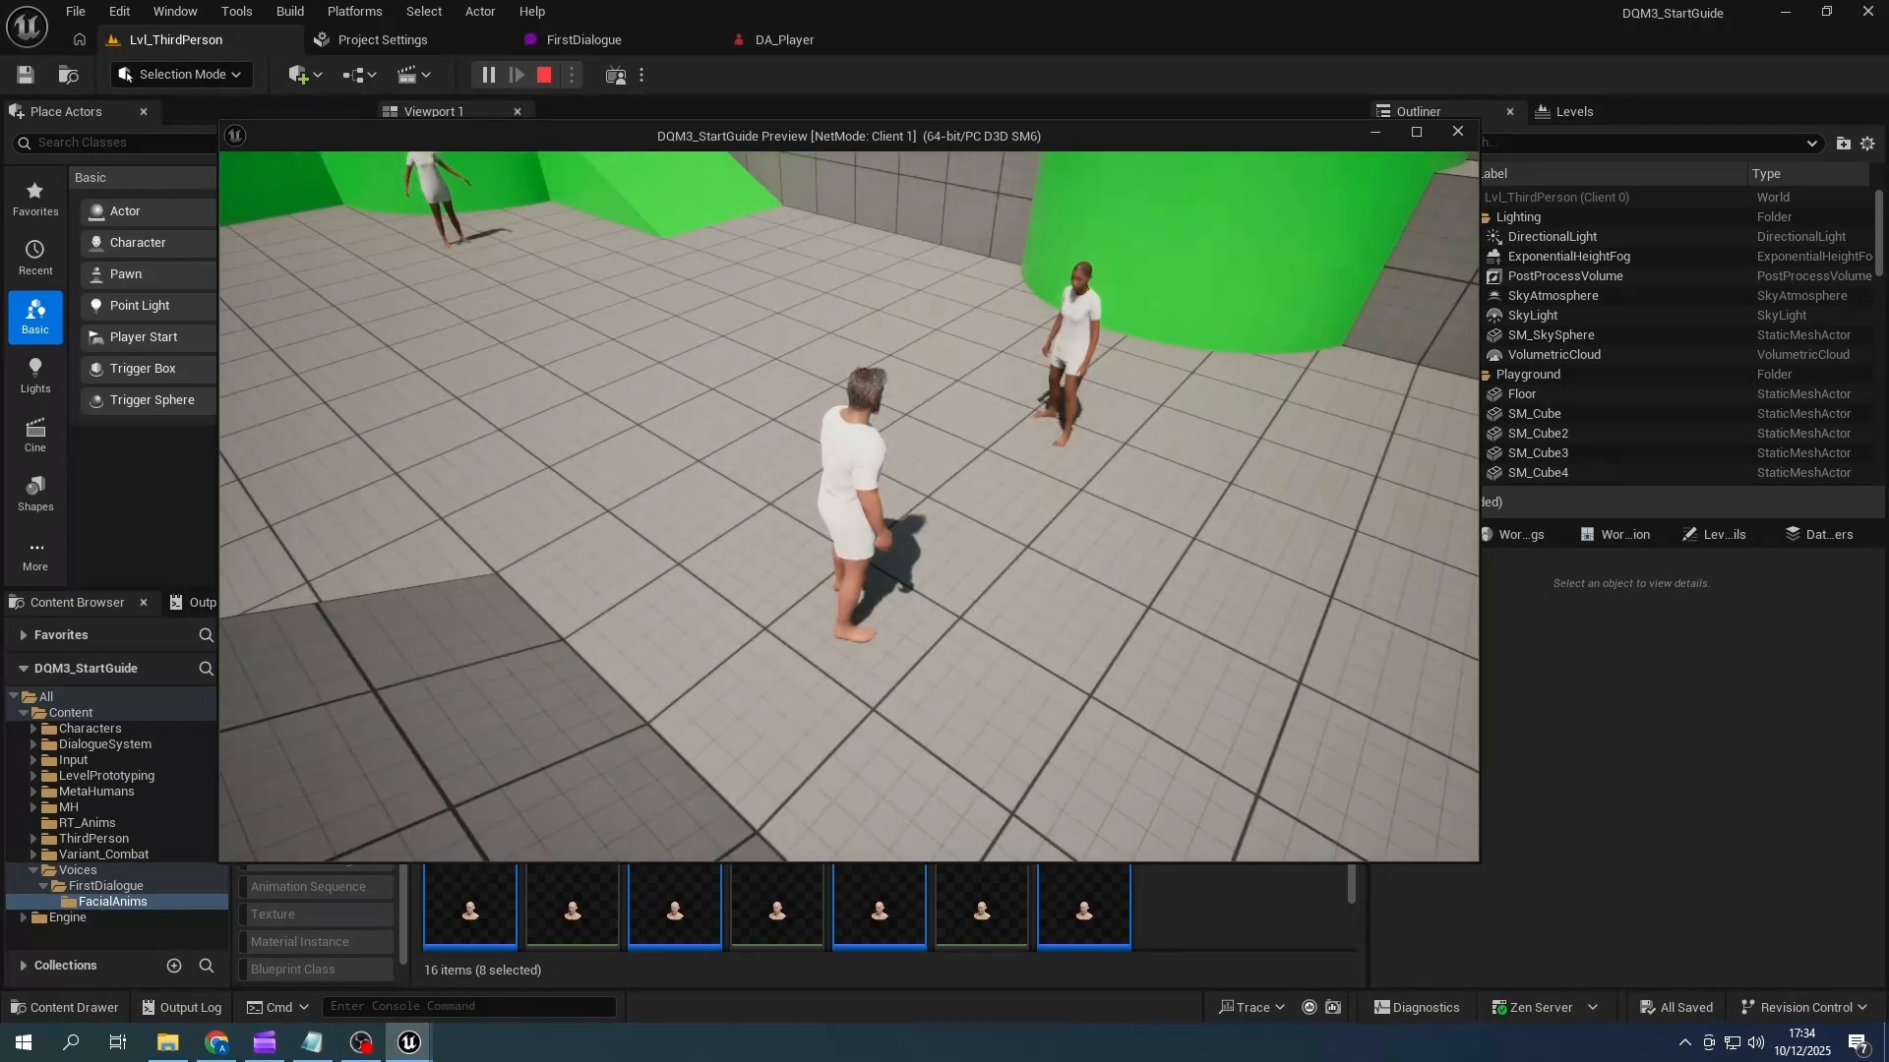
pyautogui.press('Escape')
# - Process the "Okay first Dialogue & Quest Master test" sound again as a MetaHuman performance, exporting its anim sequence to FirstDialogue/FacialAnims
pyautogui.click(1196, 905)
pyautogui.scroll(-1, 1196, 905)
pyautogui.scroll(1, 1175, 874)
pyautogui.click(1062, 636)
pyautogui.rightClick(1055, 715)
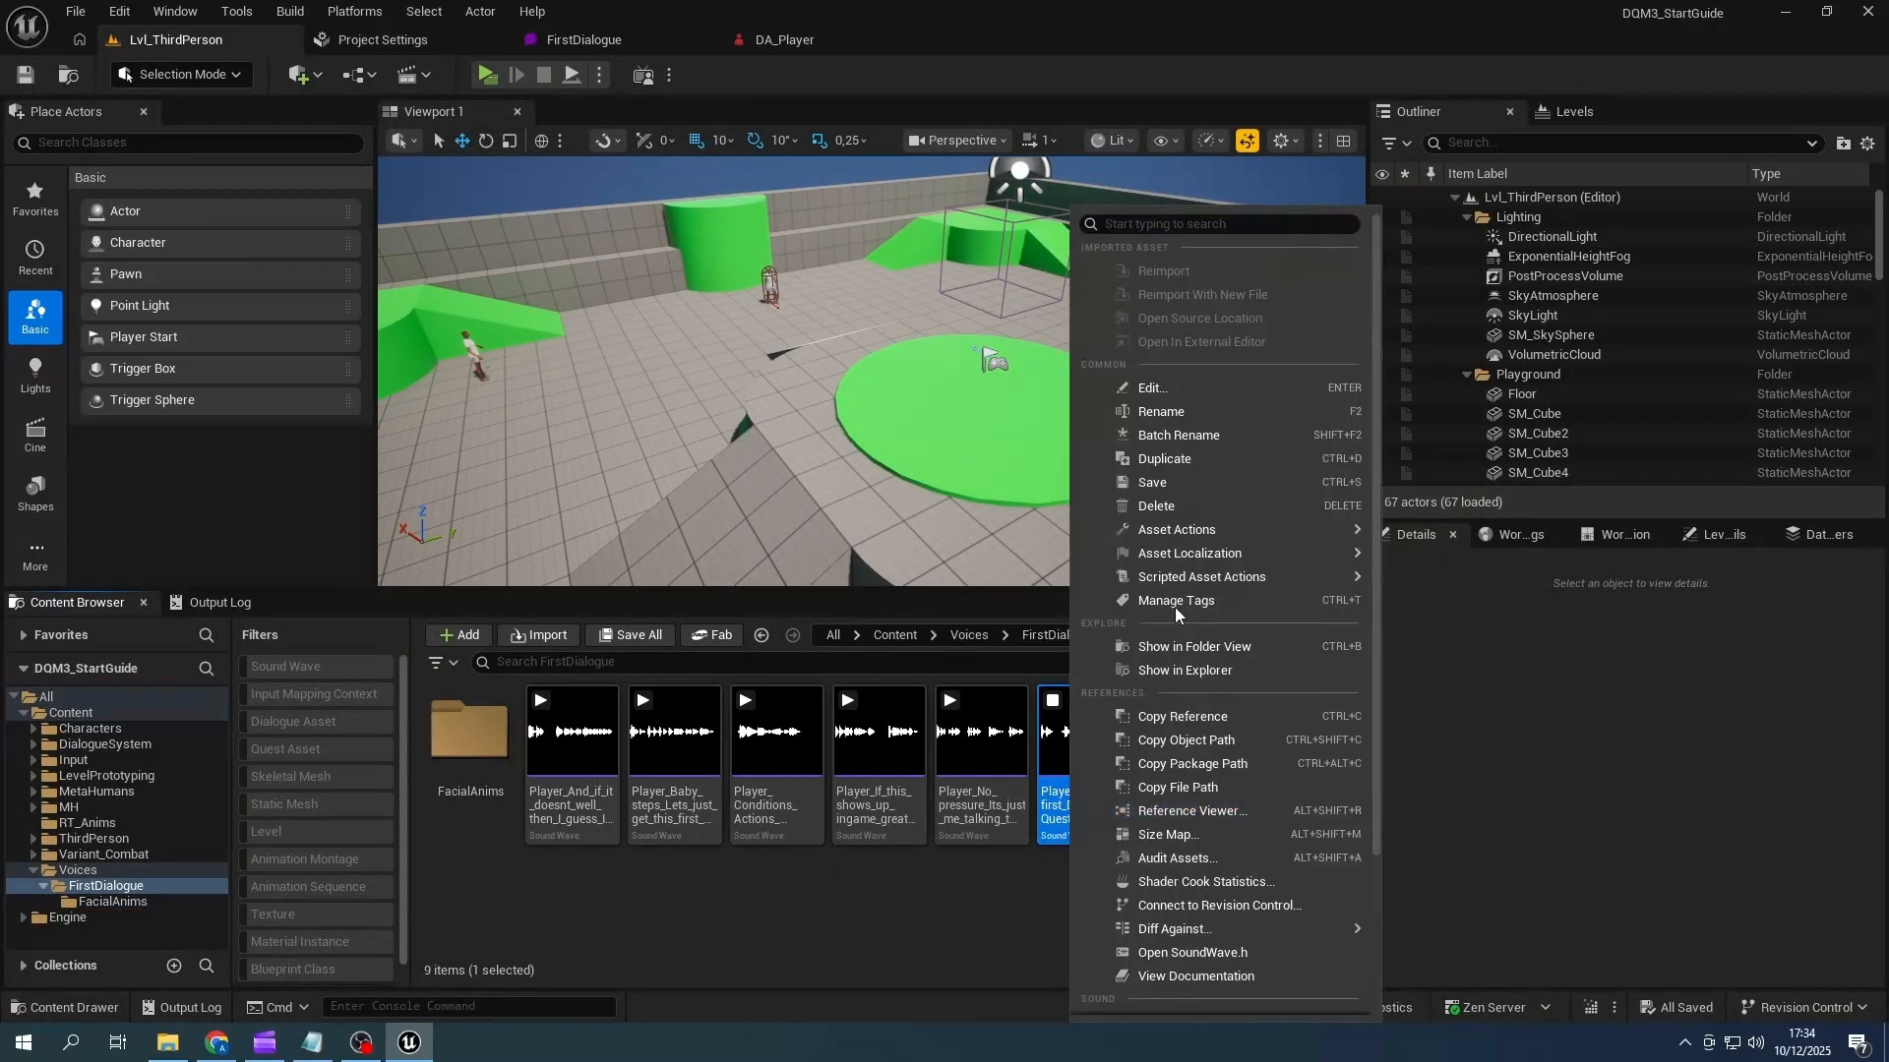
pyautogui.scroll(-5, 1181, 815)
pyautogui.click(1218, 817)
pyautogui.click(889, 484)
pyautogui.click(963, 829)
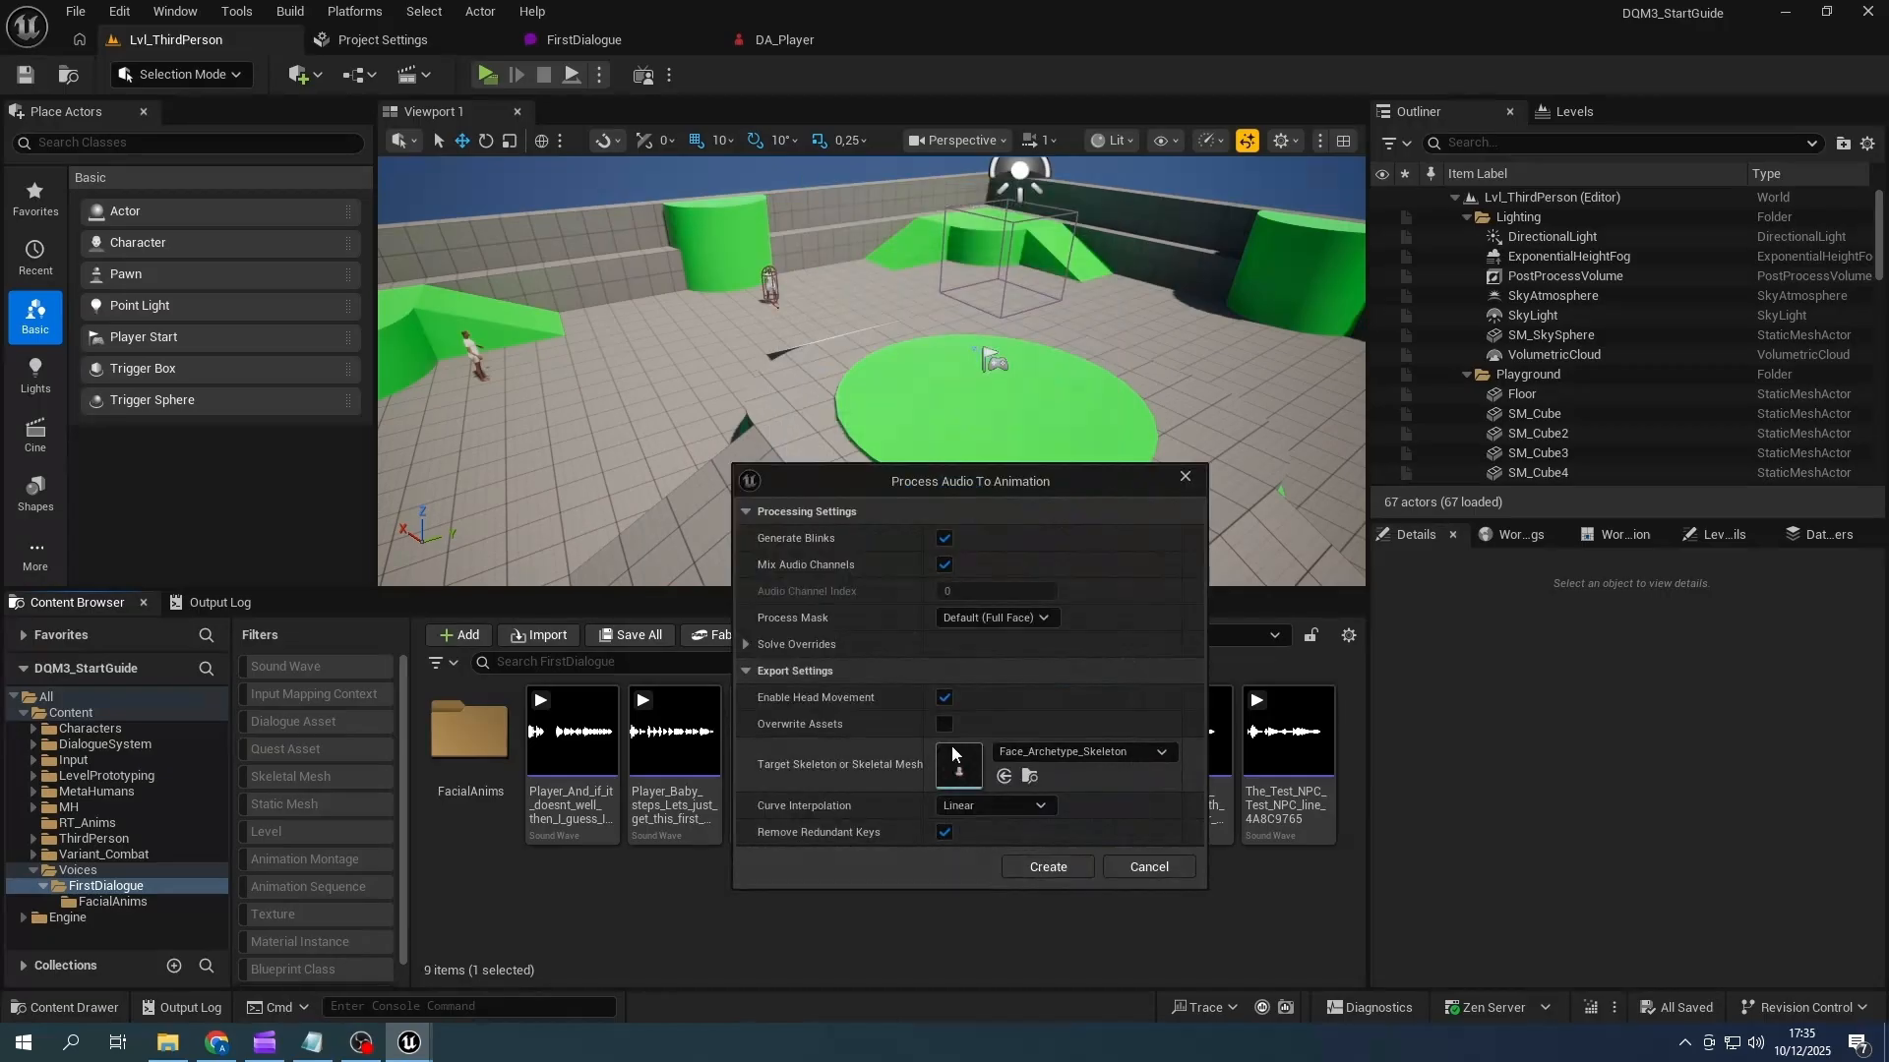
pyautogui.click(1043, 866)
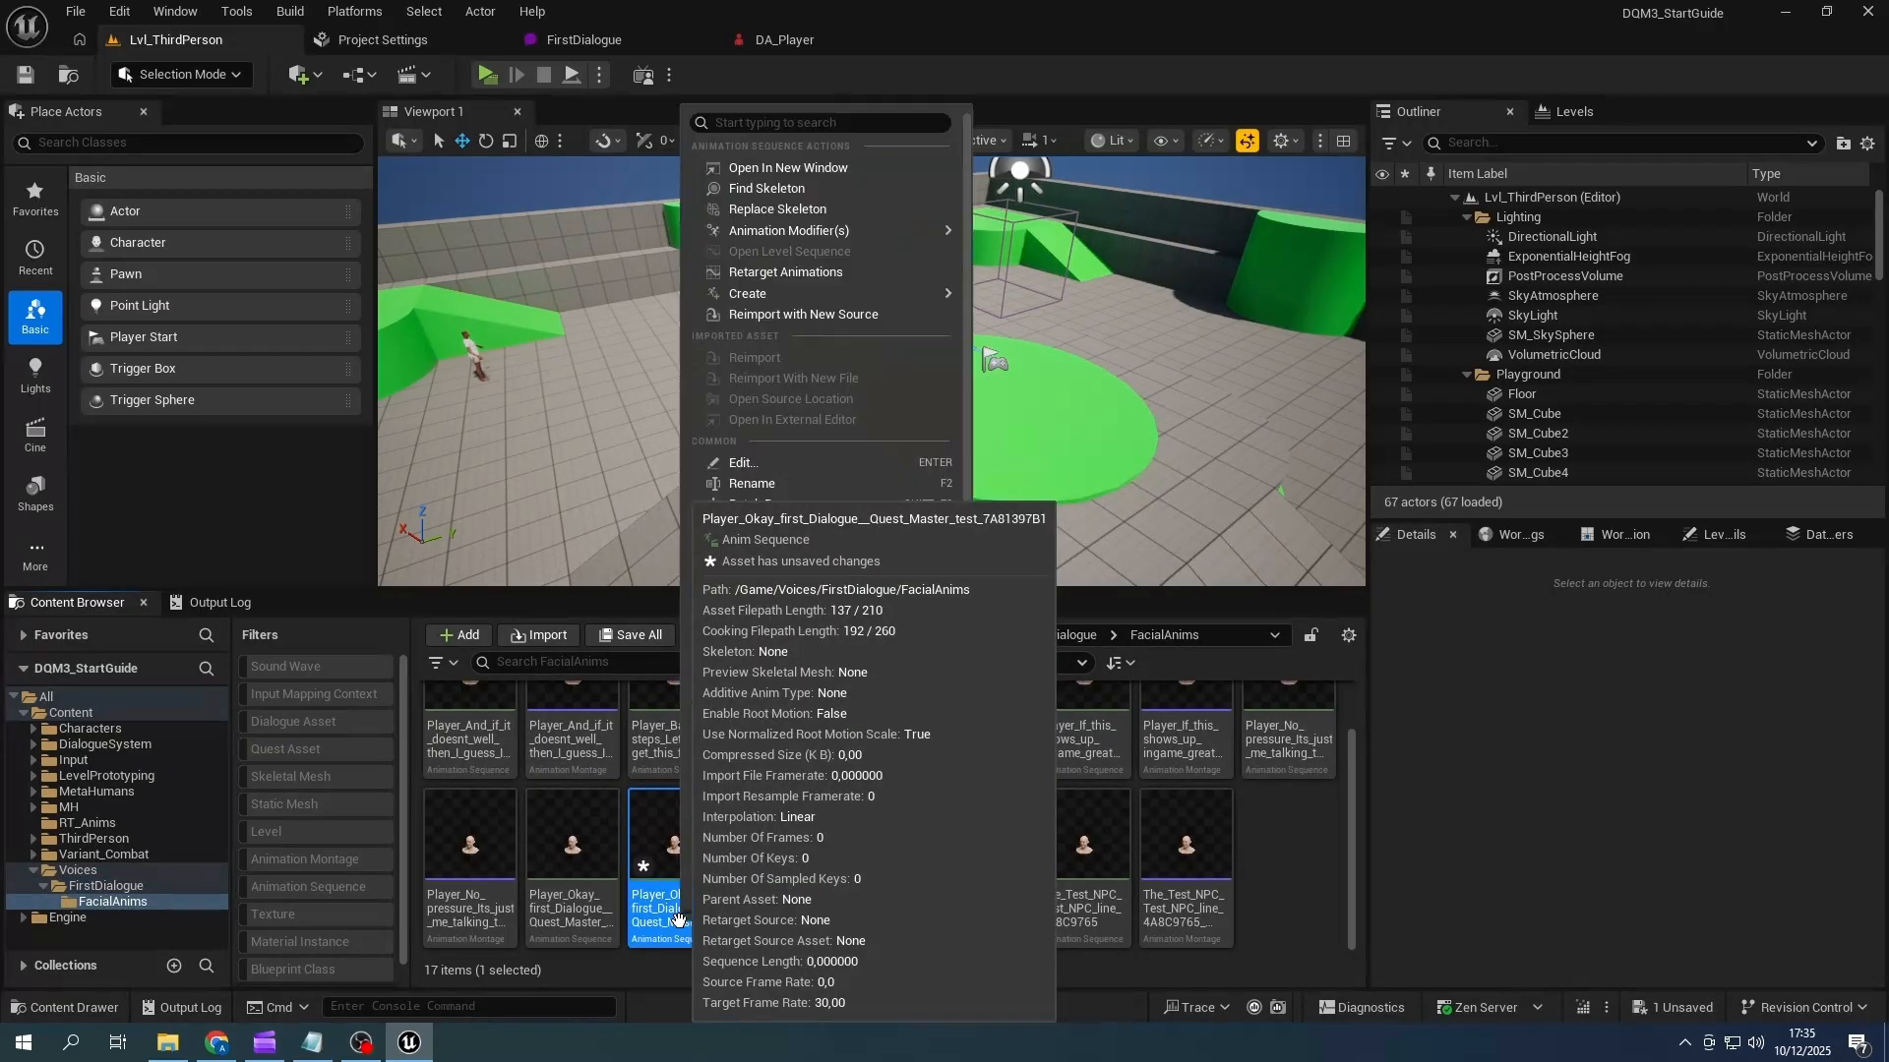
# - Create an AnimMontage from the re-exported "Okay first Dialogue & Quest Master test" sequence, name it with a _NoRot suffix, and save all assets
pyautogui.press('Return')
pyautogui.rightClick(683, 848)
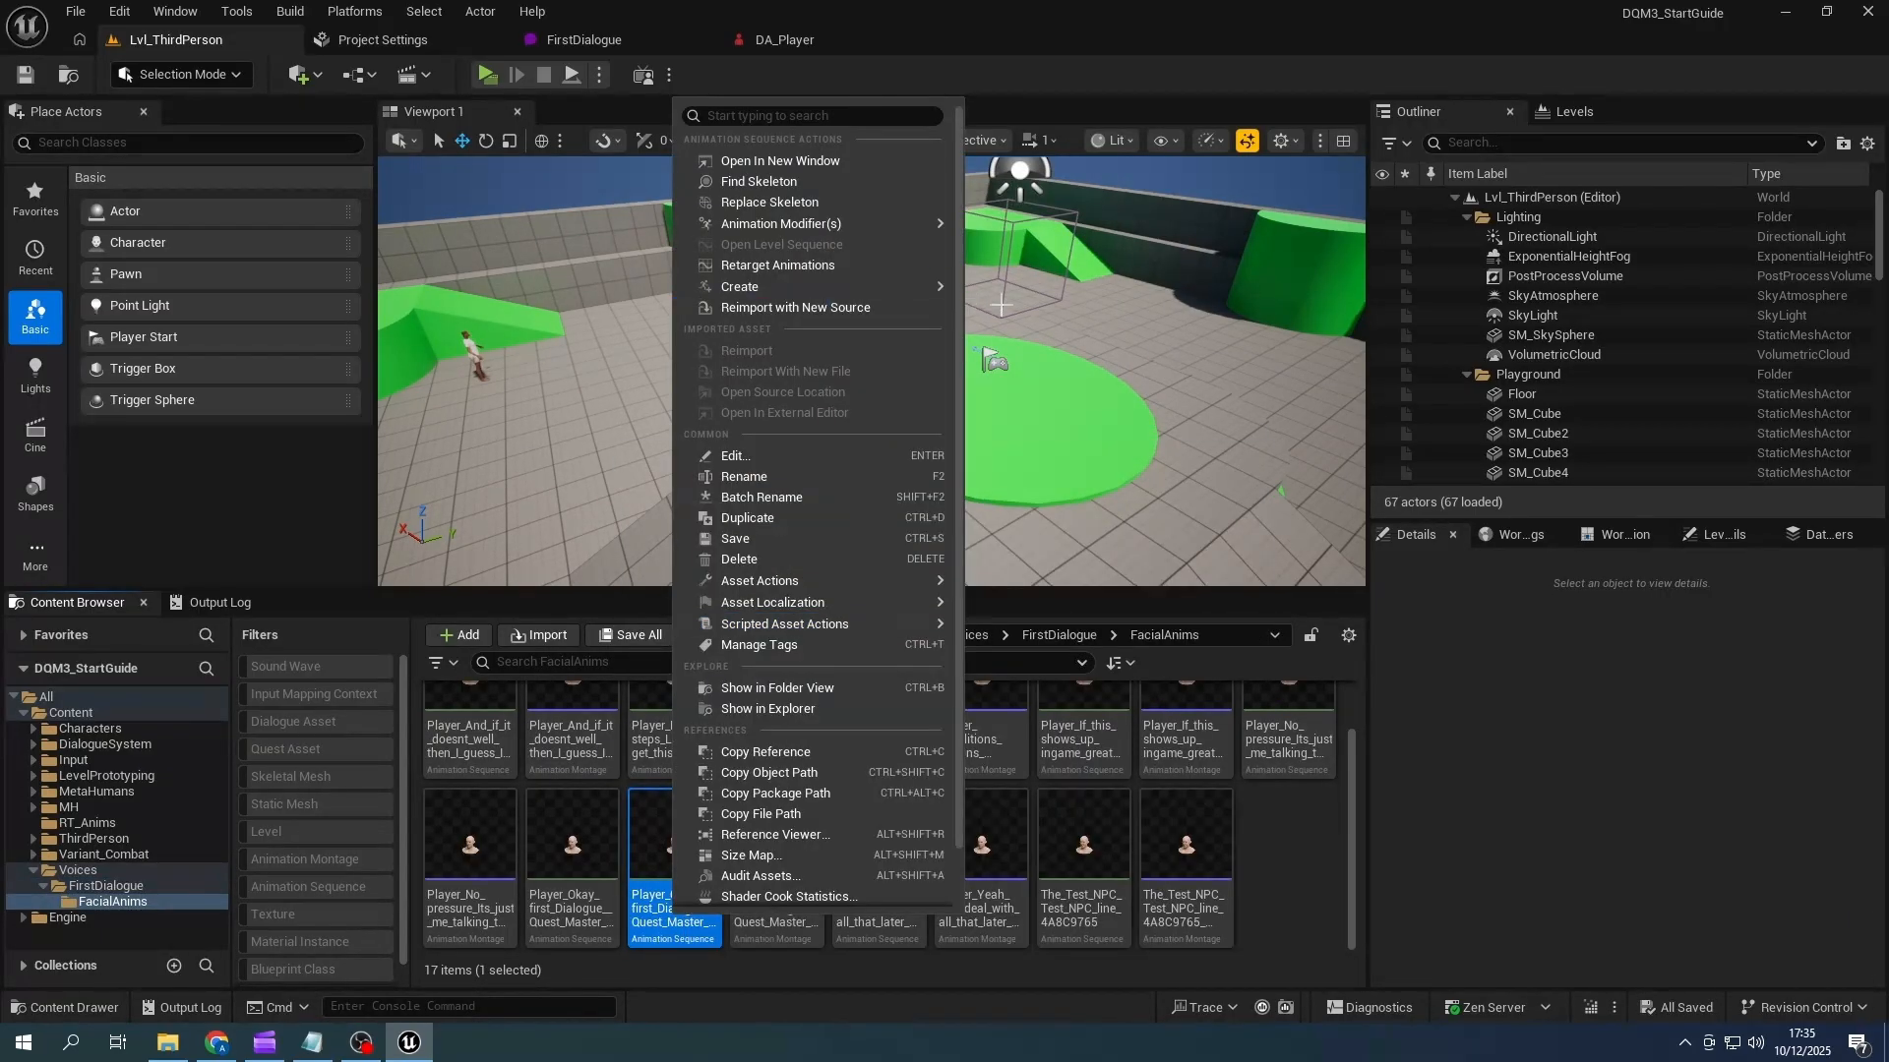
pyautogui.moveTo(742, 286)
pyautogui.click(1043, 303)
pyautogui.click(780, 930)
pyautogui.click(635, 635)
pyautogui.click(1106, 750)
# - In FirstDialogue, set the first Player node's Face Lip Sync Anim Montage to the montage ending in B1_NoRot
pyautogui.click(581, 40)
pyautogui.click(1751, 805)
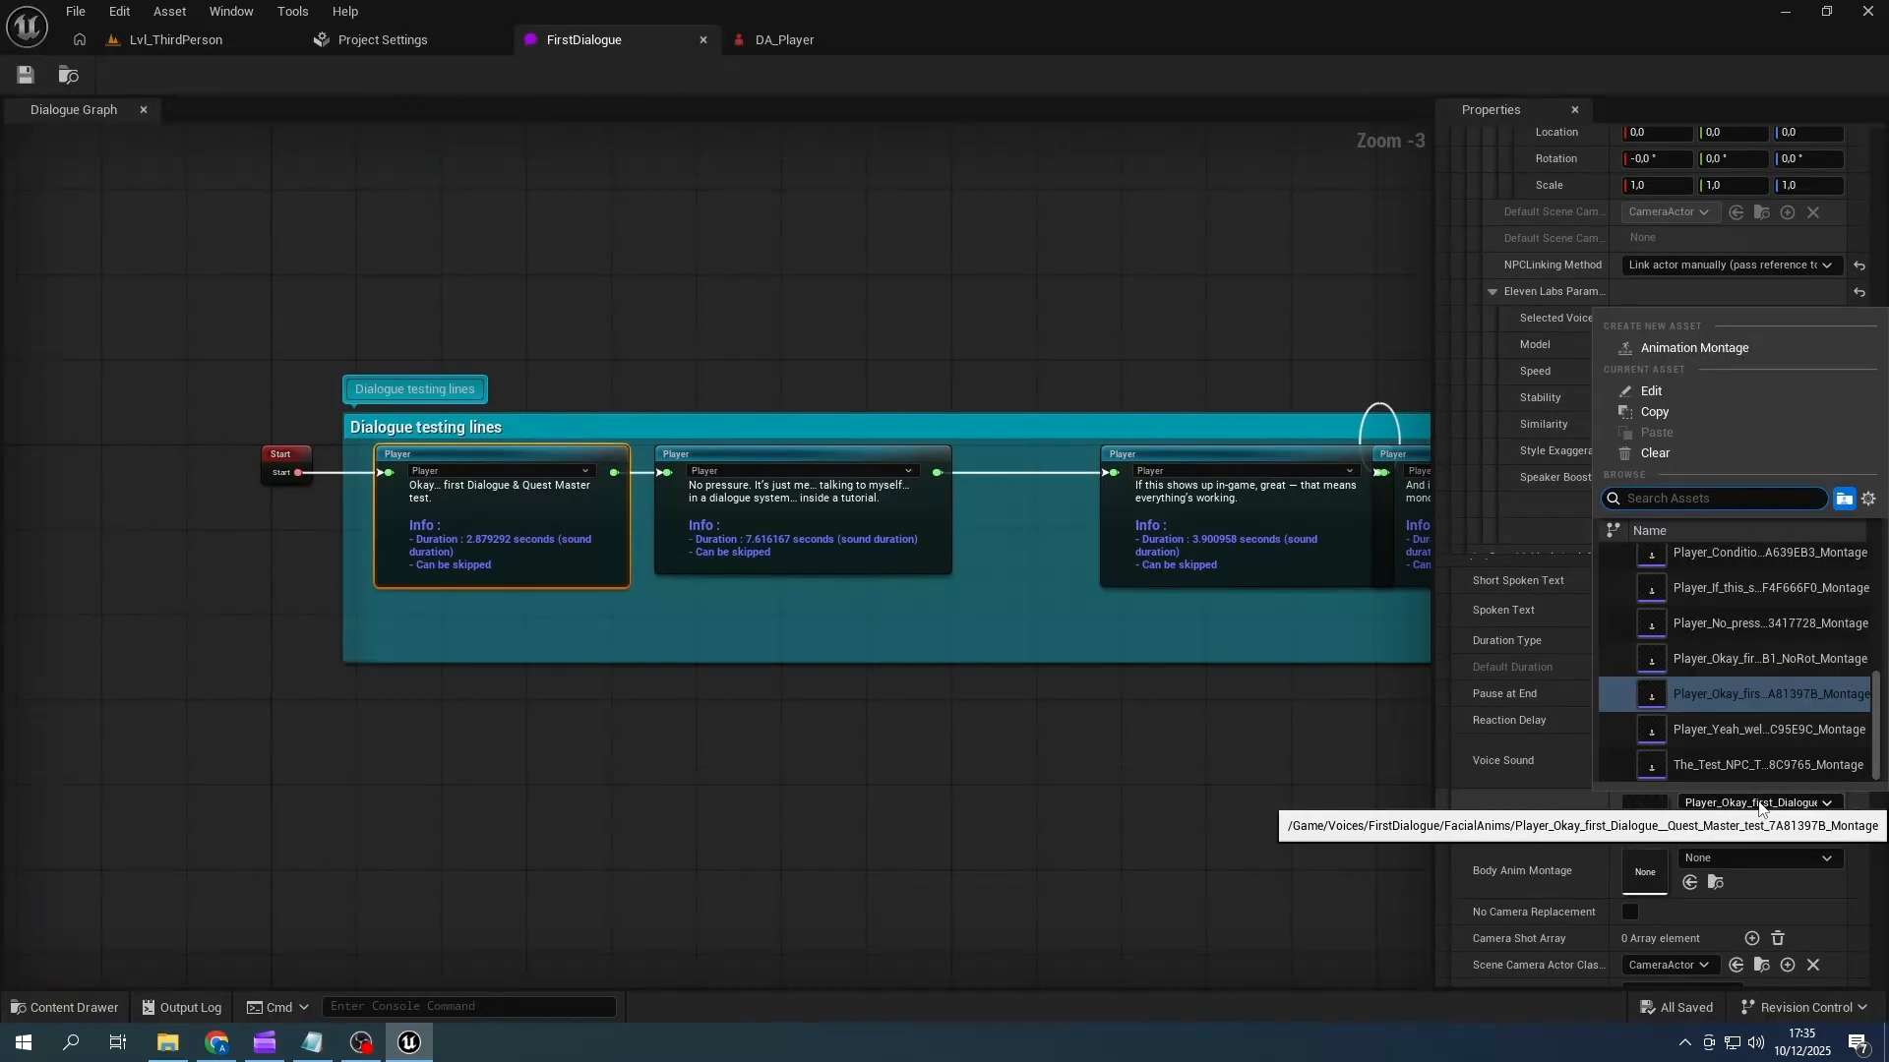
pyautogui.click(1774, 663)
# - Play-test Lvl_ThirdPerson by moving the player forward to trigger the dialogue, watch the first line's lip sync, and end the session
pyautogui.click(176, 40)
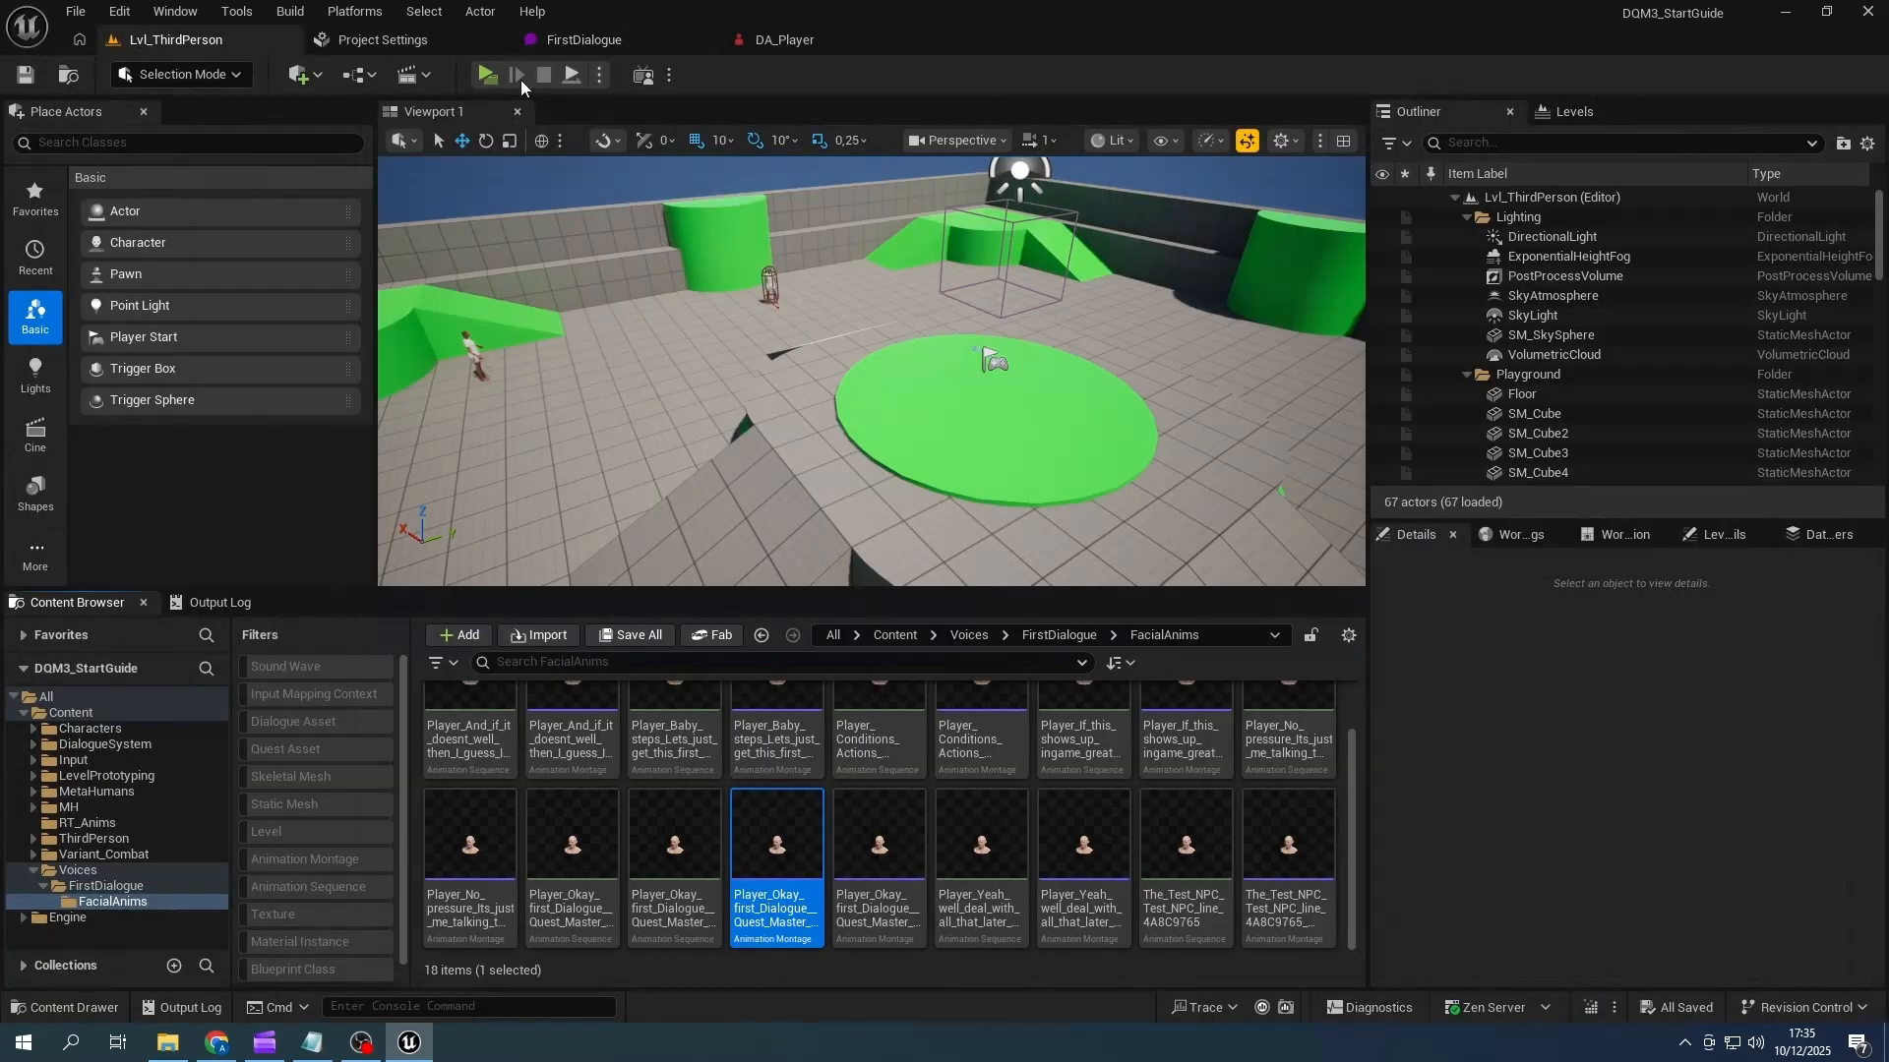
pyautogui.click(485, 77)
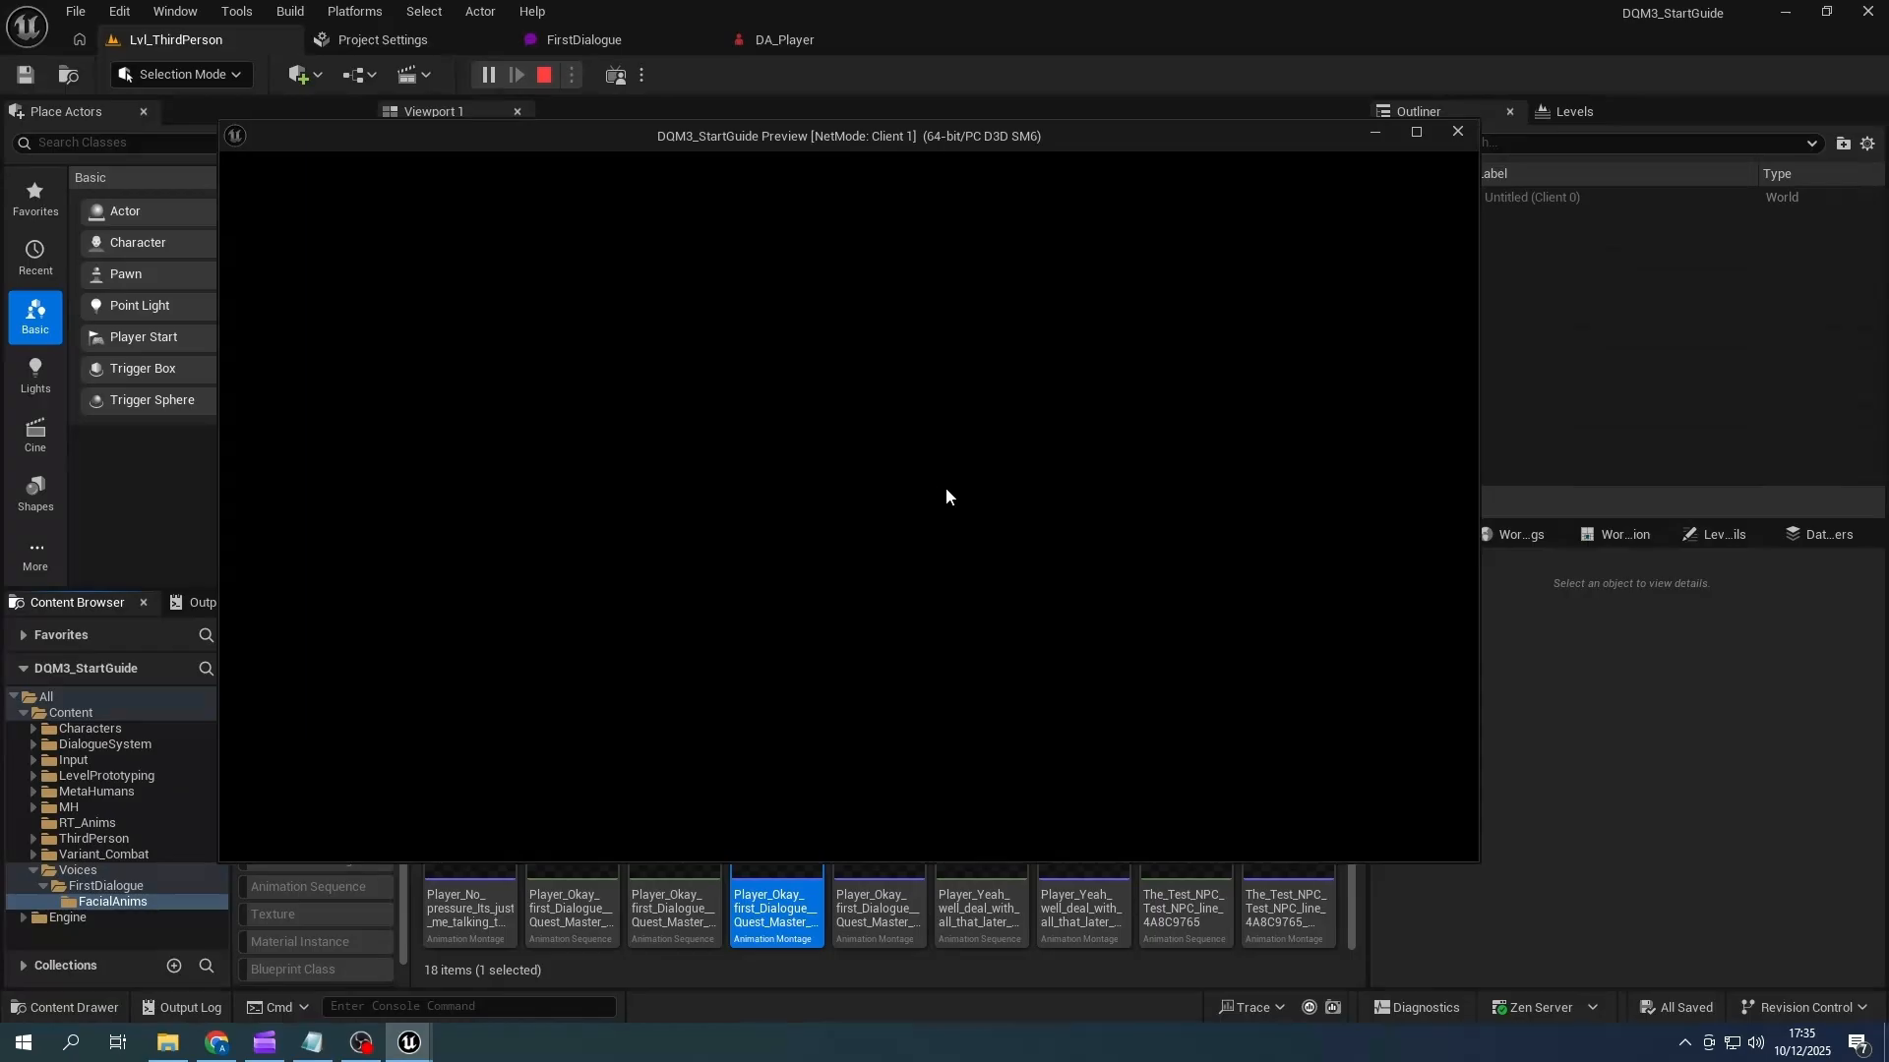
pyautogui.press('w')
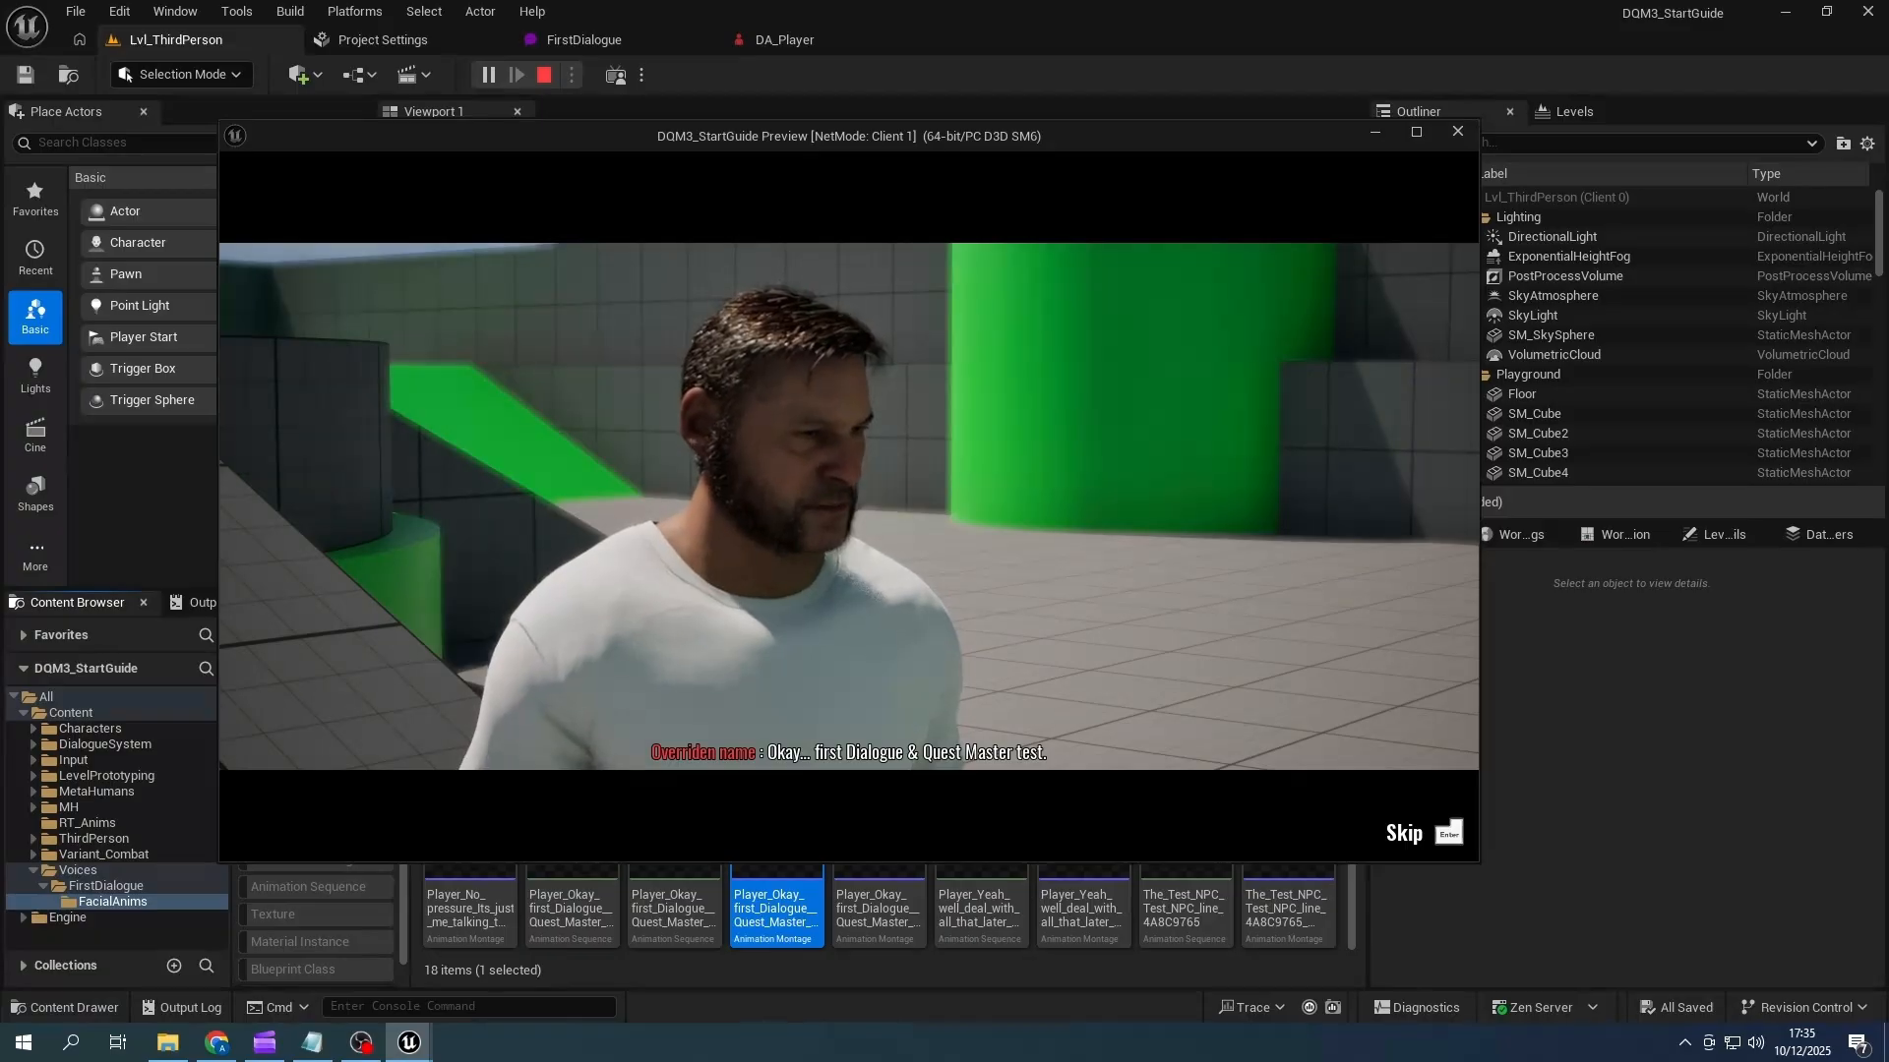
pyautogui.press('Escape')
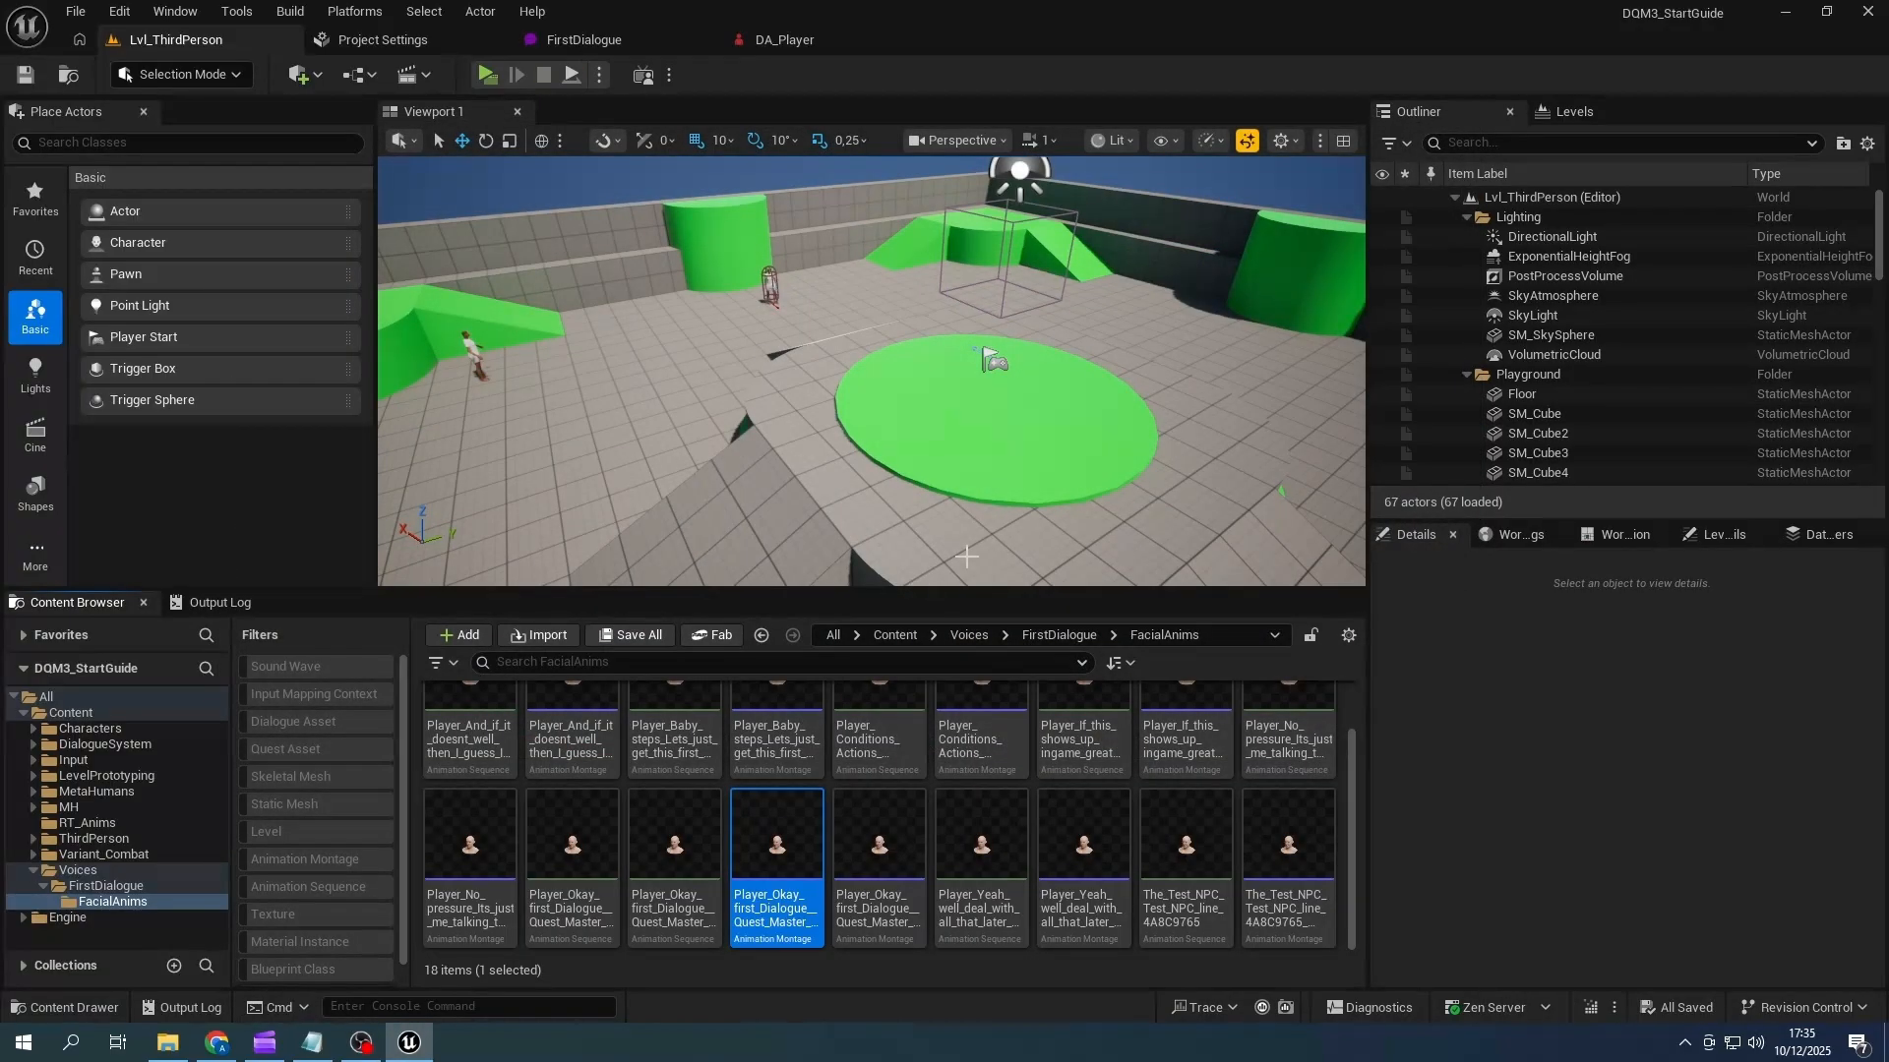